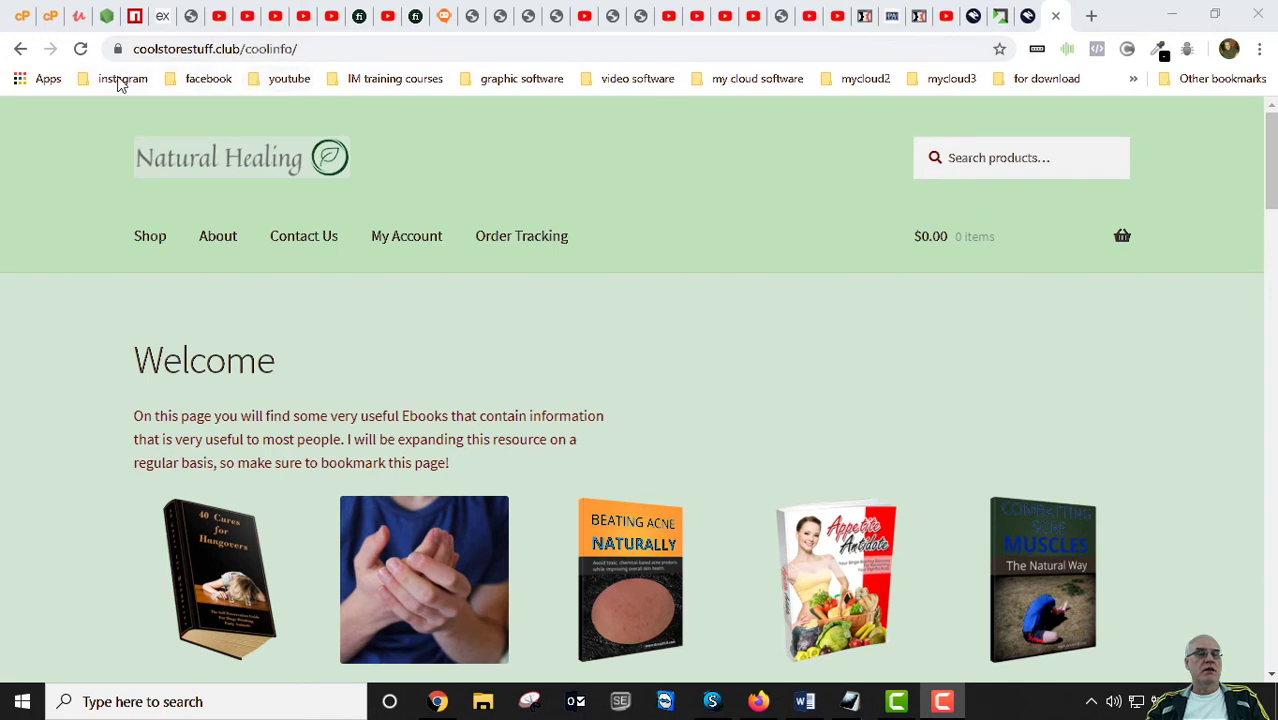
Highlight the coolinfo/ subfolder part of the store page's web address
{"action": "left_click", "coordinate": [319, 53]}
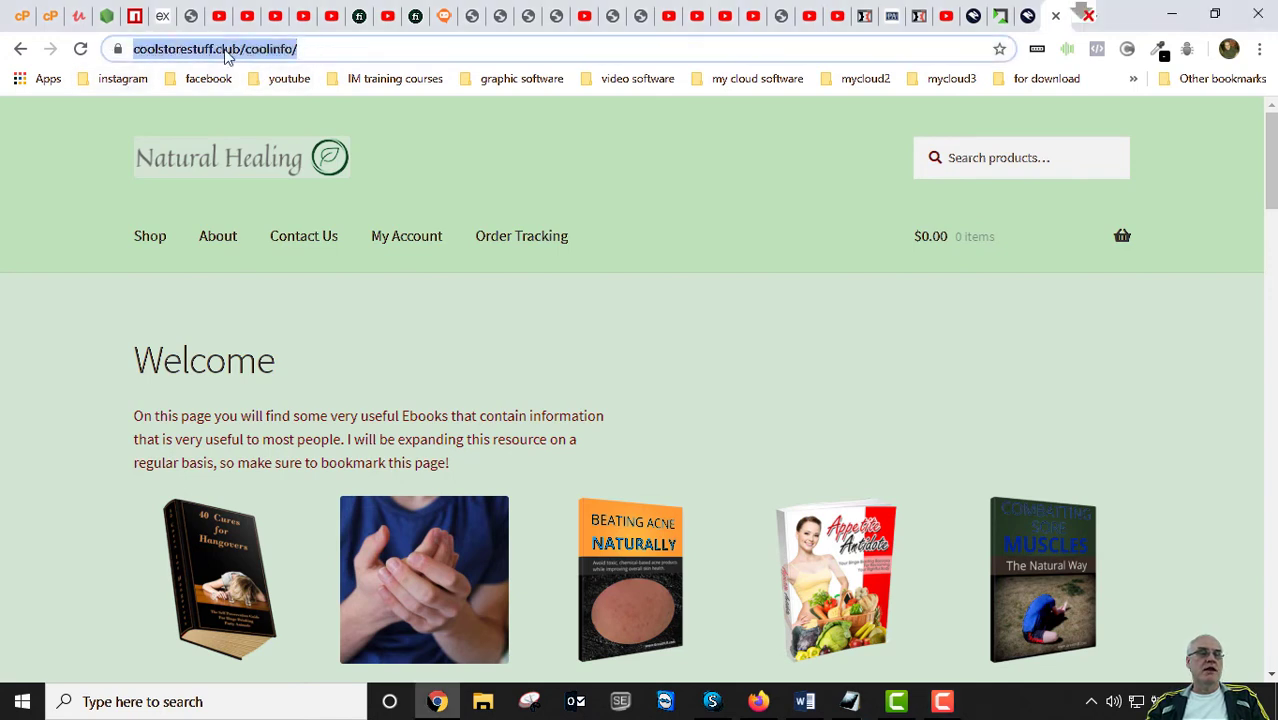
{"action": "left_click", "coordinate": [337, 50]}
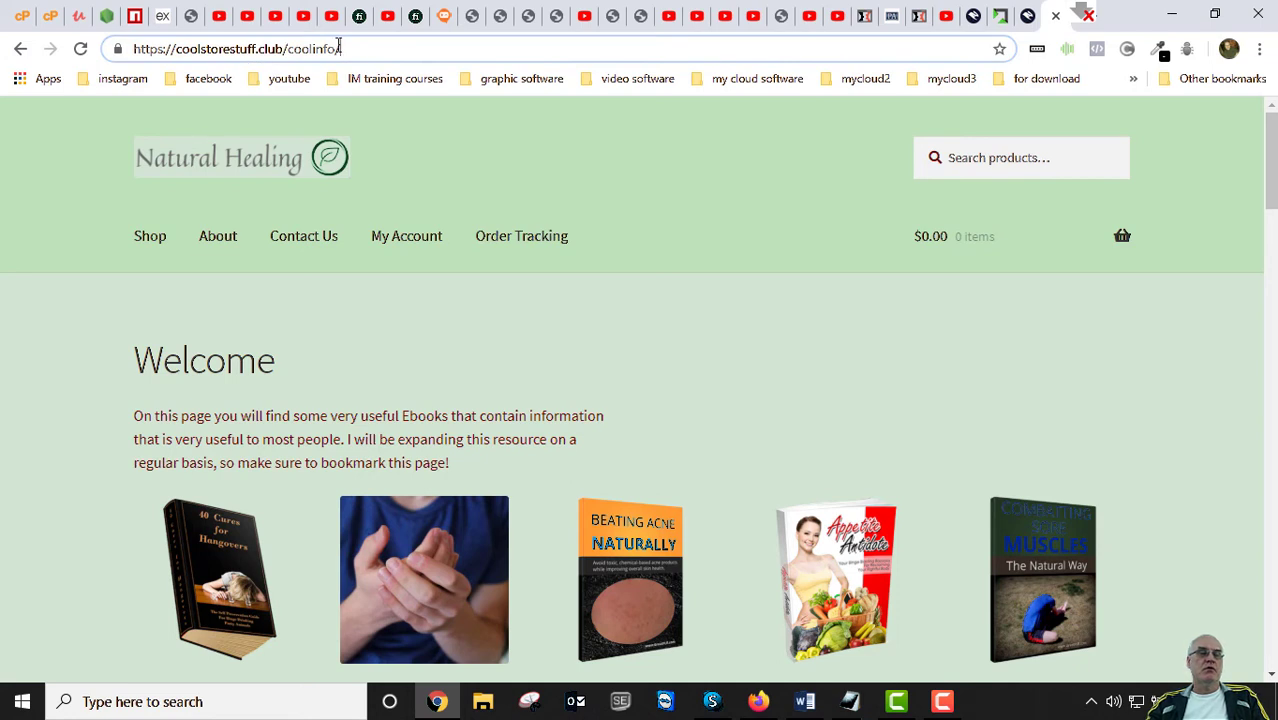
{"action": "left_click_drag", "start_coordinate": [357, 49], "coordinate": [290, 50]}
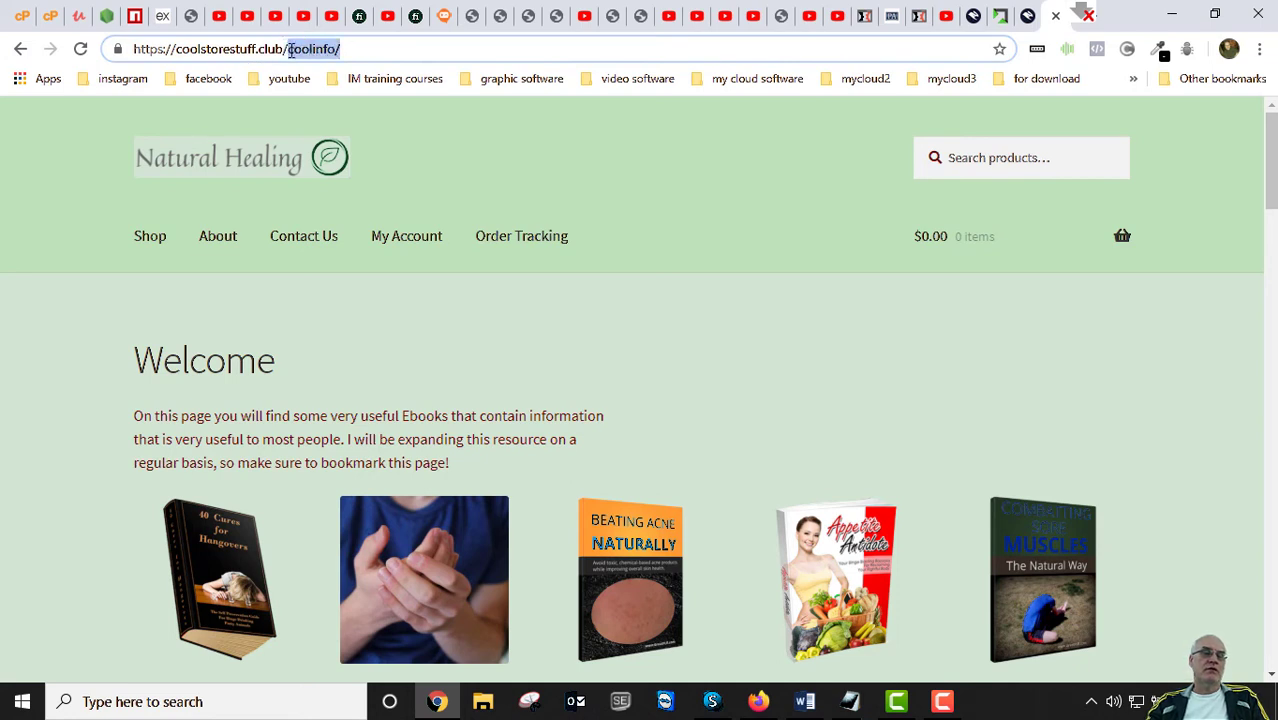
{"action": "left_click", "coordinate": [402, 47]}
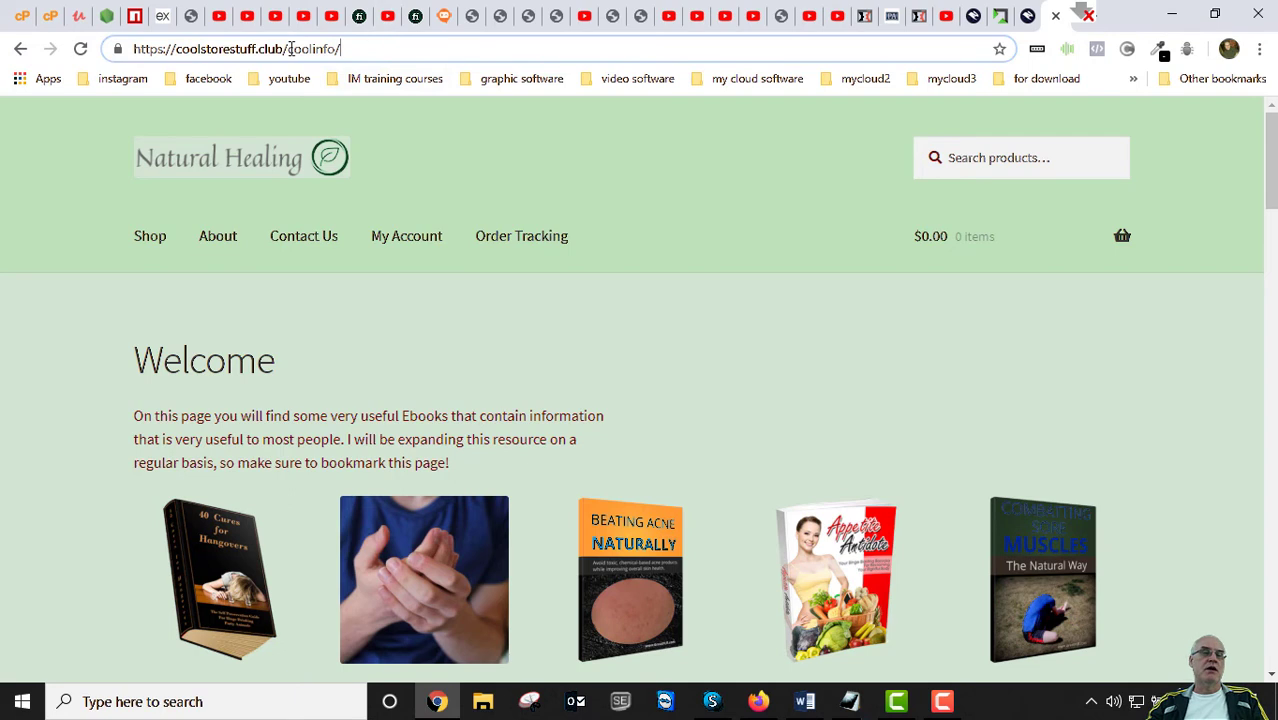
{"action": "left_click_drag", "start_coordinate": [340, 48], "coordinate": [292, 56]}
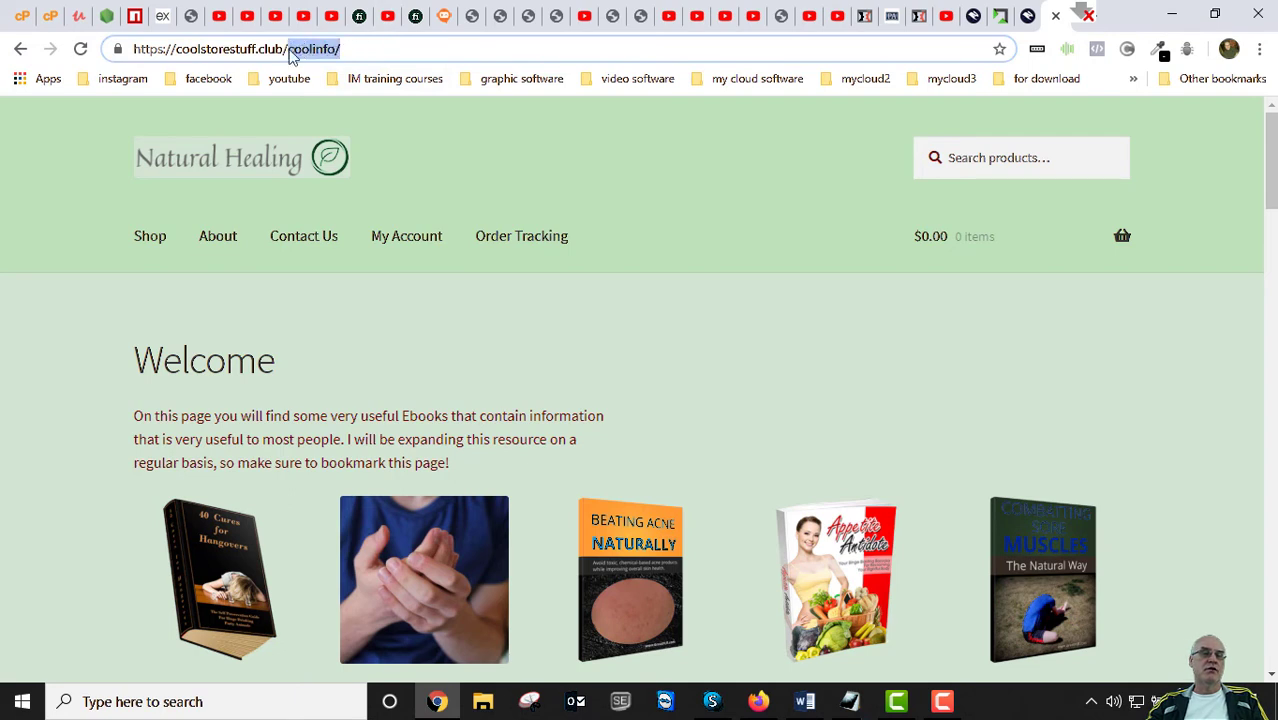
{"action": "left_click", "coordinate": [437, 50]}
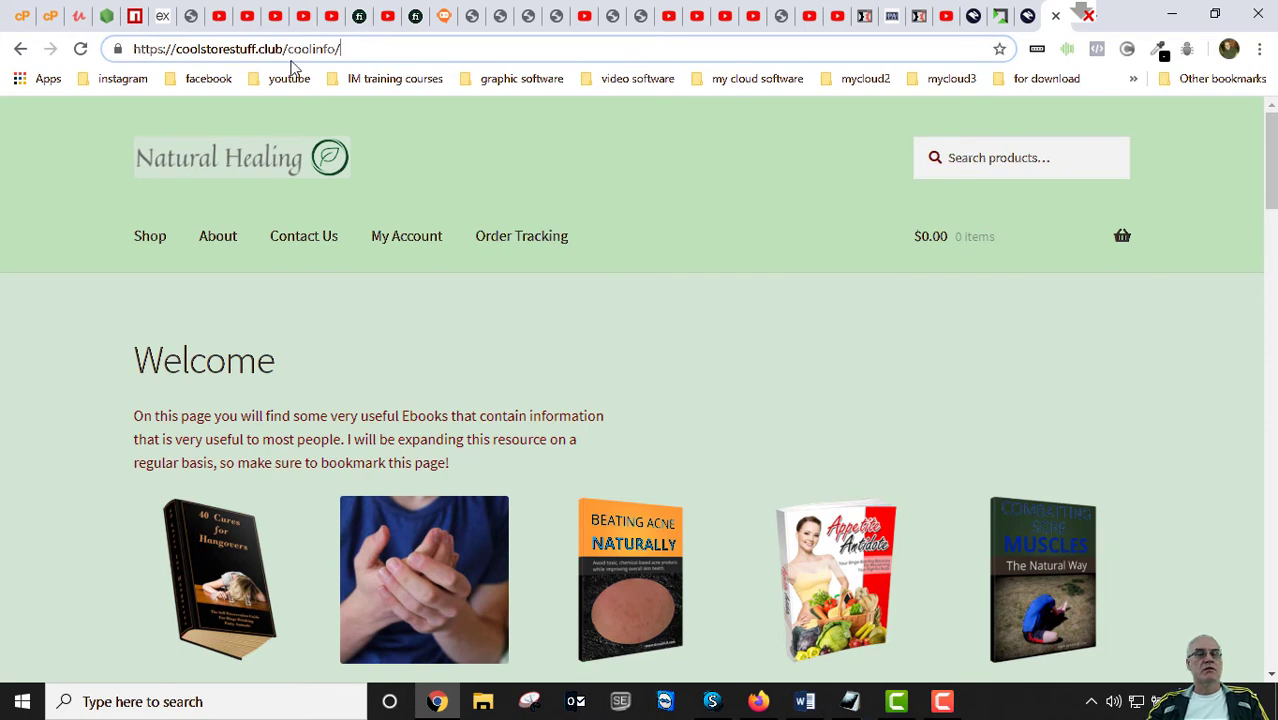
Switch to the SiteGround cPanel page and look over its account information and tool sections
{"action": "left_click", "coordinate": [47, 27]}
{"action": "scroll", "coordinate": [290, 236], "scroll_direction": "up", "scroll_amount": 10}
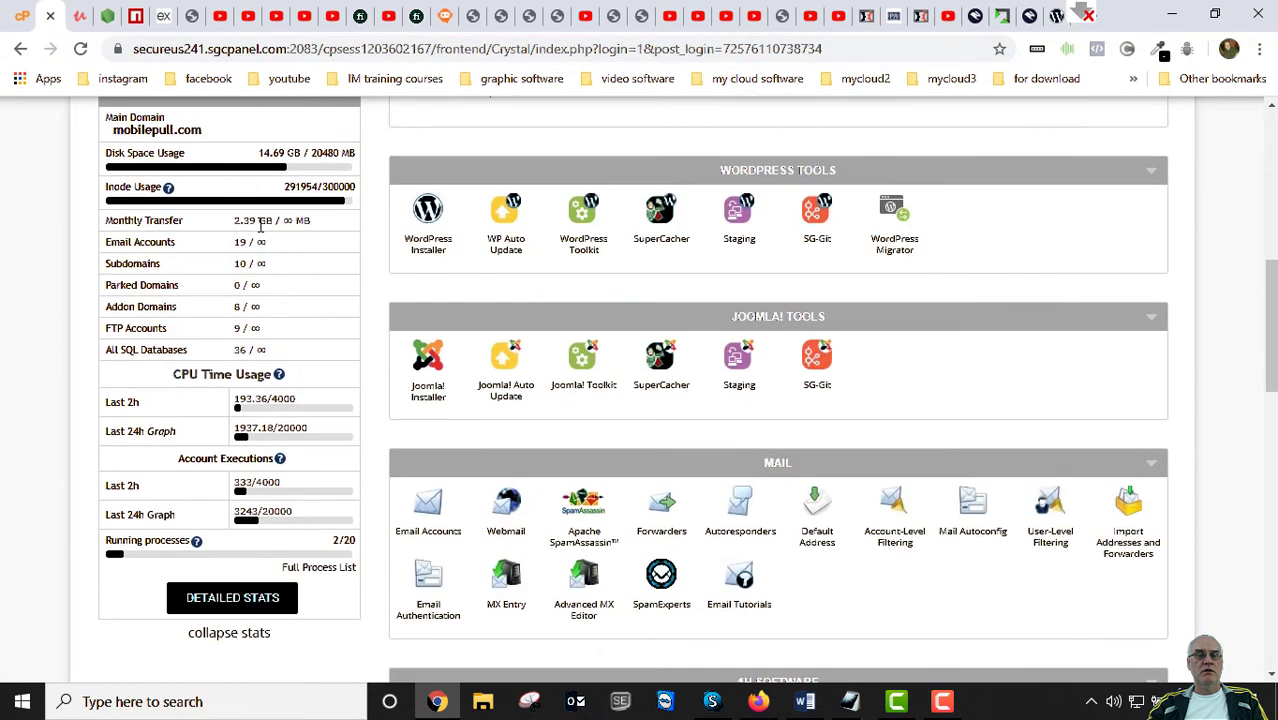
{"action": "scroll", "coordinate": [305, 238], "scroll_direction": "up", "scroll_amount": 3}
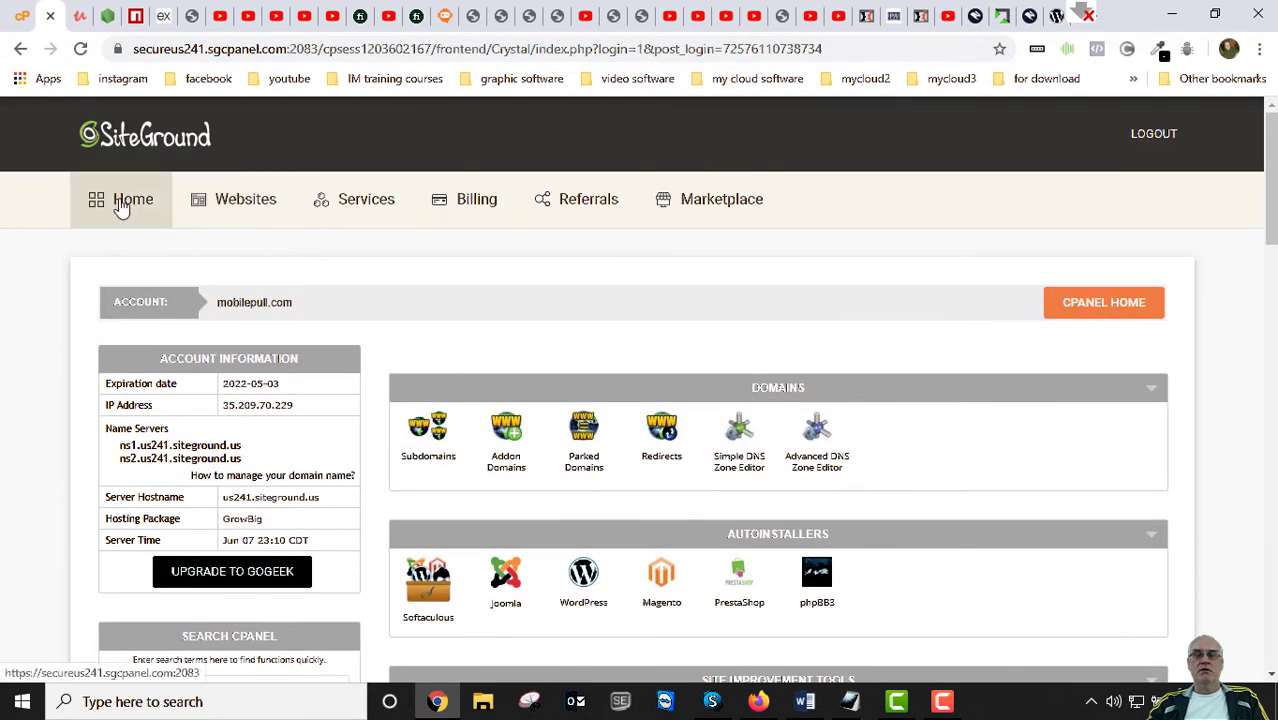
{"action": "scroll", "coordinate": [540, 318], "scroll_direction": "down", "scroll_amount": 9}
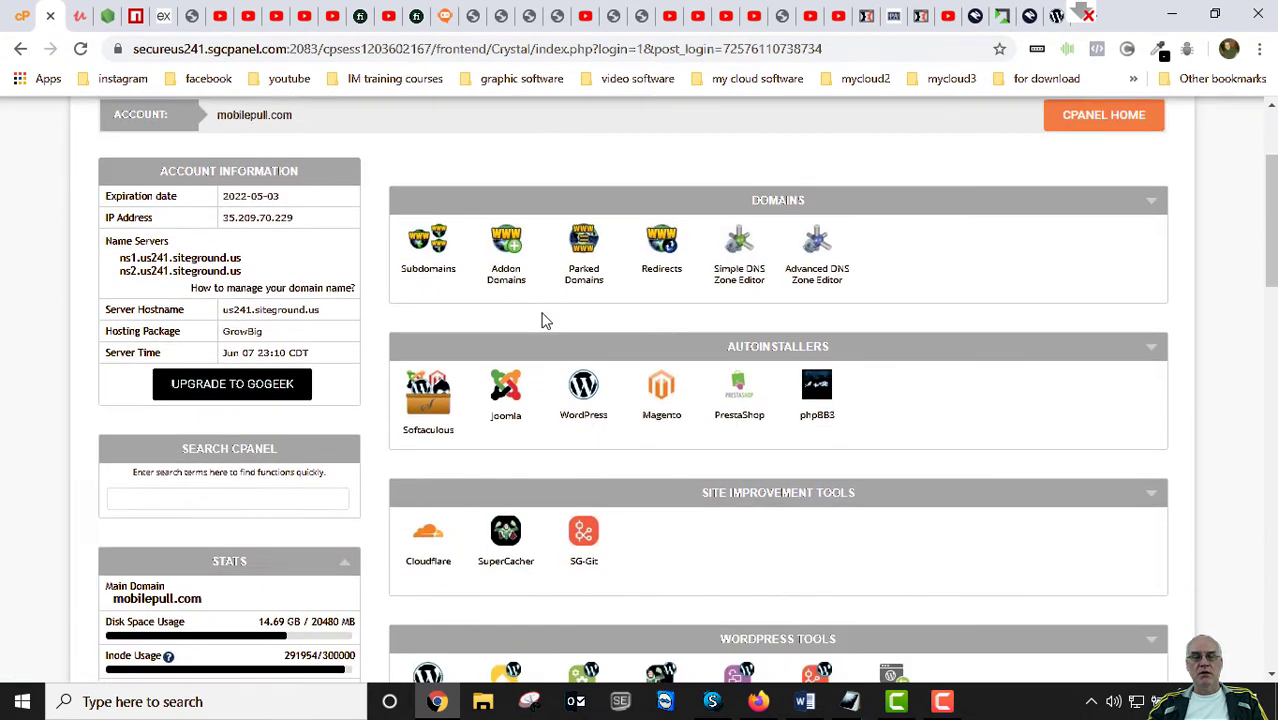
{"action": "scroll", "coordinate": [563, 318], "scroll_direction": "up", "scroll_amount": 10}
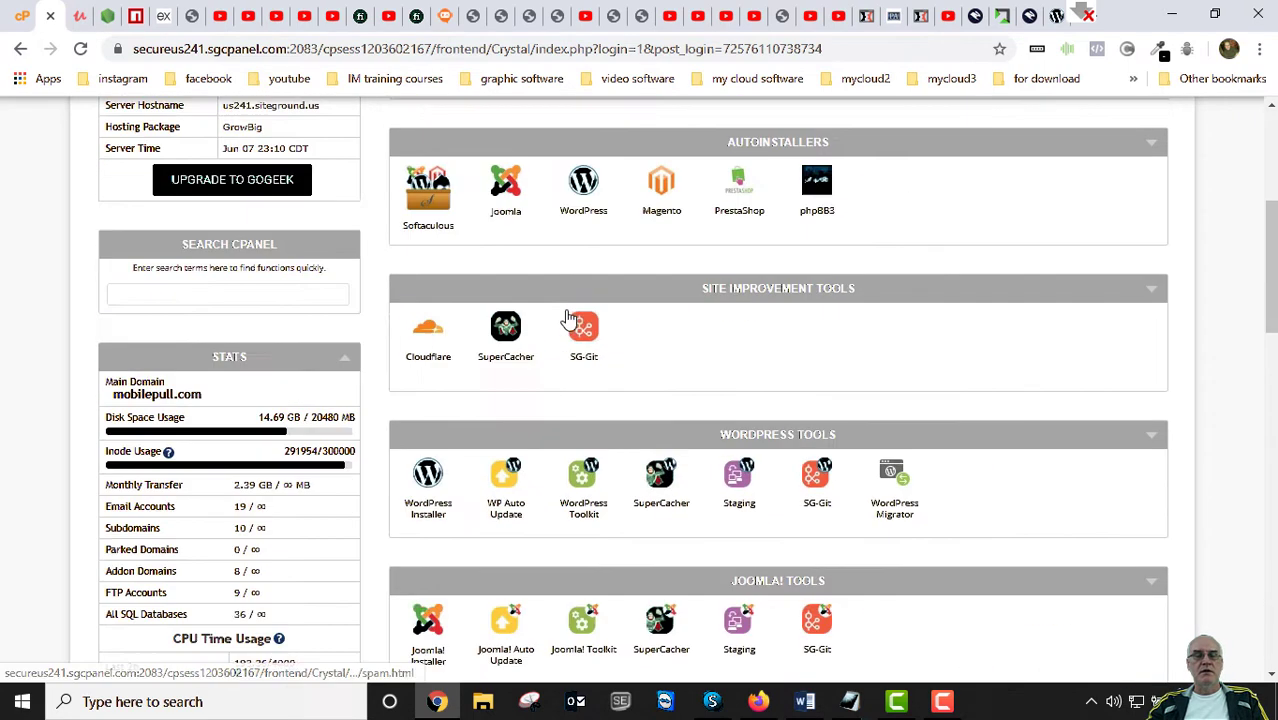
{"action": "scroll", "coordinate": [566, 305], "scroll_direction": "down", "scroll_amount": 5}
{"action": "scroll", "coordinate": [568, 311], "scroll_direction": "down", "scroll_amount": 10}
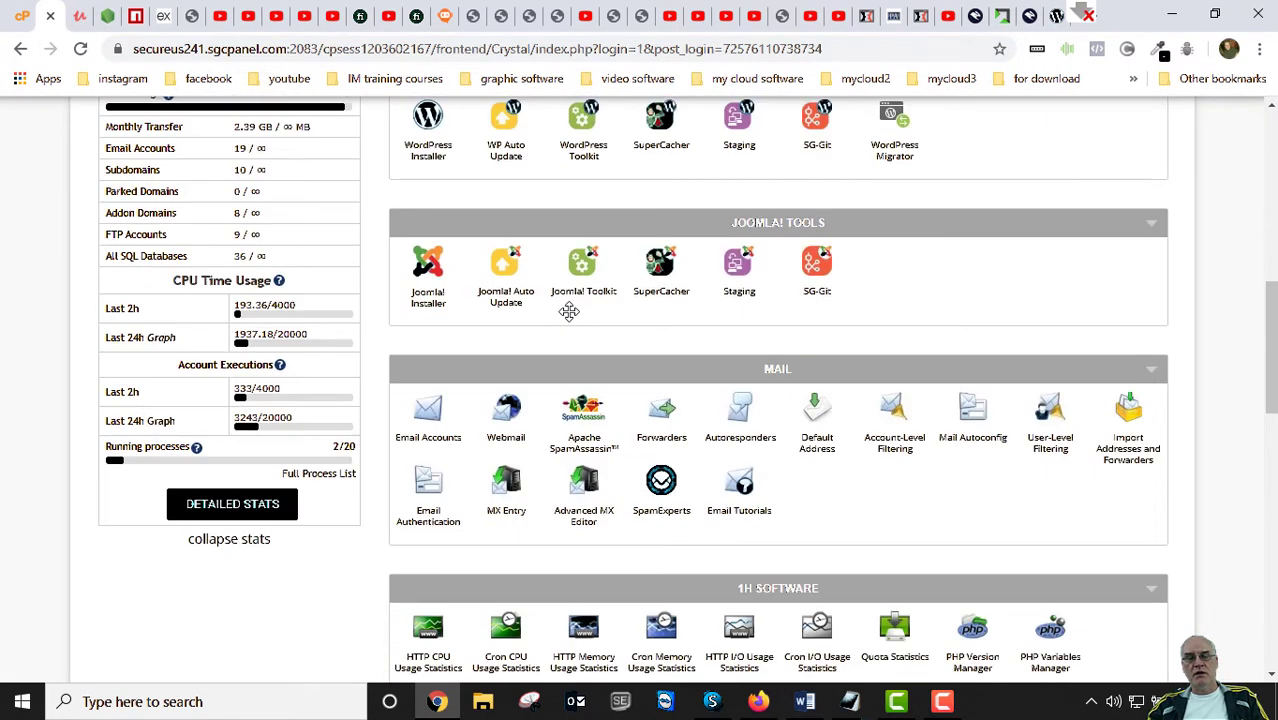
{"action": "scroll", "coordinate": [568, 311], "scroll_direction": "up", "scroll_amount": 15}
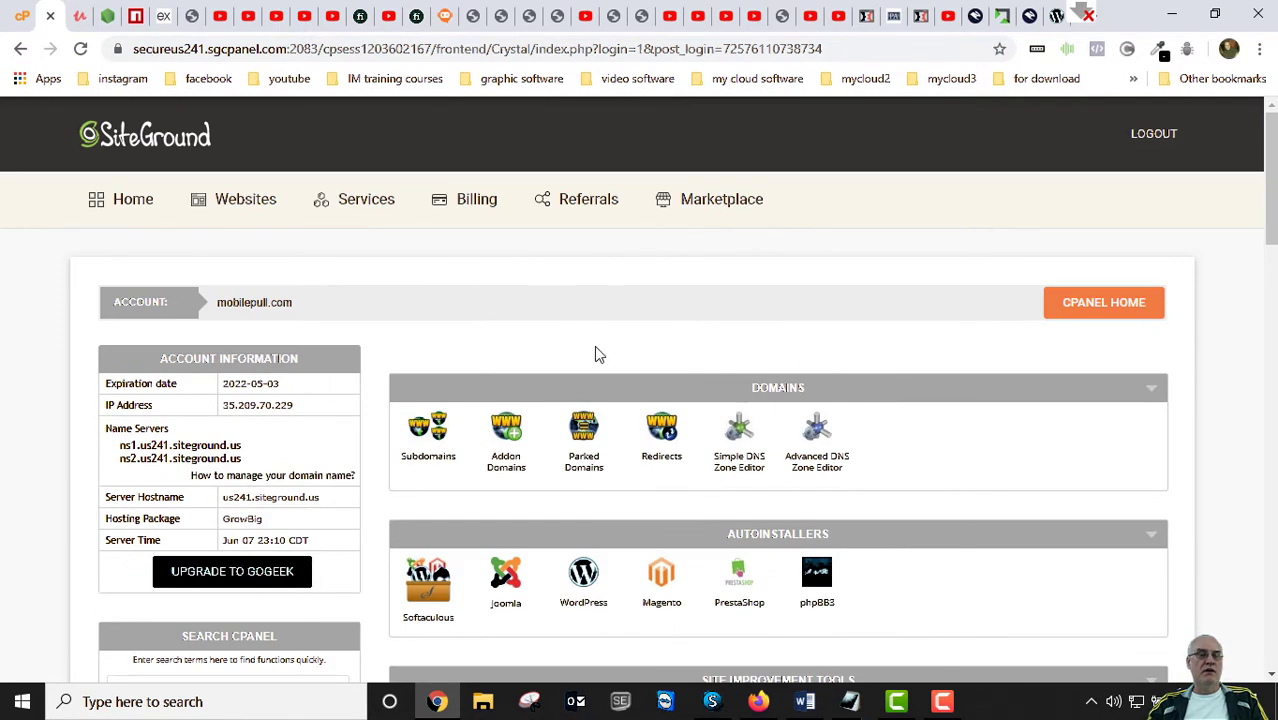
Open File Manager at the document root for coolstorestuff.club with hidden files shown
{"action": "scroll", "coordinate": [574, 360], "scroll_direction": "down", "scroll_amount": 3}
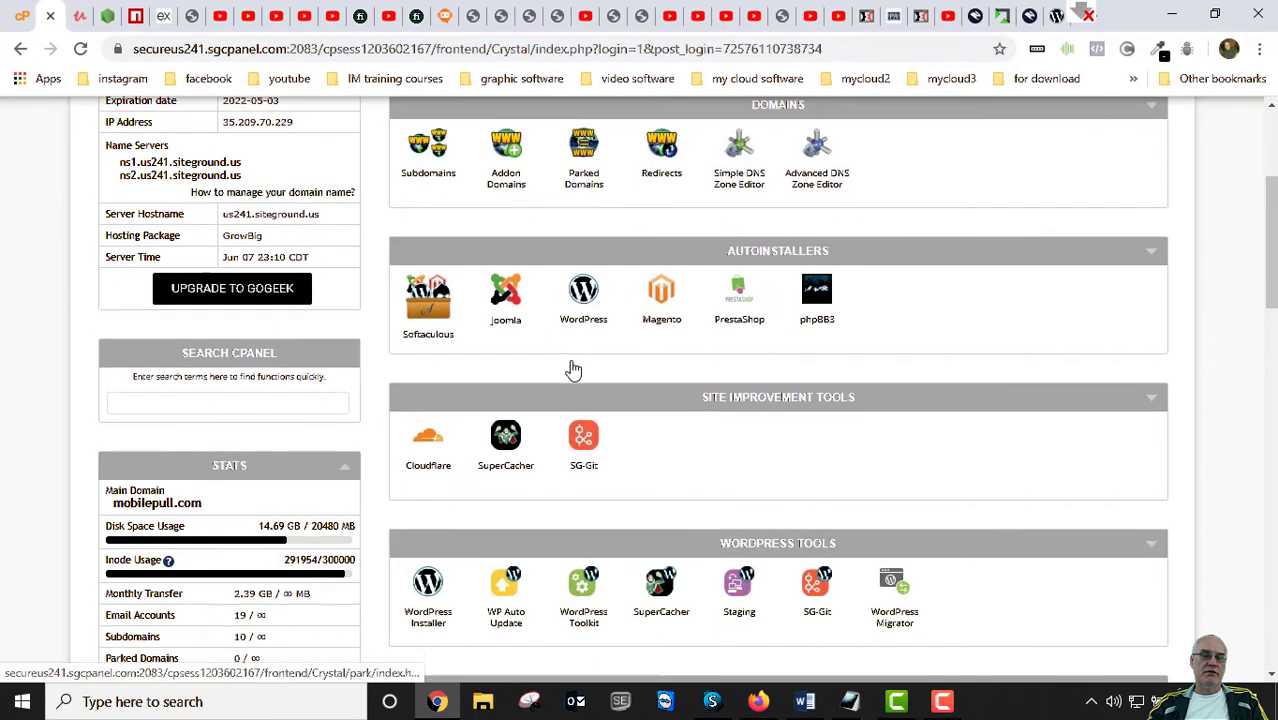
{"action": "scroll", "coordinate": [574, 371], "scroll_direction": "down", "scroll_amount": 6}
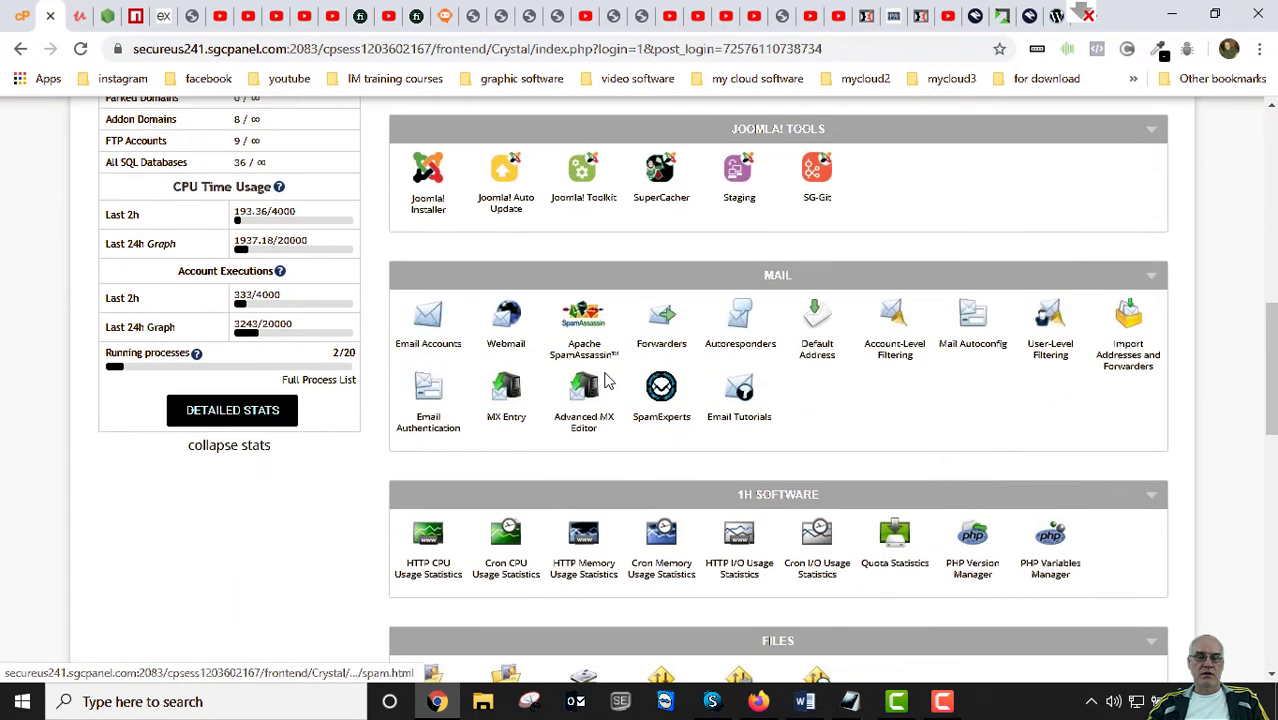
{"action": "scroll", "coordinate": [603, 390], "scroll_direction": "down", "scroll_amount": 3}
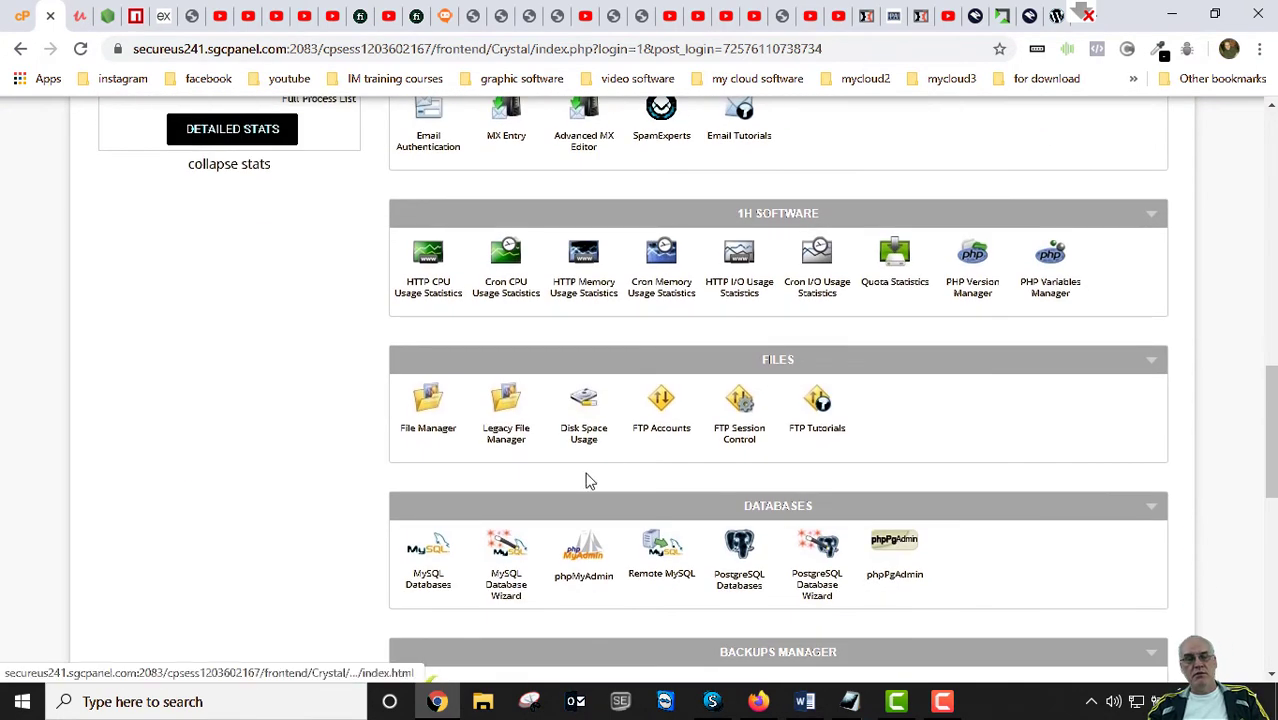
{"action": "scroll", "coordinate": [598, 452], "scroll_direction": "down", "scroll_amount": 2}
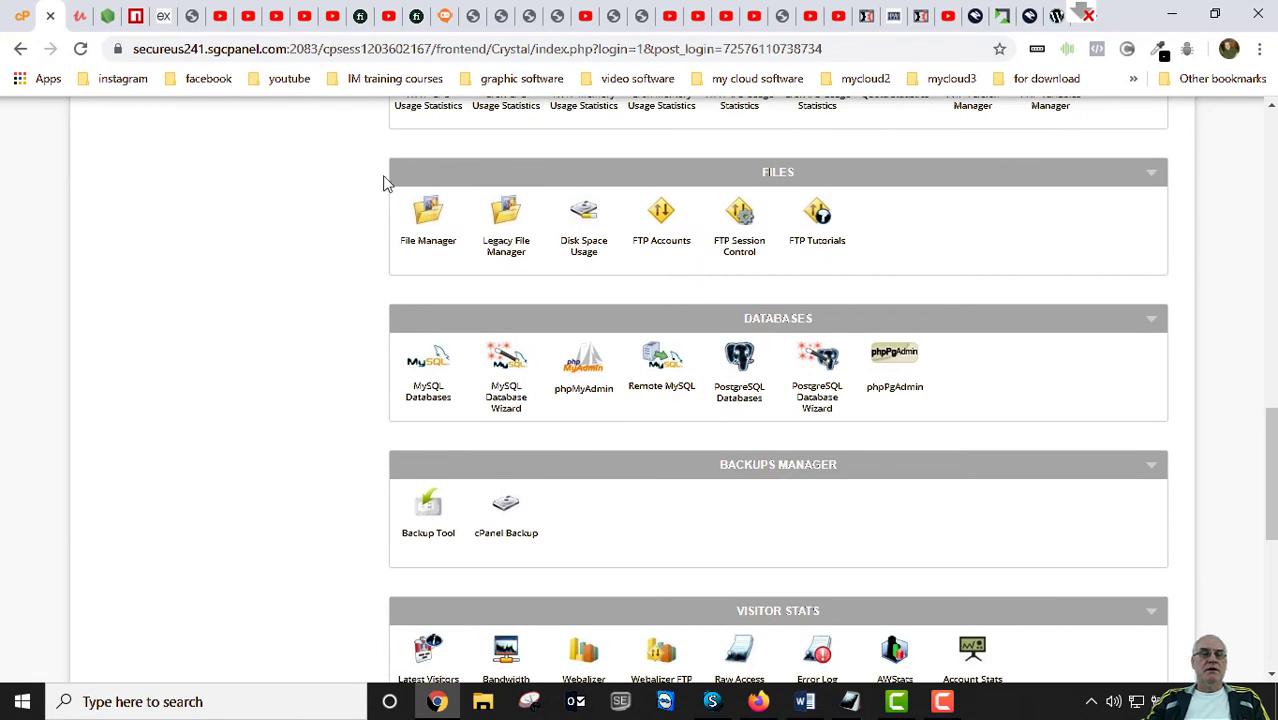
{"action": "scroll", "coordinate": [575, 350], "scroll_direction": "up", "scroll_amount": 2}
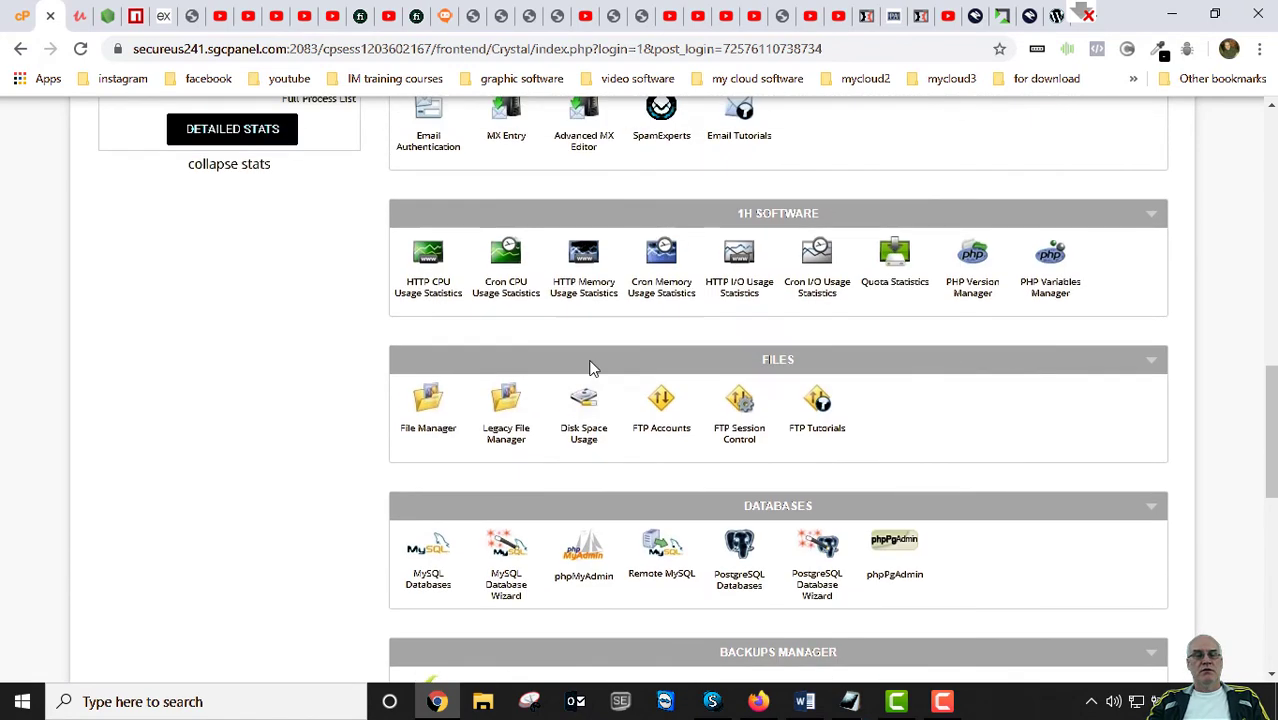
{"action": "left_click", "coordinate": [429, 420]}
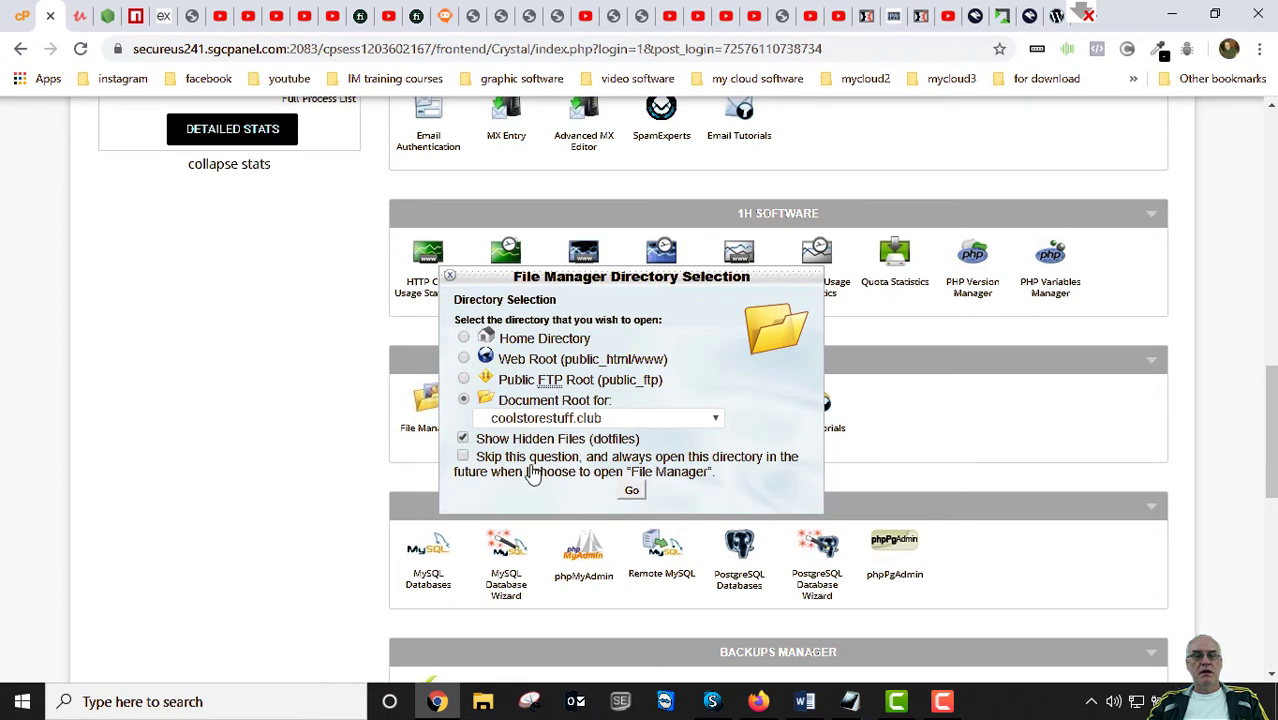
{"action": "left_click", "coordinate": [464, 440]}
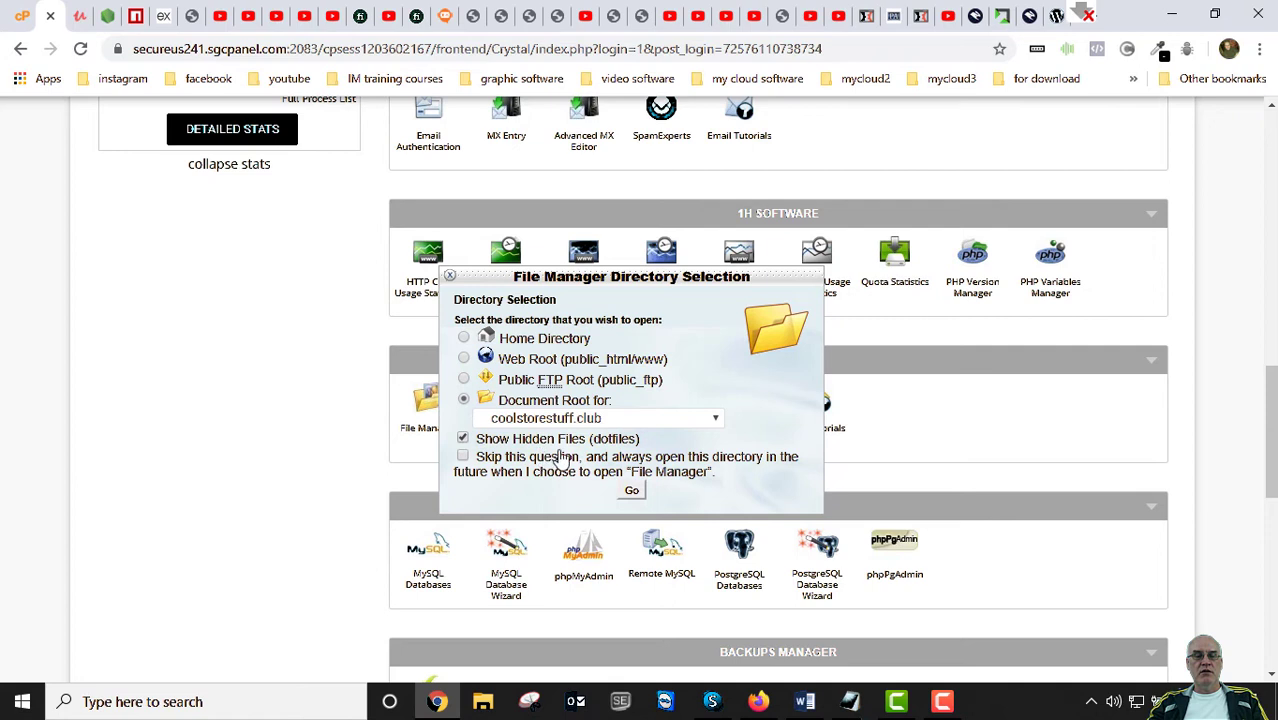
{"action": "left_click", "coordinate": [631, 493]}
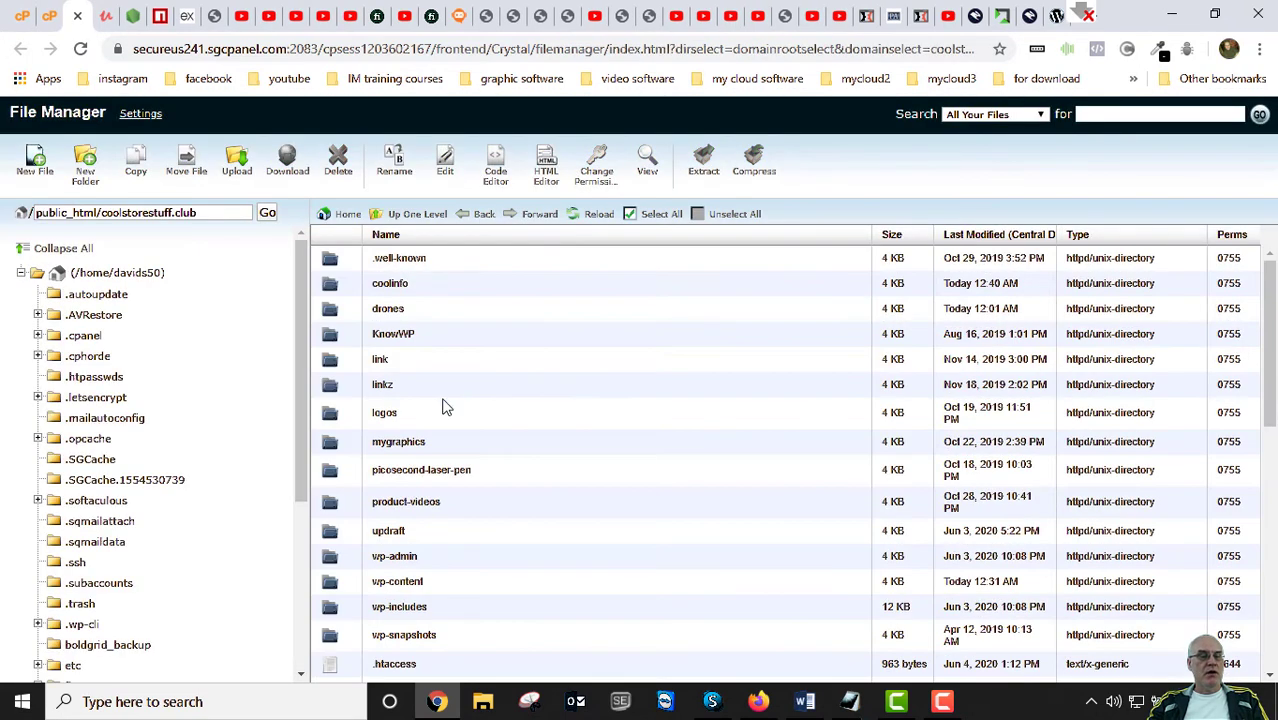
Look through the folders and files in the coolstorestuff.club document root
{"action": "scroll", "coordinate": [209, 406], "scroll_direction": "down", "scroll_amount": 3}
{"action": "scroll", "coordinate": [213, 409], "scroll_direction": "up", "scroll_amount": 3}
{"action": "scroll", "coordinate": [440, 462], "scroll_direction": "down", "scroll_amount": 3}
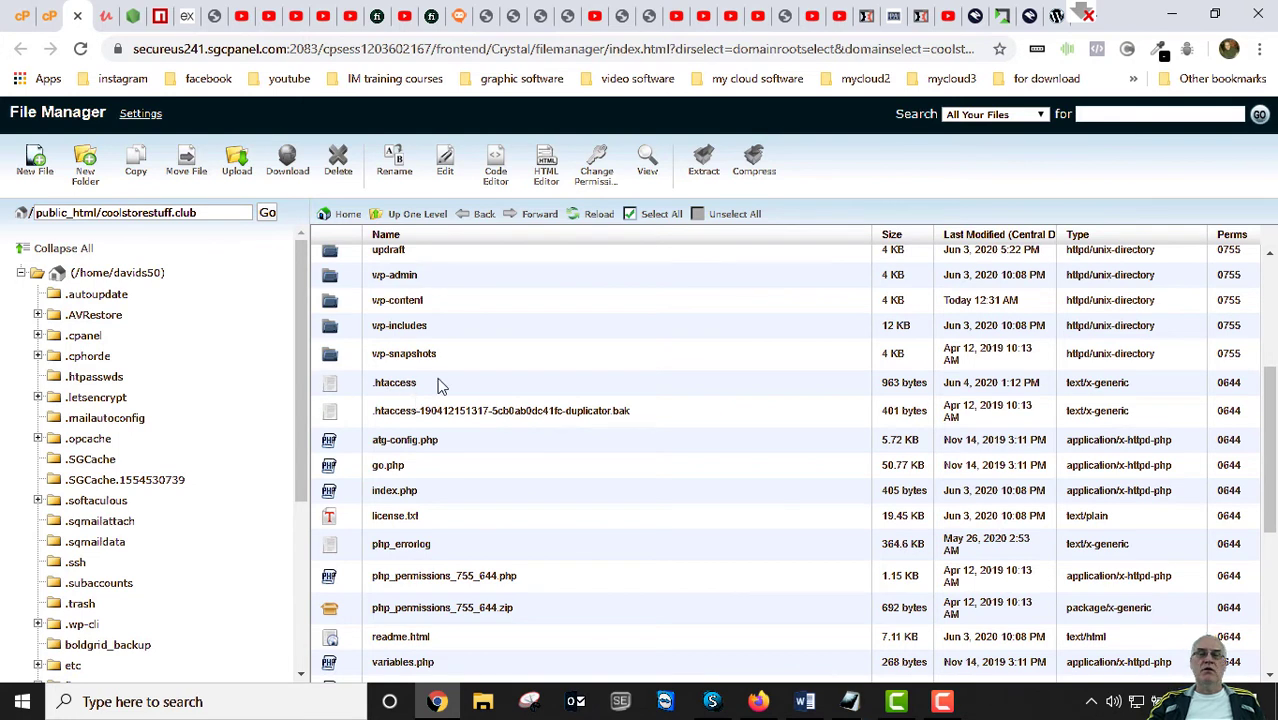
Inspect the end of File Manager's web address by highlighting its &showhidden=1 parameter
{"action": "left_click", "coordinate": [860, 49]}
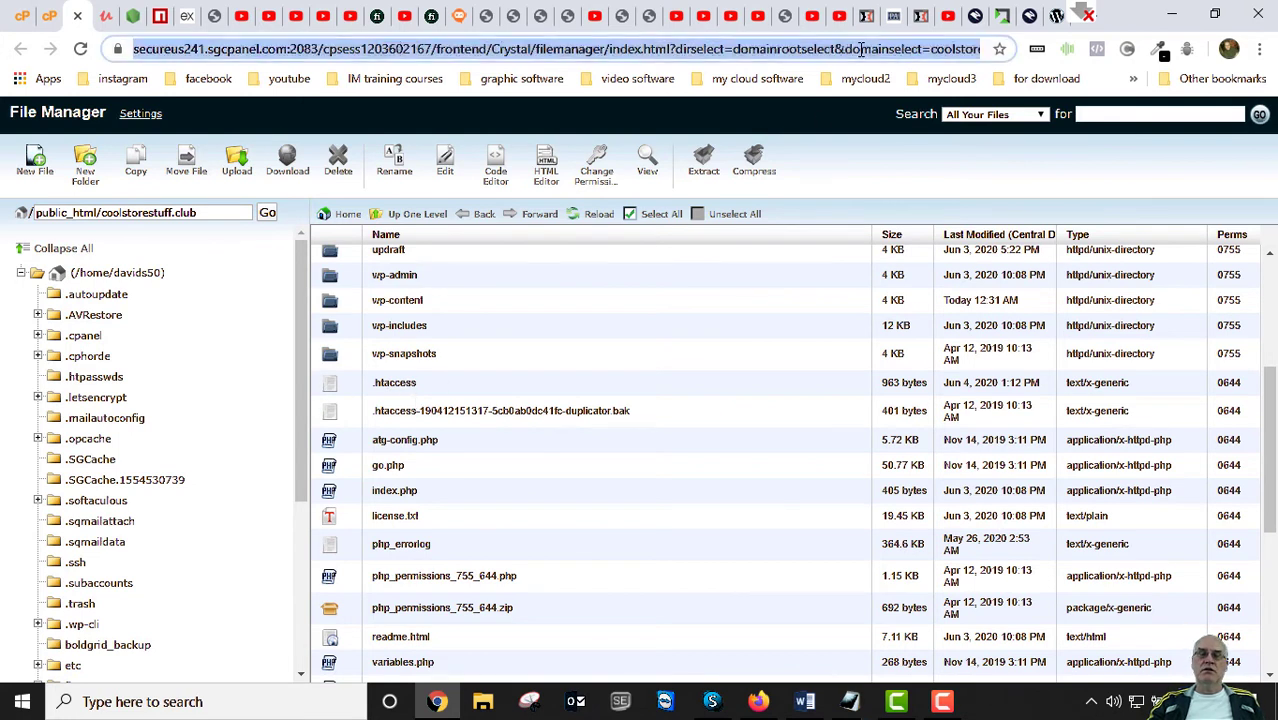
{"action": "left_click", "coordinate": [907, 49]}
{"action": "left_click_drag", "start_coordinate": [935, 49], "coordinate": [1122, 53]}
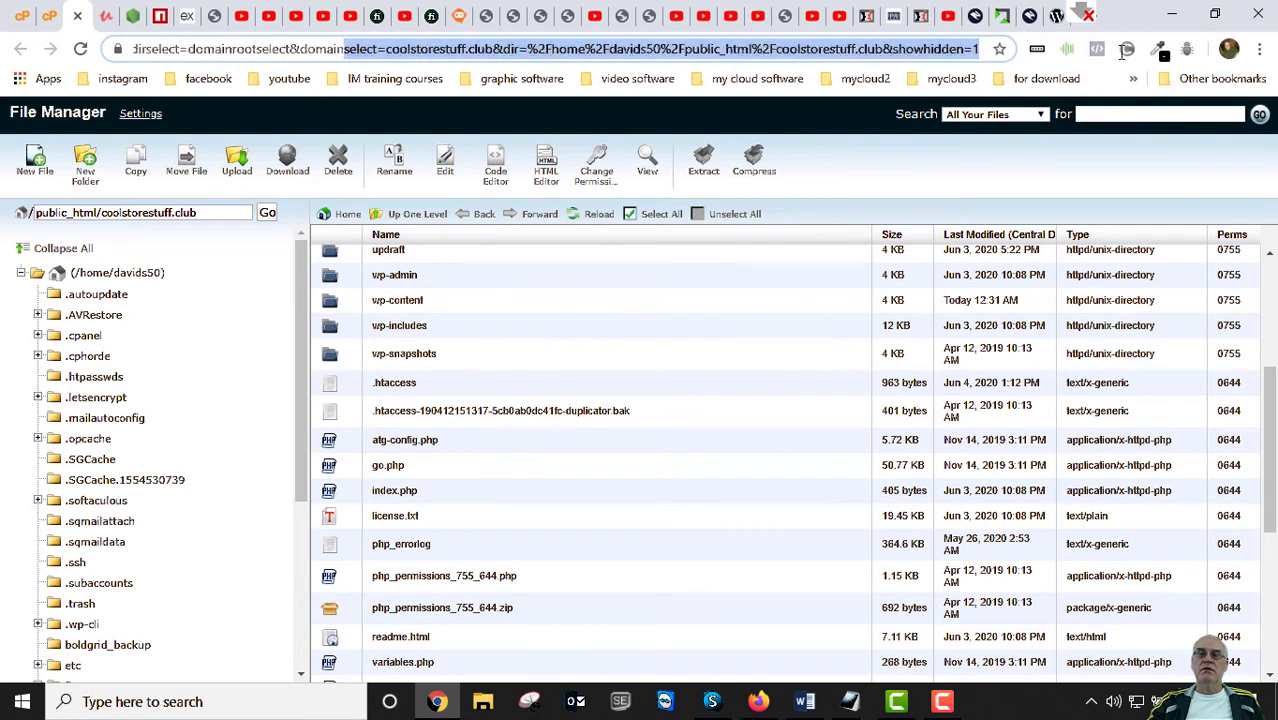
{"action": "left_click", "coordinate": [912, 50]}
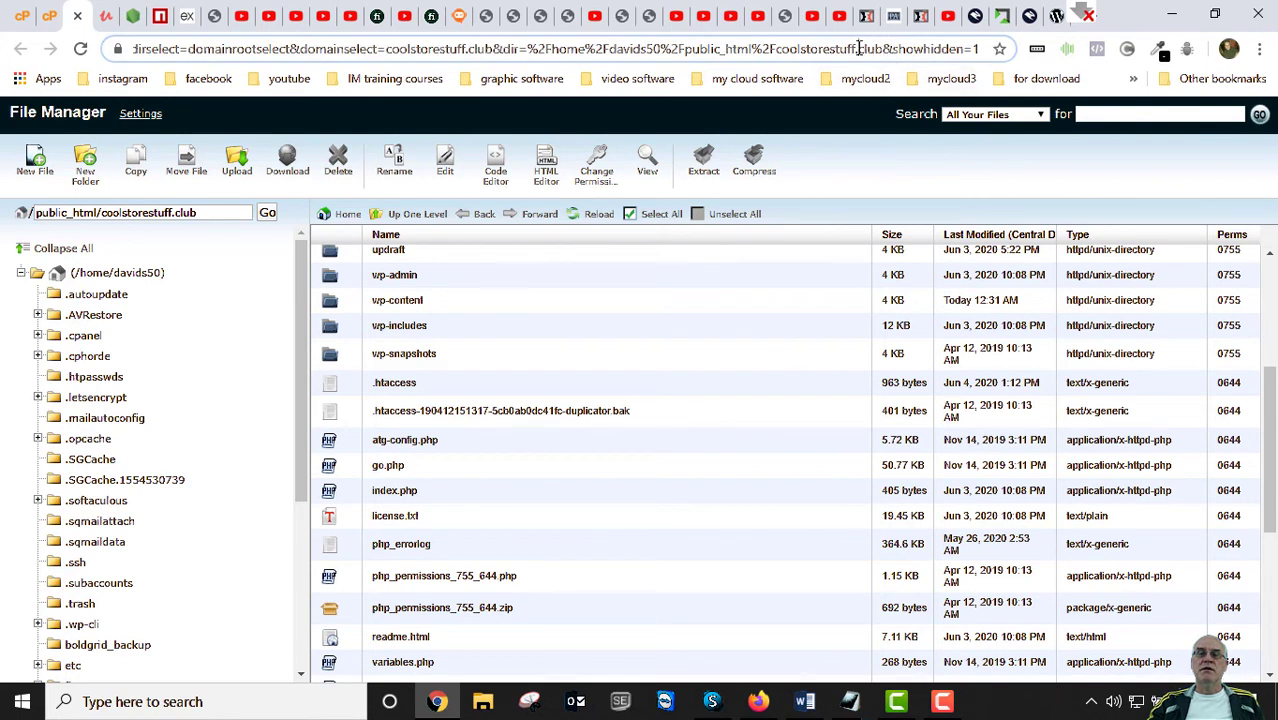
{"action": "left_click_drag", "start_coordinate": [868, 51], "coordinate": [982, 49]}
{"action": "left_click", "coordinate": [886, 50]}
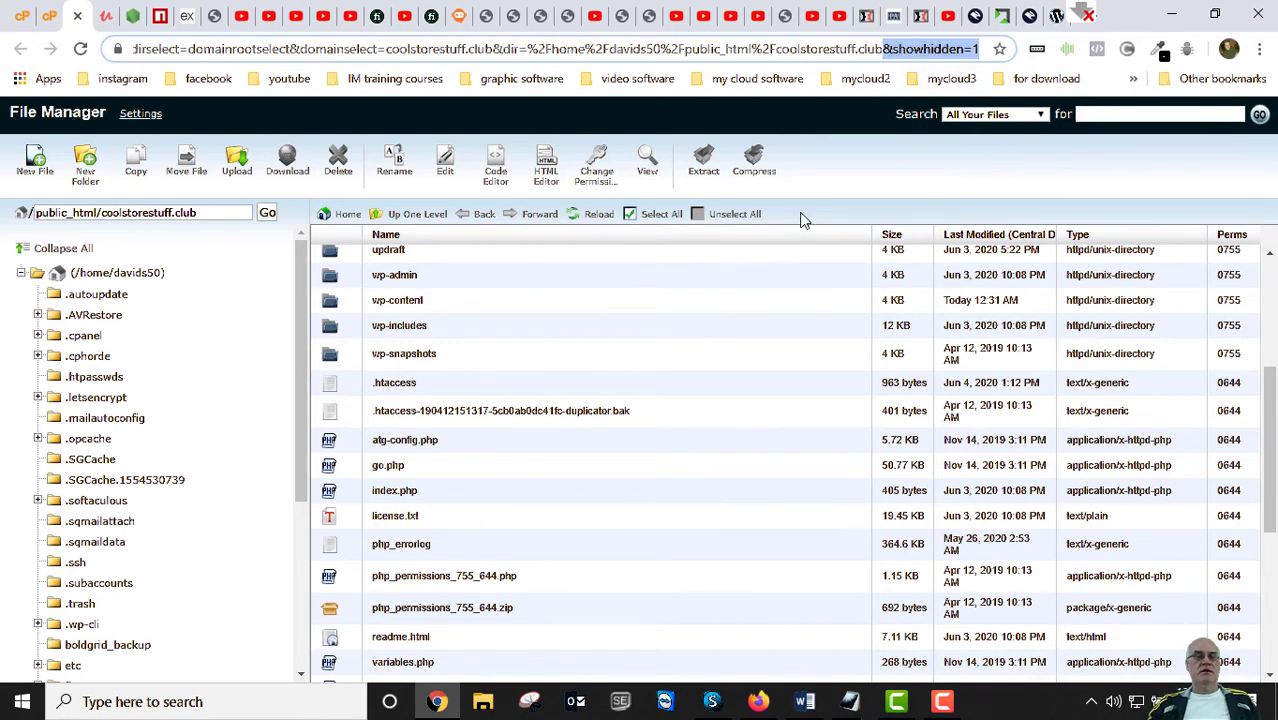
{"action": "left_click", "coordinate": [962, 188]}
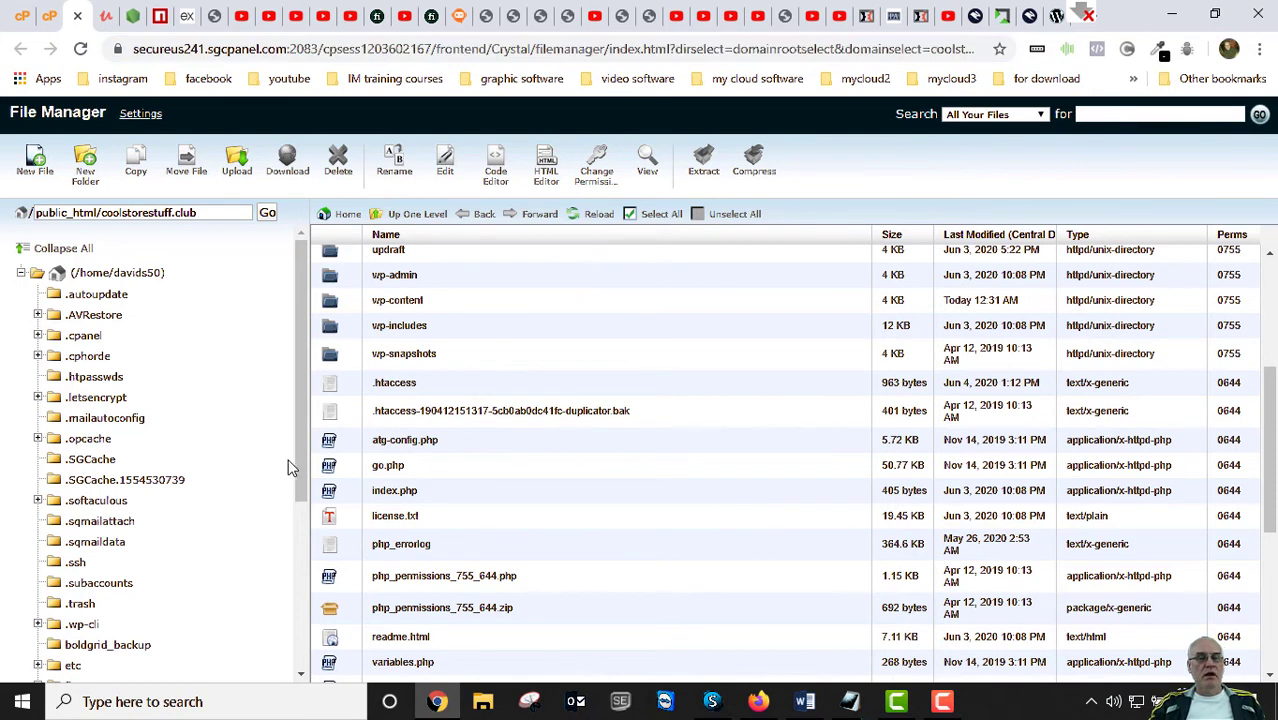
Review the coolstorestuff.club file list and browse the folder tree down to public_html
{"action": "scroll", "coordinate": [512, 460], "scroll_direction": "up", "scroll_amount": 3}
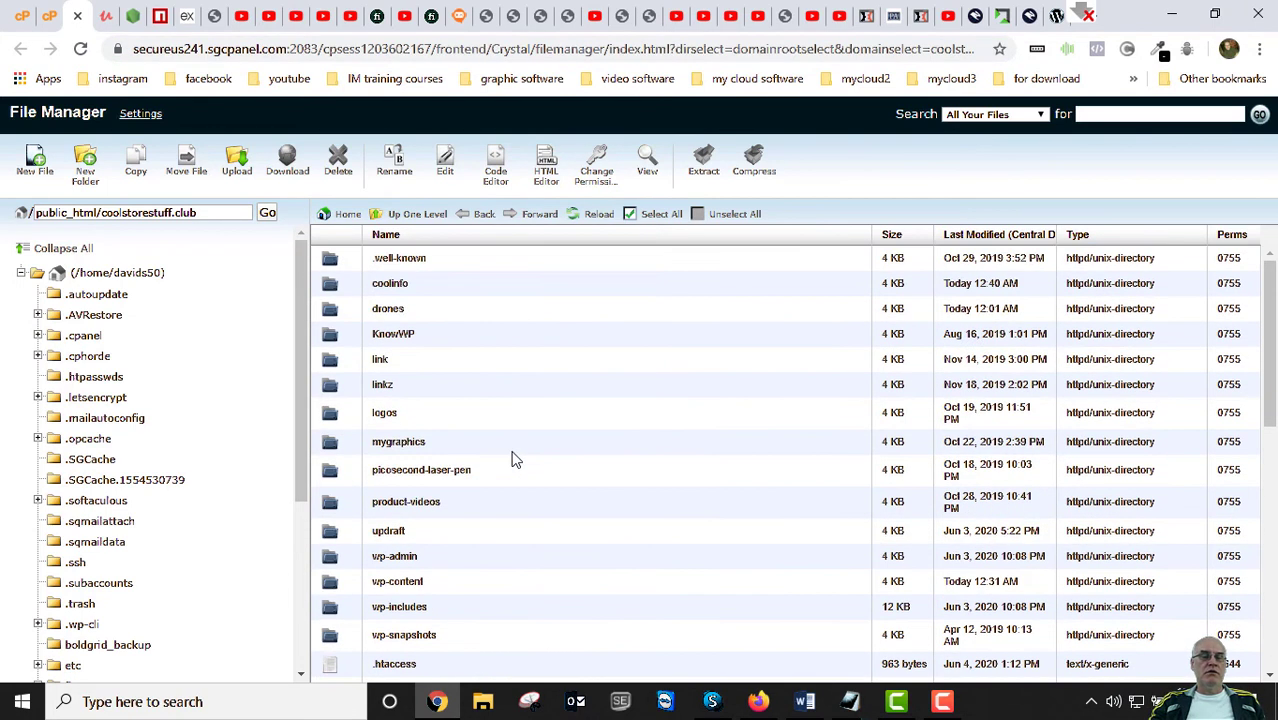
{"action": "scroll", "coordinate": [510, 463], "scroll_direction": "down", "scroll_amount": 5}
{"action": "scroll", "coordinate": [470, 475], "scroll_direction": "up", "scroll_amount": 5}
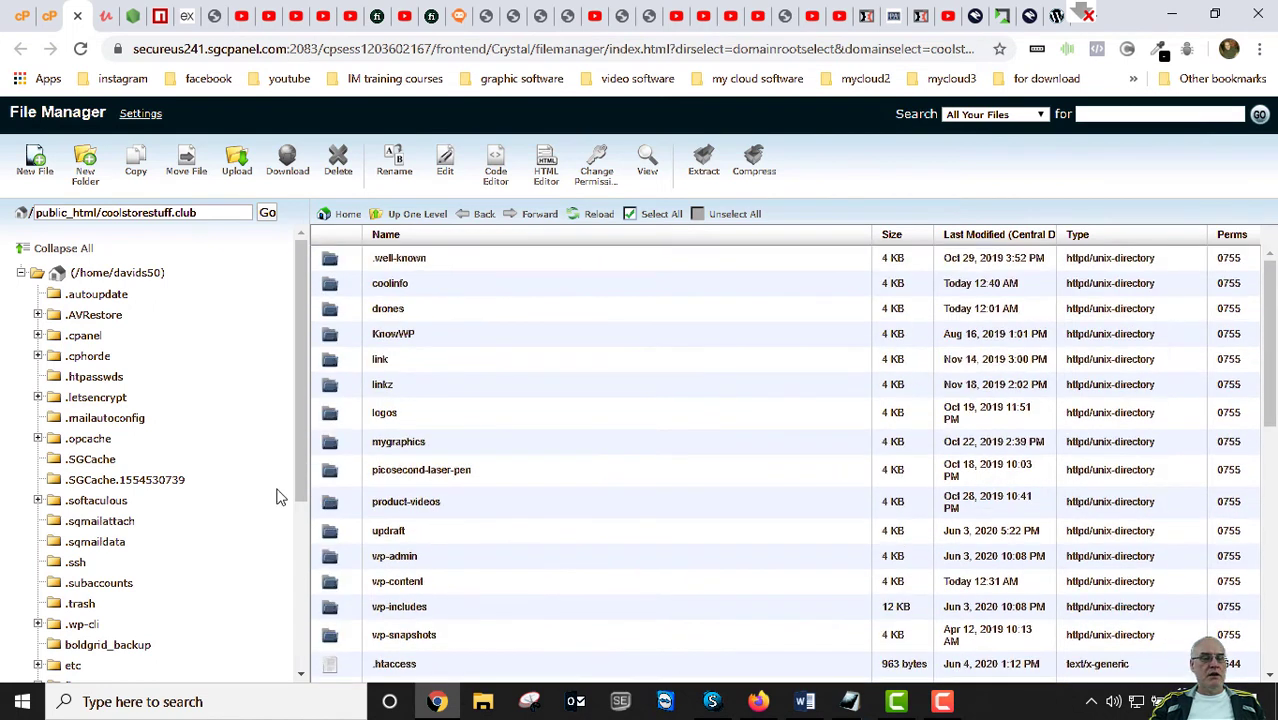
{"action": "scroll", "coordinate": [195, 511], "scroll_direction": "down", "scroll_amount": 2}
{"action": "scroll", "coordinate": [192, 512], "scroll_direction": "down", "scroll_amount": 1}
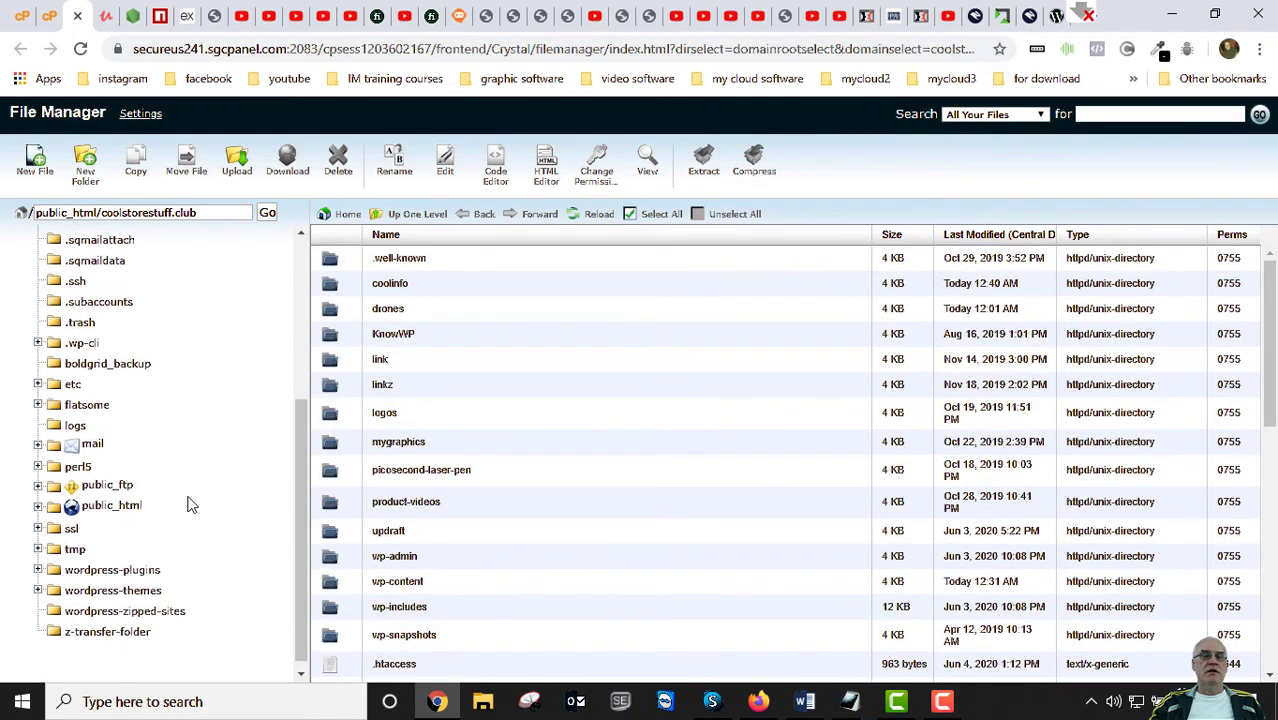
Return to the Natural Healing store page and check its coolstorestuff.club/coolinfo/ address
{"action": "left_click", "coordinate": [1053, 16]}
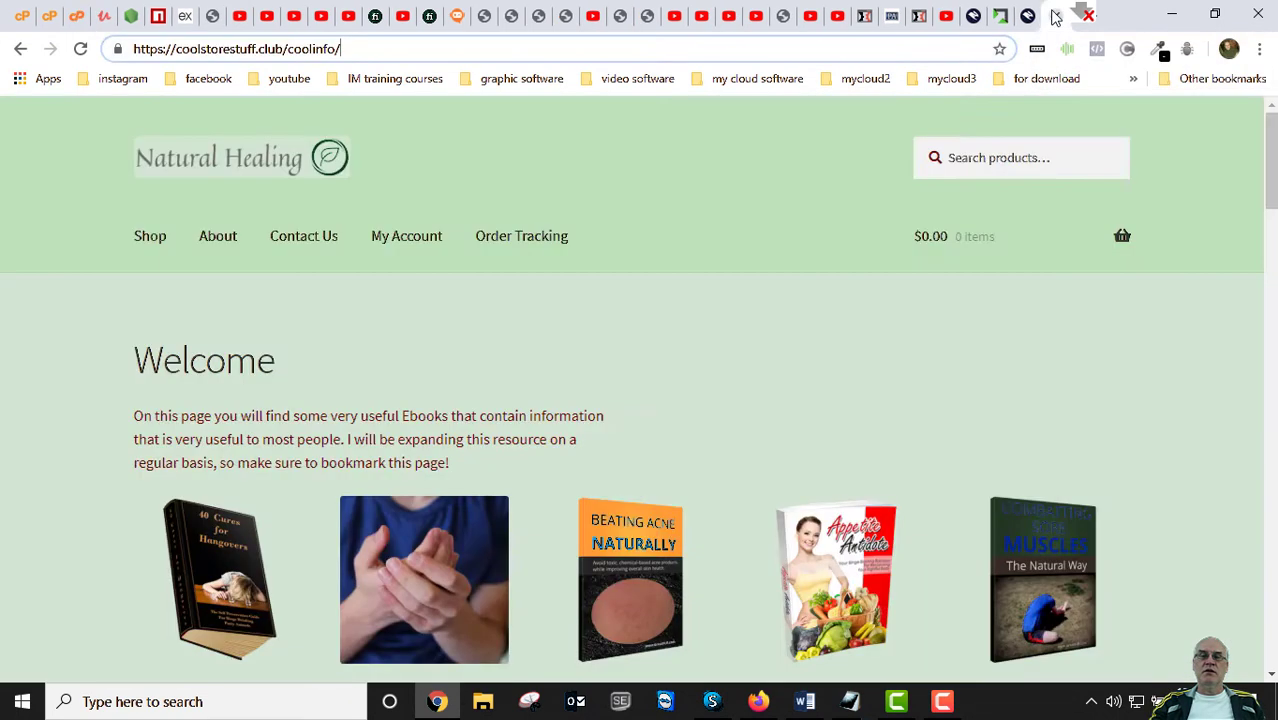
{"action": "left_click", "coordinate": [191, 52]}
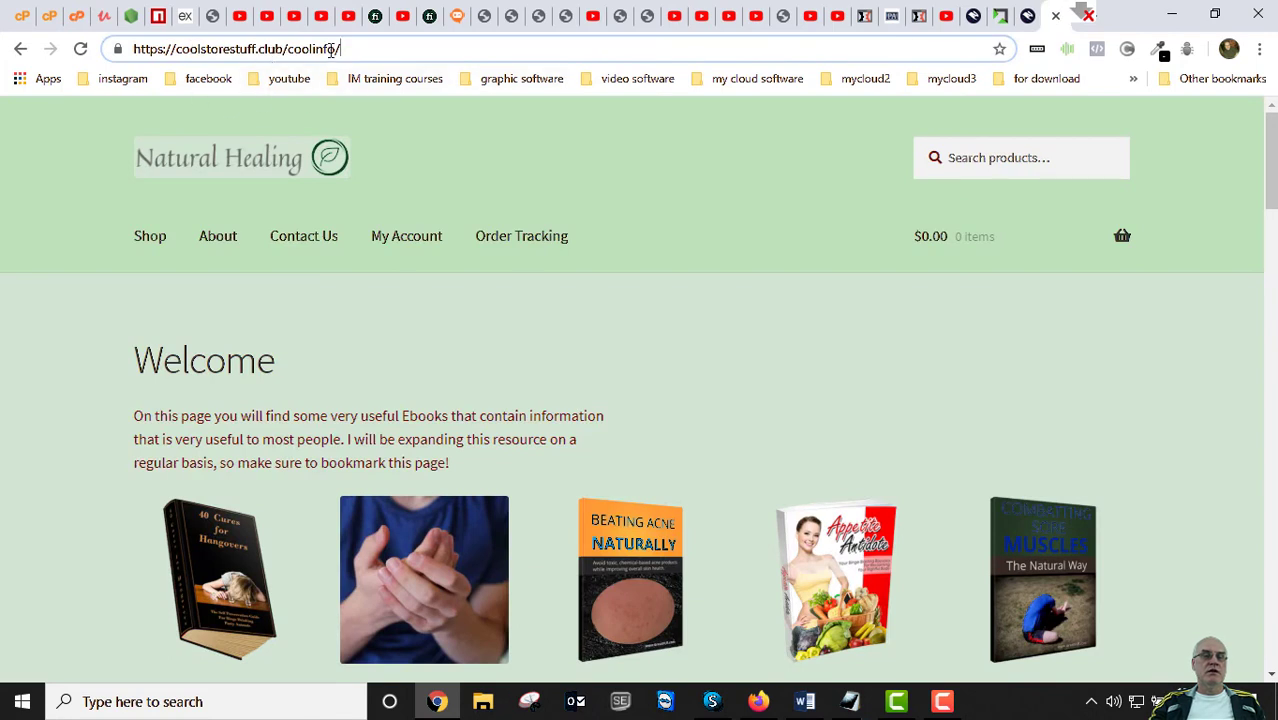
Go back to File Manager, open the public_html folder and look through its subfolders
{"action": "left_click", "coordinate": [50, 16]}
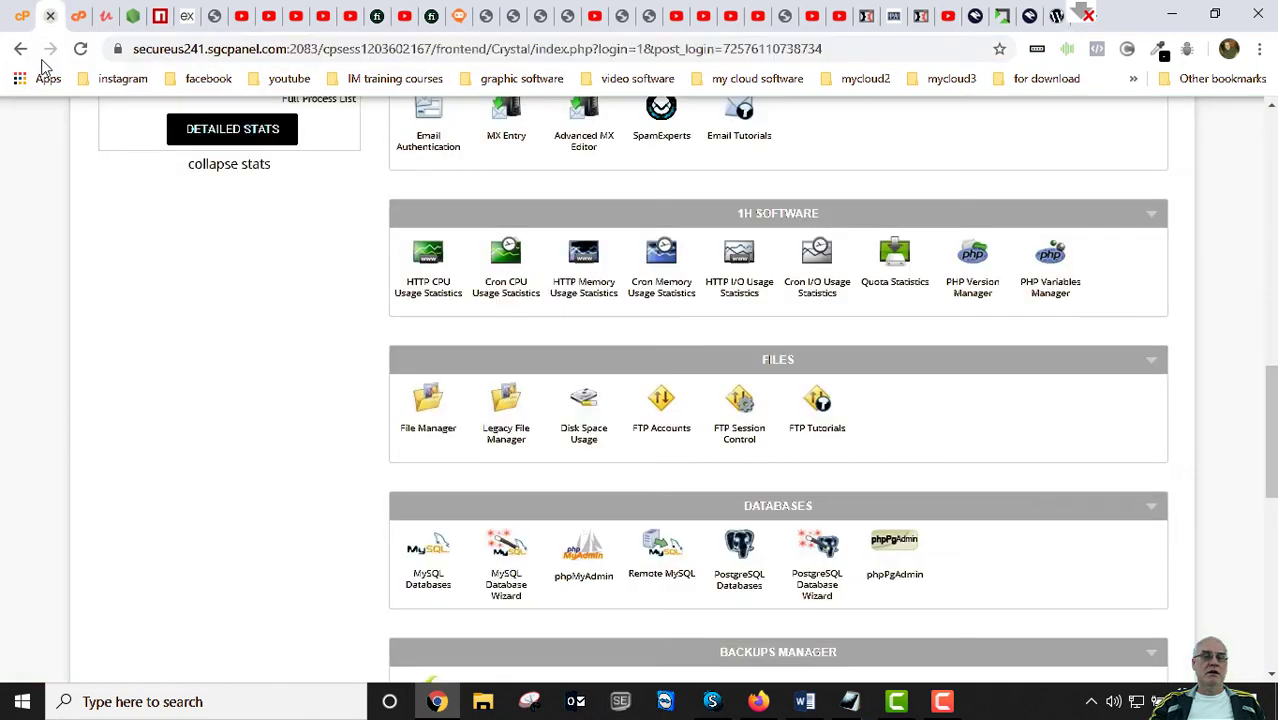
{"action": "left_click", "coordinate": [77, 18]}
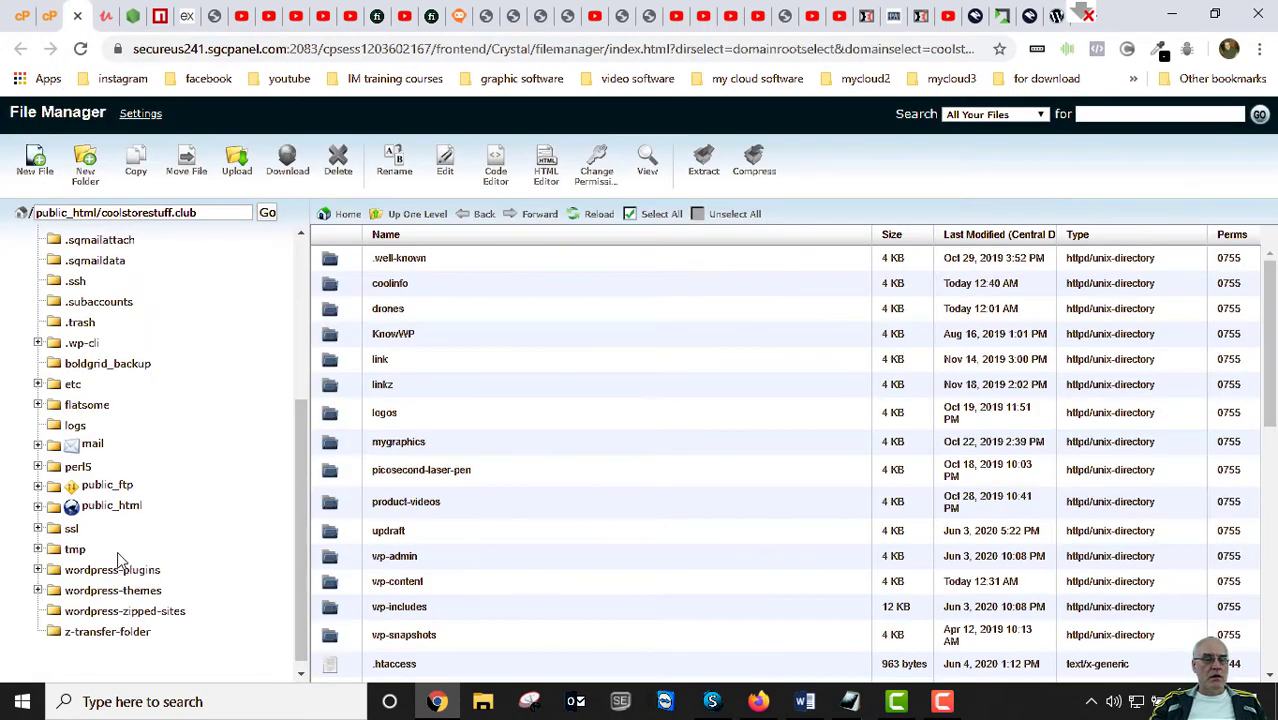
{"action": "left_click", "coordinate": [108, 507]}
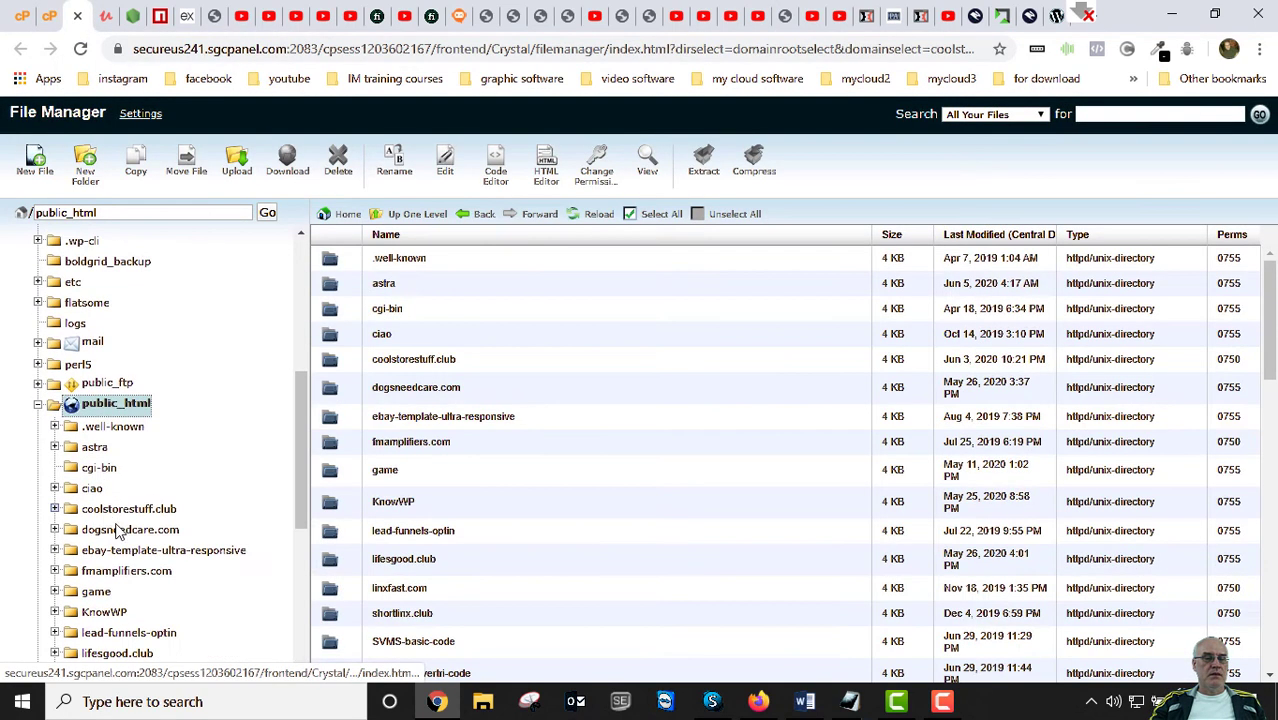
{"action": "scroll", "coordinate": [115, 400], "scroll_direction": "down", "scroll_amount": 4}
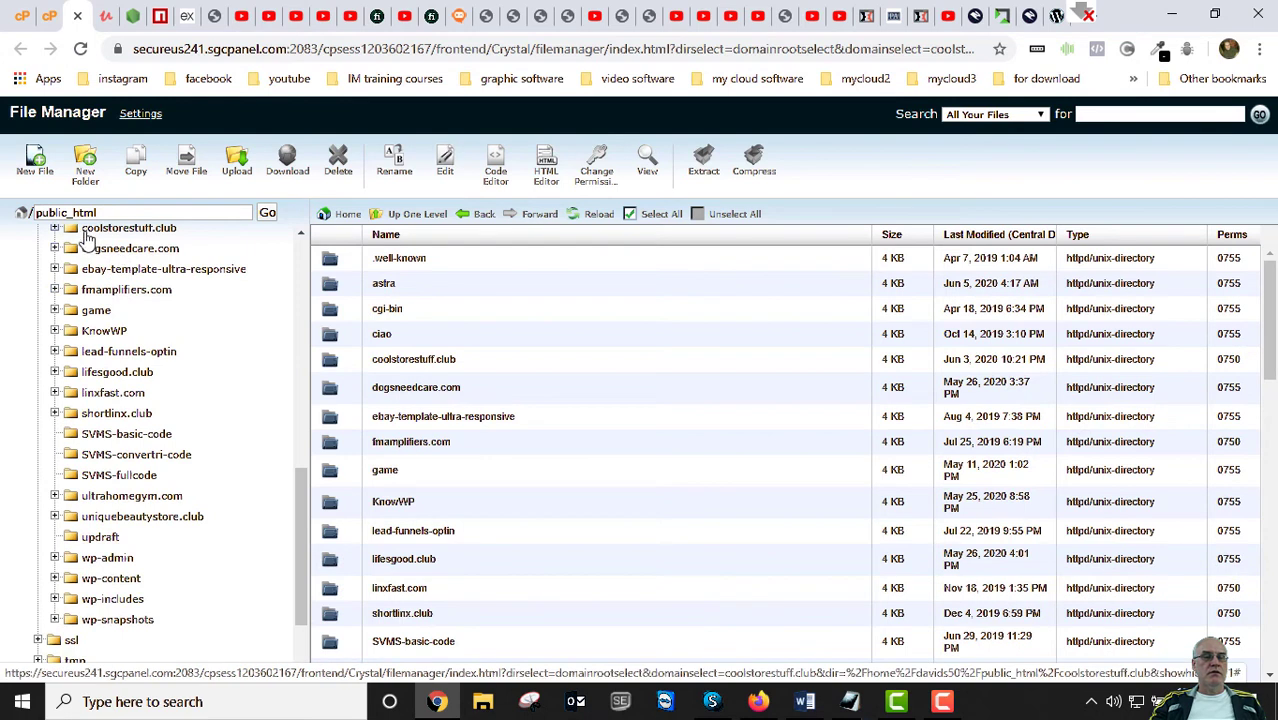
Open the coolinfo folder inside coolstorestuff.club and look through its WordPress folders and files
{"action": "left_click", "coordinate": [90, 232]}
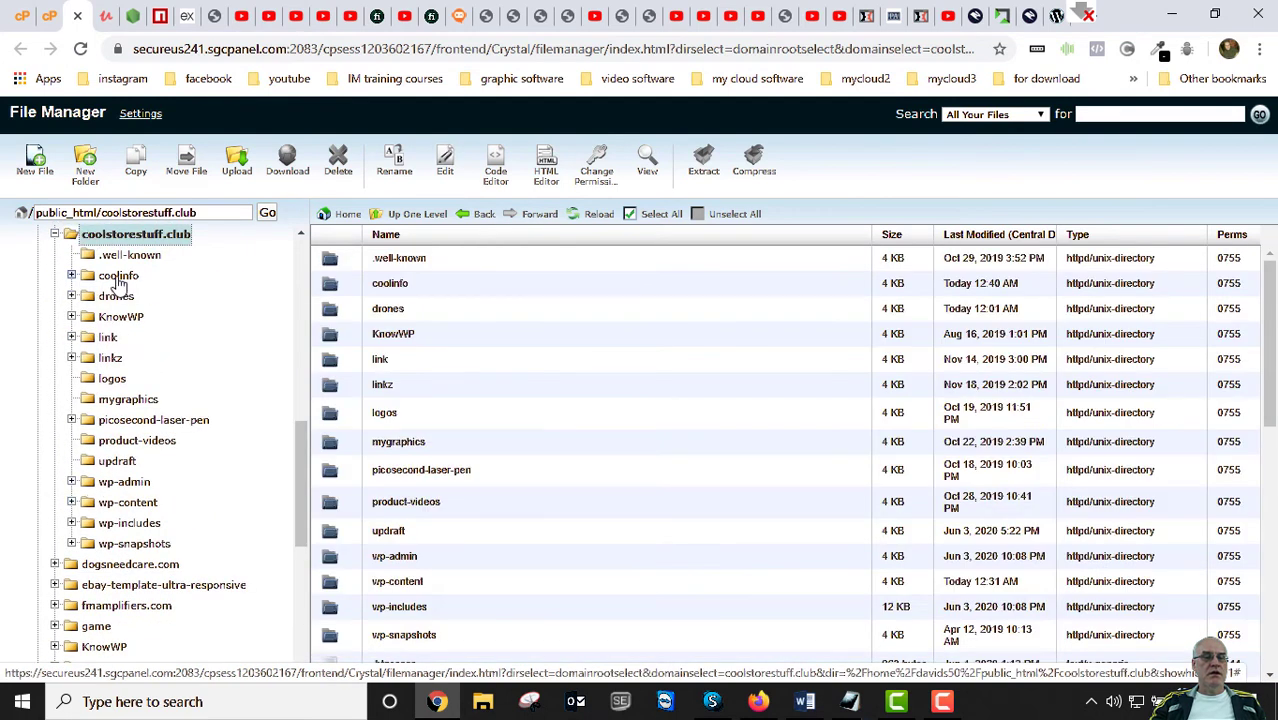
{"action": "left_click", "coordinate": [120, 276]}
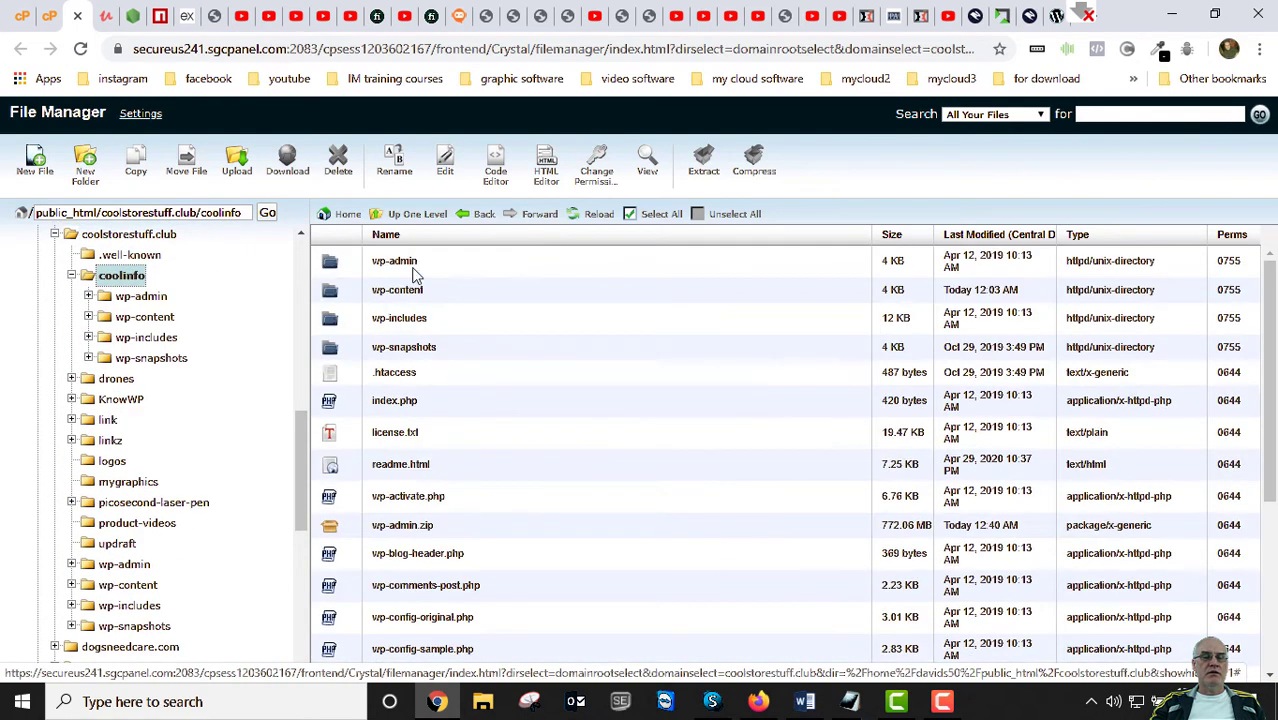
{"action": "scroll", "coordinate": [451, 555], "scroll_direction": "down", "scroll_amount": 3}
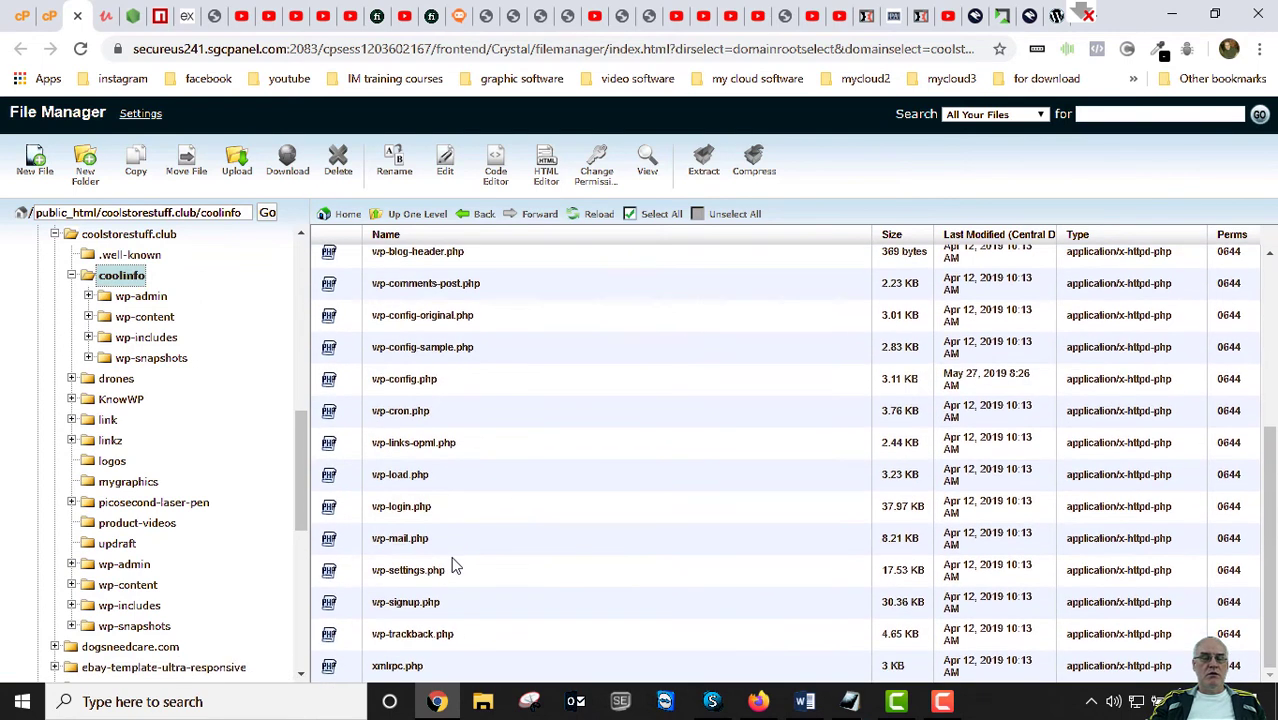
{"action": "scroll", "coordinate": [453, 566], "scroll_direction": "up", "scroll_amount": 3}
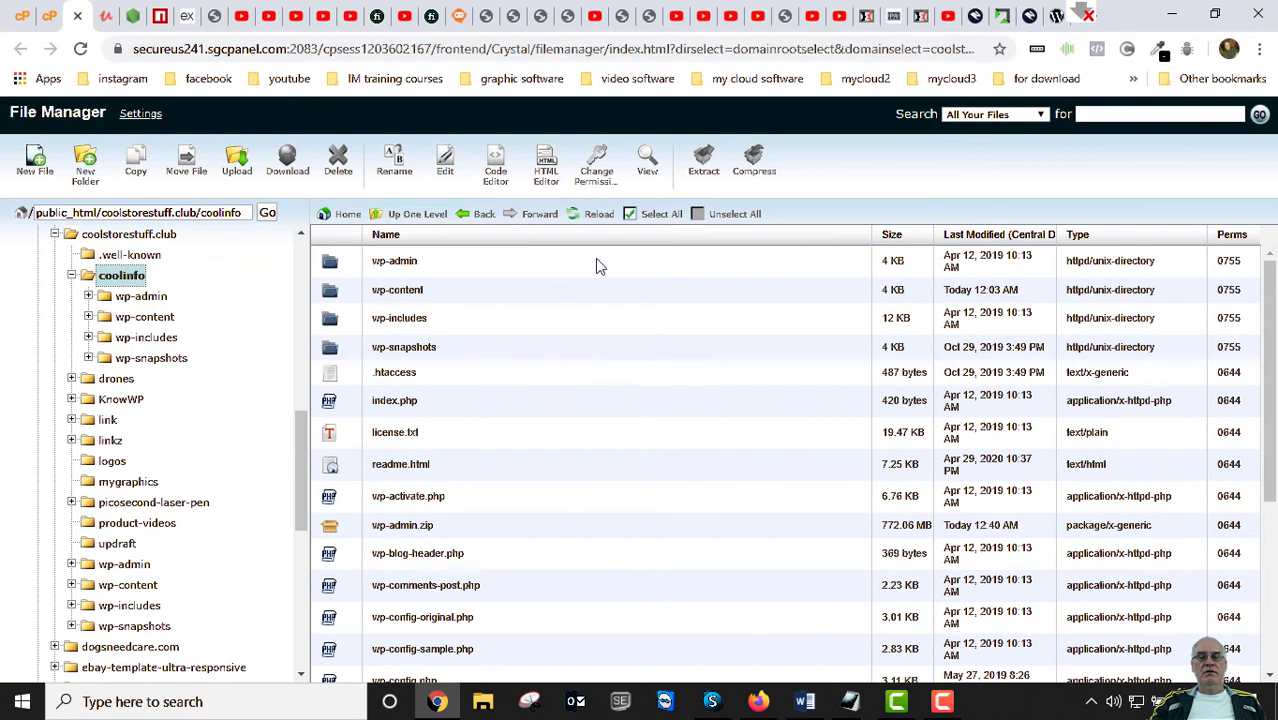
Compress all files and folders in coolinfo into the archive /public_html/coolstorestuff.club/coolinfo/wp-admin.zip
{"action": "left_click", "coordinate": [655, 215]}
{"action": "scroll", "coordinate": [585, 487], "scroll_direction": "down", "scroll_amount": 3}
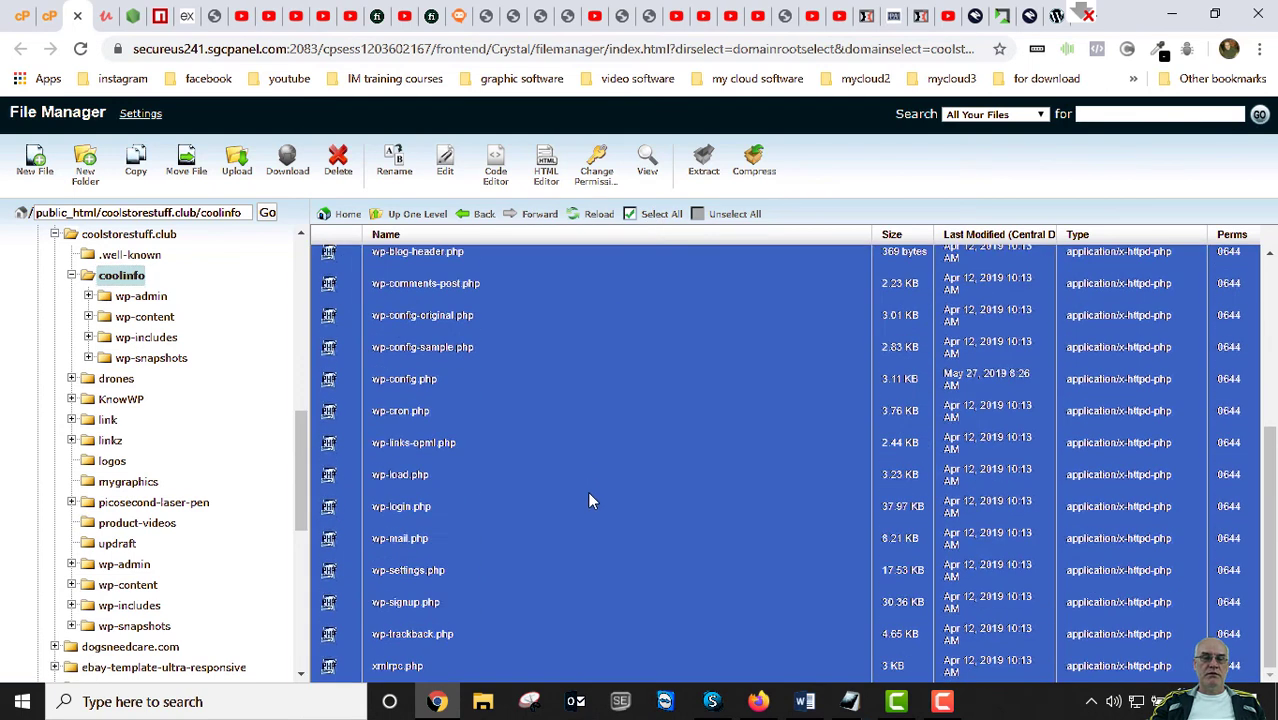
{"action": "scroll", "coordinate": [589, 500], "scroll_direction": "up", "scroll_amount": 3}
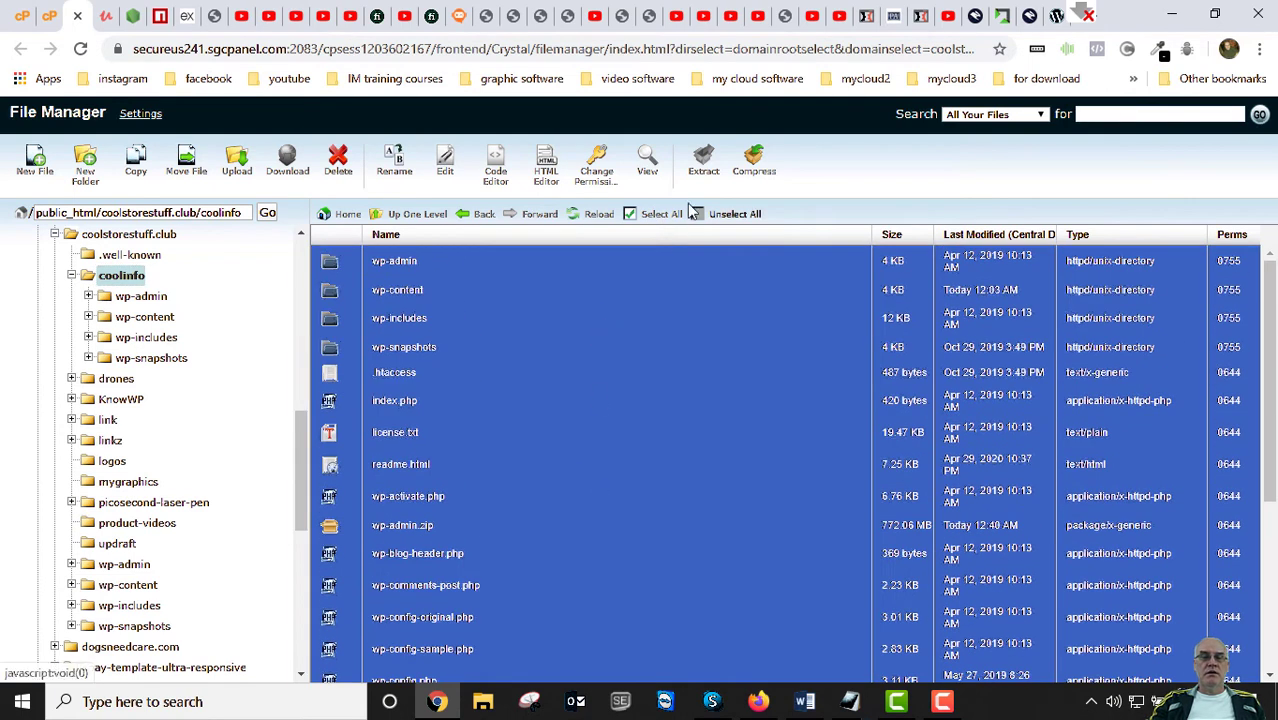
{"action": "left_click", "coordinate": [751, 172]}
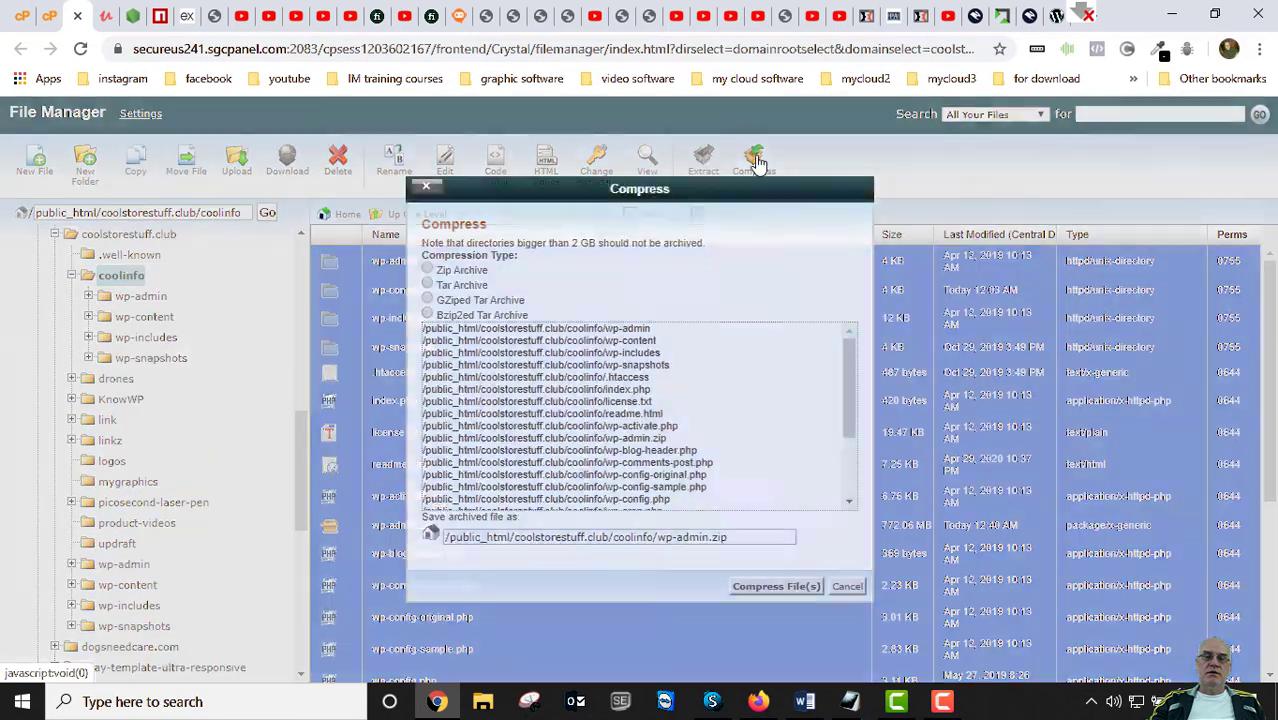
{"action": "left_click", "coordinate": [779, 587]}
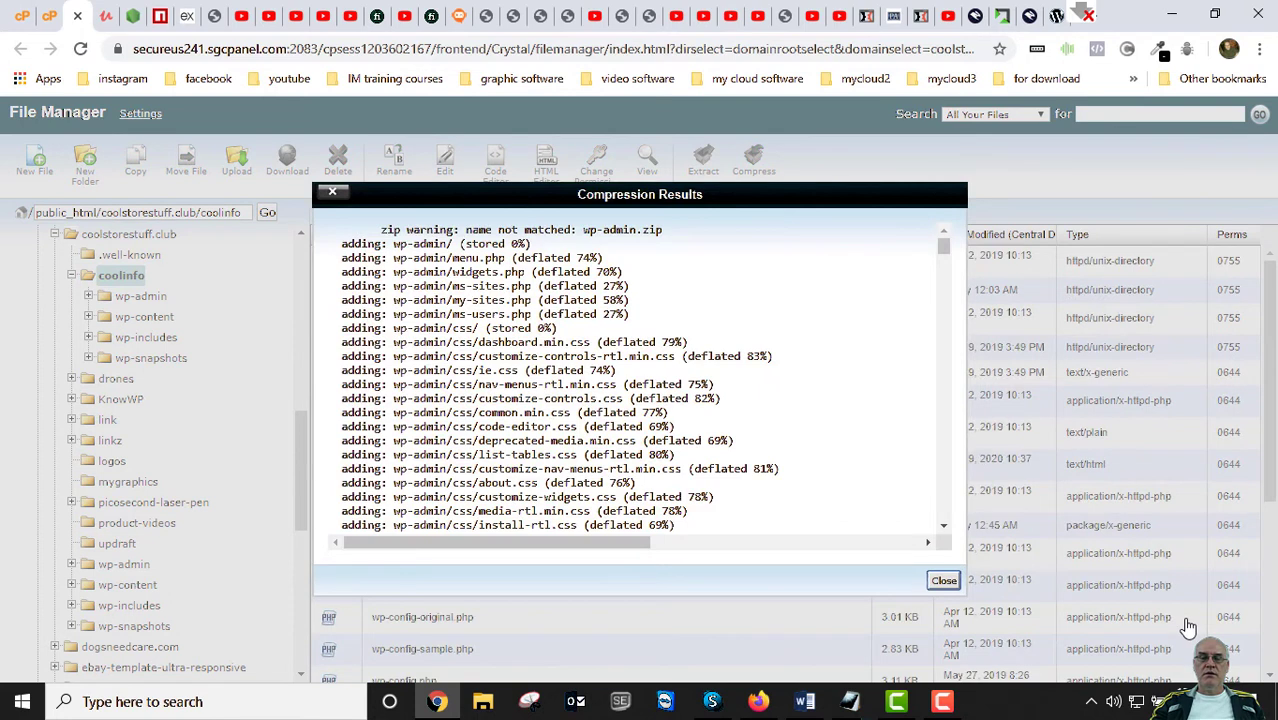
{"action": "left_click", "coordinate": [944, 581]}
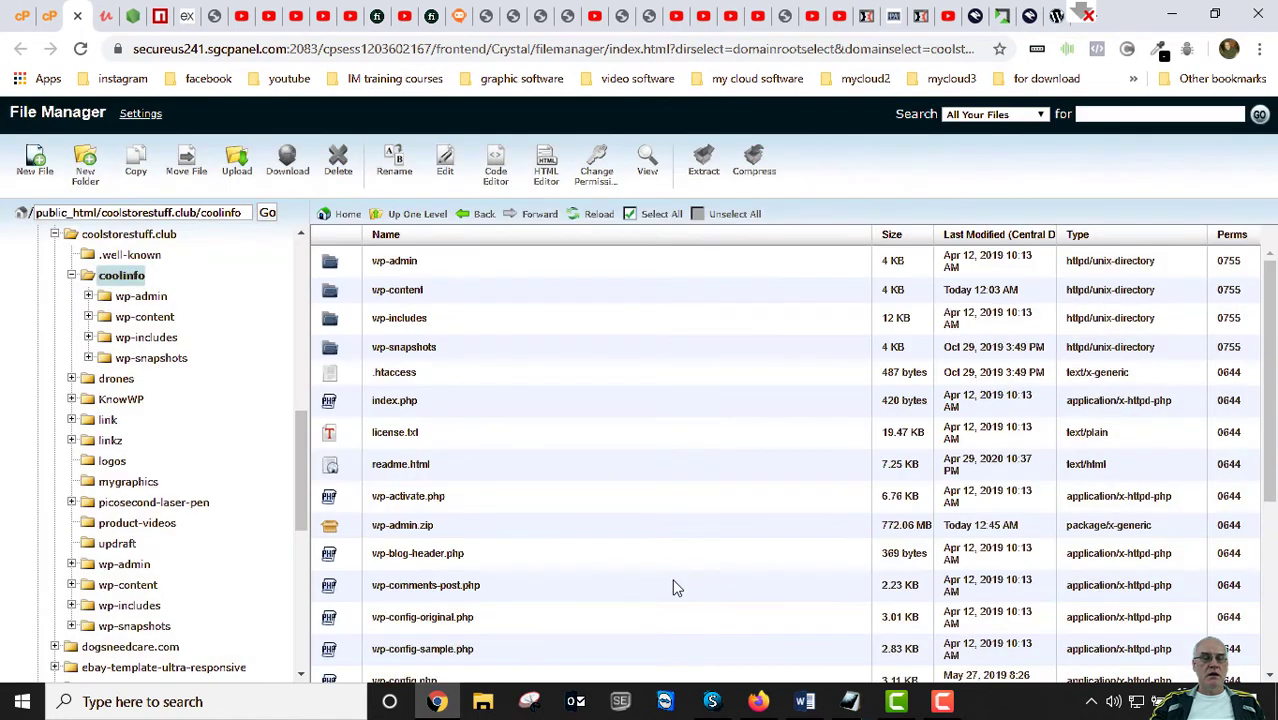
{"action": "scroll", "coordinate": [651, 583], "scroll_direction": "down", "scroll_amount": 2}
{"action": "scroll", "coordinate": [650, 582], "scroll_direction": "up", "scroll_amount": 2}
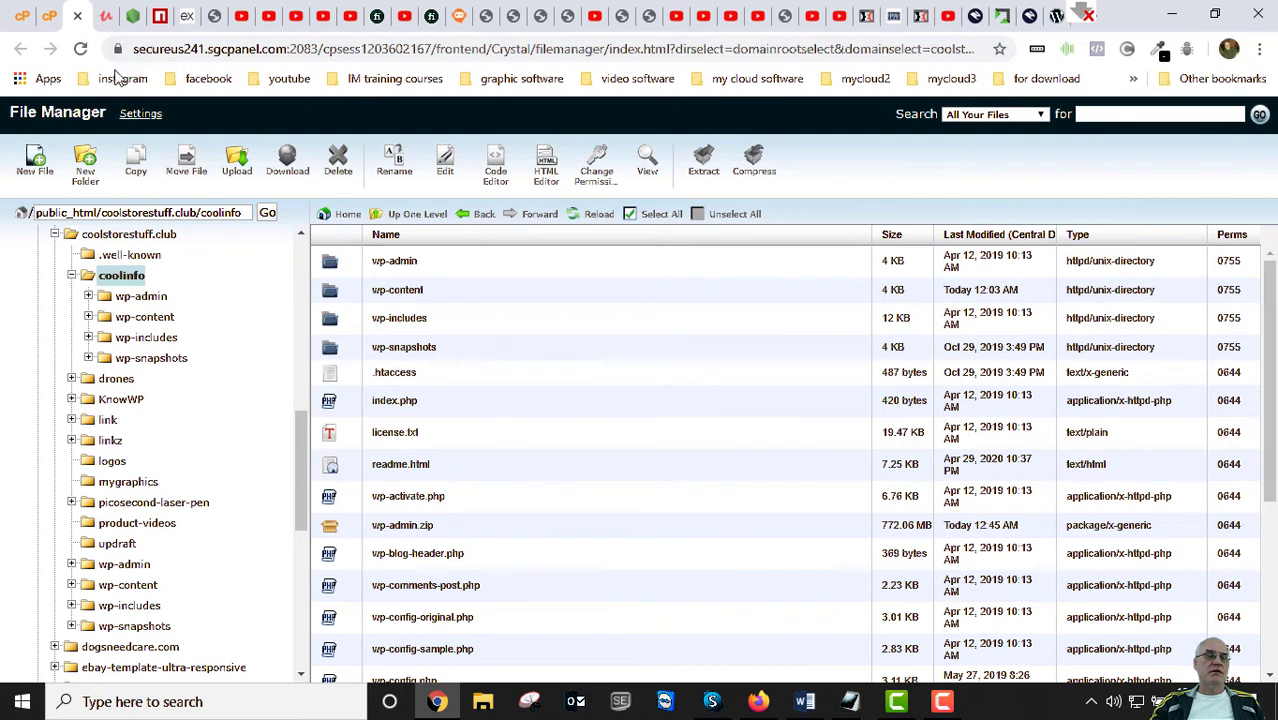
Reload File Manager and reopen the coolinfo folder under public_html/coolstorestuff.club
{"action": "left_click", "coordinate": [80, 48]}
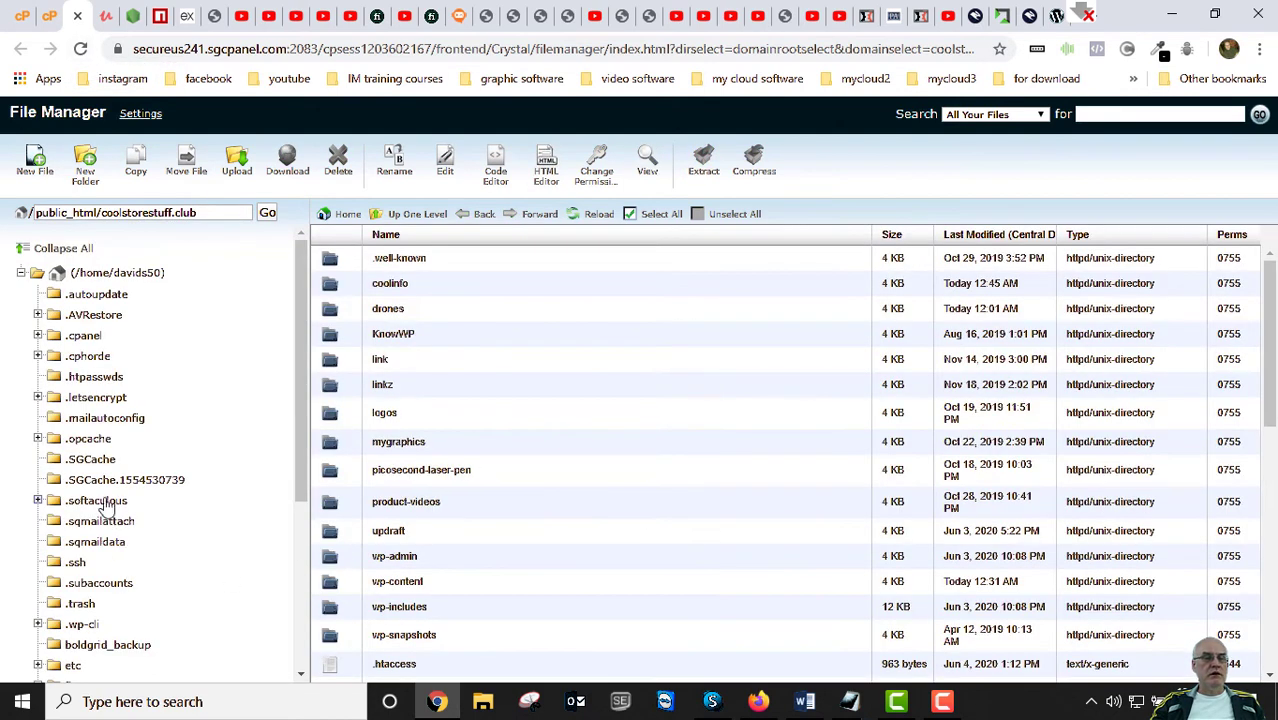
{"action": "scroll", "coordinate": [160, 568], "scroll_direction": "down", "scroll_amount": 3}
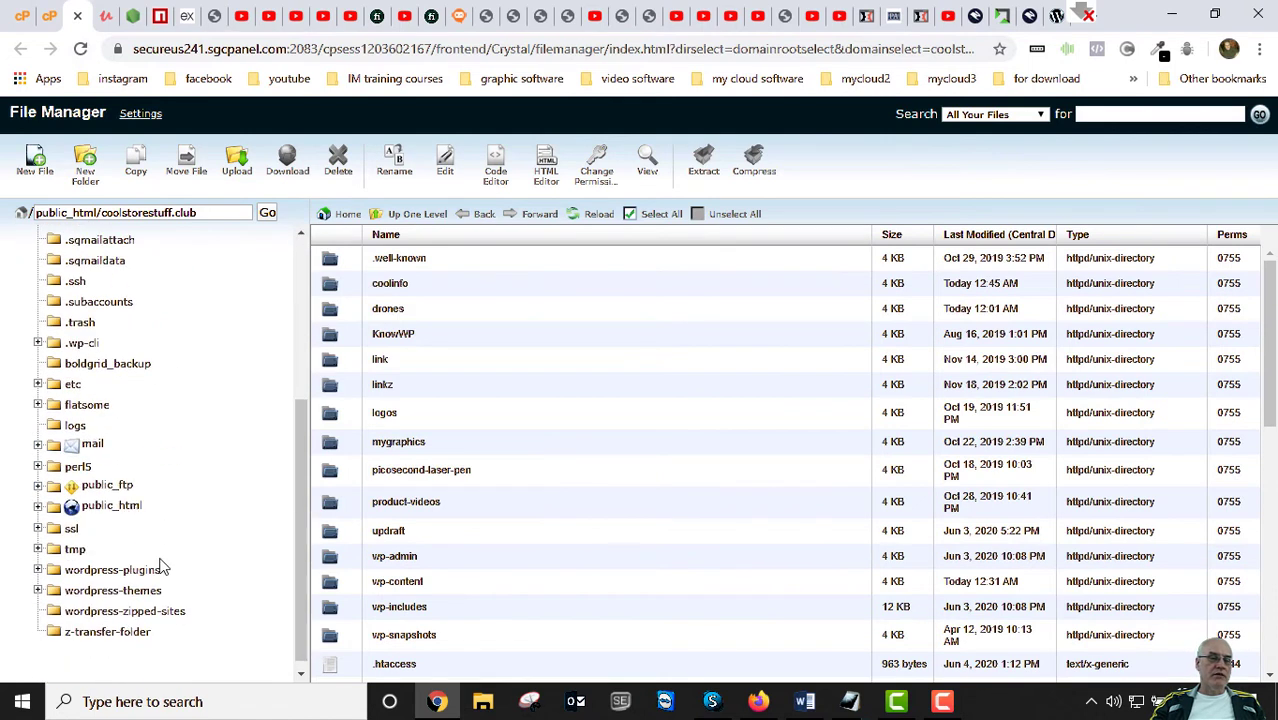
{"action": "left_click", "coordinate": [115, 508]}
{"action": "scroll", "coordinate": [114, 514], "scroll_direction": "down", "scroll_amount": 3}
{"action": "left_click", "coordinate": [152, 427]}
{"action": "scroll", "coordinate": [140, 512], "scroll_direction": "down", "scroll_amount": 3}
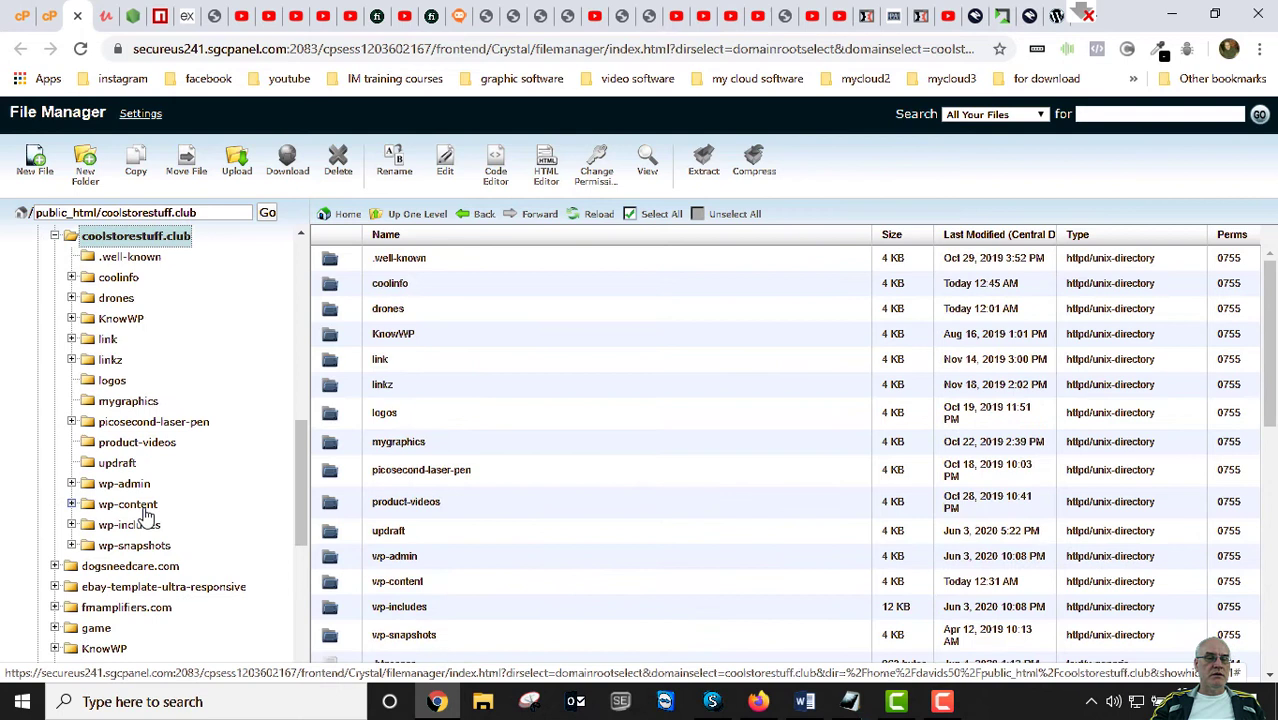
{"action": "left_click", "coordinate": [121, 278]}
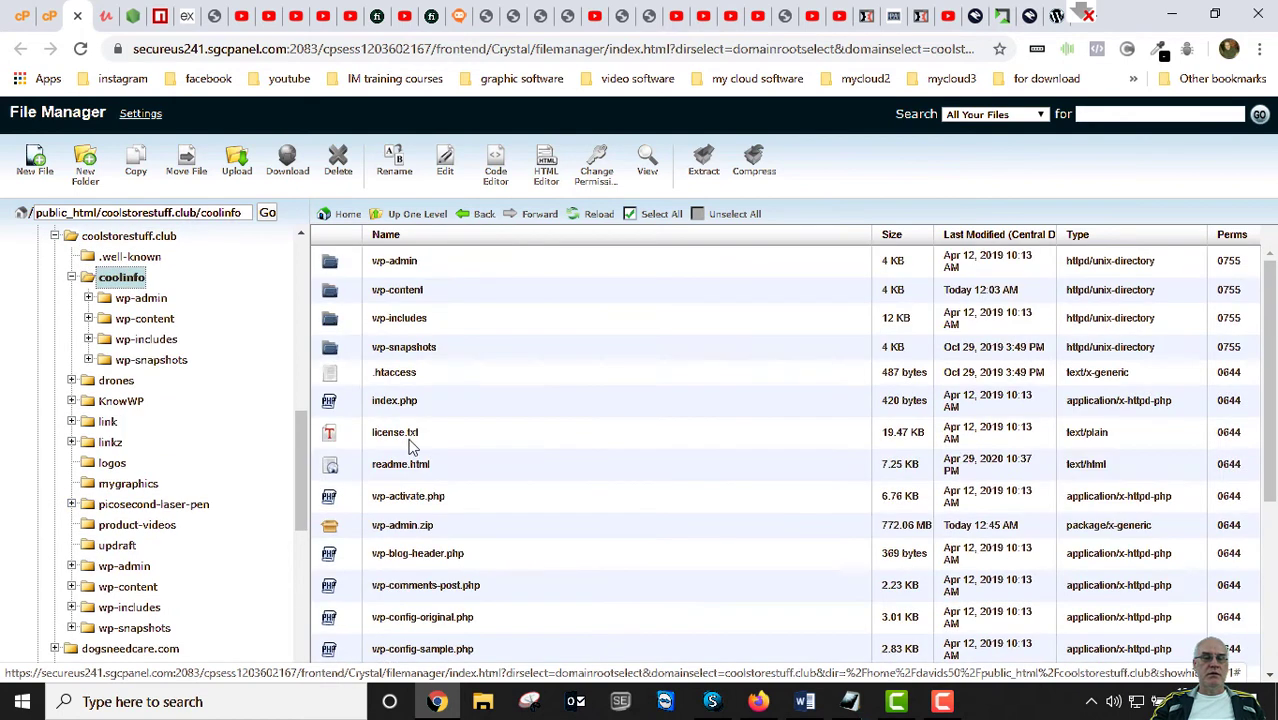
Look through the coolinfo file list to find the wp-admin.zip archive
{"action": "scroll", "coordinate": [427, 494], "scroll_direction": "down", "scroll_amount": 1}
{"action": "scroll", "coordinate": [428, 493], "scroll_direction": "down", "scroll_amount": 2}
{"action": "scroll", "coordinate": [428, 500], "scroll_direction": "up", "scroll_amount": 3}
{"action": "scroll", "coordinate": [430, 506], "scroll_direction": "down", "scroll_amount": 3}
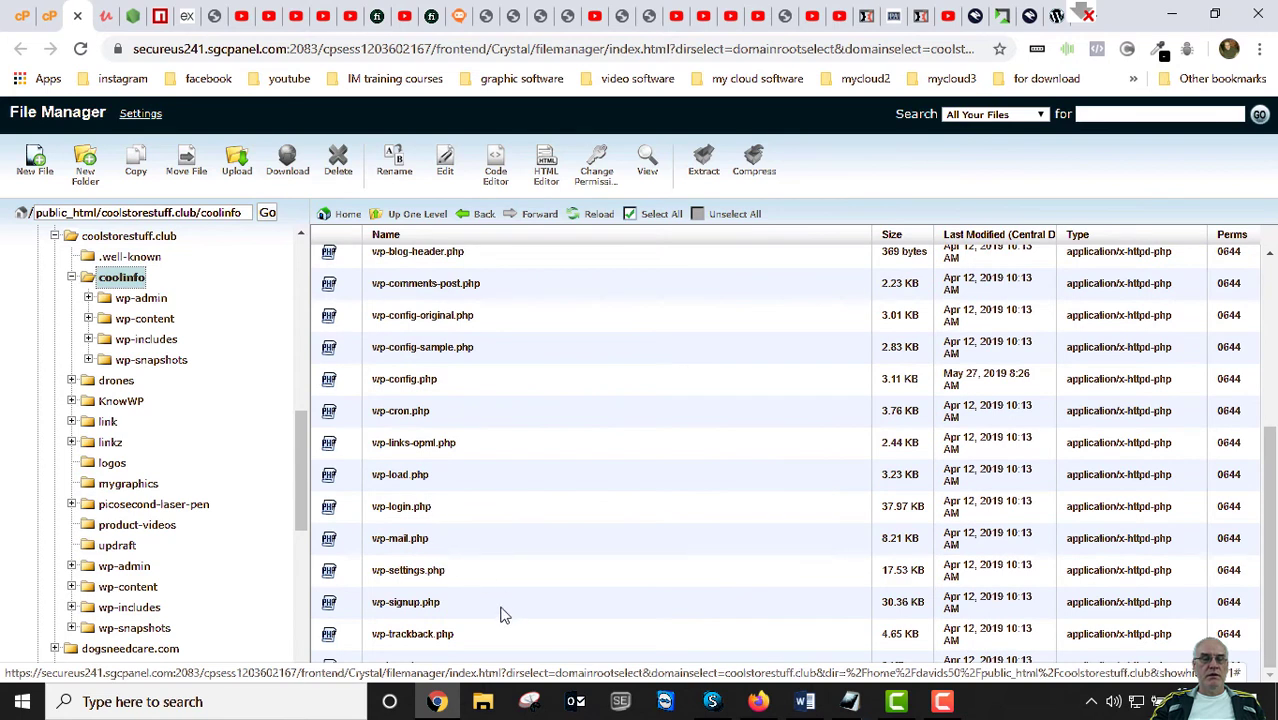
{"action": "scroll", "coordinate": [505, 613], "scroll_direction": "up", "scroll_amount": 3}
{"action": "scroll", "coordinate": [472, 510], "scroll_direction": "down", "scroll_amount": 1}
{"action": "scroll", "coordinate": [471, 522], "scroll_direction": "up", "scroll_amount": 1}
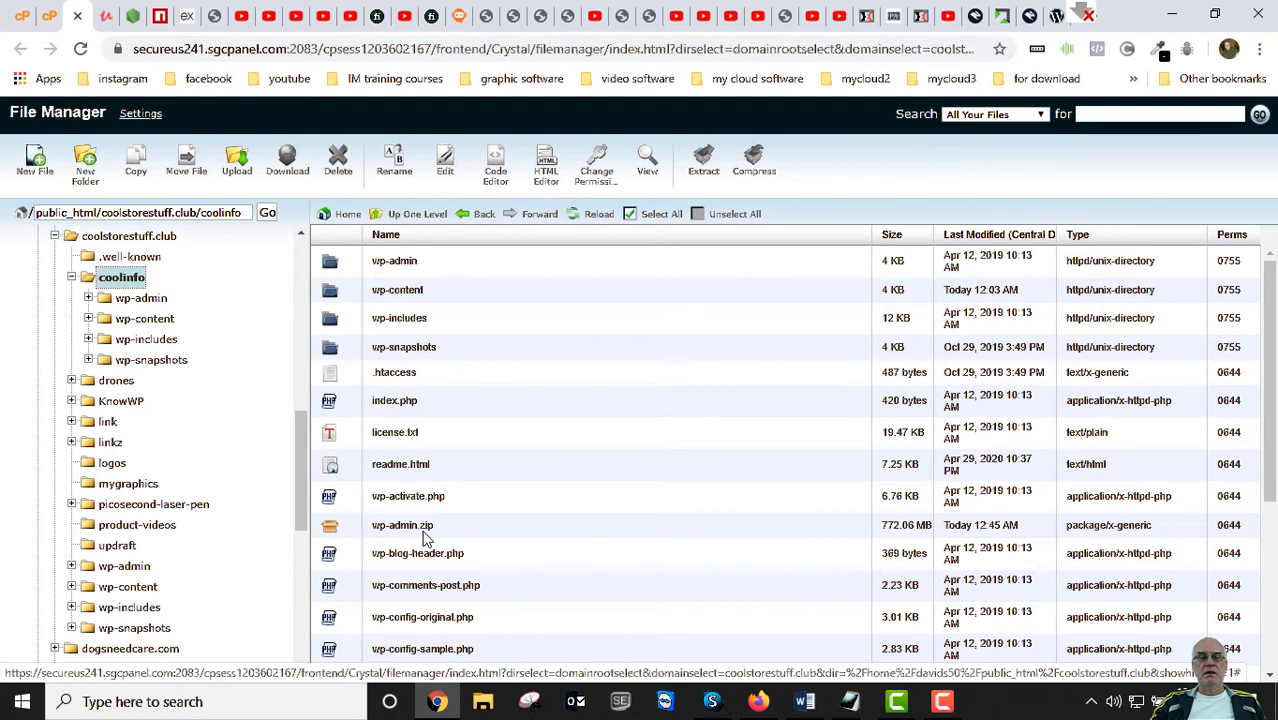
Examine the archive name that Compress proposes for all the coolinfo files, and leave without compressing
{"action": "left_click", "coordinate": [650, 217]}
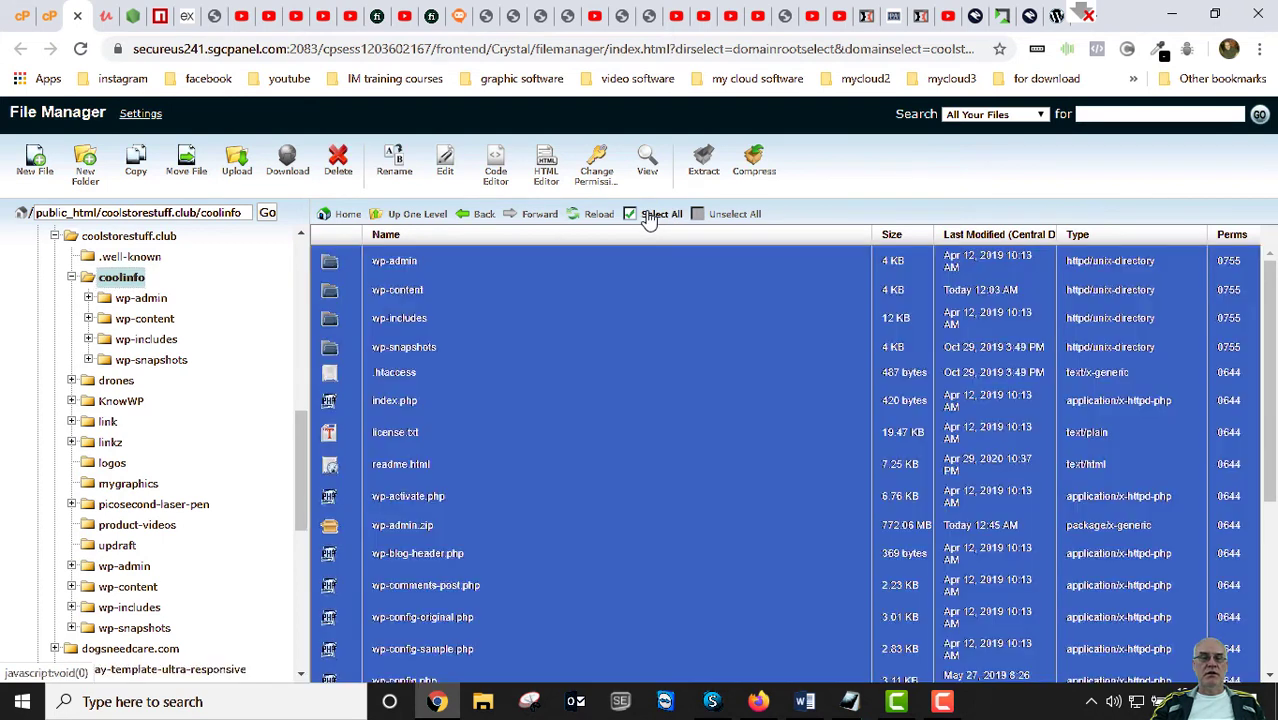
{"action": "left_click", "coordinate": [754, 162]}
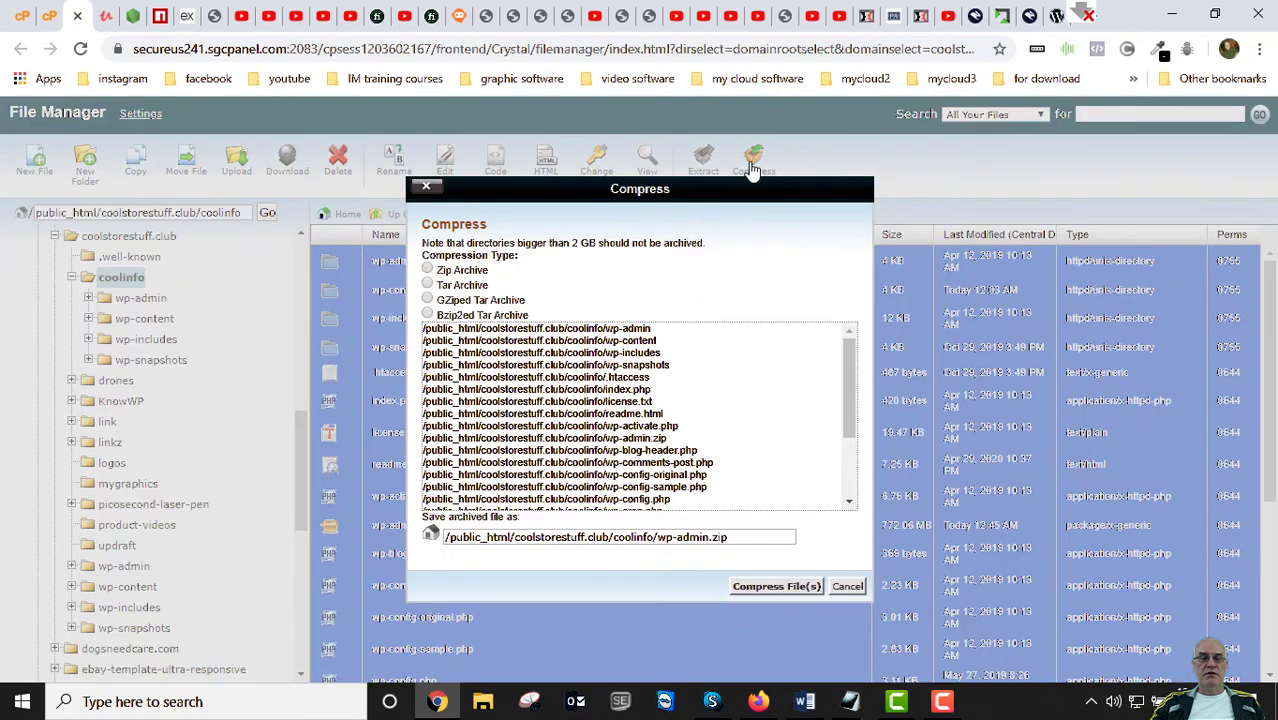
{"action": "left_click_drag", "start_coordinate": [741, 537], "coordinate": [664, 540]}
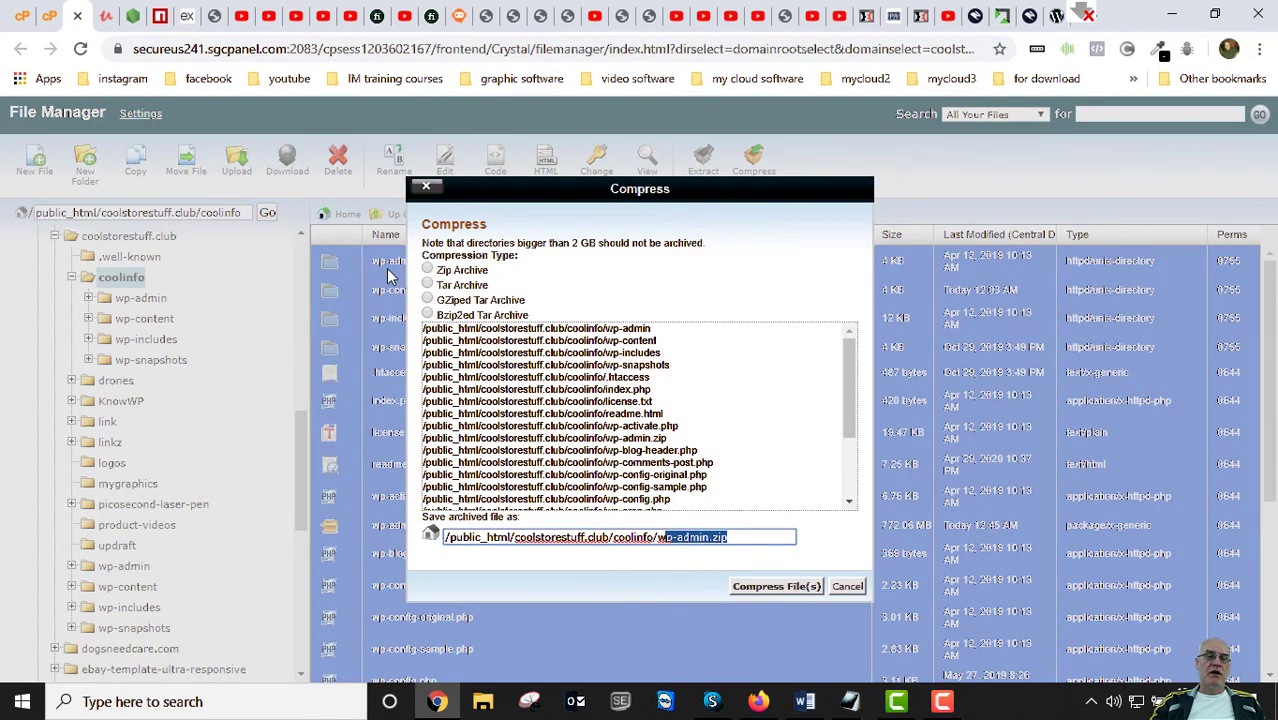
{"action": "left_click_drag", "start_coordinate": [755, 193], "coordinate": [1026, 185]}
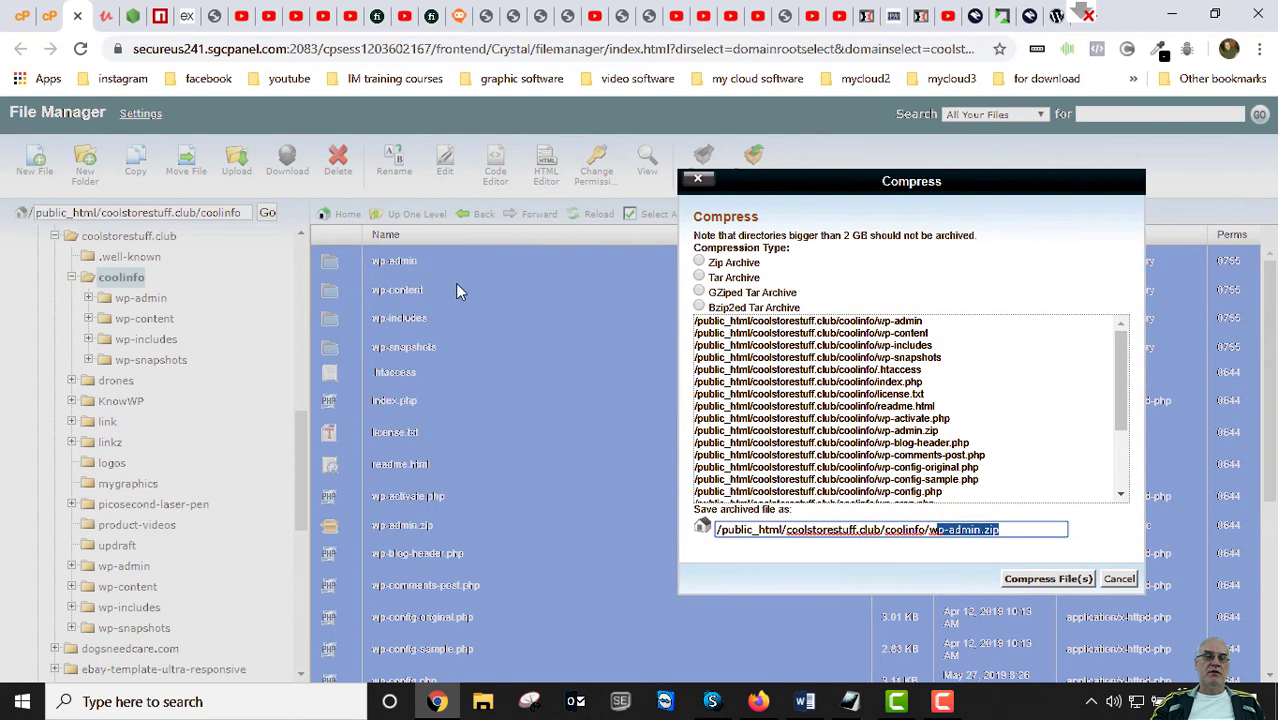
{"action": "left_click", "coordinate": [989, 532]}
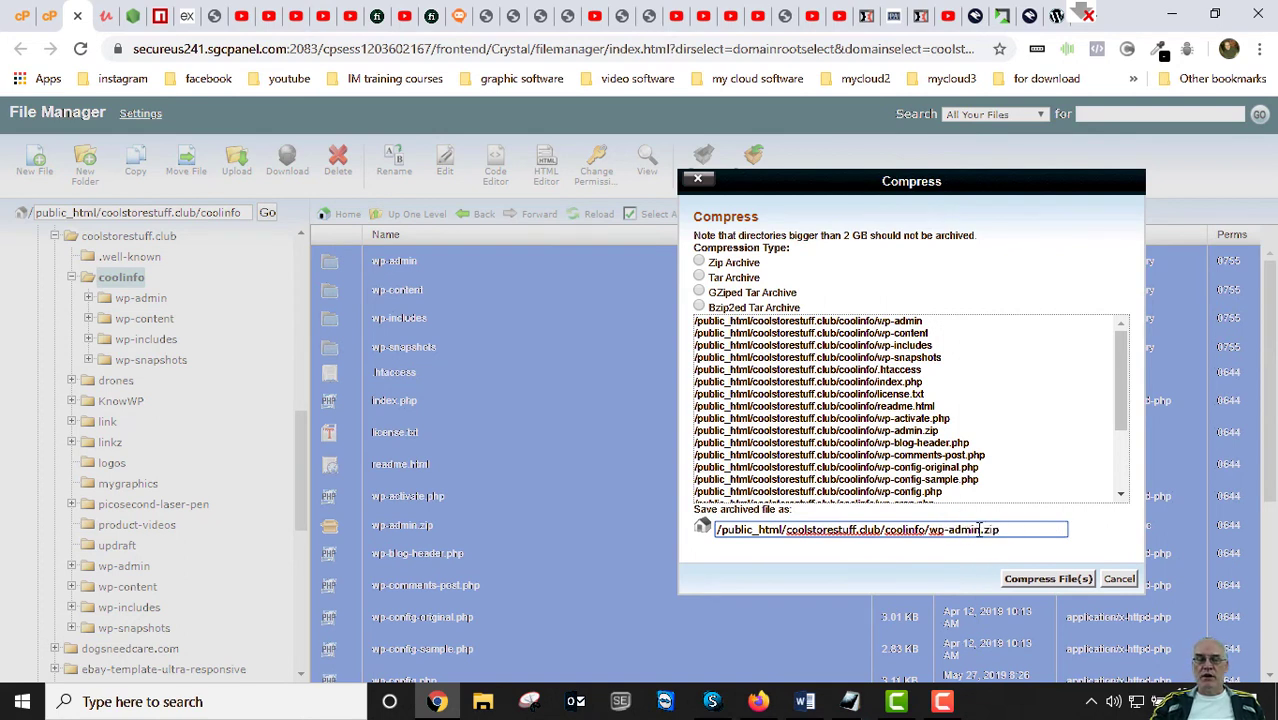
{"action": "left_click", "coordinate": [1120, 580]}
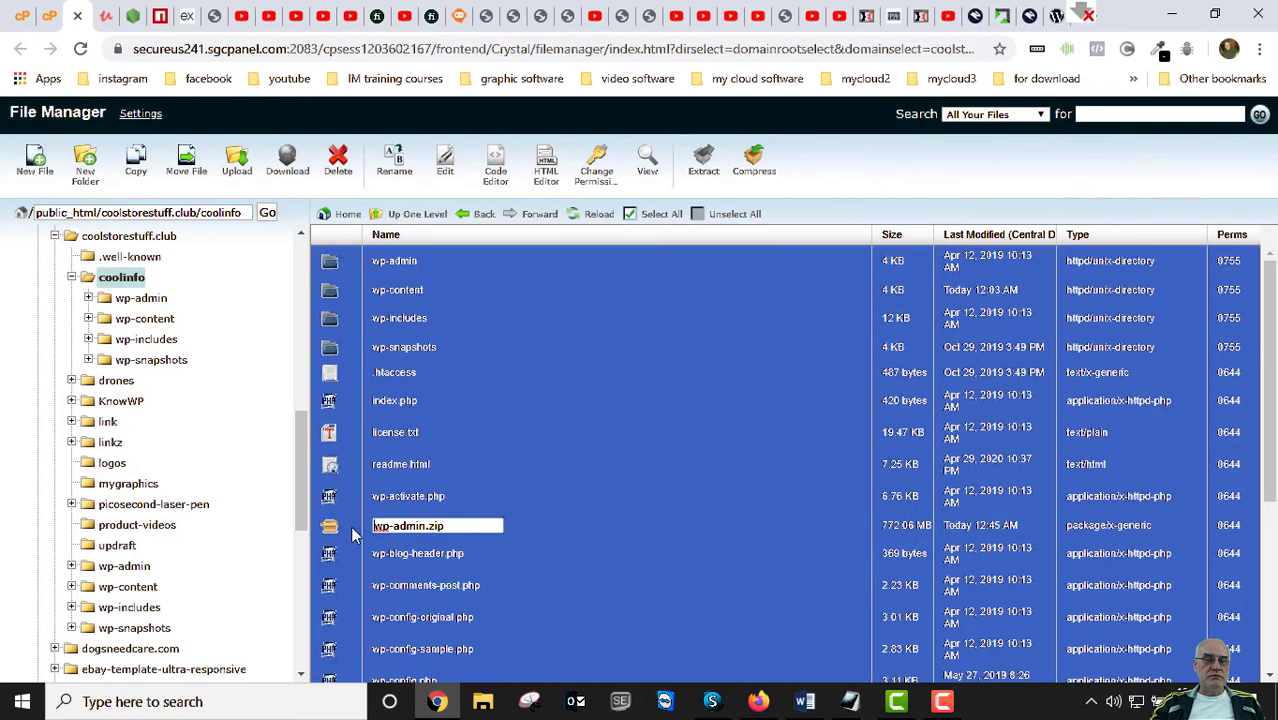
Rename the wp-admin.zip archive in the coolinfo folder to coolinfo.zip
{"action": "left_click", "coordinate": [353, 535]}
{"action": "right_click", "coordinate": [353, 535]}
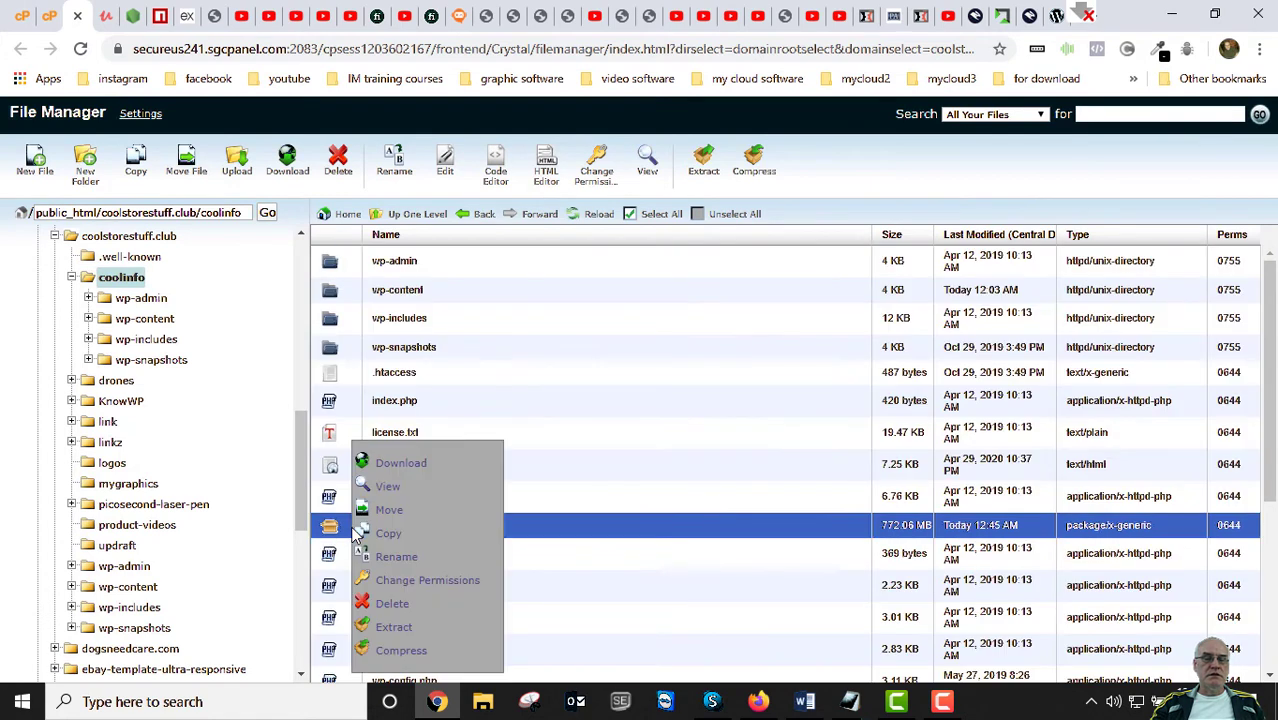
{"action": "left_click", "coordinate": [398, 557]}
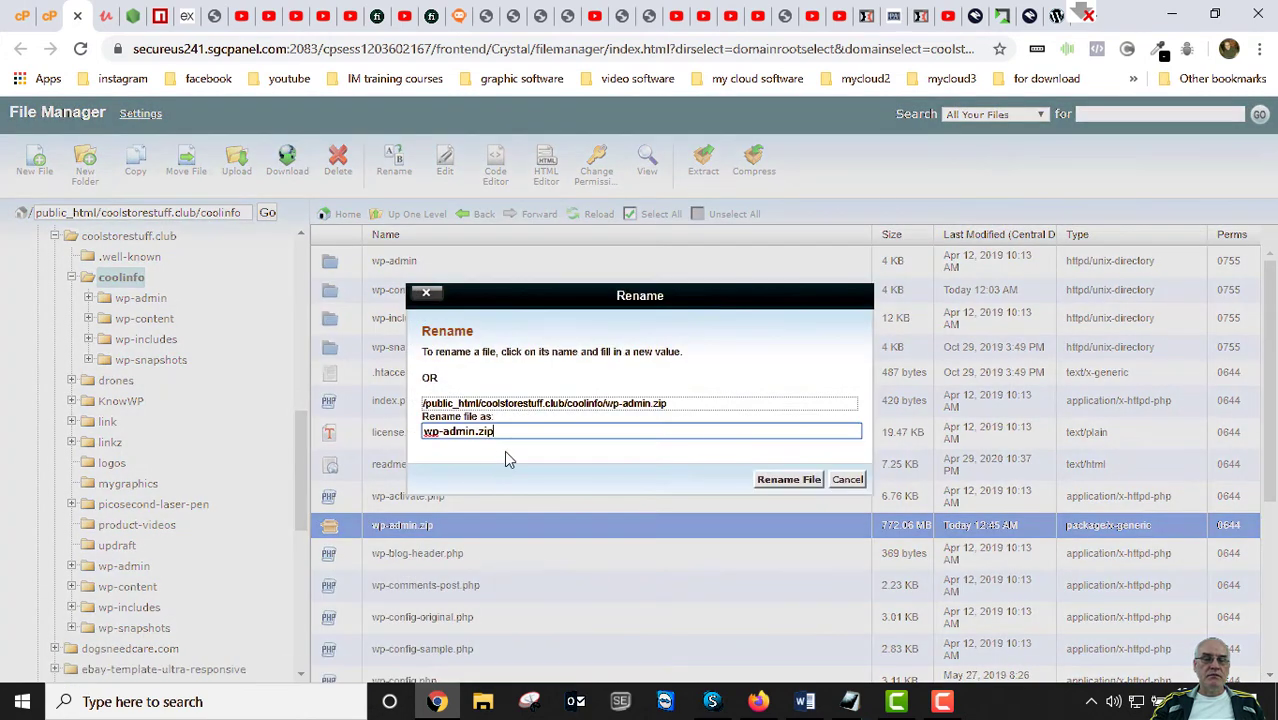
{"action": "left_click_drag", "start_coordinate": [475, 431], "coordinate": [395, 438]}
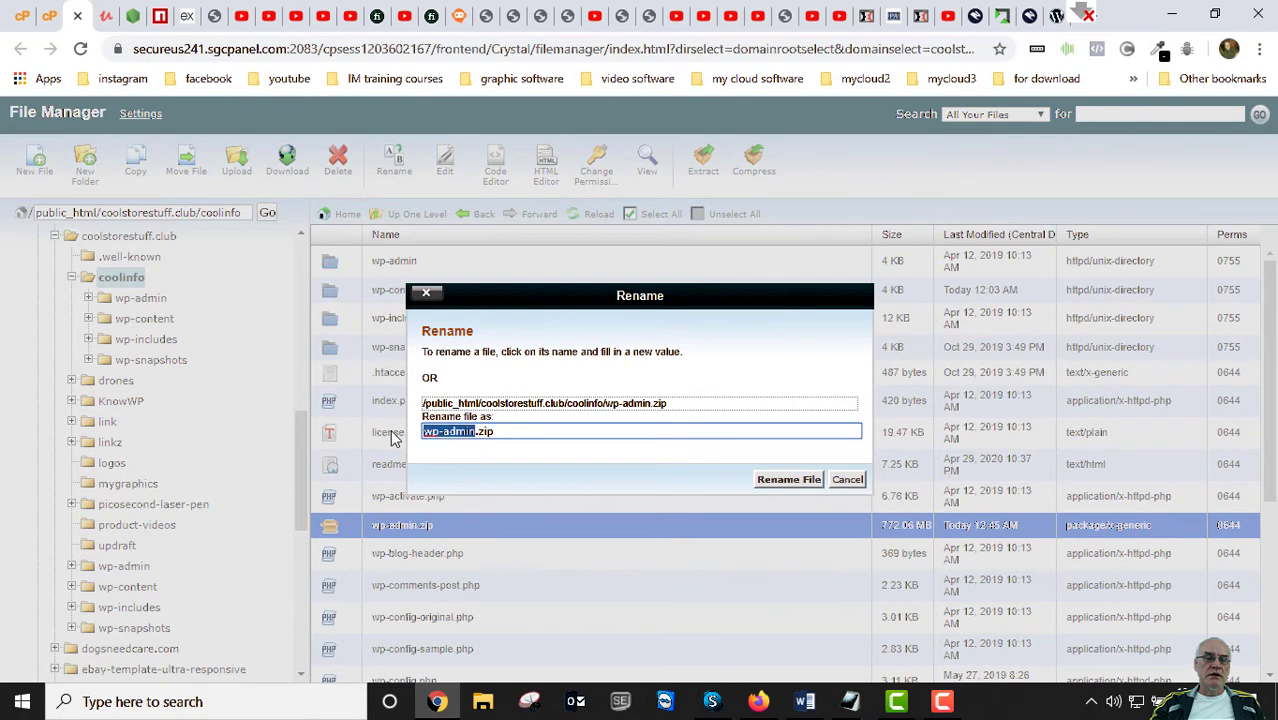
{"action": "type", "text": "coo"}
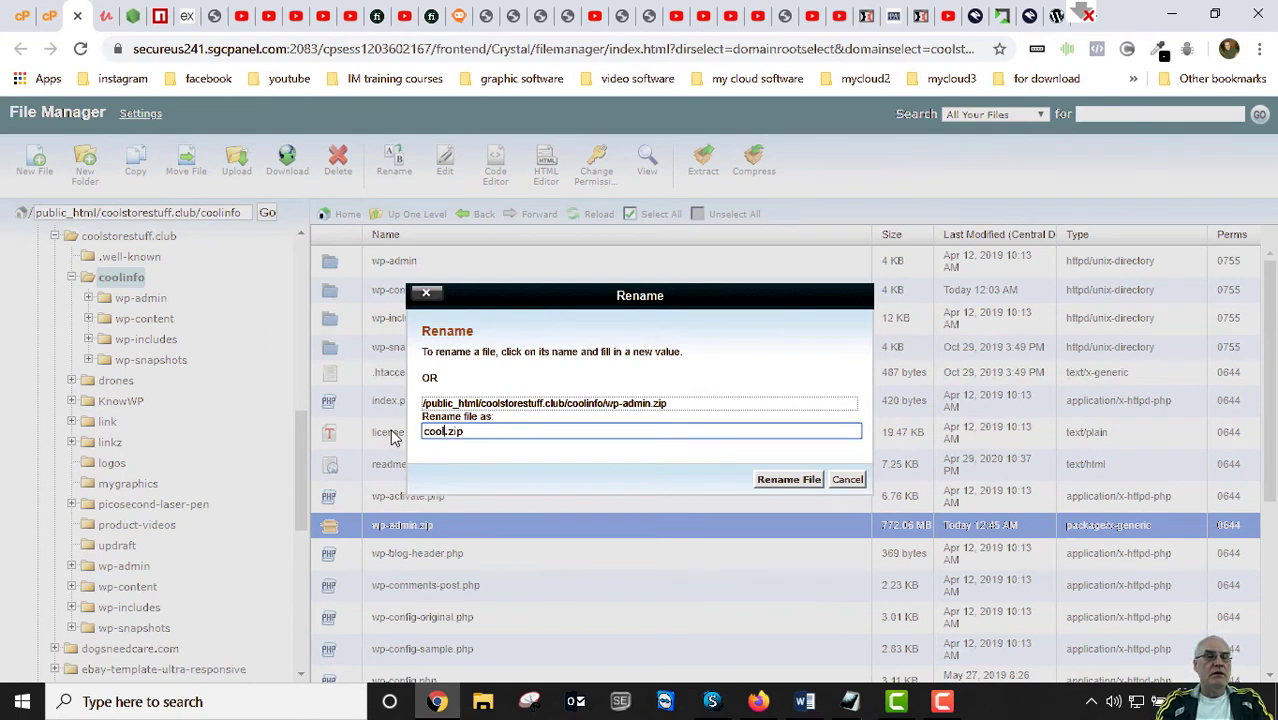
{"action": "type", "text": "linfo"}
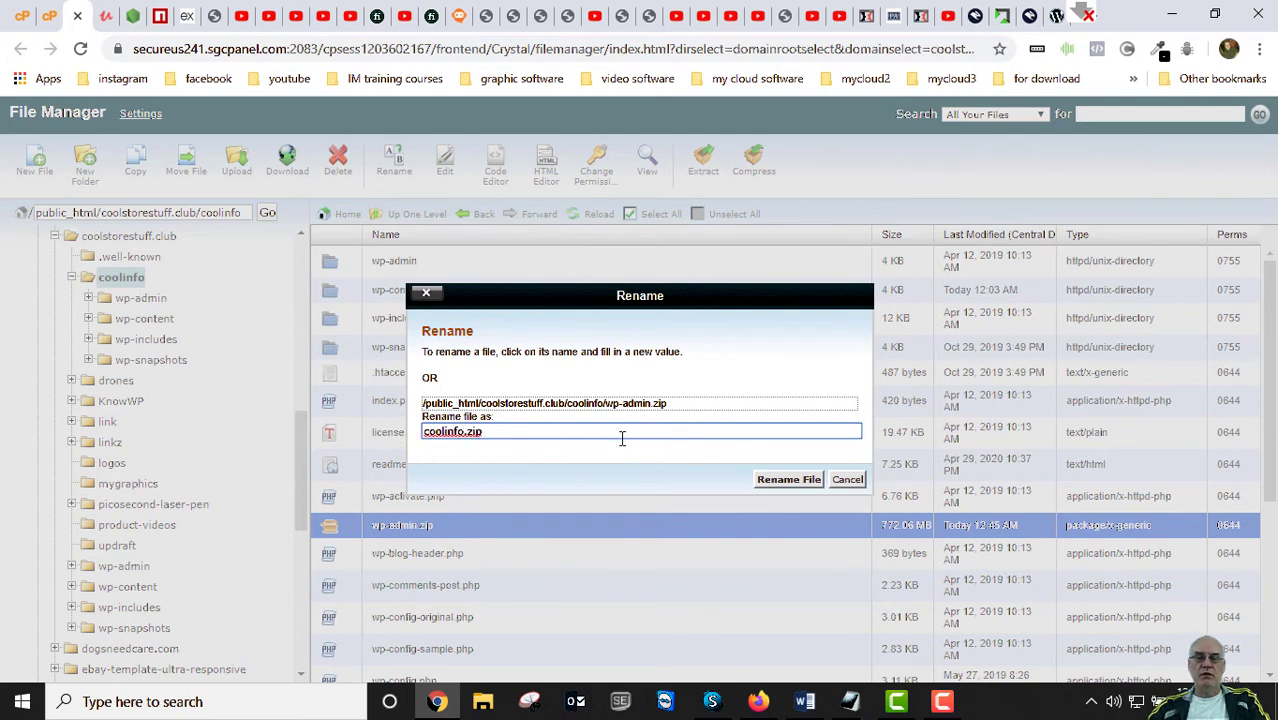
{"action": "left_click", "coordinate": [790, 478]}
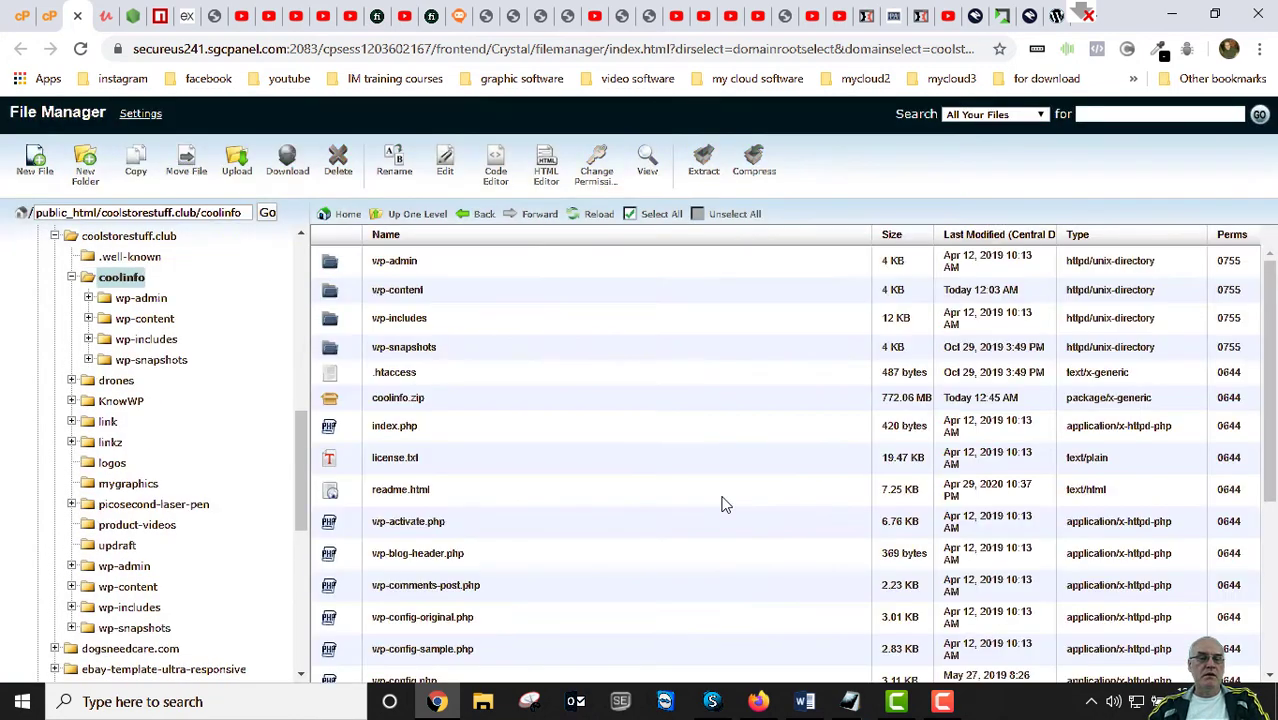
Delete coolinfo.zip from the coolinfo folder on the server
{"action": "left_click", "coordinate": [341, 405]}
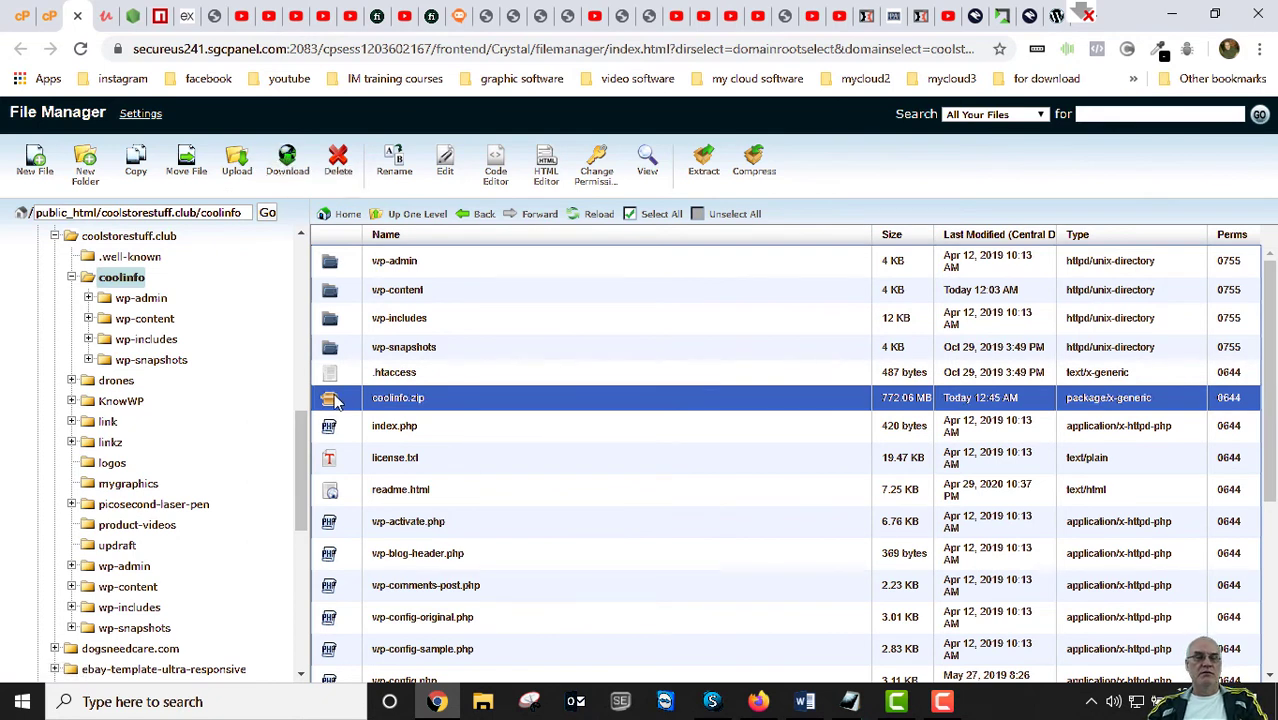
{"action": "left_click", "coordinate": [338, 160]}
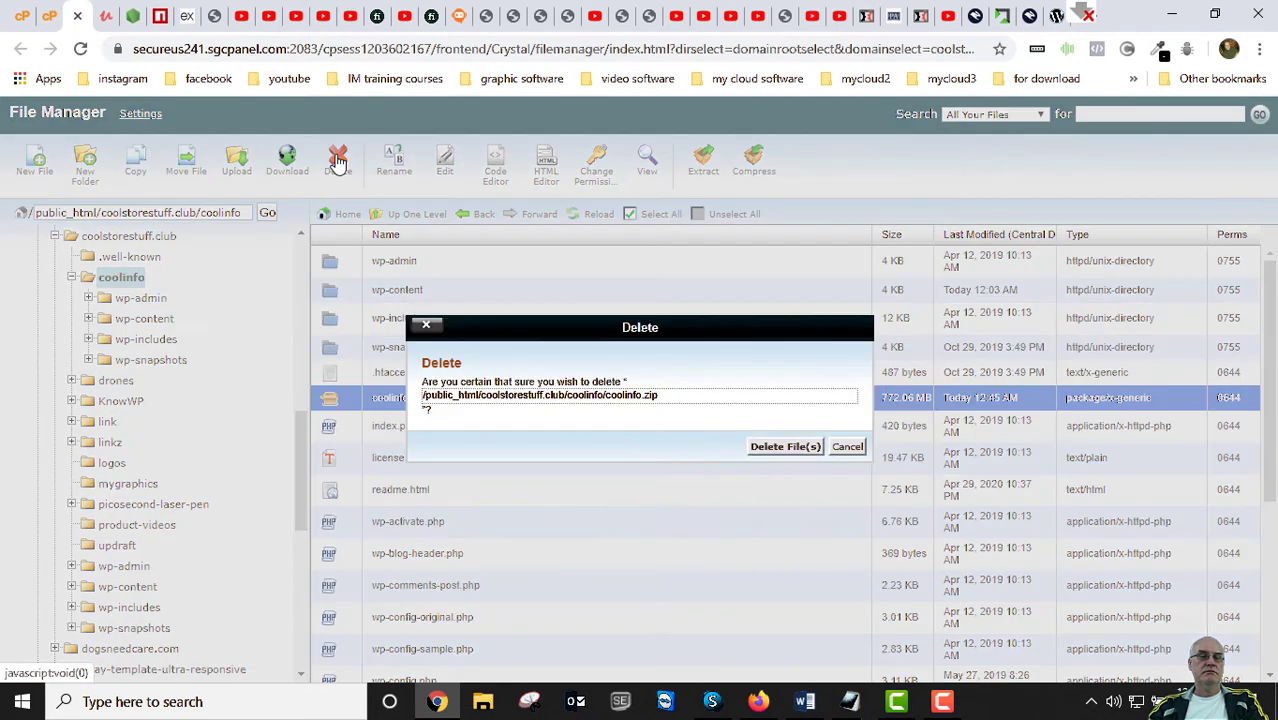
{"action": "left_click", "coordinate": [770, 446]}
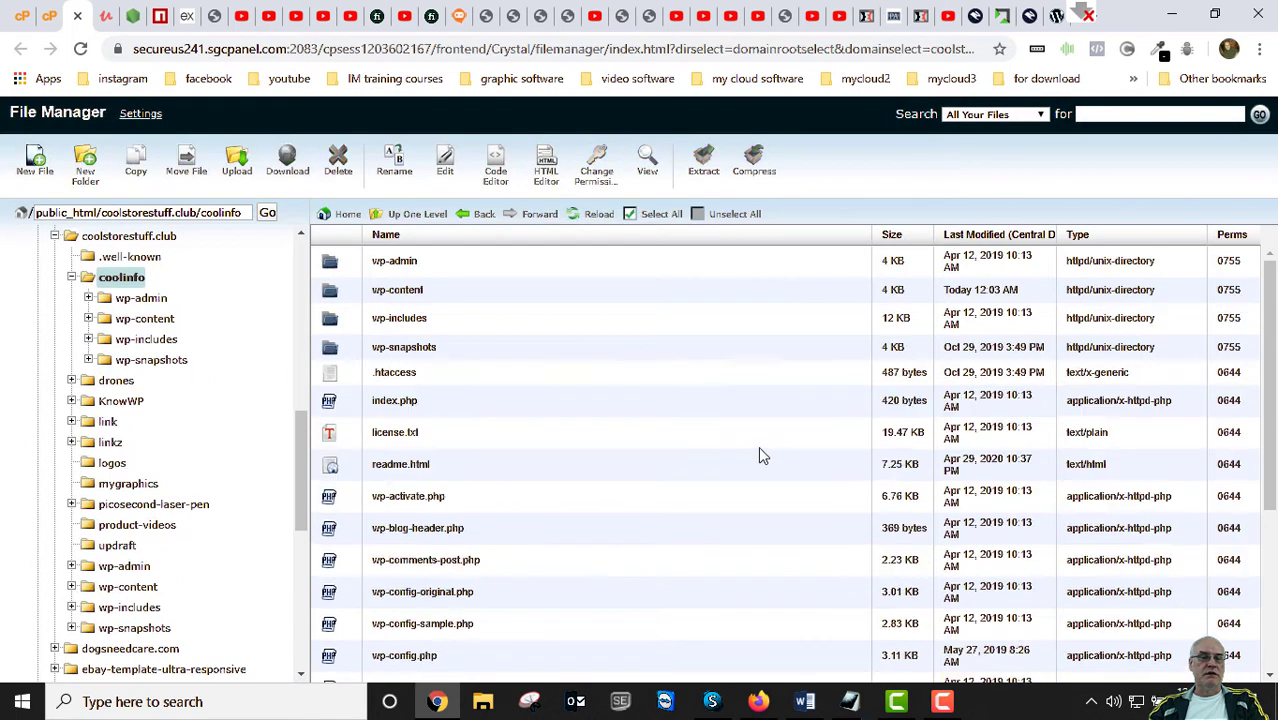
Switch to File Explorer and open the Cool Info folder on the Desktop to view the local backup files
{"action": "left_click", "coordinate": [485, 704]}
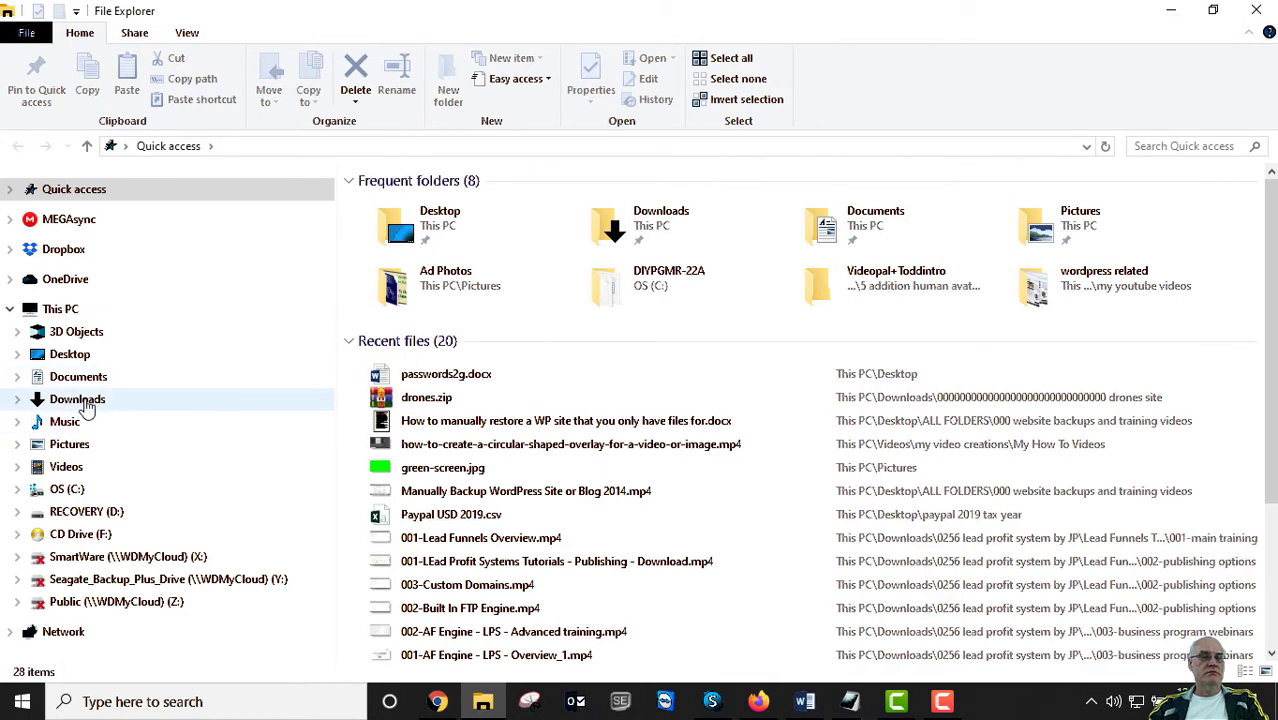
{"action": "left_click", "coordinate": [72, 355]}
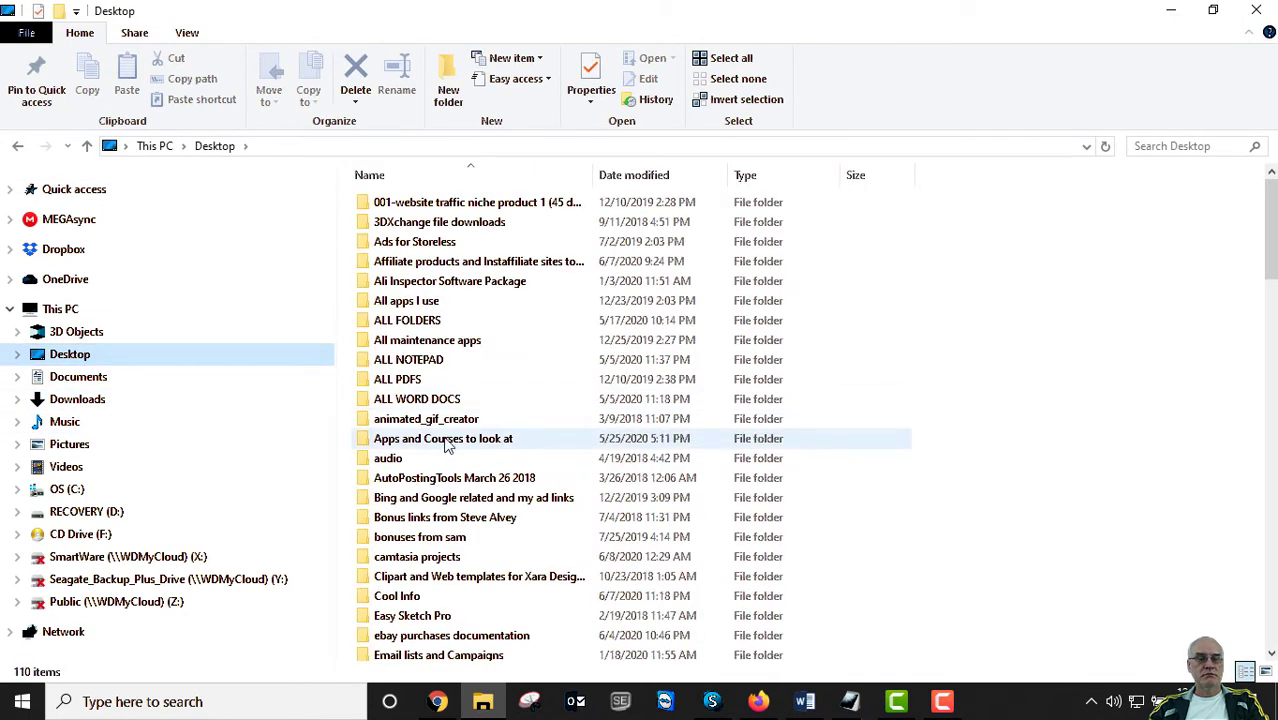
{"action": "scroll", "coordinate": [420, 440], "scroll_direction": "down", "scroll_amount": 3}
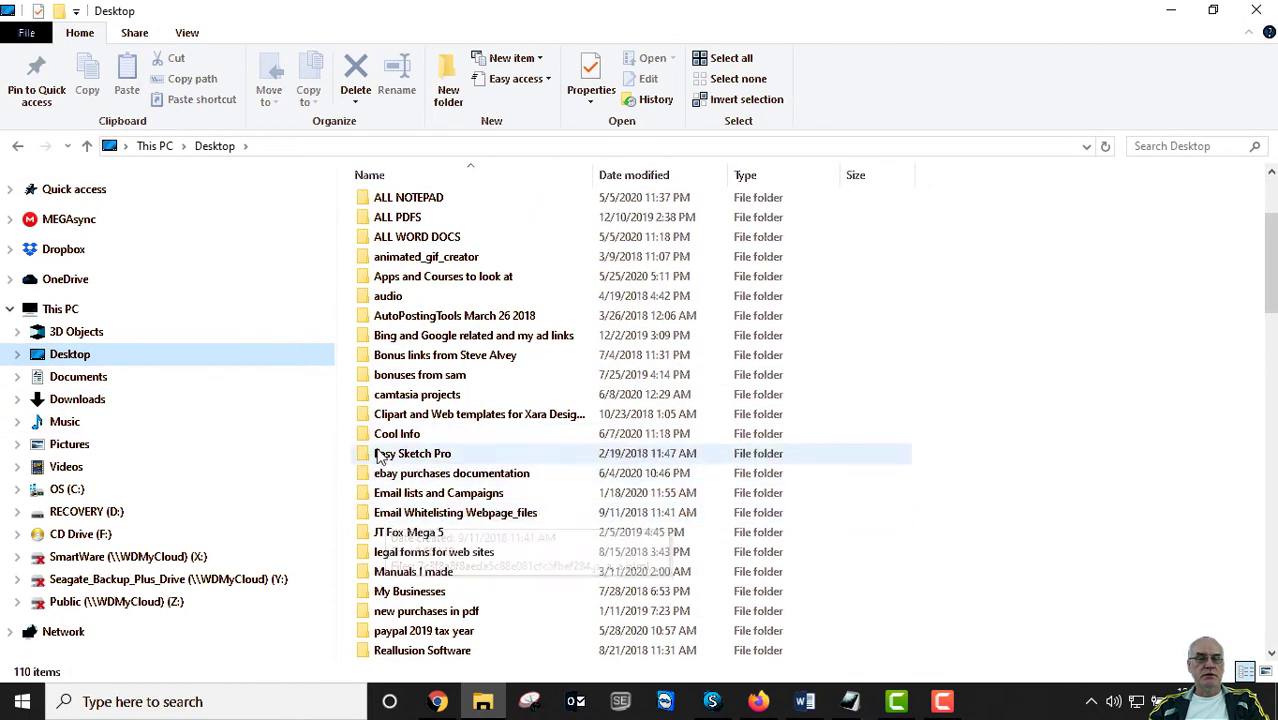
{"action": "double_click", "coordinate": [372, 436]}
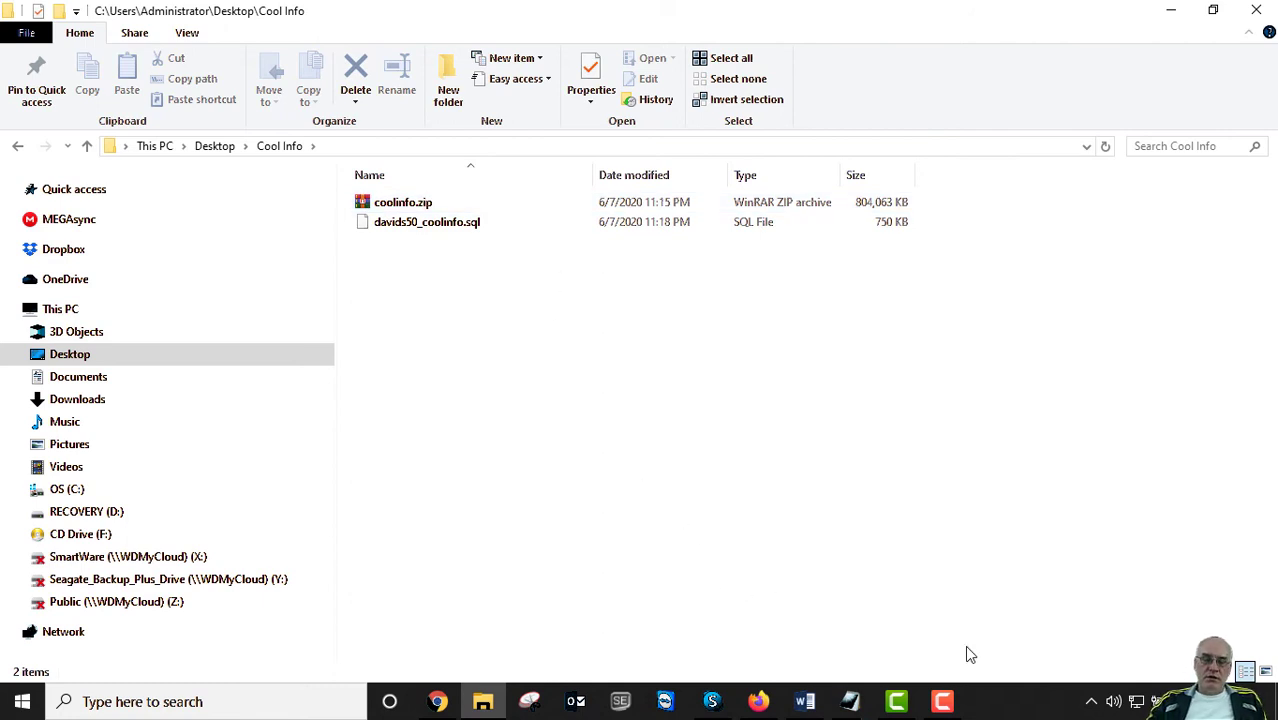
Switch back to Chrome, open phpMyAdmin from cPanel's Databases section in a new browser tab, and view its database list
{"action": "left_click", "coordinate": [437, 702]}
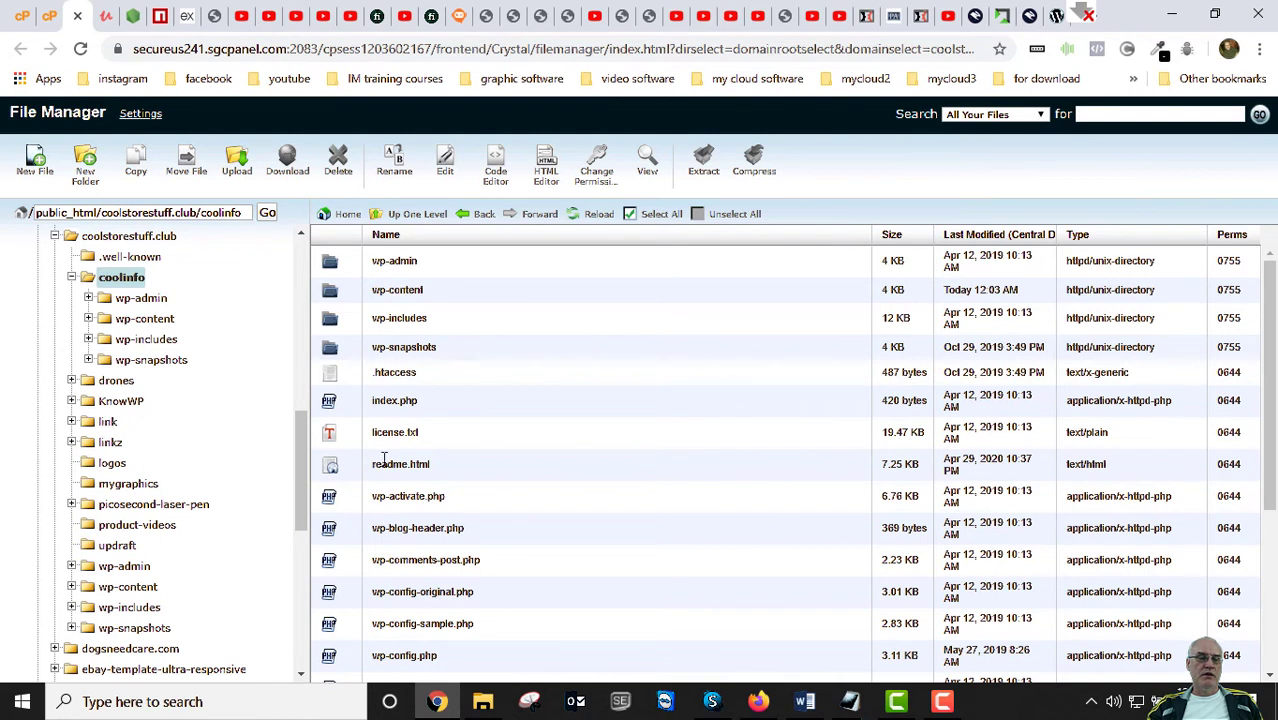
{"action": "left_click", "coordinate": [48, 18]}
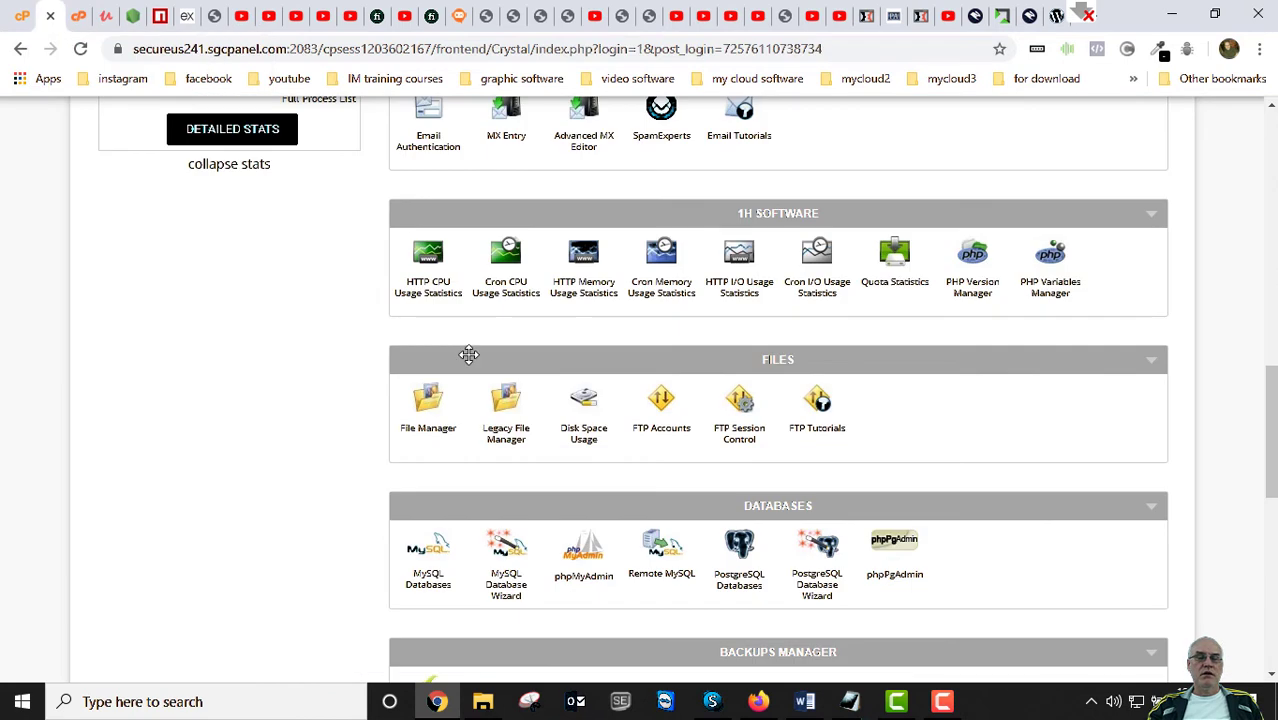
{"action": "scroll", "coordinate": [467, 356], "scroll_direction": "up", "scroll_amount": 9}
{"action": "scroll", "coordinate": [497, 357], "scroll_direction": "up", "scroll_amount": 3}
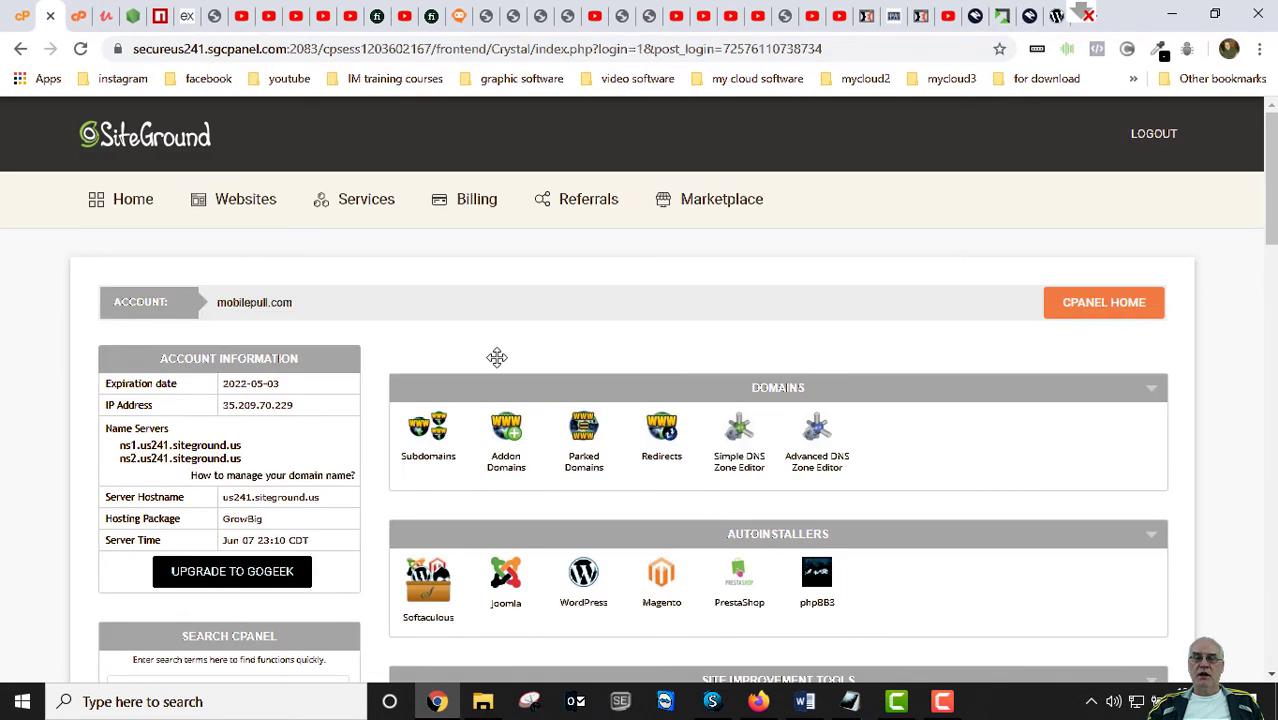
{"action": "scroll", "coordinate": [1058, 412], "scroll_direction": "down", "scroll_amount": 3}
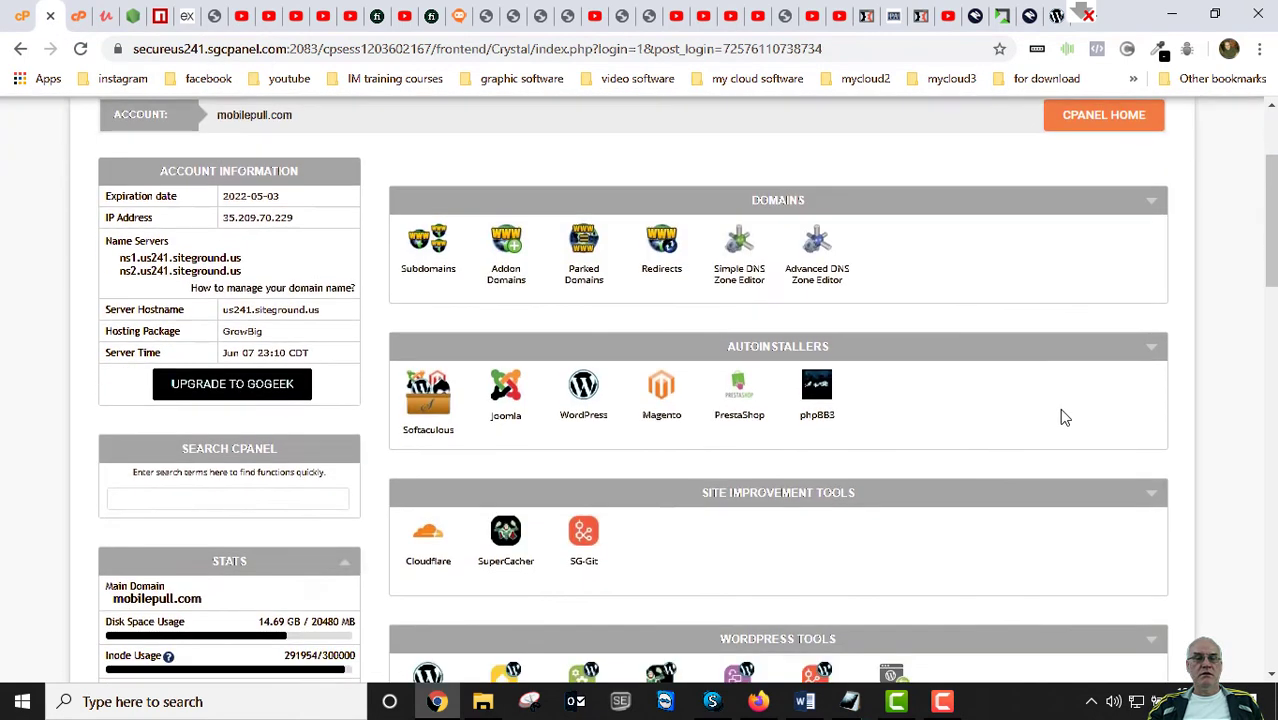
{"action": "scroll", "coordinate": [1065, 417], "scroll_direction": "down", "scroll_amount": 9}
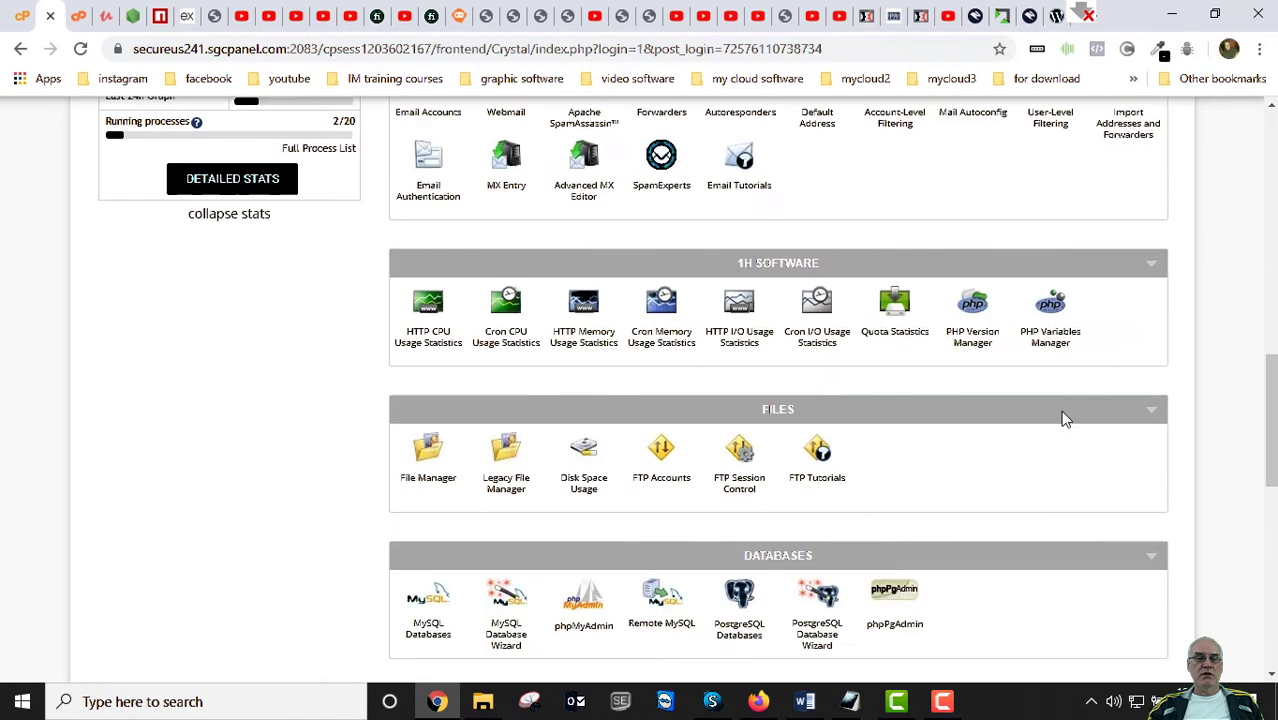
{"action": "scroll", "coordinate": [1065, 419], "scroll_direction": "down", "scroll_amount": 3}
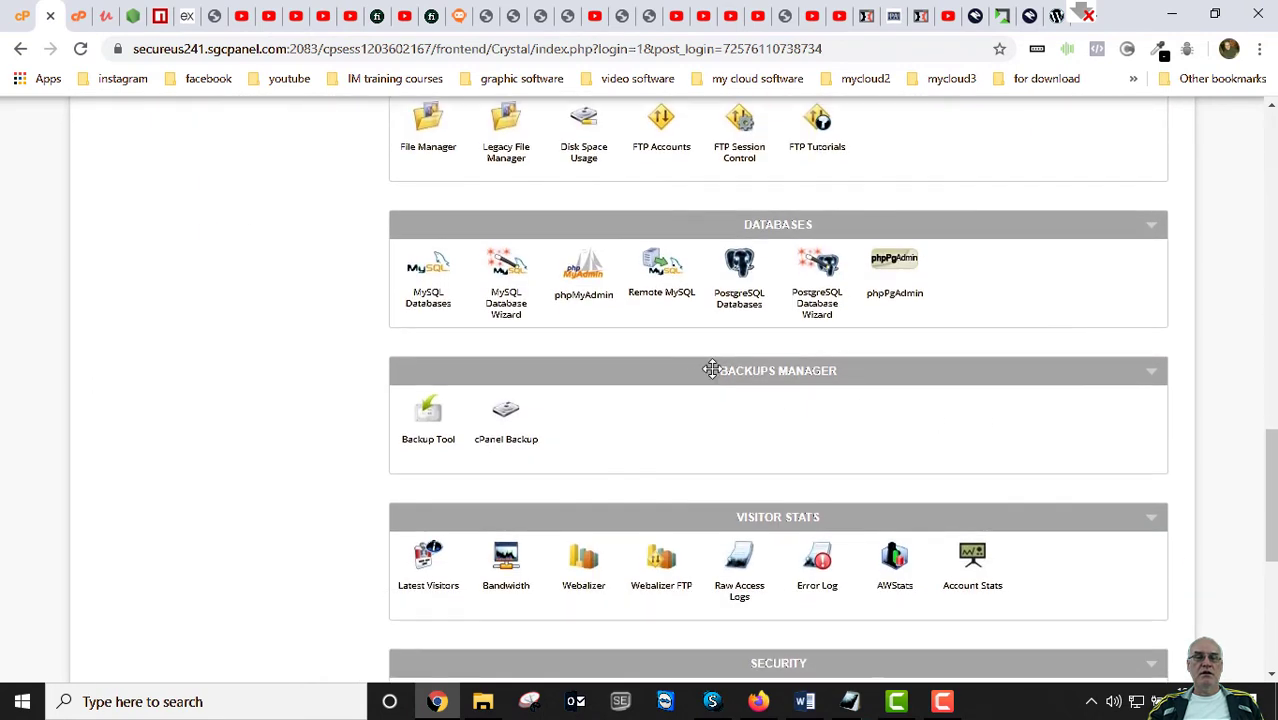
{"action": "right_click", "coordinate": [583, 280]}
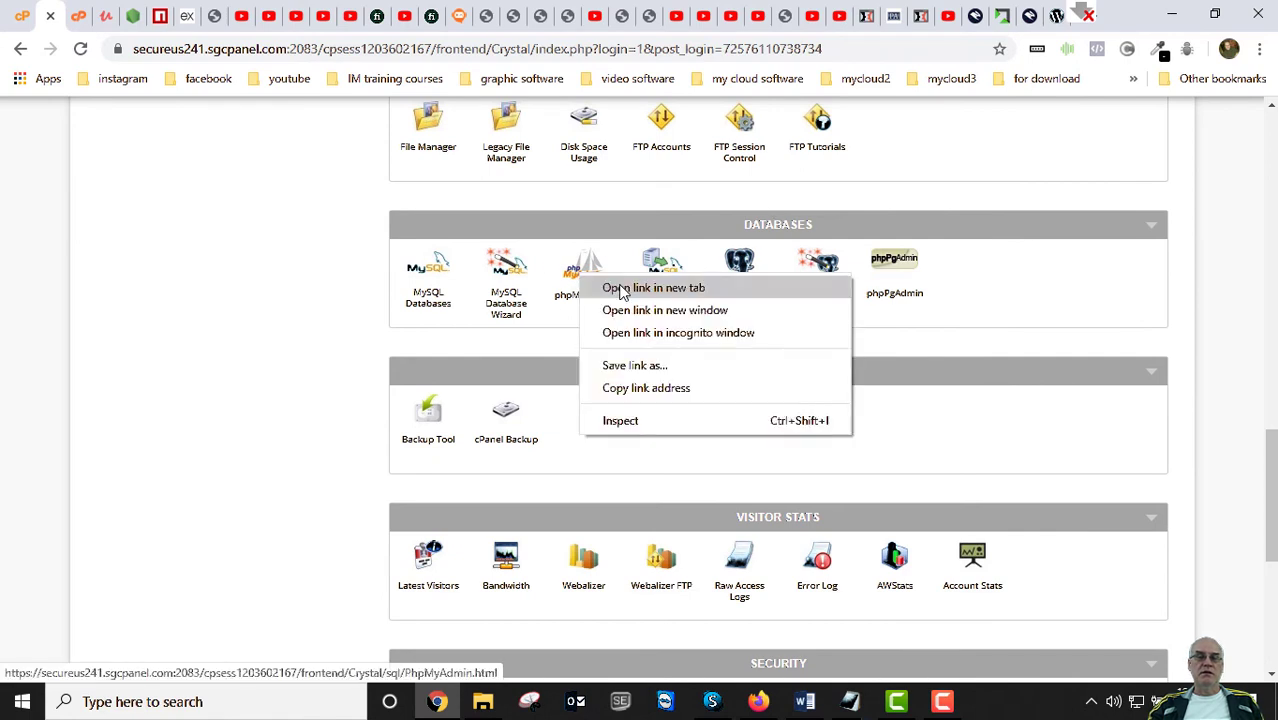
{"action": "left_click", "coordinate": [620, 286]}
{"action": "left_click", "coordinate": [75, 17]}
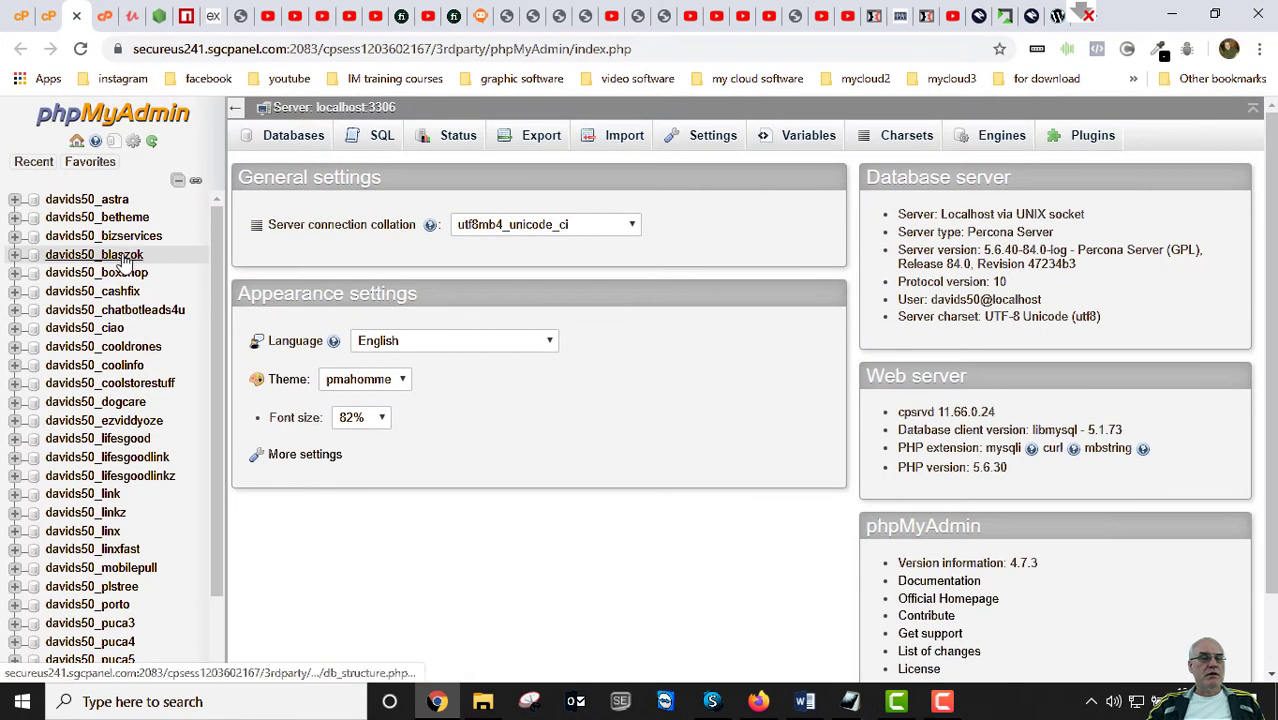
{"action": "scroll", "coordinate": [170, 320], "scroll_direction": "down", "scroll_amount": 2}
{"action": "scroll", "coordinate": [170, 320], "scroll_direction": "up", "scroll_amount": 2}
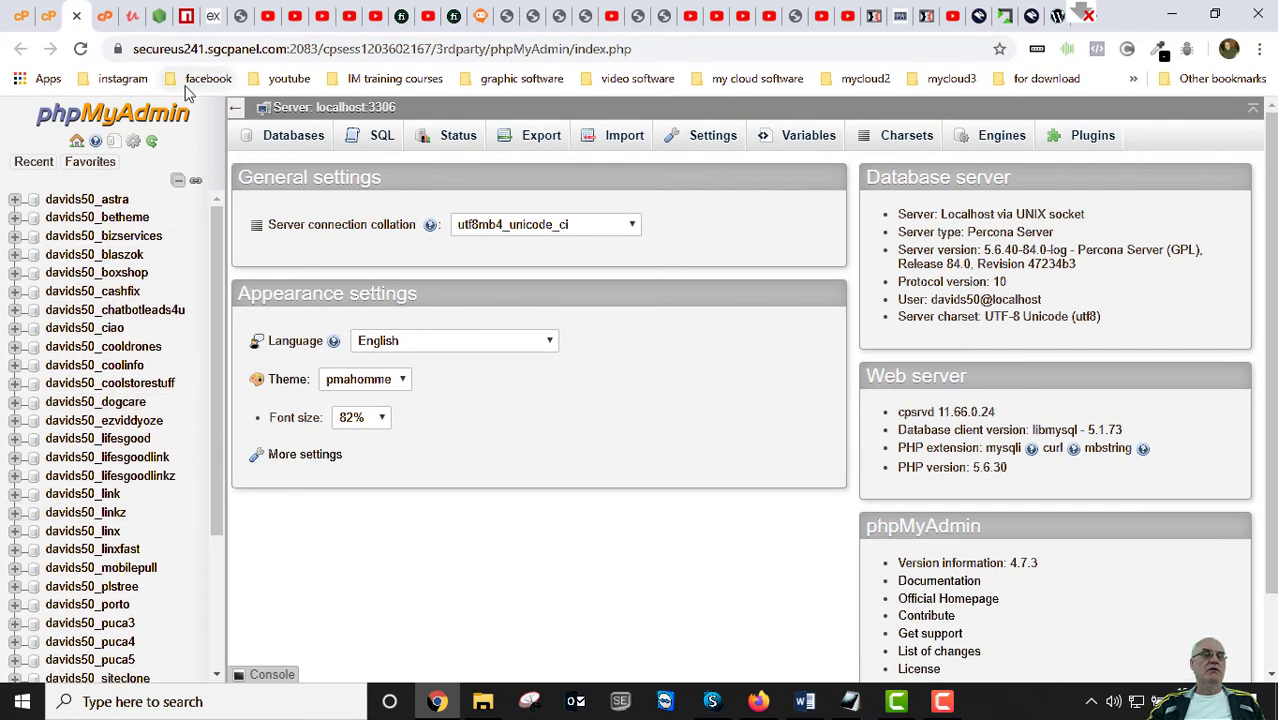
Open wp-config.php from the coolinfo folder in the Code Editor with utf-8 encoding, view its database settings, and close it unchanged
{"action": "left_click", "coordinate": [105, 18]}
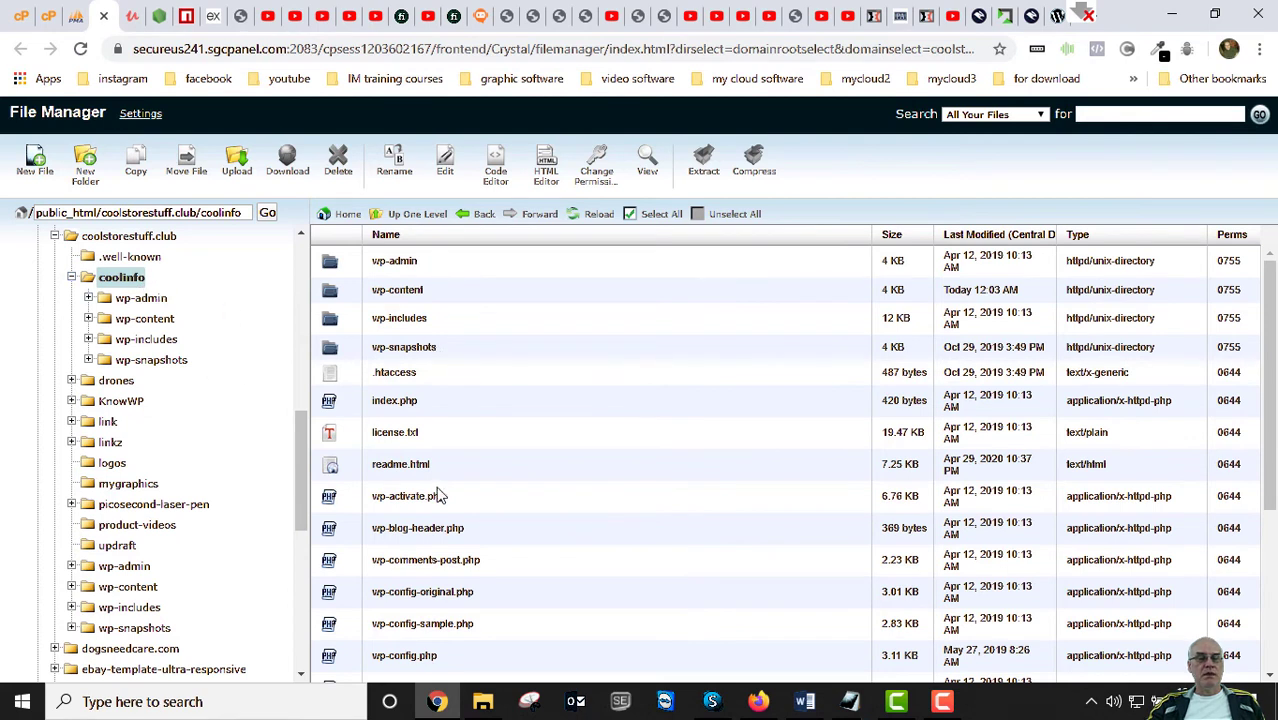
{"action": "scroll", "coordinate": [461, 484], "scroll_direction": "down", "scroll_amount": 2}
{"action": "scroll", "coordinate": [461, 484], "scroll_direction": "up", "scroll_amount": 2}
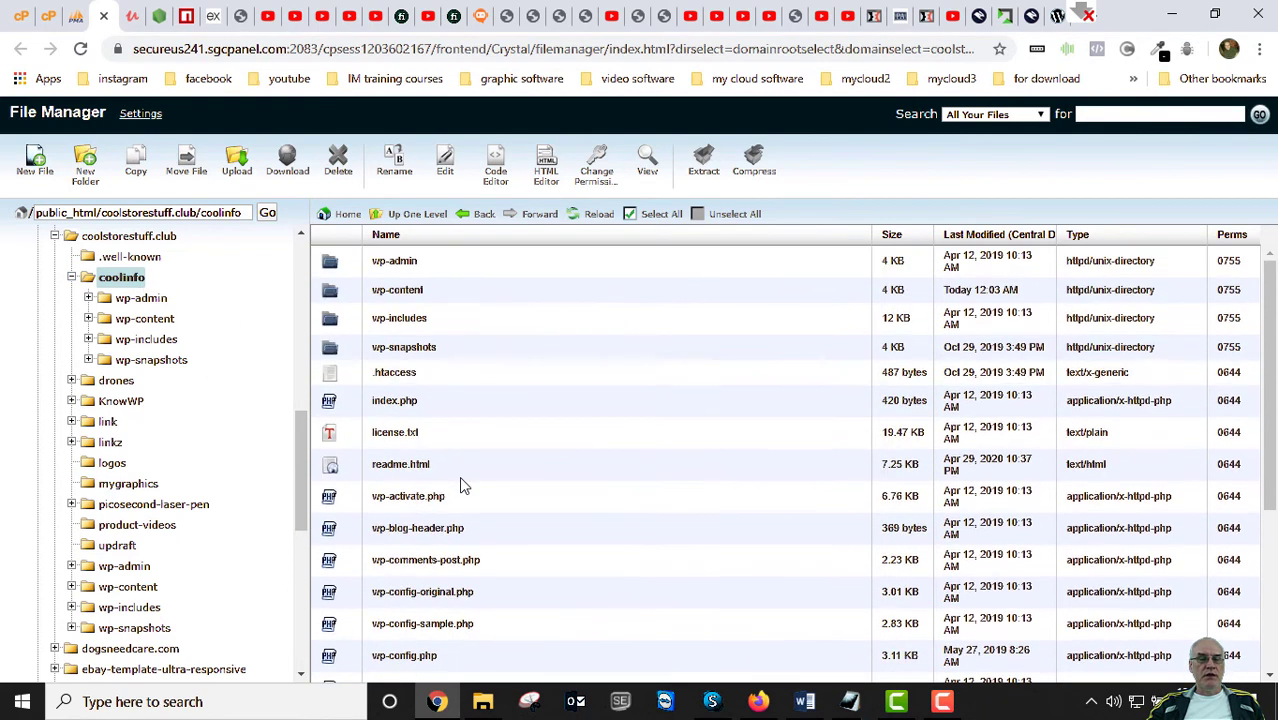
{"action": "scroll", "coordinate": [458, 475], "scroll_direction": "down", "scroll_amount": 3}
{"action": "scroll", "coordinate": [449, 480], "scroll_direction": "up", "scroll_amount": 3}
{"action": "scroll", "coordinate": [449, 484], "scroll_direction": "down", "scroll_amount": 3}
{"action": "scroll", "coordinate": [448, 484], "scroll_direction": "up", "scroll_amount": 3}
{"action": "scroll", "coordinate": [448, 485], "scroll_direction": "down", "scroll_amount": 3}
{"action": "scroll", "coordinate": [440, 450], "scroll_direction": "up", "scroll_amount": 3}
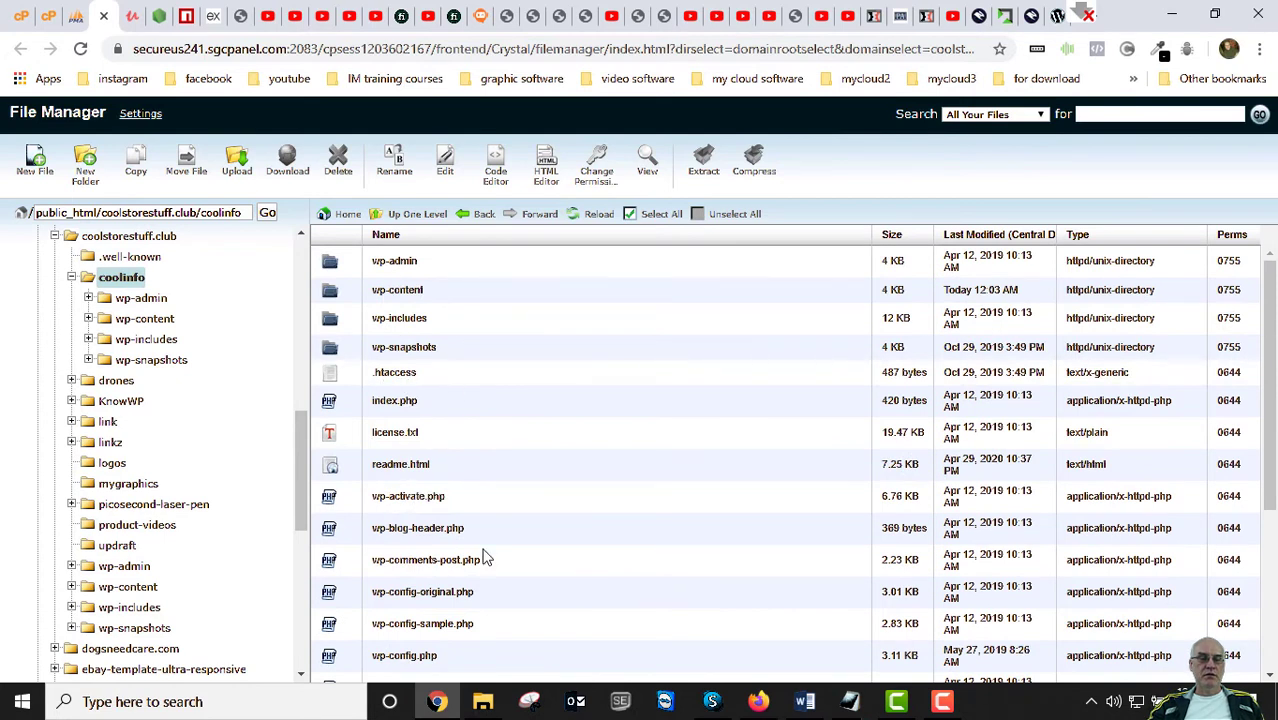
{"action": "scroll", "coordinate": [480, 560], "scroll_direction": "down", "scroll_amount": 1}
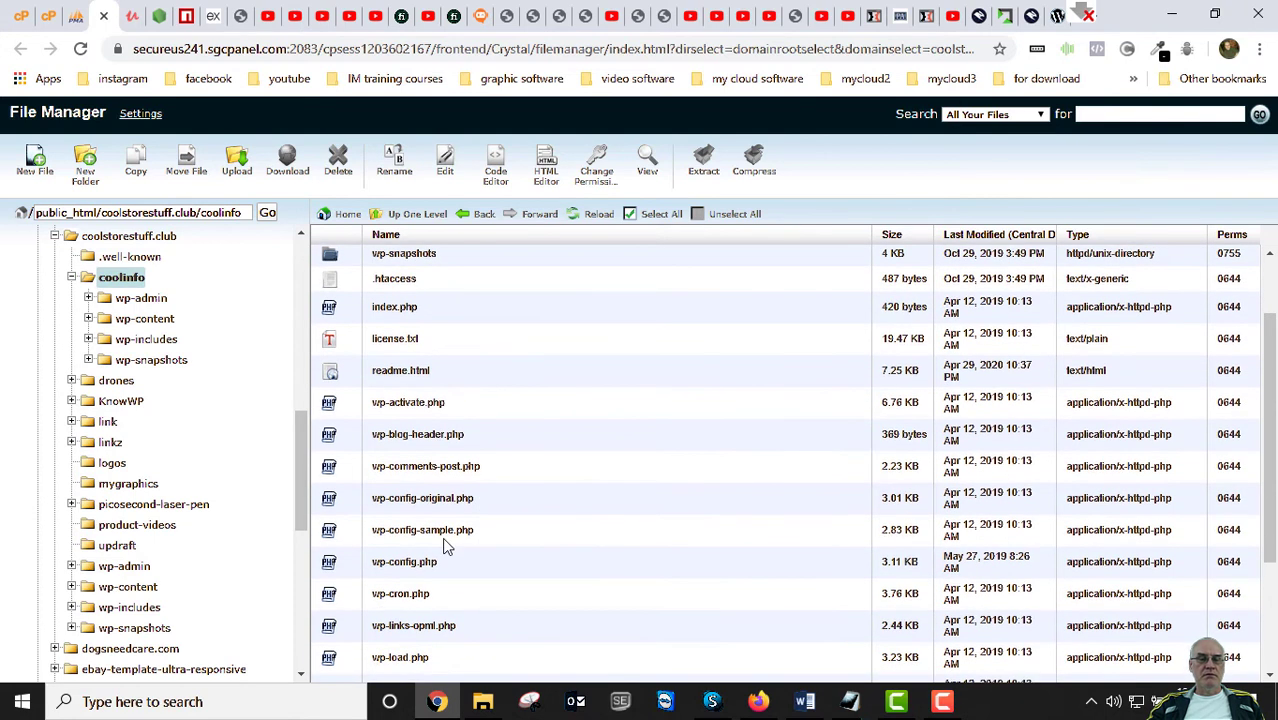
{"action": "scroll", "coordinate": [400, 530], "scroll_direction": "down", "scroll_amount": 1}
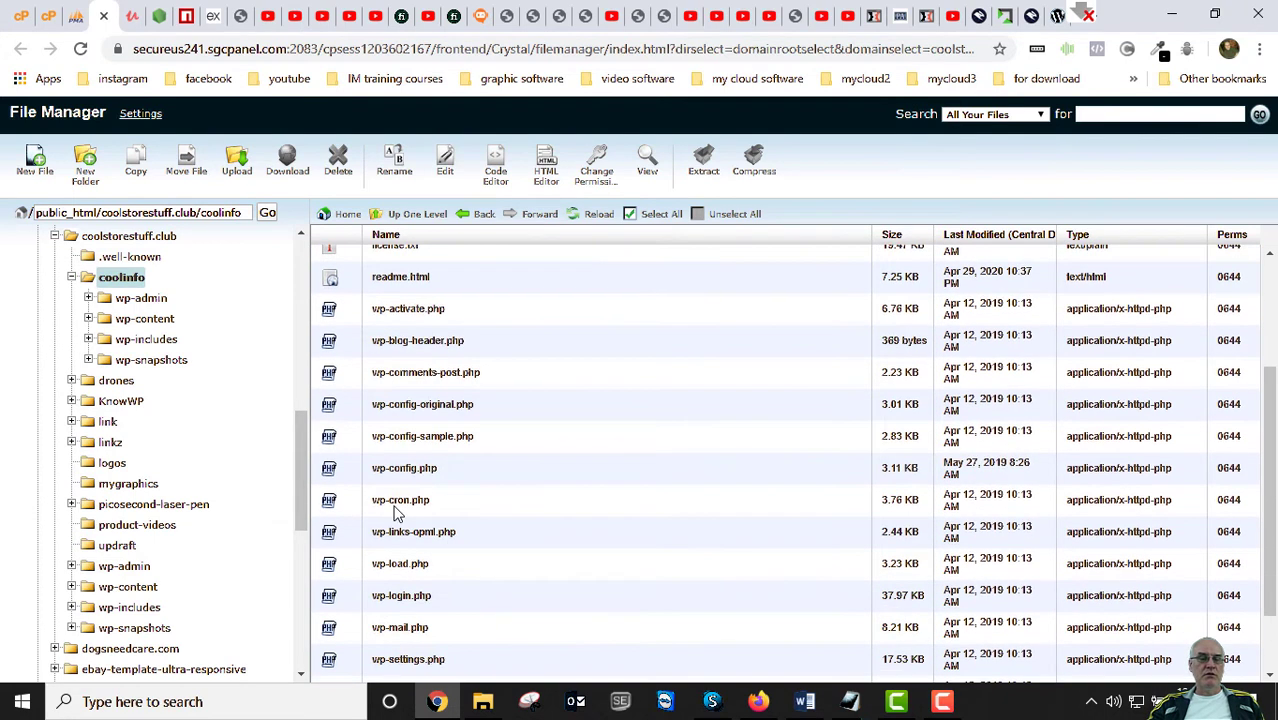
{"action": "left_click", "coordinate": [363, 478]}
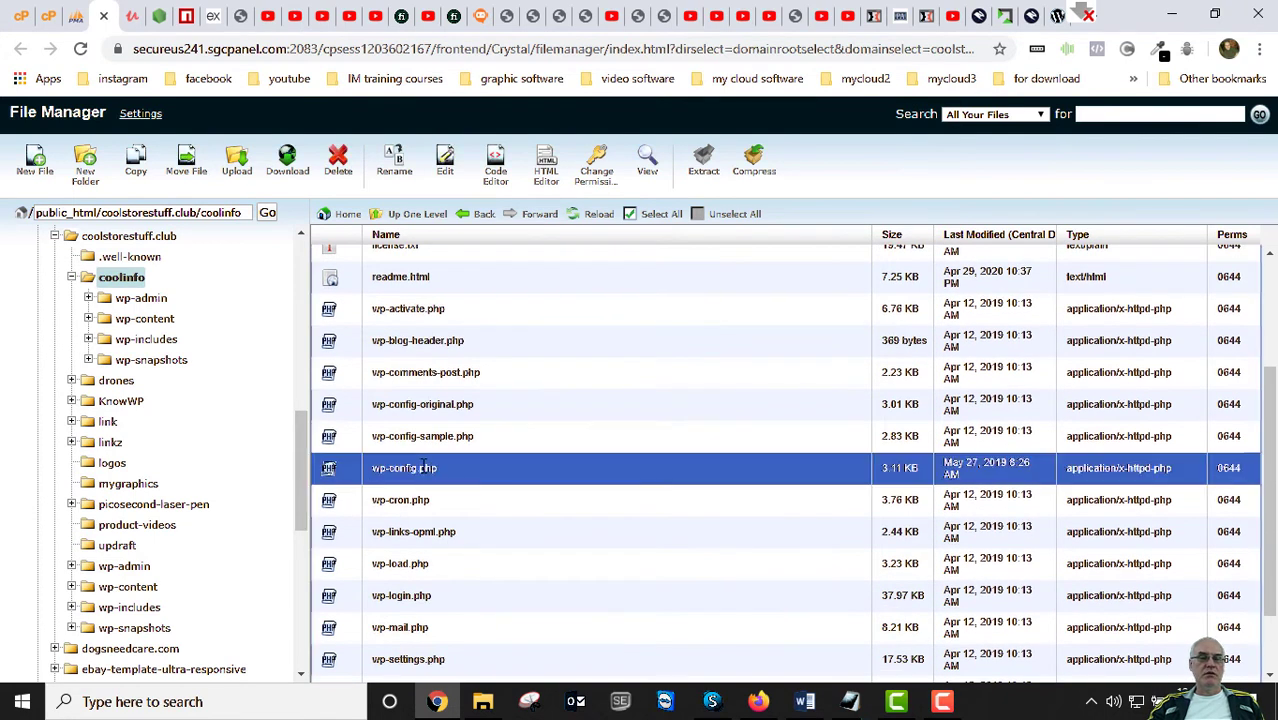
{"action": "right_click", "coordinate": [422, 466]}
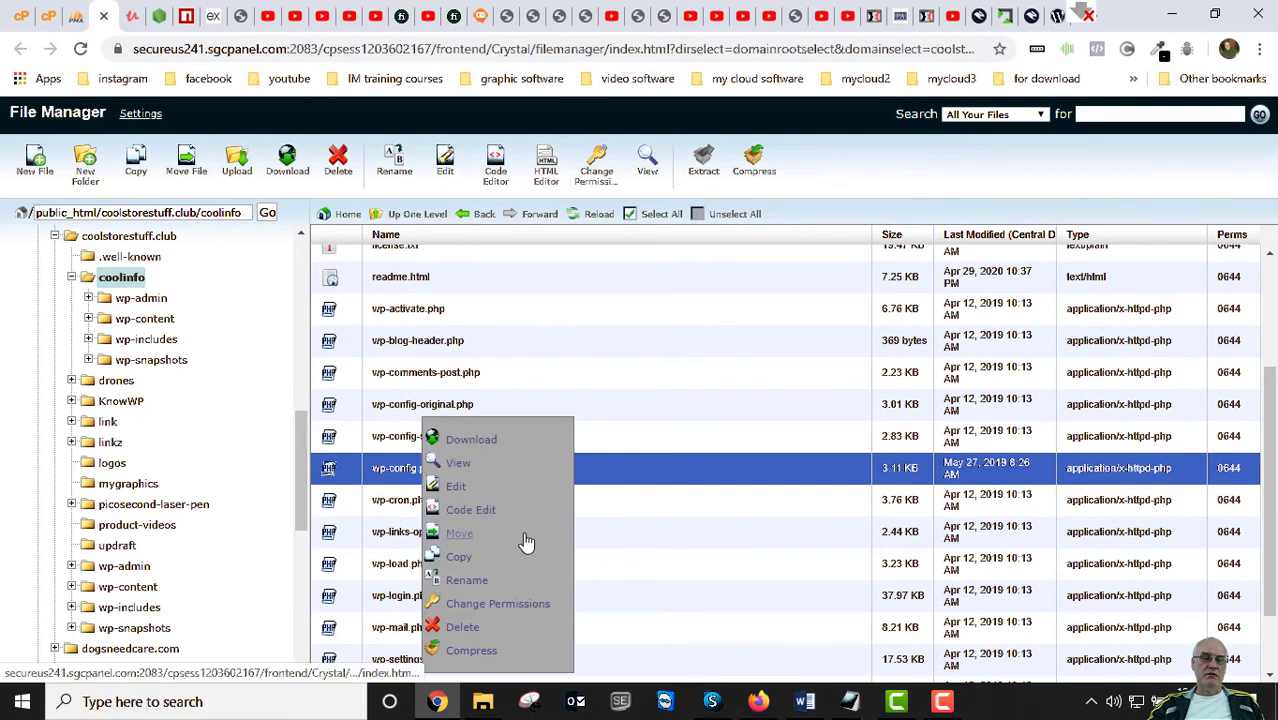
{"action": "left_click", "coordinate": [479, 512]}
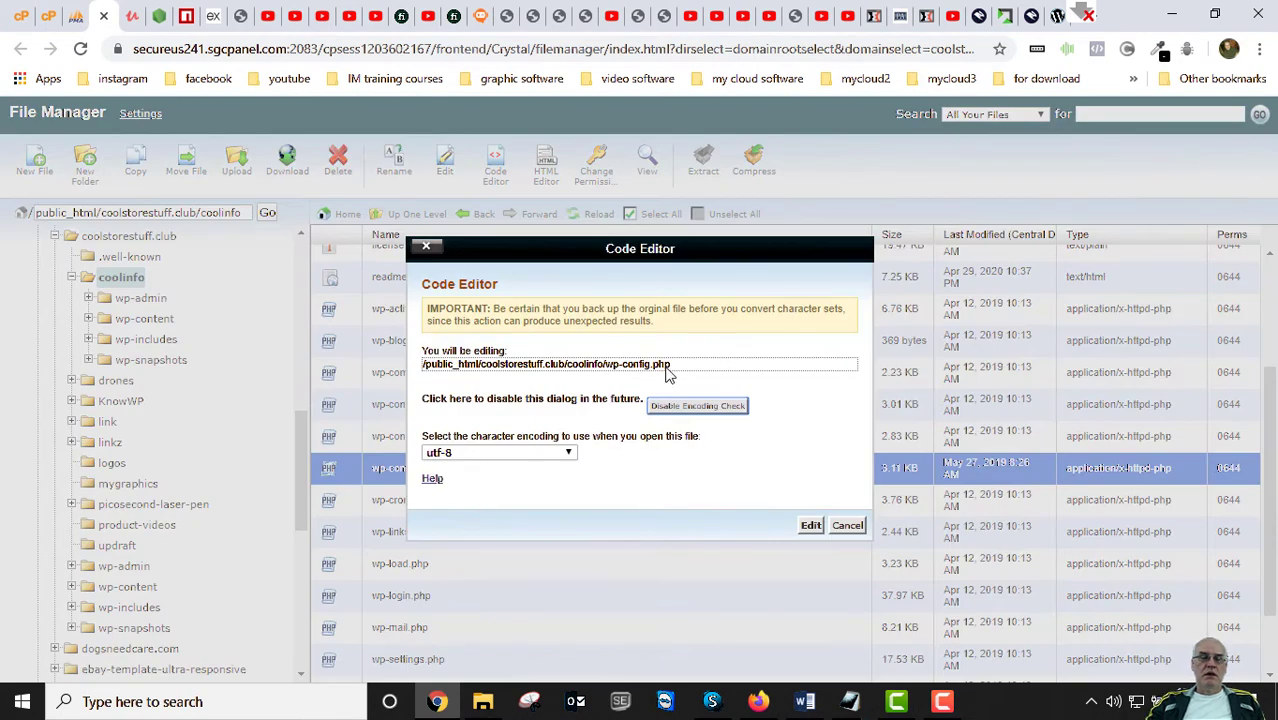
{"action": "left_click", "coordinate": [810, 526]}
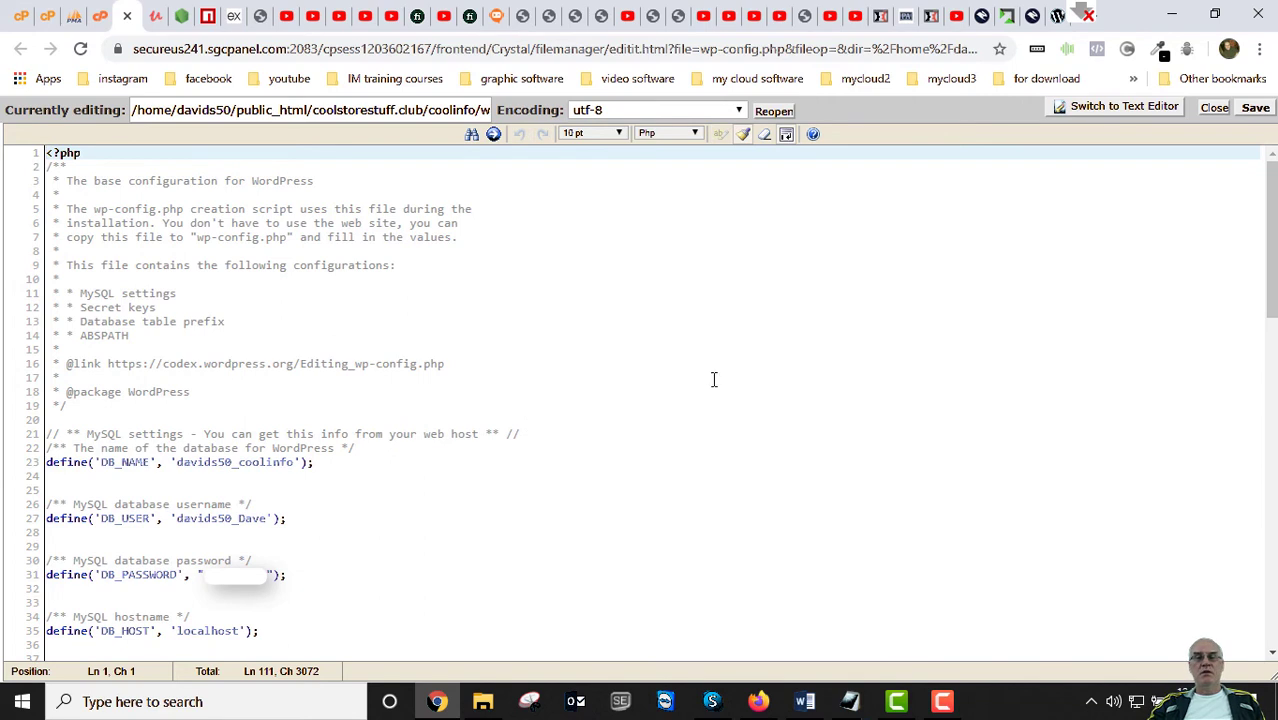
{"action": "left_click", "coordinate": [1215, 109]}
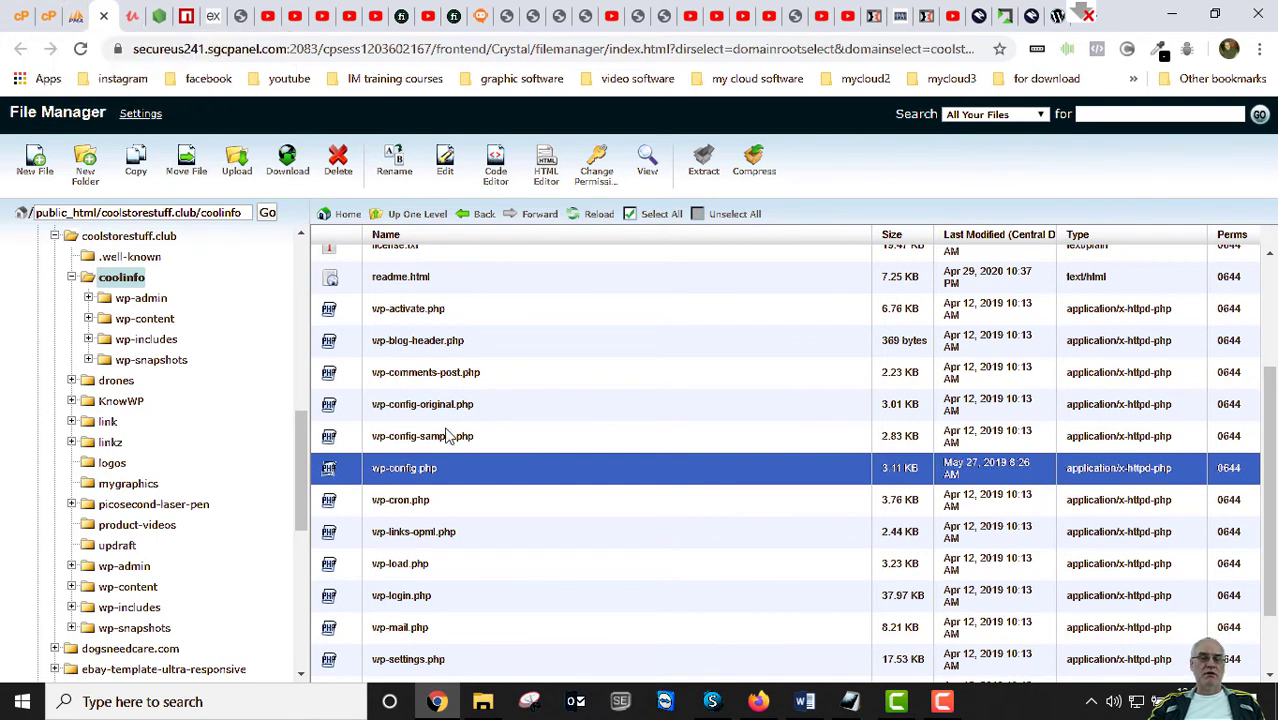
Reopen wp-config.php in the Code Editor with utf-8 encoding to check which database name DB_NAME defines
{"action": "right_click", "coordinate": [373, 471]}
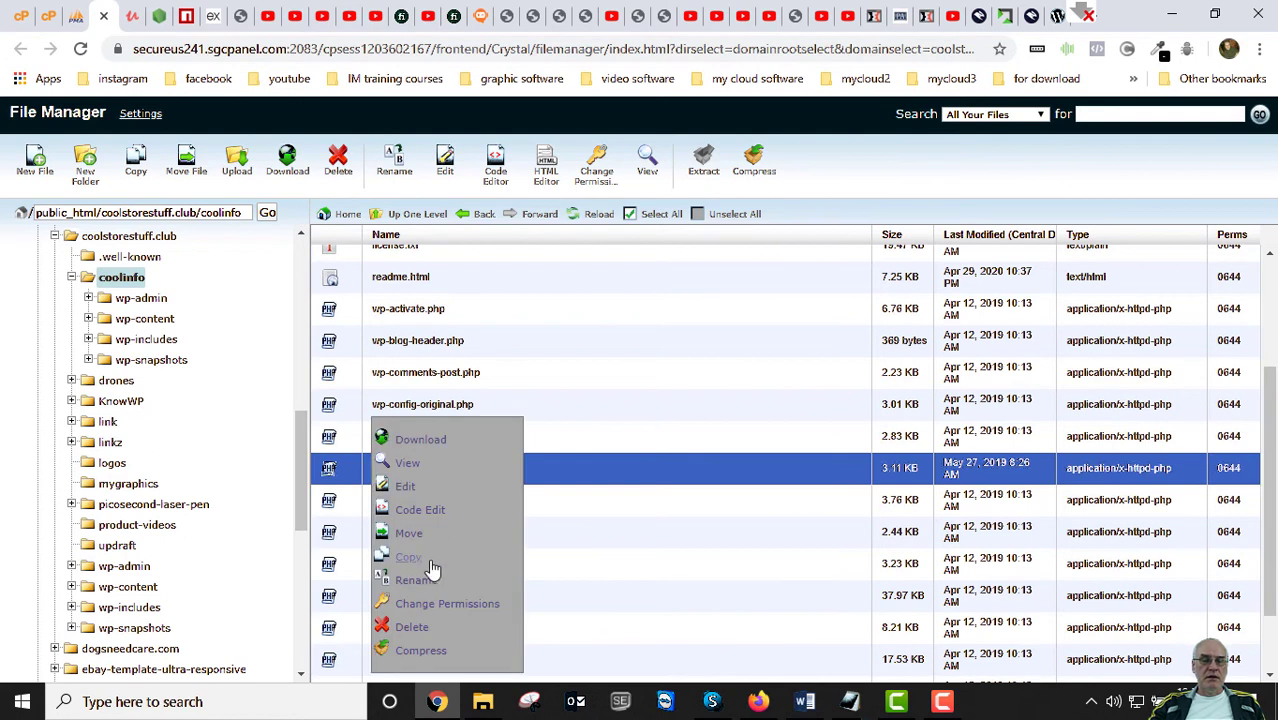
{"action": "left_click", "coordinate": [433, 514]}
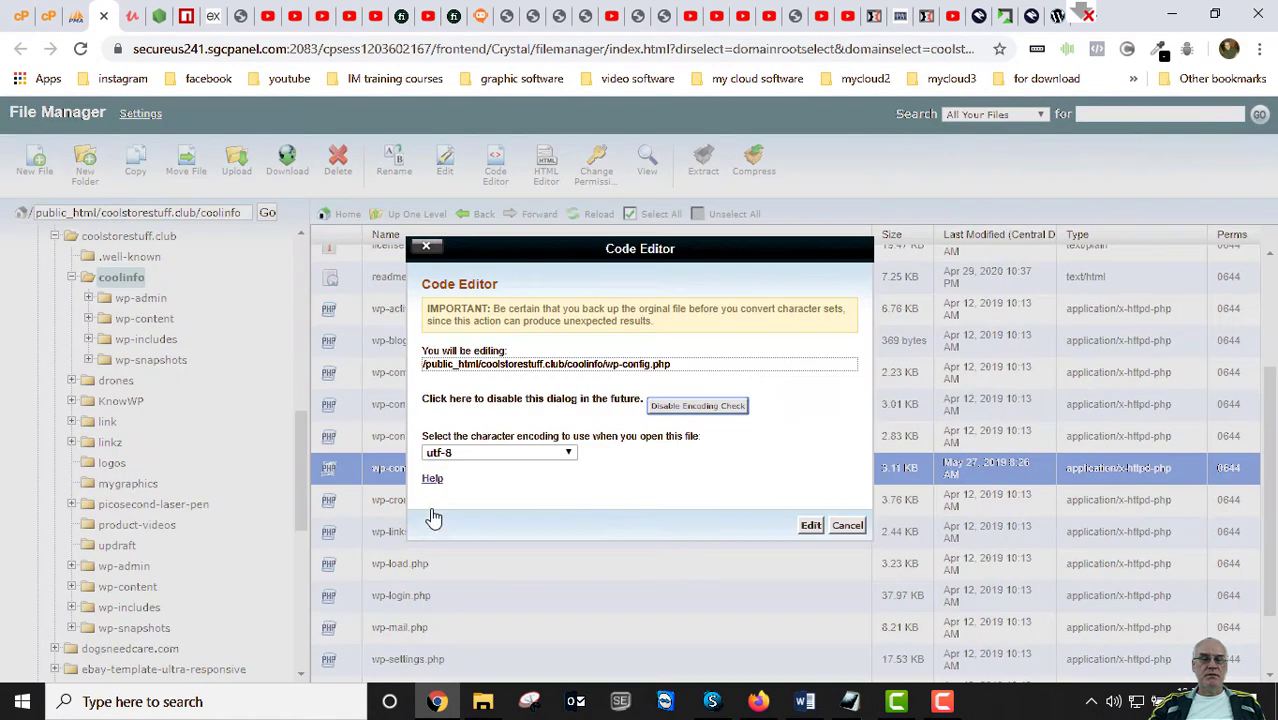
{"action": "left_click", "coordinate": [809, 527]}
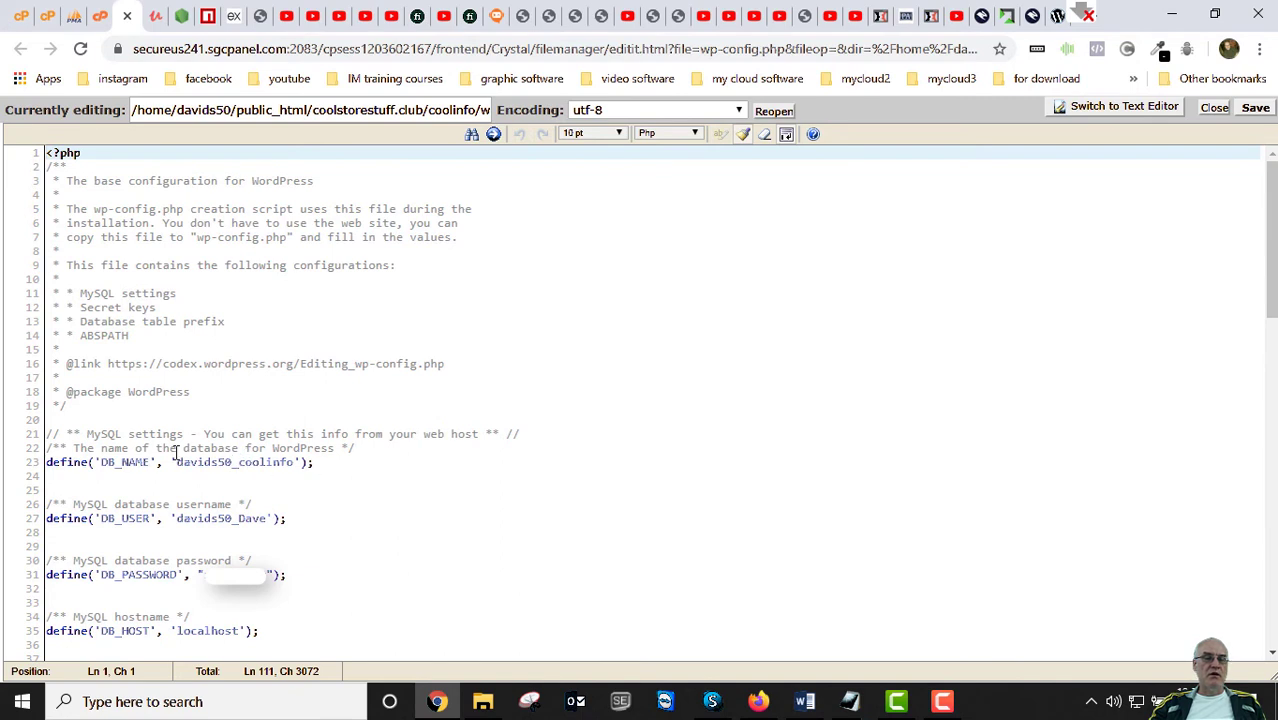
Open the coolinfo database in phpMyAdmin and look through its tables
{"action": "left_click", "coordinate": [72, 16]}
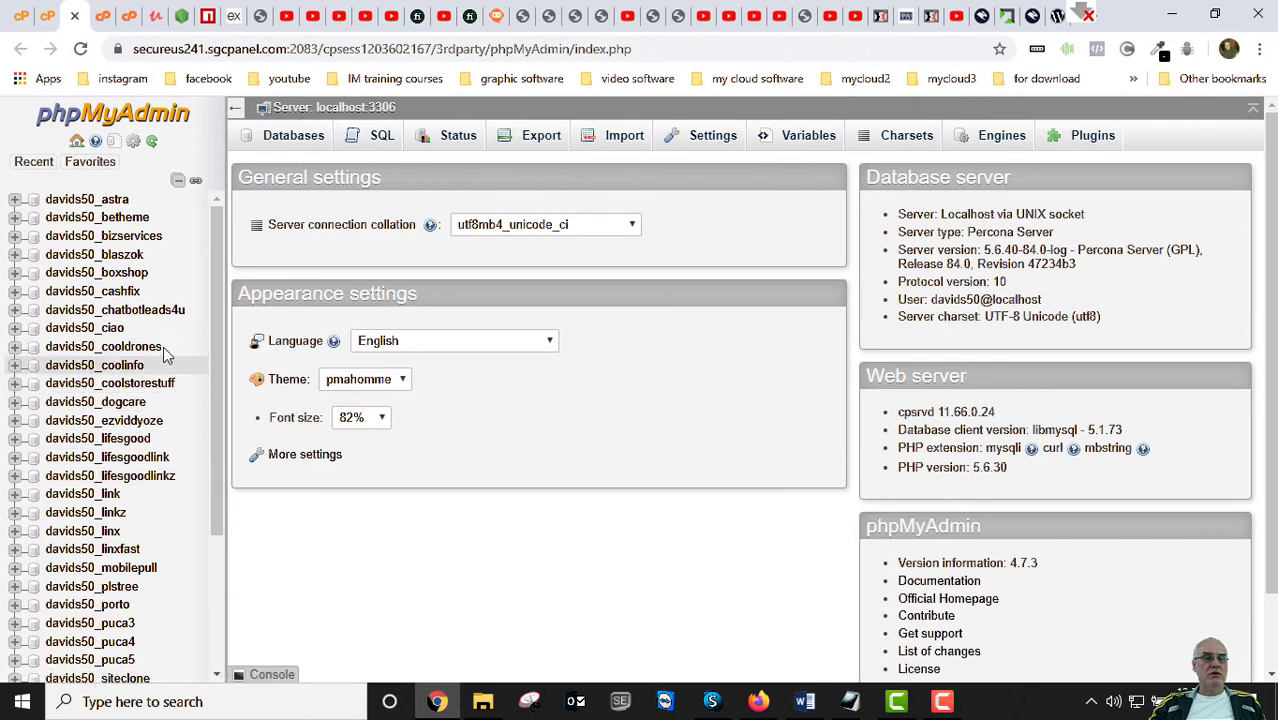
{"action": "left_click", "coordinate": [130, 370]}
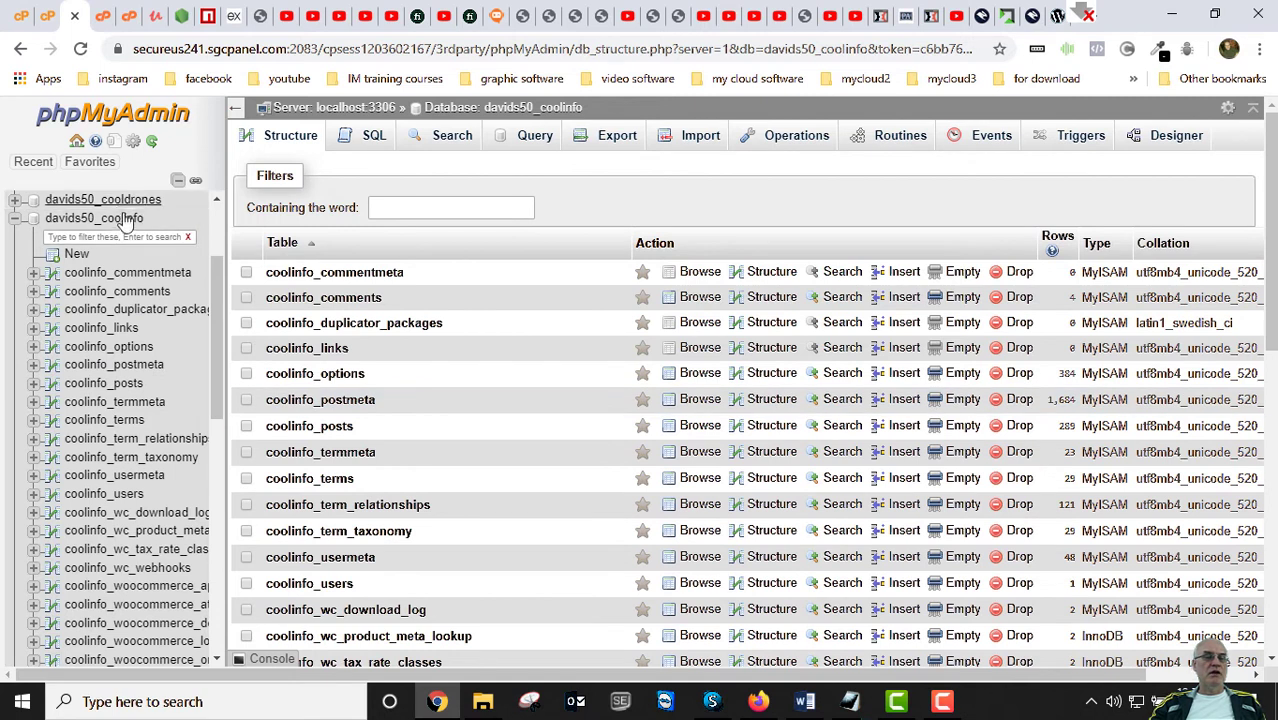
{"action": "scroll", "coordinate": [488, 426], "scroll_direction": "down", "scroll_amount": 6}
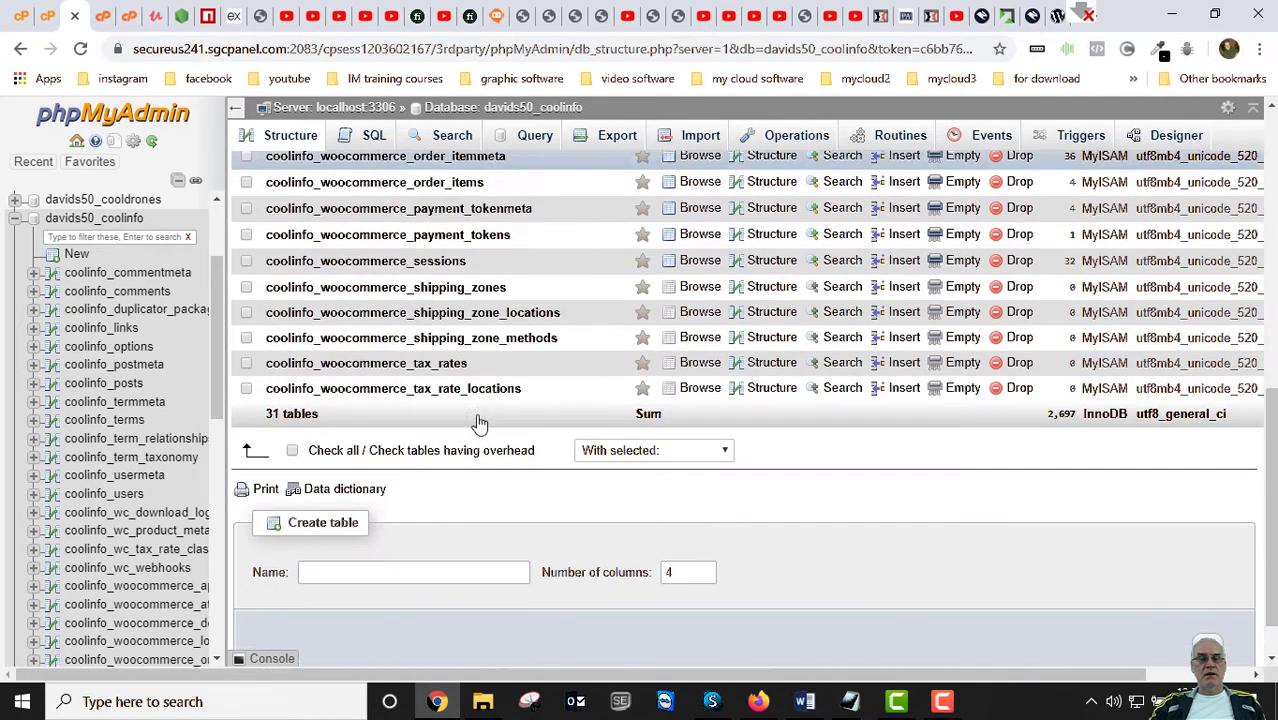
{"action": "scroll", "coordinate": [479, 416], "scroll_direction": "up", "scroll_amount": 10}
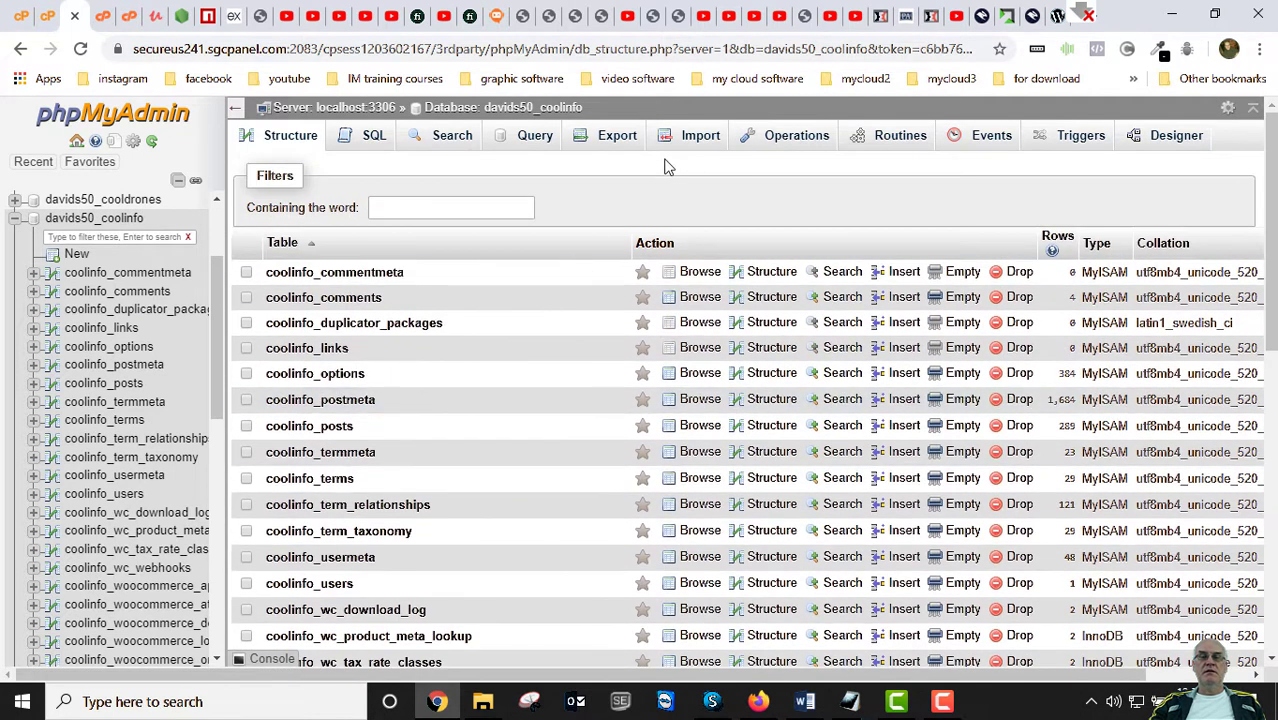
Examine the file name proposed by a Quick SQL export of the coolinfo database, leave without saving, and collapse the database's table list
{"action": "left_click", "coordinate": [612, 138]}
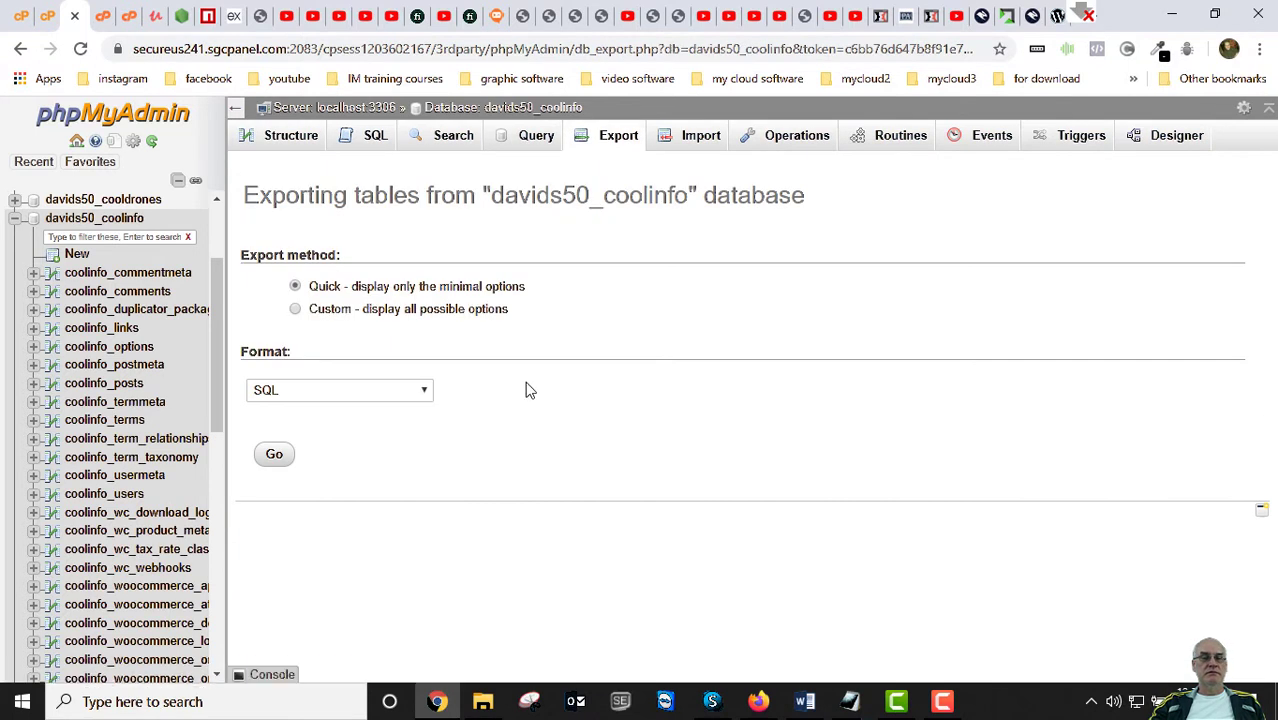
{"action": "left_click", "coordinate": [274, 456]}
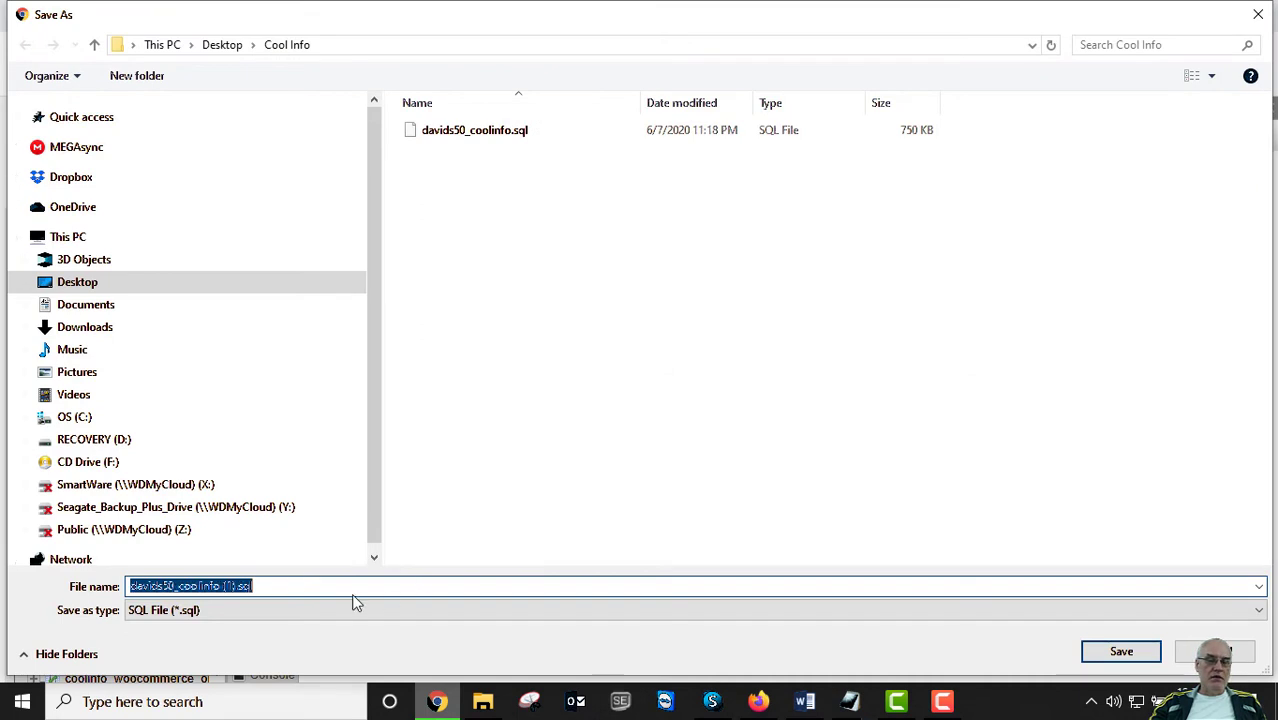
{"action": "left_click", "coordinate": [302, 589]}
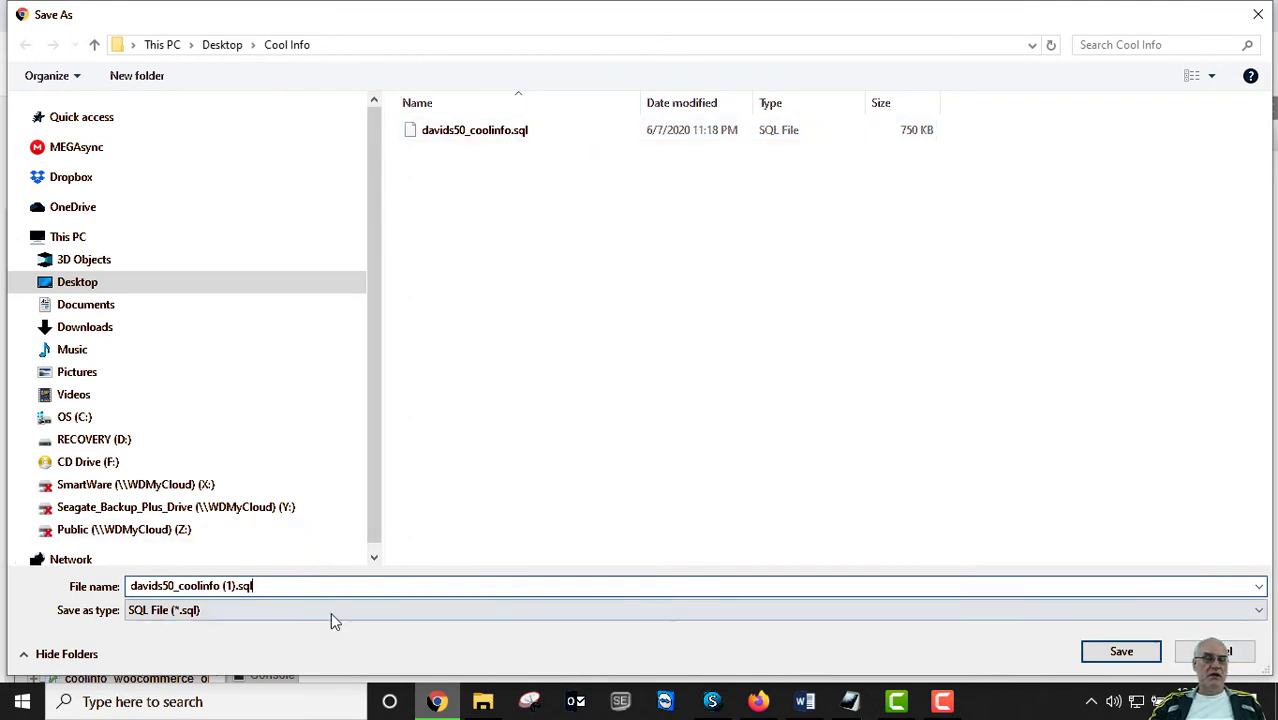
{"action": "left_click", "coordinate": [1231, 655]}
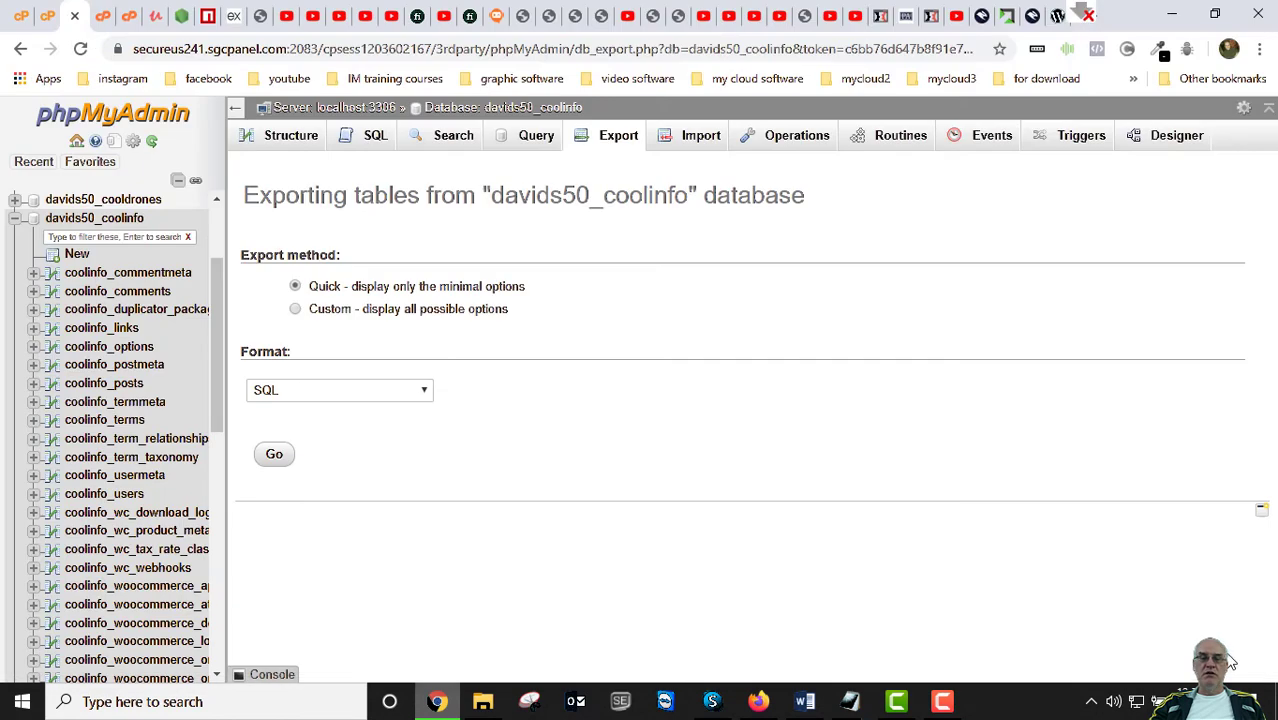
{"action": "left_click", "coordinate": [15, 220]}
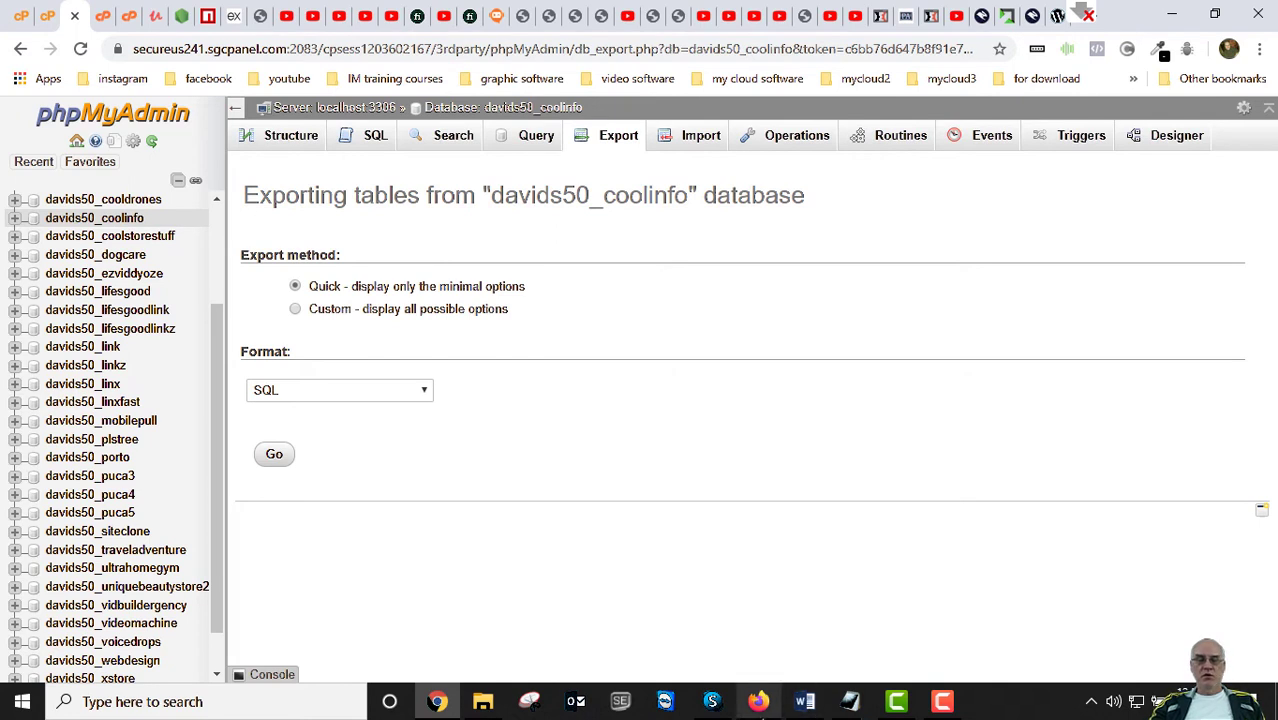
Switch to DirectAdmin in Firefox, view the MySQL databases on the other host, and close the MySQL Management page
{"action": "mouse_move", "coordinate": [759, 705]}
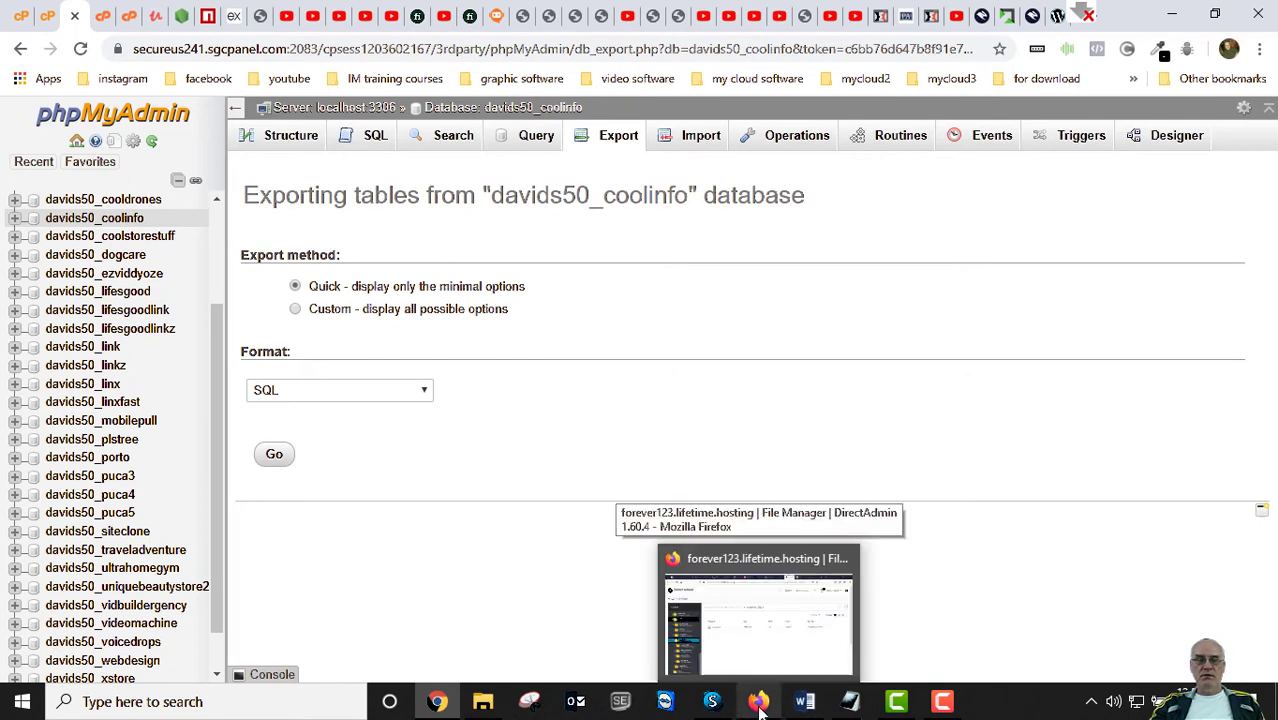
{"action": "left_click", "coordinate": [759, 705]}
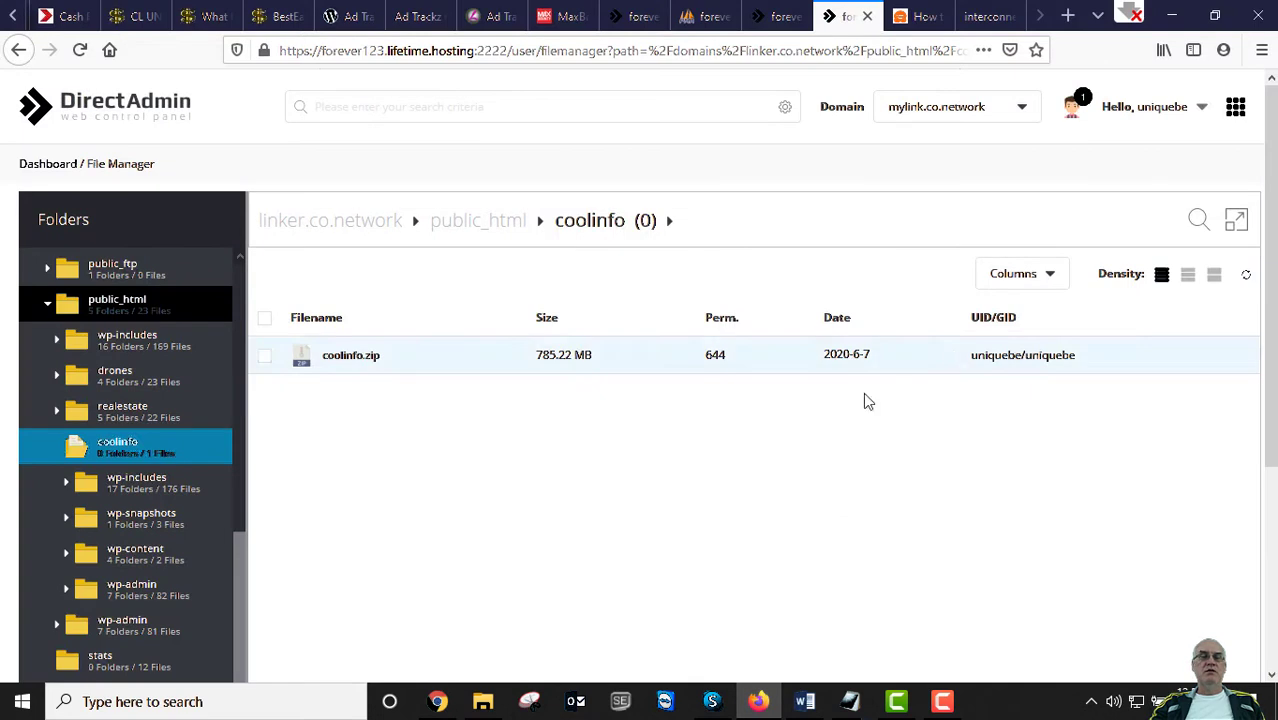
{"action": "left_click", "coordinate": [762, 18]}
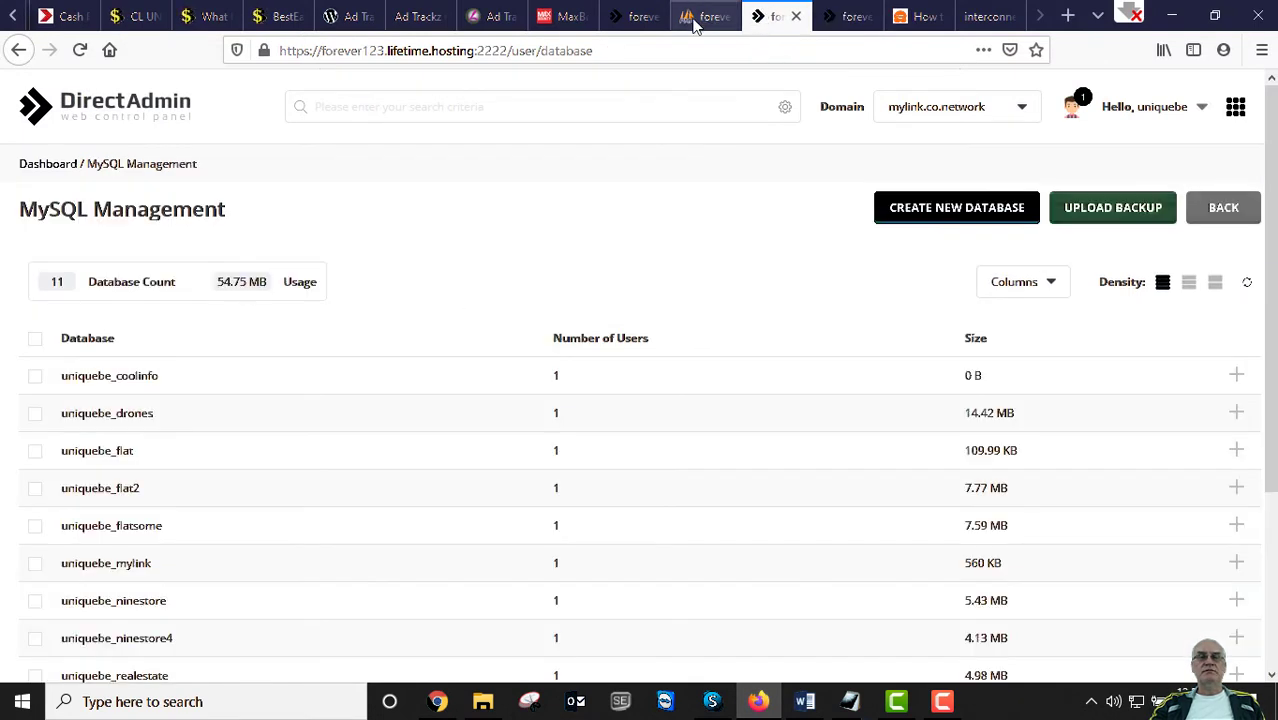
{"action": "left_click", "coordinate": [797, 17]}
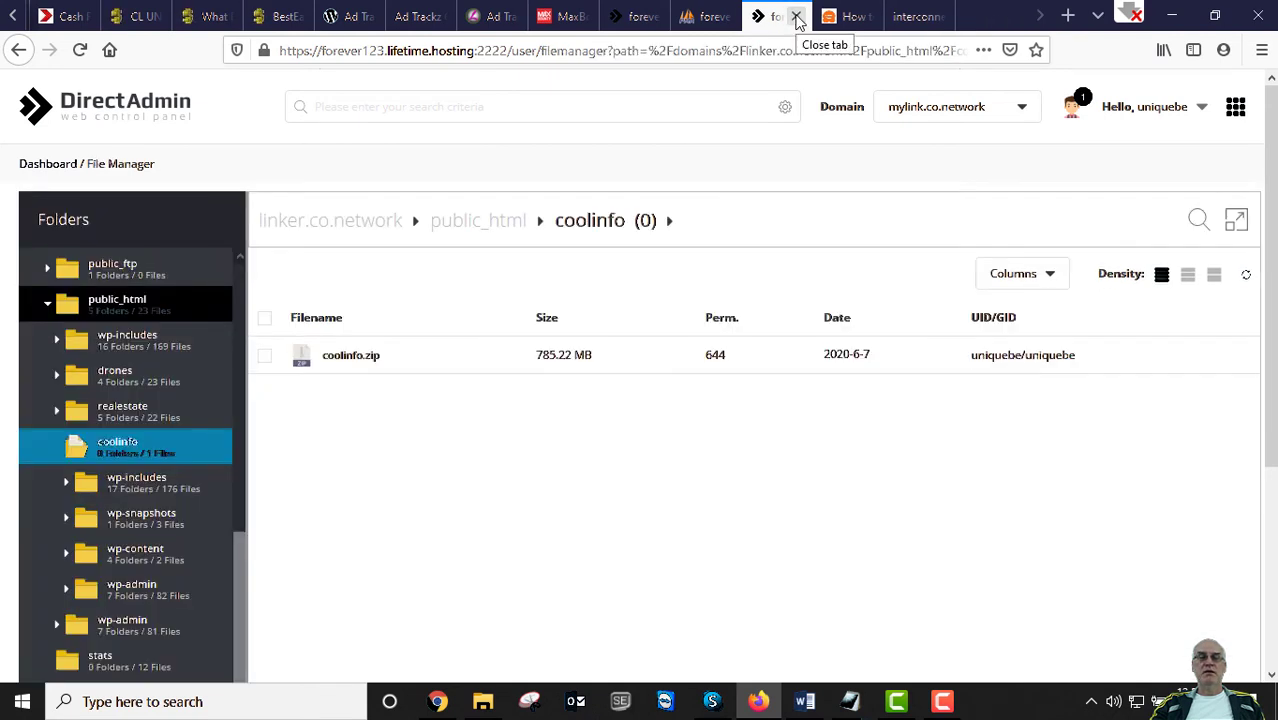
Close the old File Manager and phpMyAdmin pages and return to the DirectAdmin dashboard
{"action": "left_click", "coordinate": [797, 17]}
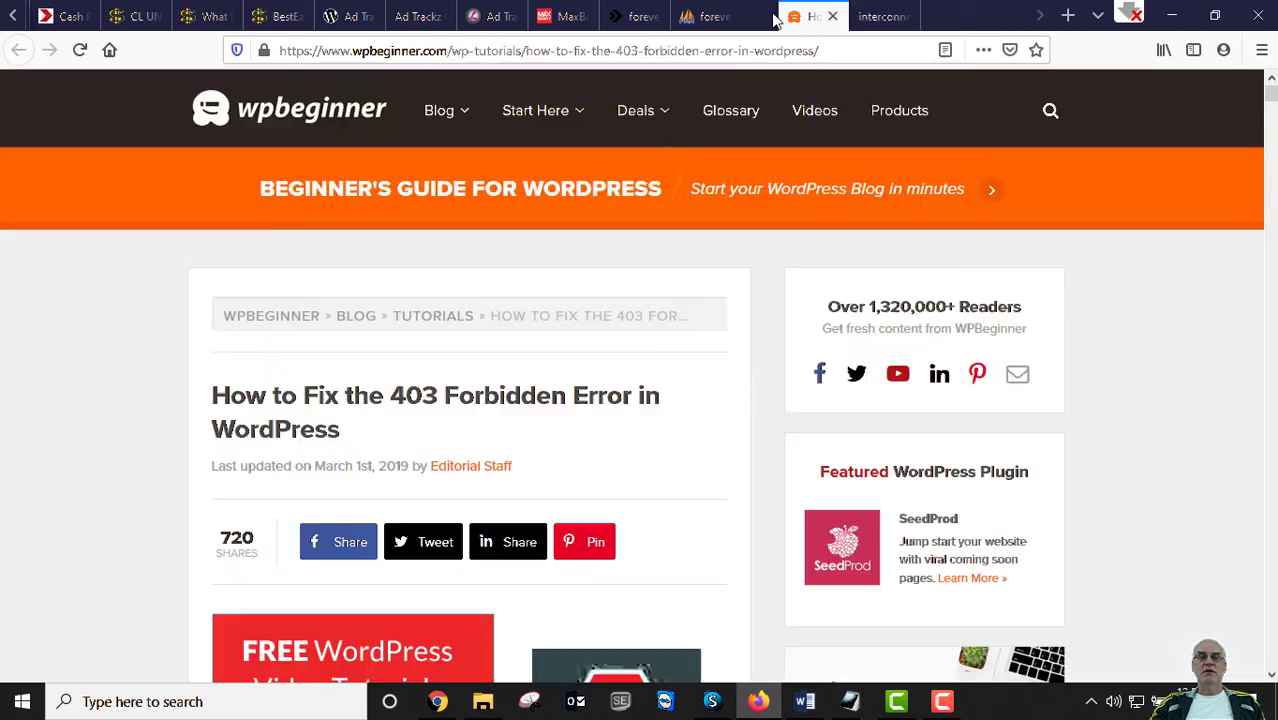
{"action": "left_click", "coordinate": [699, 20]}
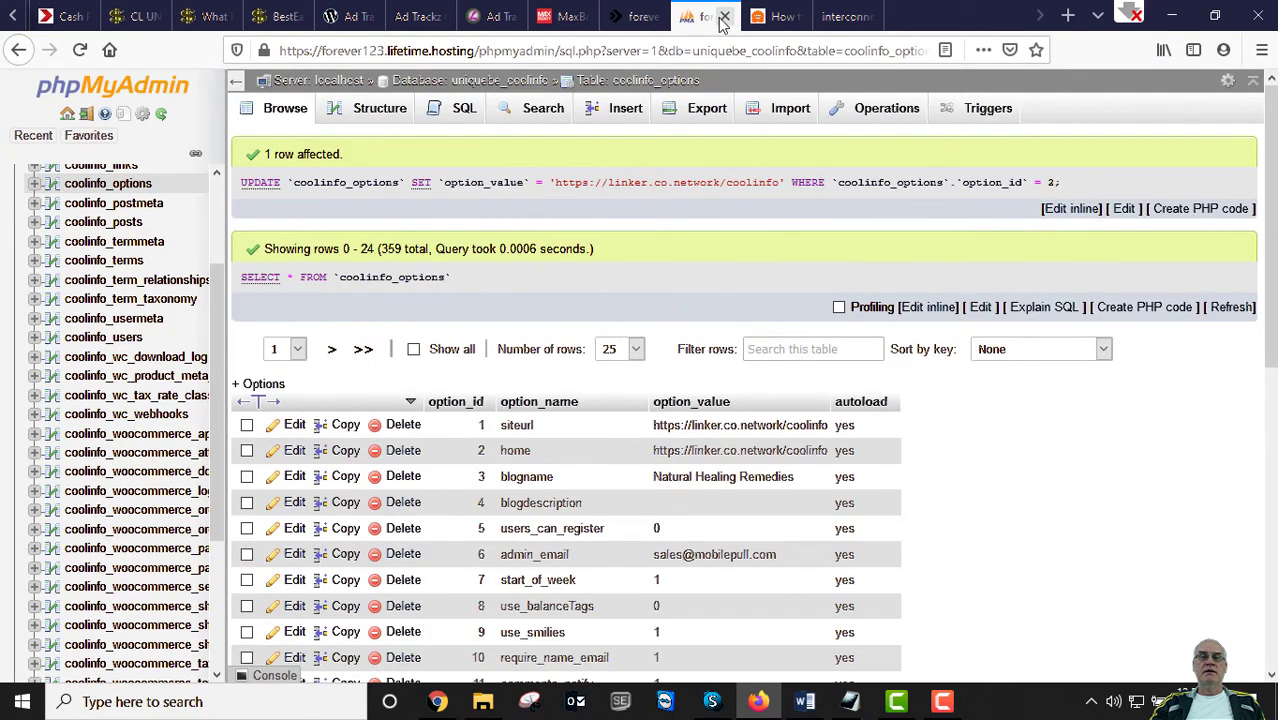
{"action": "left_click", "coordinate": [724, 17]}
{"action": "left_click", "coordinate": [632, 20]}
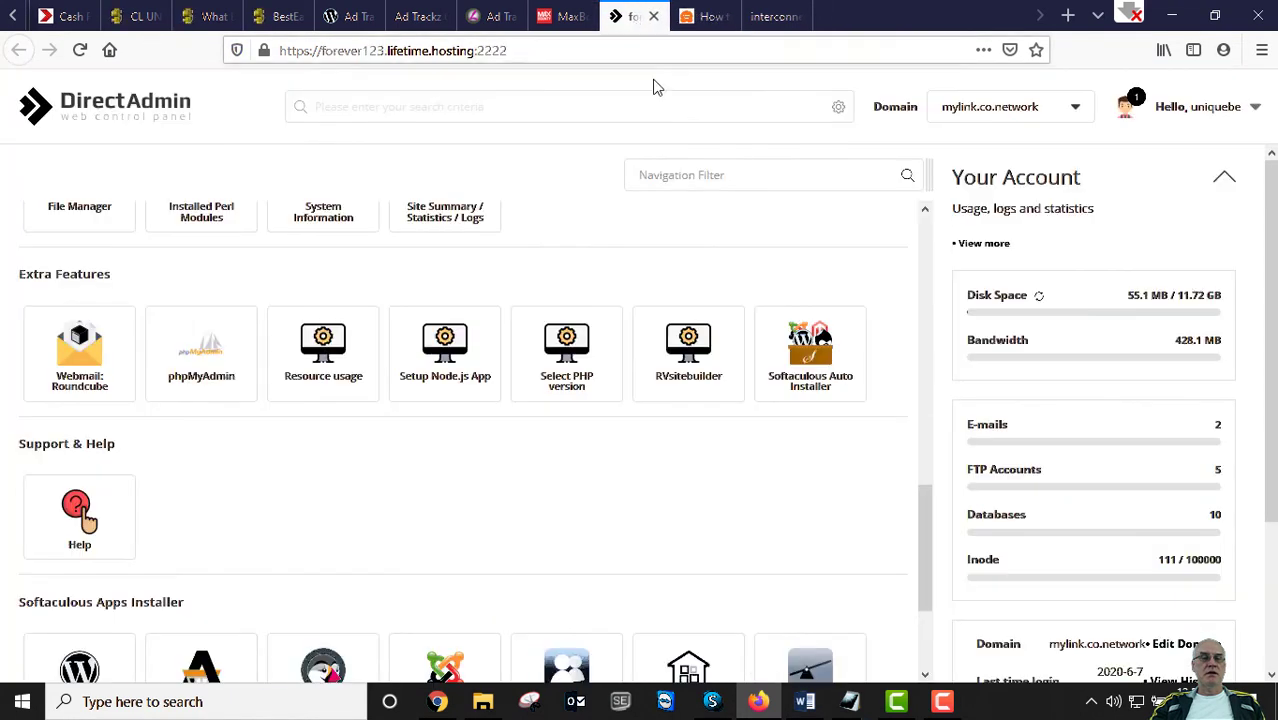
Look through the dashboard's sections, from Account Manager and E-mail Manager down to System Info & Files and Extra Features
{"action": "scroll", "coordinate": [200, 365], "scroll_direction": "up", "scroll_amount": 3}
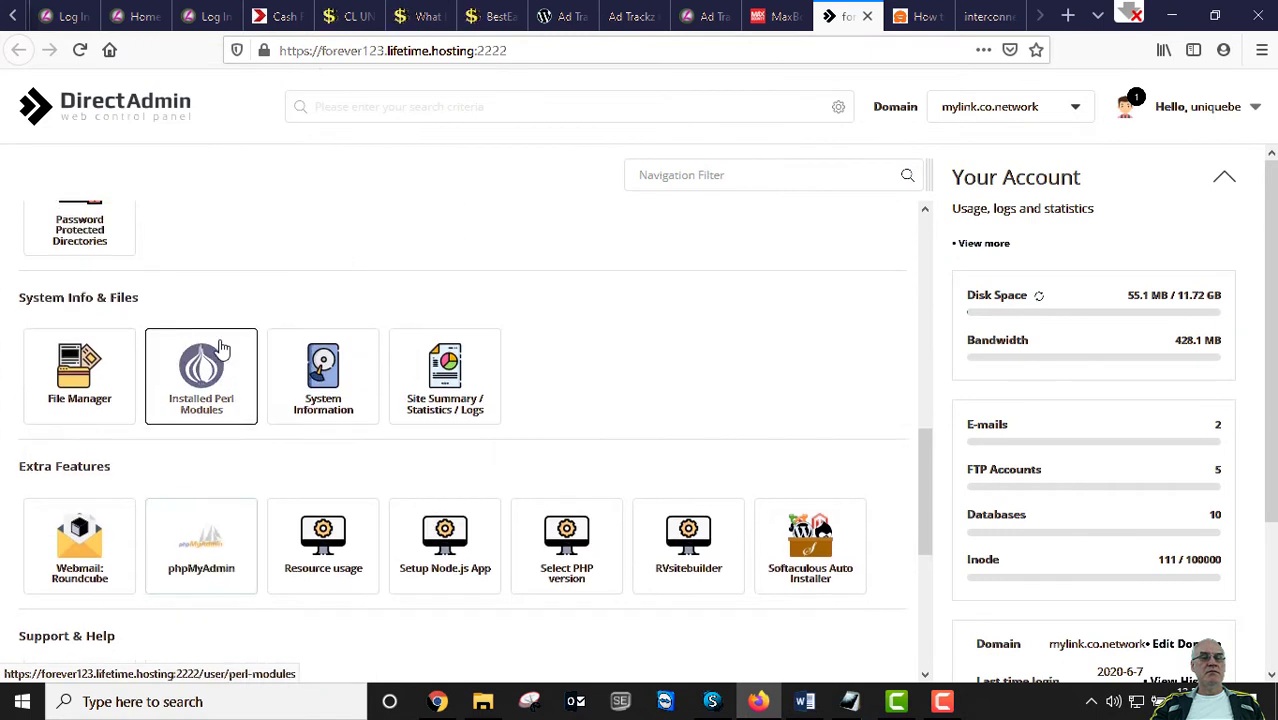
{"action": "scroll", "coordinate": [221, 348], "scroll_direction": "up", "scroll_amount": 8}
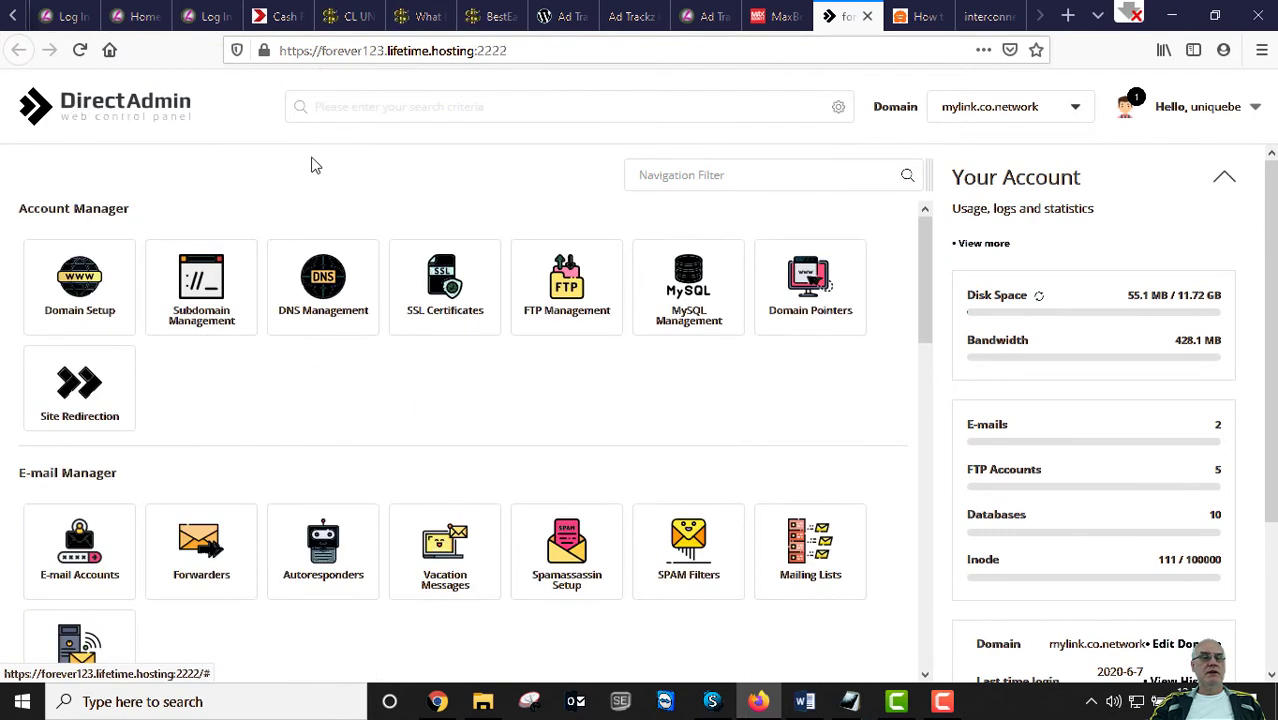
{"action": "scroll", "coordinate": [779, 281], "scroll_direction": "down", "scroll_amount": 8}
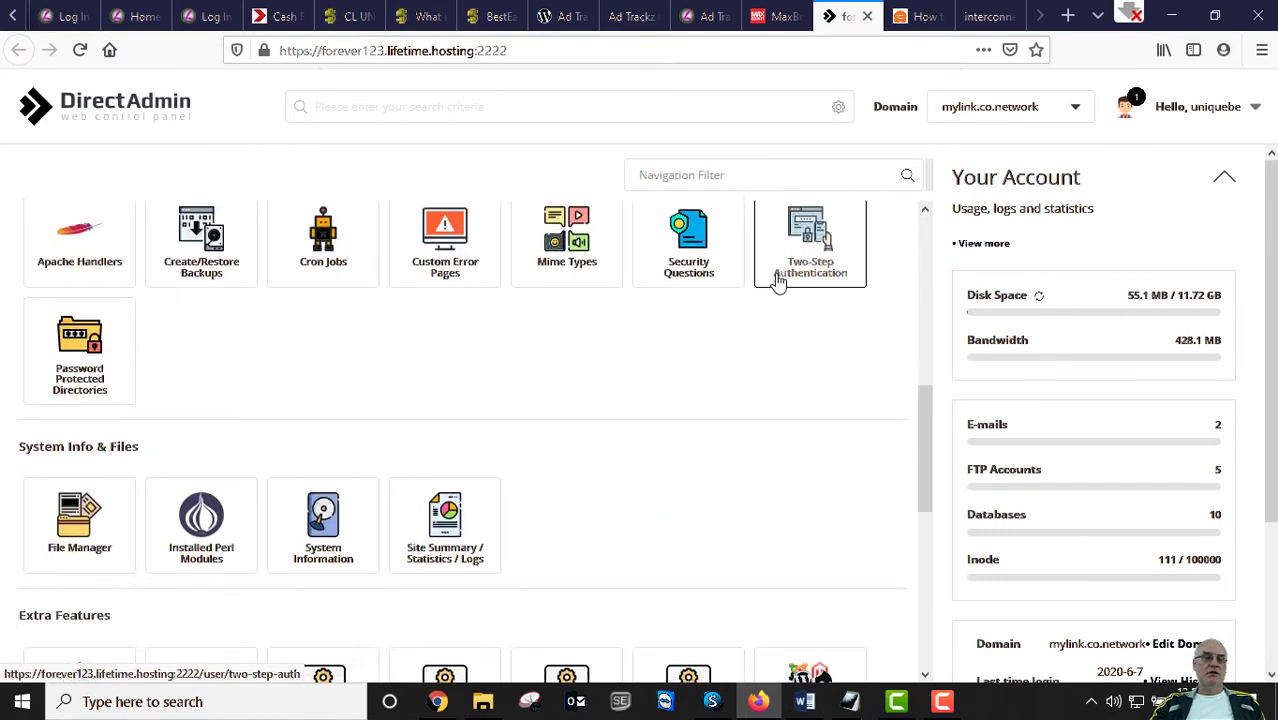
{"action": "scroll", "coordinate": [776, 275], "scroll_direction": "down", "scroll_amount": 7}
{"action": "scroll", "coordinate": [764, 288], "scroll_direction": "up", "scroll_amount": 12}
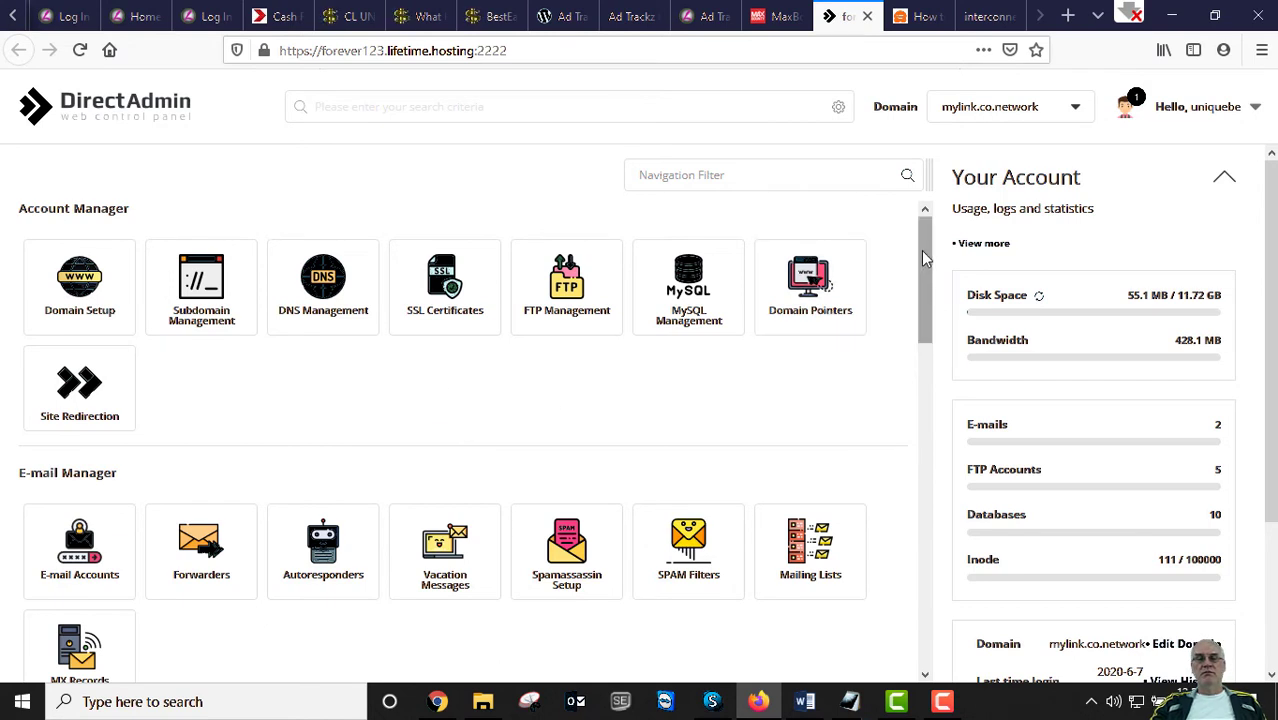
{"action": "left_click_drag", "start_coordinate": [926, 247], "coordinate": [930, 220]}
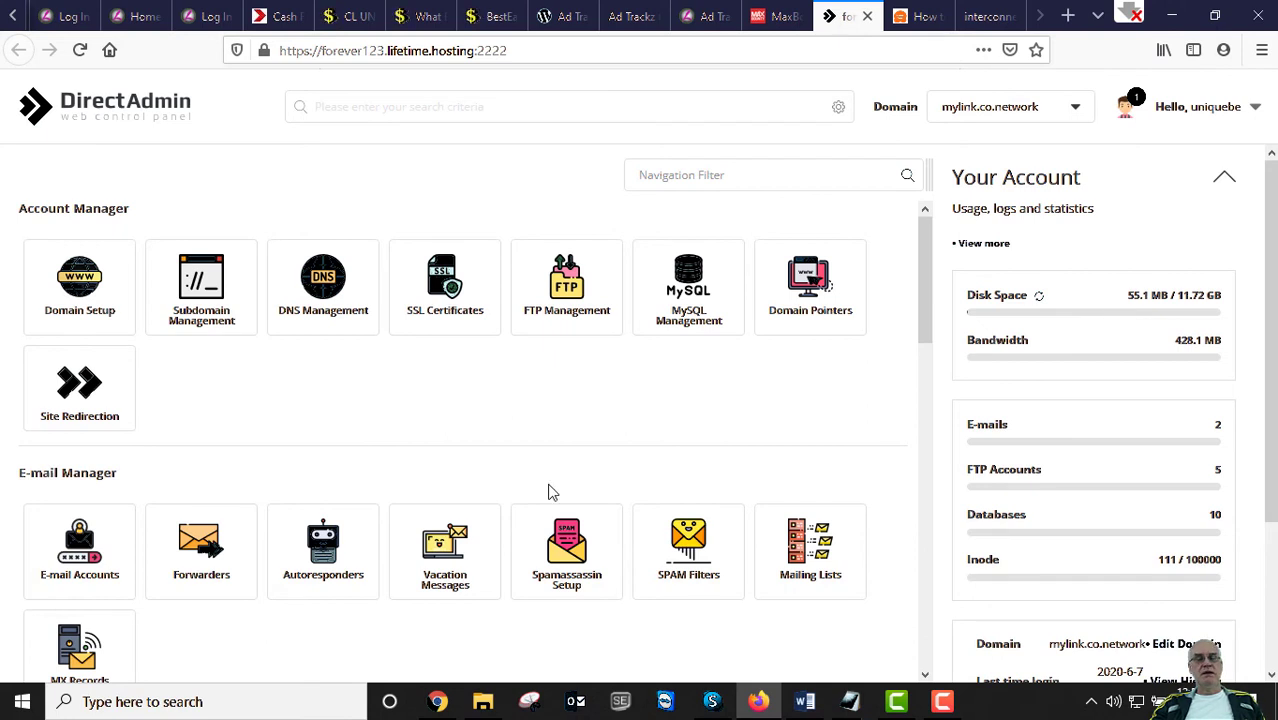
{"action": "scroll", "coordinate": [564, 422], "scroll_direction": "down", "scroll_amount": 1}
{"action": "scroll", "coordinate": [520, 425], "scroll_direction": "up", "scroll_amount": 2}
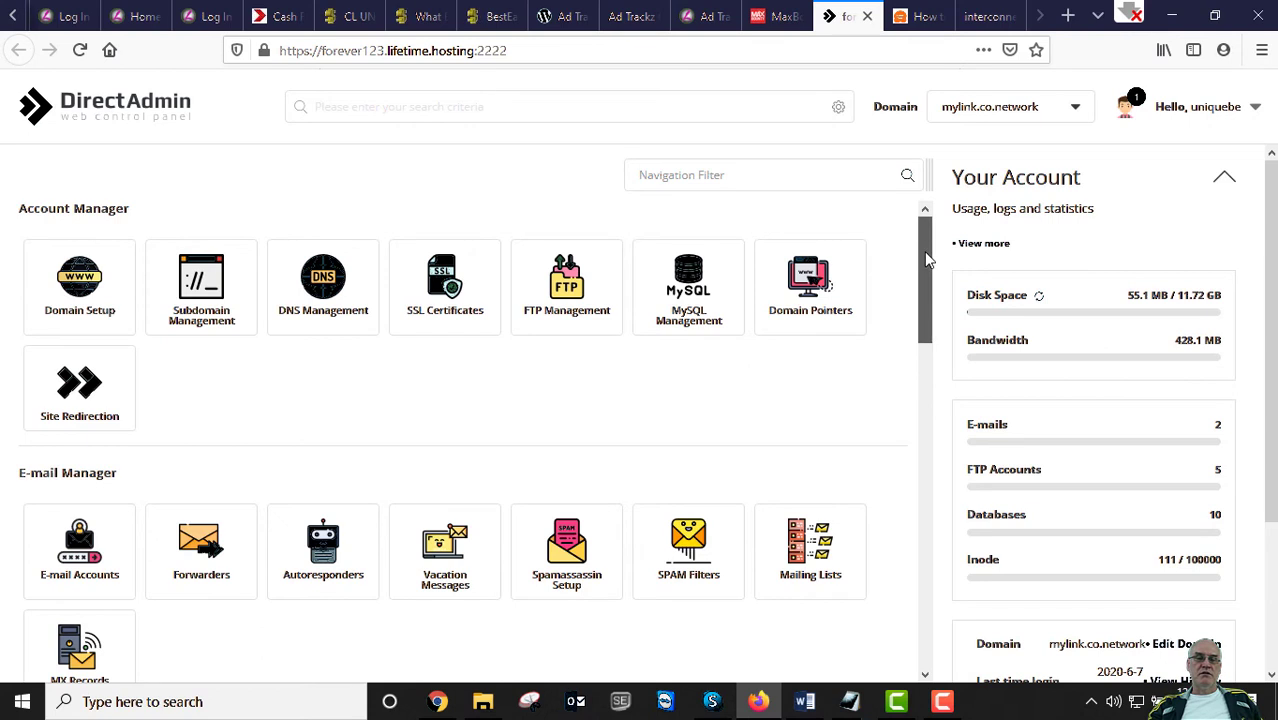
{"action": "mouse_move", "coordinate": [934, 236]}
{"action": "left_mouse_down"}
{"action": "mouse_move", "coordinate": [924, 276]}
{"action": "mouse_move", "coordinate": [924, 243]}
{"action": "left_mouse_up"}
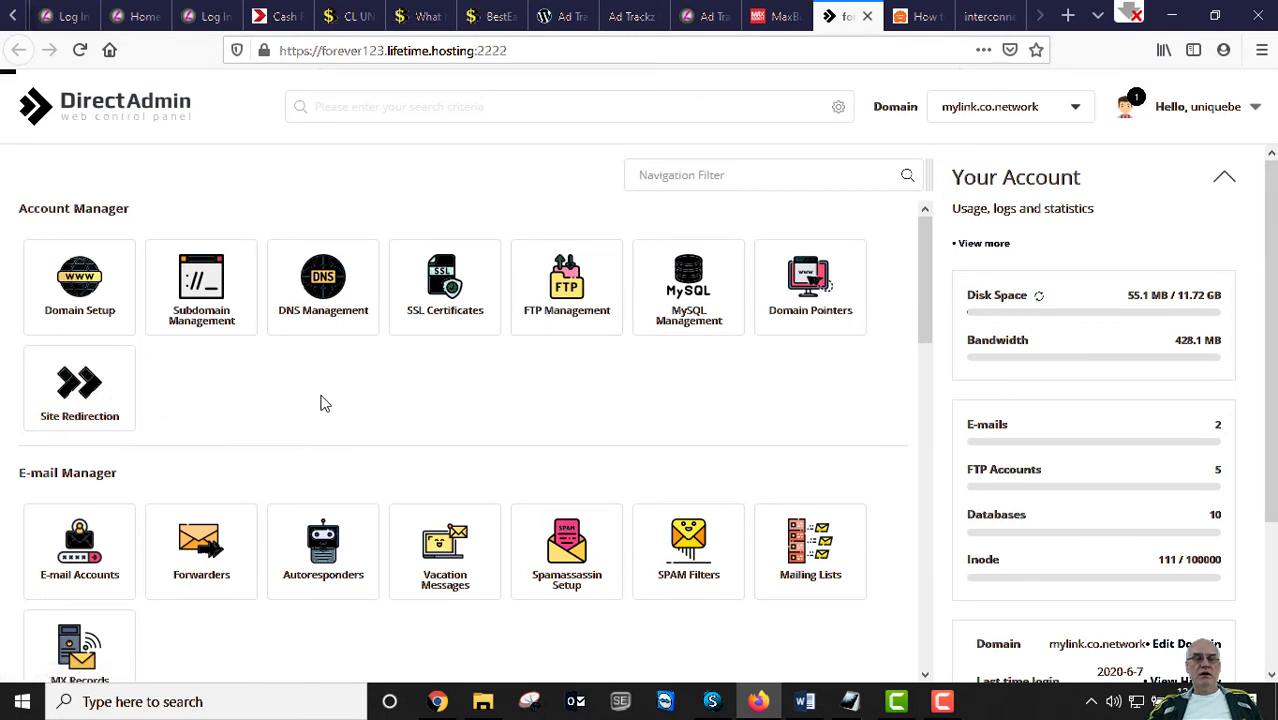
Open File Manager from System Info & Files in a separate browser tab and switch to it
{"action": "scroll", "coordinate": [188, 420], "scroll_direction": "down", "scroll_amount": 7}
{"action": "scroll", "coordinate": [183, 421], "scroll_direction": "down", "scroll_amount": 1}
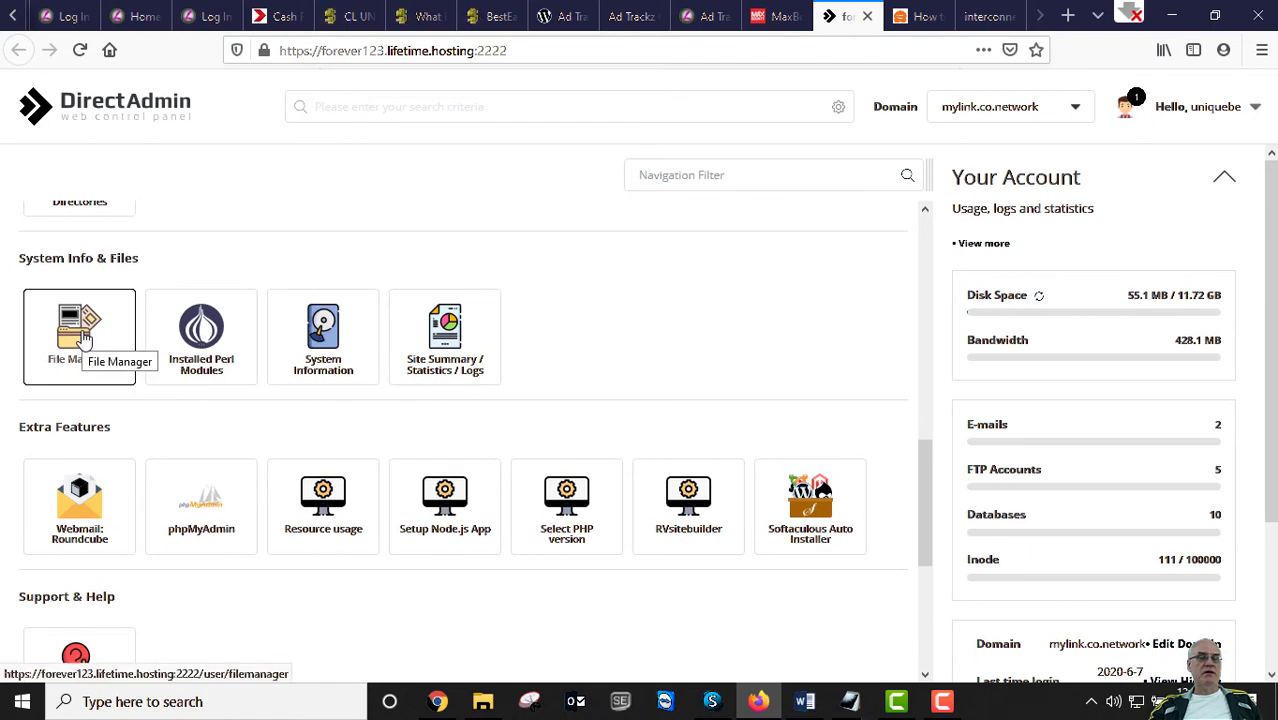
{"action": "right_click", "coordinate": [84, 340]}
{"action": "left_click", "coordinate": [134, 342]}
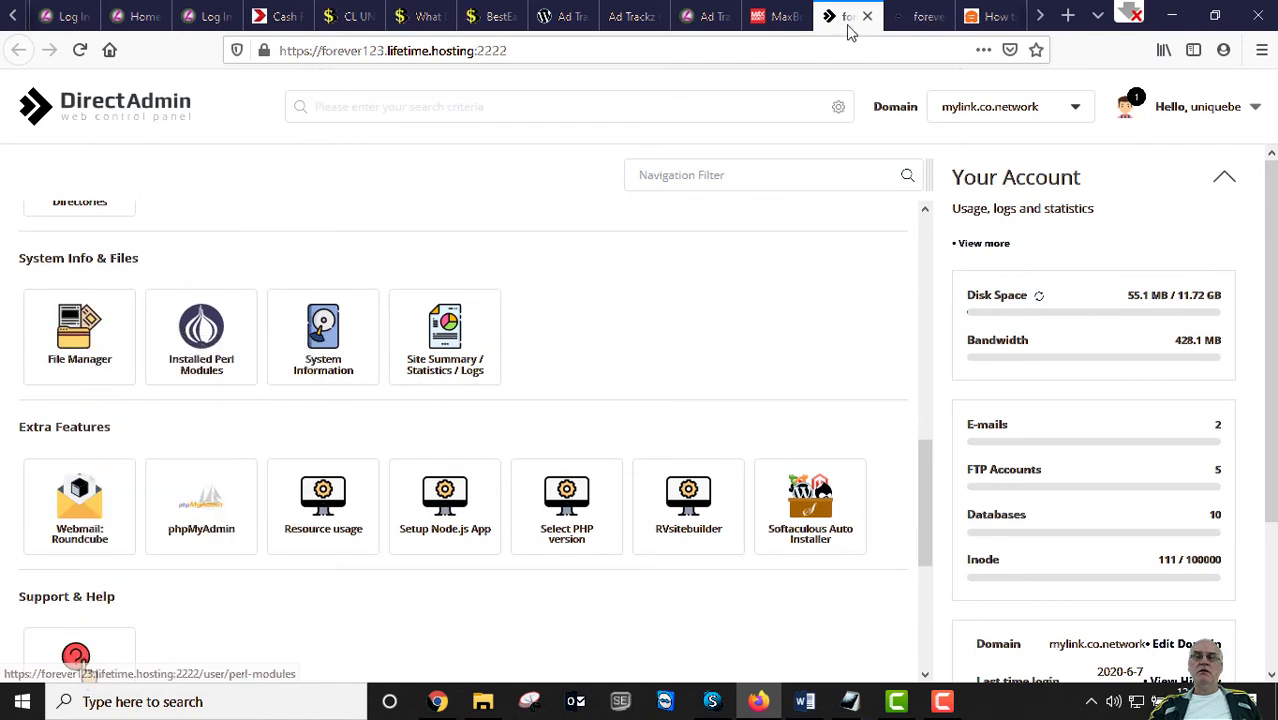
{"action": "left_click", "coordinate": [907, 18]}
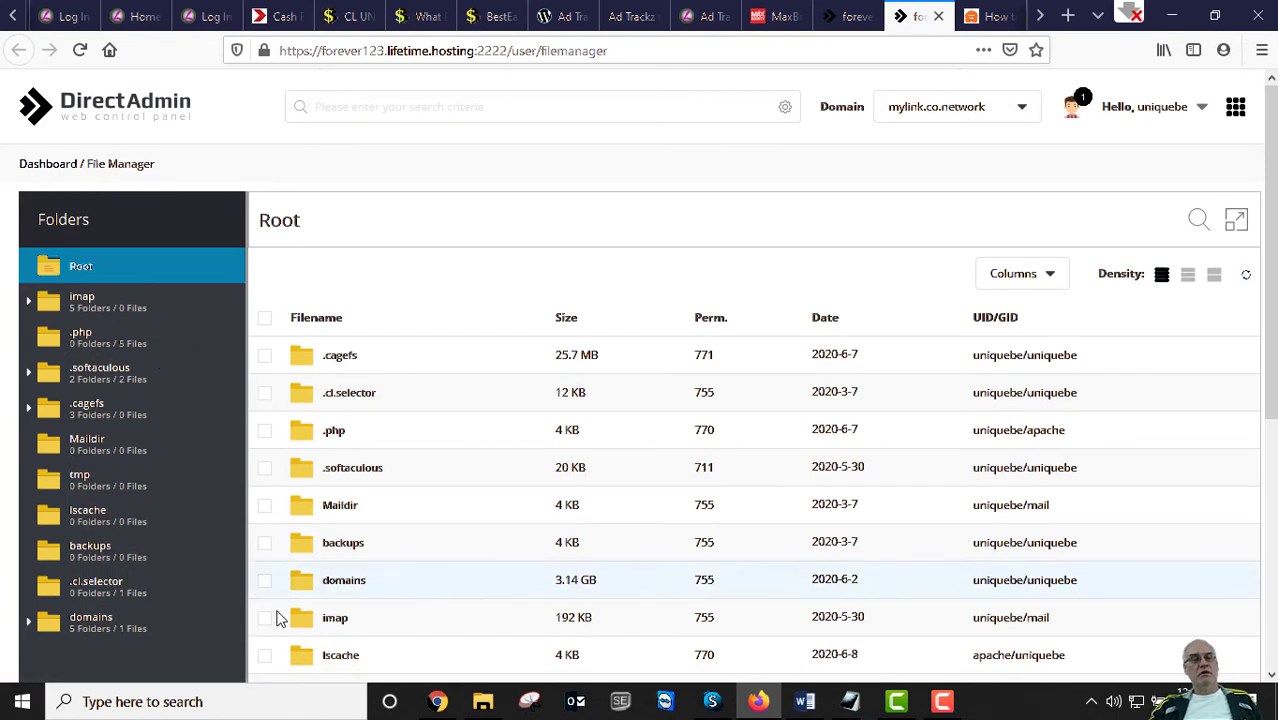
Expand domains and linker.co.network in the folder tree and open the public_html folder
{"action": "left_click", "coordinate": [30, 625]}
{"action": "scroll", "coordinate": [100, 608], "scroll_direction": "down", "scroll_amount": 2}
{"action": "scroll", "coordinate": [132, 490], "scroll_direction": "down", "scroll_amount": 6}
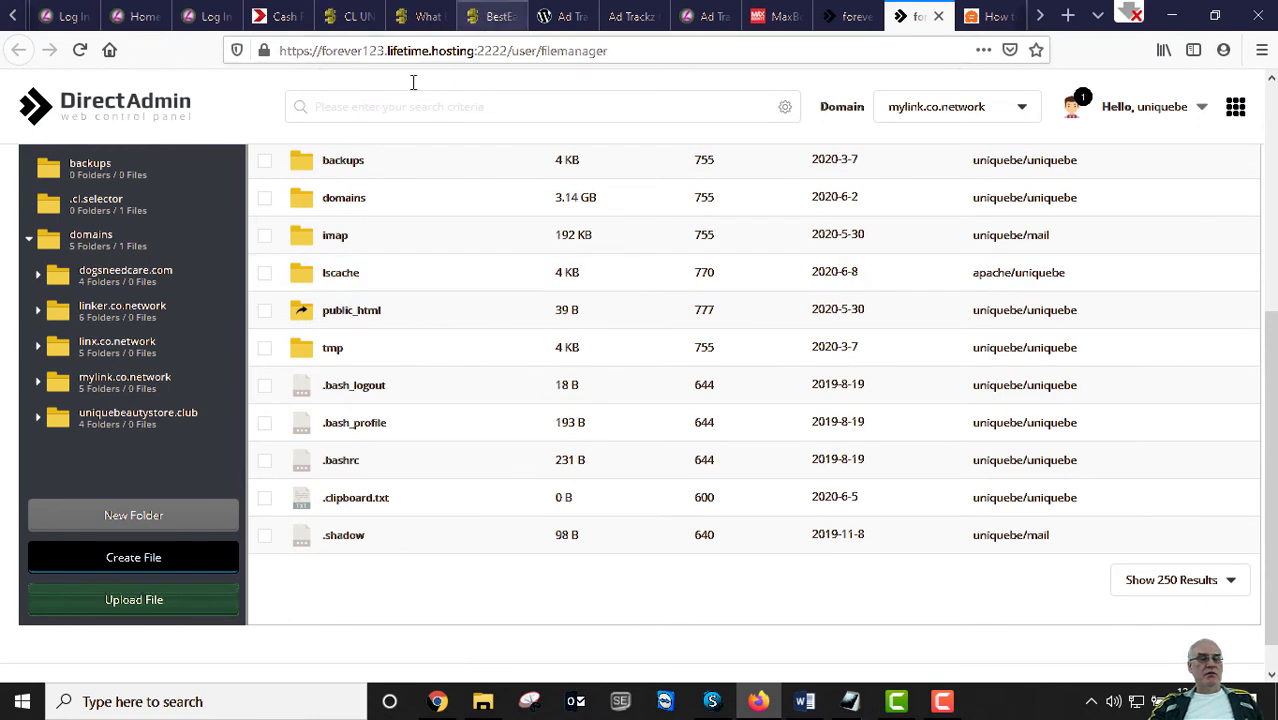
{"action": "left_click", "coordinate": [39, 314]}
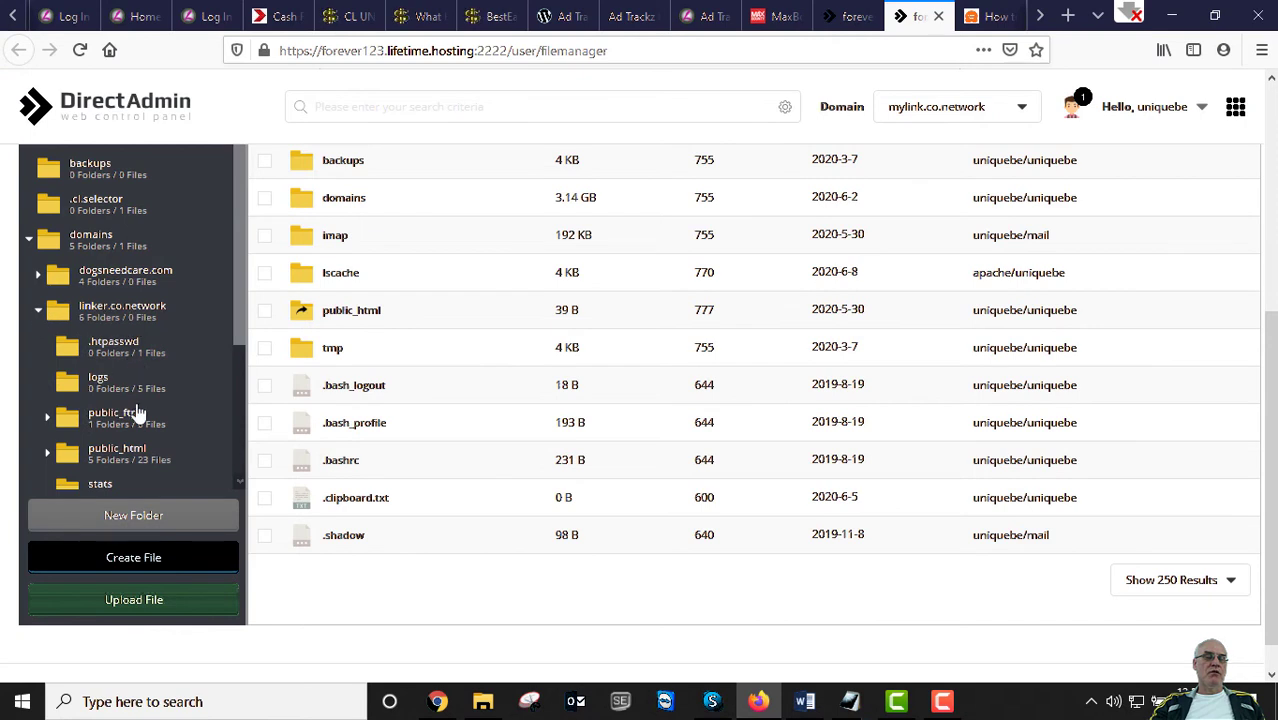
{"action": "scroll", "coordinate": [125, 456], "scroll_direction": "down", "scroll_amount": 2}
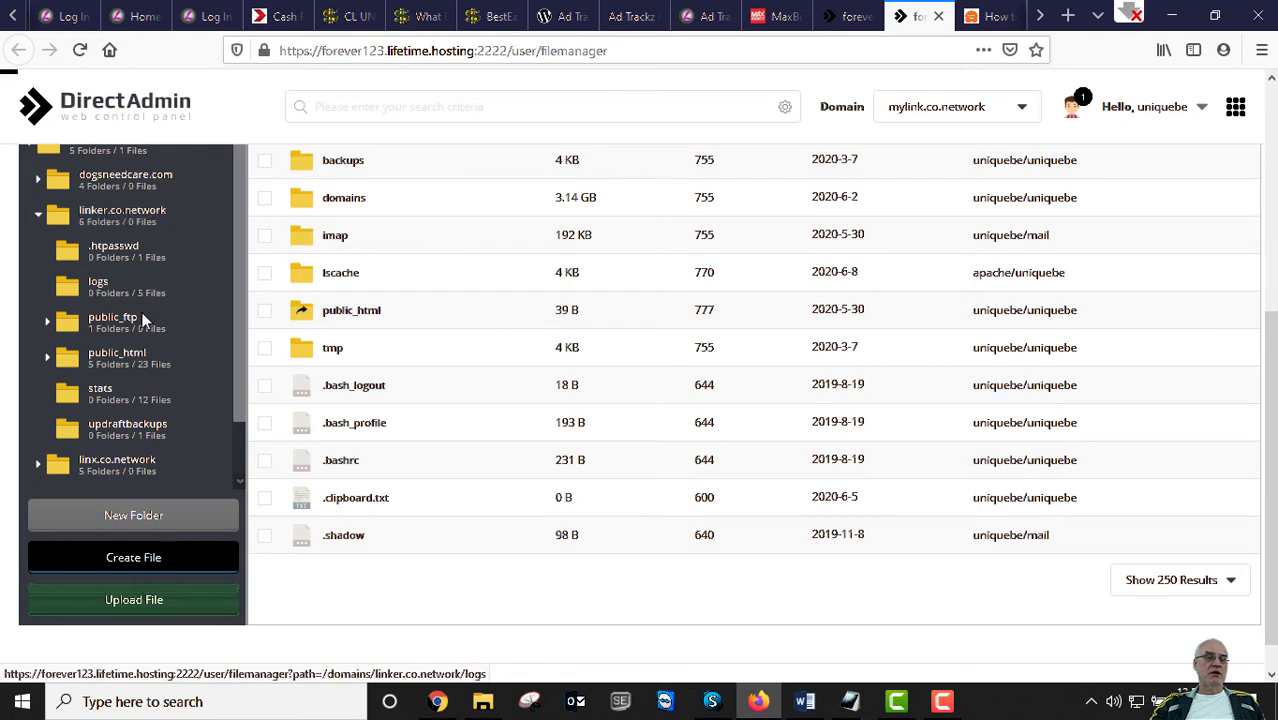
{"action": "left_click", "coordinate": [48, 360]}
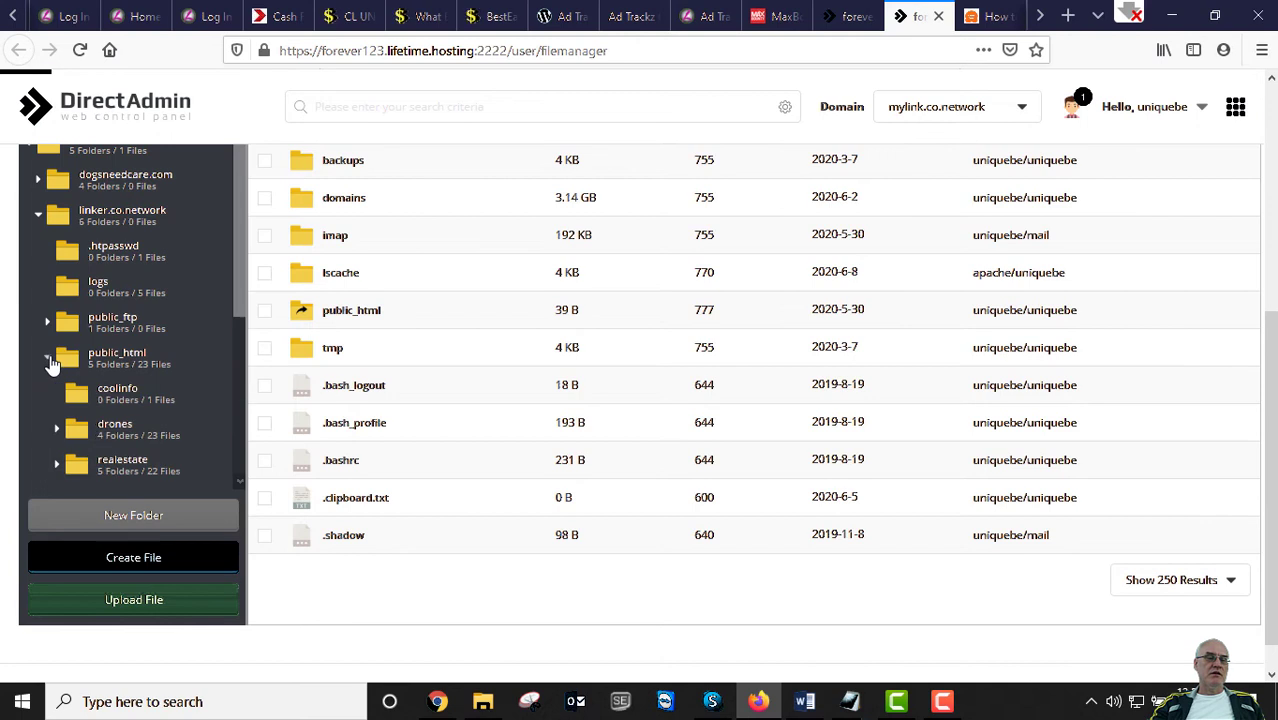
{"action": "scroll", "coordinate": [120, 360], "scroll_direction": "down", "scroll_amount": 1}
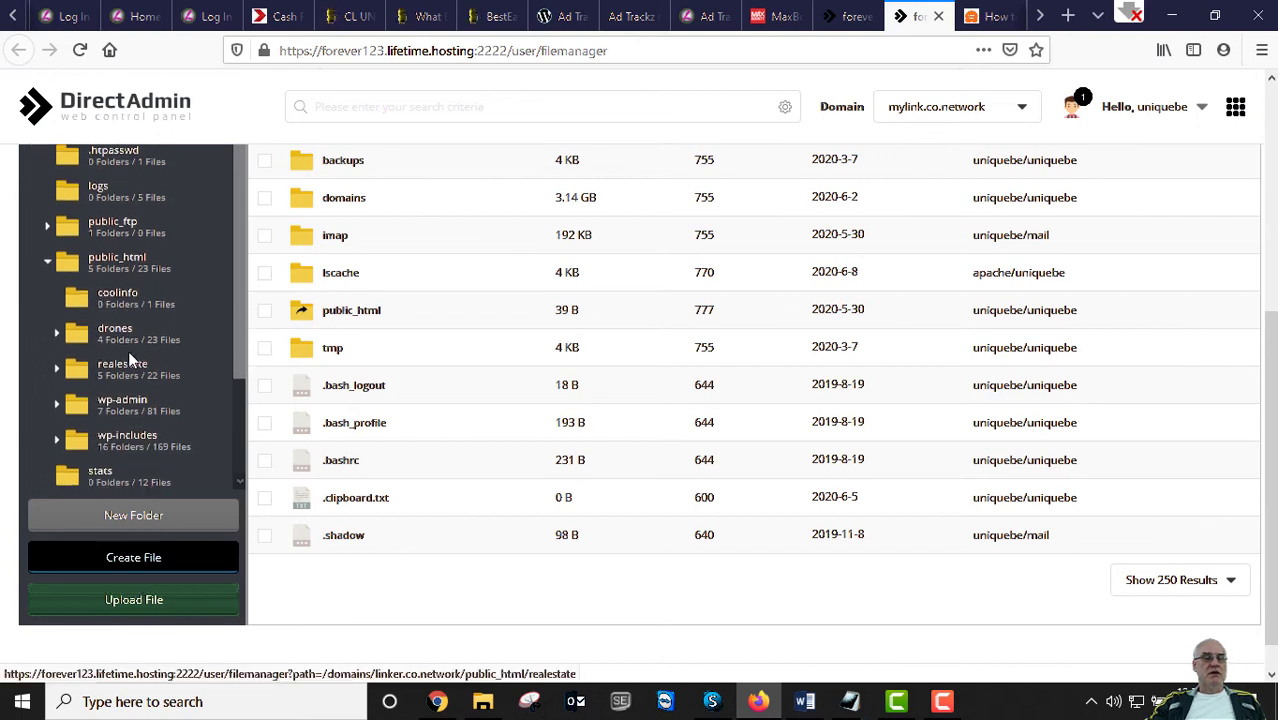
{"action": "left_click", "coordinate": [131, 264]}
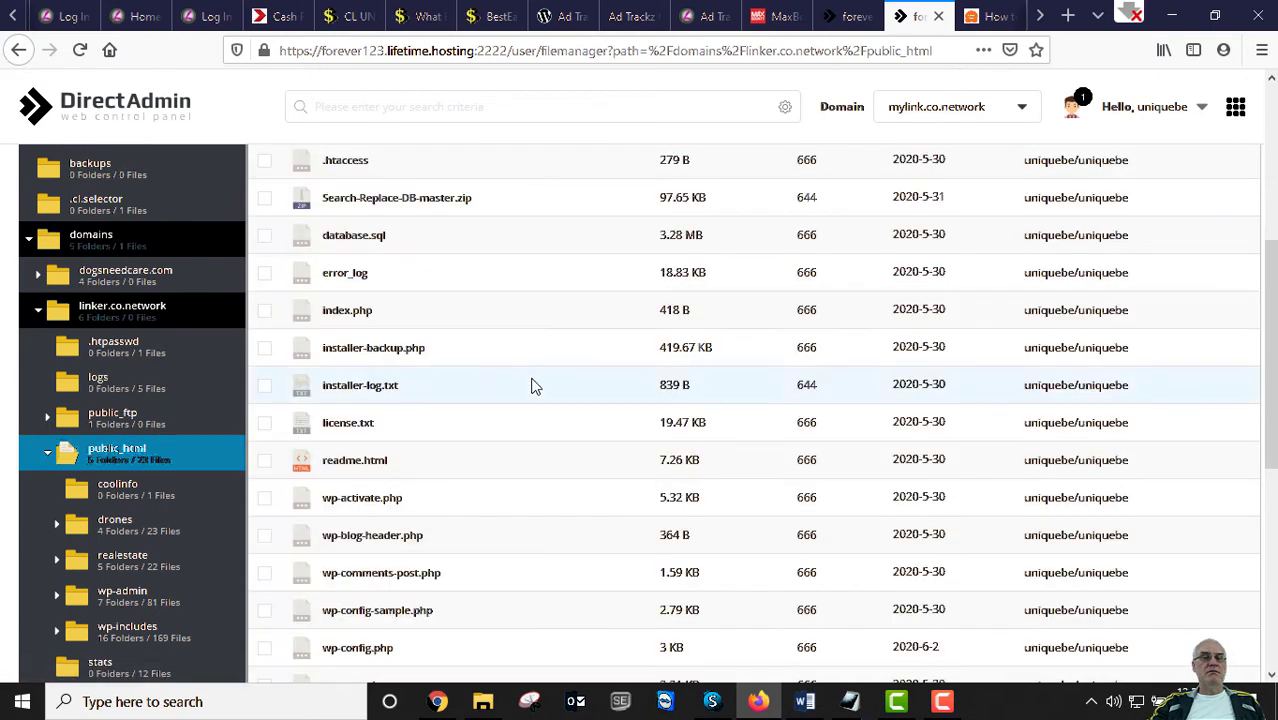
Examine the folders and files in public_html and the options for creating folders and uploading files
{"action": "scroll", "coordinate": [527, 395], "scroll_direction": "down", "scroll_amount": 3}
{"action": "scroll", "coordinate": [530, 385], "scroll_direction": "up", "scroll_amount": 7}
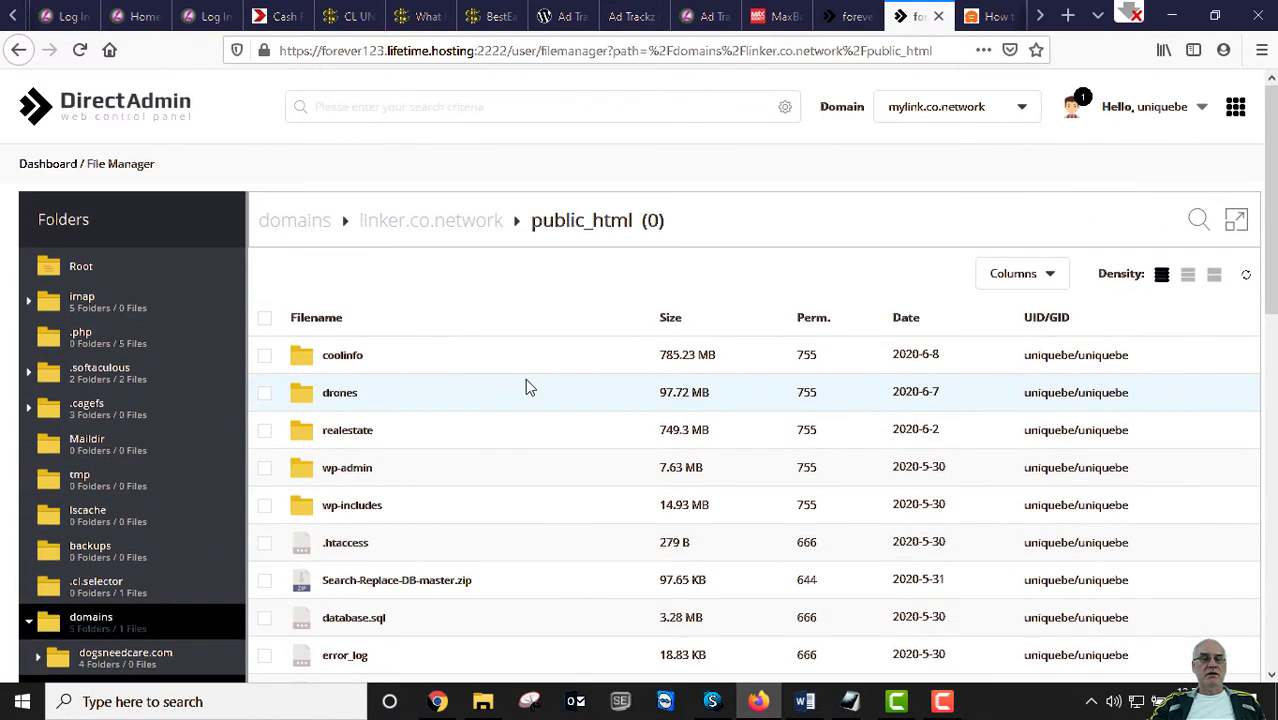
{"action": "scroll", "coordinate": [522, 391], "scroll_direction": "down", "scroll_amount": 2}
{"action": "scroll", "coordinate": [398, 273], "scroll_direction": "up", "scroll_amount": 2}
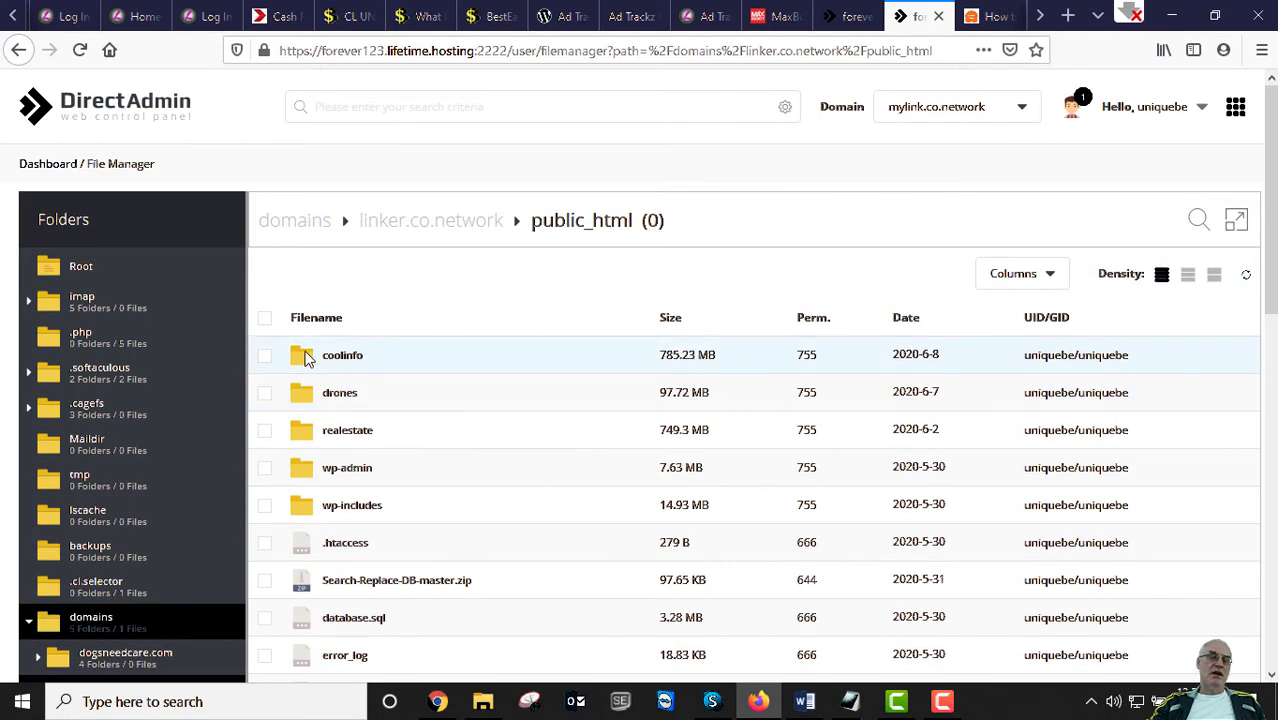
{"action": "scroll", "coordinate": [110, 420], "scroll_direction": "down", "scroll_amount": 3}
{"action": "scroll", "coordinate": [190, 410], "scroll_direction": "up", "scroll_amount": 3}
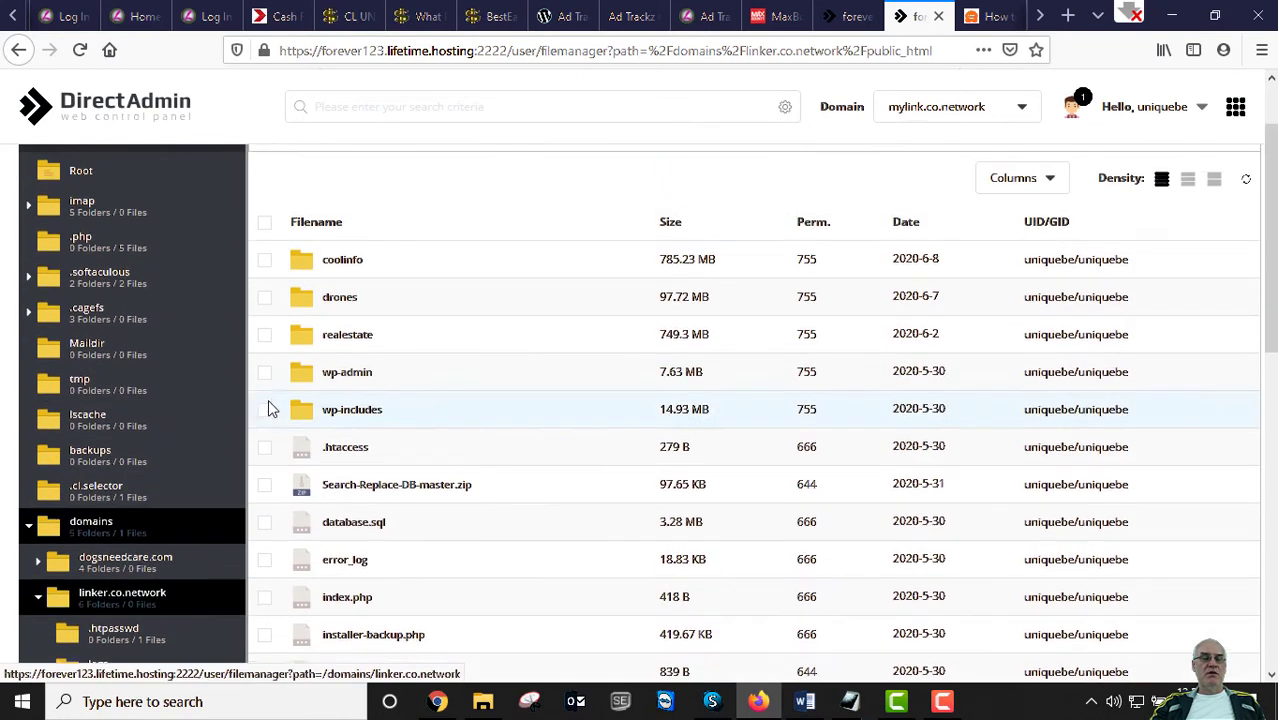
{"action": "scroll", "coordinate": [220, 470], "scroll_direction": "down", "scroll_amount": 4}
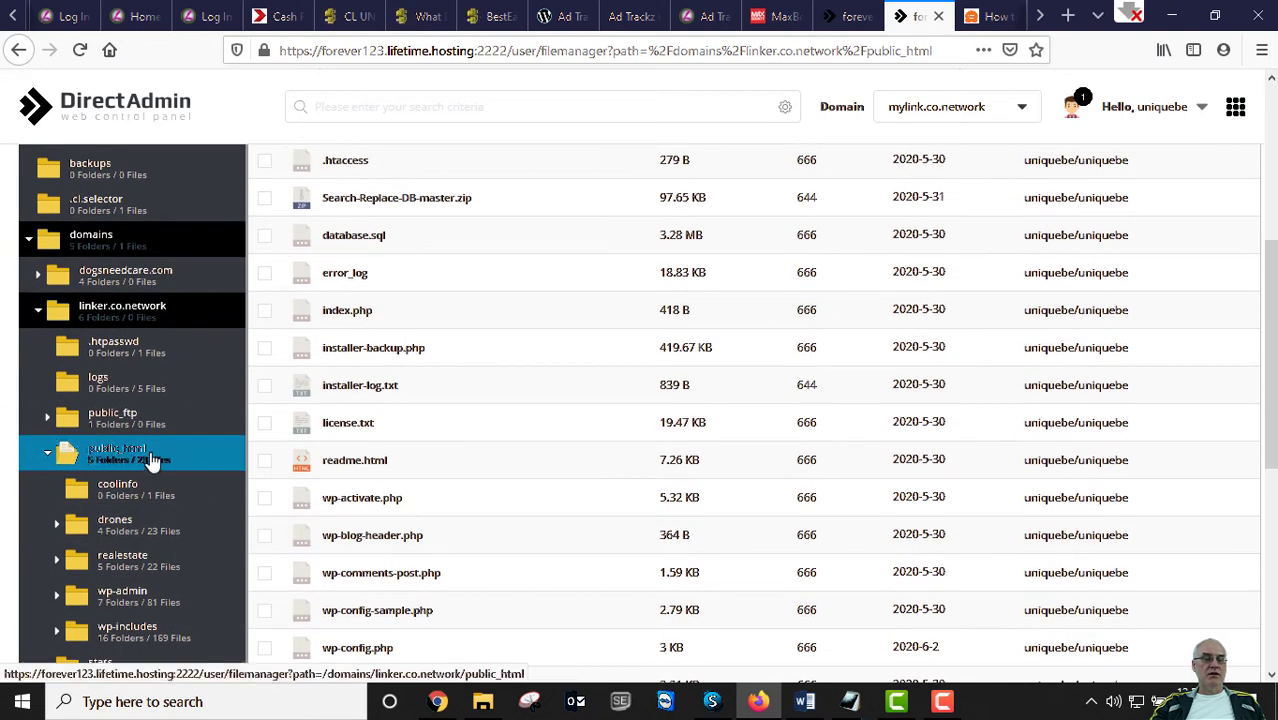
{"action": "scroll", "coordinate": [140, 465], "scroll_direction": "down", "scroll_amount": 1}
{"action": "scroll", "coordinate": [136, 490], "scroll_direction": "down", "scroll_amount": 4}
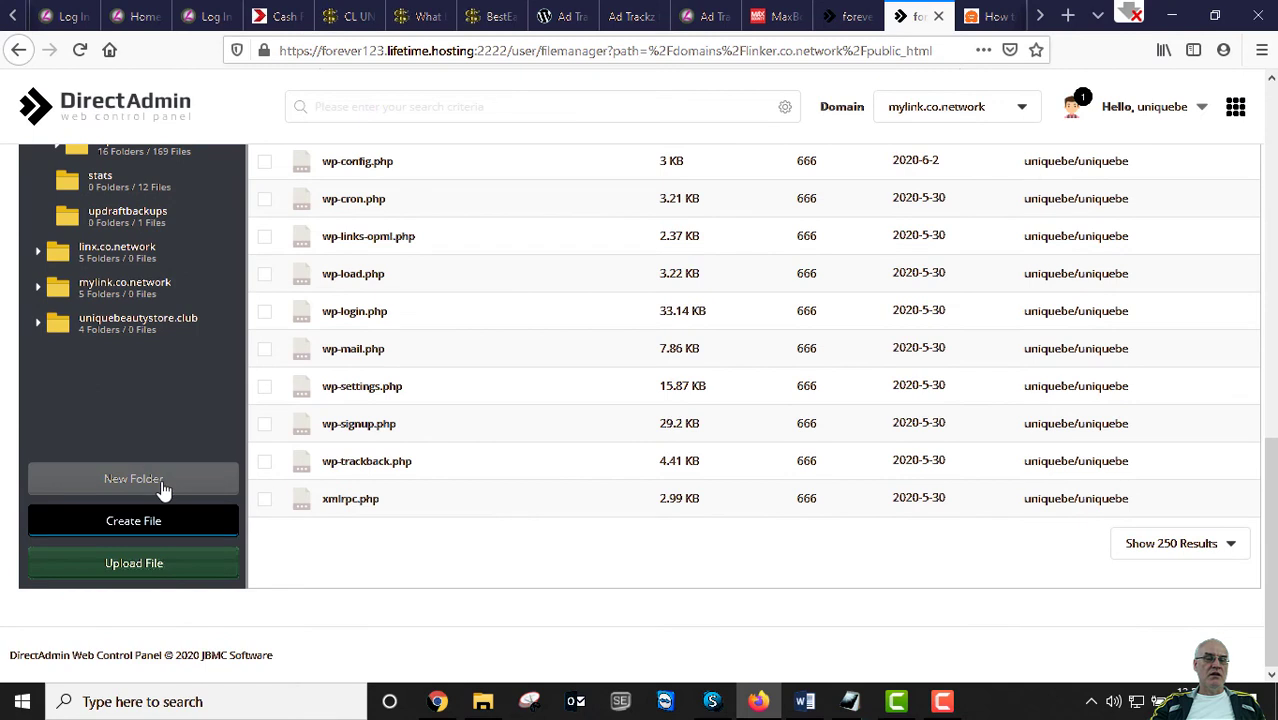
{"action": "scroll", "coordinate": [174, 450], "scroll_direction": "up", "scroll_amount": 5}
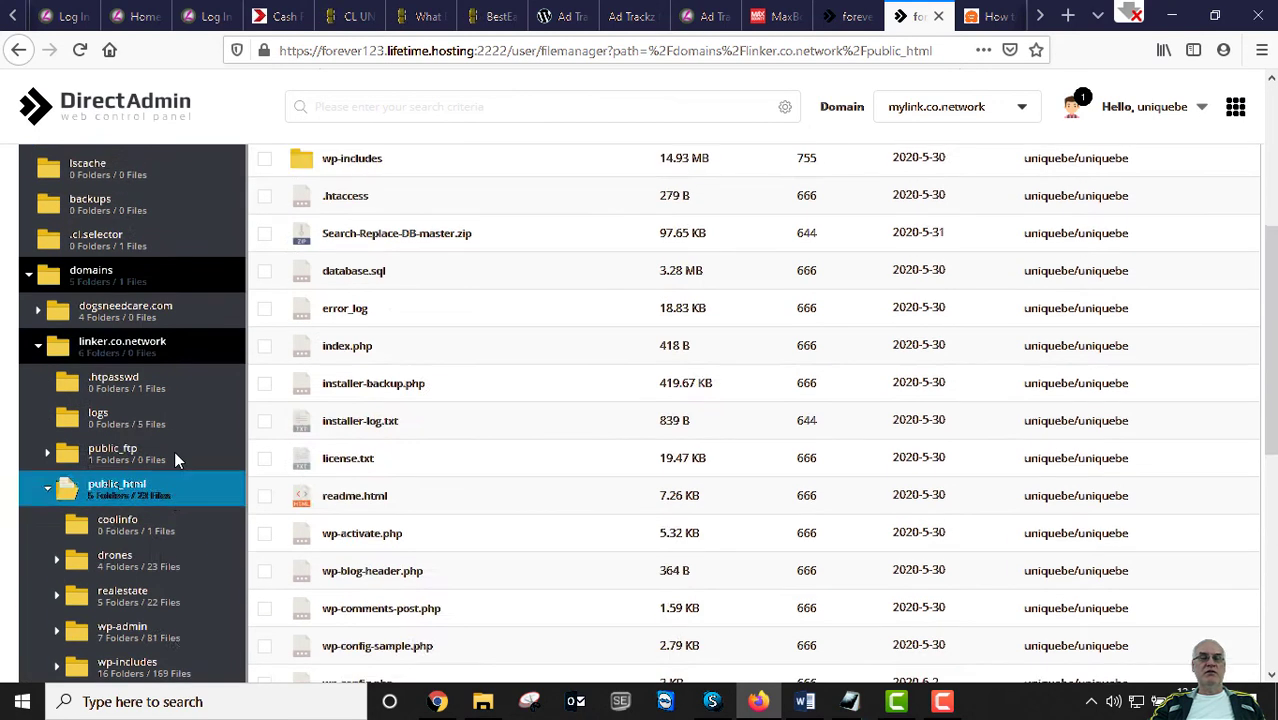
Check the actions available for the coolinfo folder in public_html and open the folder
{"action": "right_click", "coordinate": [357, 346]}
{"action": "left_click", "coordinate": [318, 398]}
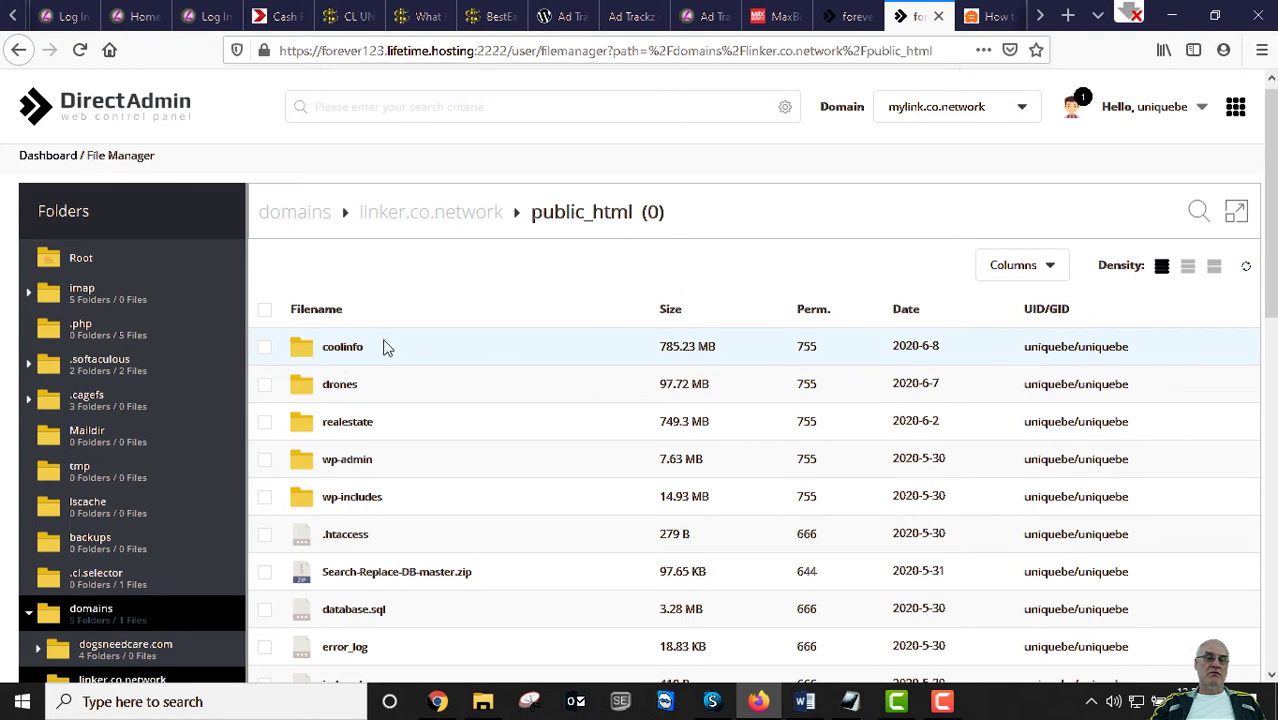
{"action": "right_click", "coordinate": [350, 348]}
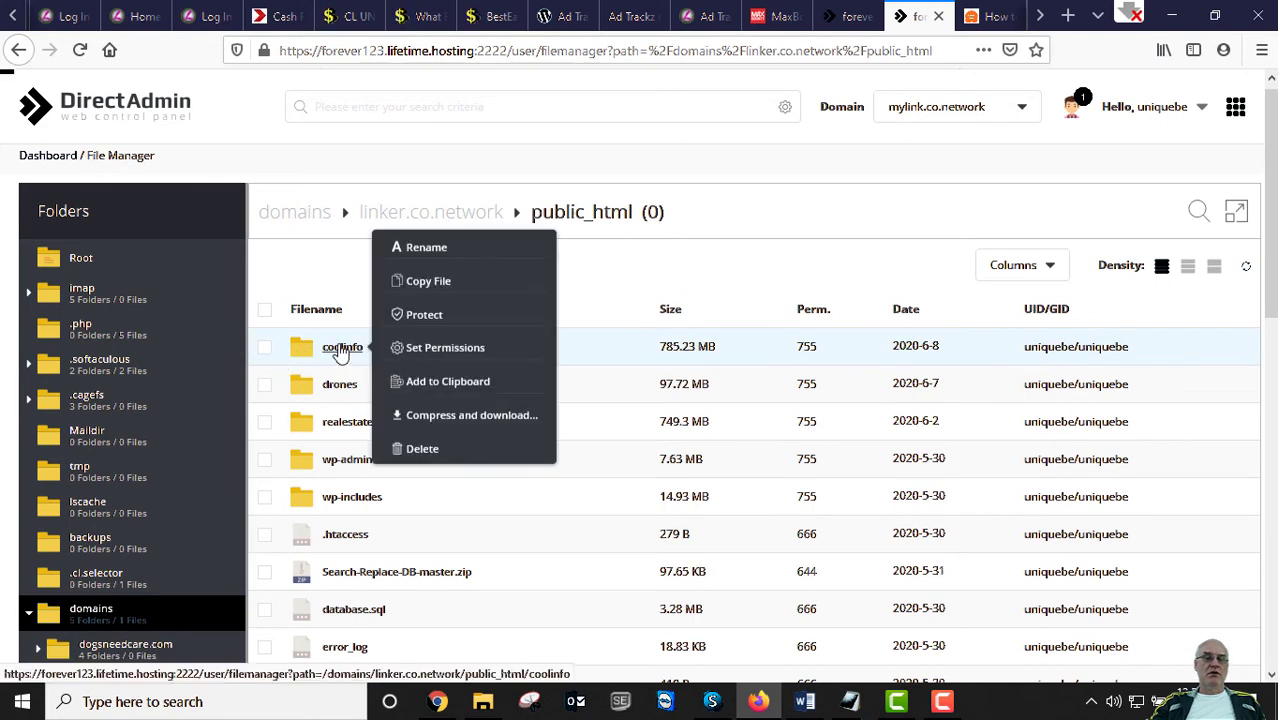
{"action": "left_click", "coordinate": [341, 350]}
{"action": "right_click", "coordinate": [345, 350]}
{"action": "left_click", "coordinate": [350, 476]}
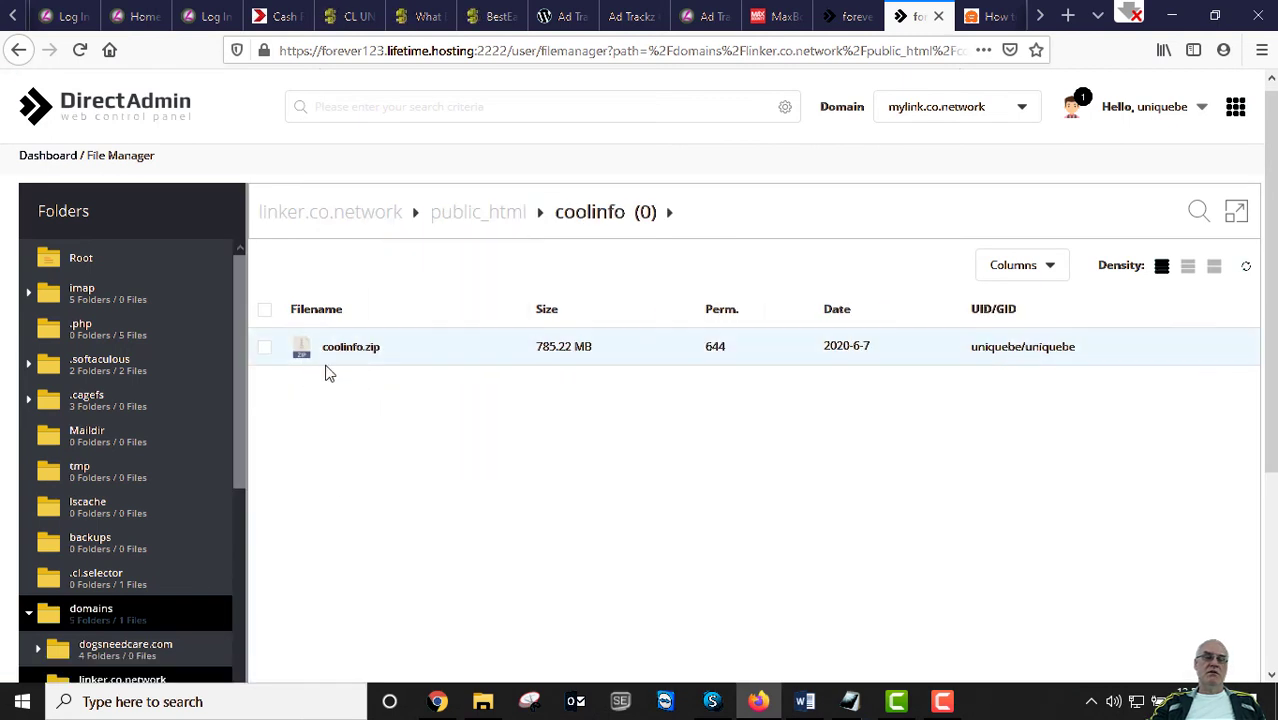
Check the actions available for coolinfo.zip and the upload option for the coolinfo folder
{"action": "right_click", "coordinate": [370, 355]}
{"action": "left_click", "coordinate": [370, 355]}
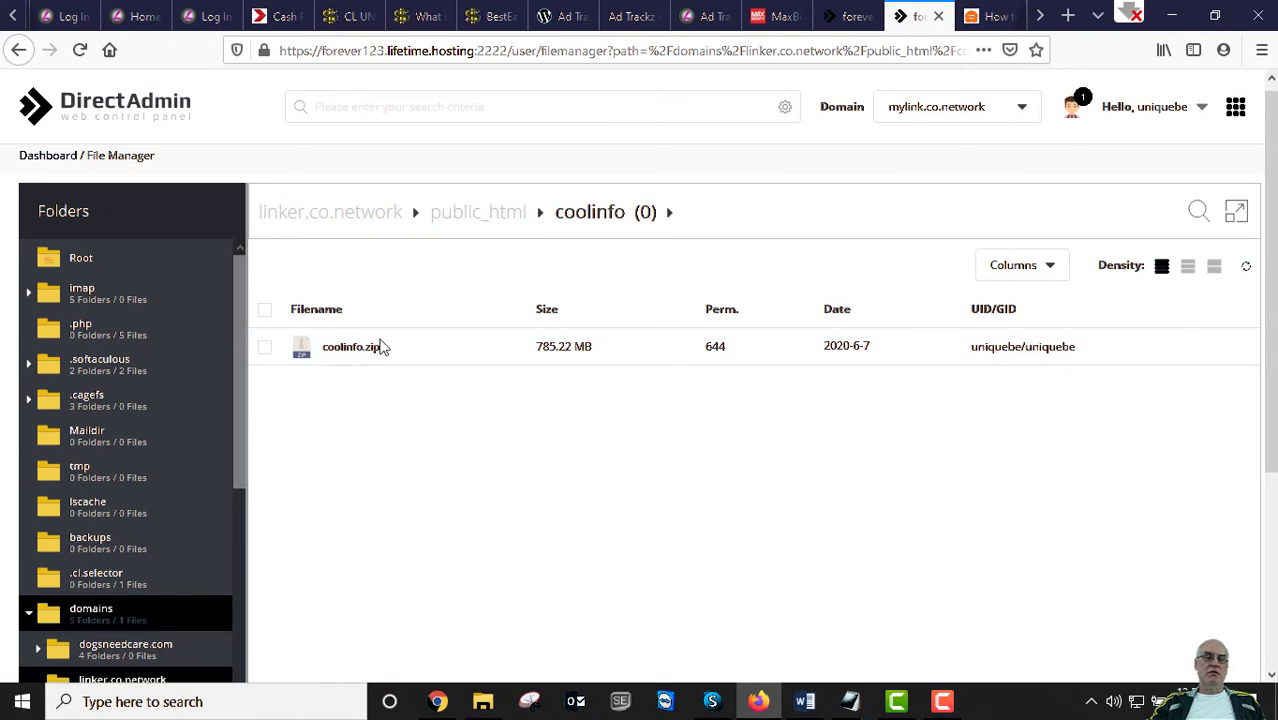
{"action": "scroll", "coordinate": [114, 490], "scroll_direction": "down", "scroll_amount": 5}
{"action": "scroll", "coordinate": [202, 512], "scroll_direction": "down", "scroll_amount": 3}
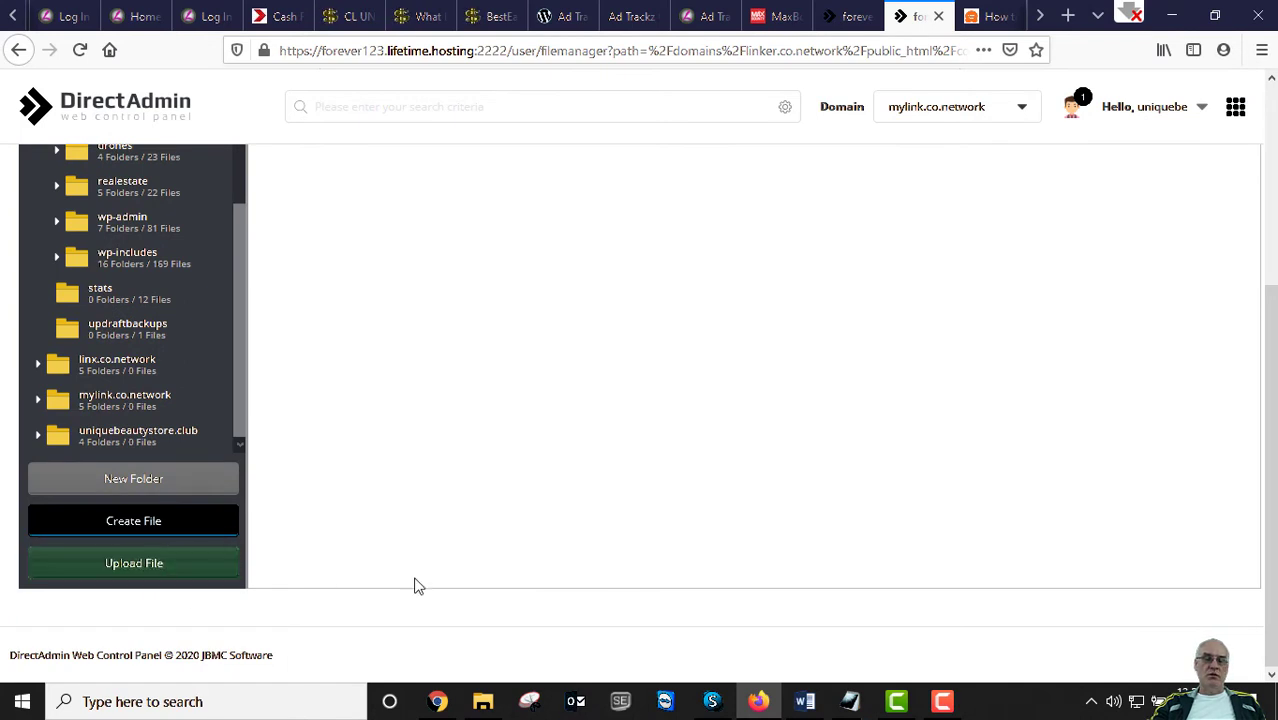
{"action": "right_click", "coordinate": [365, 354]}
{"action": "left_click", "coordinate": [268, 384]}
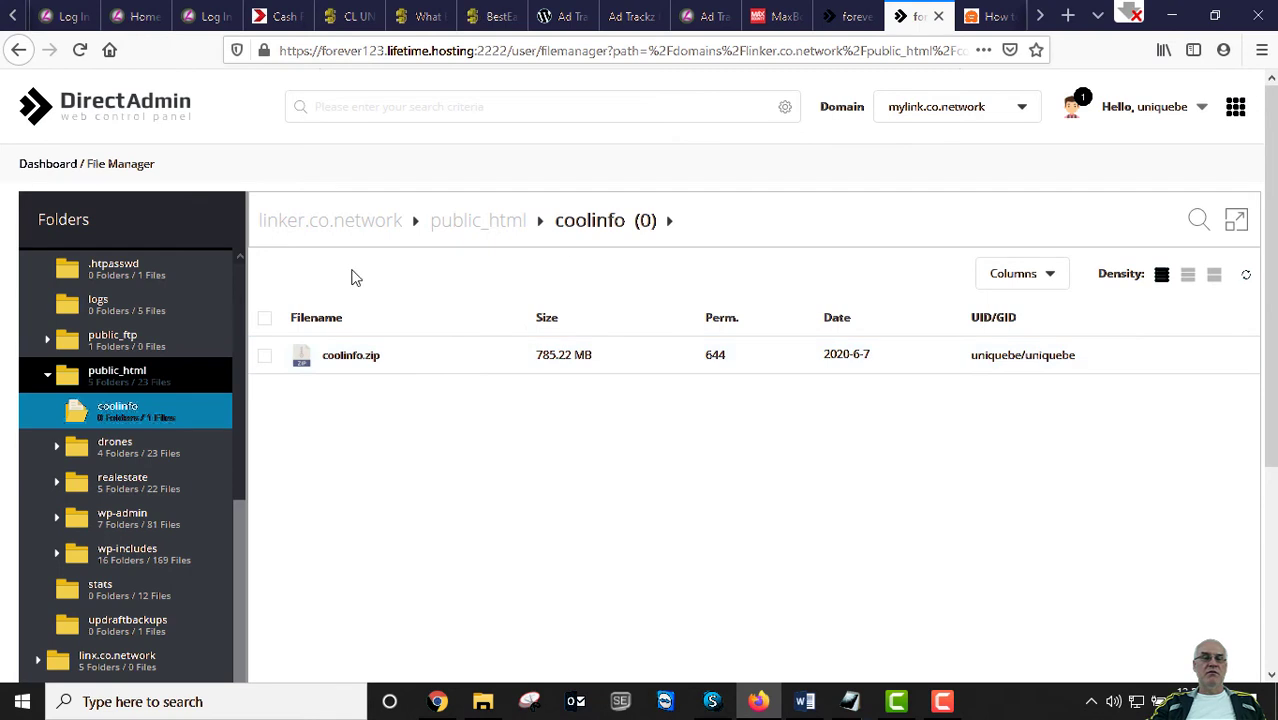
{"action": "right_click", "coordinate": [340, 366]}
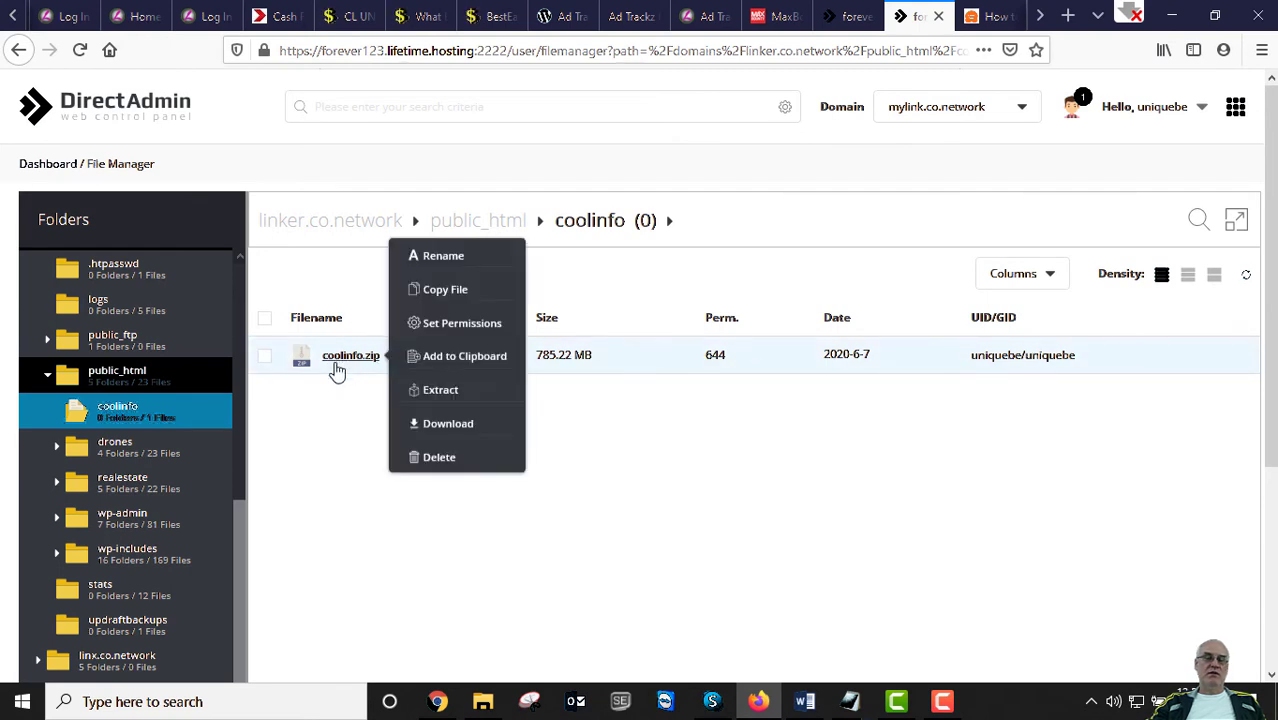
{"action": "left_click", "coordinate": [718, 343]}
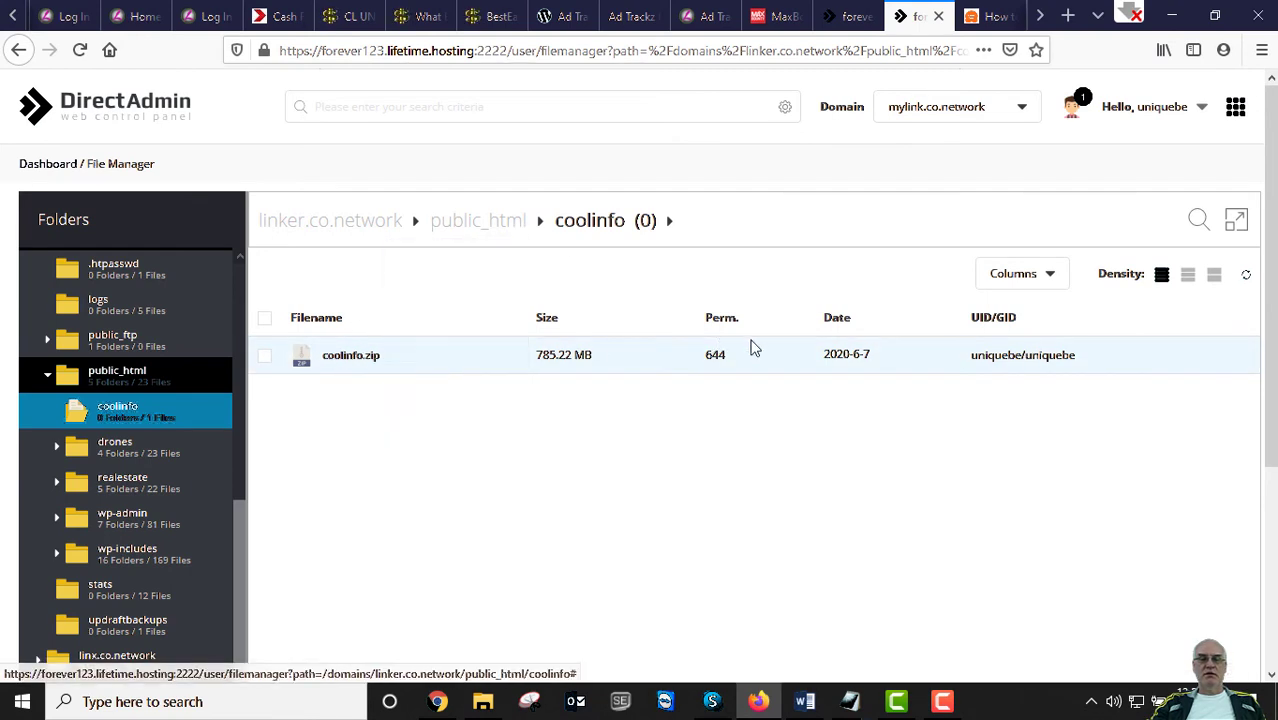
Extract coolinfo.zip into /domains/linker.co.network/public_html/coolinfo/ and dismiss the completion notice
{"action": "right_click", "coordinate": [330, 362]}
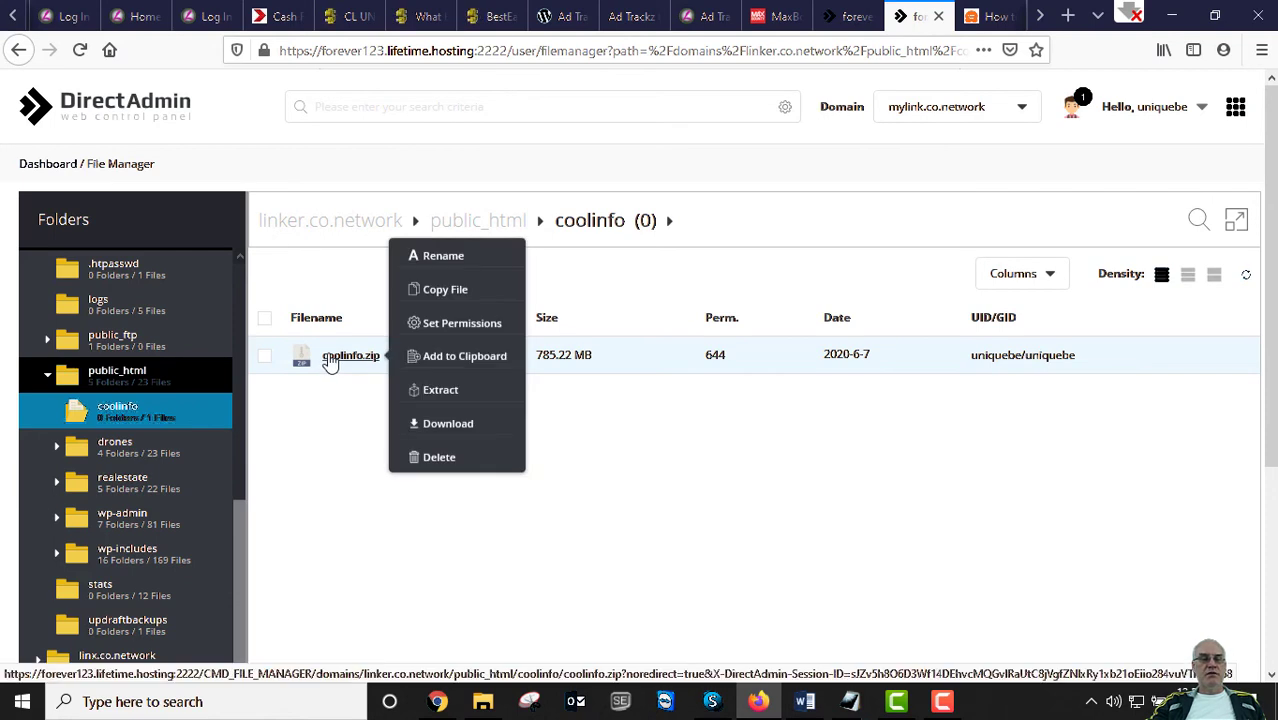
{"action": "left_click", "coordinate": [347, 380]}
{"action": "right_click", "coordinate": [351, 362]}
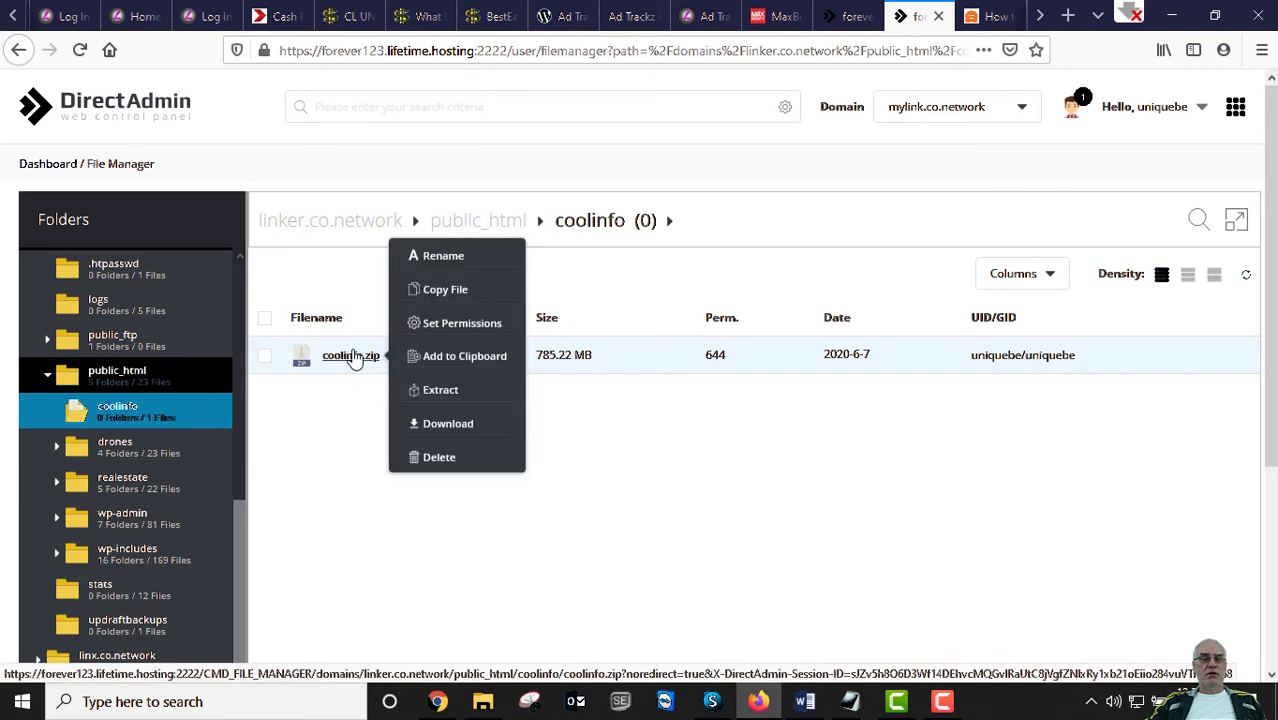
{"action": "left_click", "coordinate": [451, 392]}
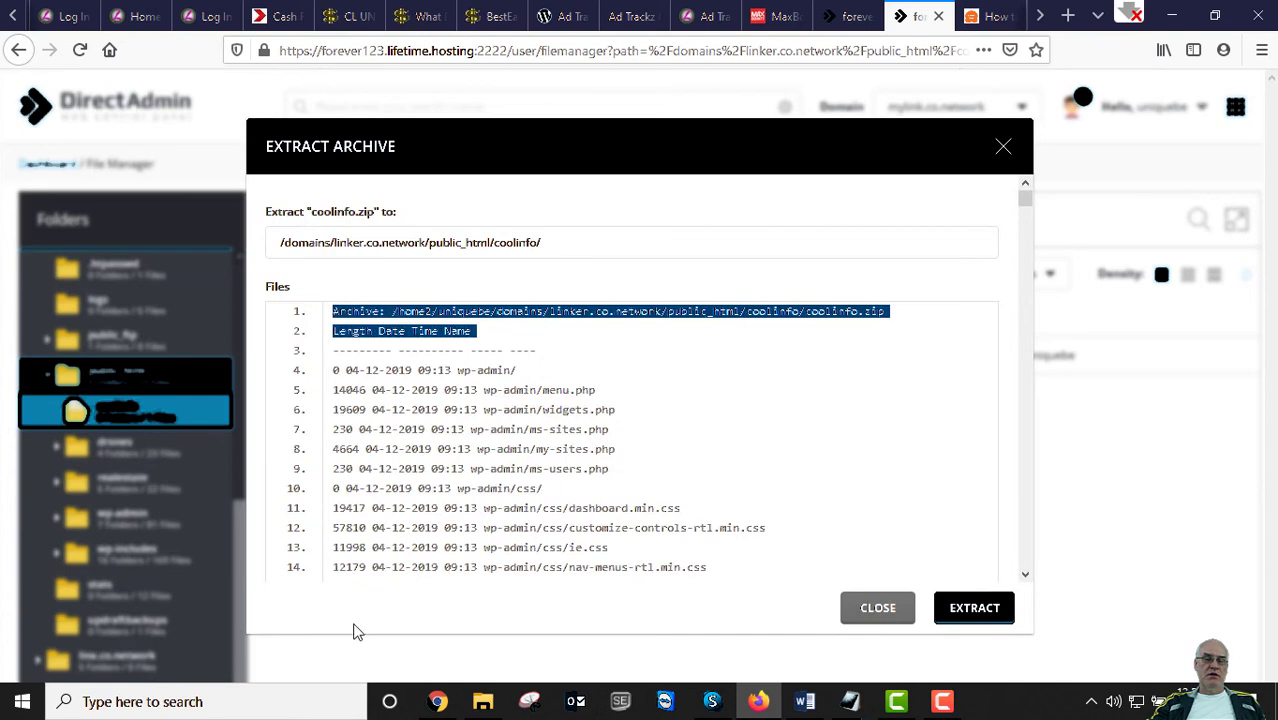
{"action": "left_click", "coordinate": [965, 609]}
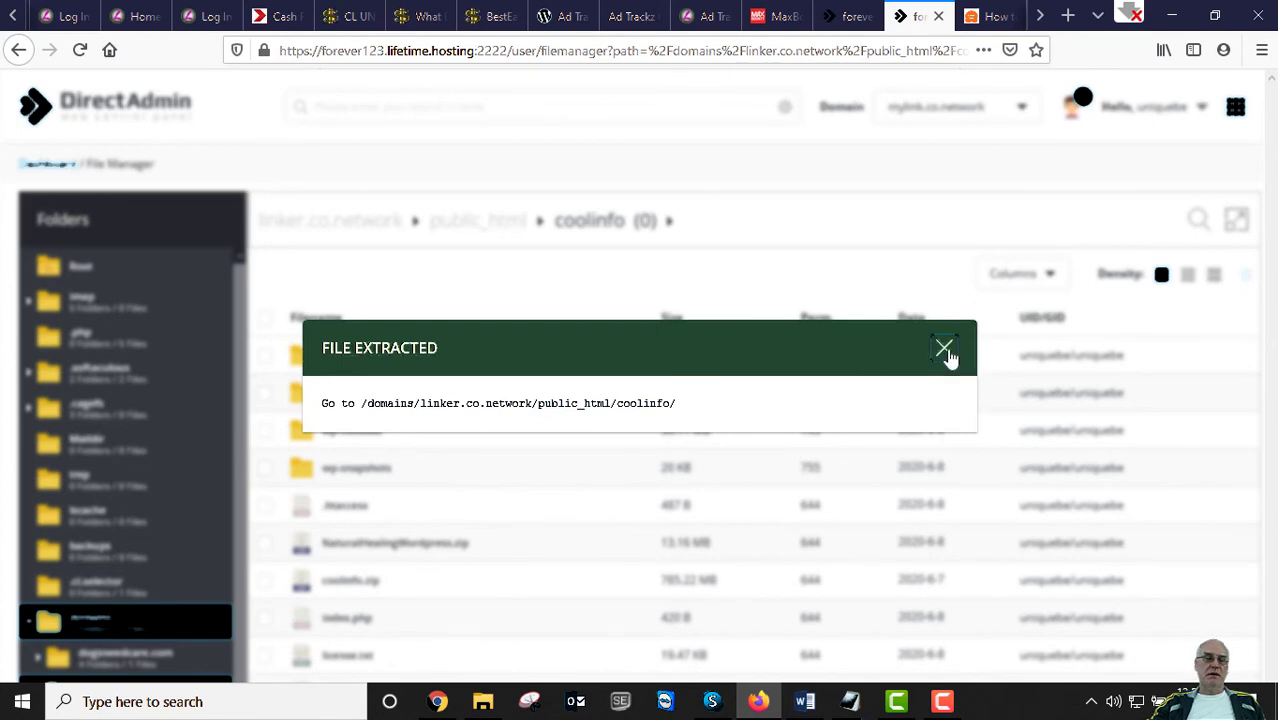
{"action": "left_click", "coordinate": [945, 351]}
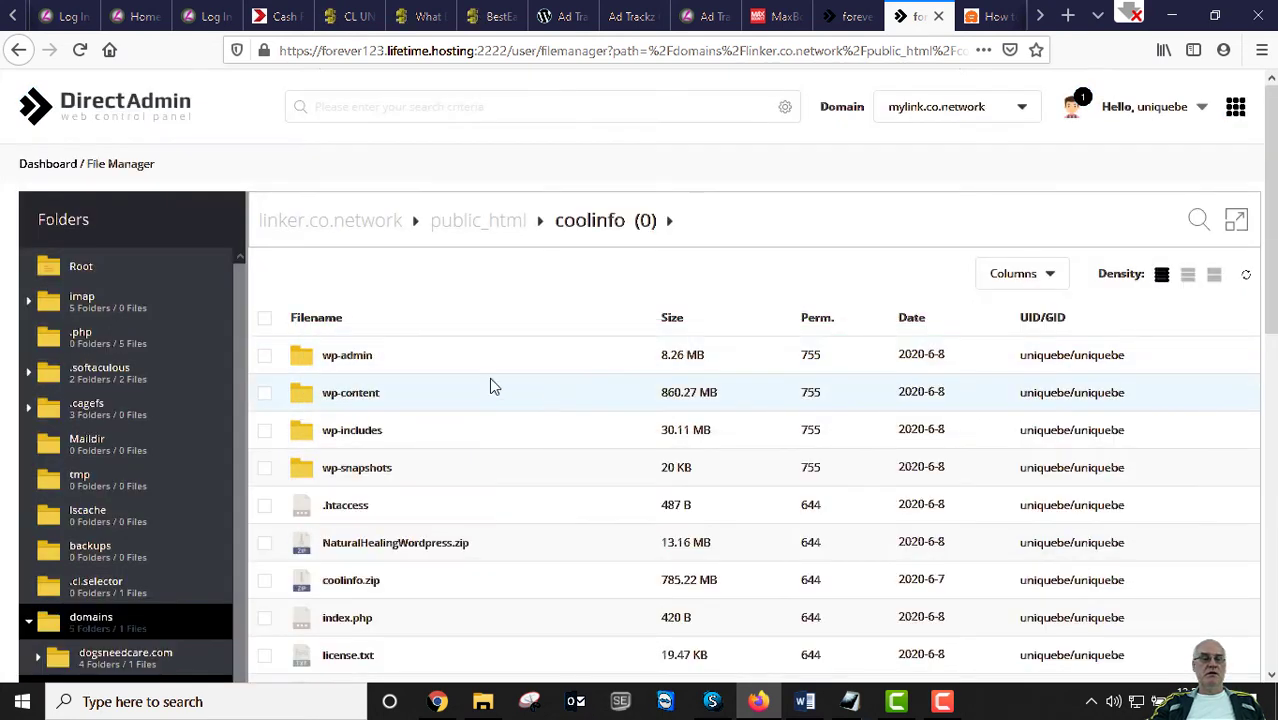
Examine the extracted WordPress folders and files in the coolinfo folder
{"action": "scroll", "coordinate": [489, 386], "scroll_direction": "down", "scroll_amount": 7}
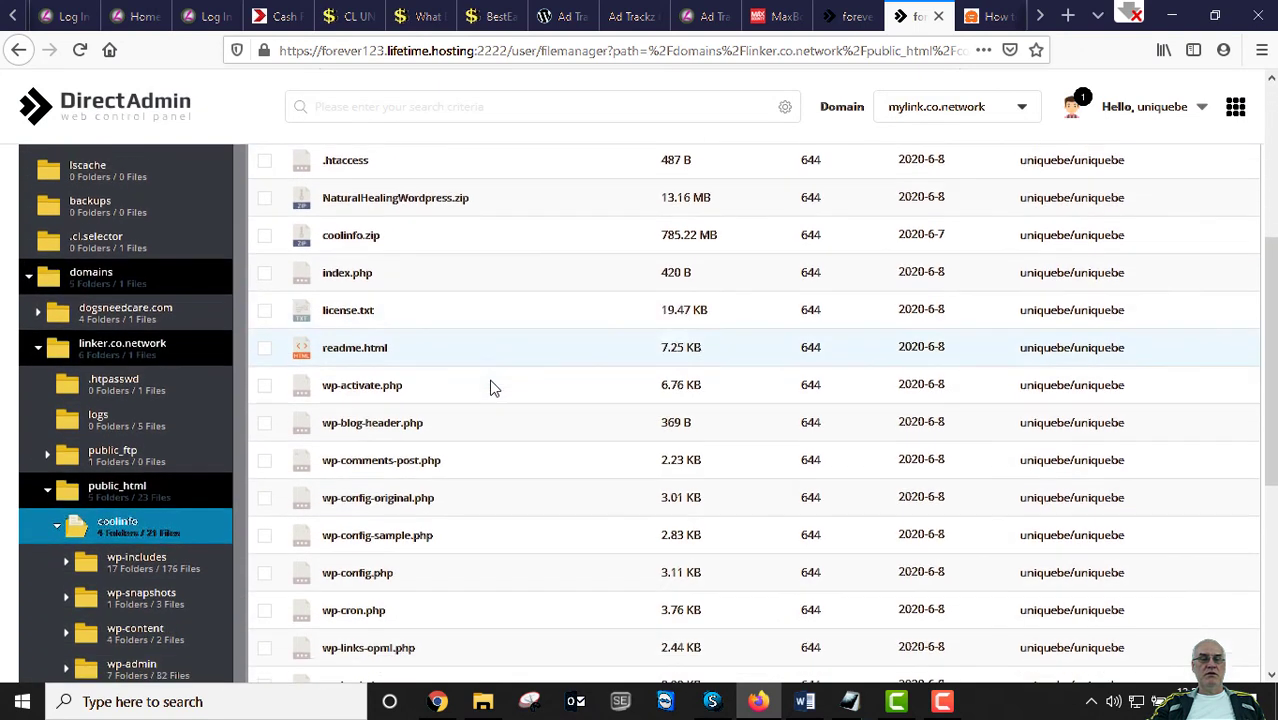
{"action": "scroll", "coordinate": [489, 386], "scroll_direction": "up", "scroll_amount": 8}
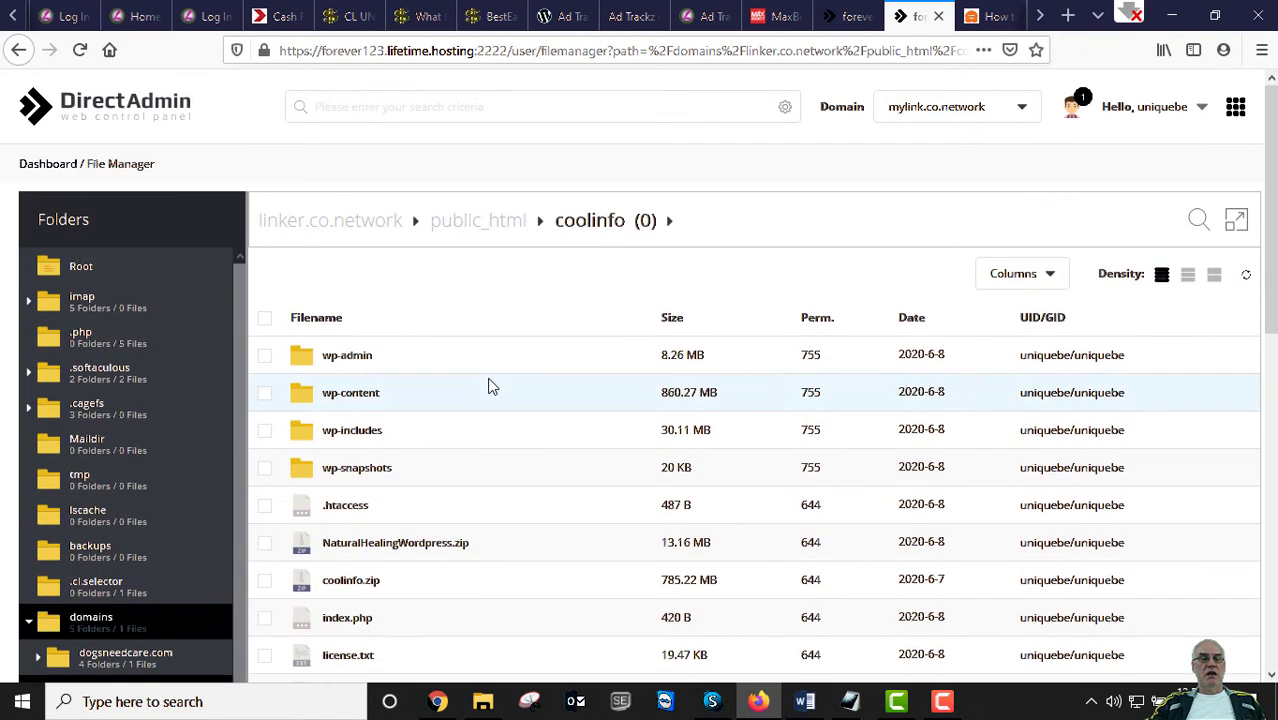
{"action": "scroll", "coordinate": [489, 386], "scroll_direction": "down", "scroll_amount": 2}
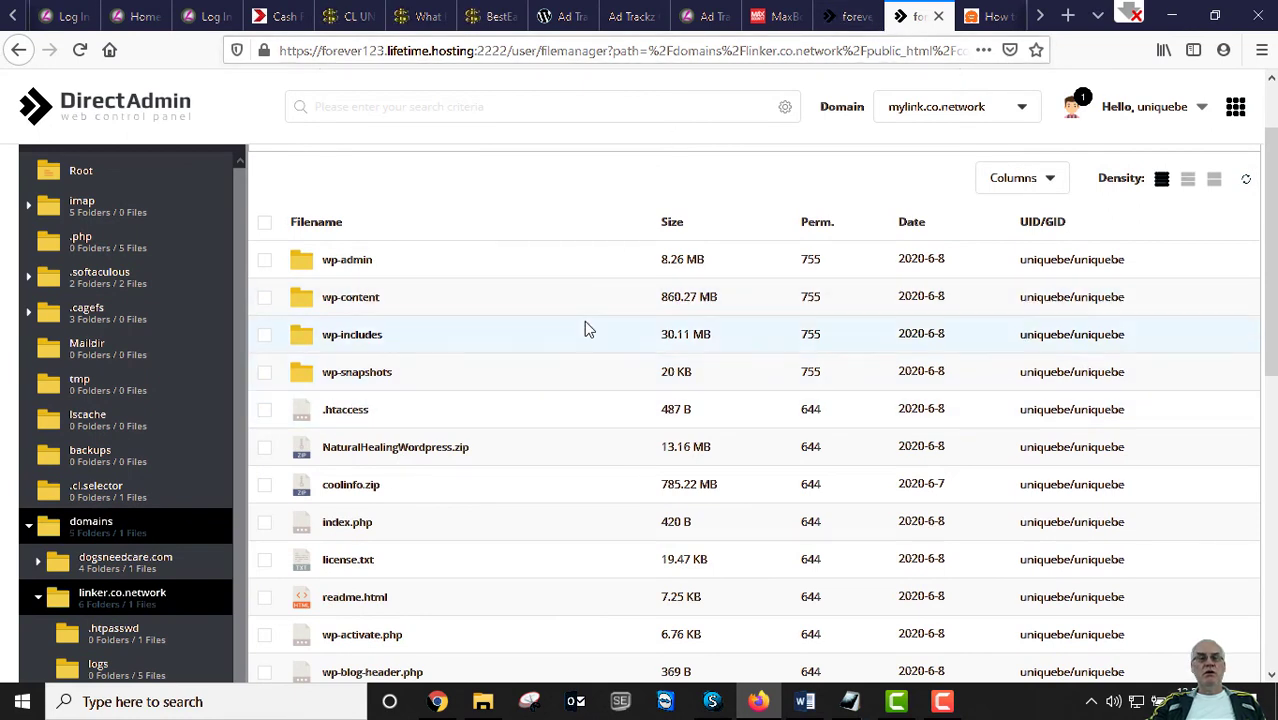
{"action": "left_click", "coordinate": [845, 18]}
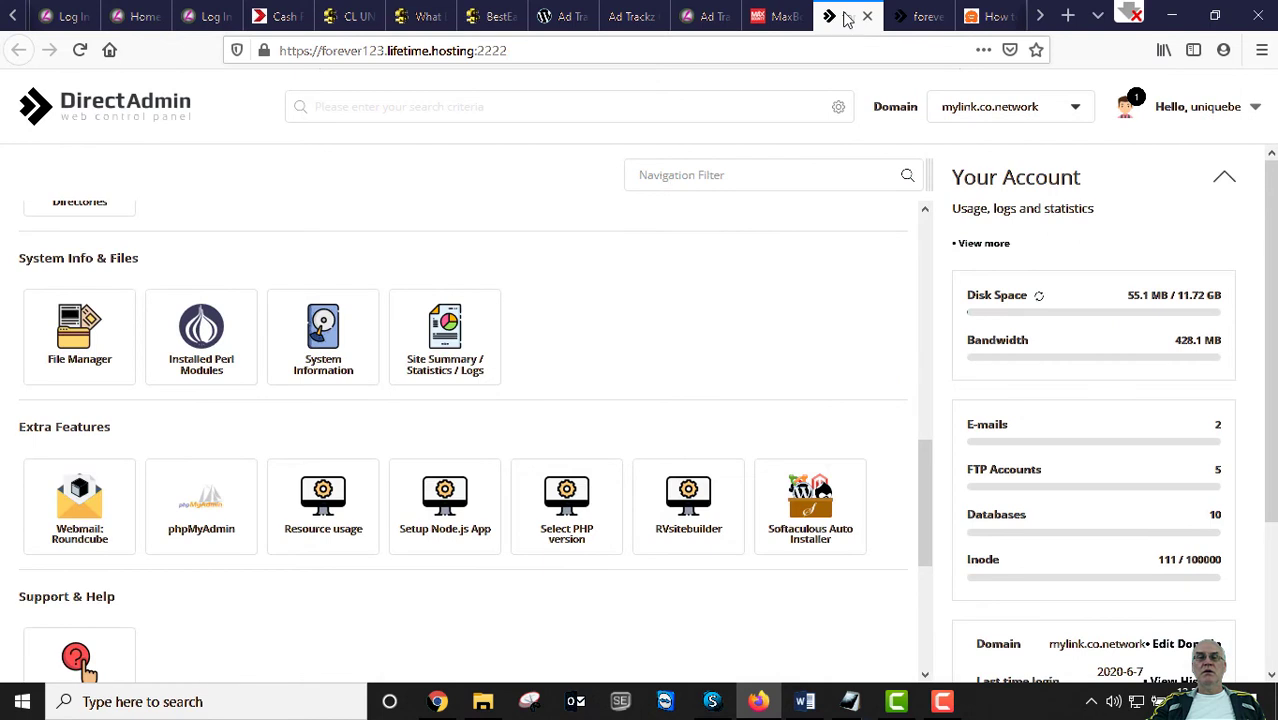
{"action": "left_click", "coordinate": [920, 18]}
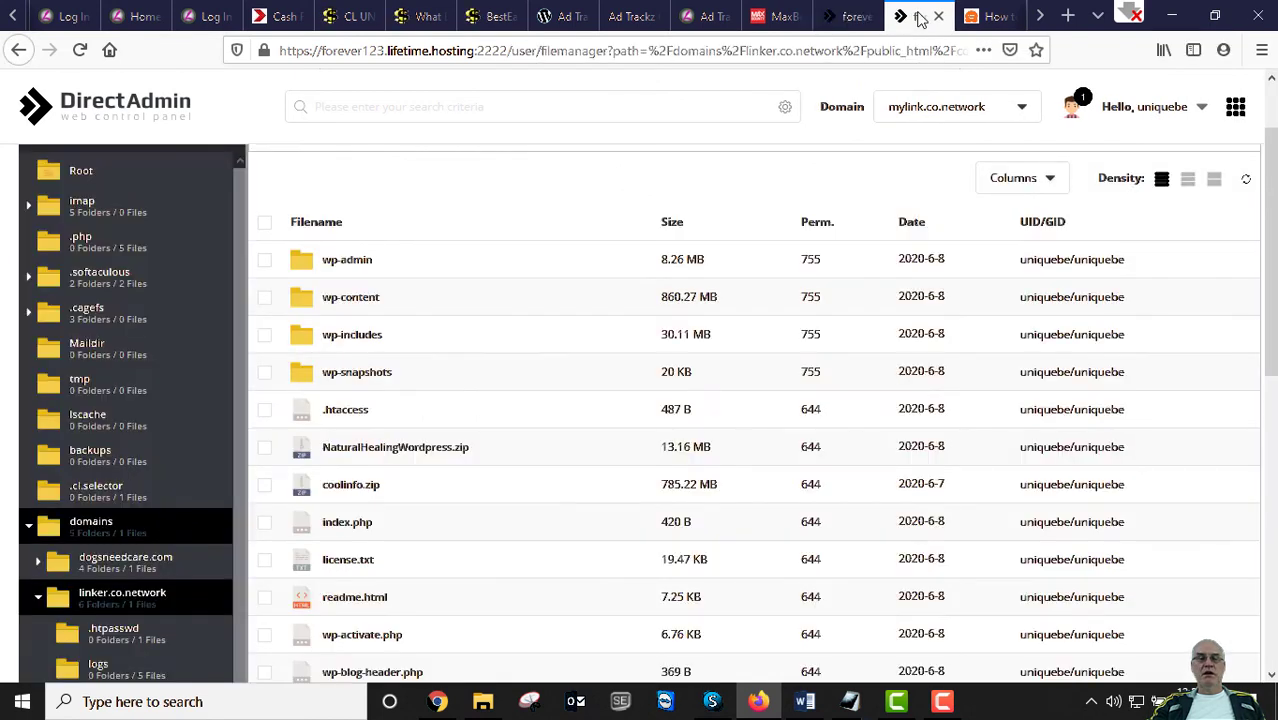
Return to the DirectAdmin dashboard tab and locate MySQL Management under Account Manager
{"action": "left_click", "coordinate": [829, 18]}
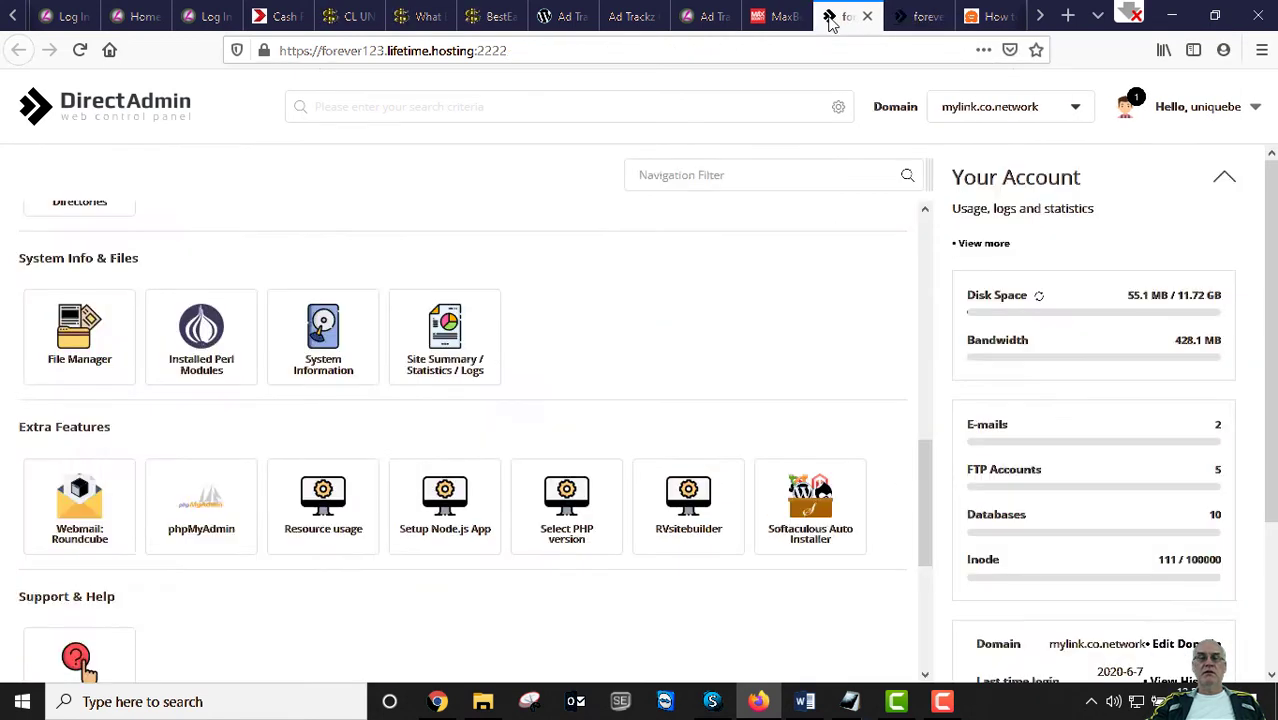
{"action": "scroll", "coordinate": [222, 393], "scroll_direction": "down", "scroll_amount": 3}
{"action": "scroll", "coordinate": [225, 391], "scroll_direction": "up", "scroll_amount": 8}
{"action": "scroll", "coordinate": [228, 390], "scroll_direction": "up", "scroll_amount": 2}
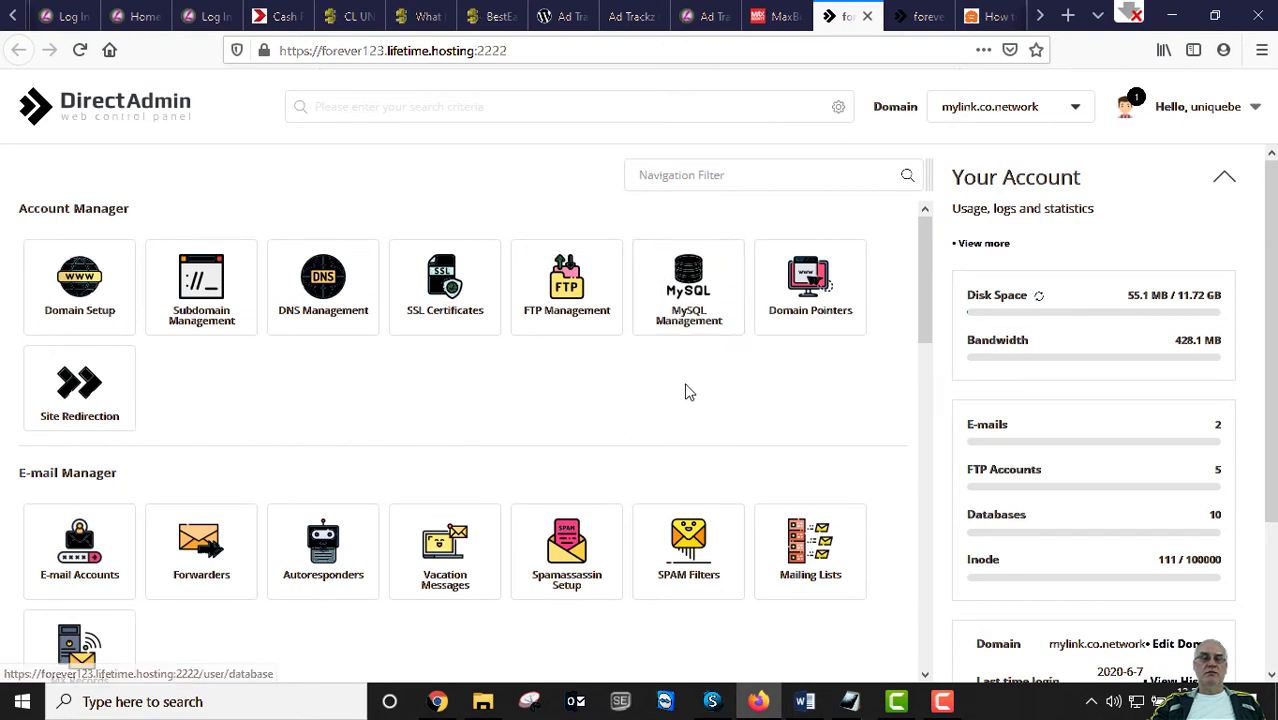
Switch to Chrome, find MySQL Databases in cPanel's Databases section for comparison, and return to DirectAdmin in Firefox
{"action": "left_click", "coordinate": [438, 703]}
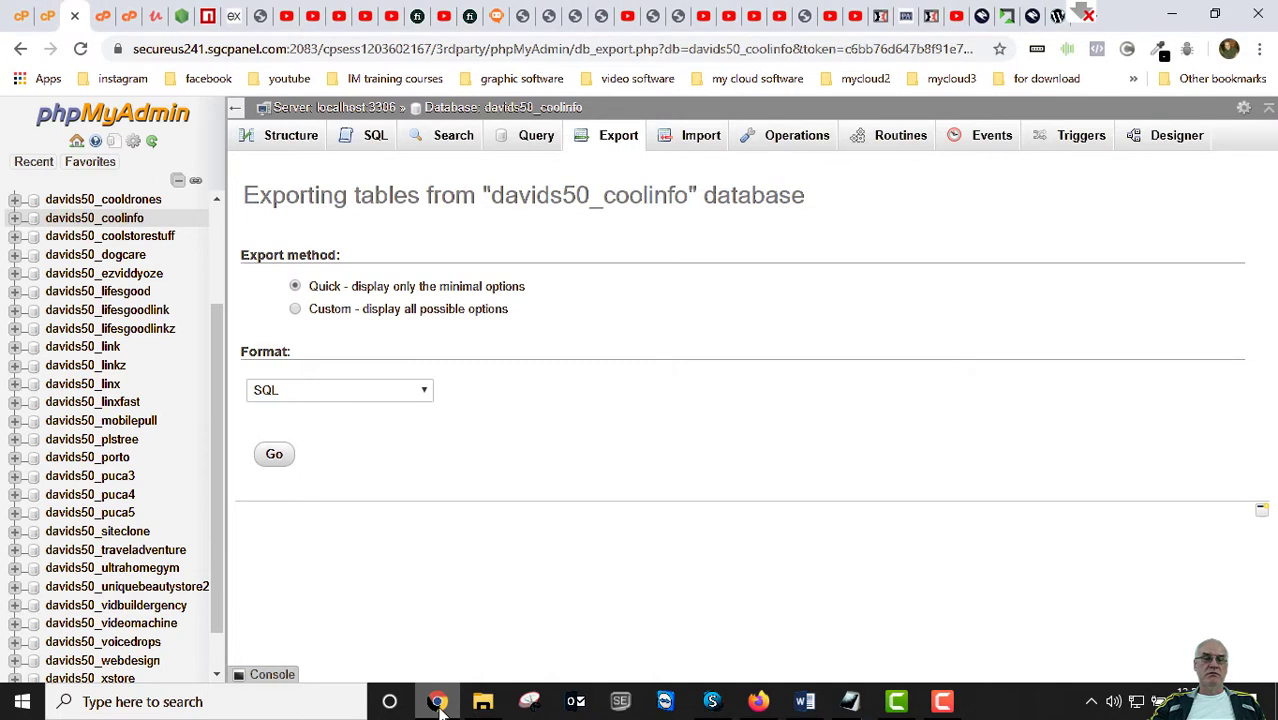
{"action": "left_click", "coordinate": [45, 16]}
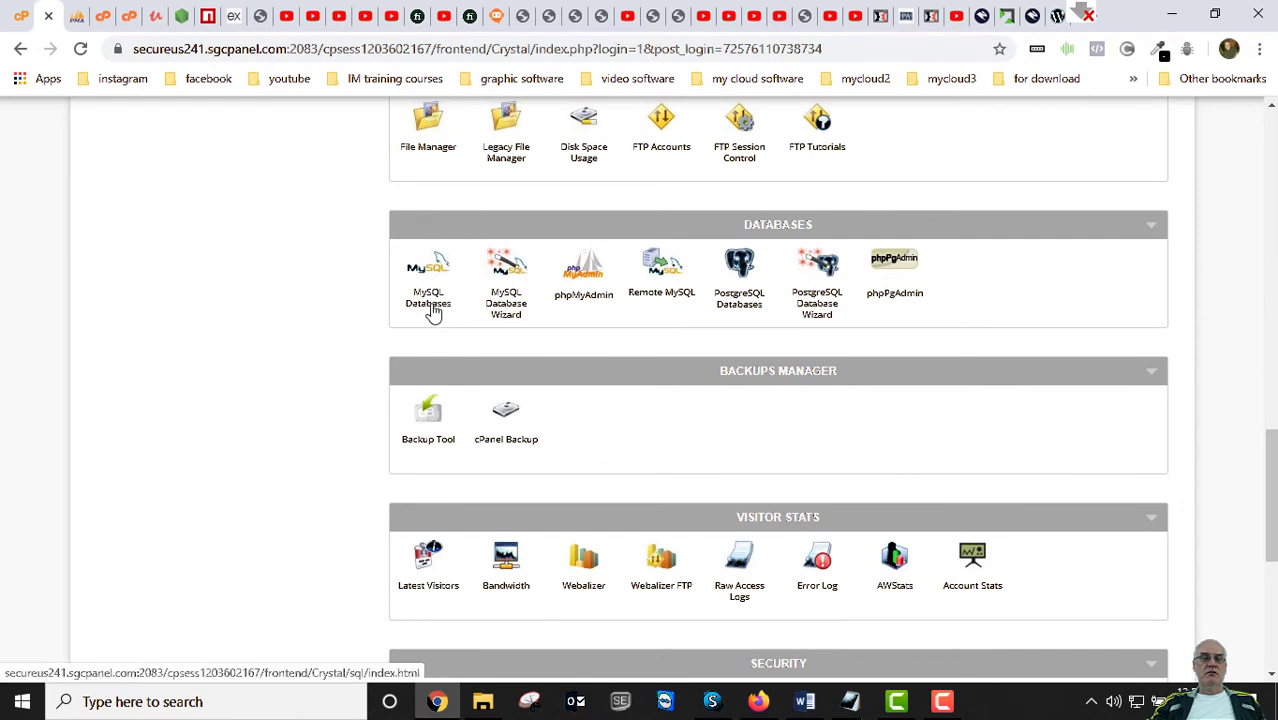
{"action": "left_click", "coordinate": [759, 703]}
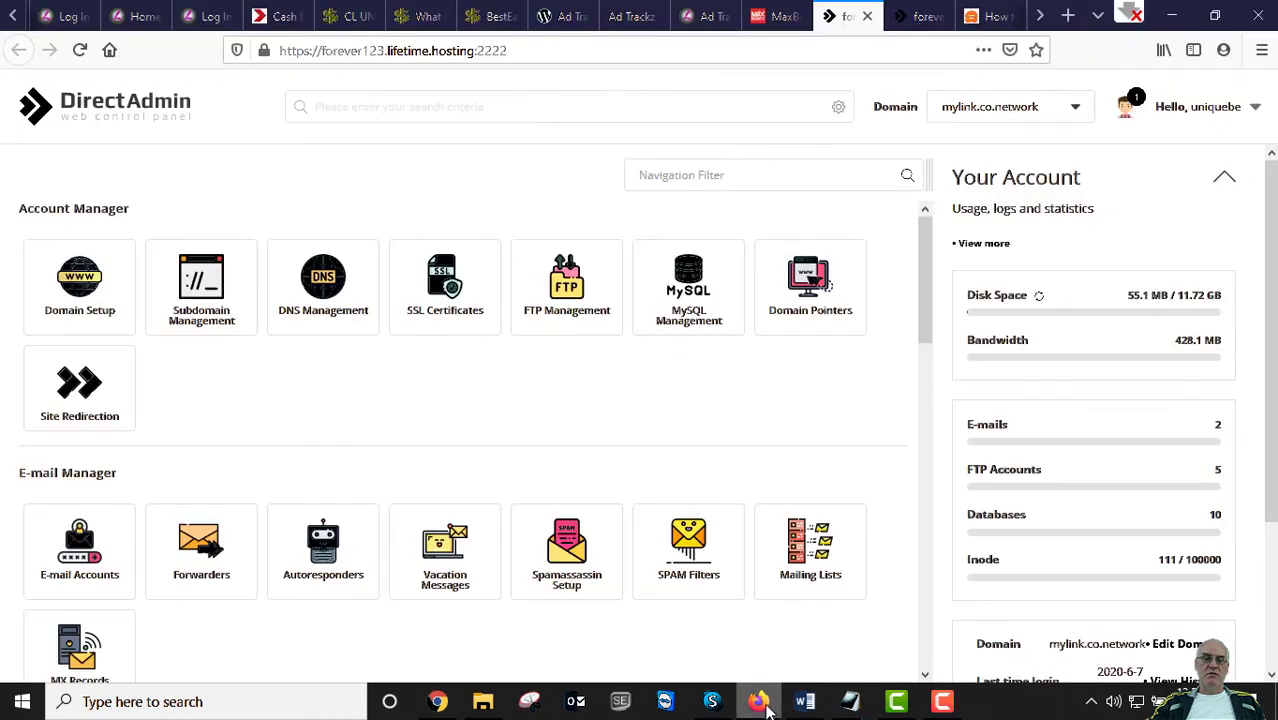
Open MySQL Management in a separate browser tab, switch to it and look through the list of databases
{"action": "right_click", "coordinate": [703, 287]}
{"action": "left_click", "coordinate": [715, 289]}
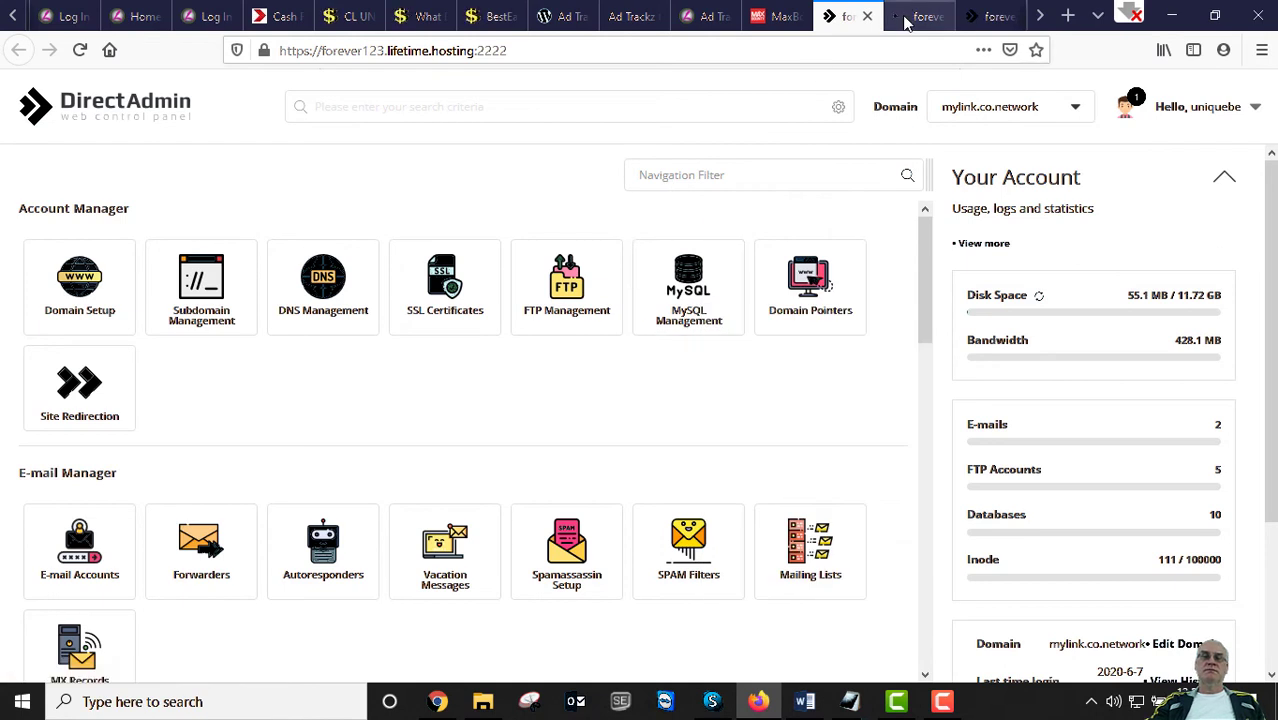
{"action": "left_click", "coordinate": [905, 22]}
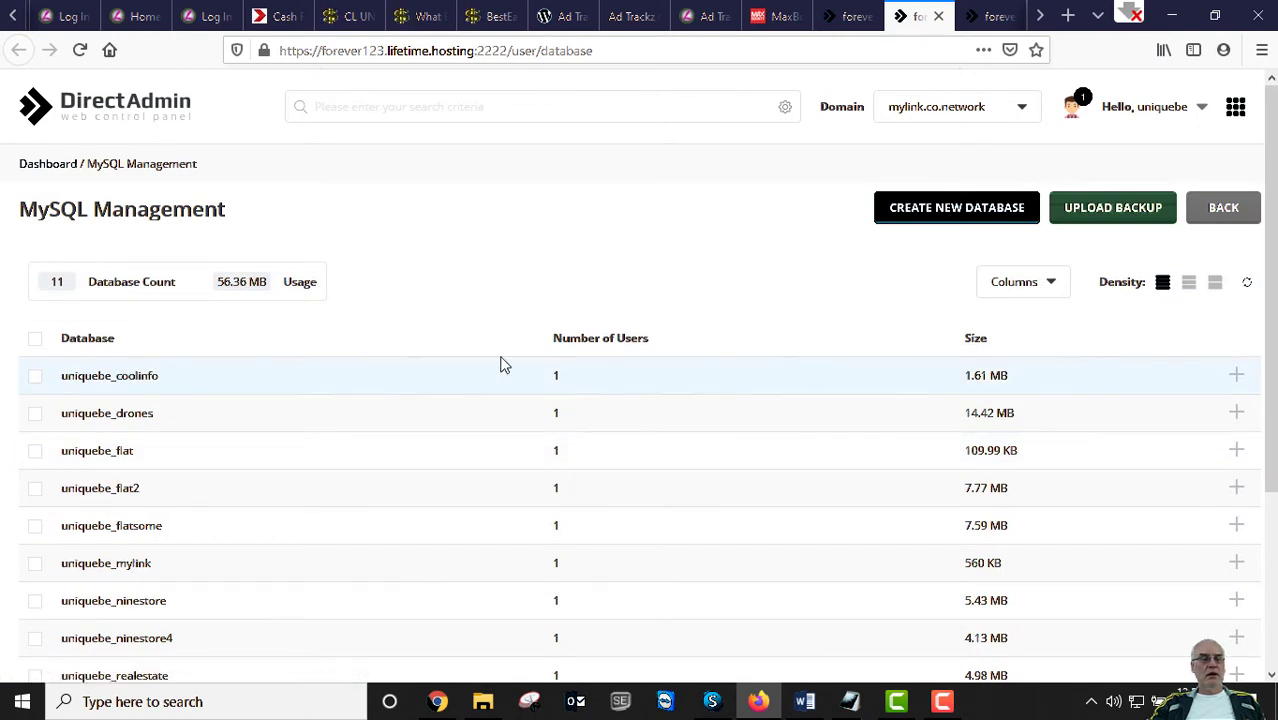
{"action": "scroll", "coordinate": [430, 365], "scroll_direction": "down", "scroll_amount": 1}
{"action": "scroll", "coordinate": [420, 365], "scroll_direction": "down", "scroll_amount": 1}
{"action": "scroll", "coordinate": [413, 365], "scroll_direction": "up", "scroll_amount": 2}
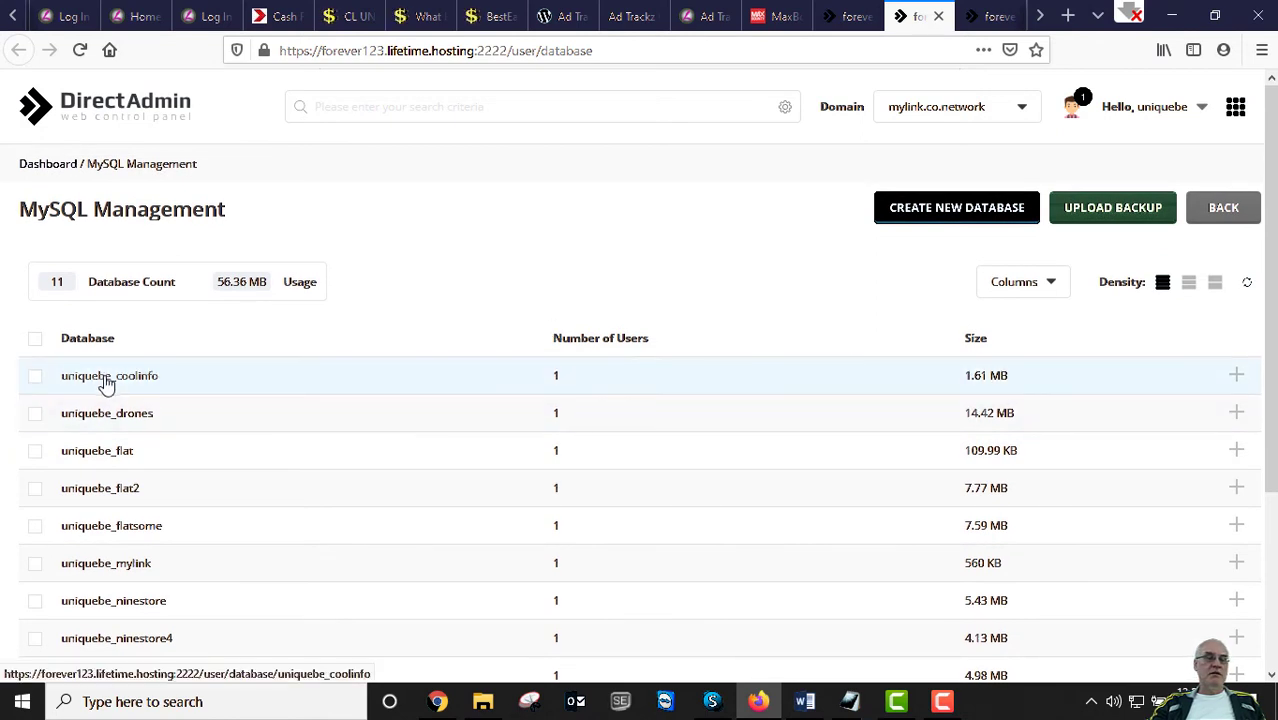
Delete the existing uniquebe_coolinfo database and confirm the deletion
{"action": "left_click", "coordinate": [36, 378]}
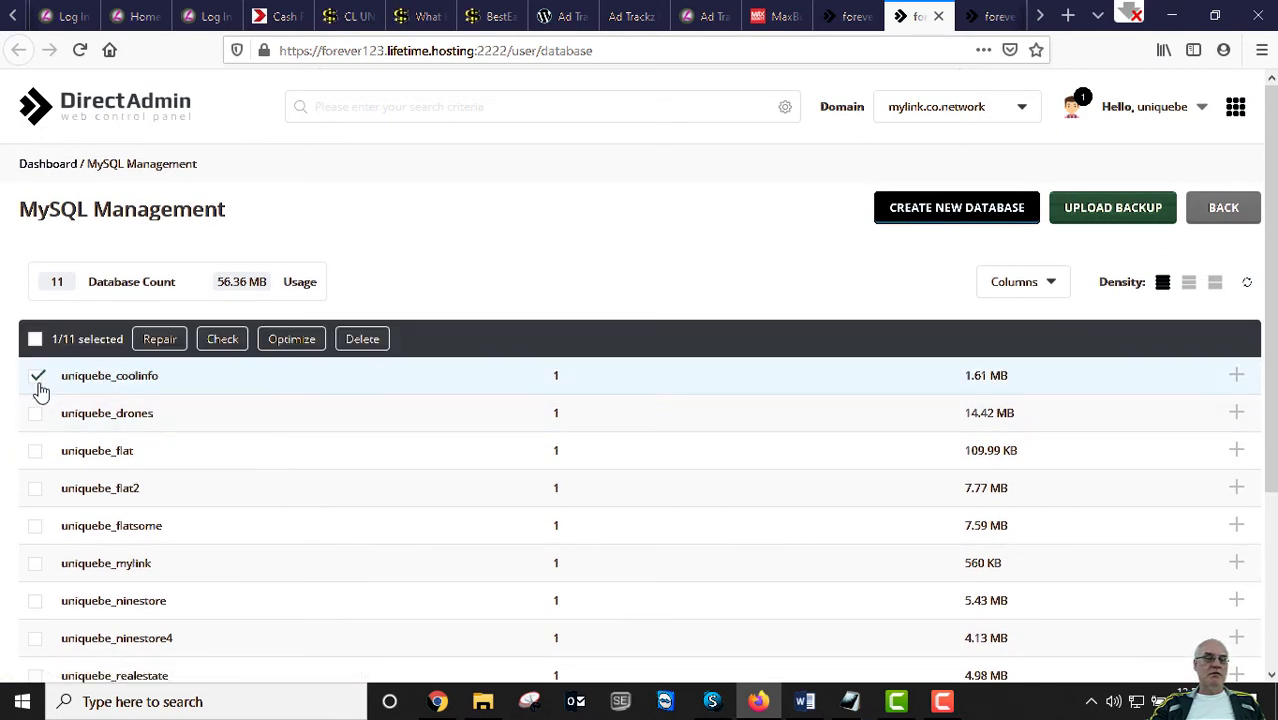
{"action": "left_click", "coordinate": [362, 340]}
{"action": "left_click", "coordinate": [788, 433]}
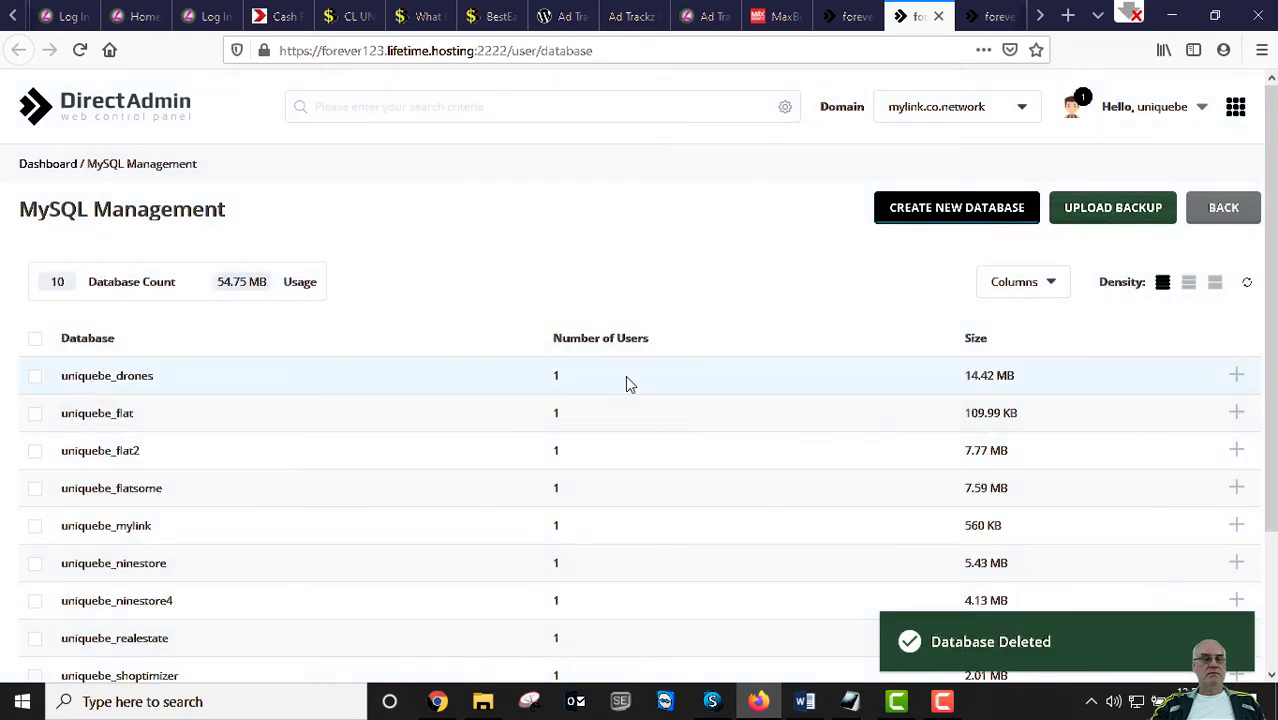
Start a new database named coolinfo after the uniquebe_ prefix, keeping the database user the same as the database name
{"action": "left_click", "coordinate": [966, 217]}
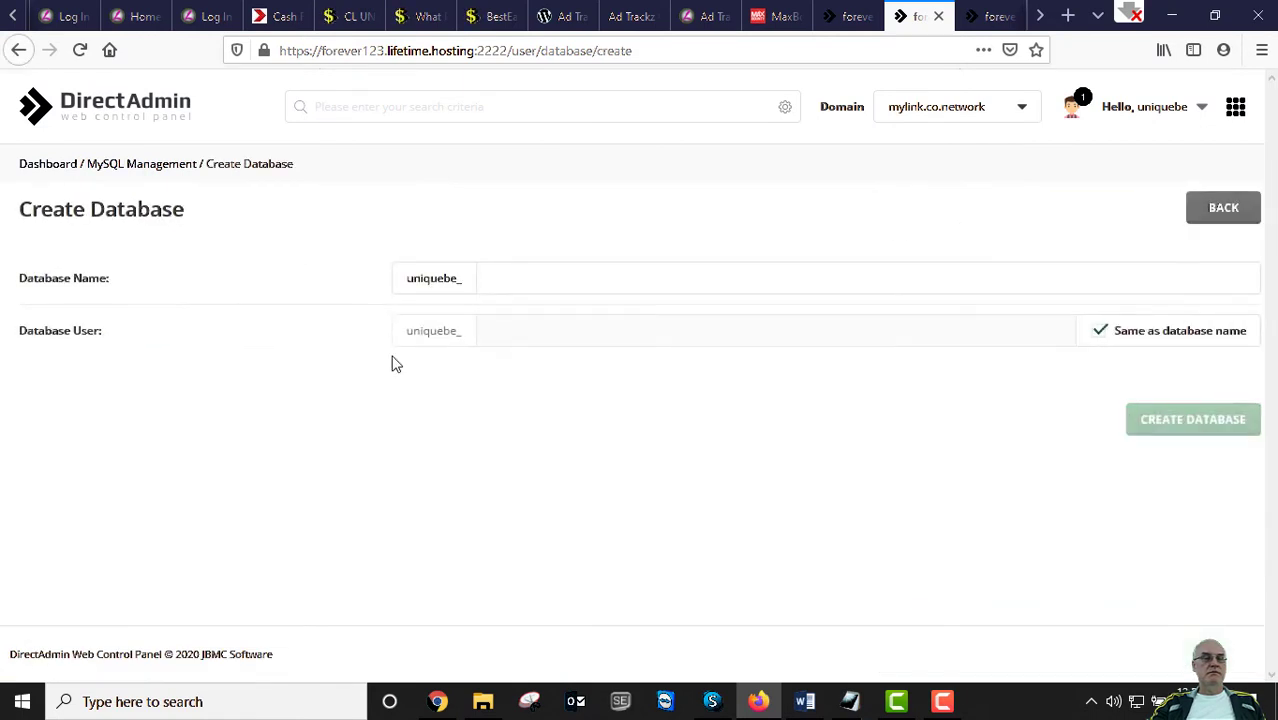
{"action": "left_click", "coordinate": [503, 274]}
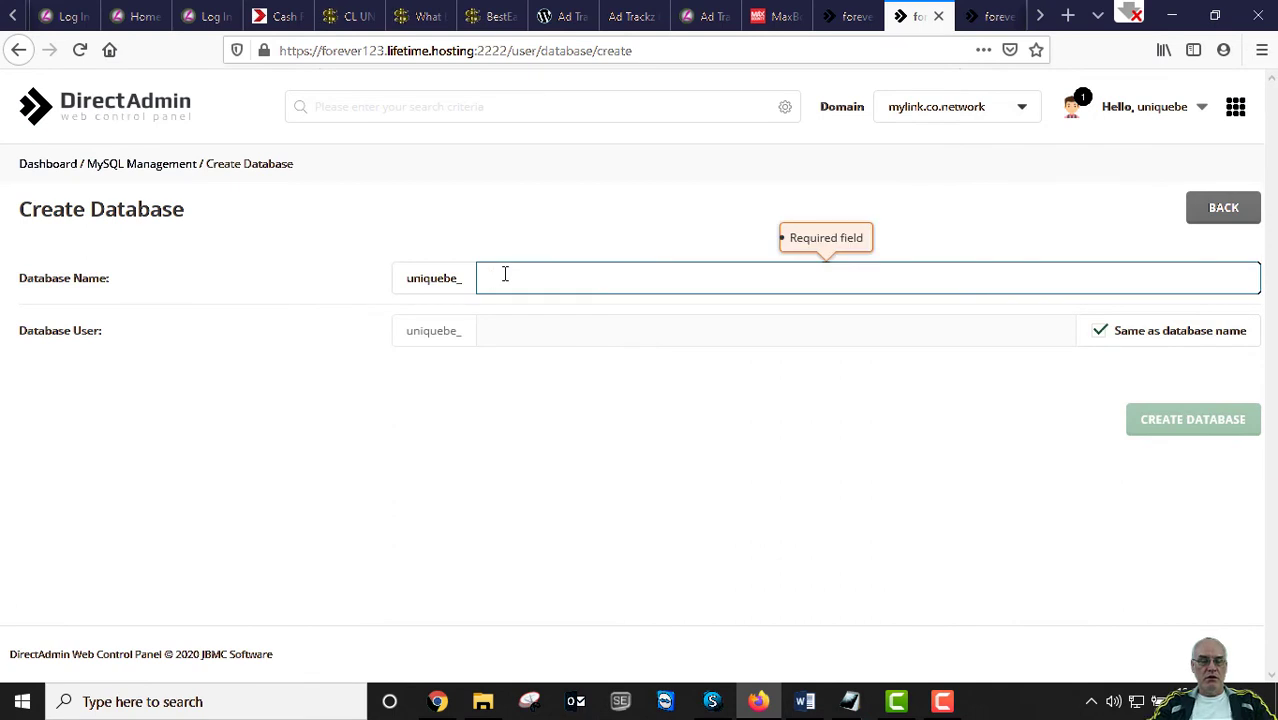
{"action": "type", "text": "cool"}
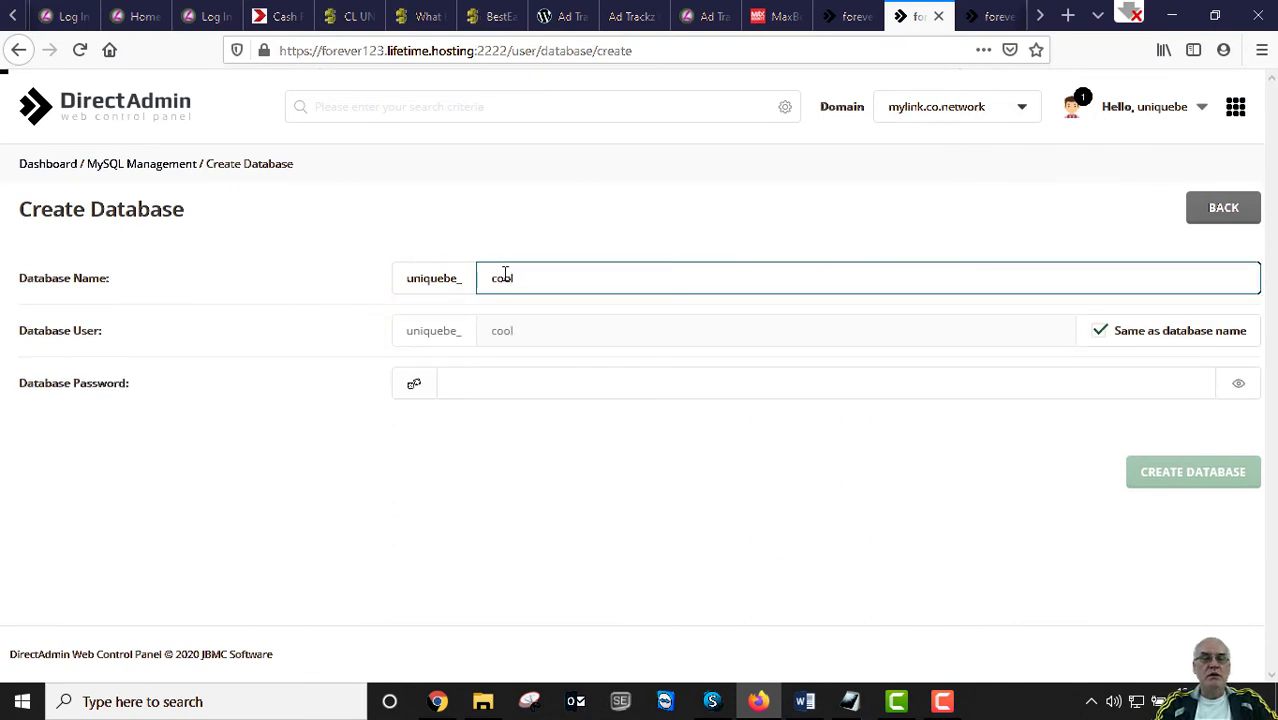
{"action": "type", "text": "info"}
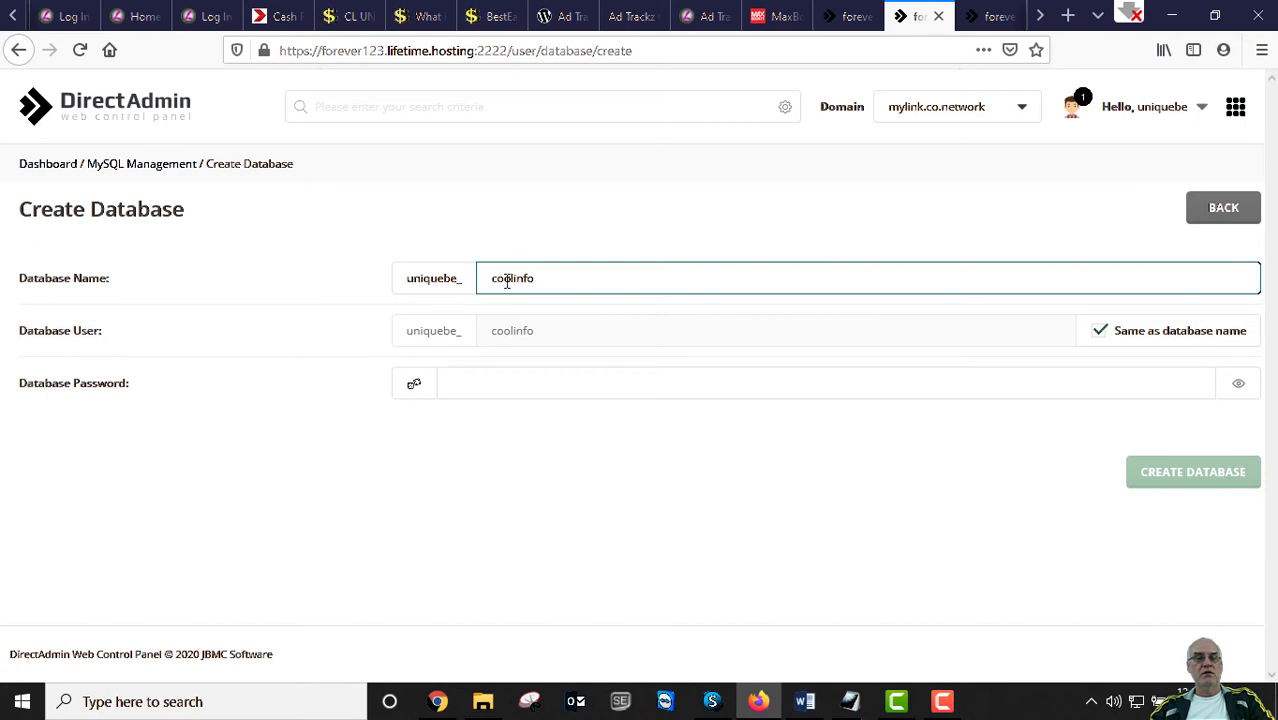
{"action": "left_click", "coordinate": [420, 287]}
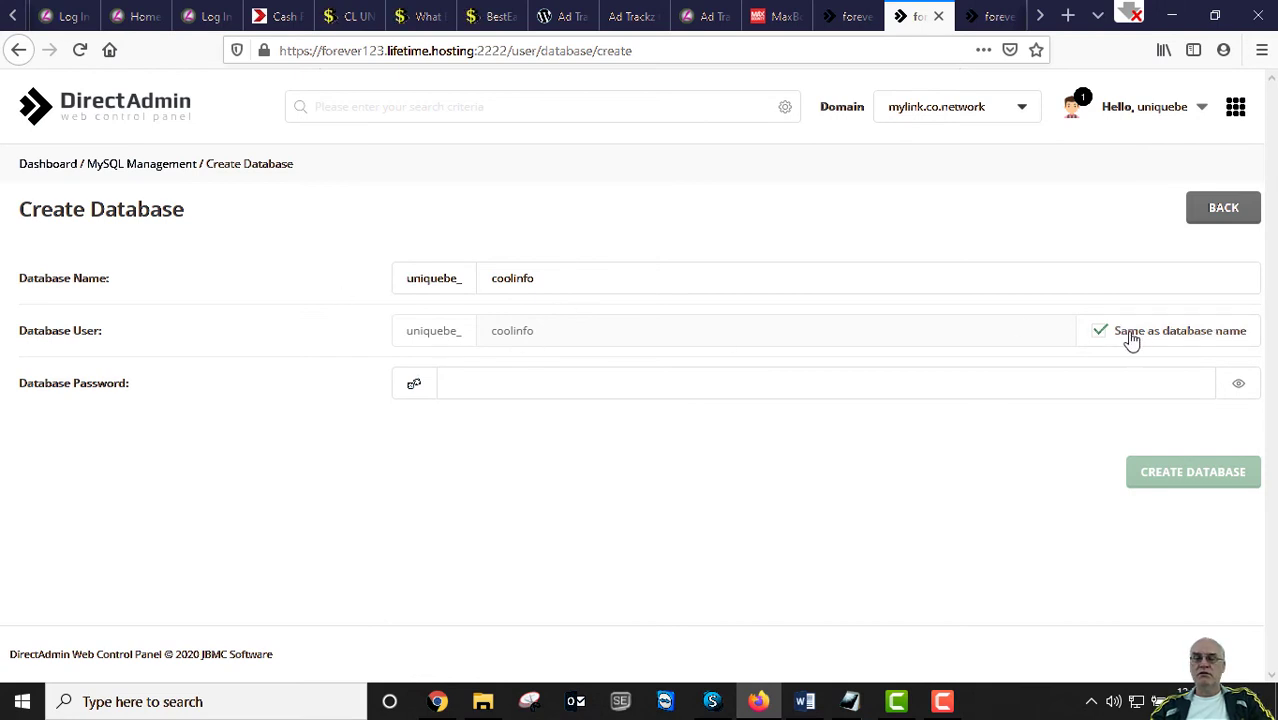
Enter the database password, reveal it to check it, and create the database
{"action": "left_click", "coordinate": [477, 383]}
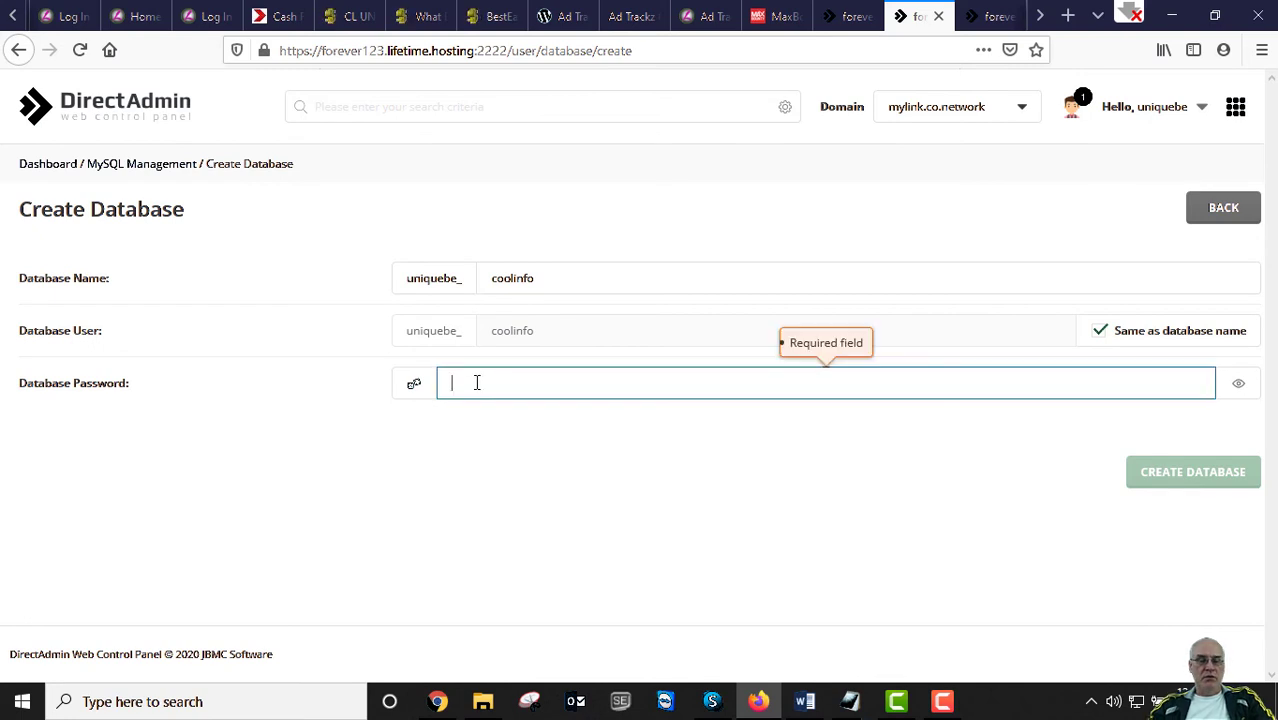
{"action": "type", "text": "•••"}
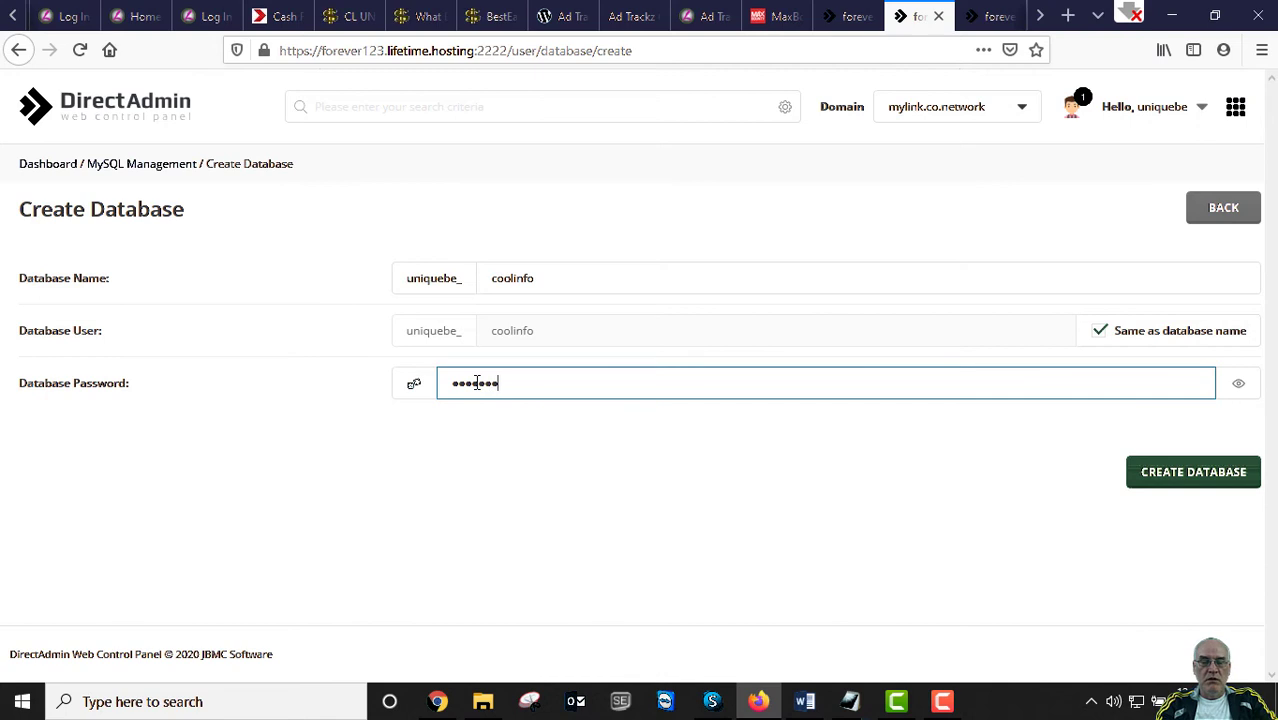
{"action": "left_click", "coordinate": [1238, 383]}
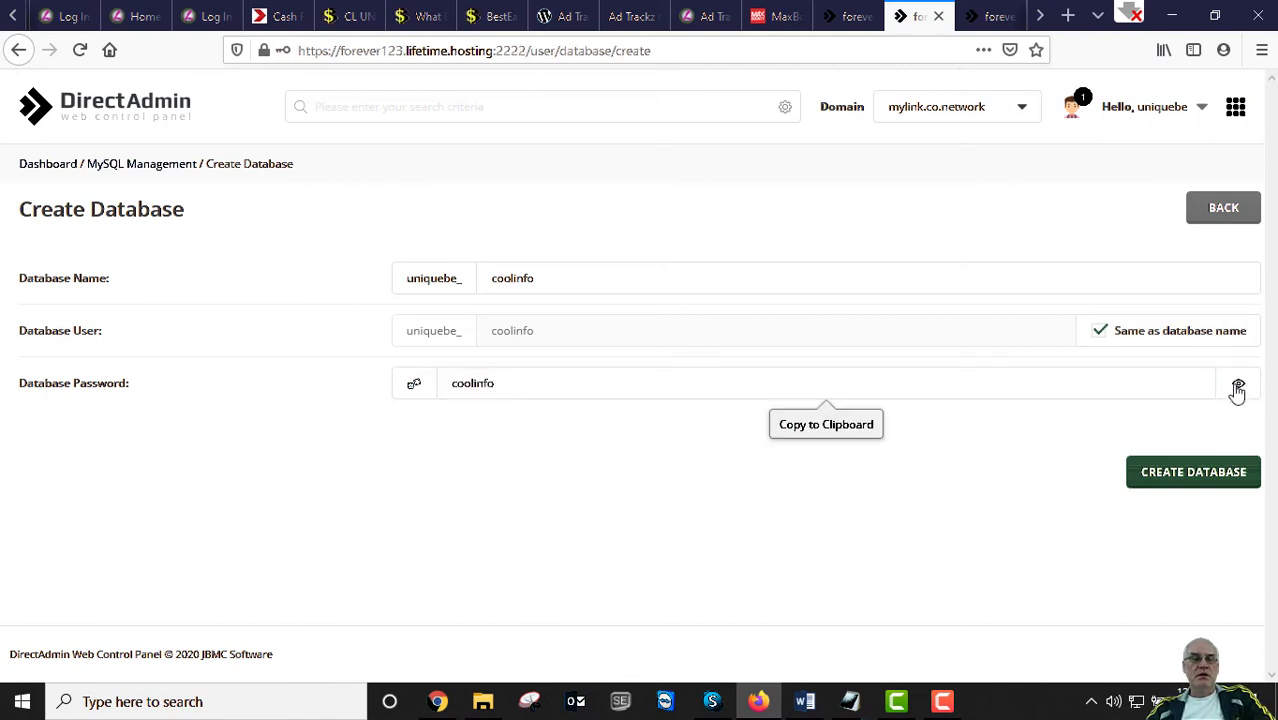
{"action": "left_click", "coordinate": [1222, 478]}
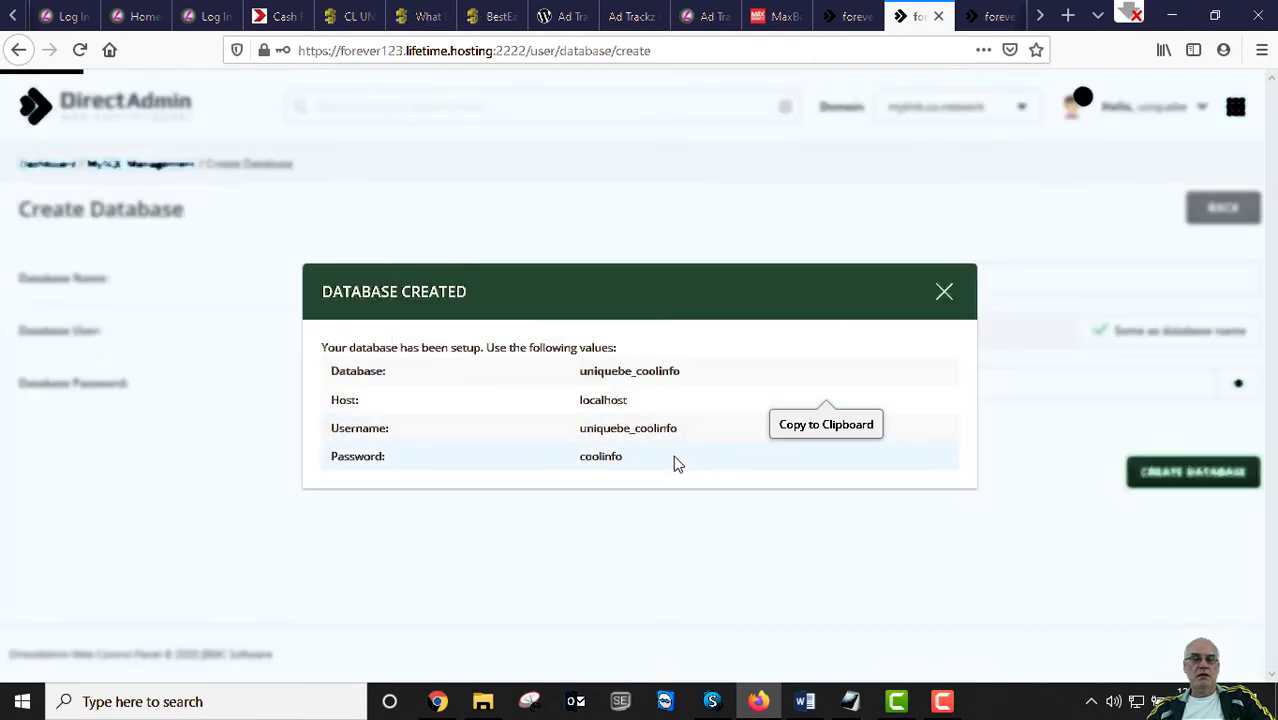
Copy the new database's name, host, username and password details, and dismiss the creation summary
{"action": "left_click", "coordinate": [413, 452]}
{"action": "left_click_drag", "start_coordinate": [413, 452], "coordinate": [331, 372]}
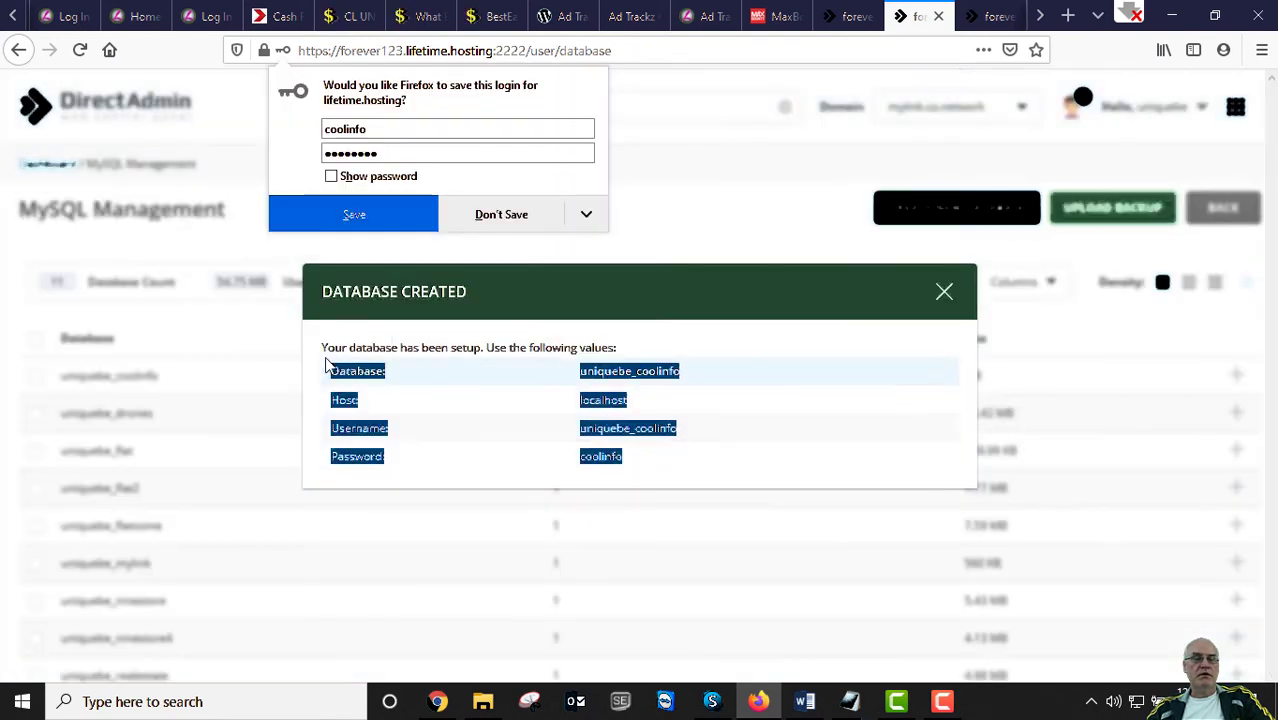
{"action": "right_click", "coordinate": [634, 366]}
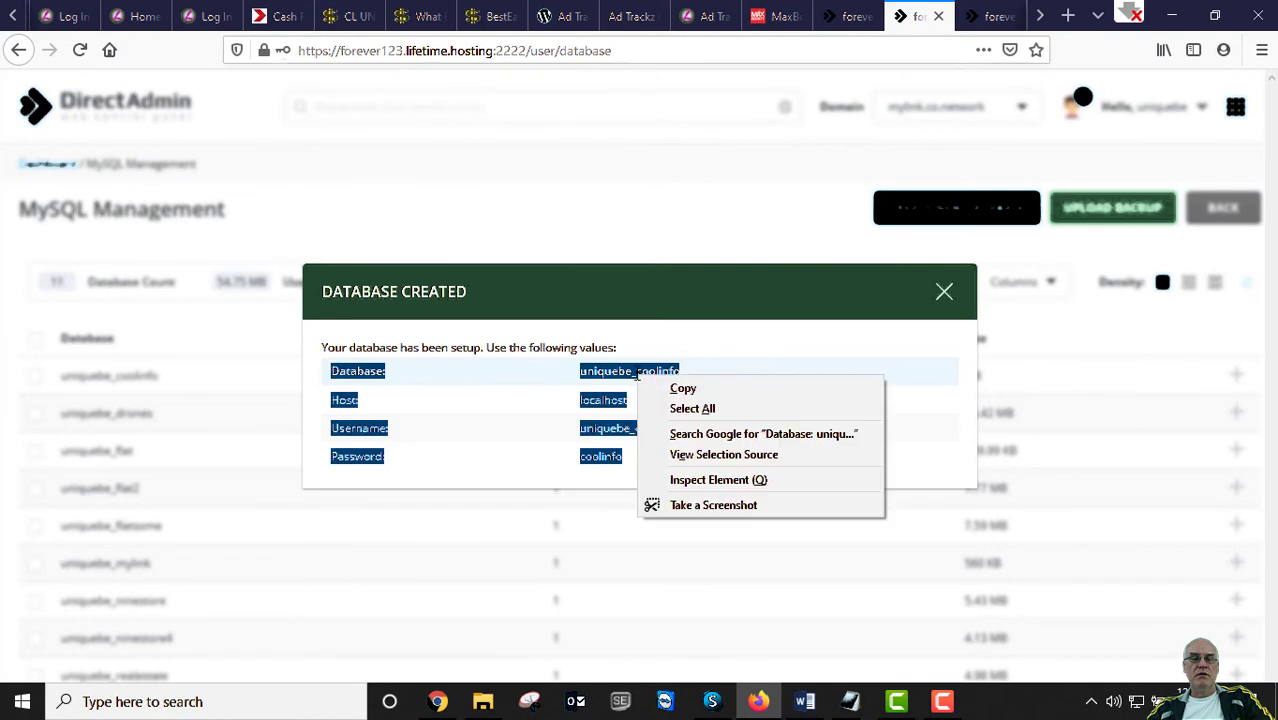
{"action": "left_click", "coordinate": [668, 394]}
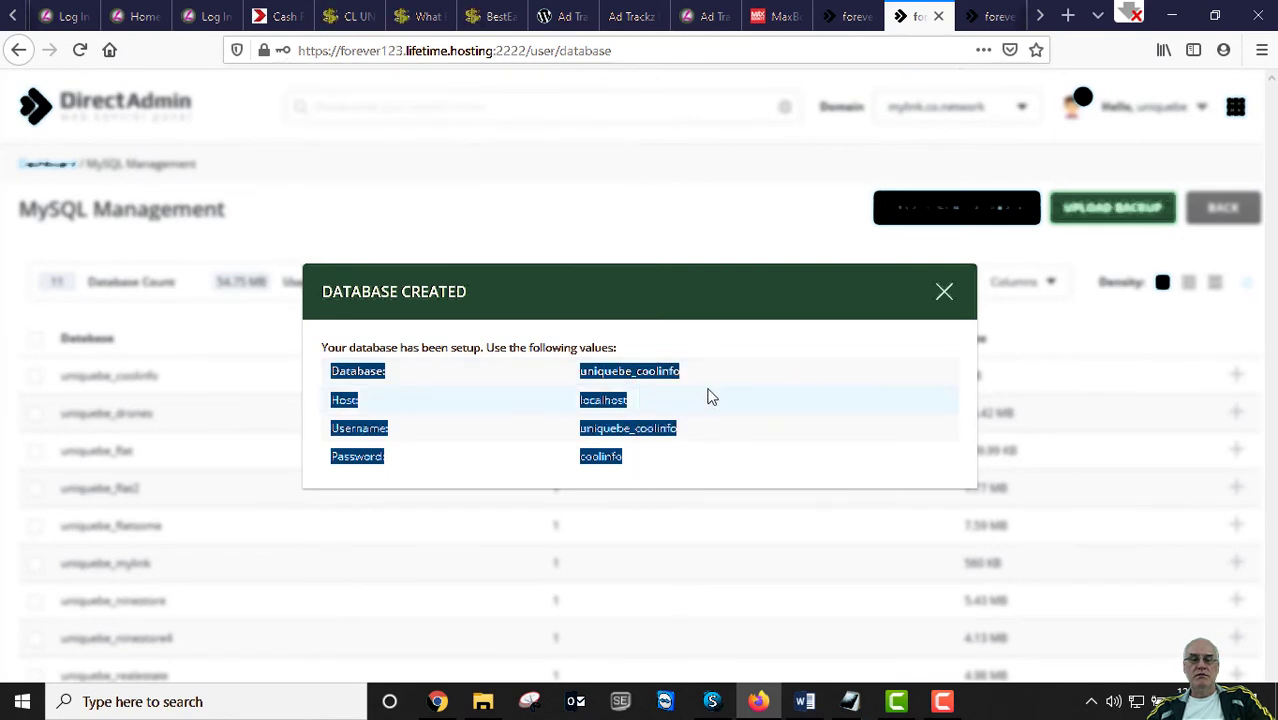
{"action": "left_click", "coordinate": [946, 293]}
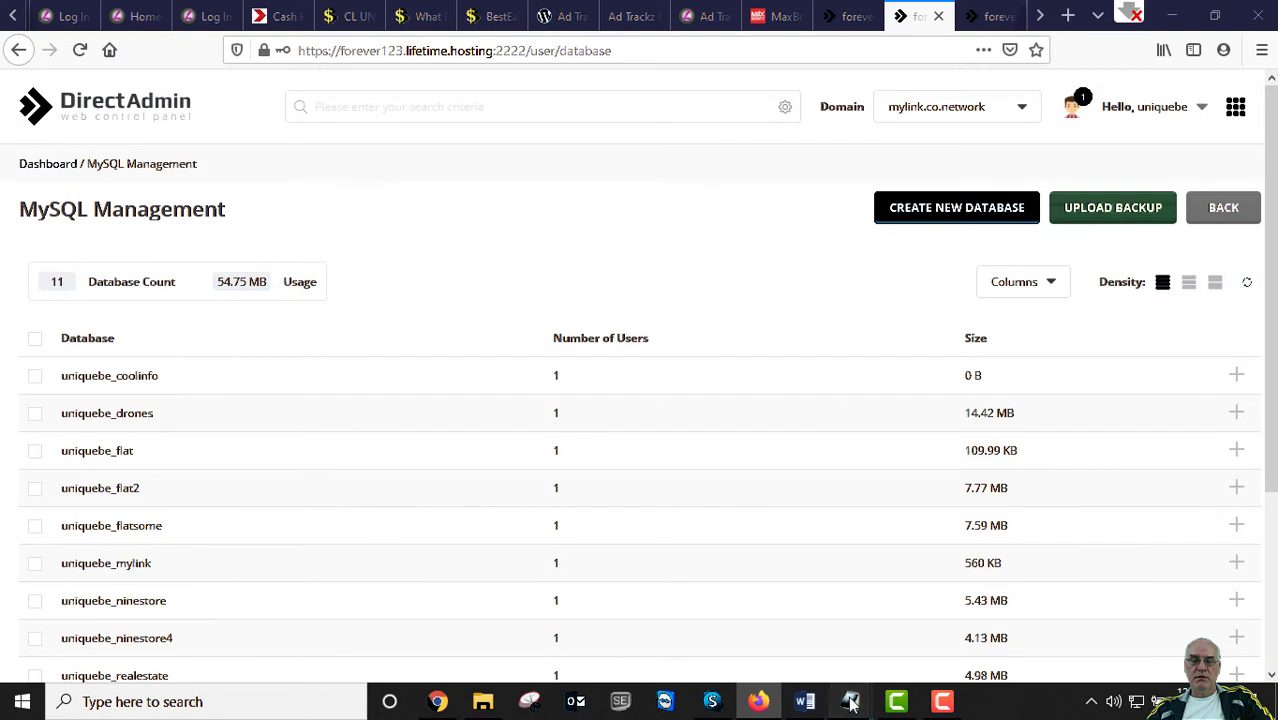
In Notepad, replace the old database details with the copied ones, including the database password, and minimize the notes
{"action": "mouse_move", "coordinate": [849, 701]}
{"action": "left_click", "coordinate": [944, 620]}
{"action": "left_click_drag", "start_coordinate": [672, 378], "coordinate": [519, 243]}
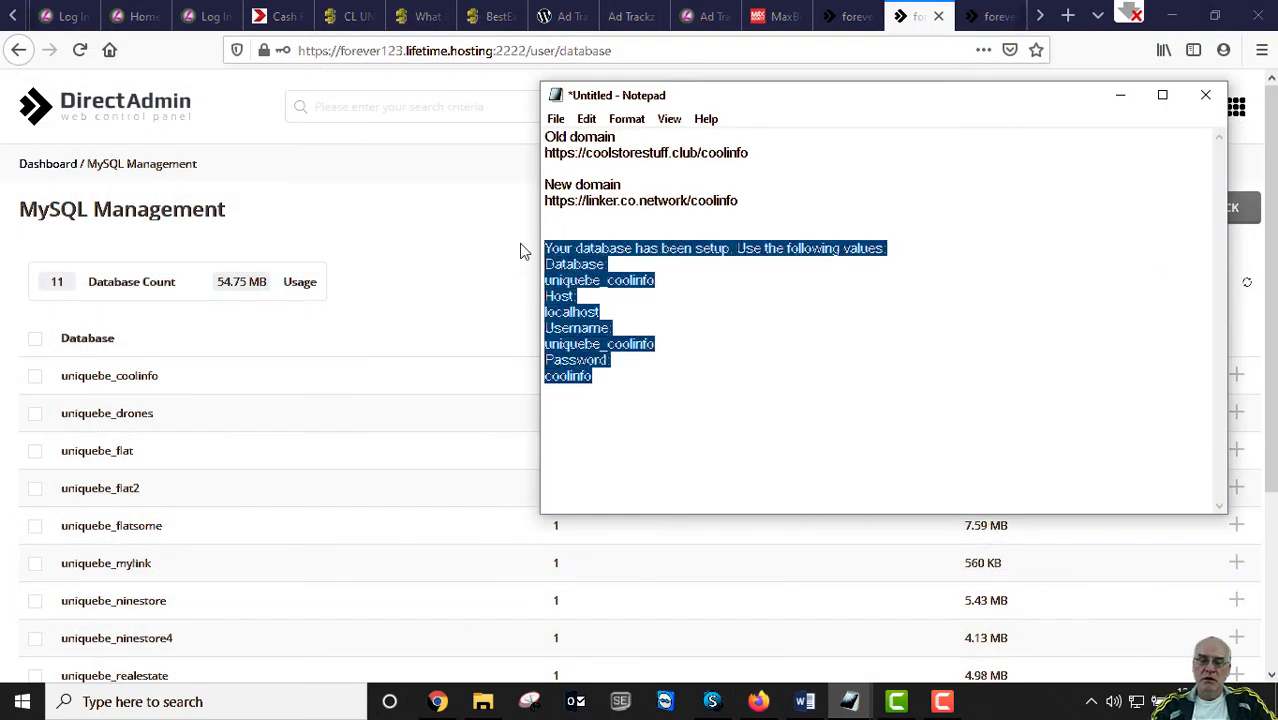
{"action": "key", "text": "Delete"}
{"action": "key", "text": "ctrl+v"}
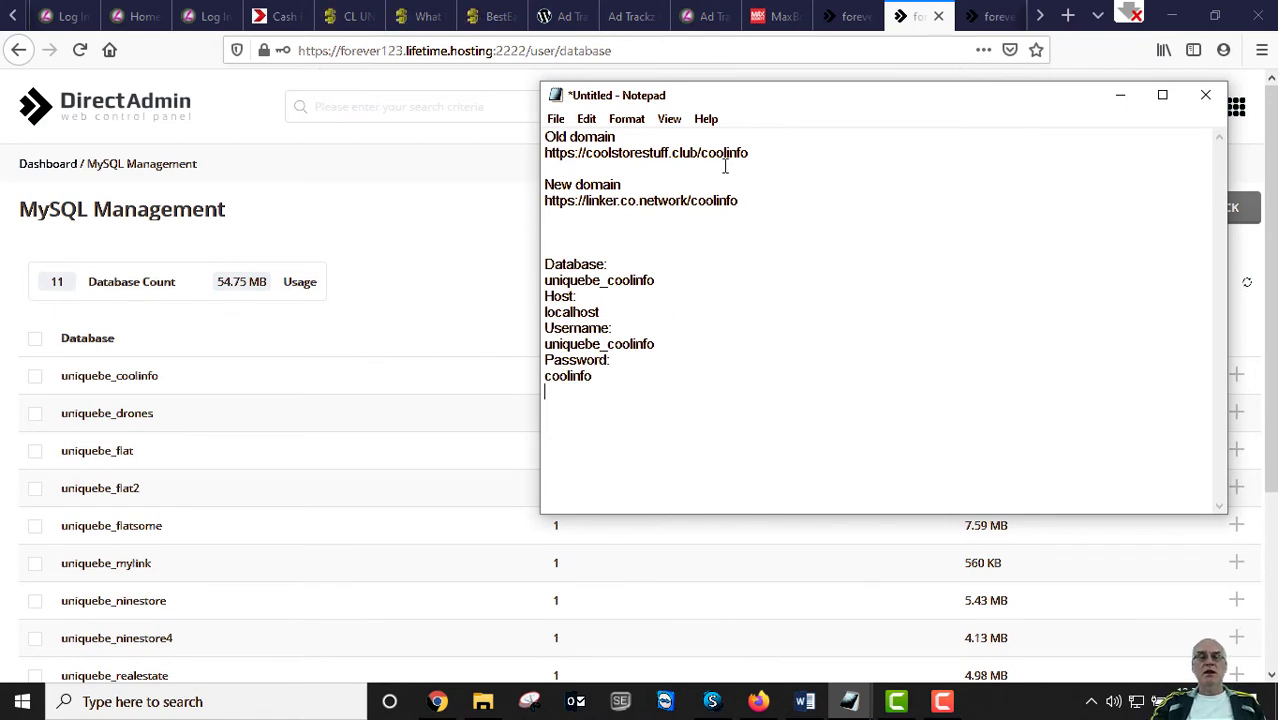
{"action": "left_click_drag", "start_coordinate": [573, 167], "coordinate": [528, 150]}
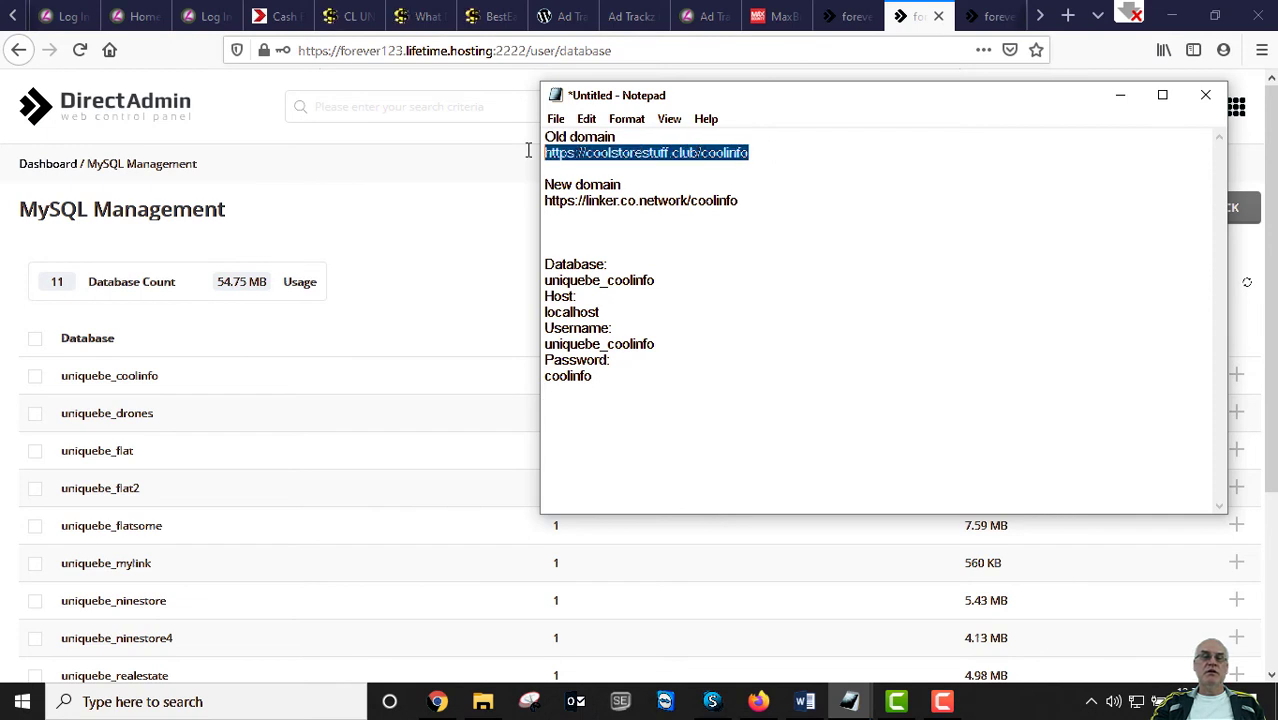
{"action": "left_click", "coordinate": [619, 155]}
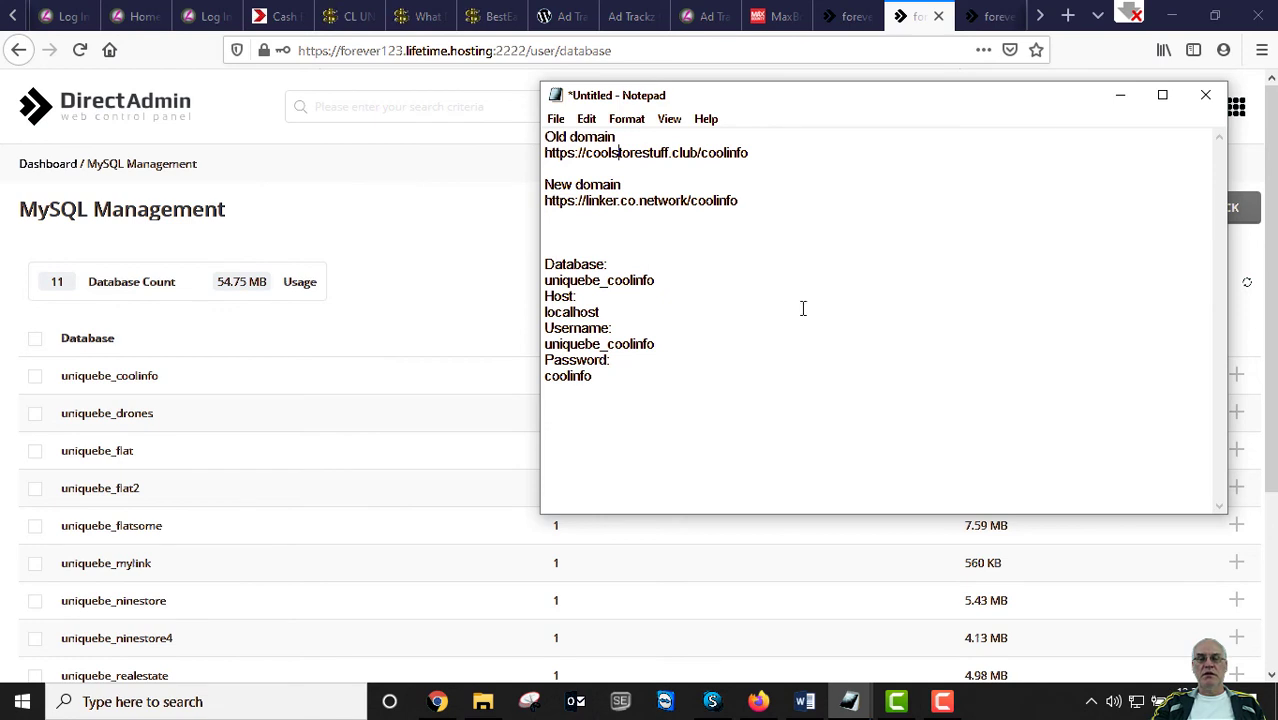
{"action": "left_click", "coordinate": [1121, 100]}
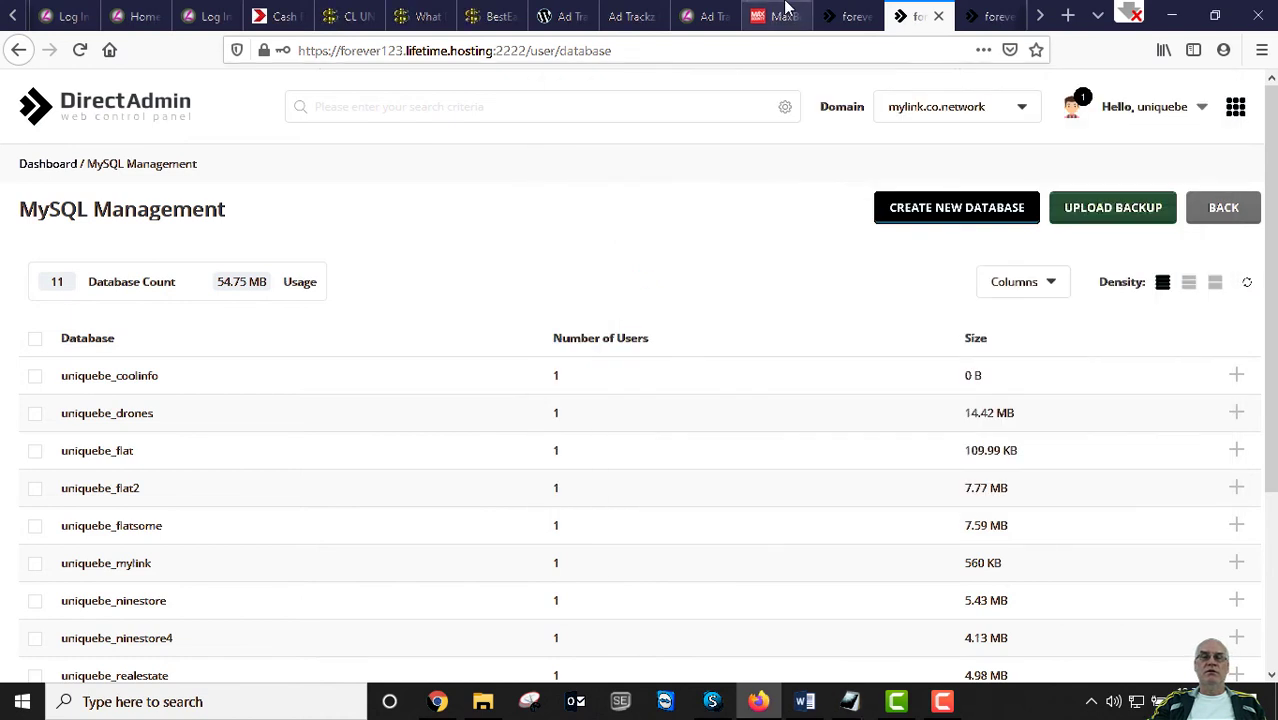
Switch to the file manager and examine the extracted WordPress files in linker.co.network's public_html/coolinfo folder
{"action": "left_click", "coordinate": [838, 14]}
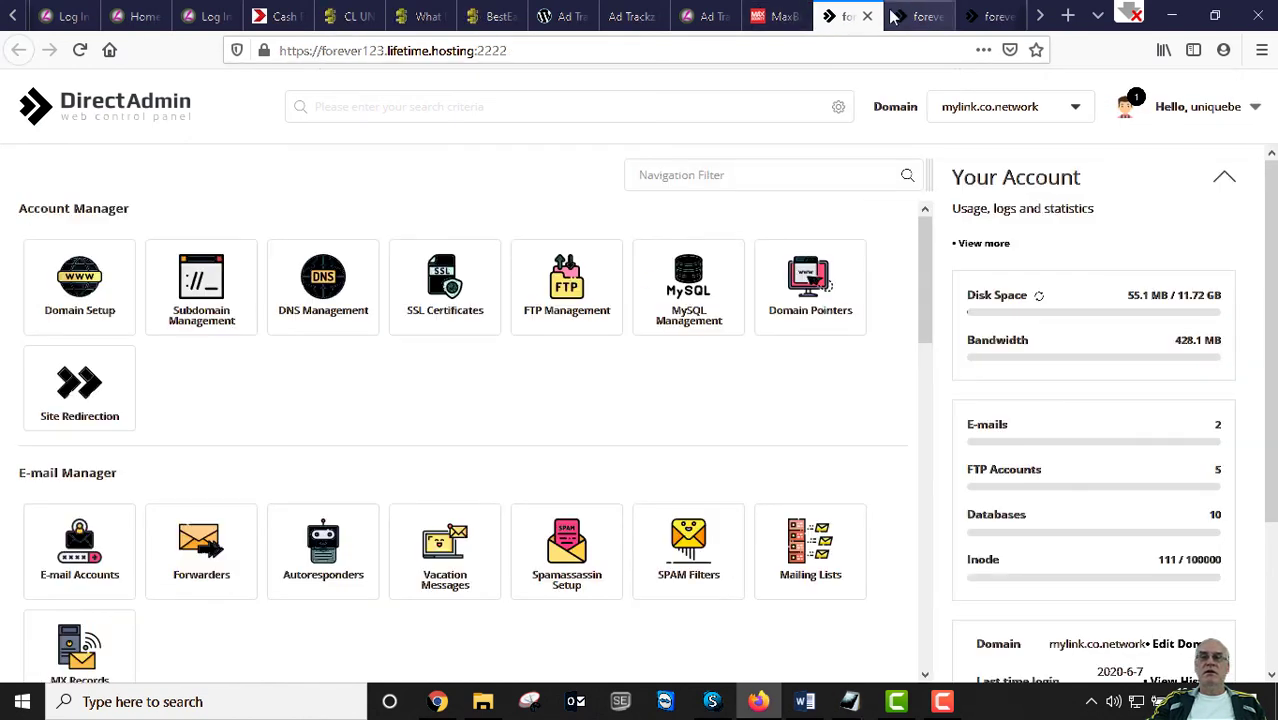
{"action": "left_click", "coordinate": [997, 18]}
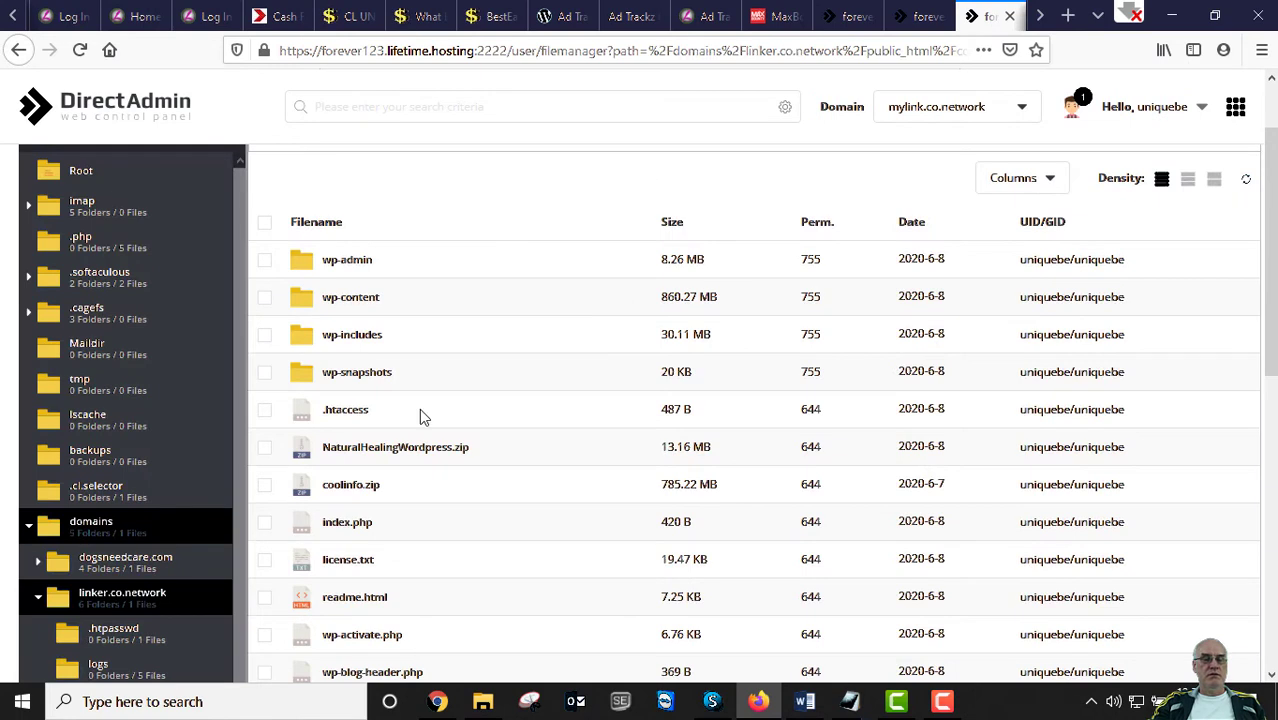
{"action": "scroll", "coordinate": [108, 580], "scroll_direction": "down", "scroll_amount": 2}
{"action": "scroll", "coordinate": [108, 580], "scroll_direction": "down", "scroll_amount": 2}
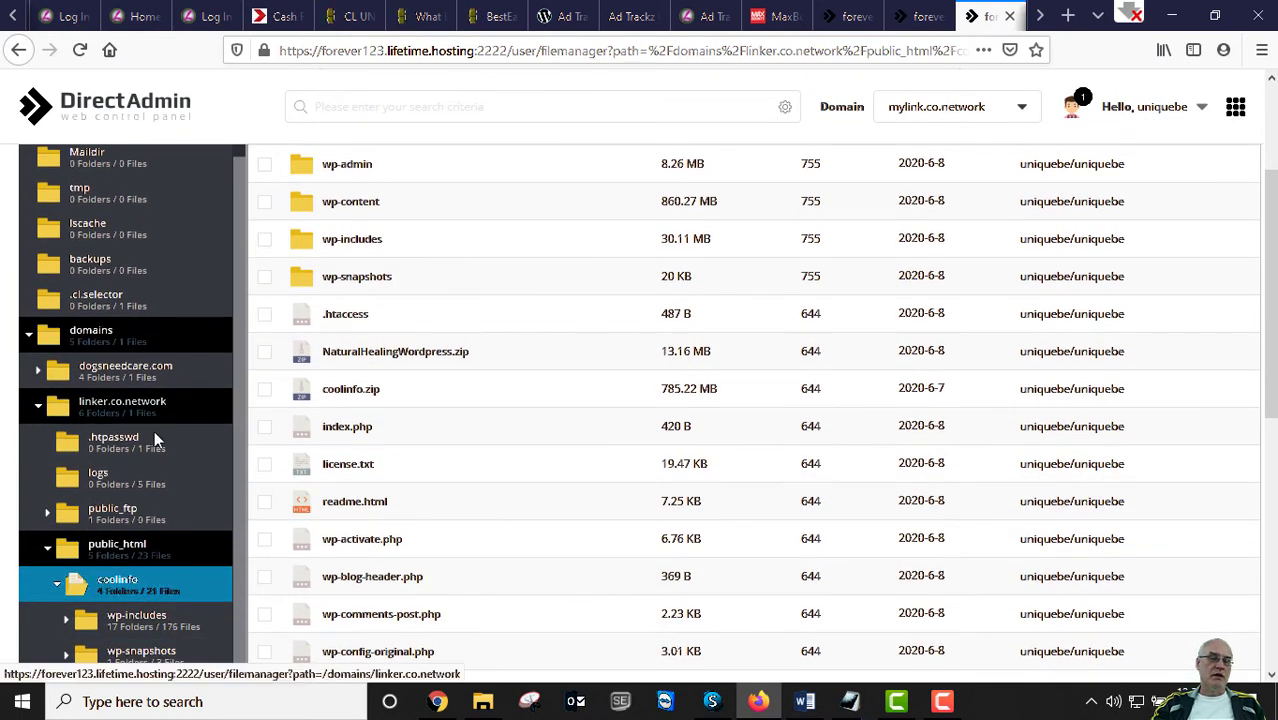
{"action": "scroll", "coordinate": [170, 530], "scroll_direction": "down", "scroll_amount": 1}
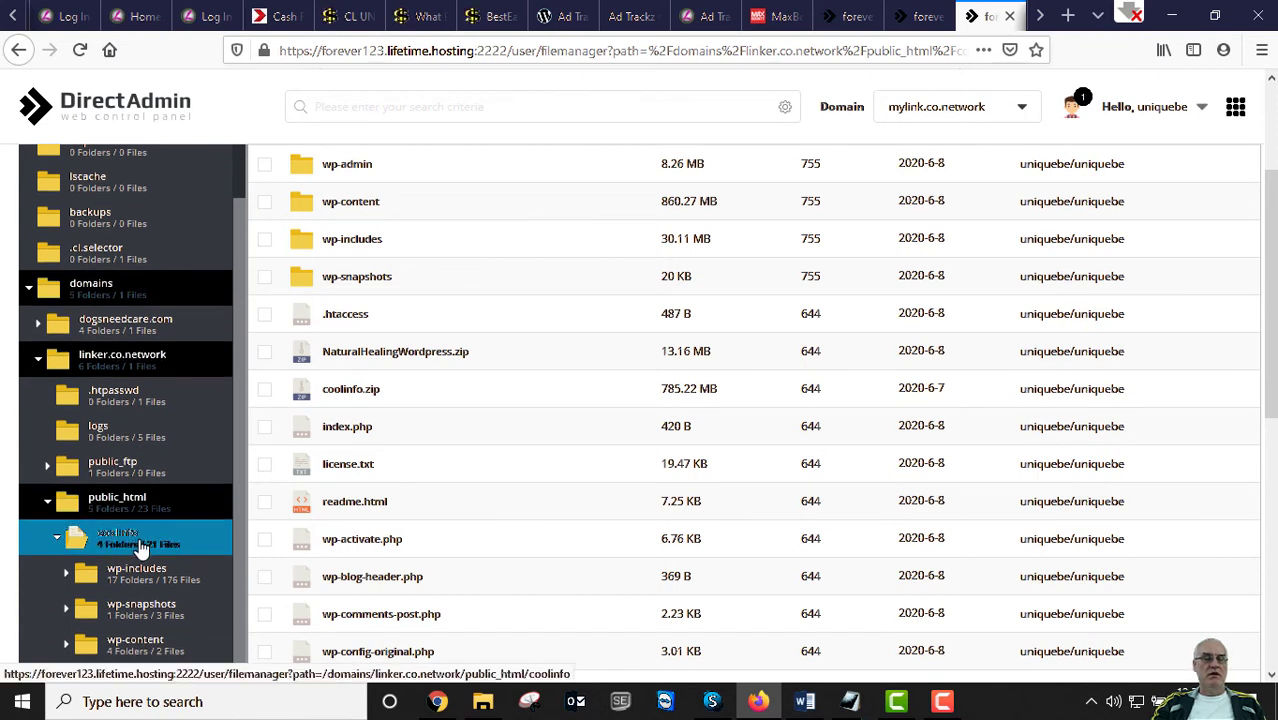
{"action": "scroll", "coordinate": [545, 463], "scroll_direction": "up", "scroll_amount": 2}
{"action": "scroll", "coordinate": [545, 463], "scroll_direction": "down", "scroll_amount": 6}
{"action": "scroll", "coordinate": [548, 473], "scroll_direction": "up", "scroll_amount": 4}
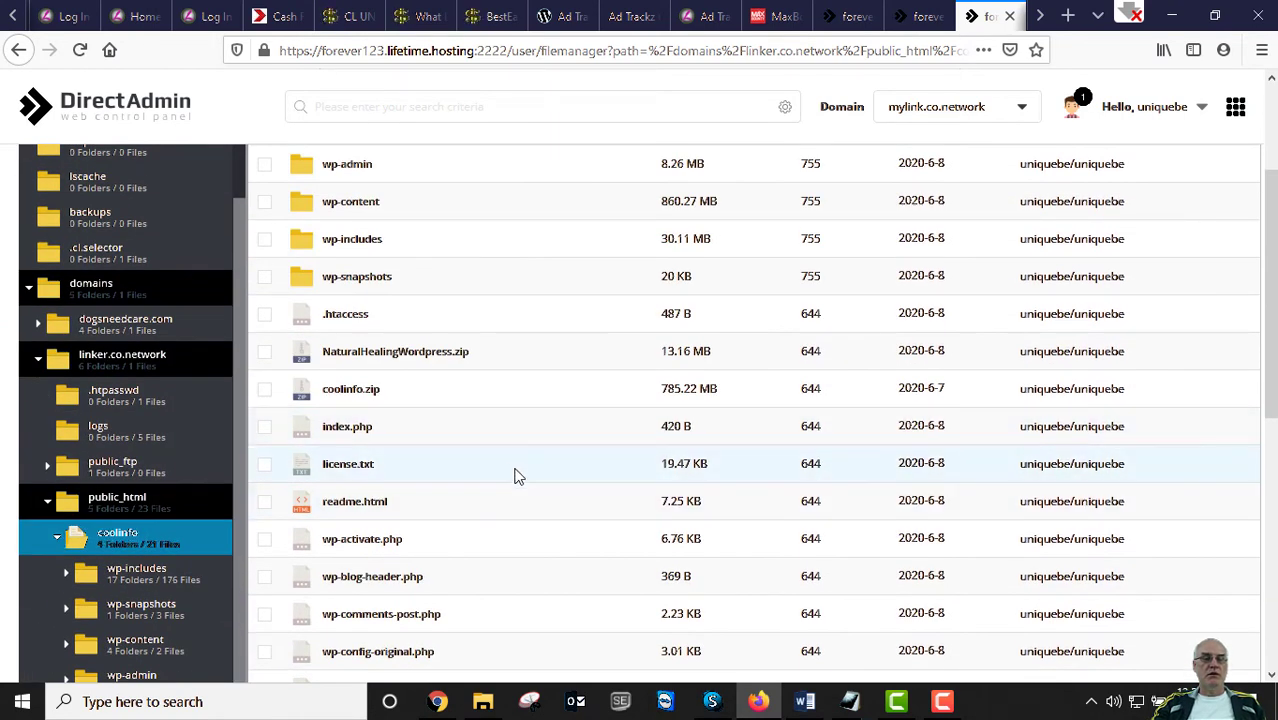
{"action": "scroll", "coordinate": [539, 428], "scroll_direction": "down", "scroll_amount": 2}
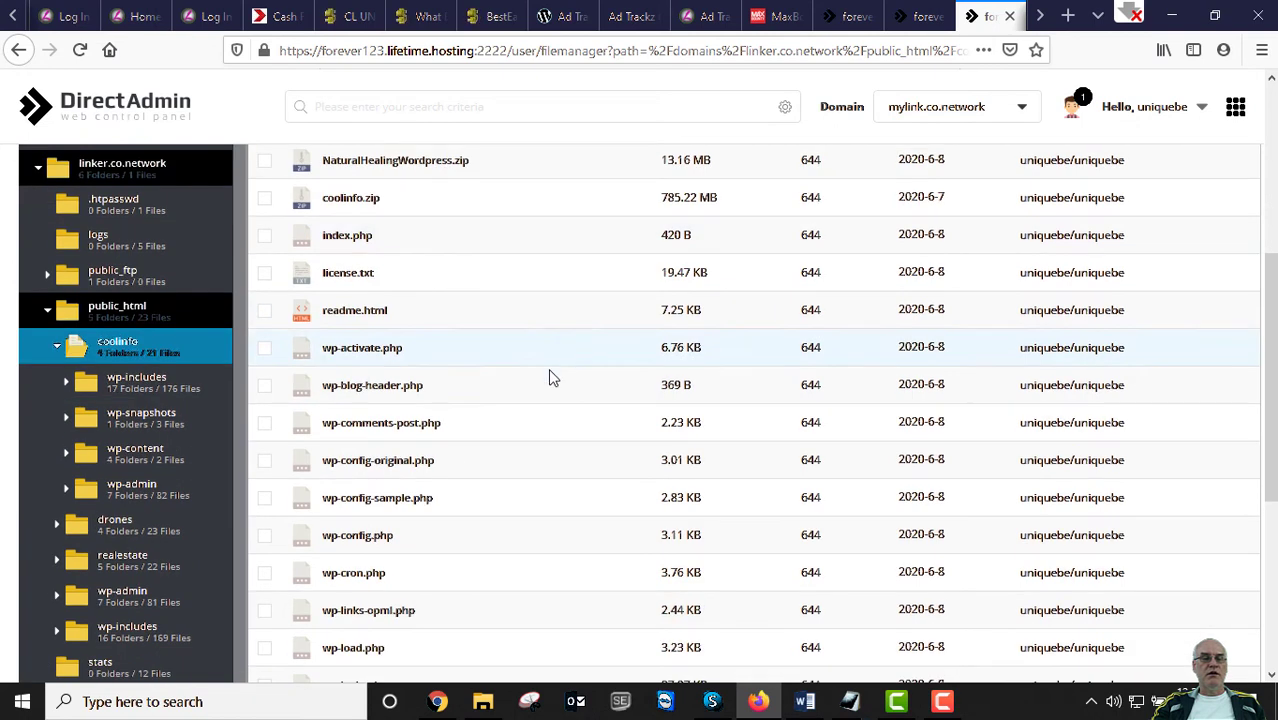
{"action": "right_click", "coordinate": [418, 427]}
{"action": "left_click", "coordinate": [371, 294]}
{"action": "scroll", "coordinate": [813, 203], "scroll_direction": "up", "scroll_amount": 3}
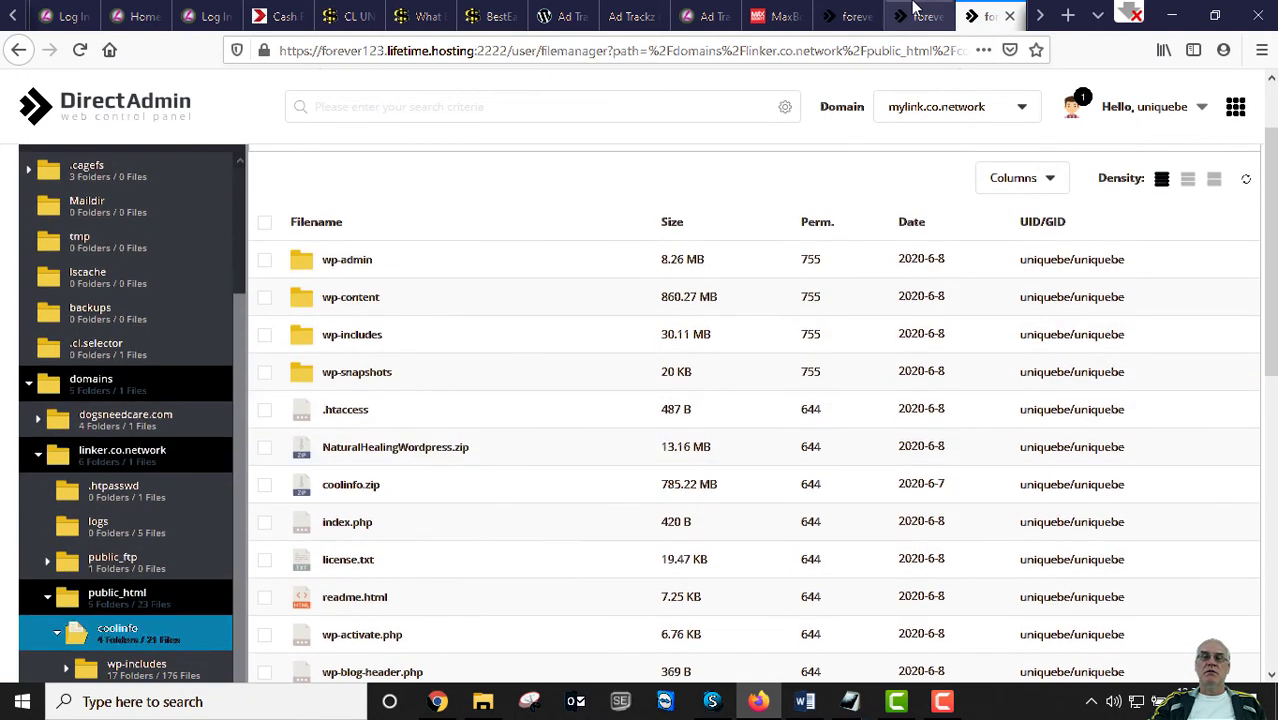
Return to MySQL Management and open the uniquebe_coolinfo database to its user list
{"action": "left_click", "coordinate": [925, 16]}
{"action": "left_click", "coordinate": [972, 18]}
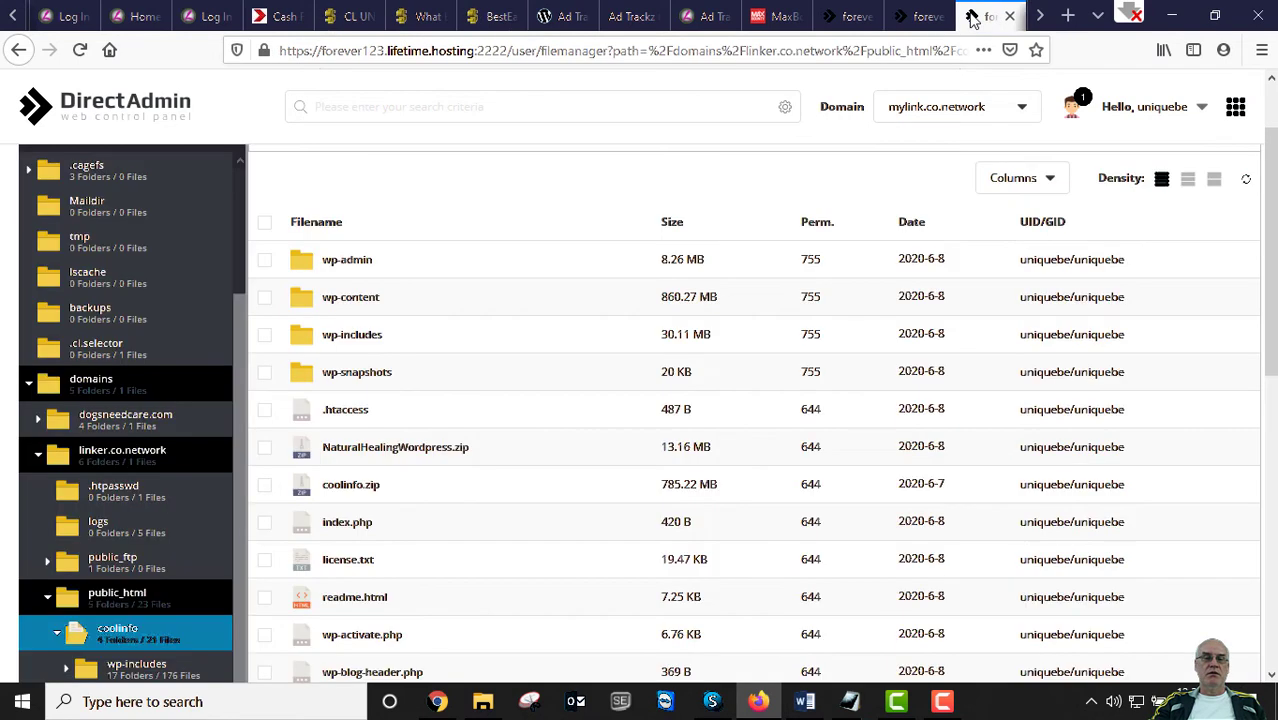
{"action": "left_click", "coordinate": [912, 22]}
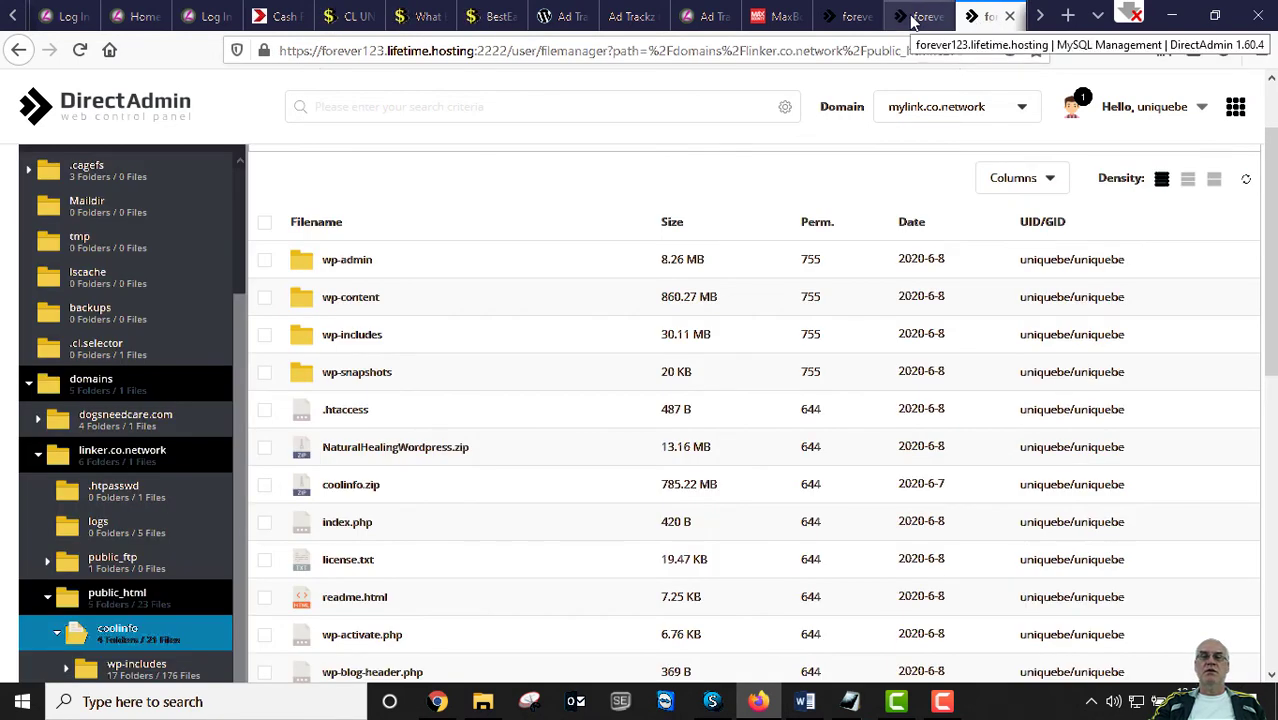
{"action": "left_click", "coordinate": [835, 22]}
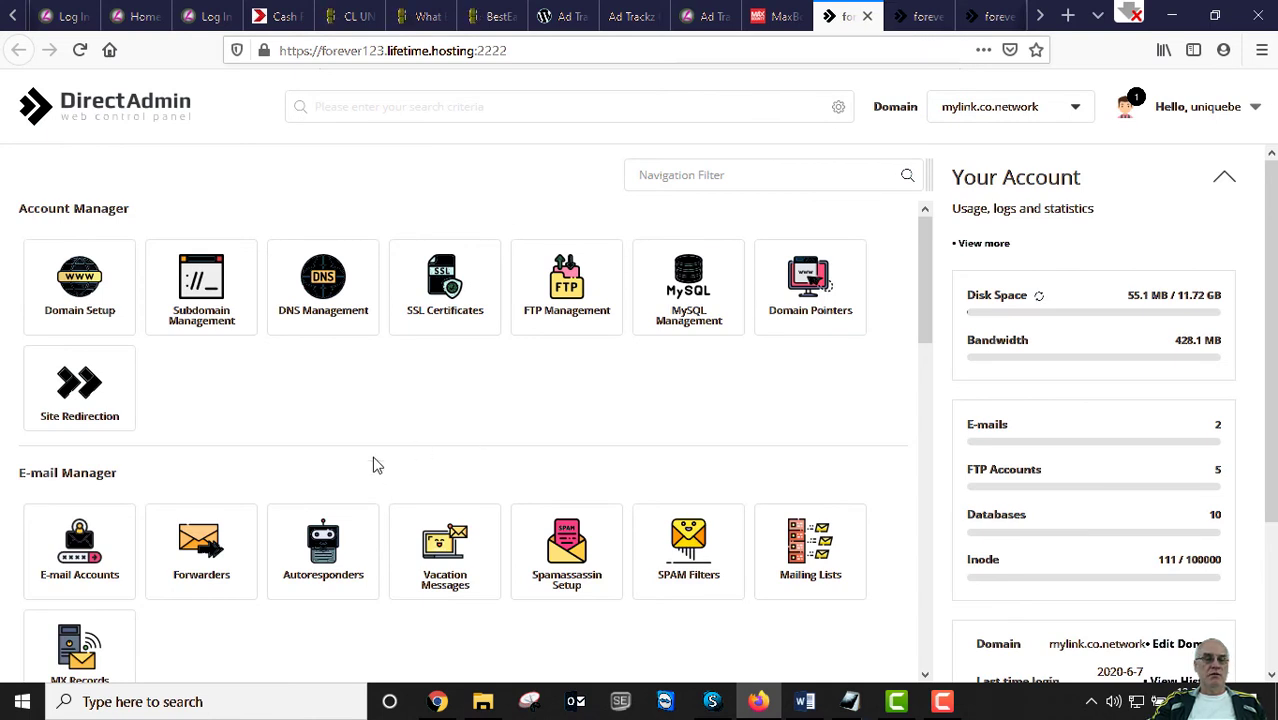
{"action": "left_click", "coordinate": [912, 20]}
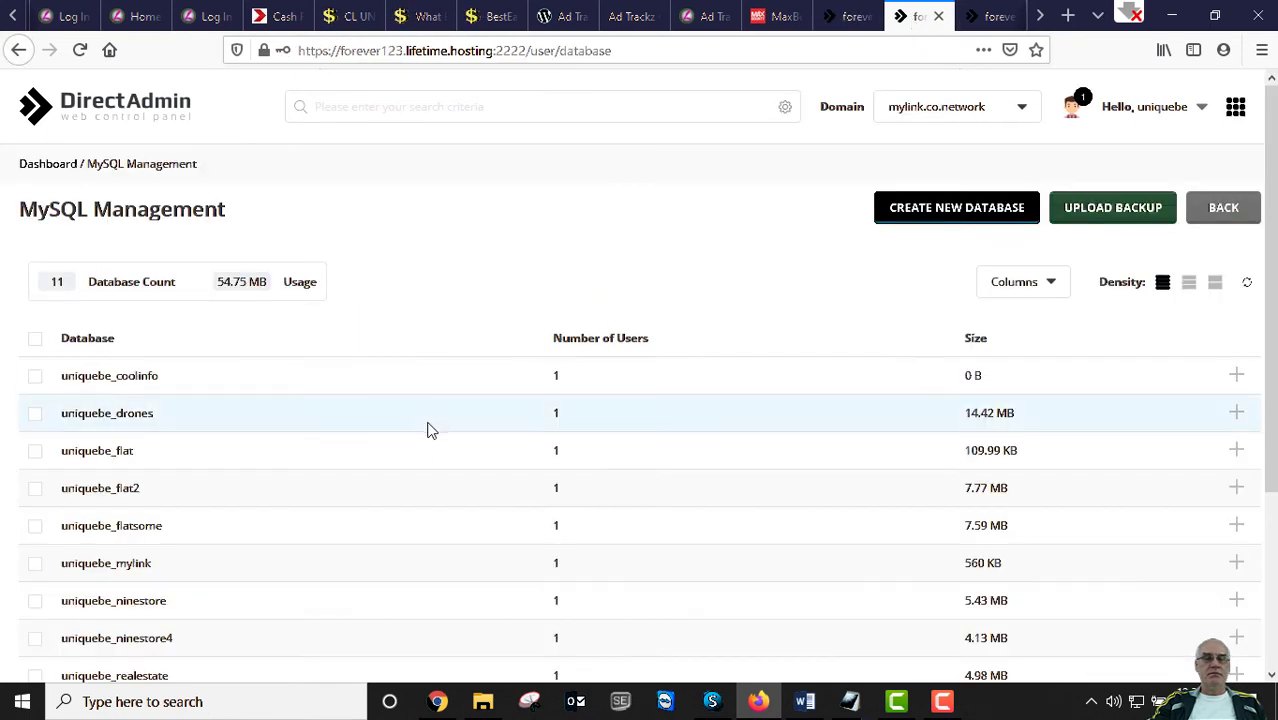
{"action": "scroll", "coordinate": [428, 430], "scroll_direction": "down", "scroll_amount": 2}
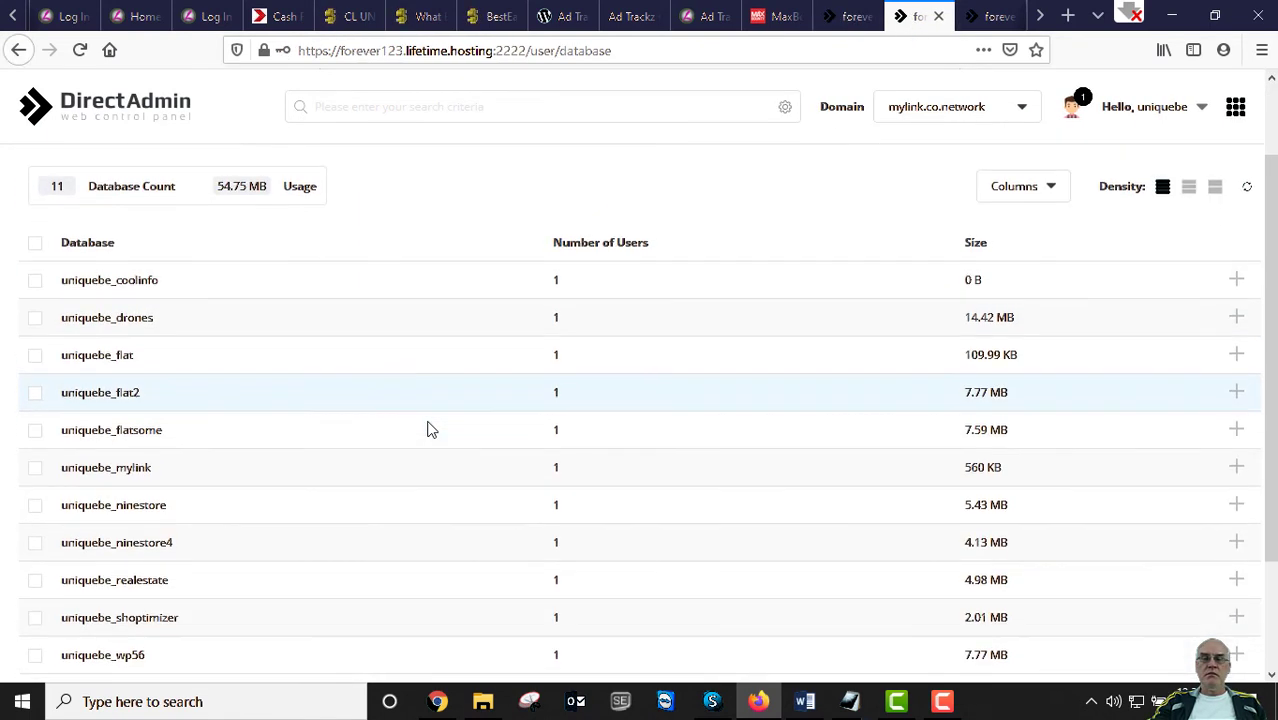
{"action": "left_click", "coordinate": [145, 285]}
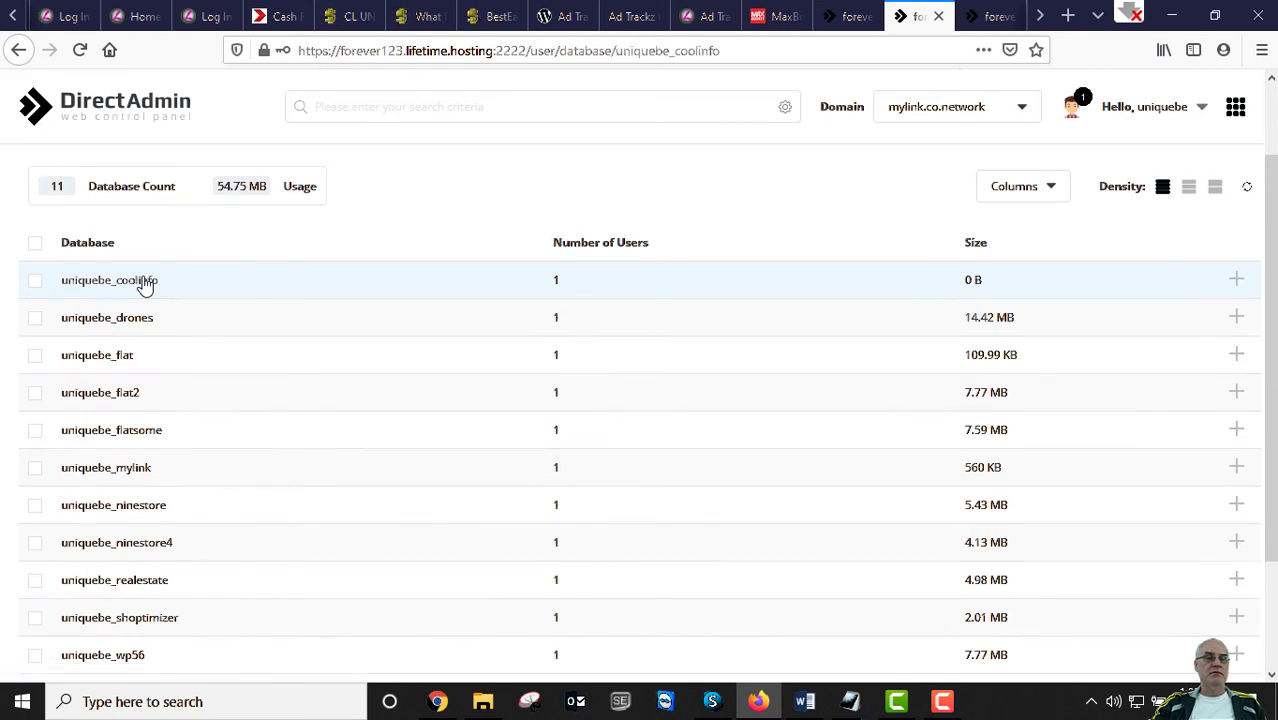
{"action": "scroll", "coordinate": [395, 483], "scroll_direction": "down", "scroll_amount": 1}
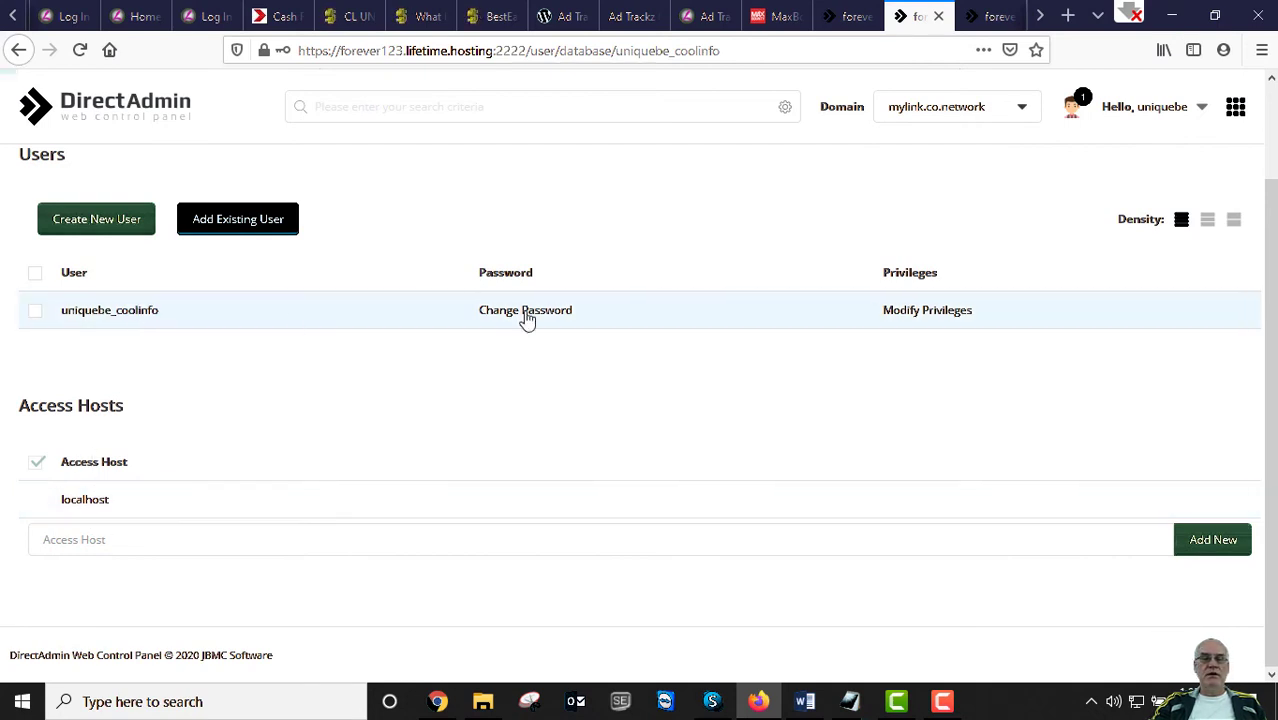
Add the Grant privilege for the uniquebe_coolinfo user and apply the privilege change
{"action": "left_click", "coordinate": [928, 312]}
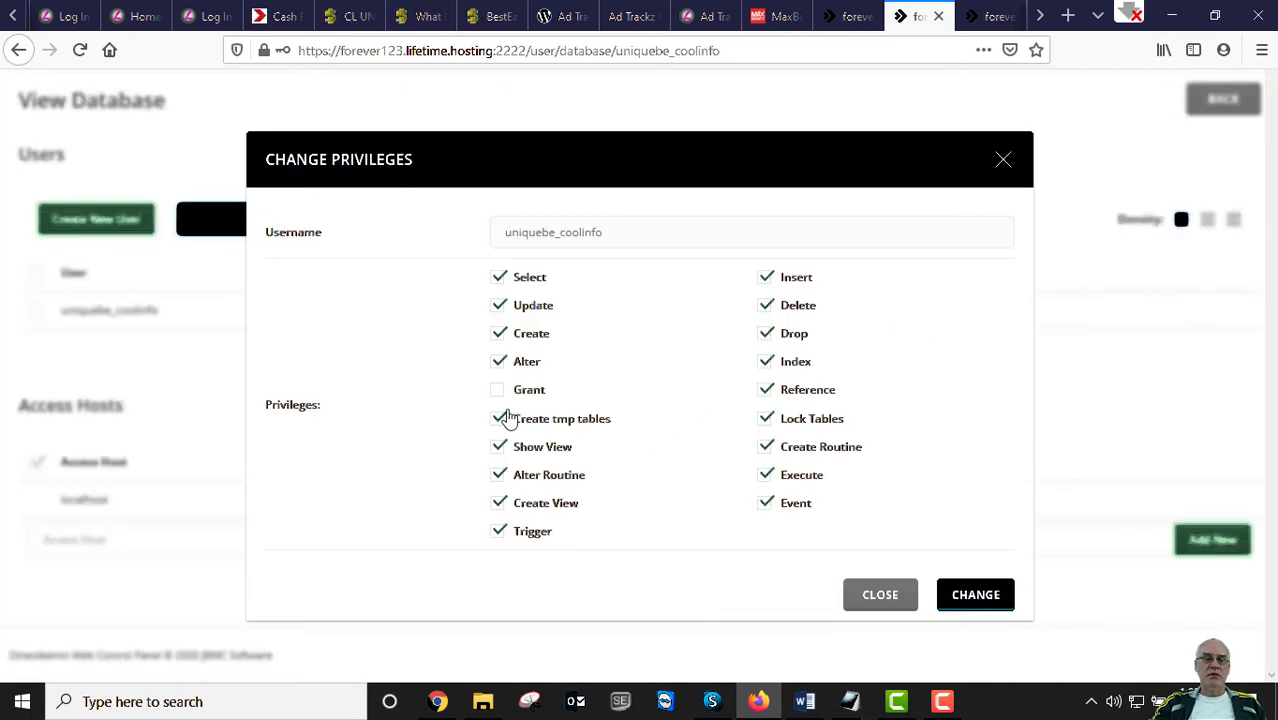
{"action": "left_click", "coordinate": [501, 394]}
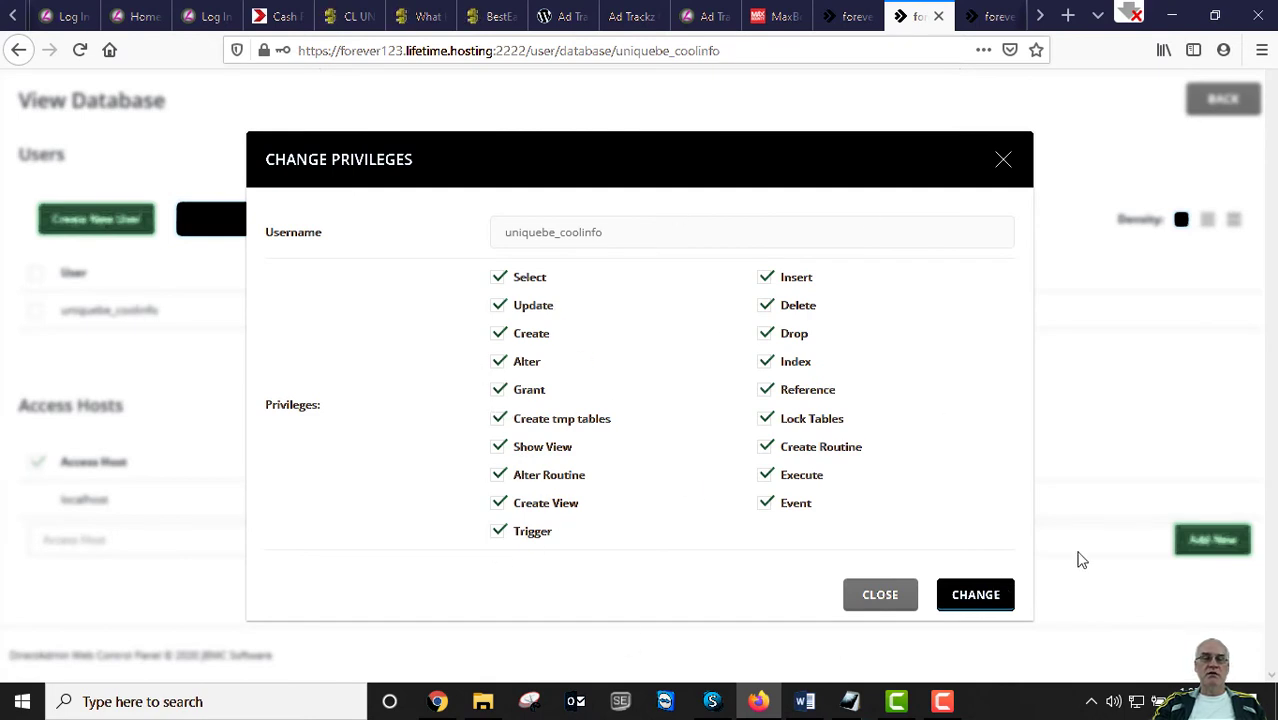
{"action": "left_click", "coordinate": [979, 596]}
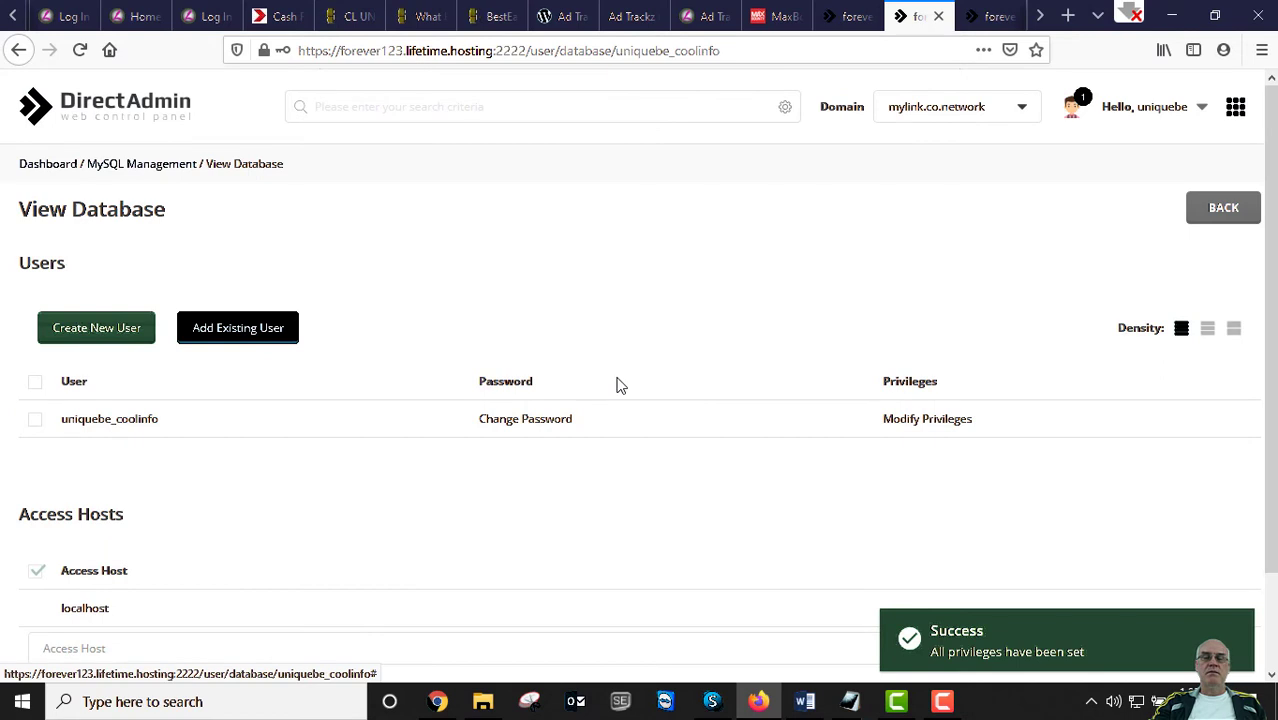
Go back to the file manager and look for wp-config.php among the coolinfo folder's files
{"action": "left_click", "coordinate": [850, 15]}
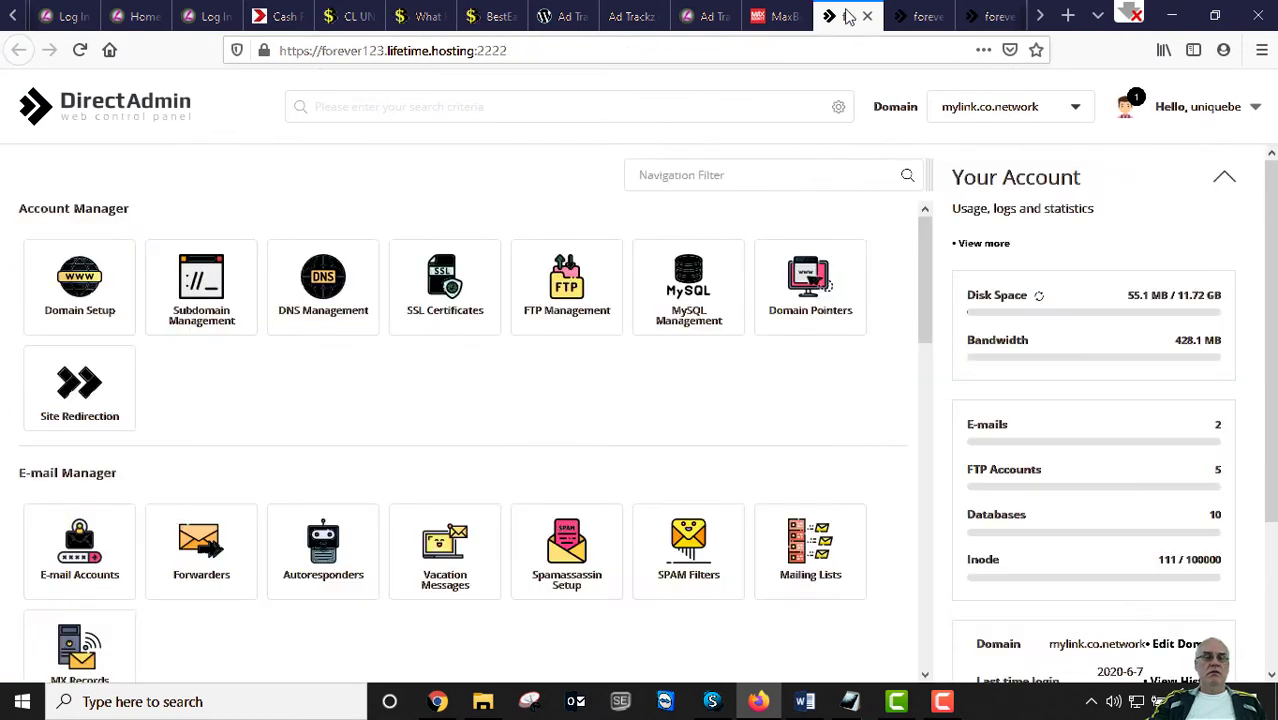
{"action": "left_click", "coordinate": [921, 16]}
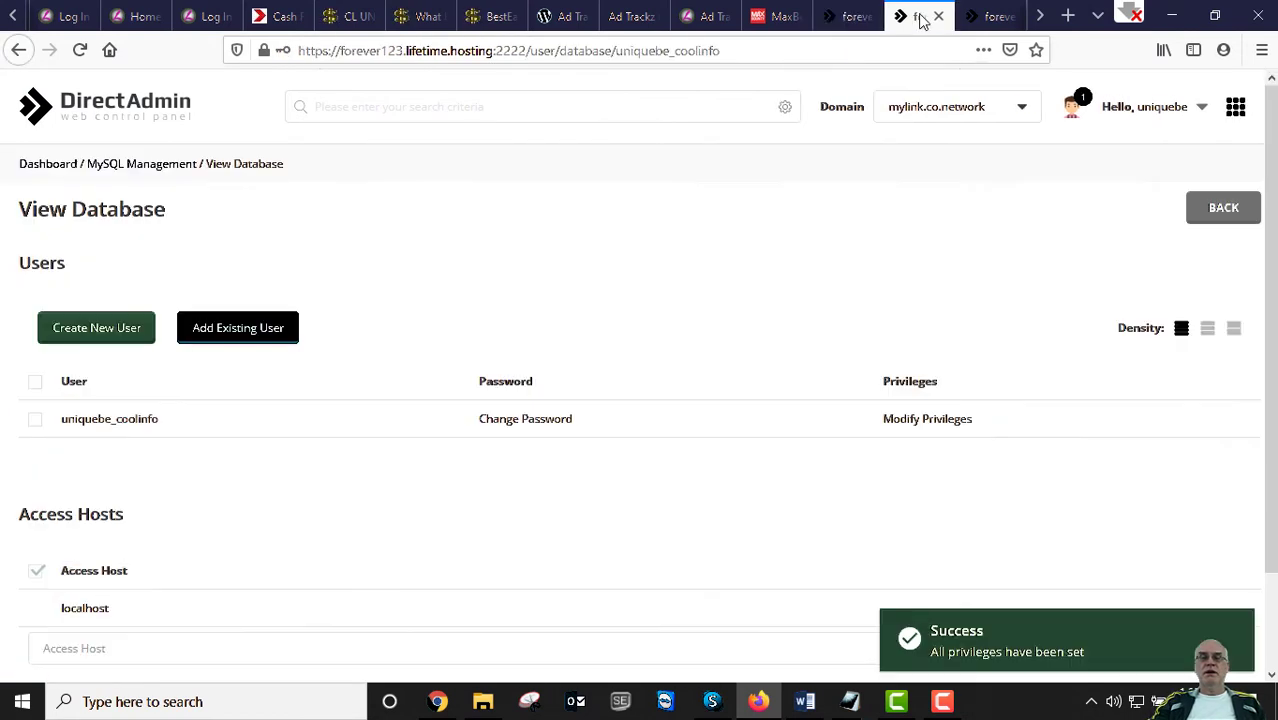
{"action": "left_click", "coordinate": [985, 14]}
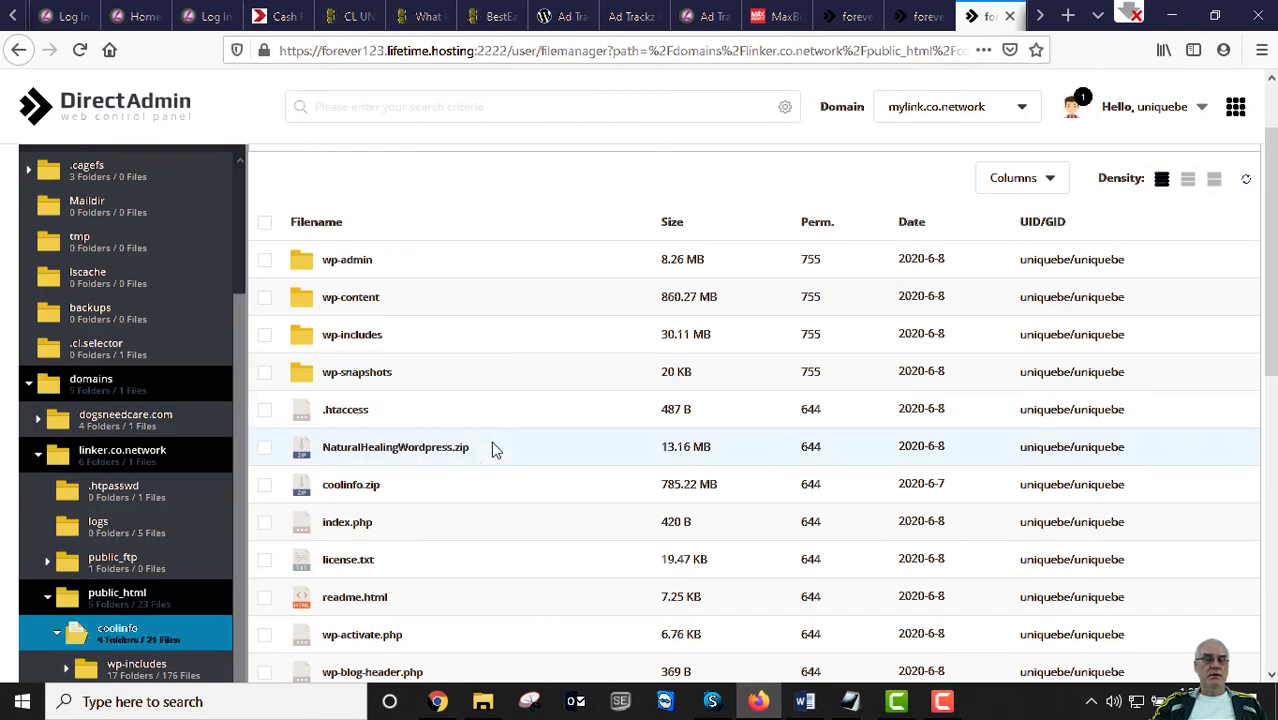
{"action": "scroll", "coordinate": [510, 462], "scroll_direction": "down", "scroll_amount": 3}
{"action": "scroll", "coordinate": [449, 484], "scroll_direction": "up", "scroll_amount": 4}
{"action": "scroll", "coordinate": [445, 480], "scroll_direction": "down", "scroll_amount": 3}
{"action": "right_click", "coordinate": [335, 500]}
{"action": "left_click", "coordinate": [333, 498]}
{"action": "scroll", "coordinate": [418, 522], "scroll_direction": "down", "scroll_amount": 2}
{"action": "right_click", "coordinate": [418, 522]}
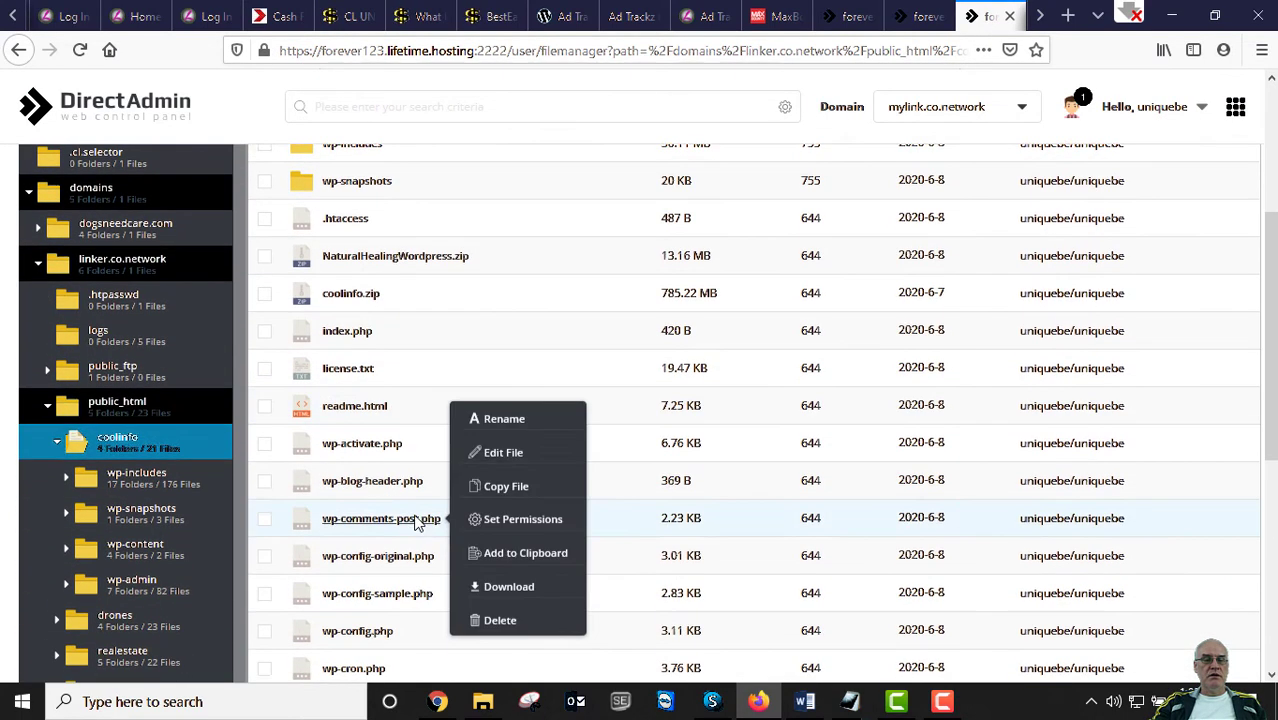
{"action": "scroll", "coordinate": [417, 522], "scroll_direction": "down", "scroll_amount": 2}
{"action": "left_click", "coordinate": [417, 519]}
{"action": "scroll", "coordinate": [390, 520], "scroll_direction": "down", "scroll_amount": 2}
Open wp-config.php from the coolinfo folder in the file editor
{"action": "right_click", "coordinate": [362, 522]}
{"action": "right_click", "coordinate": [355, 478]}
{"action": "left_click", "coordinate": [331, 458]}
{"action": "right_click", "coordinate": [340, 446]}
{"action": "right_click", "coordinate": [345, 478]}
{"action": "right_click", "coordinate": [338, 446]}
{"action": "left_click", "coordinate": [310, 452]}
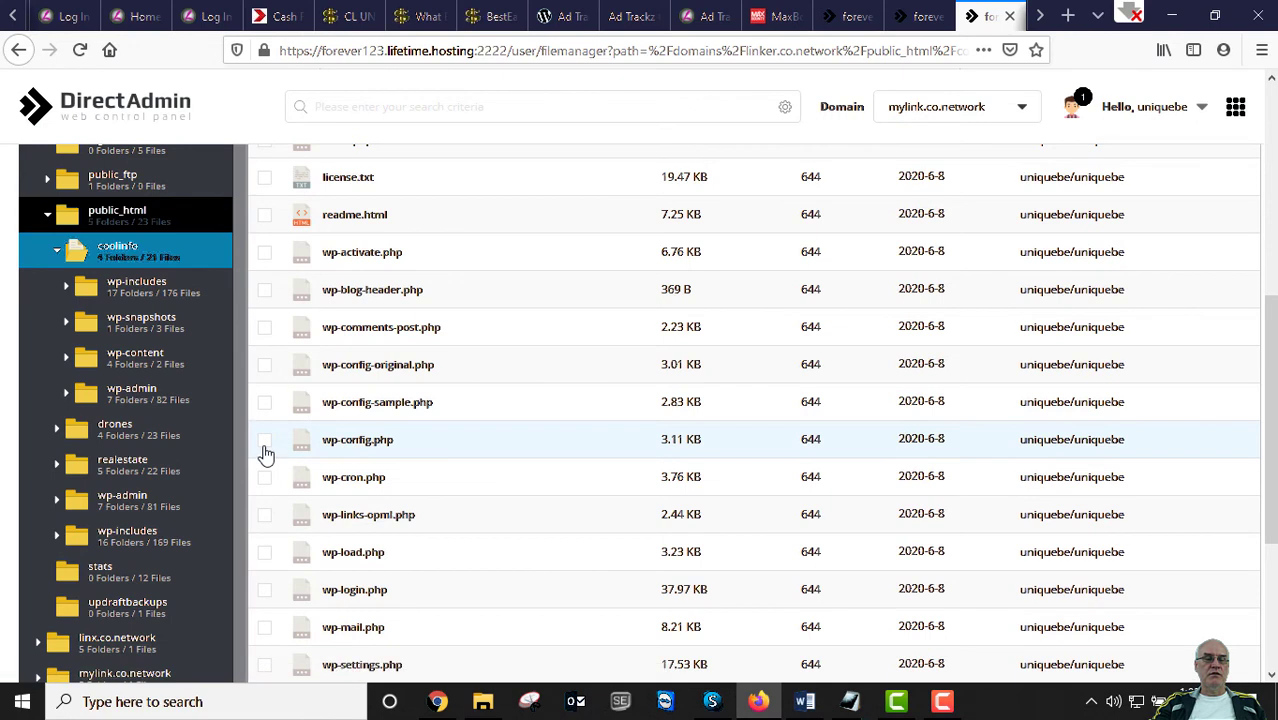
{"action": "right_click", "coordinate": [345, 448]}
{"action": "left_click", "coordinate": [272, 444]}
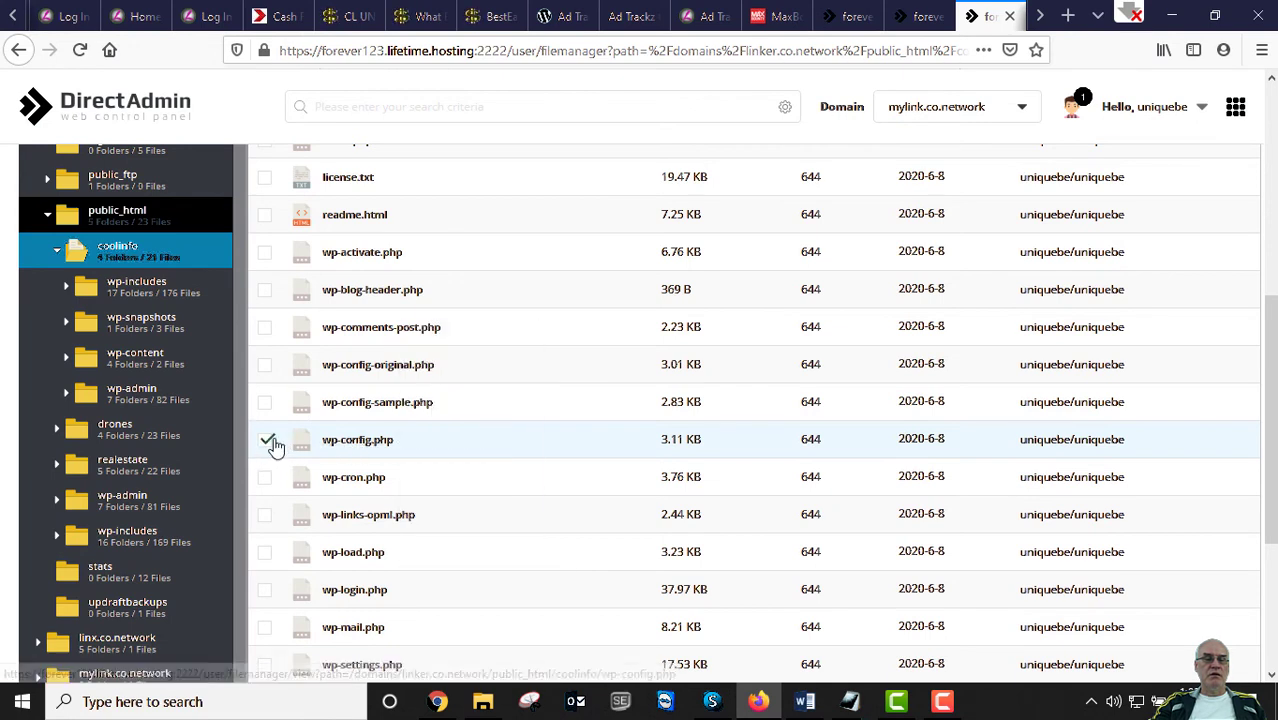
{"action": "right_click", "coordinate": [358, 448]}
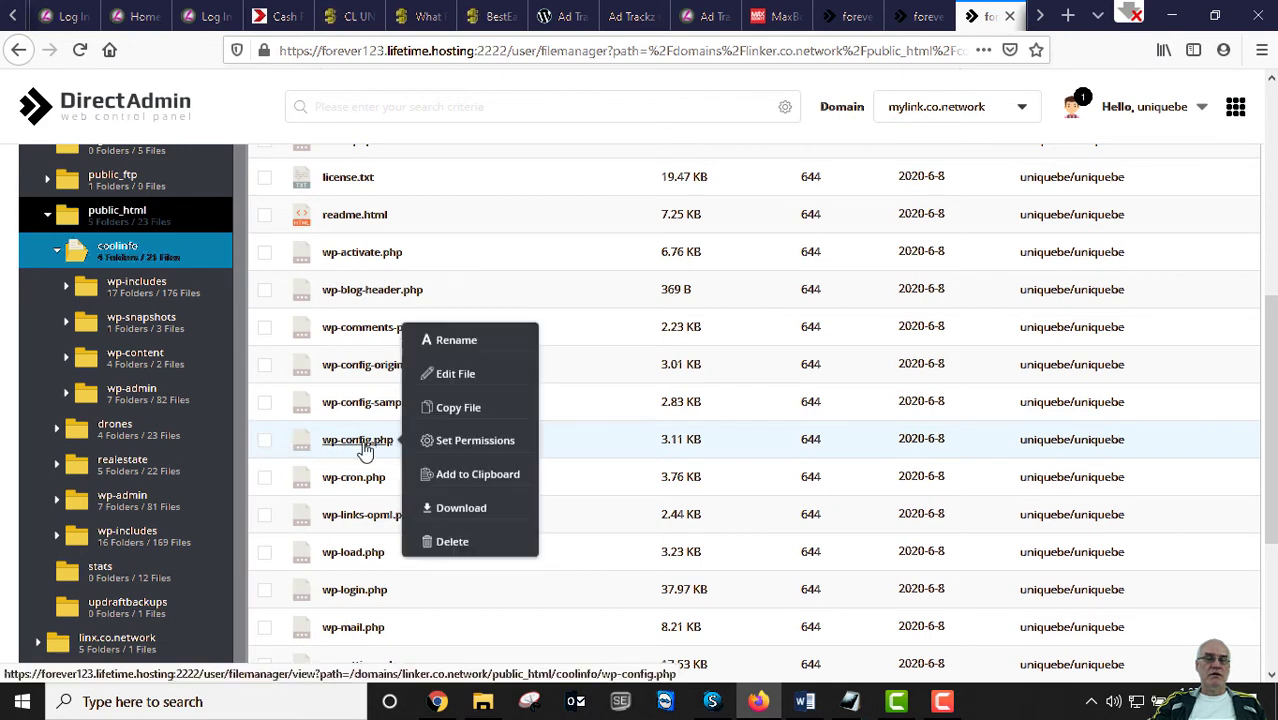
{"action": "left_click", "coordinate": [453, 377]}
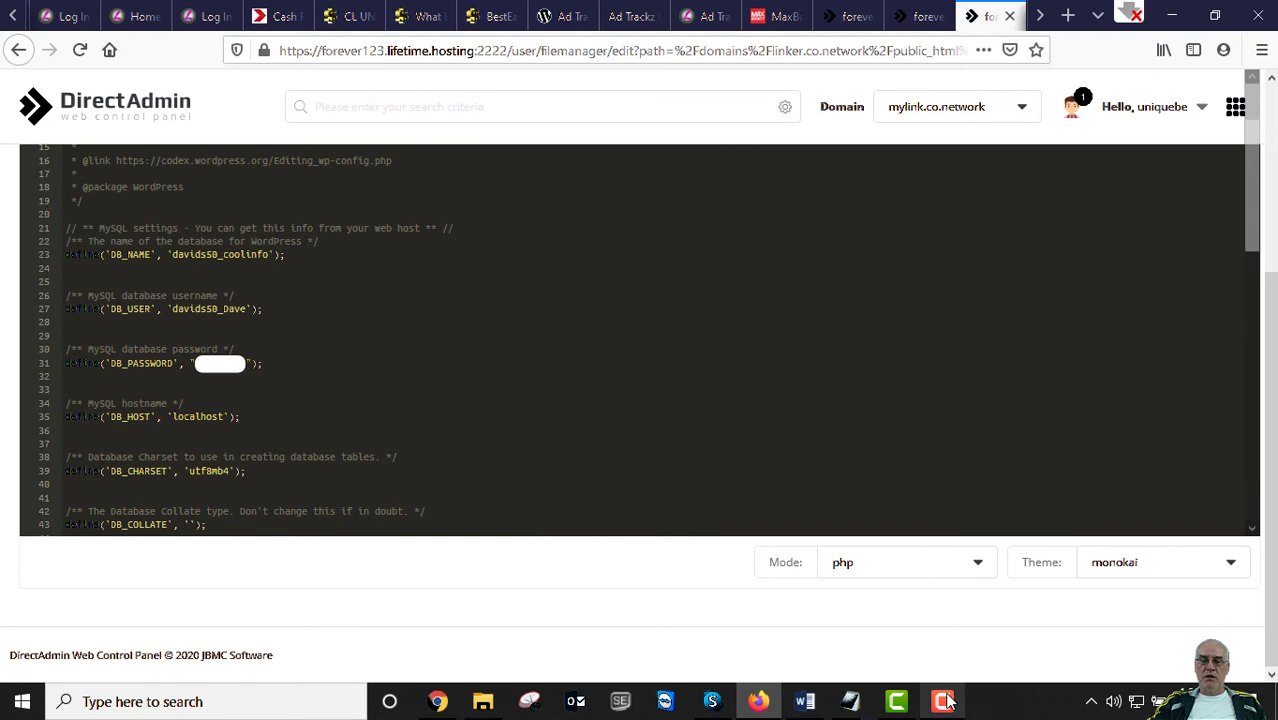
{"action": "mouse_move", "coordinate": [949, 706]}
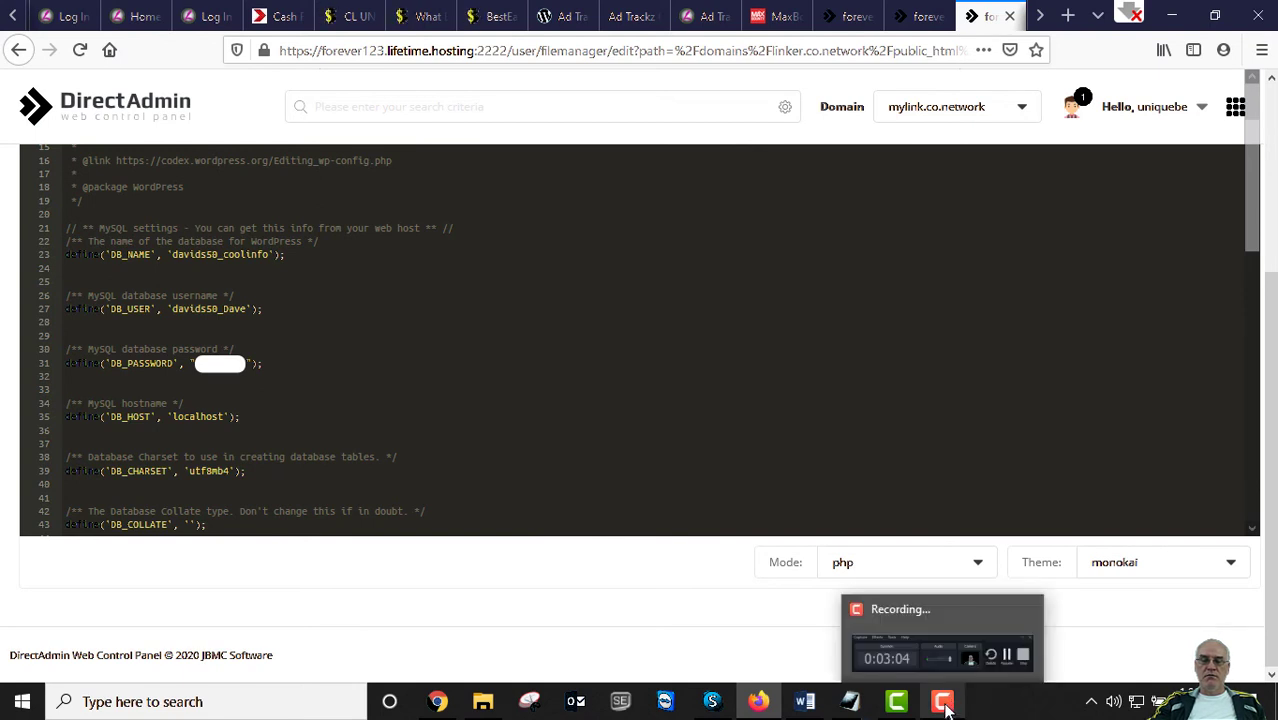
Copy the database name from the Notepad notes and replace the DB_NAME value in wp-config.php with uniquebe_coolinfo
{"action": "mouse_move", "coordinate": [850, 701]}
{"action": "left_click", "coordinate": [936, 630]}
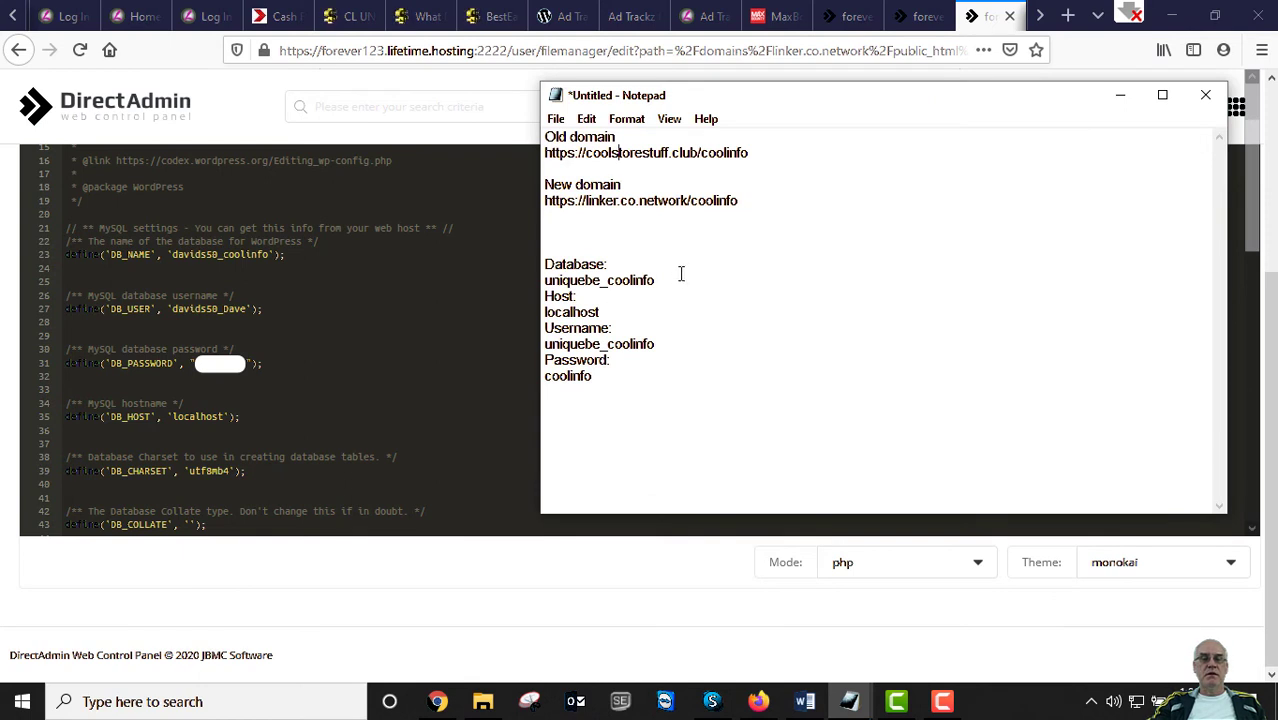
{"action": "double_click", "coordinate": [633, 279]}
{"action": "right_click", "coordinate": [592, 271]}
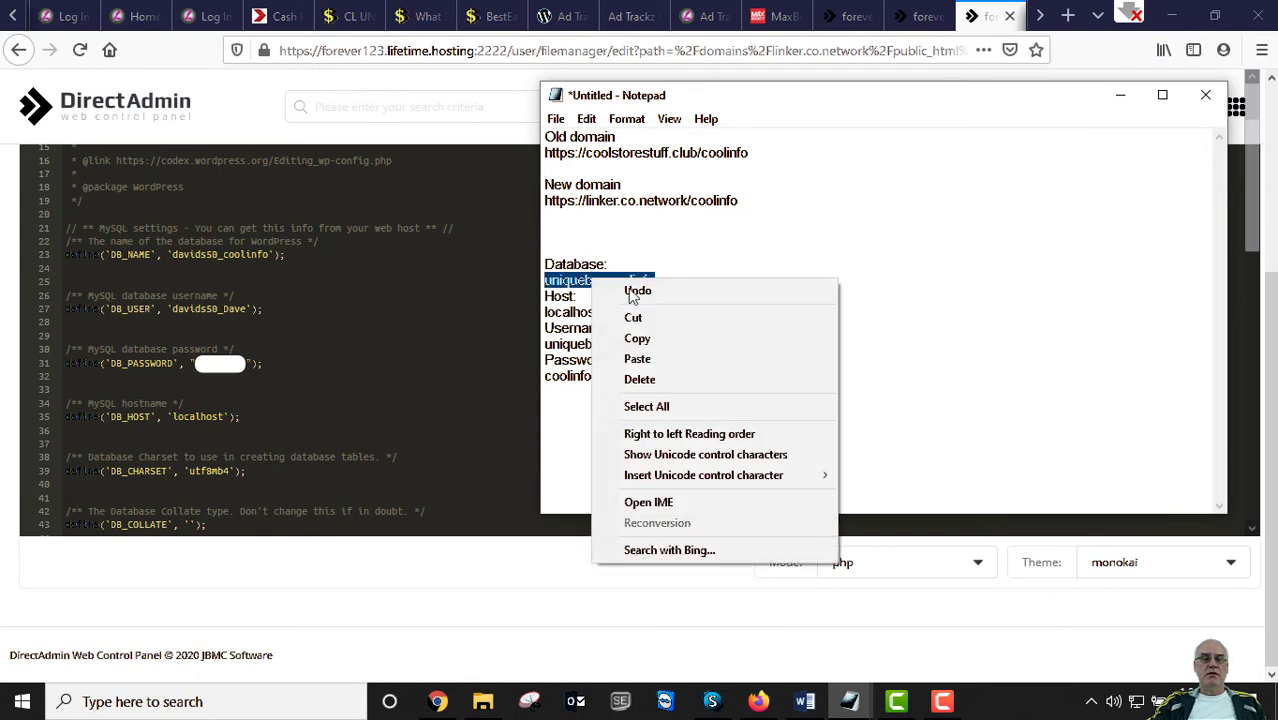
{"action": "left_click", "coordinate": [645, 339]}
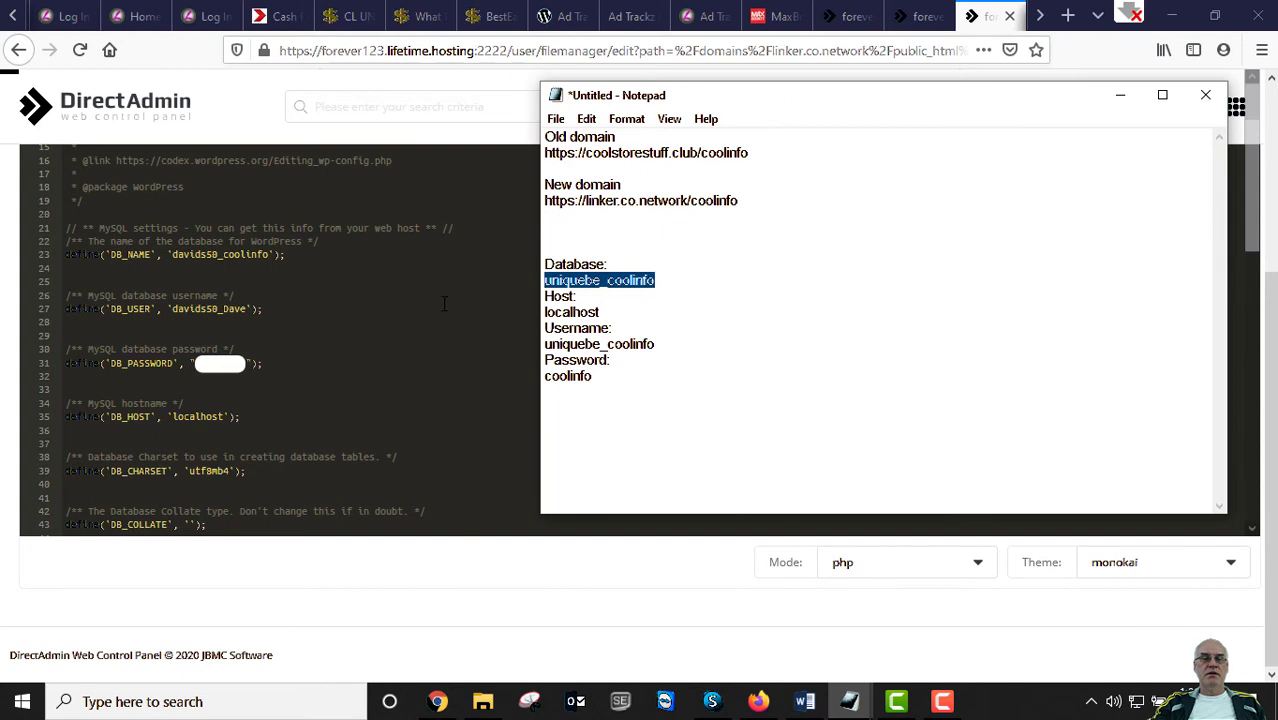
{"action": "left_click", "coordinate": [271, 254]}
{"action": "left_click_drag", "start_coordinate": [271, 254], "coordinate": [176, 254]}
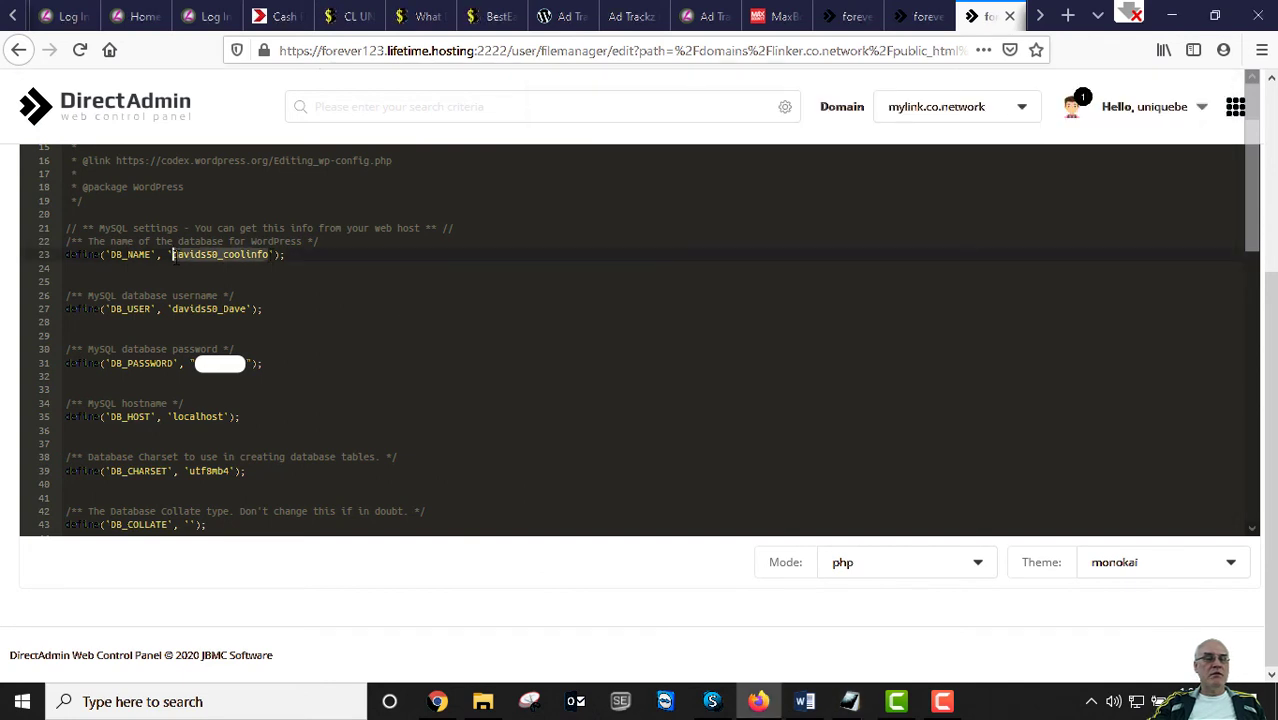
{"action": "key", "text": "ctrl+v"}
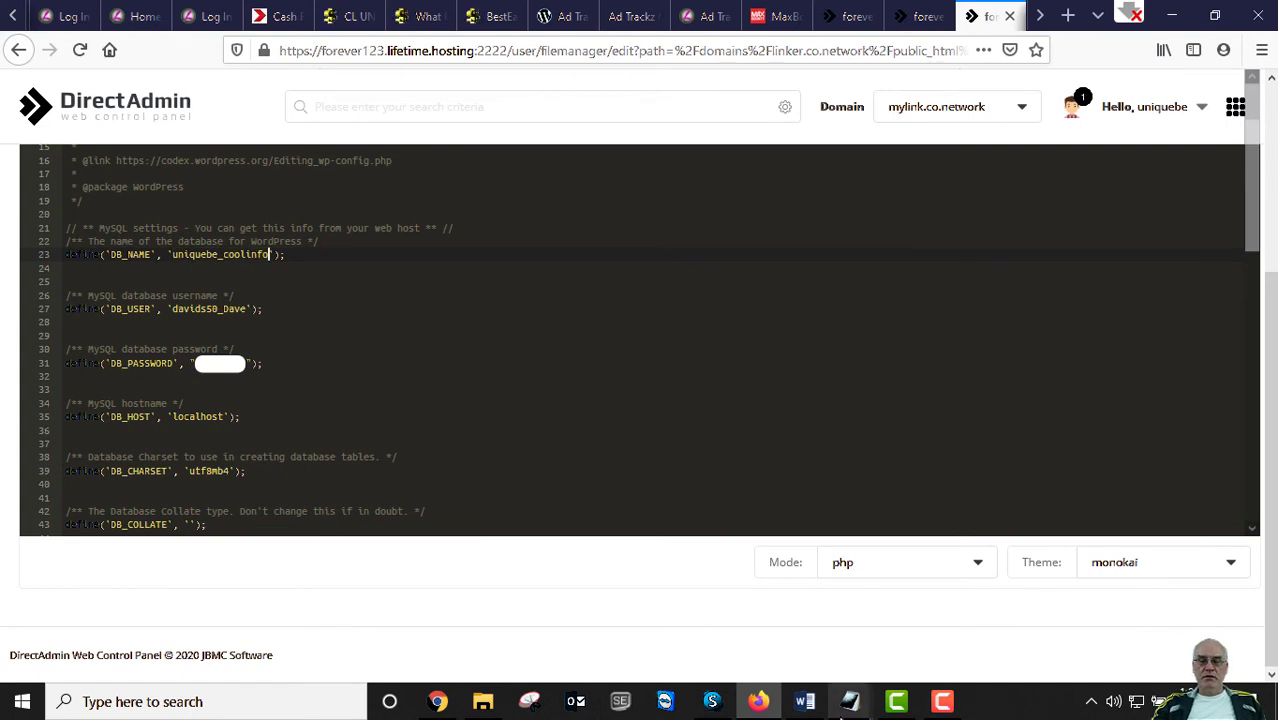
Copy the username from the Notepad notes and replace the DB_USER value in wp-config.php with uniquebe_coolinfo
{"action": "mouse_move", "coordinate": [850, 701]}
{"action": "left_click", "coordinate": [901, 633]}
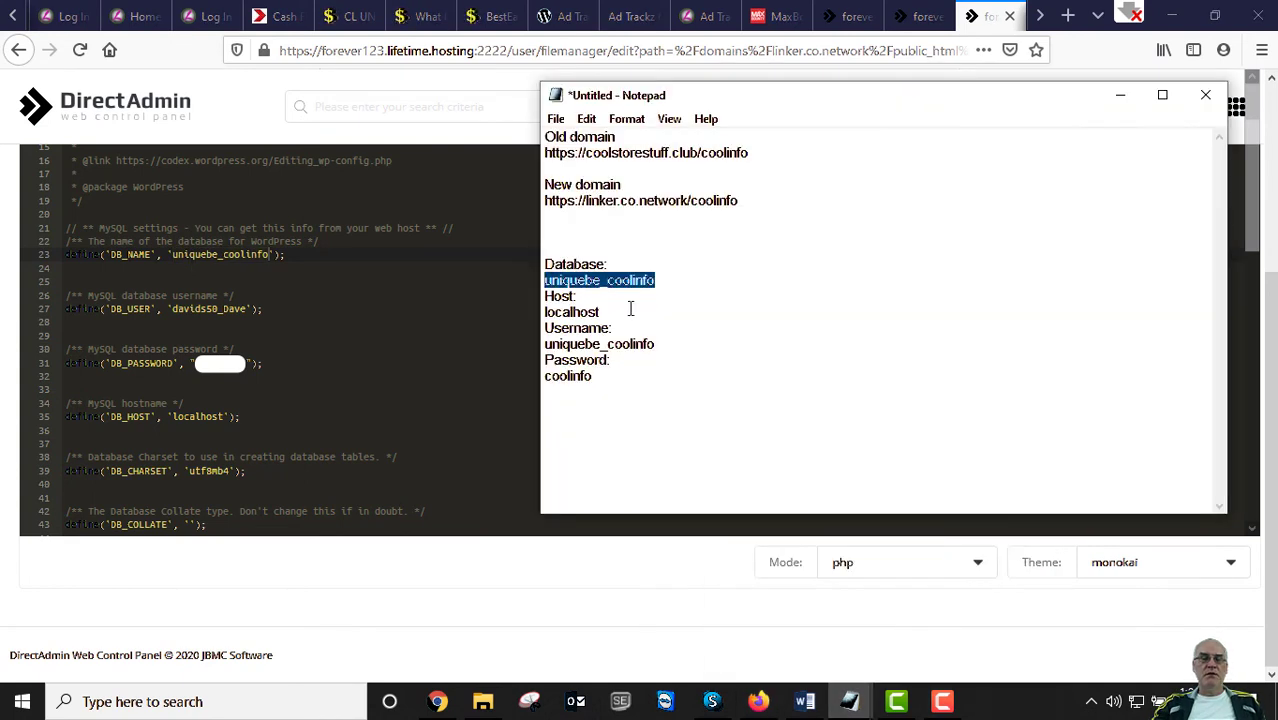
{"action": "left_click_drag", "start_coordinate": [662, 343], "coordinate": [545, 344]}
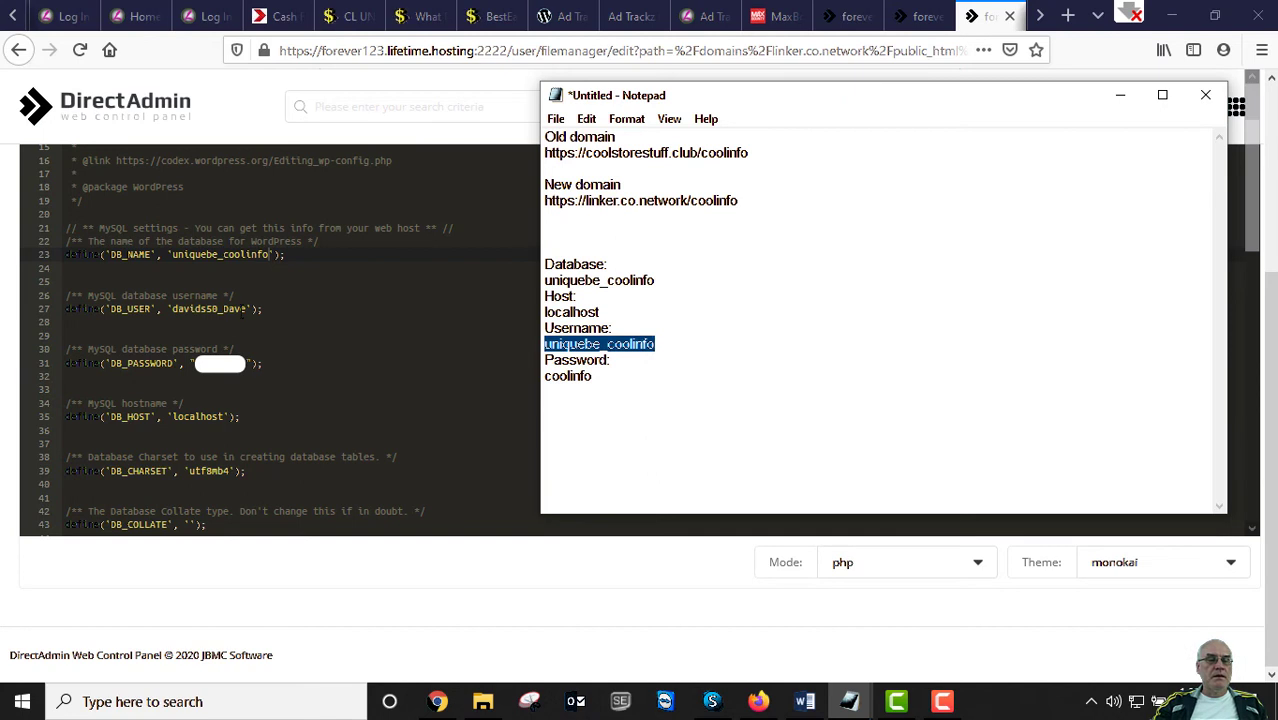
{"action": "left_click_drag", "start_coordinate": [247, 309], "coordinate": [173, 309]}
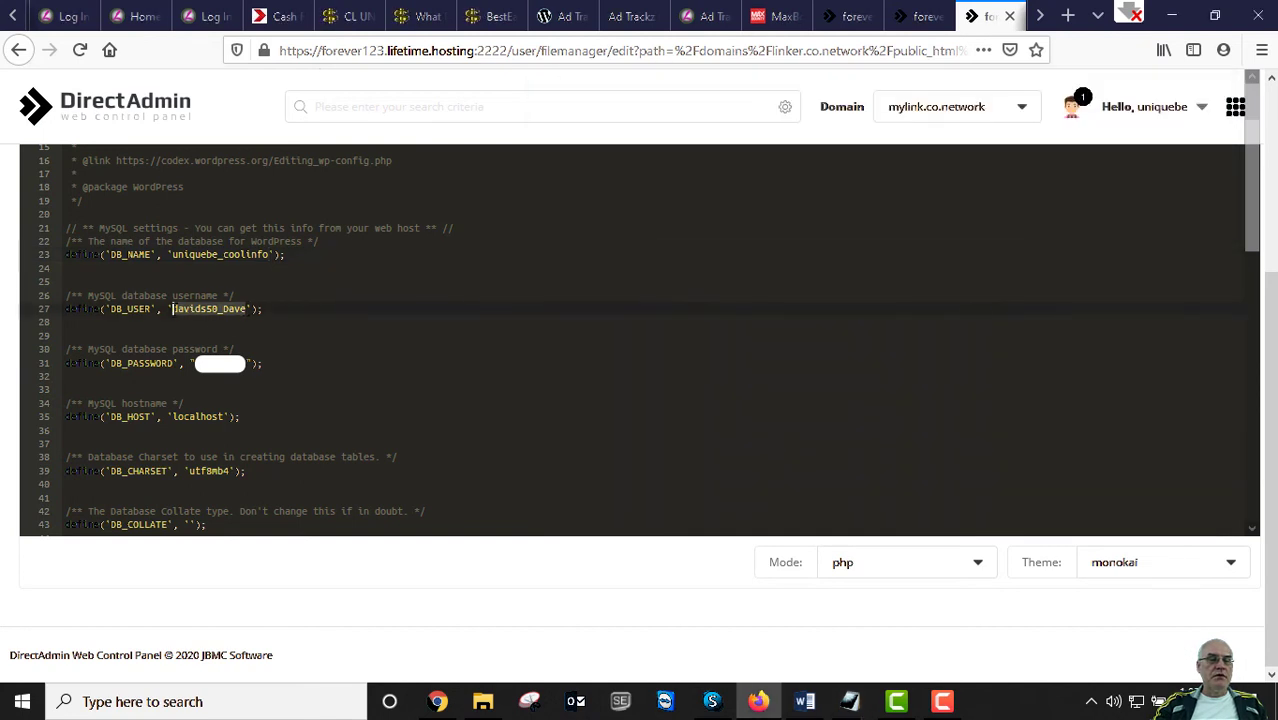
{"action": "key", "text": "ctrl+v"}
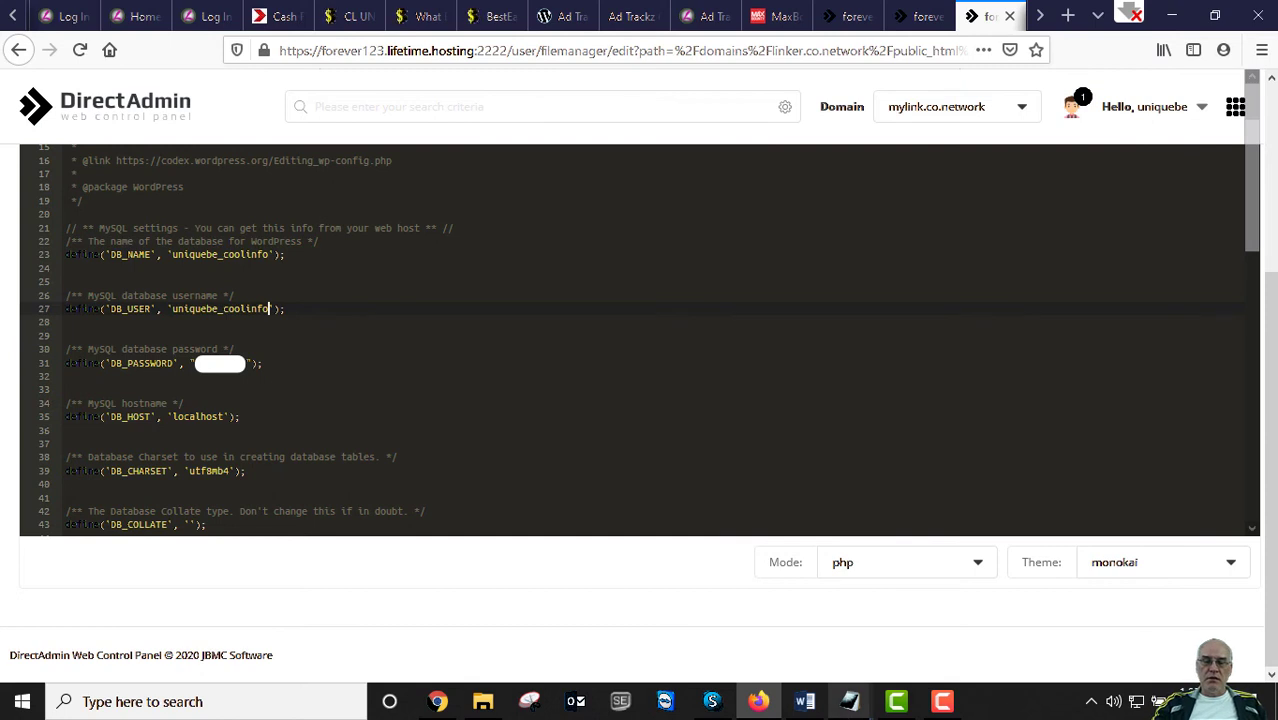
Copy the database password from the Notepad notes and replace the DB_PASSWORD value in wp-config.php with it
{"action": "left_click", "coordinate": [849, 701]}
{"action": "left_click", "coordinate": [925, 622]}
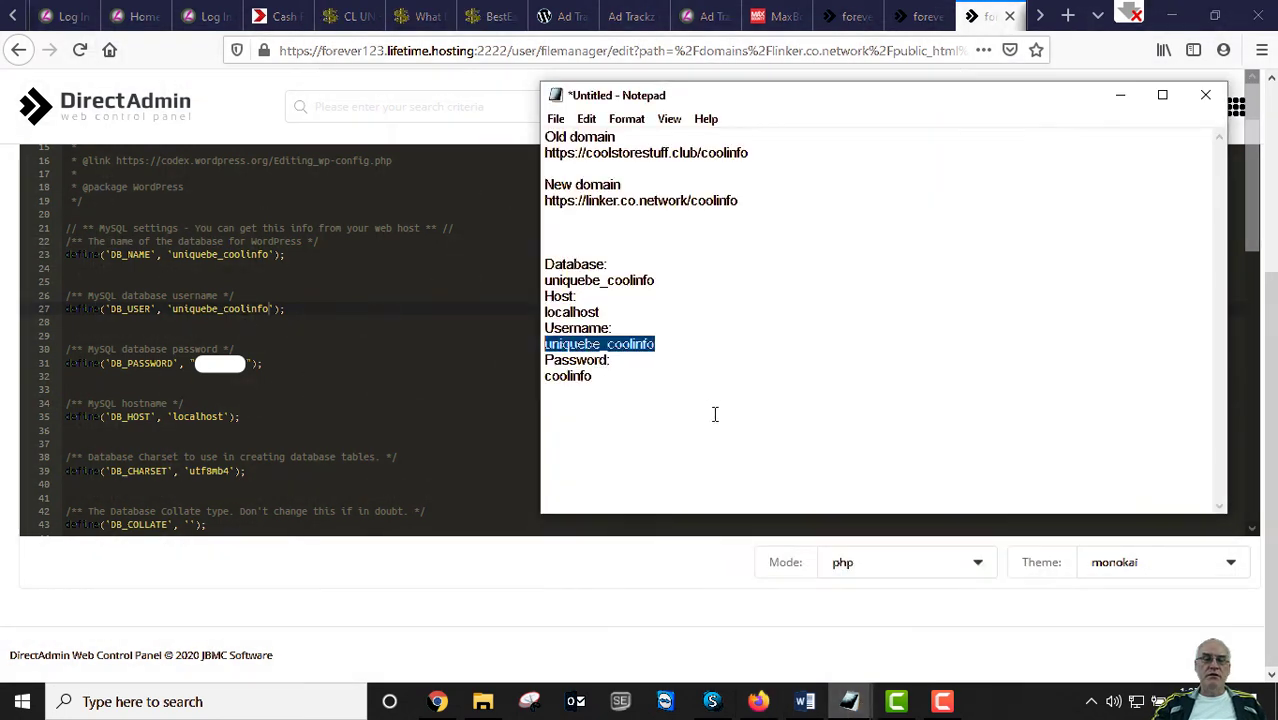
{"action": "left_click_drag", "start_coordinate": [604, 377], "coordinate": [551, 379]}
{"action": "right_click", "coordinate": [566, 377]}
{"action": "left_click", "coordinate": [610, 439]}
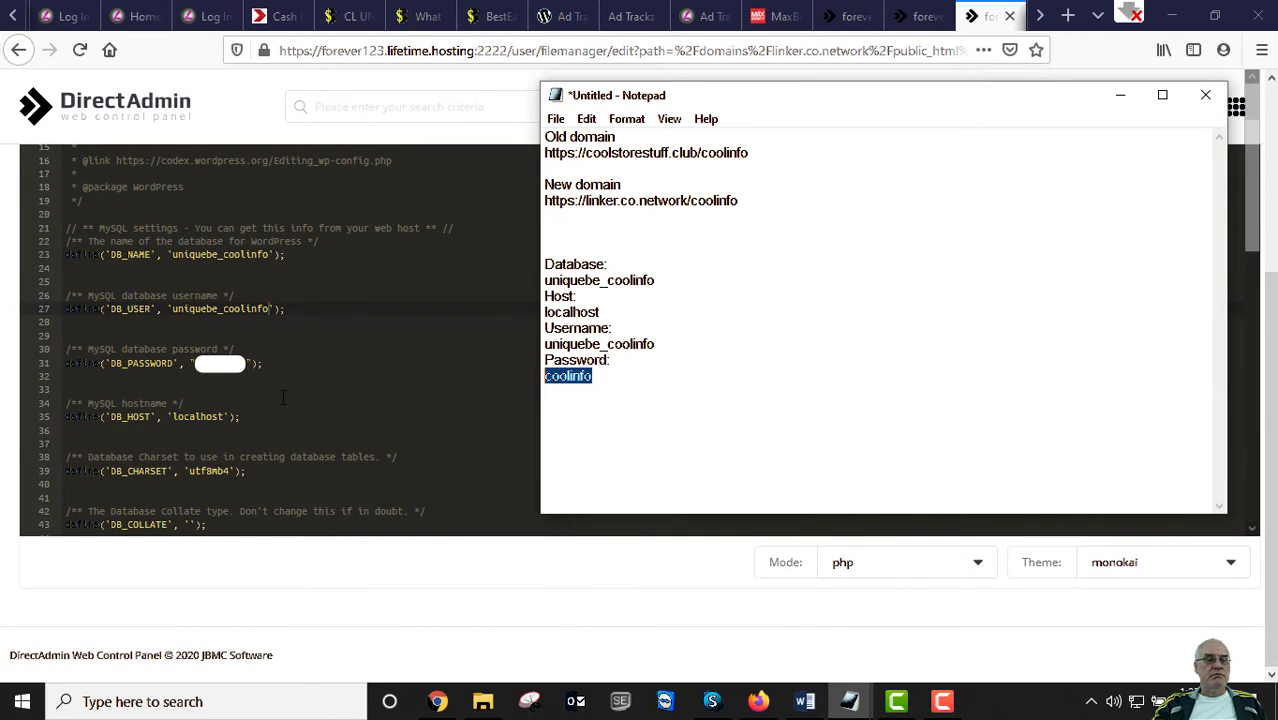
{"action": "left_click", "coordinate": [246, 363]}
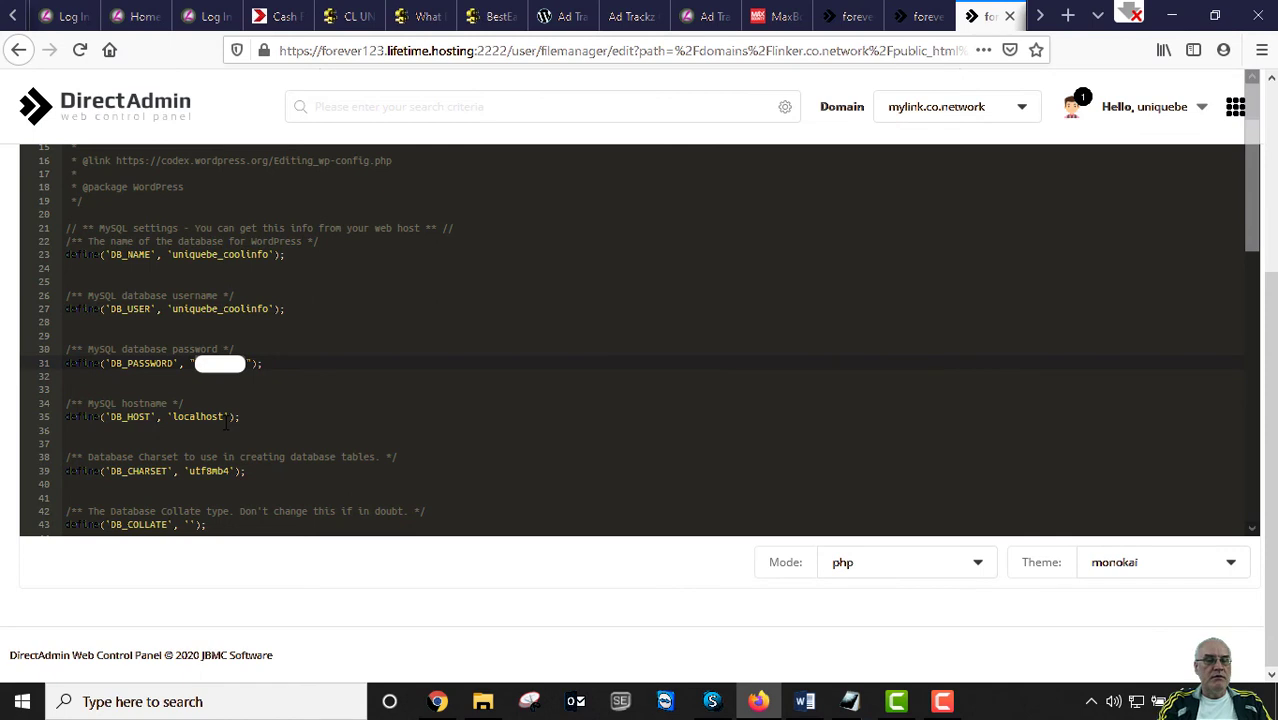
{"action": "key", "text": "ctrl+v"}
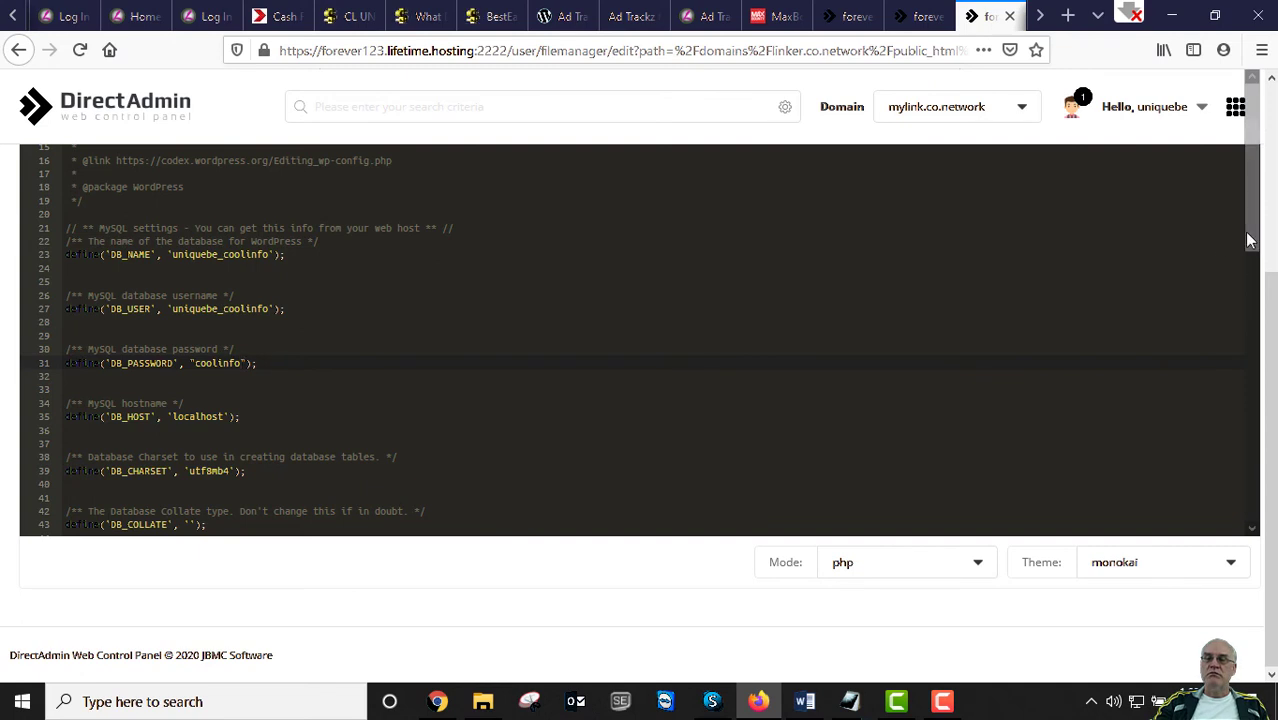
Save the edited wp-config.php and return to the coolinfo folder's file list
{"action": "scroll", "coordinate": [1216, 530], "scroll_direction": "up", "scroll_amount": 3}
{"action": "scroll", "coordinate": [1216, 530], "scroll_direction": "down", "scroll_amount": 5}
{"action": "scroll", "coordinate": [1213, 432], "scroll_direction": "up", "scroll_amount": 4}
{"action": "scroll", "coordinate": [1213, 432], "scroll_direction": "up", "scroll_amount": 1}
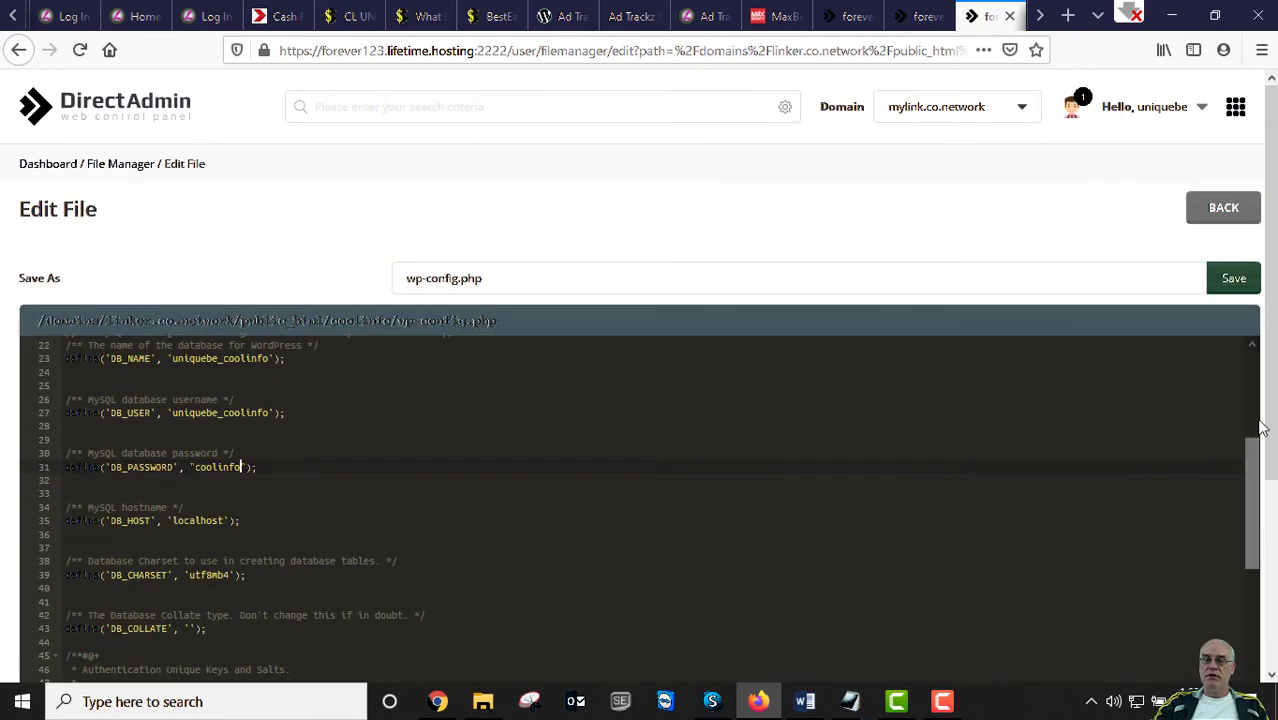
{"action": "left_click", "coordinate": [1227, 286]}
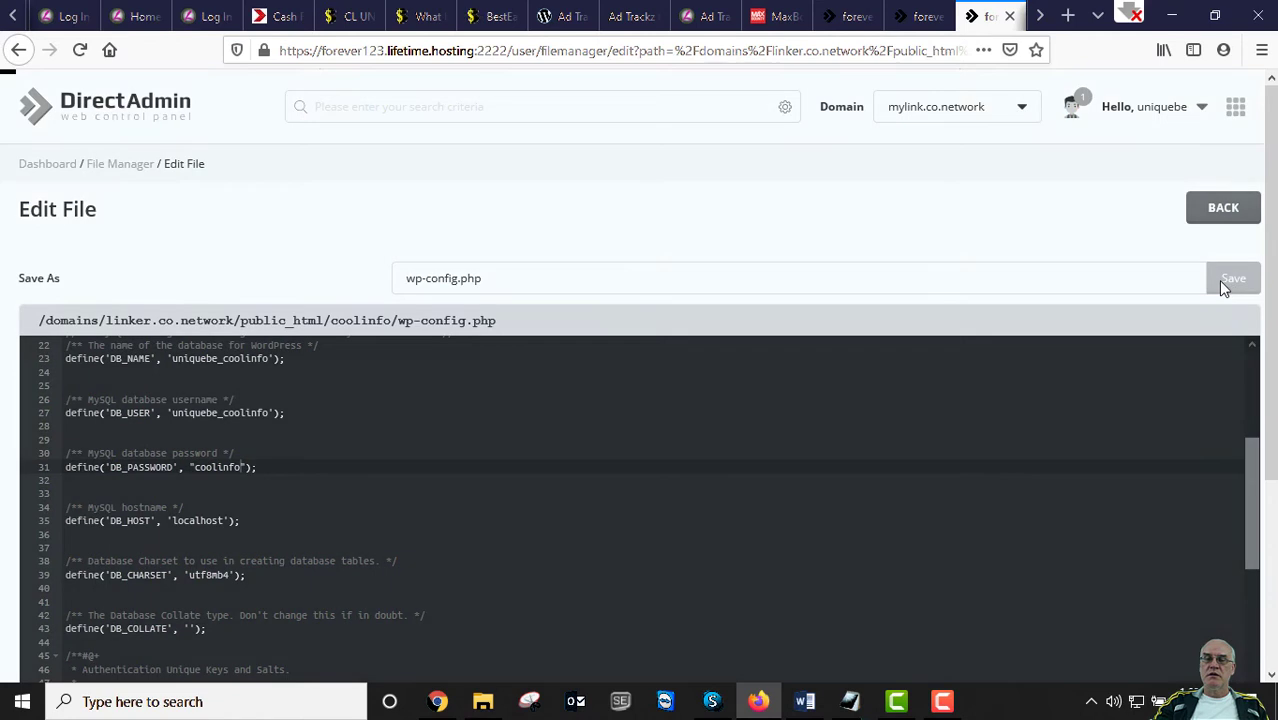
{"action": "left_click", "coordinate": [1225, 207]}
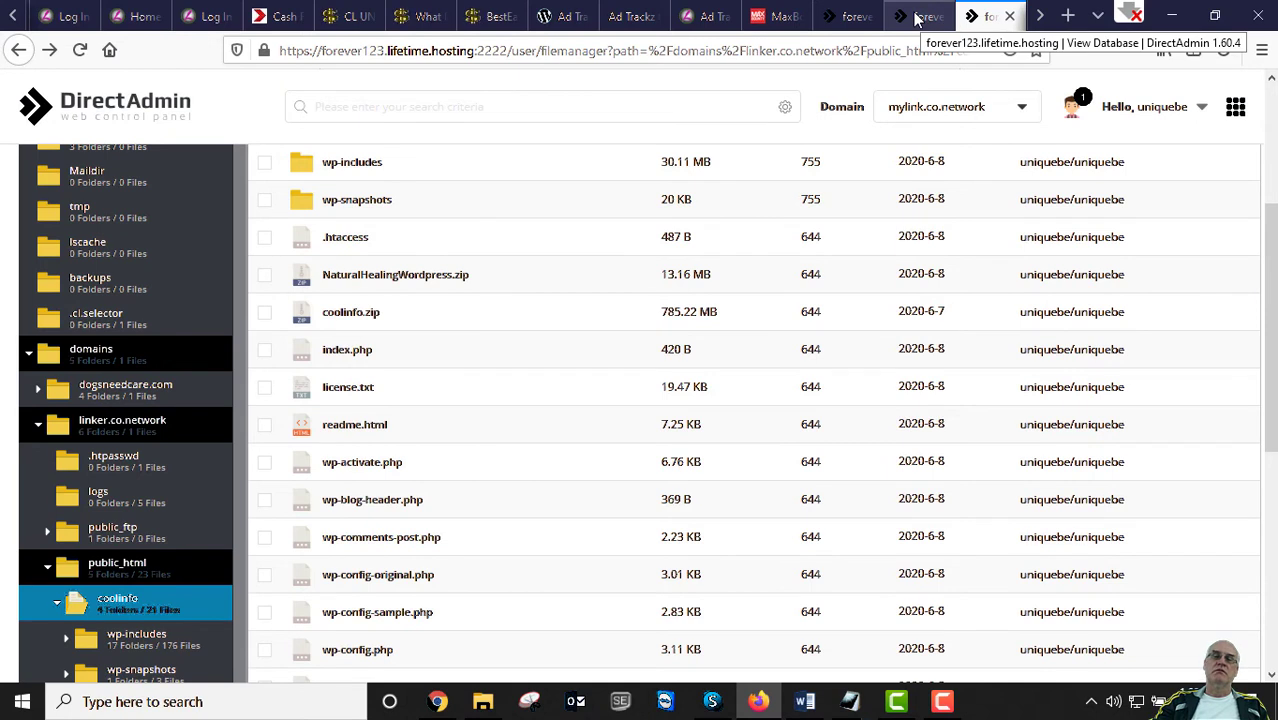
Go back to the DirectAdmin dashboard and look for phpMyAdmin among its features, checking cPanel's database tools for comparison
{"action": "left_click", "coordinate": [917, 18]}
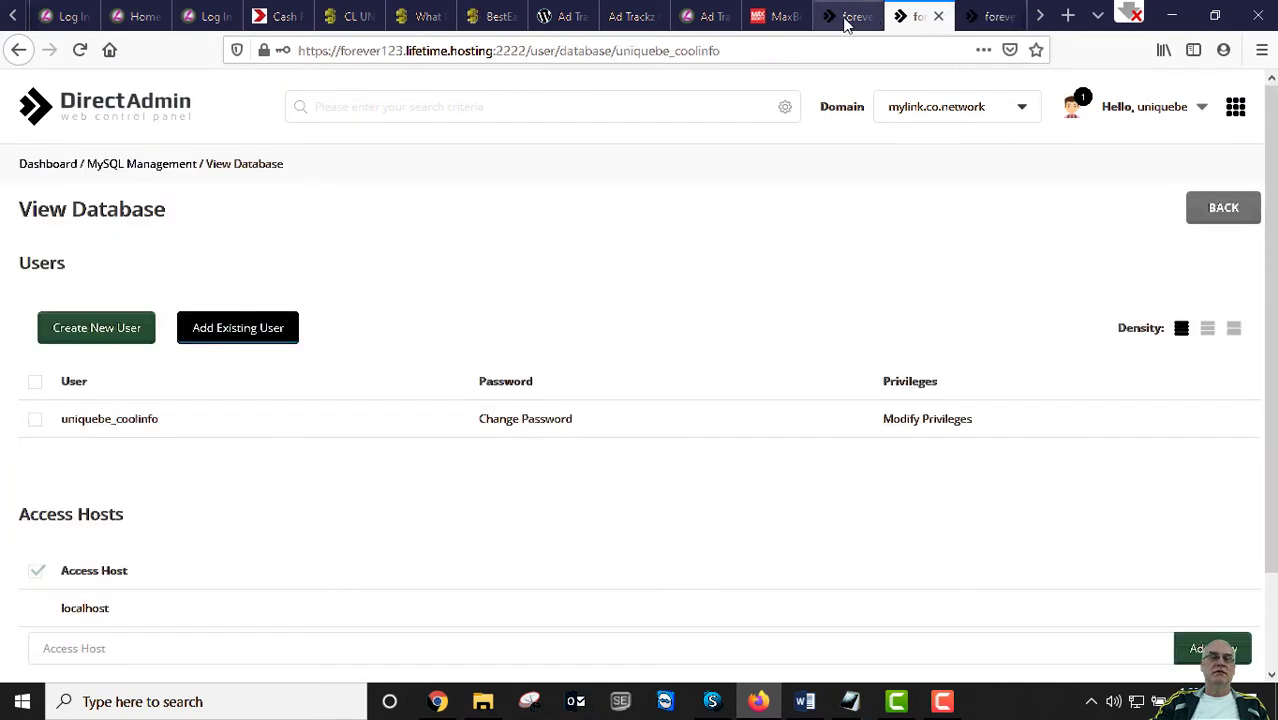
{"action": "left_click", "coordinate": [985, 18]}
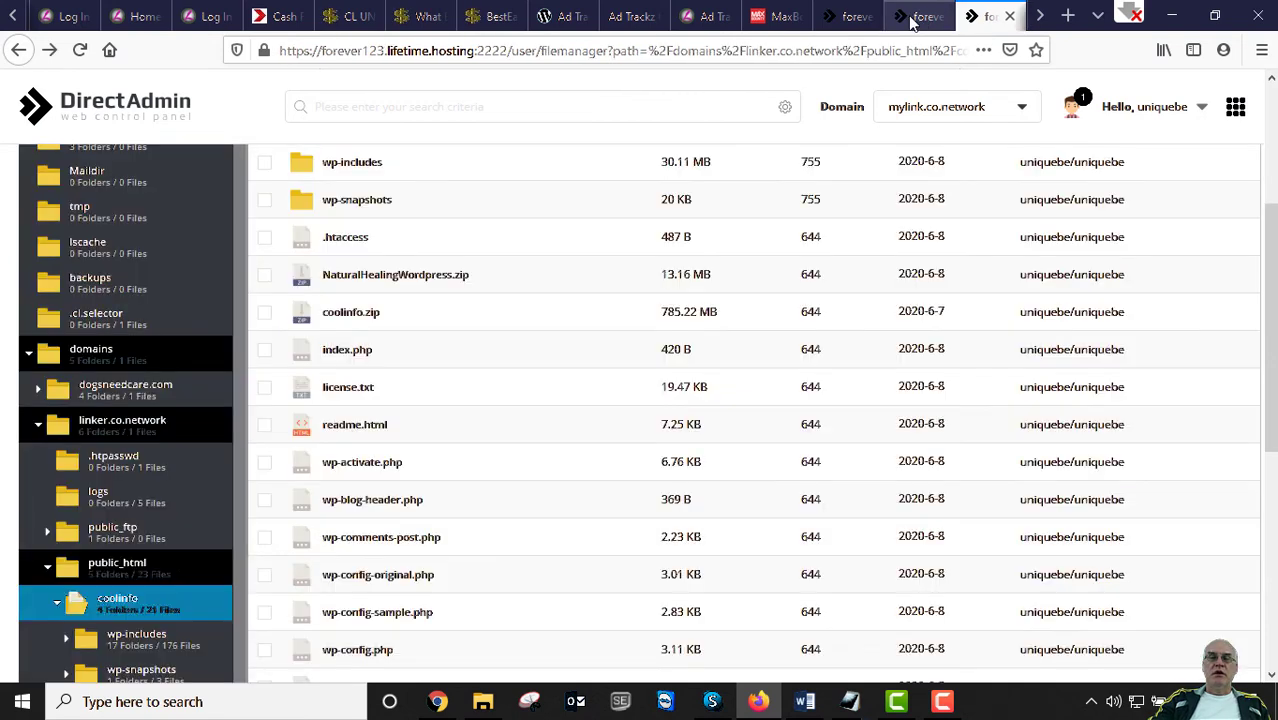
{"action": "left_click", "coordinate": [845, 18]}
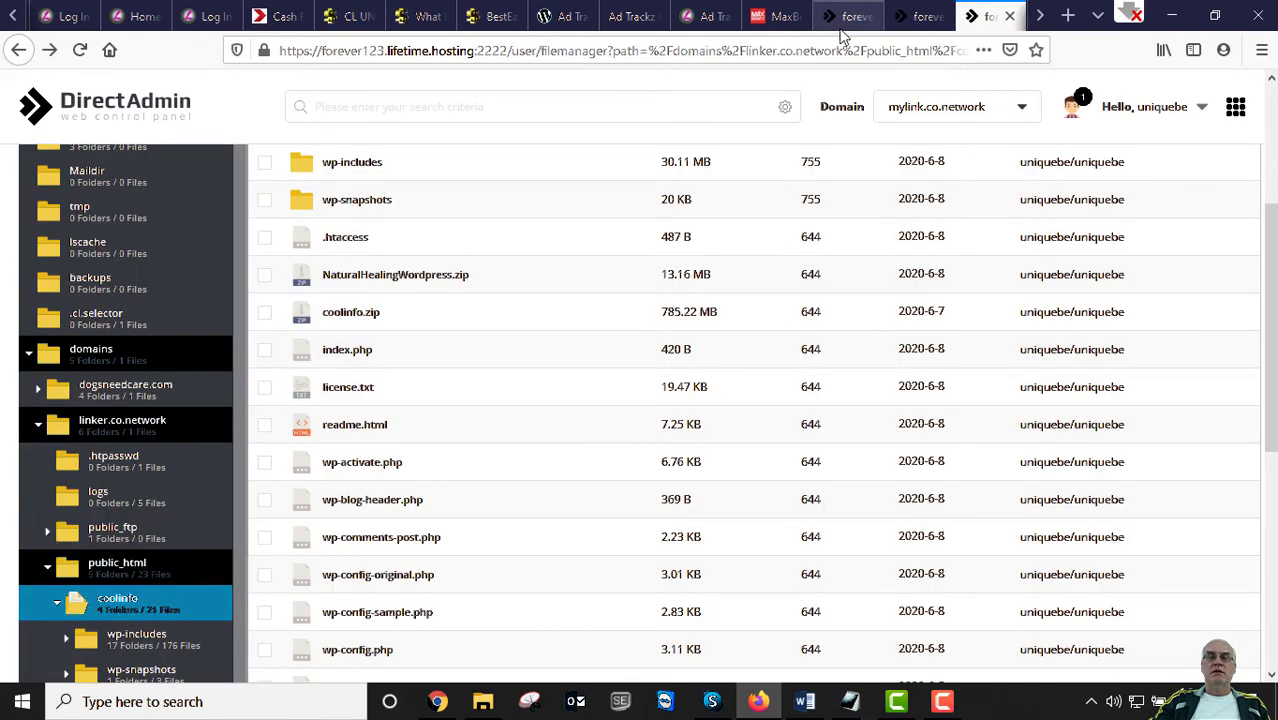
{"action": "scroll", "coordinate": [140, 497], "scroll_direction": "down", "scroll_amount": 10}
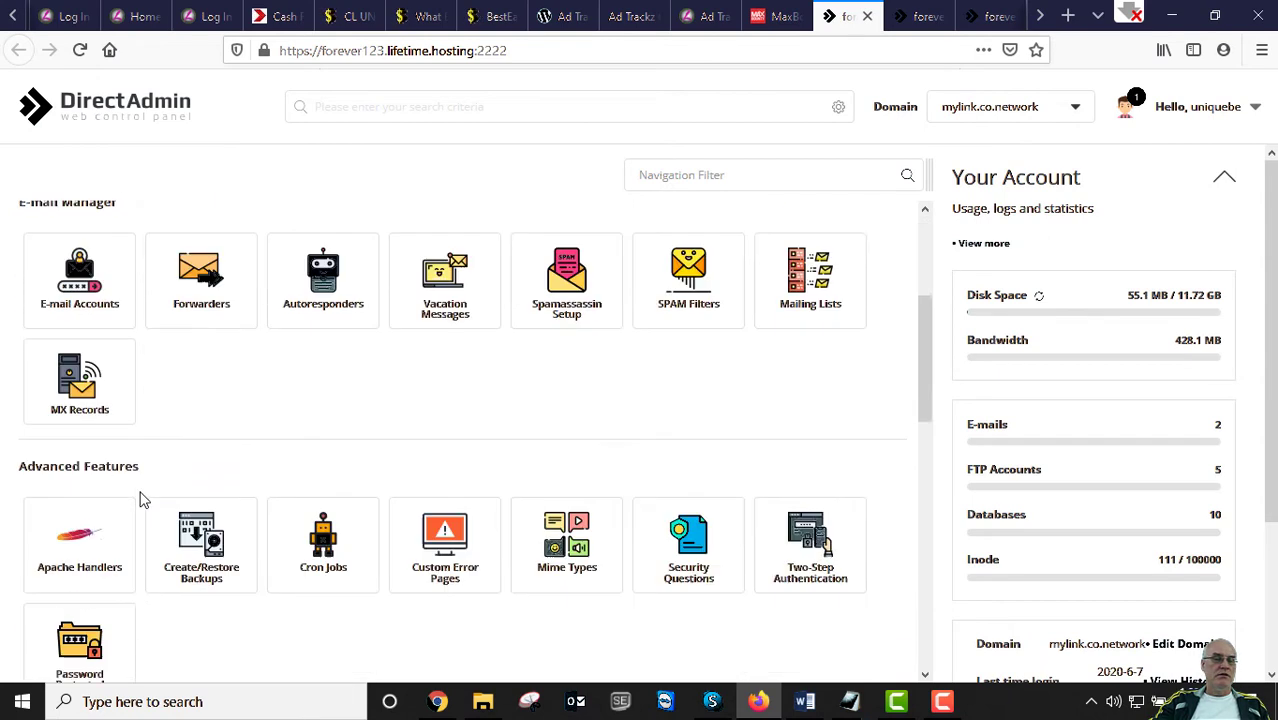
{"action": "scroll", "coordinate": [143, 495], "scroll_direction": "down", "scroll_amount": 3}
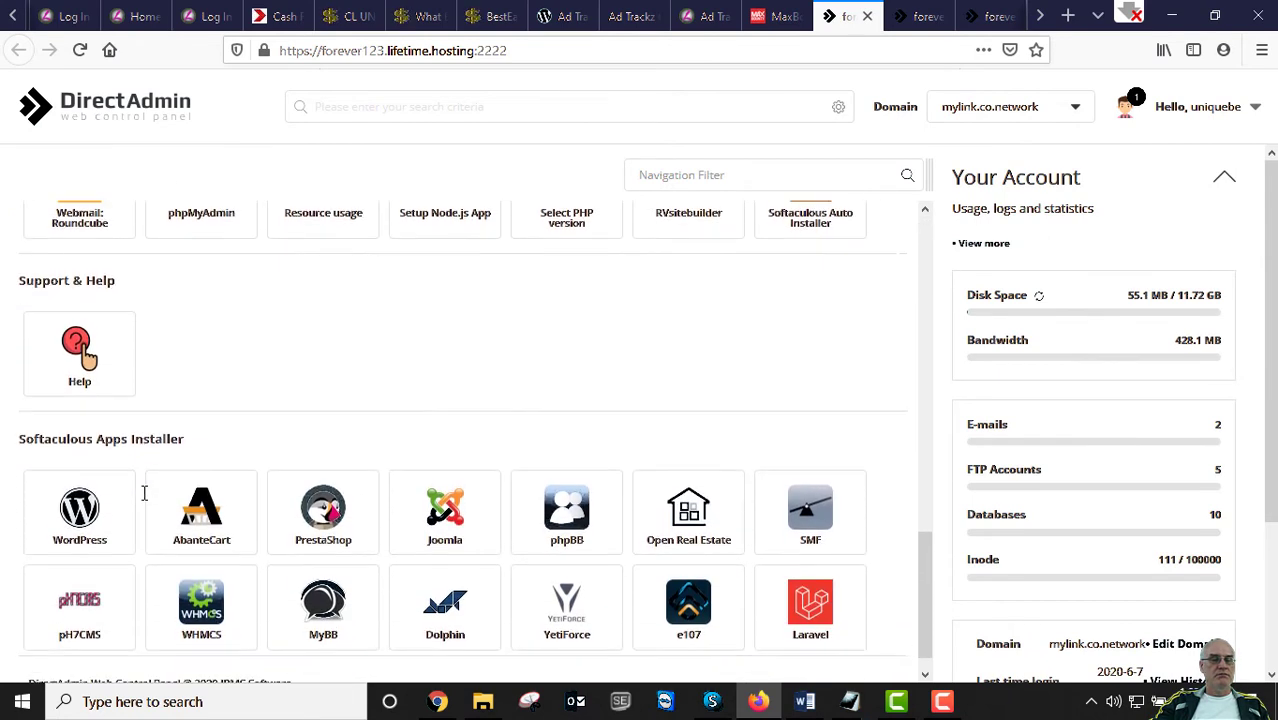
{"action": "scroll", "coordinate": [215, 490], "scroll_direction": "up", "scroll_amount": 3}
{"action": "scroll", "coordinate": [215, 490], "scroll_direction": "up", "scroll_amount": 7}
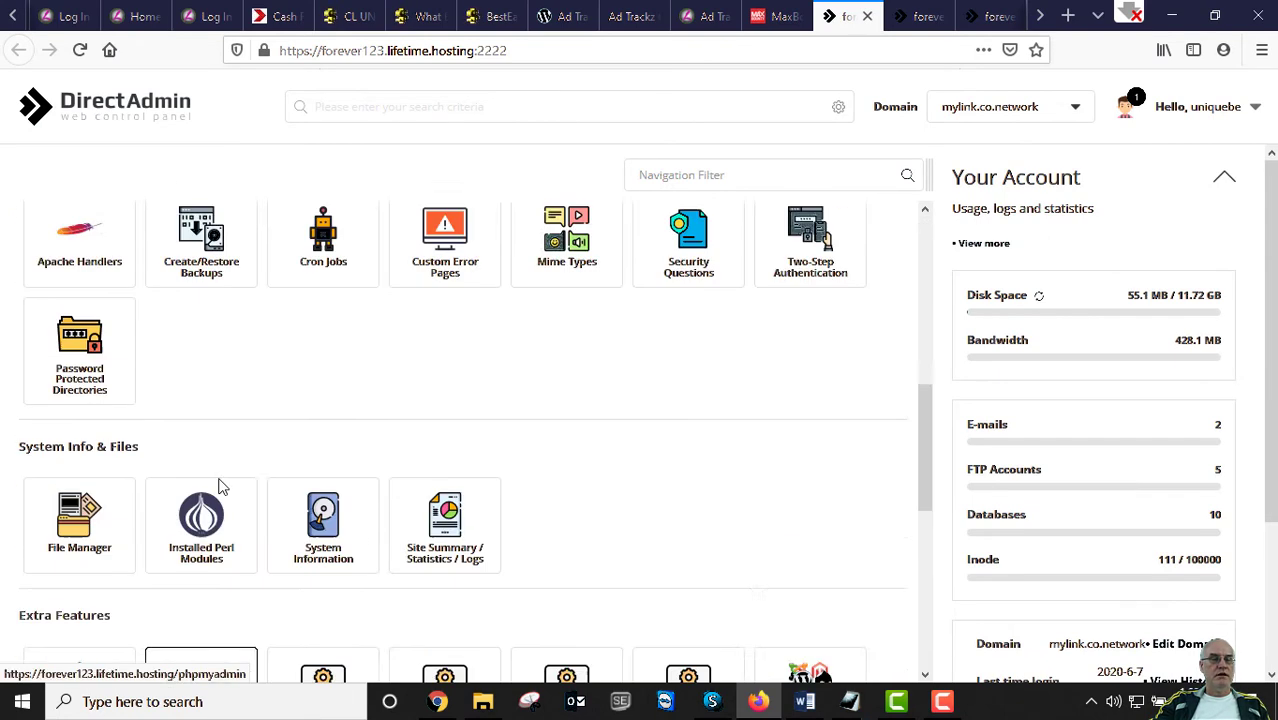
{"action": "scroll", "coordinate": [202, 495], "scroll_direction": "up", "scroll_amount": 1}
{"action": "scroll", "coordinate": [199, 483], "scroll_direction": "down", "scroll_amount": 5}
{"action": "scroll", "coordinate": [199, 483], "scroll_direction": "down", "scroll_amount": 1}
{"action": "scroll", "coordinate": [199, 483], "scroll_direction": "down", "scroll_amount": 3}
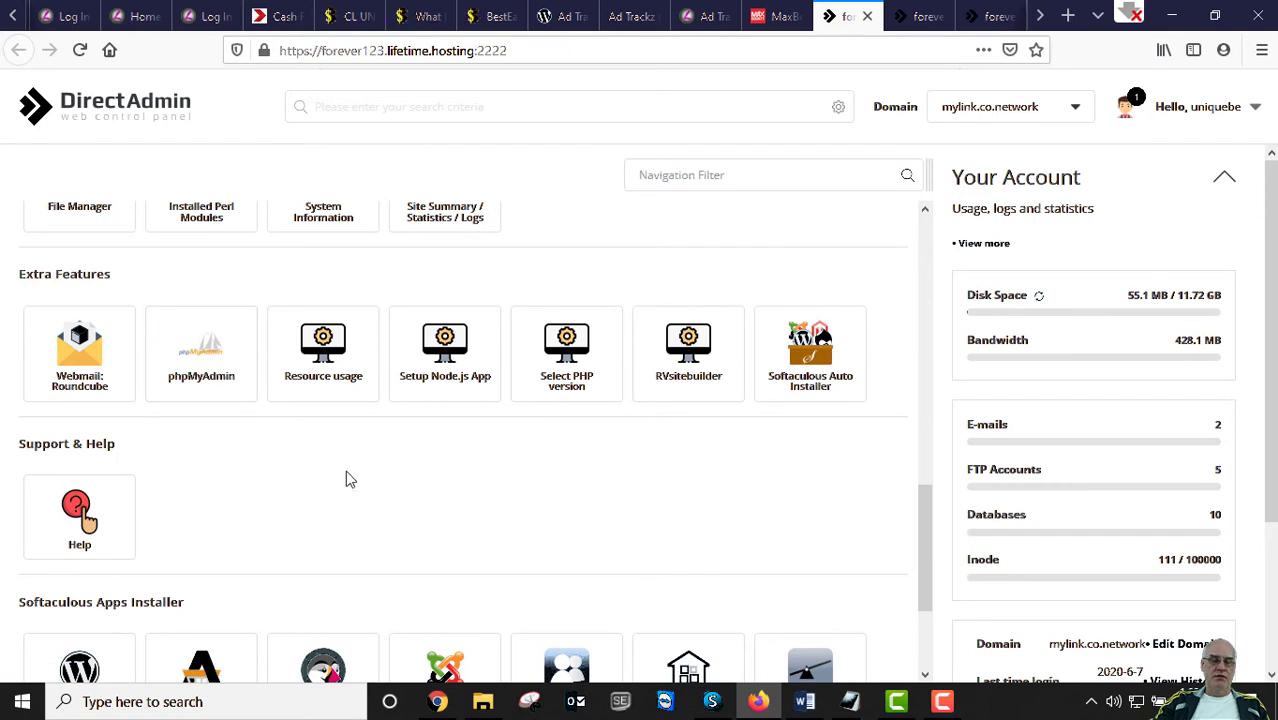
{"action": "left_click", "coordinate": [438, 701]}
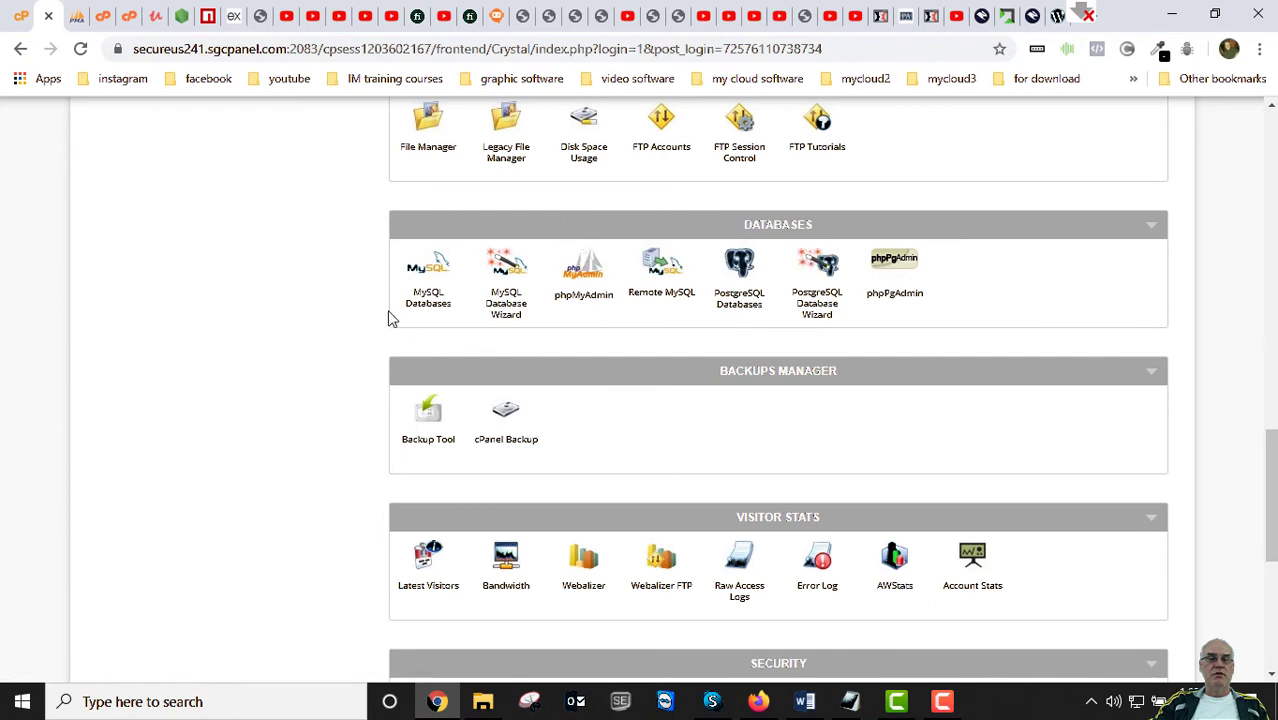
{"action": "left_click", "coordinate": [757, 703]}
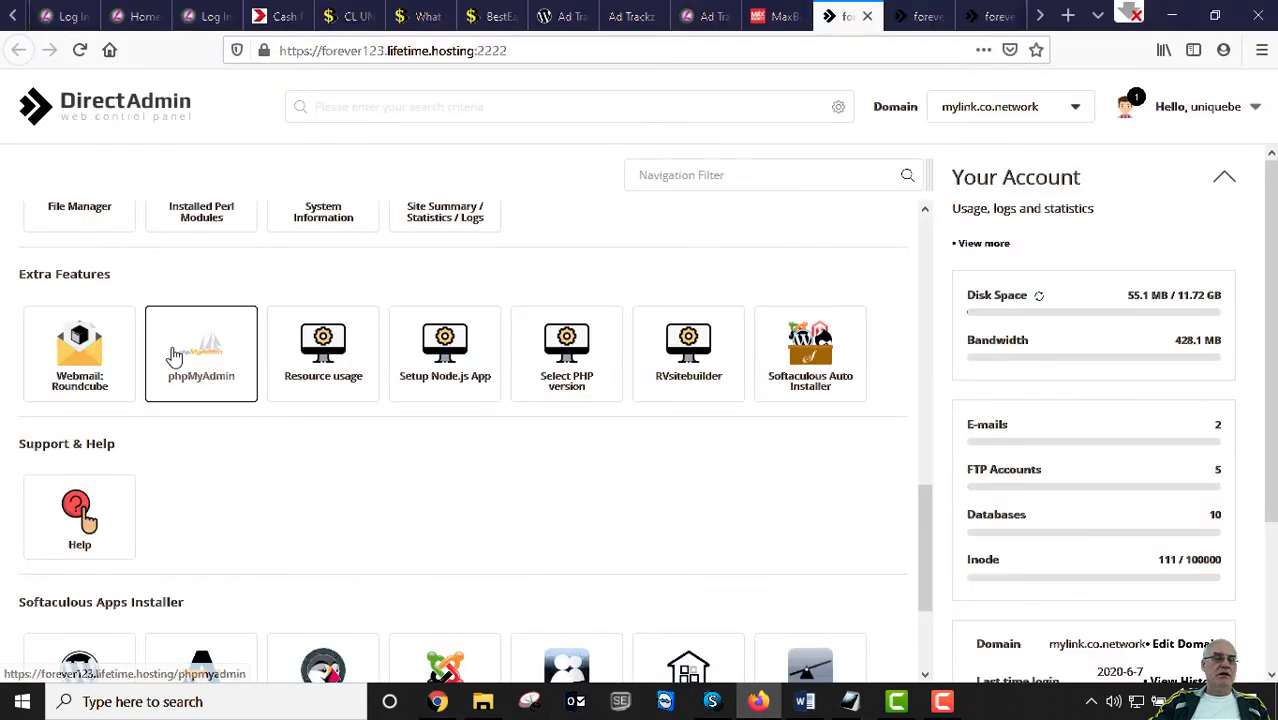
{"action": "scroll", "coordinate": [277, 480], "scroll_direction": "down", "scroll_amount": 2}
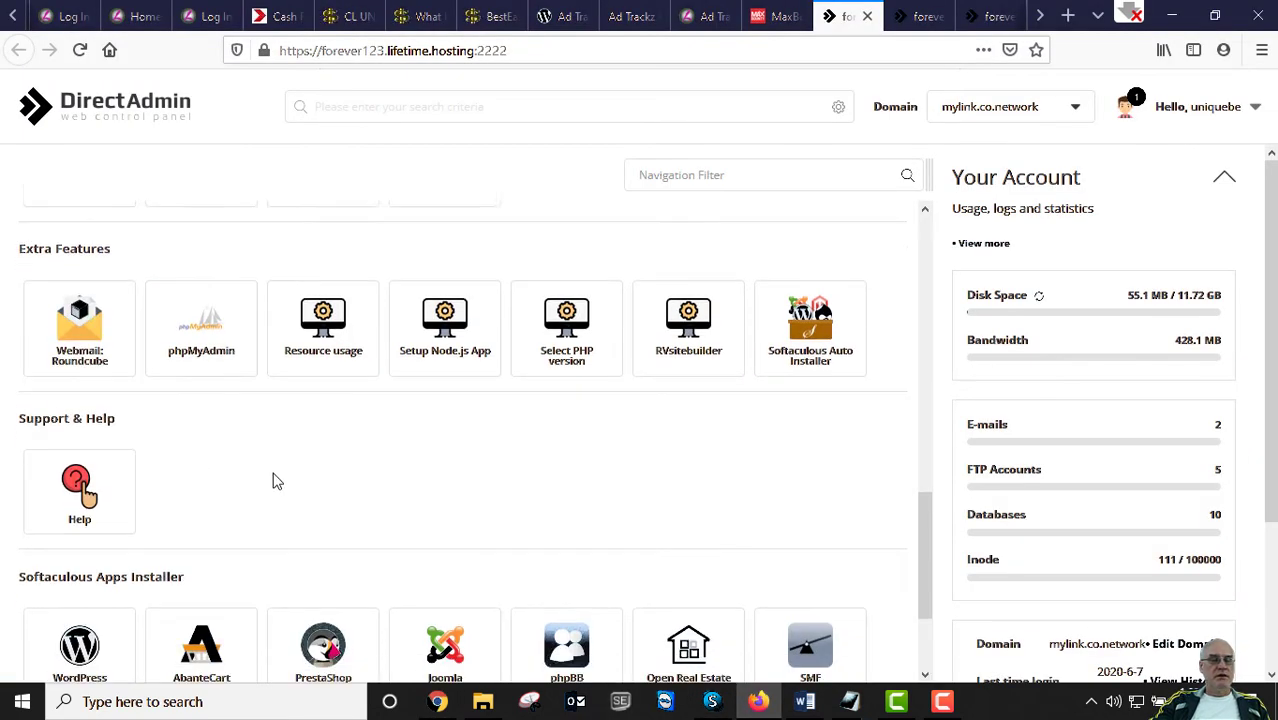
{"action": "scroll", "coordinate": [277, 482], "scroll_direction": "up", "scroll_amount": 4}
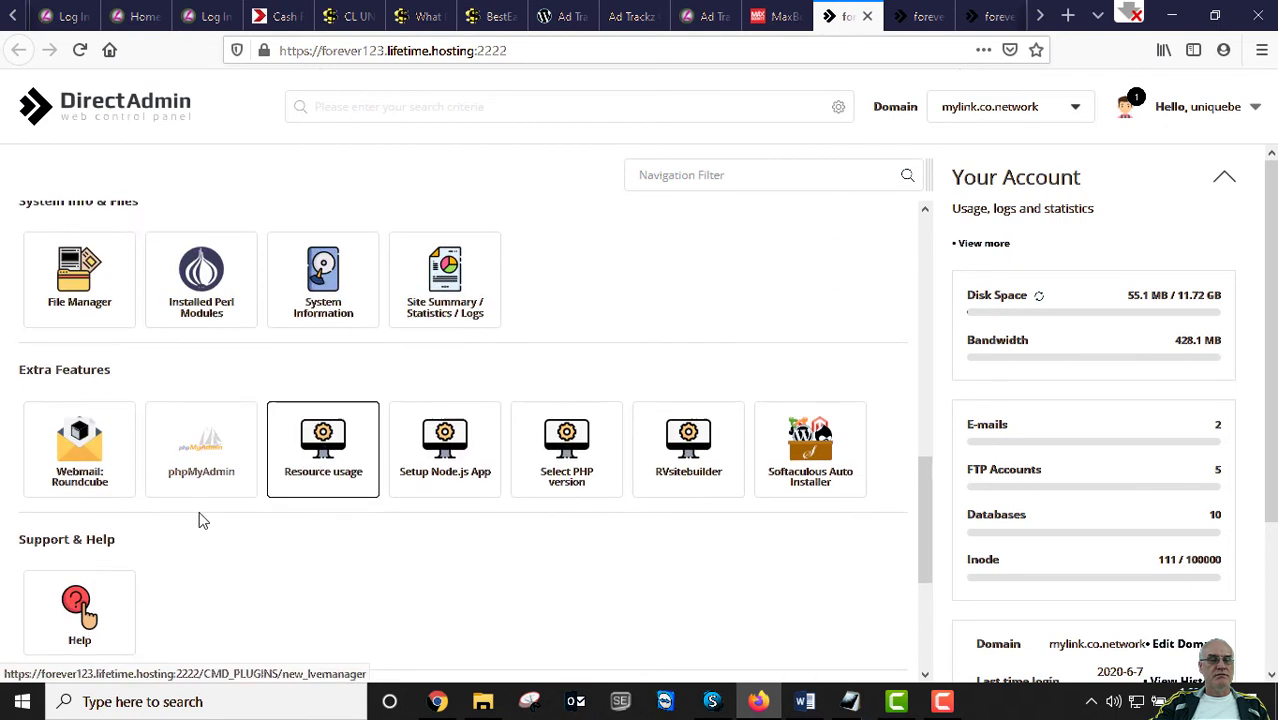
Open phpMyAdmin from the dashboard's Extra Features in a new browser tab and switch to it
{"action": "right_click", "coordinate": [203, 445]}
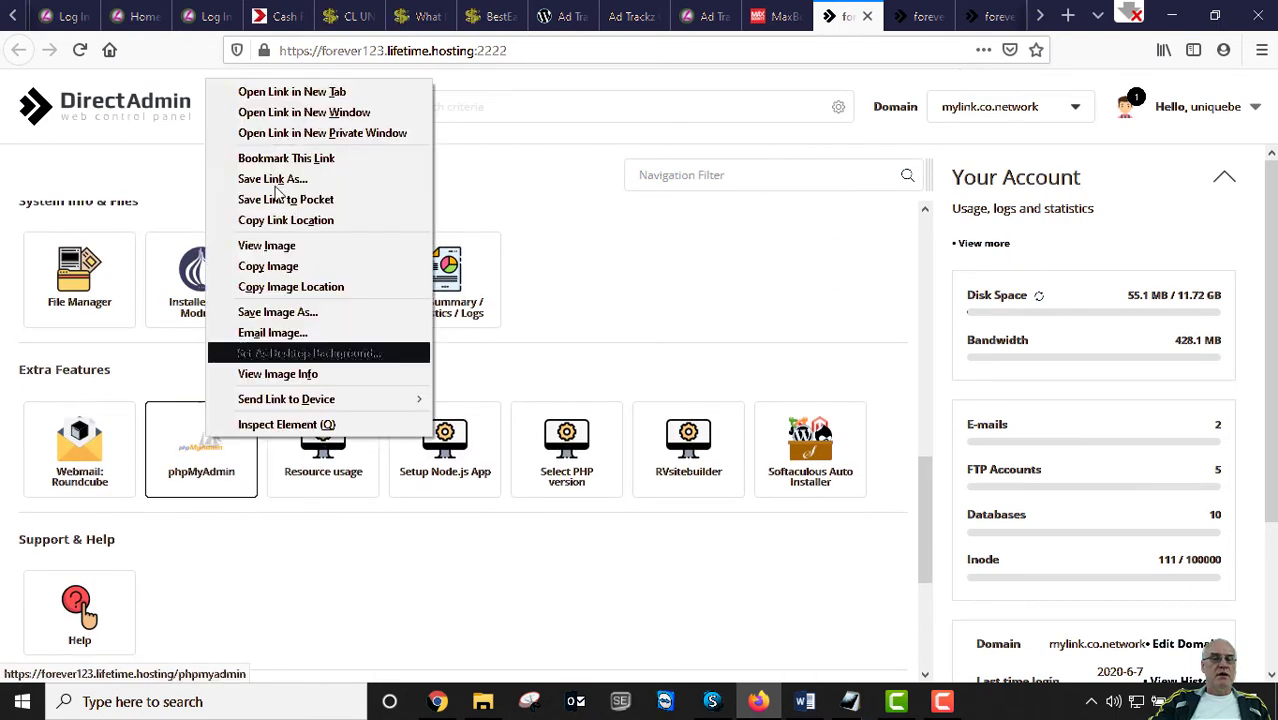
{"action": "left_click", "coordinate": [288, 88]}
{"action": "left_click", "coordinate": [902, 14]}
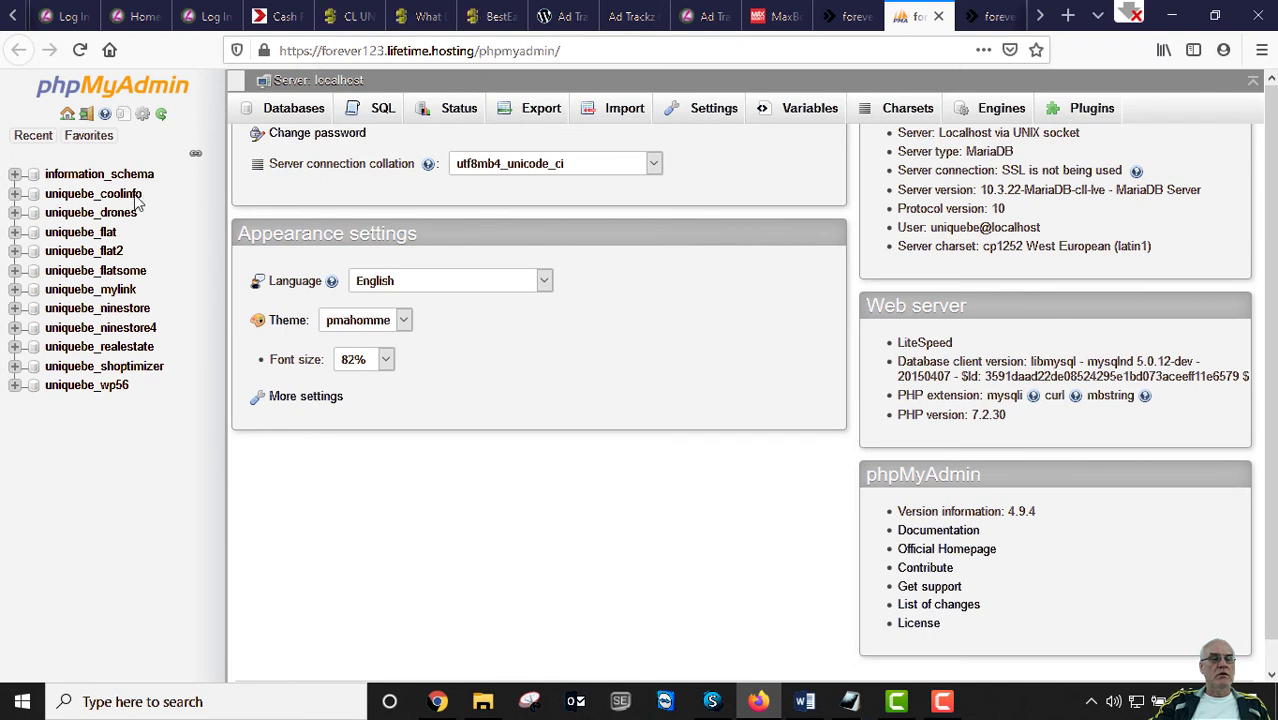
Select the uniquebe_coolinfo database in phpMyAdmin and open its import page
{"action": "left_click", "coordinate": [18, 197]}
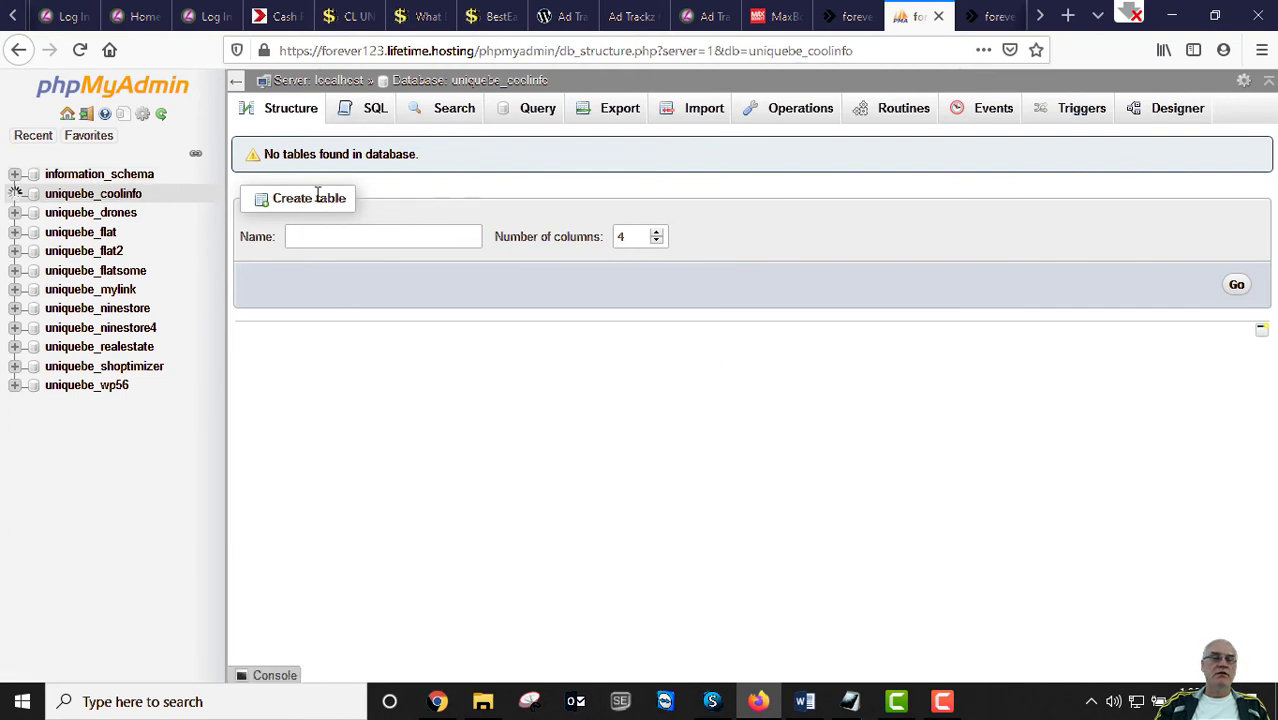
{"action": "left_click", "coordinate": [109, 197]}
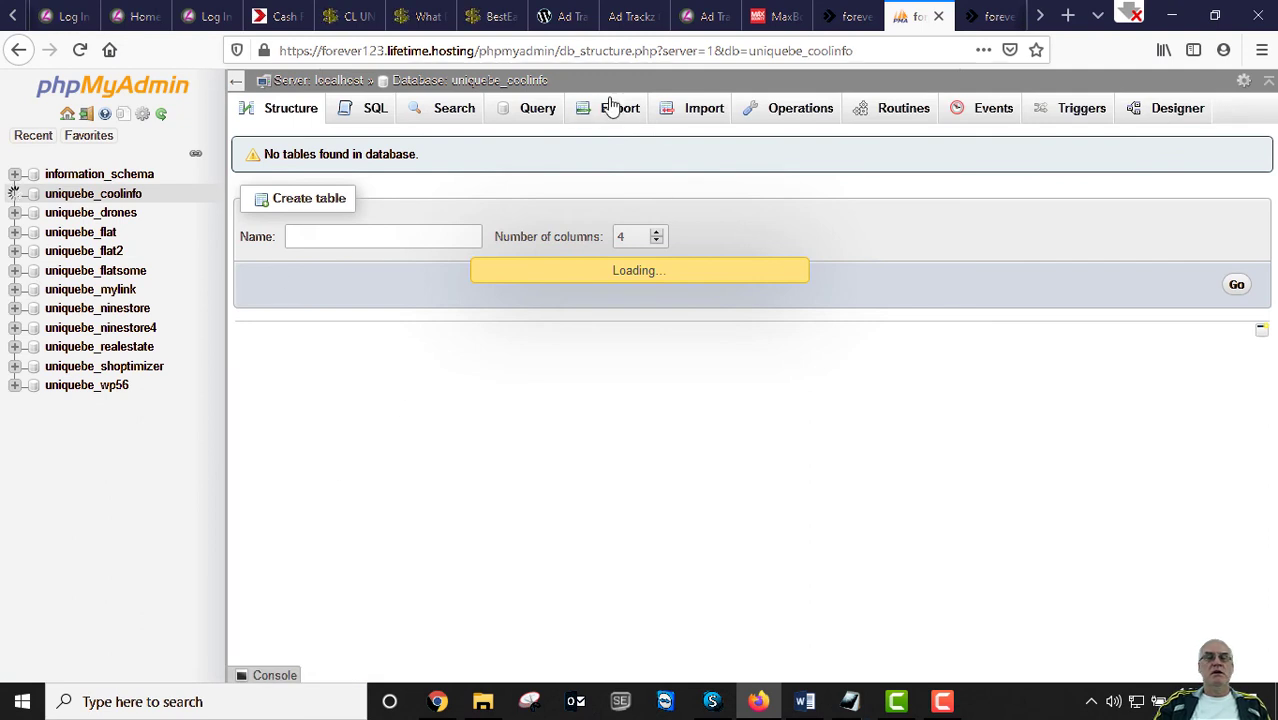
{"action": "left_click", "coordinate": [706, 110]}
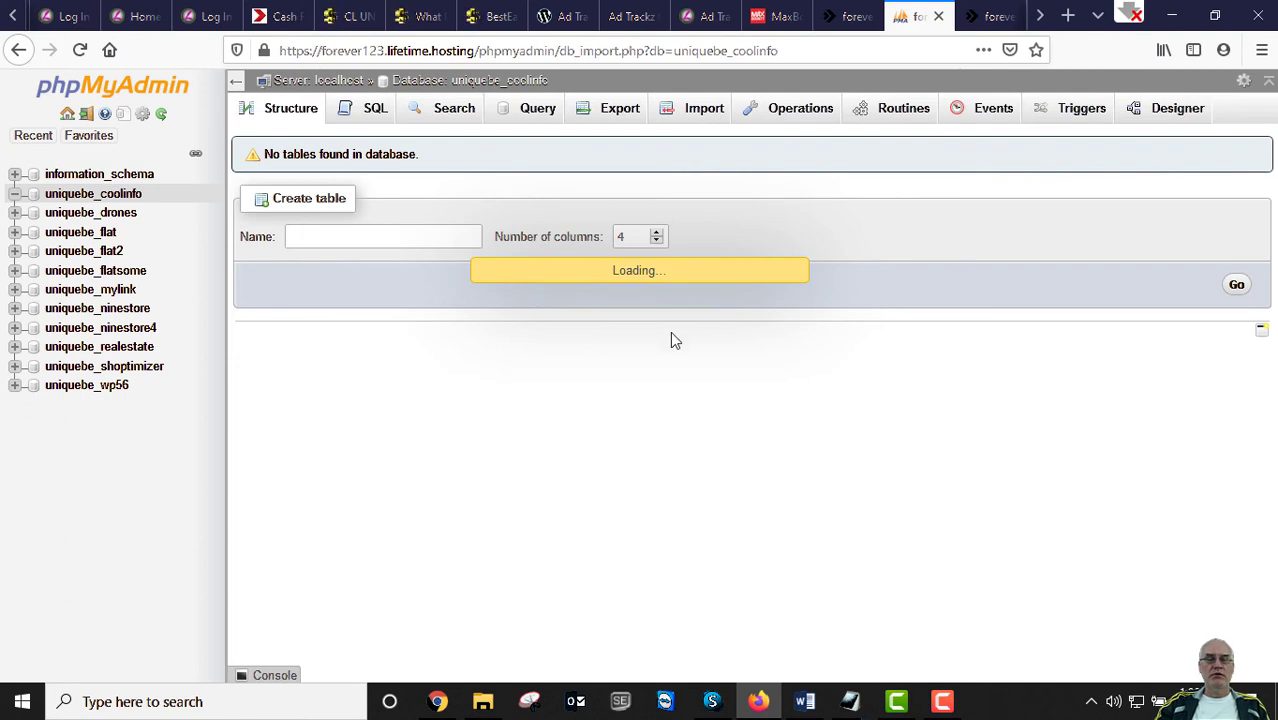
{"action": "scroll", "coordinate": [434, 463], "scroll_direction": "down", "scroll_amount": 5}
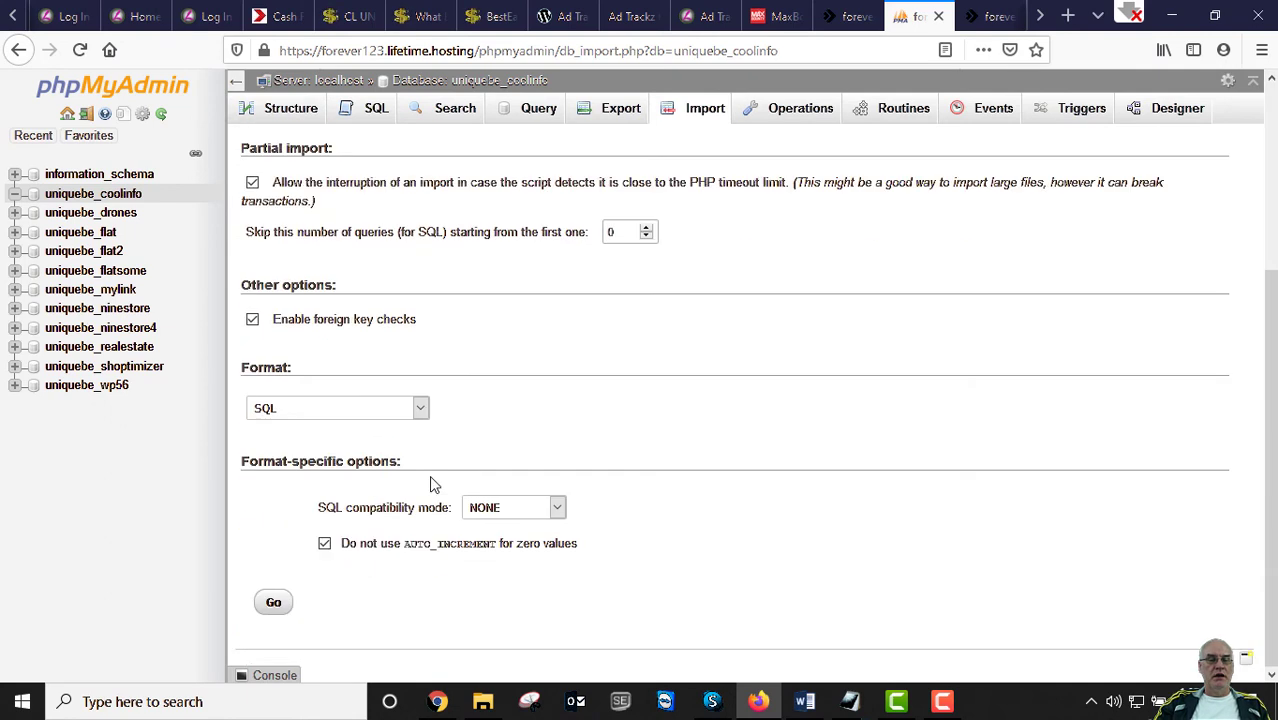
{"action": "left_click", "coordinate": [279, 604]}
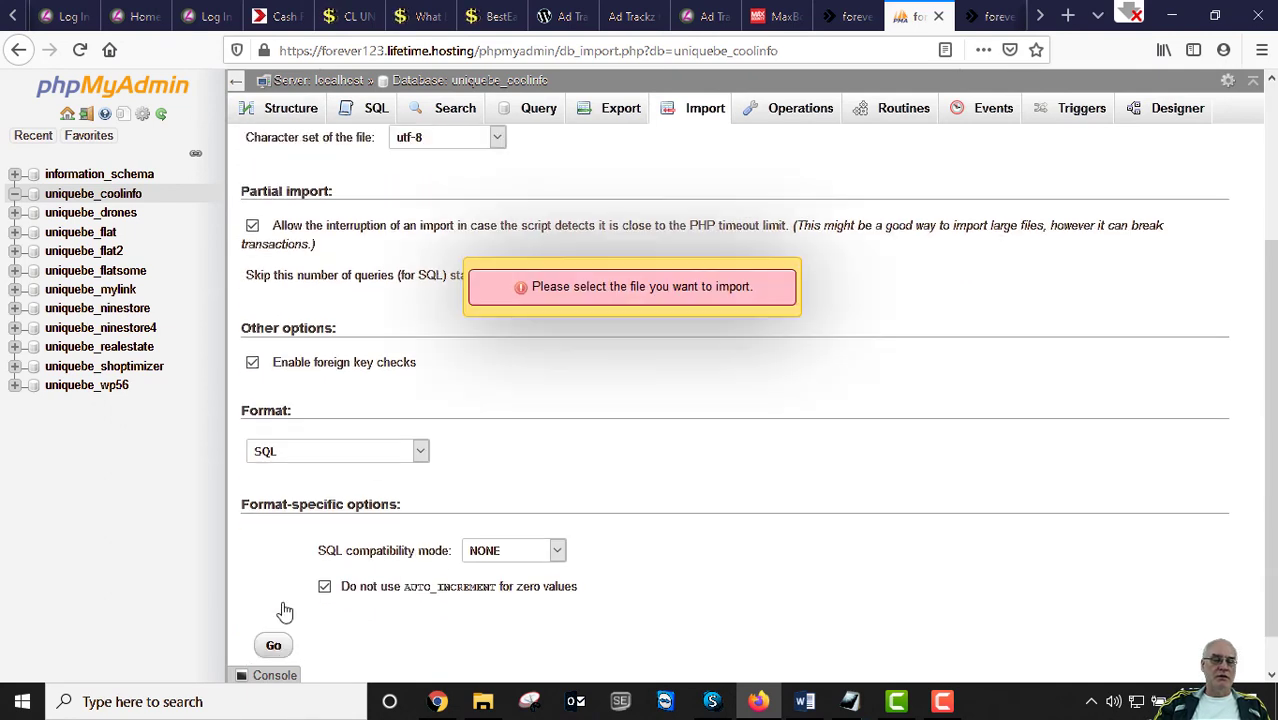
{"action": "left_click", "coordinate": [643, 290]}
Import the file davids50_coolinfo.sql from the Cool Info folder into the uniquebe_coolinfo database
{"action": "scroll", "coordinate": [660, 440], "scroll_direction": "up", "scroll_amount": 4}
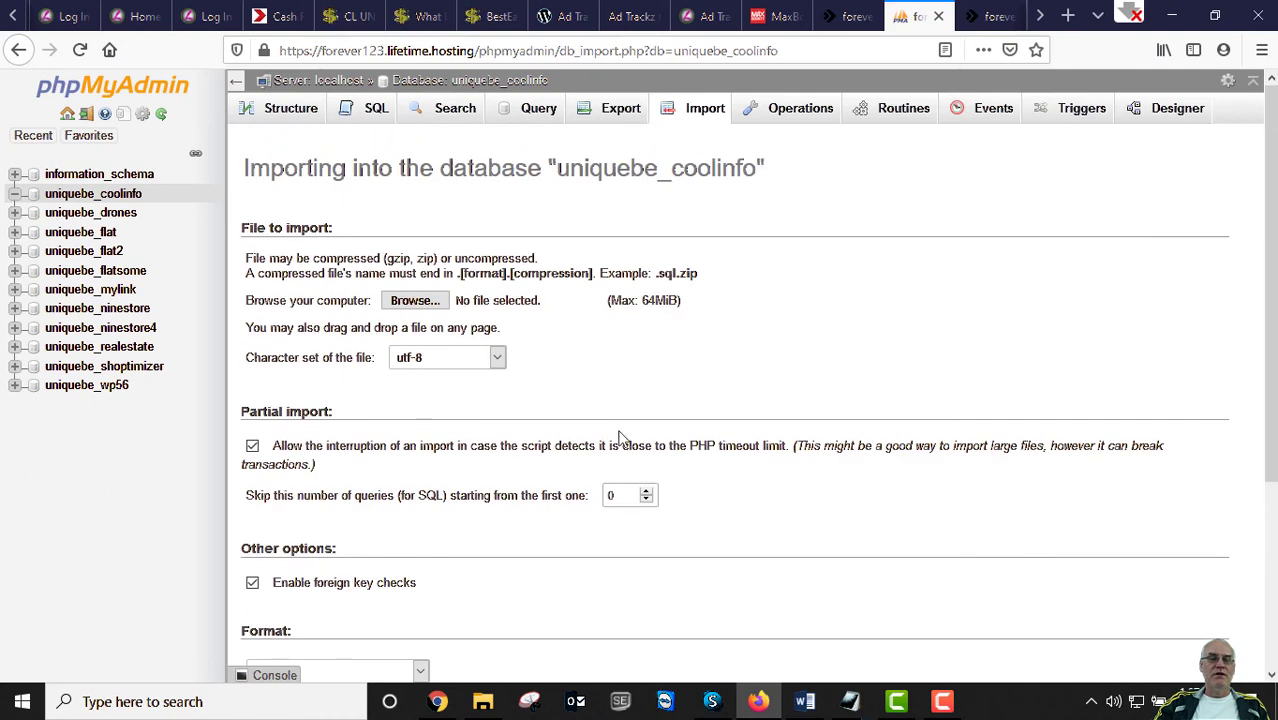
{"action": "left_click", "coordinate": [415, 301]}
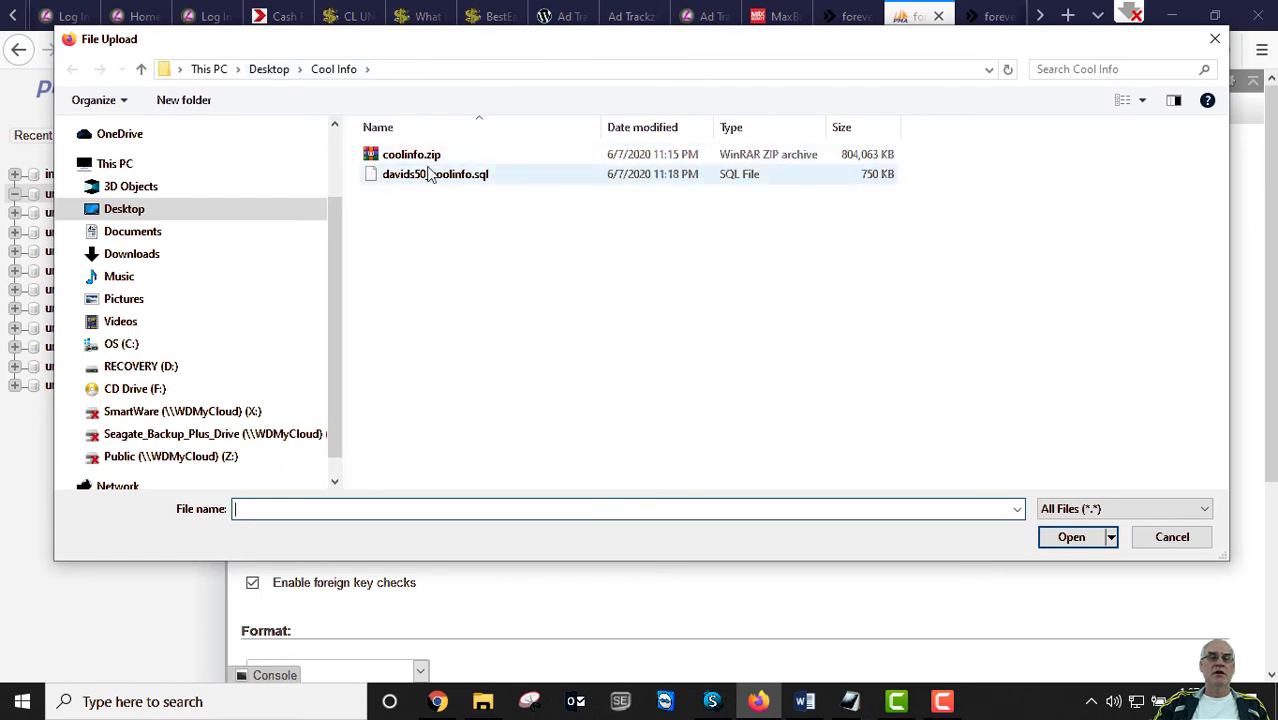
{"action": "left_click", "coordinate": [390, 179]}
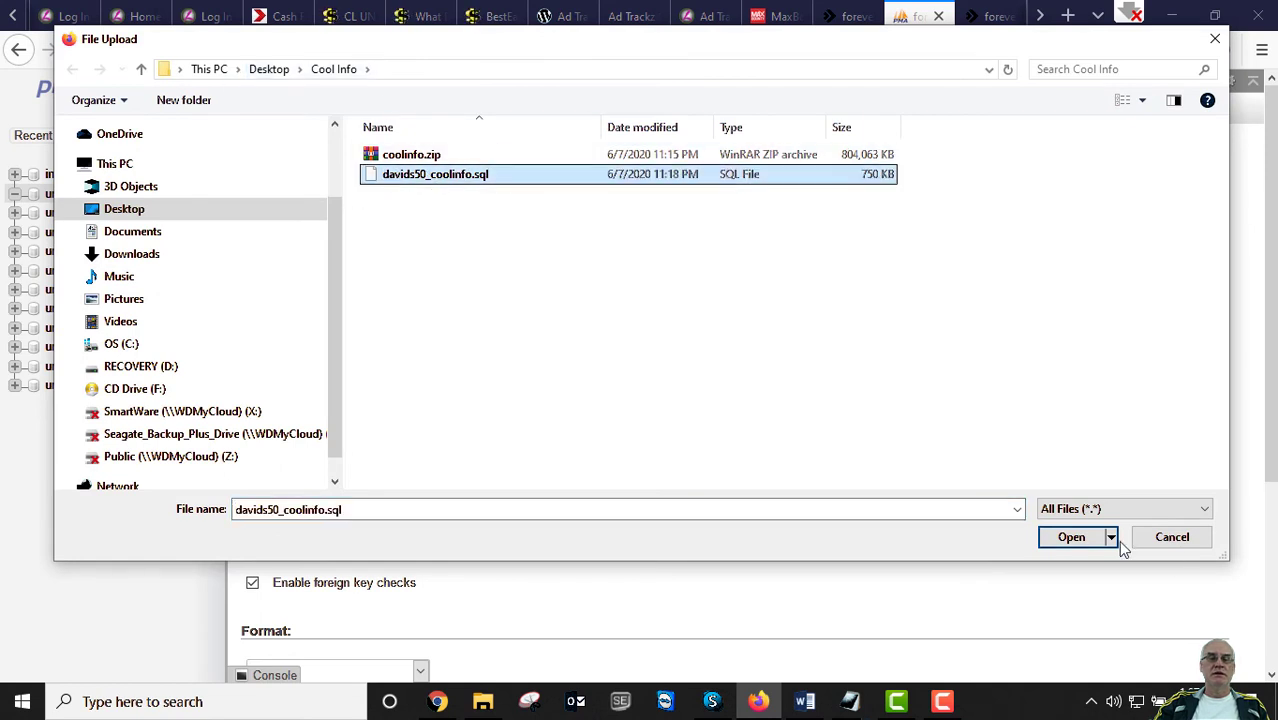
{"action": "left_click", "coordinate": [1071, 540]}
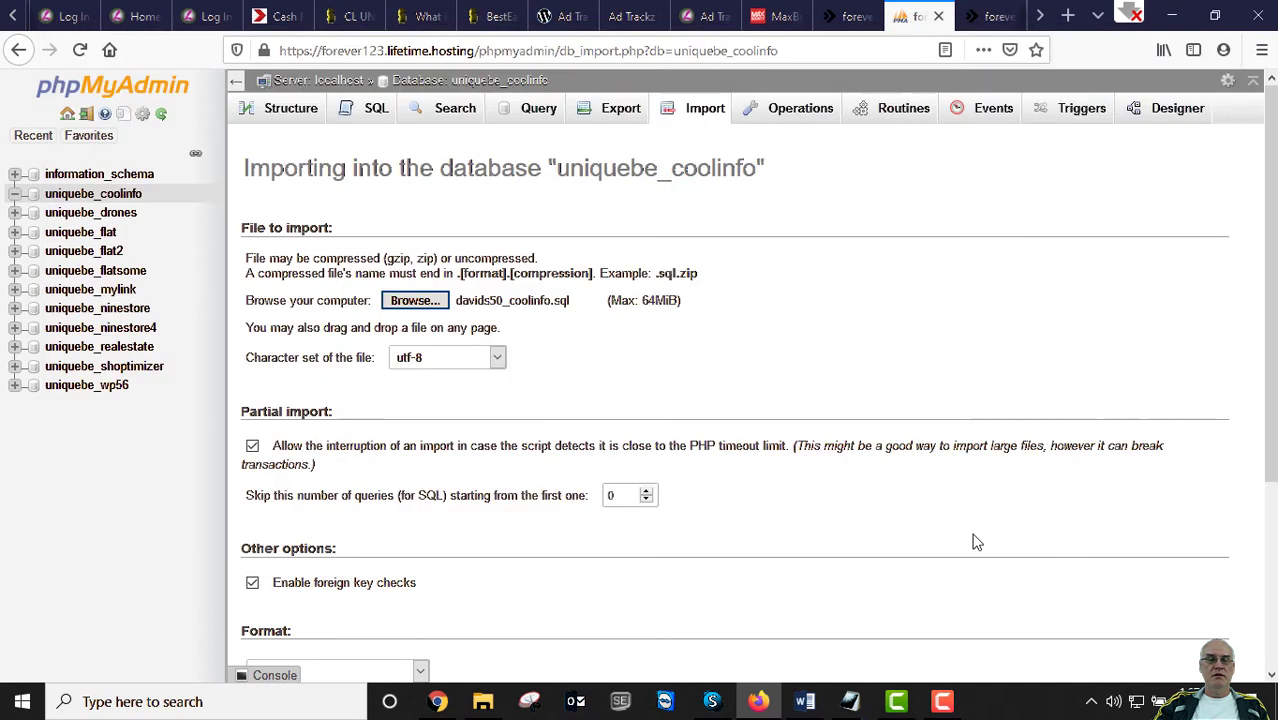
{"action": "scroll", "coordinate": [622, 531], "scroll_direction": "down", "scroll_amount": 3}
{"action": "left_click", "coordinate": [273, 605]}
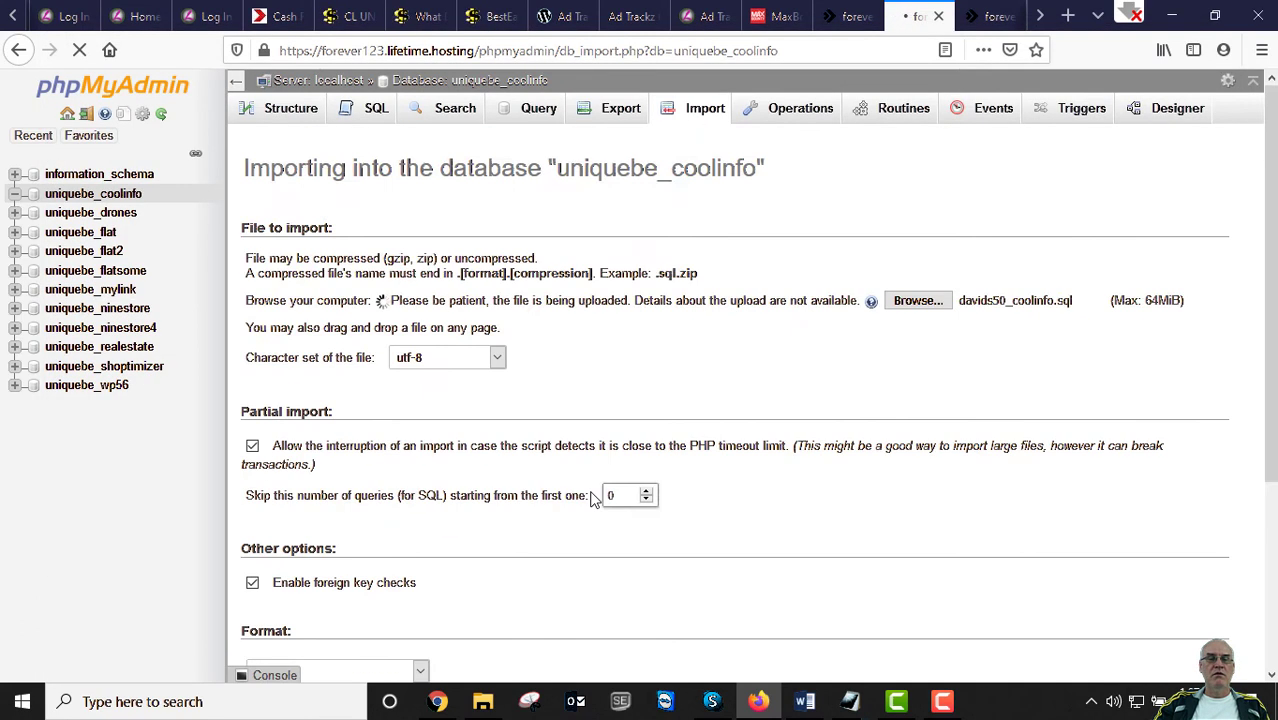
{"action": "left_click", "coordinate": [942, 703]}
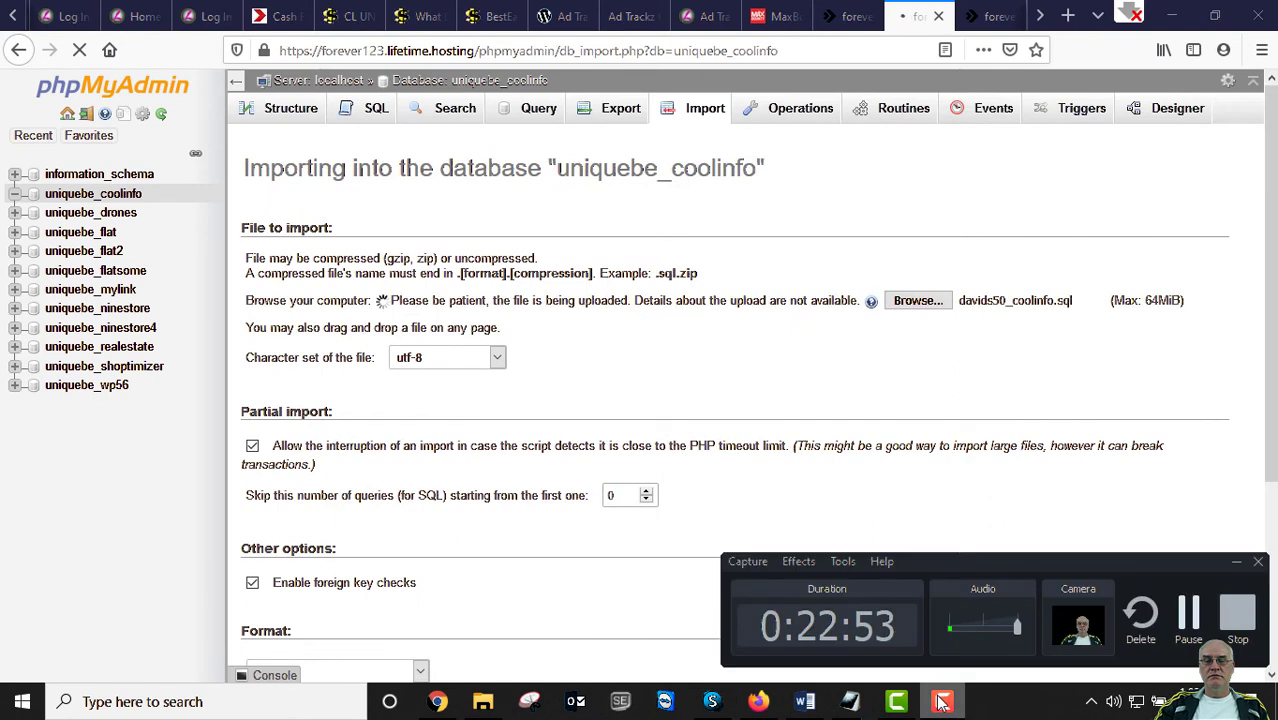
{"action": "left_click", "coordinate": [1183, 623]}
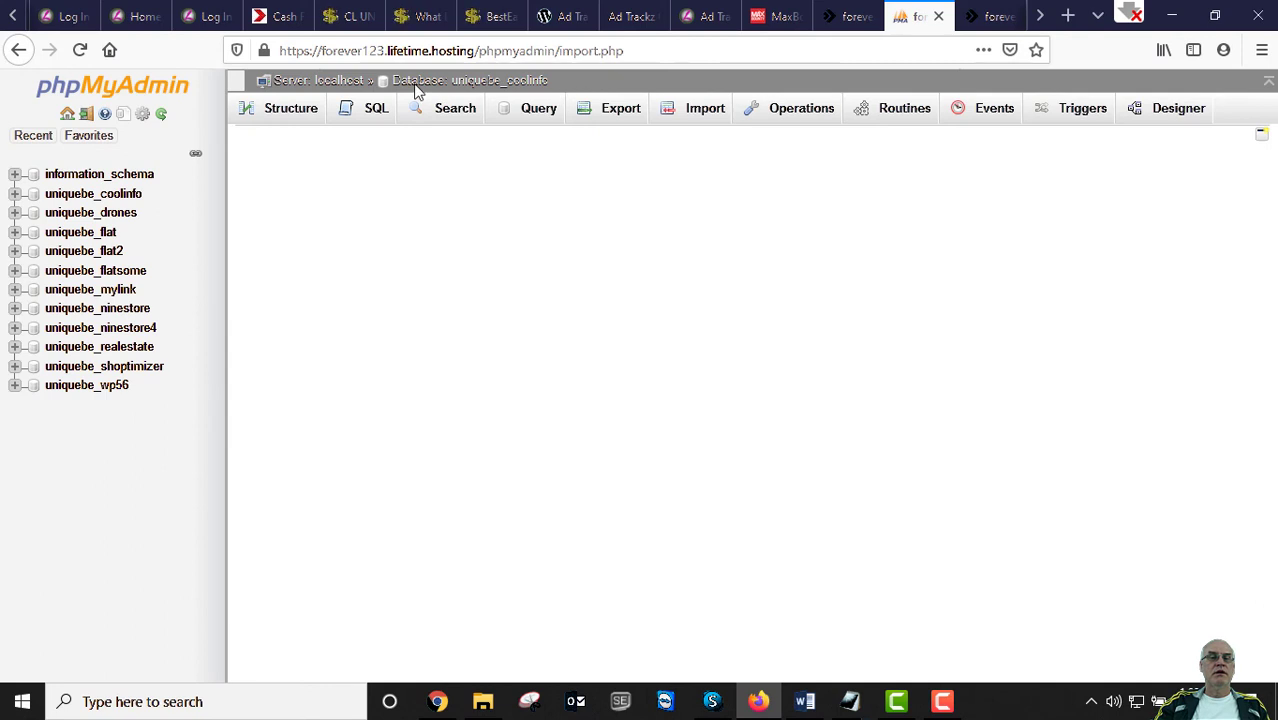
Expand the uniquebe_coolinfo database and examine the list of its imported tables
{"action": "left_click", "coordinate": [72, 194]}
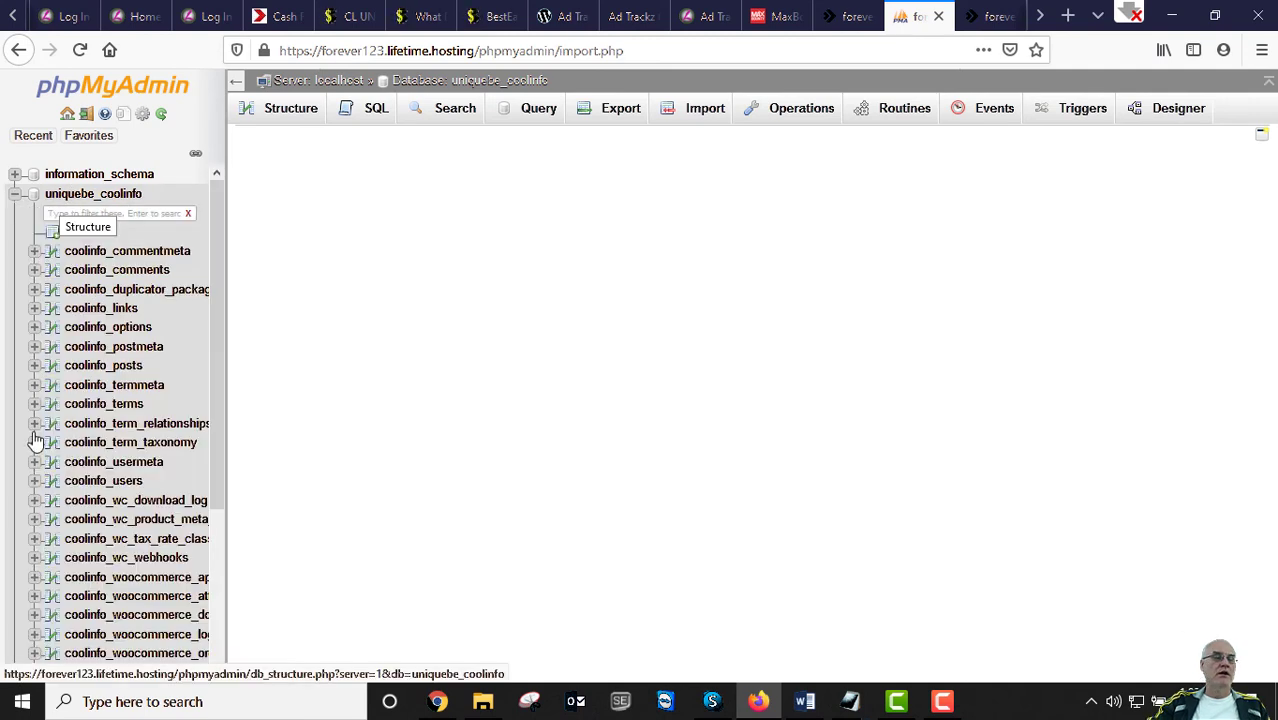
{"action": "scroll", "coordinate": [105, 390], "scroll_direction": "down", "scroll_amount": 10}
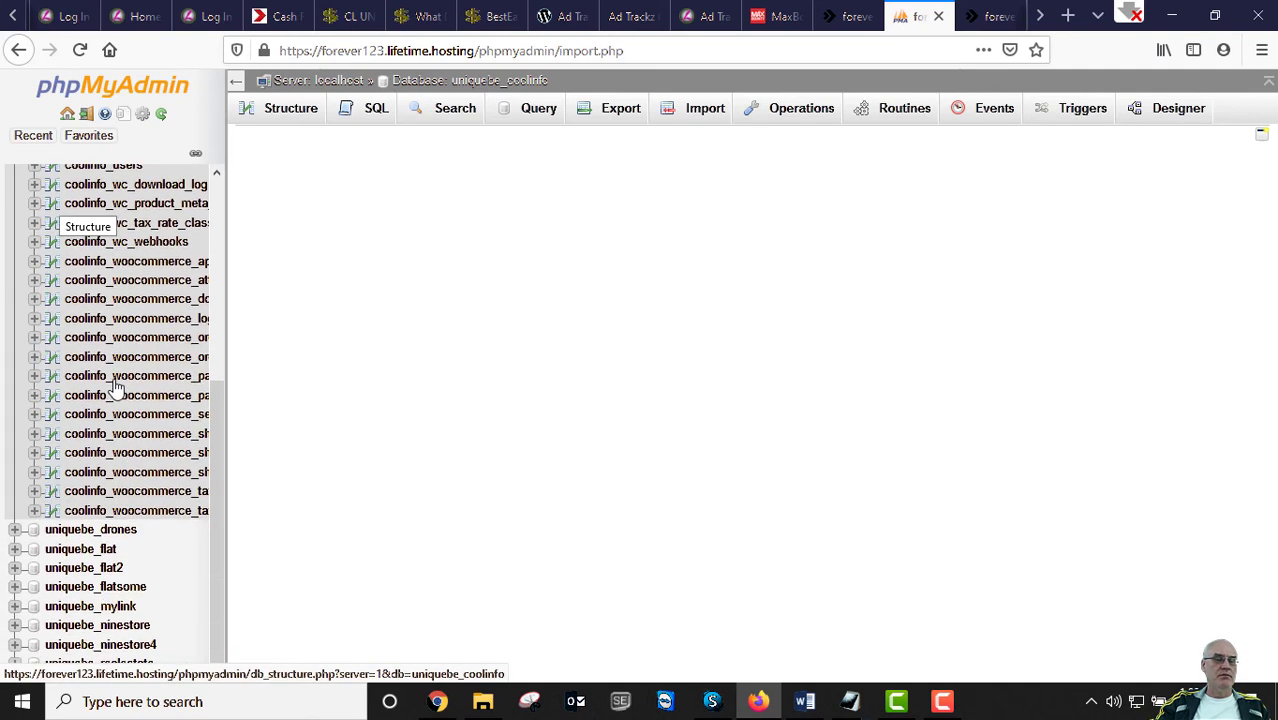
{"action": "scroll", "coordinate": [118, 383], "scroll_direction": "up", "scroll_amount": 10}
{"action": "scroll", "coordinate": [118, 390], "scroll_direction": "up", "scroll_amount": 1}
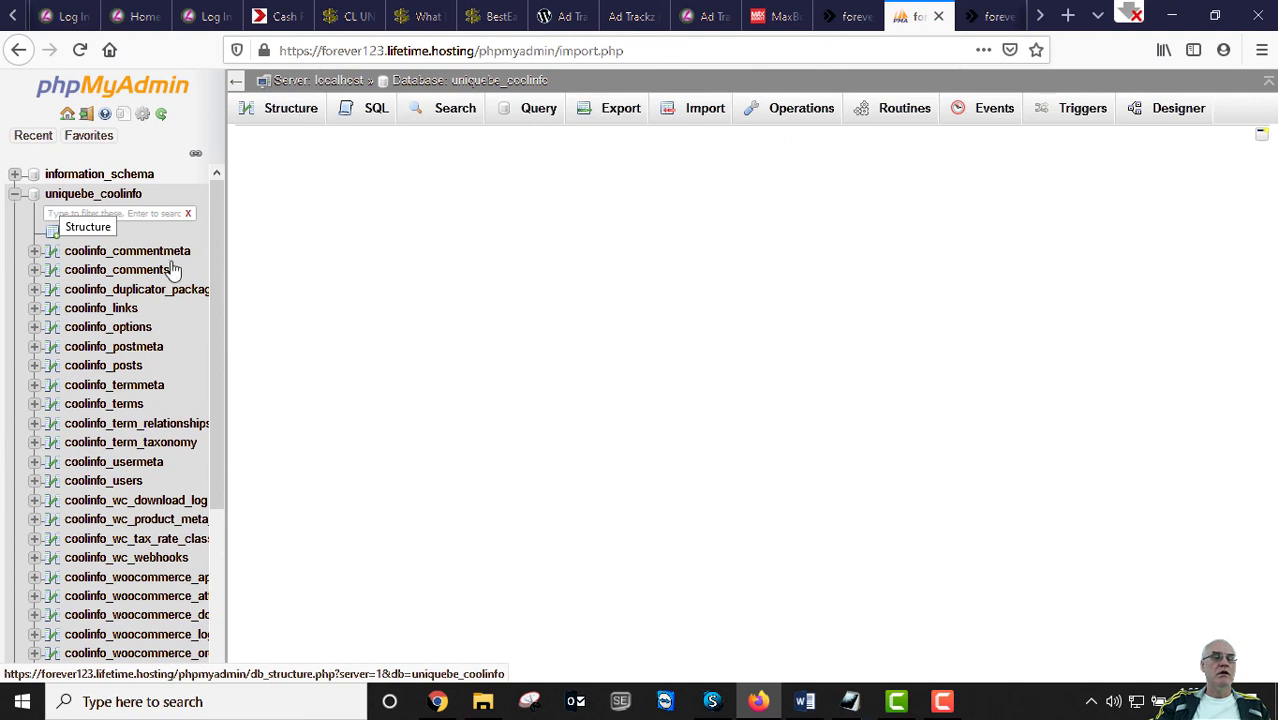
{"action": "scroll", "coordinate": [168, 287], "scroll_direction": "down", "scroll_amount": 5}
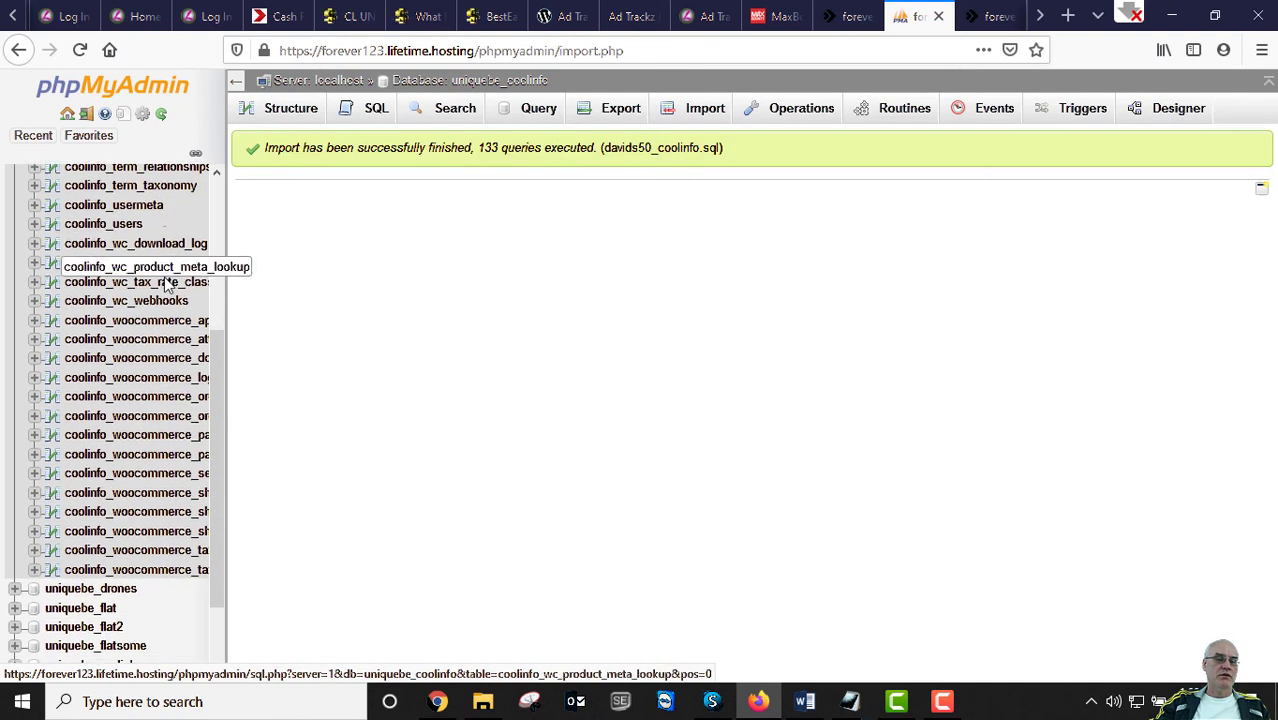
{"action": "scroll", "coordinate": [168, 287], "scroll_direction": "down", "scroll_amount": 2}
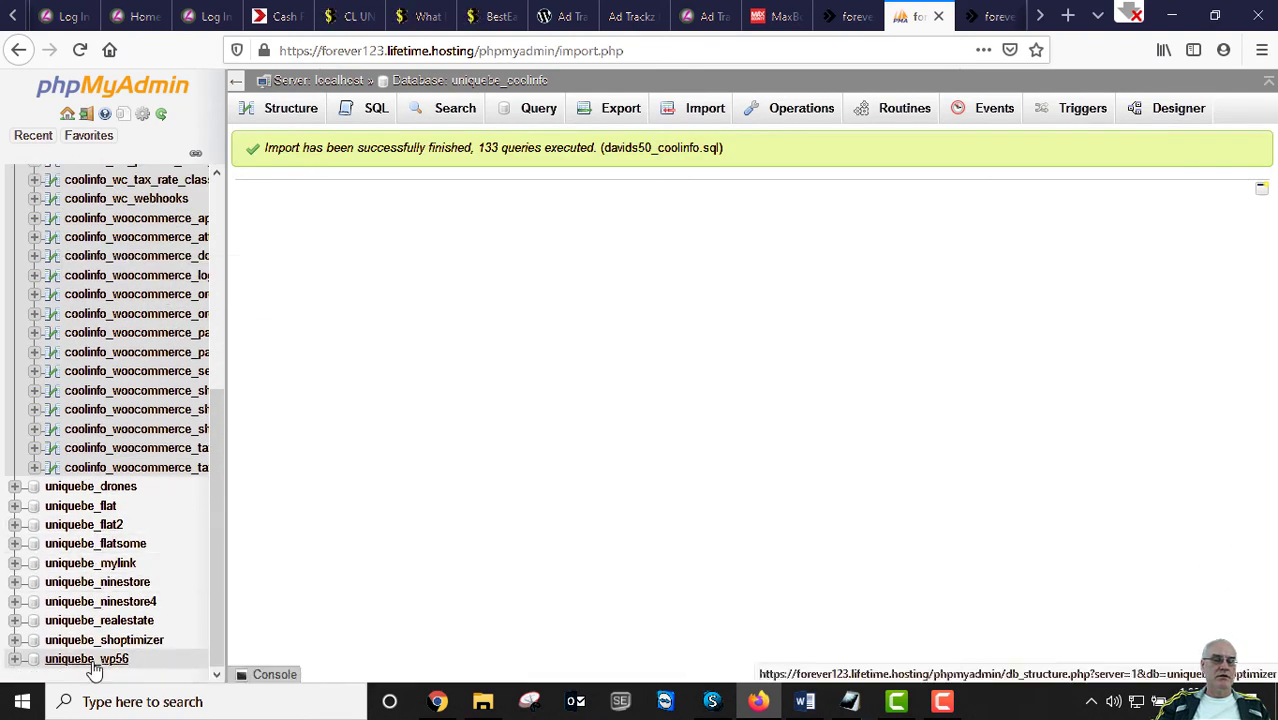
{"action": "scroll", "coordinate": [127, 555], "scroll_direction": "up", "scroll_amount": 4}
{"action": "scroll", "coordinate": [127, 555], "scroll_direction": "up", "scroll_amount": 3}
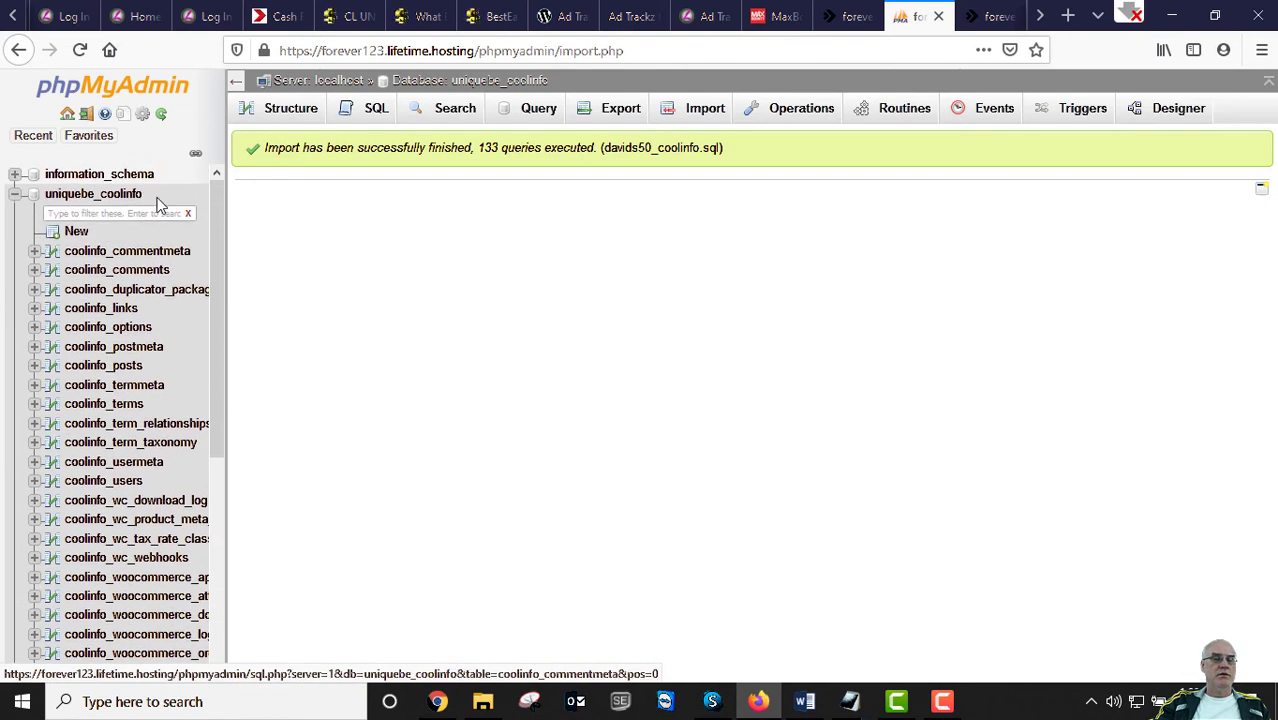
{"action": "scroll", "coordinate": [130, 565], "scroll_direction": "down", "scroll_amount": 3}
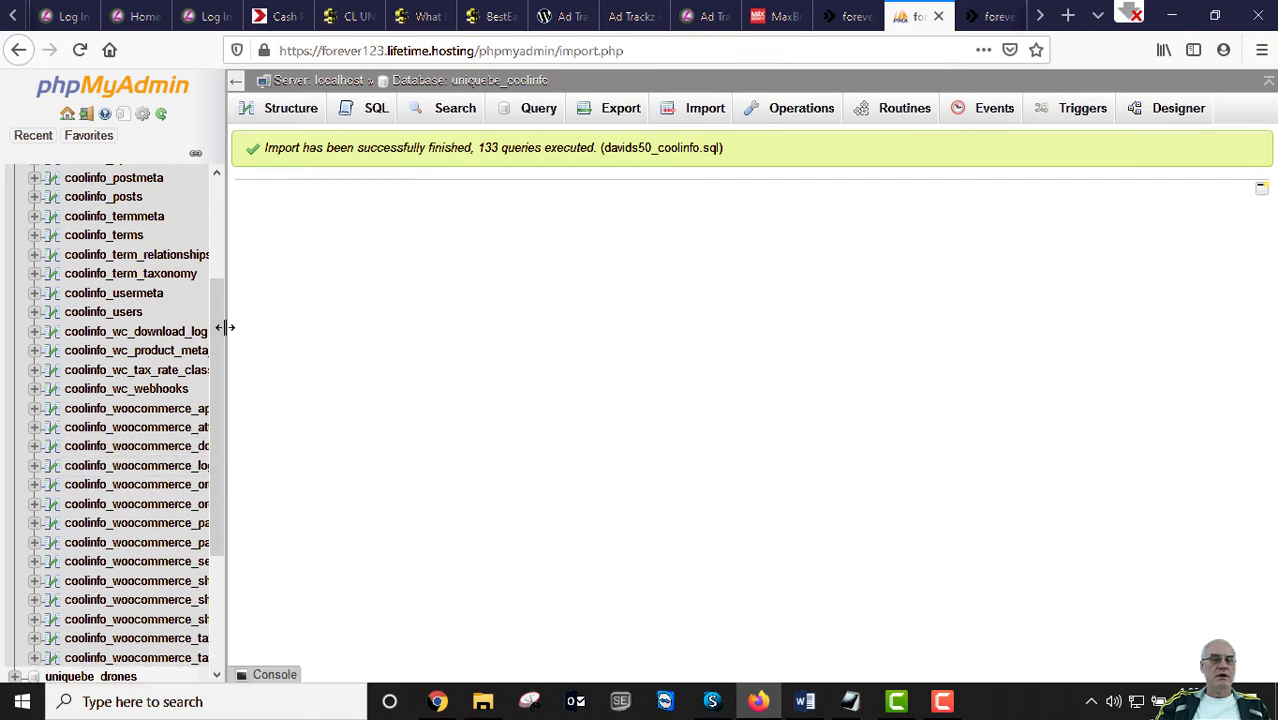
{"action": "left_click_drag", "start_coordinate": [220, 326], "coordinate": [204, 243]}
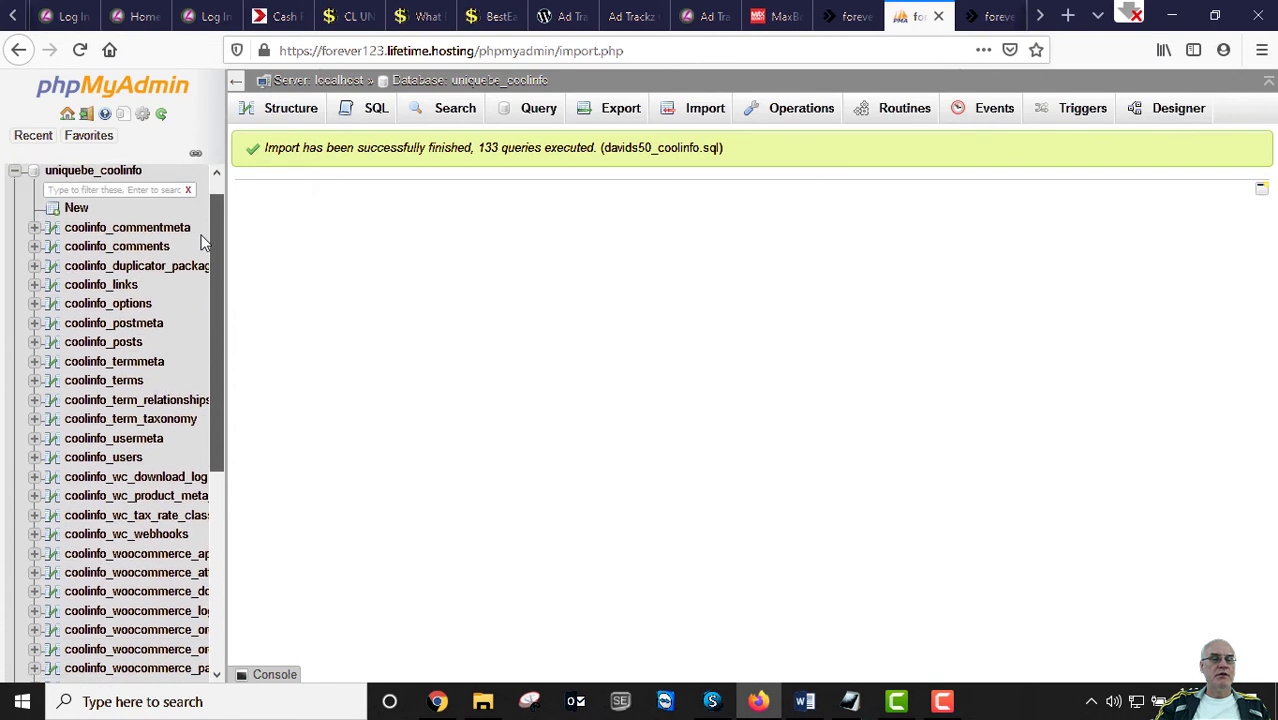
Browse the coolinfo_options table and open its siteurl row for editing
{"action": "left_click", "coordinate": [133, 309]}
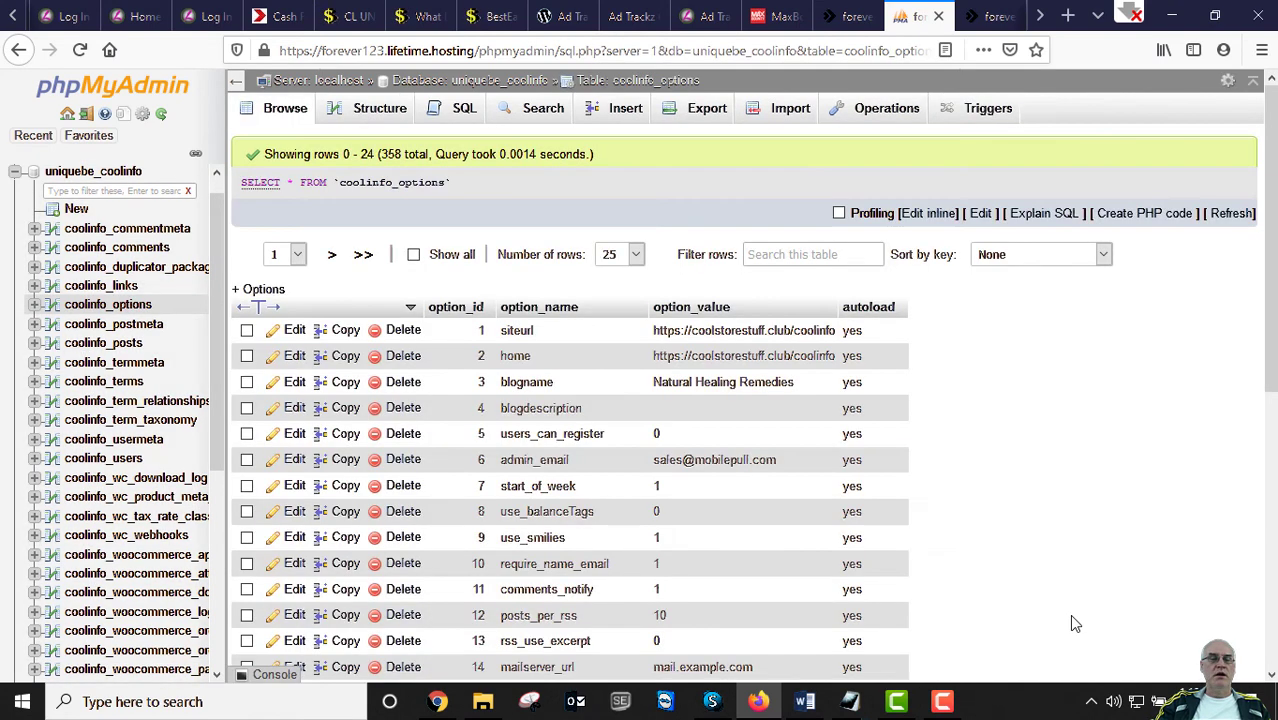
{"action": "scroll", "coordinate": [826, 465], "scroll_direction": "down", "scroll_amount": 5}
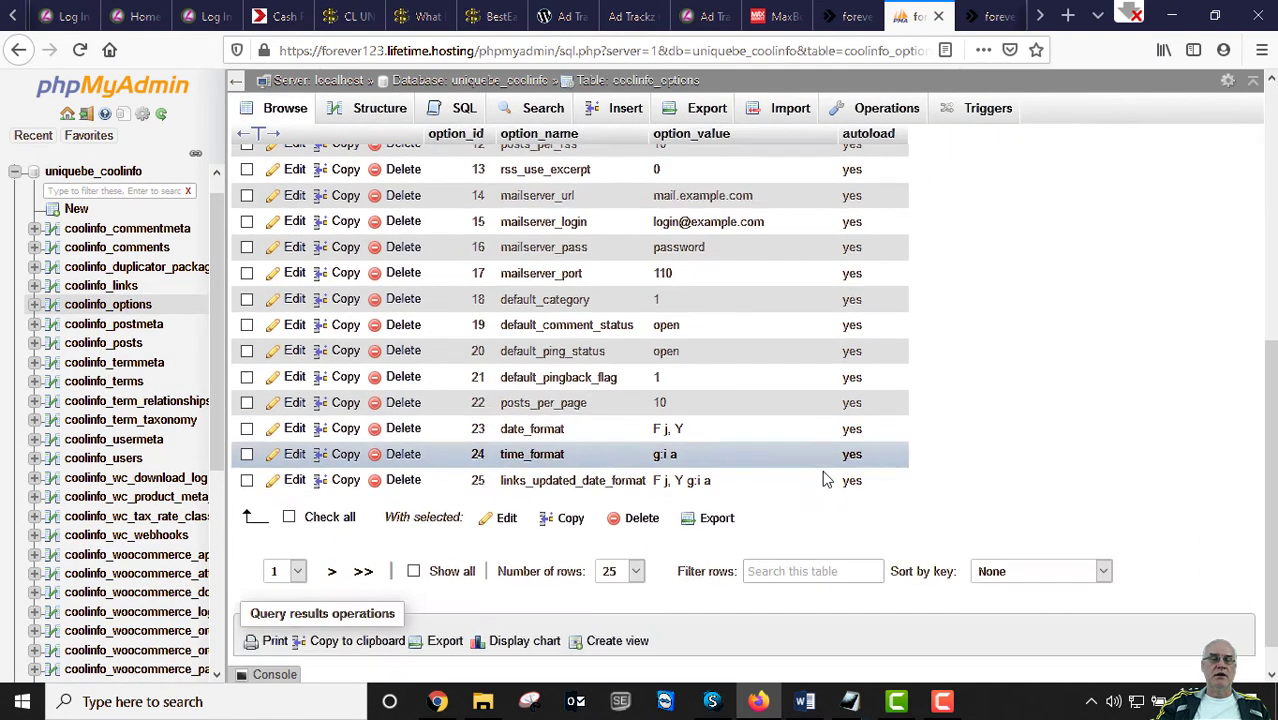
{"action": "scroll", "coordinate": [819, 481], "scroll_direction": "up", "scroll_amount": 5}
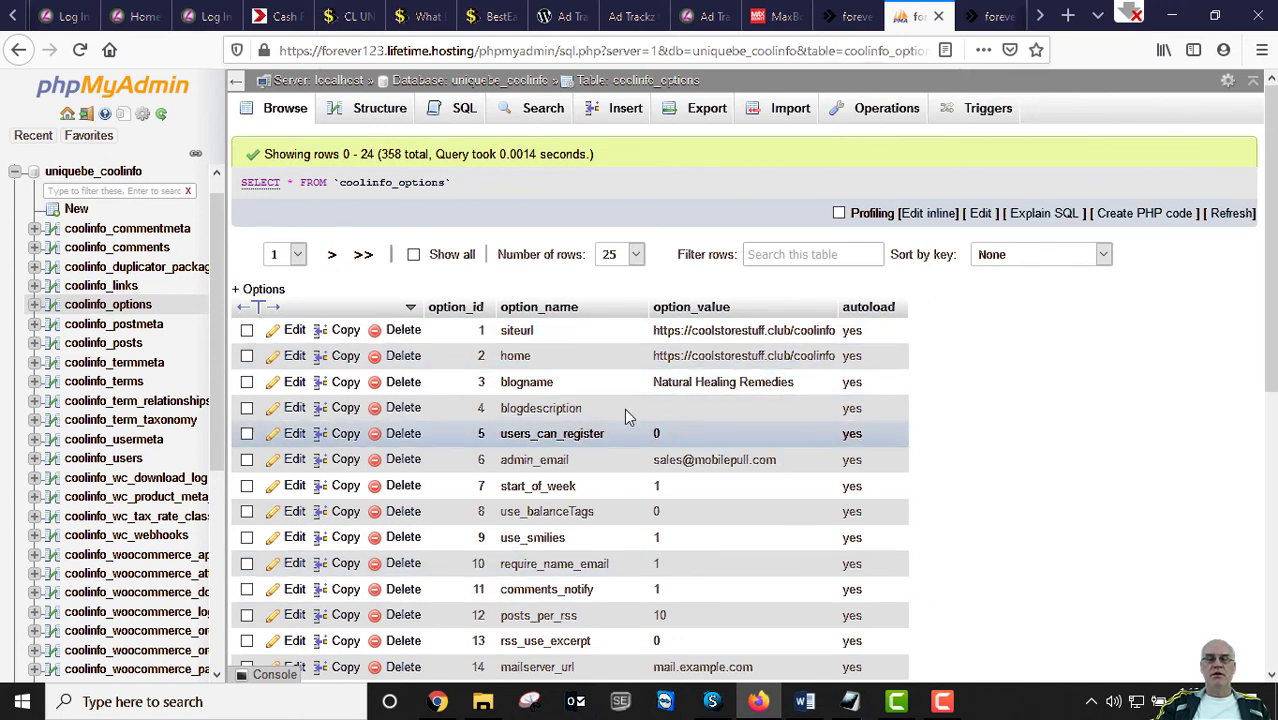
{"action": "left_click", "coordinate": [292, 333]}
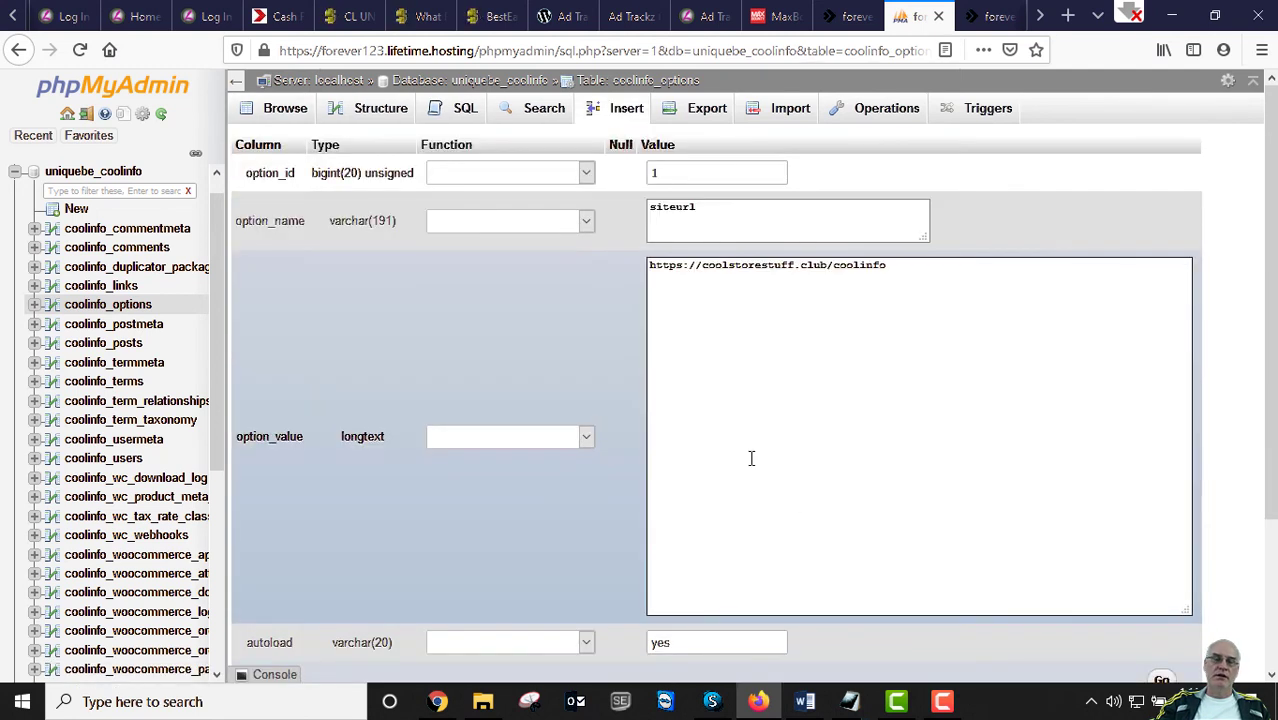
{"action": "scroll", "coordinate": [844, 660], "scroll_direction": "down", "scroll_amount": 1}
{"action": "scroll", "coordinate": [841, 630], "scroll_direction": "up", "scroll_amount": 1}
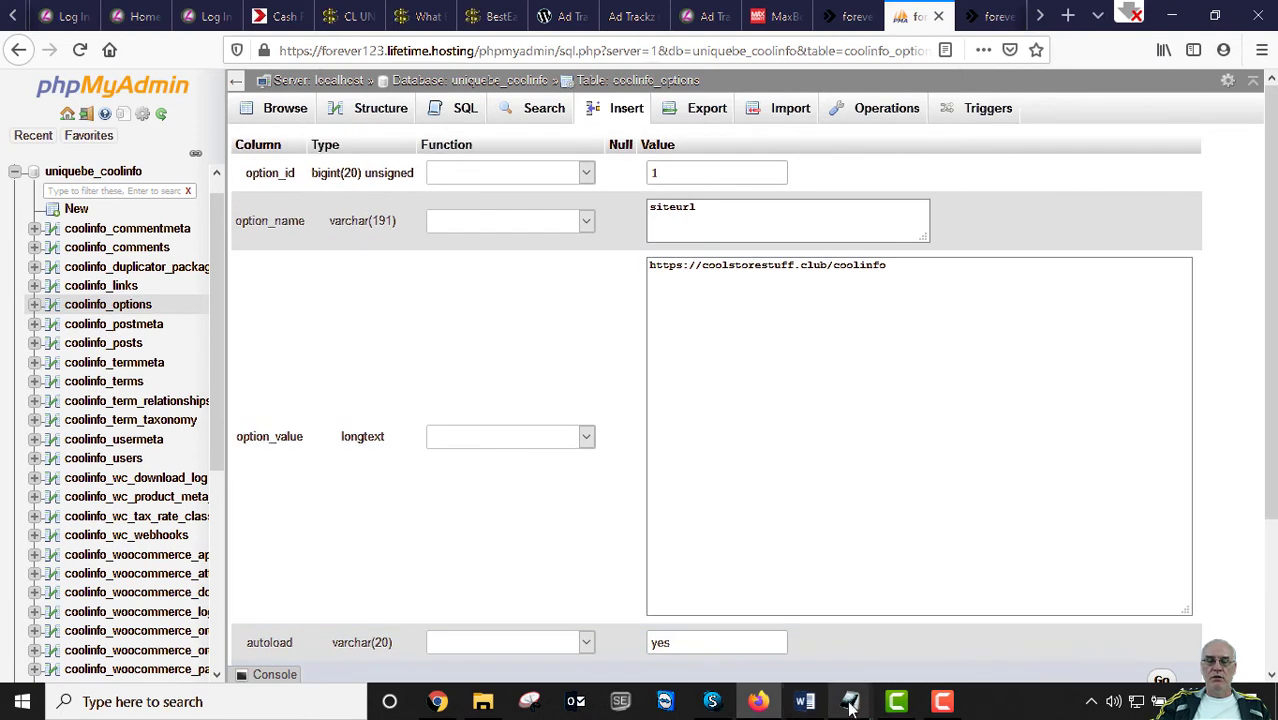
{"action": "mouse_move", "coordinate": [851, 706]}
{"action": "left_click", "coordinate": [938, 590]}
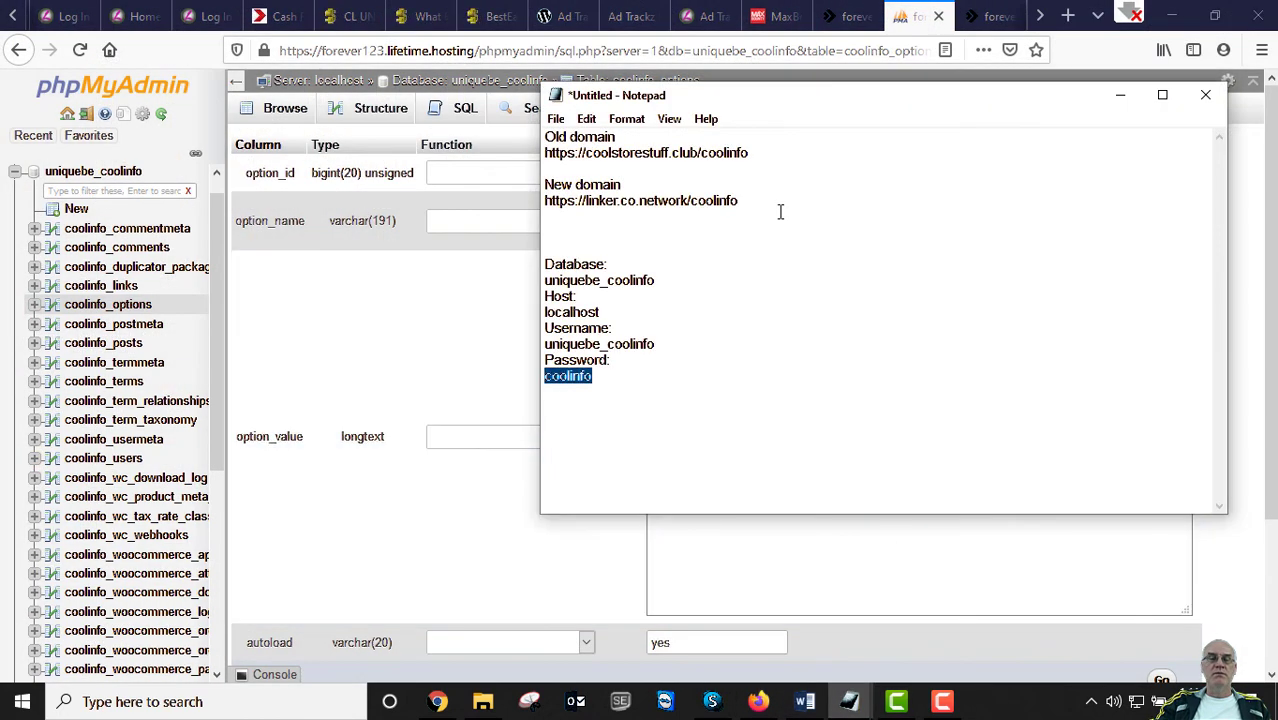
{"action": "left_click_drag", "start_coordinate": [756, 203], "coordinate": [588, 206]}
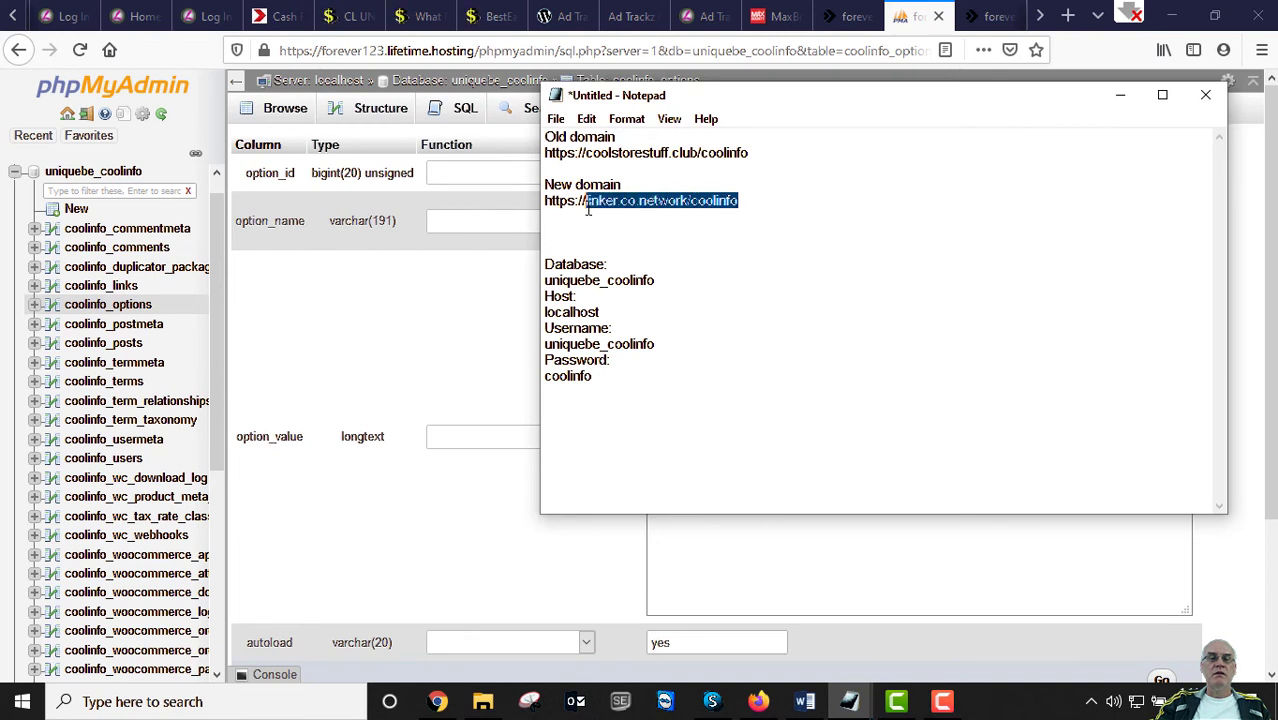
{"action": "left_click", "coordinate": [588, 208]}
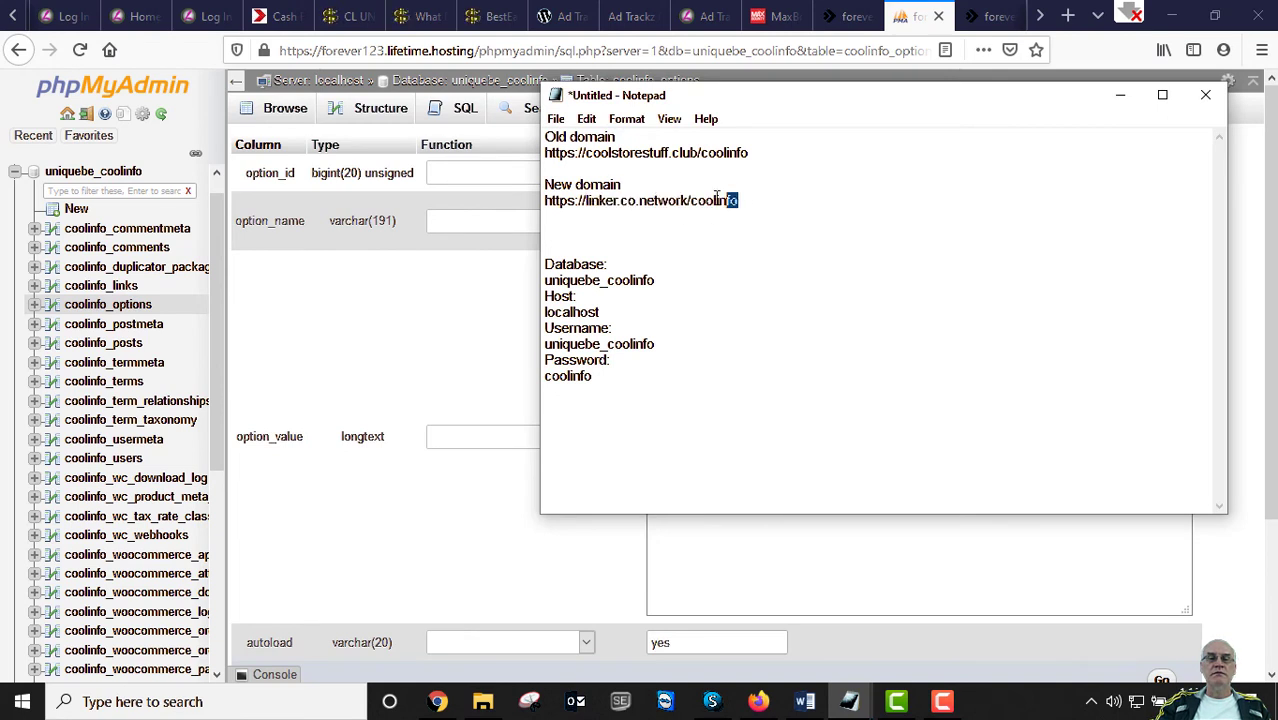
{"action": "left_click_drag", "start_coordinate": [737, 198], "coordinate": [588, 199]}
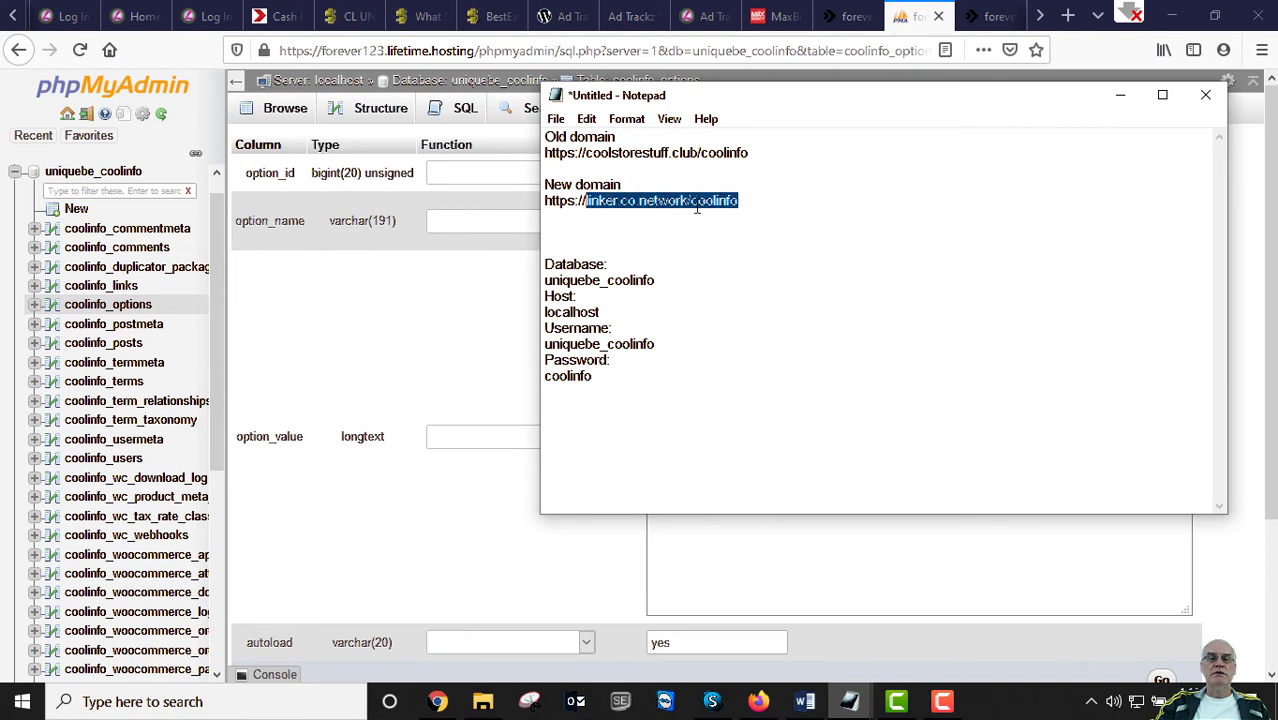
{"action": "right_click", "coordinate": [631, 201]}
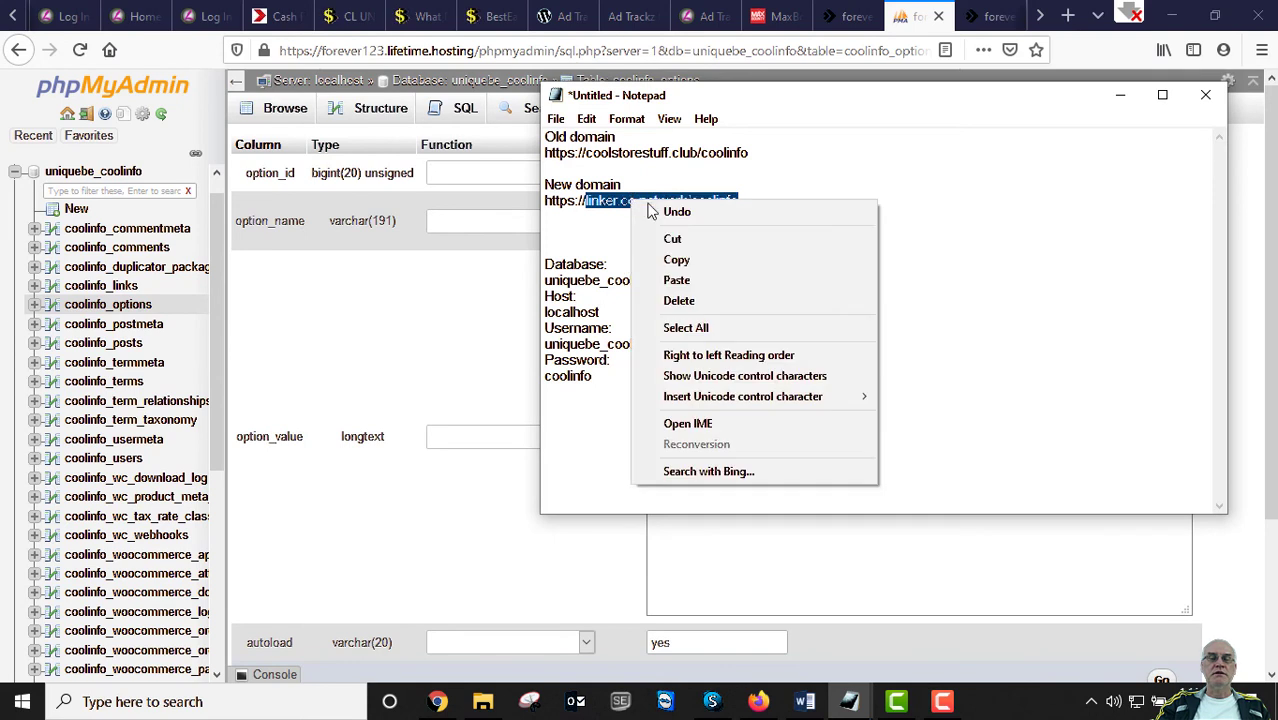
{"action": "left_click", "coordinate": [680, 261]}
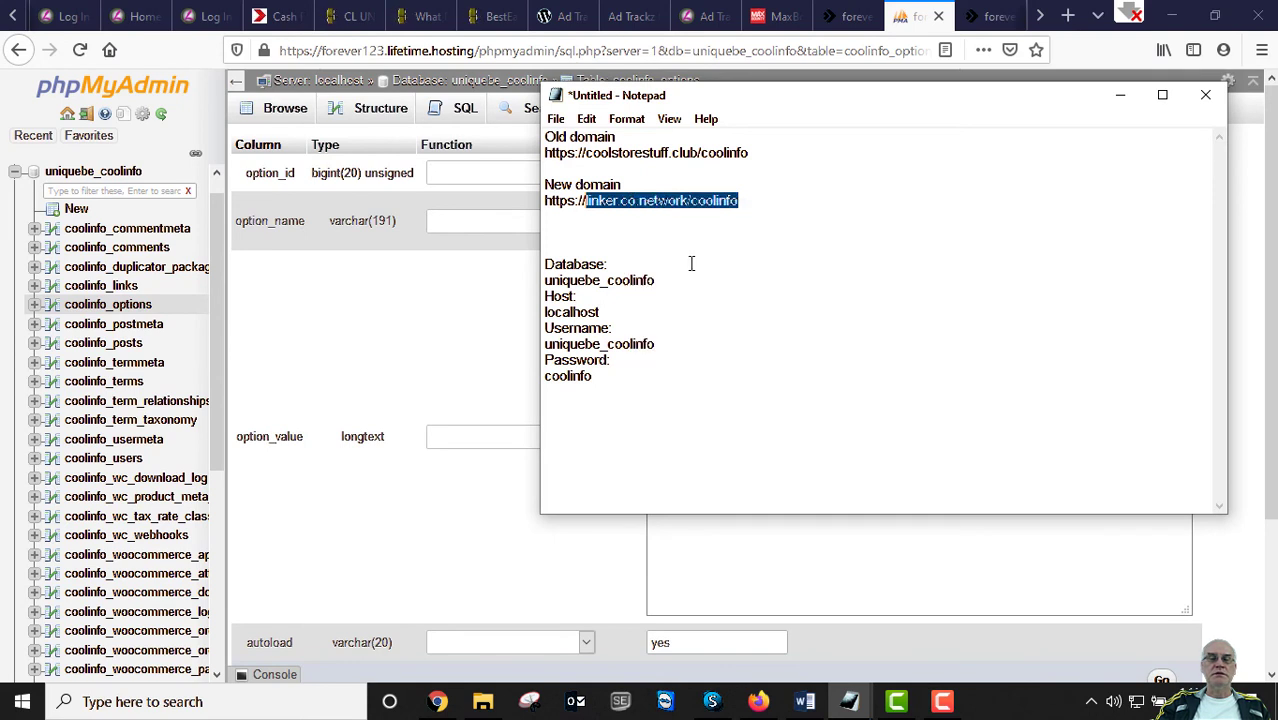
{"action": "left_click", "coordinate": [1121, 96]}
{"action": "left_click_drag", "start_coordinate": [914, 269], "coordinate": [706, 283]}
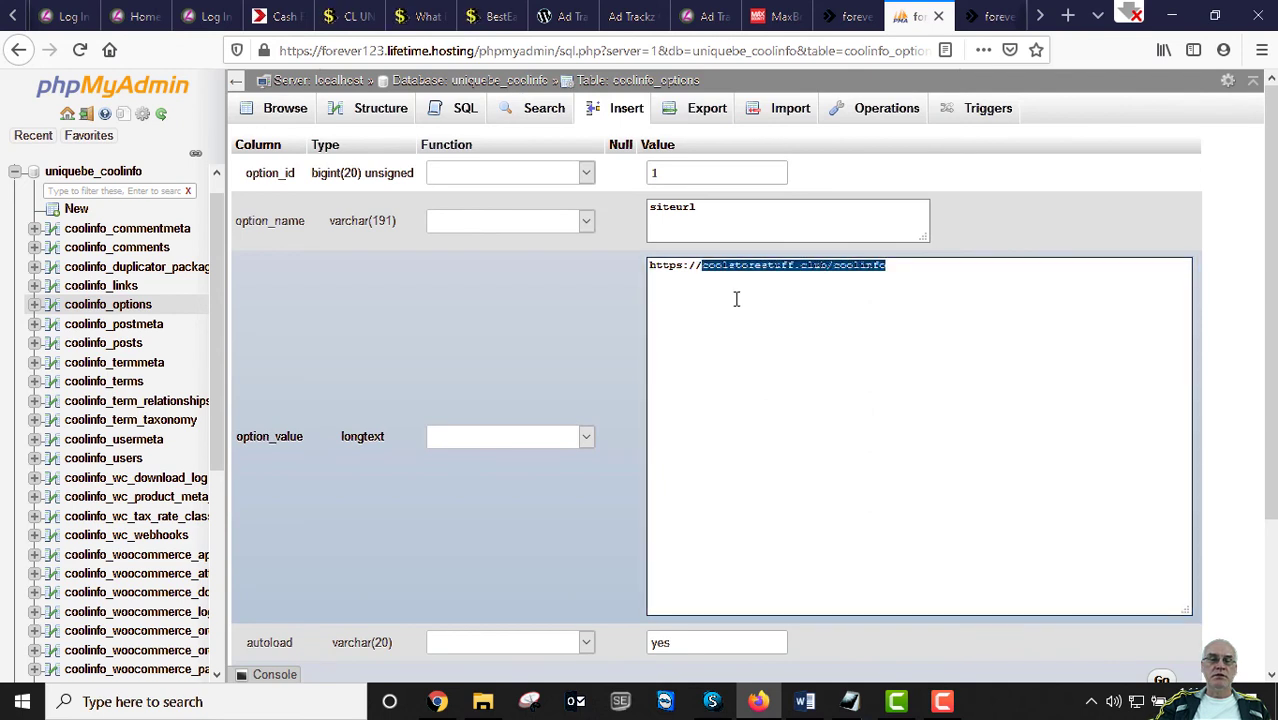
{"action": "key", "text": "ctrl+v"}
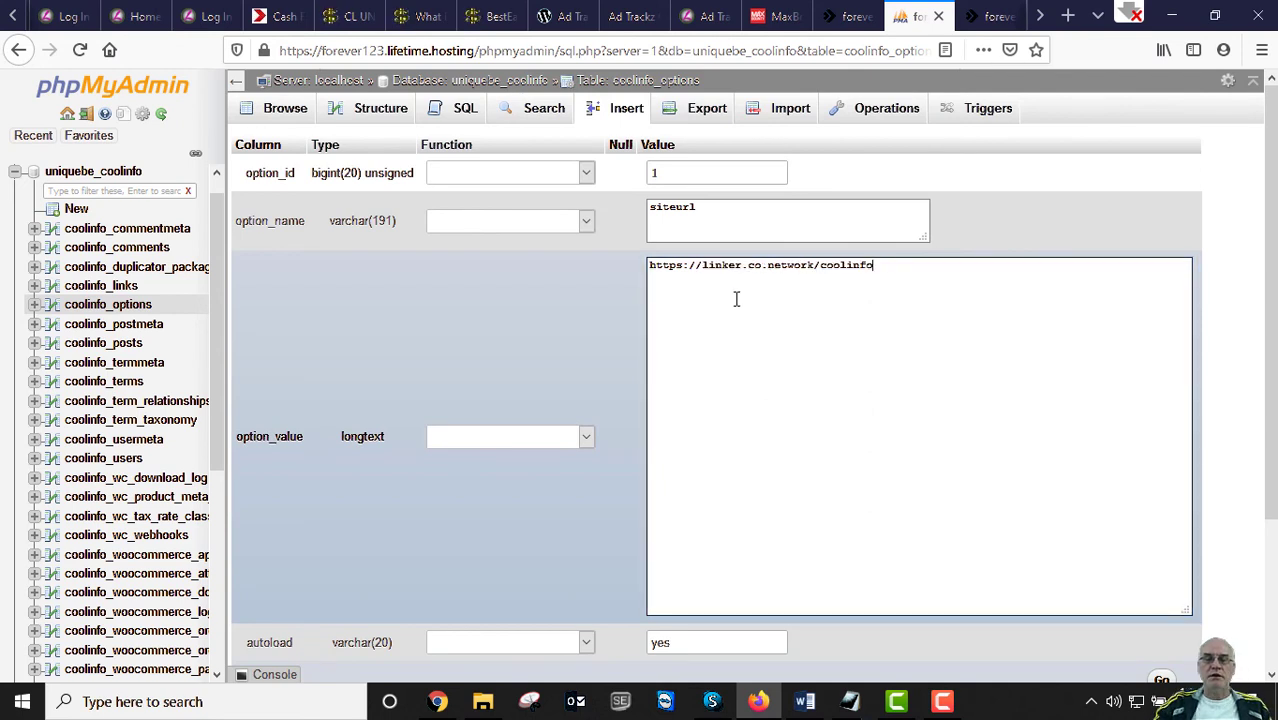
{"action": "scroll", "coordinate": [659, 516], "scroll_direction": "down", "scroll_amount": 3}
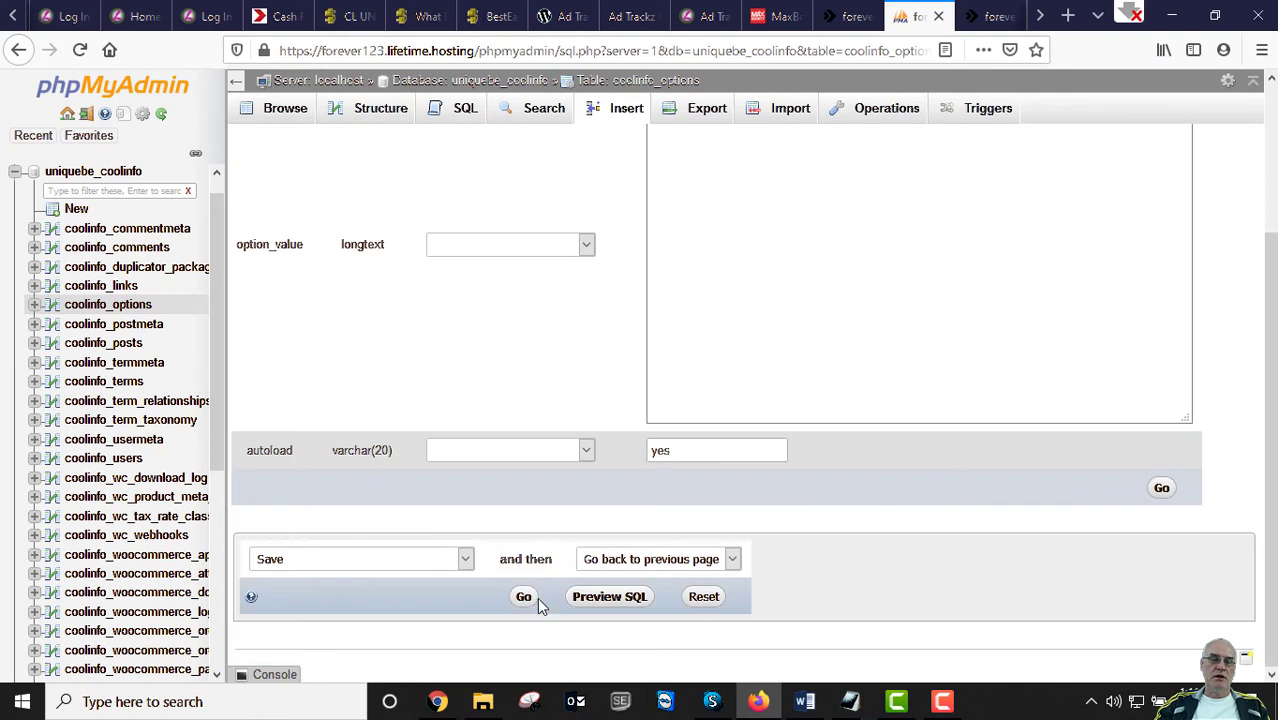
{"action": "left_click", "coordinate": [526, 600]}
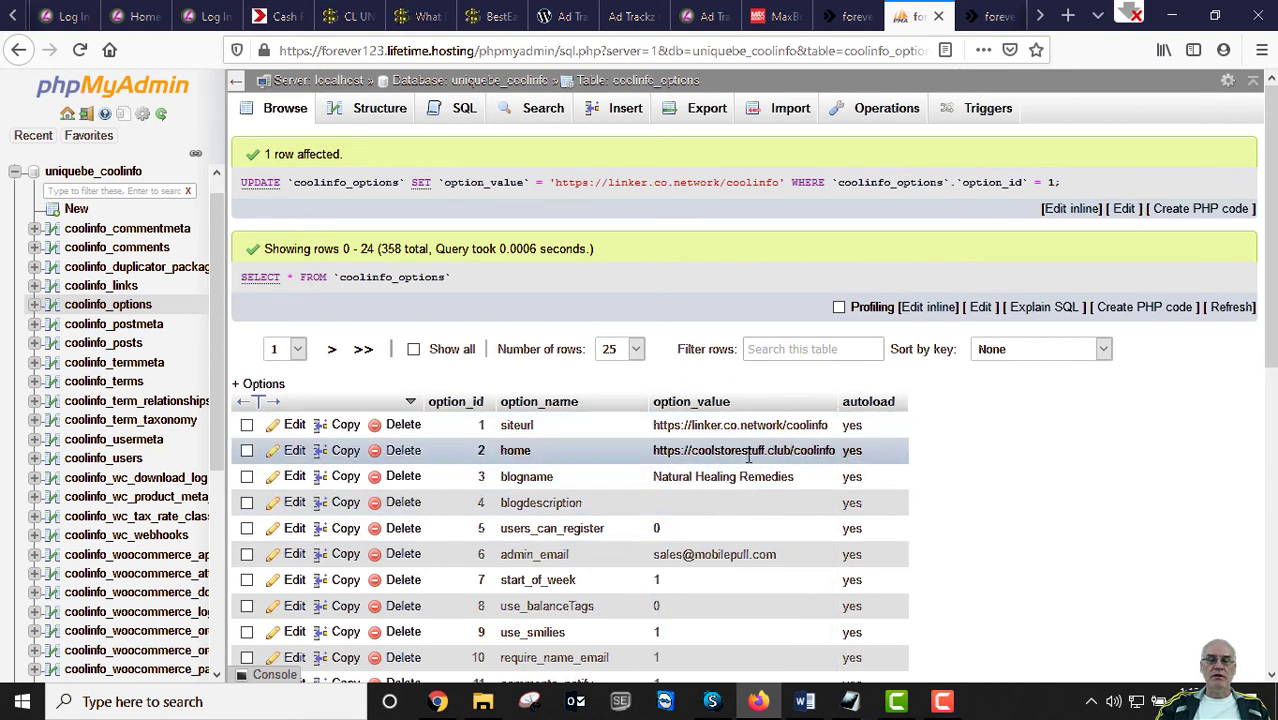
{"action": "left_click", "coordinate": [294, 451]}
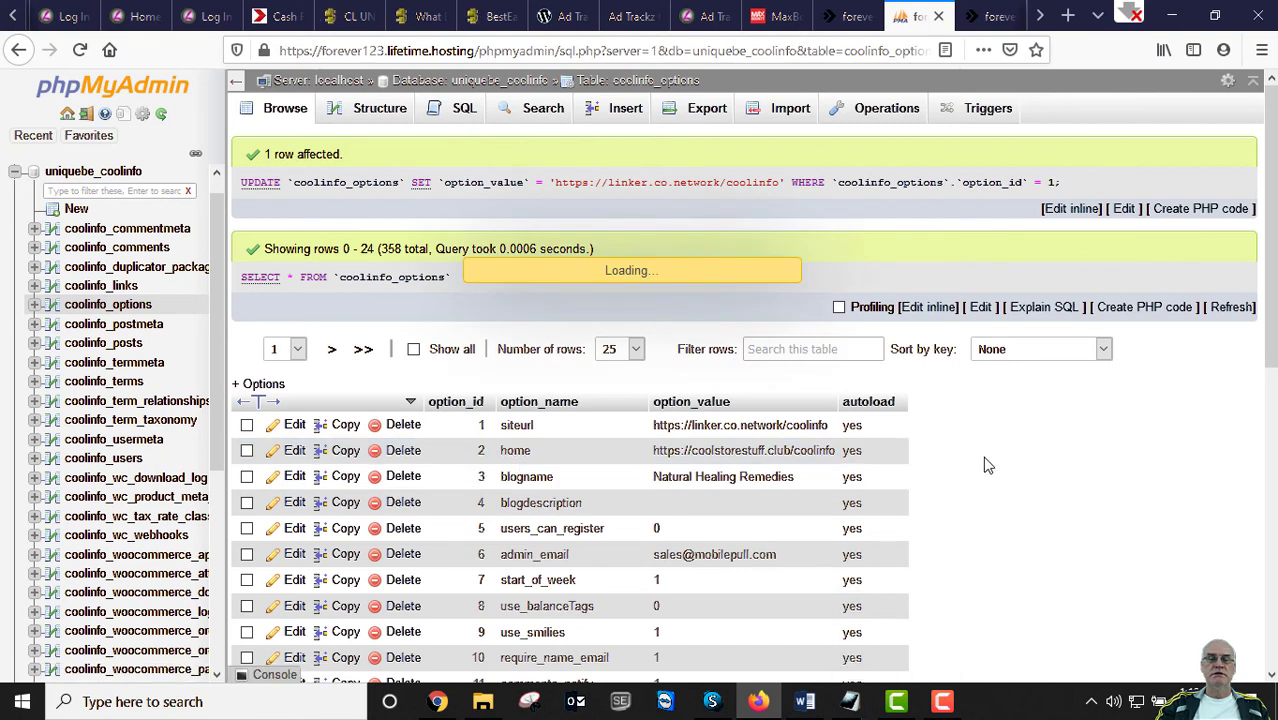
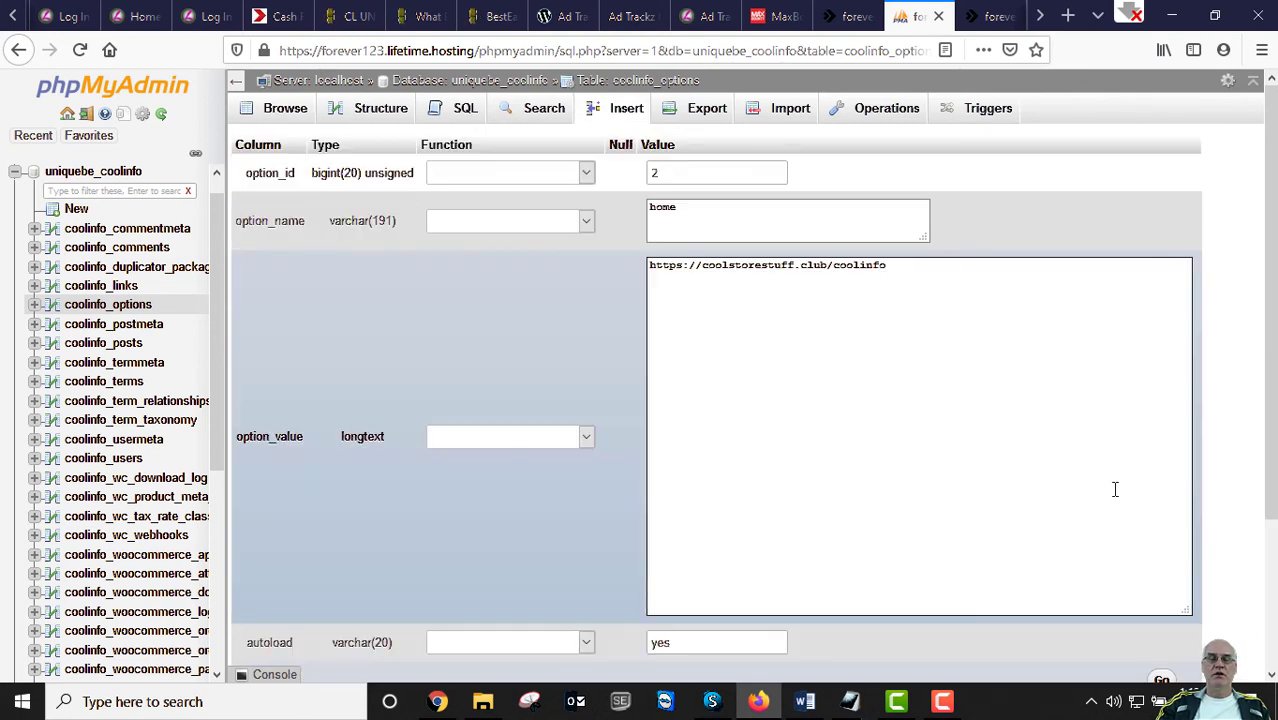
{"action": "left_click_drag", "start_coordinate": [901, 266], "coordinate": [701, 267]}
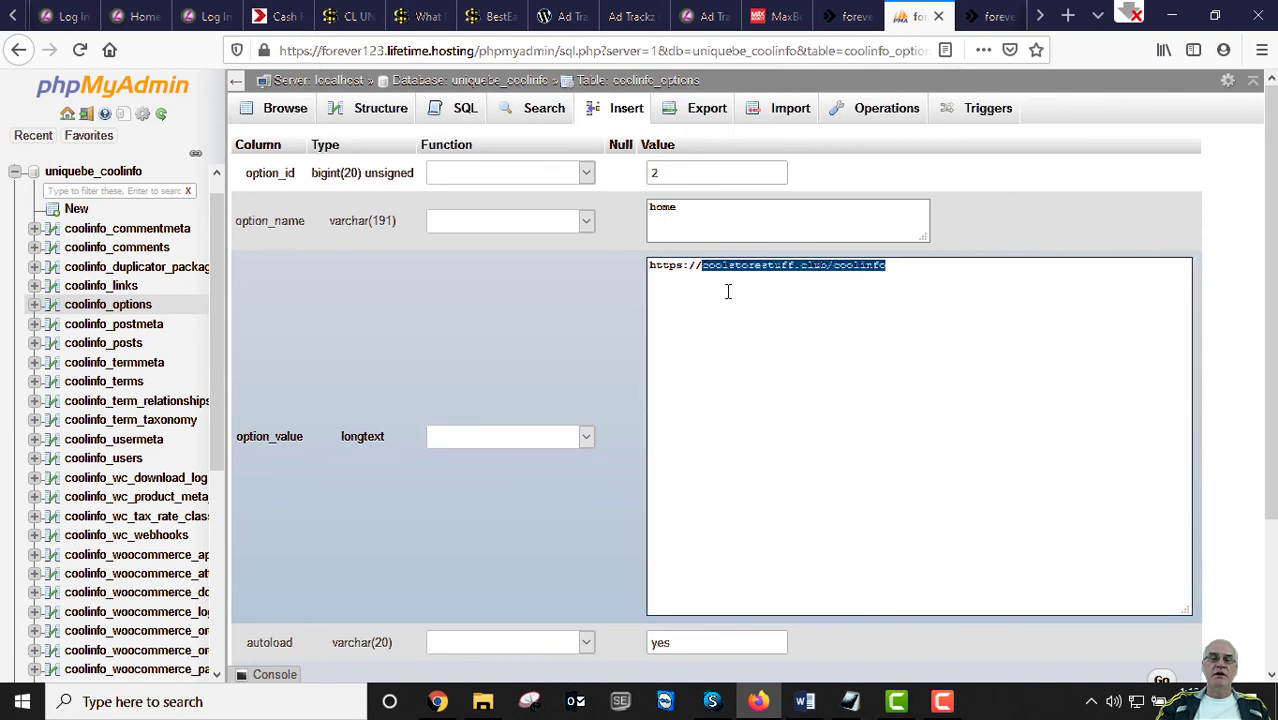
{"action": "type", "text": "linker.co.network/coolinfo"}
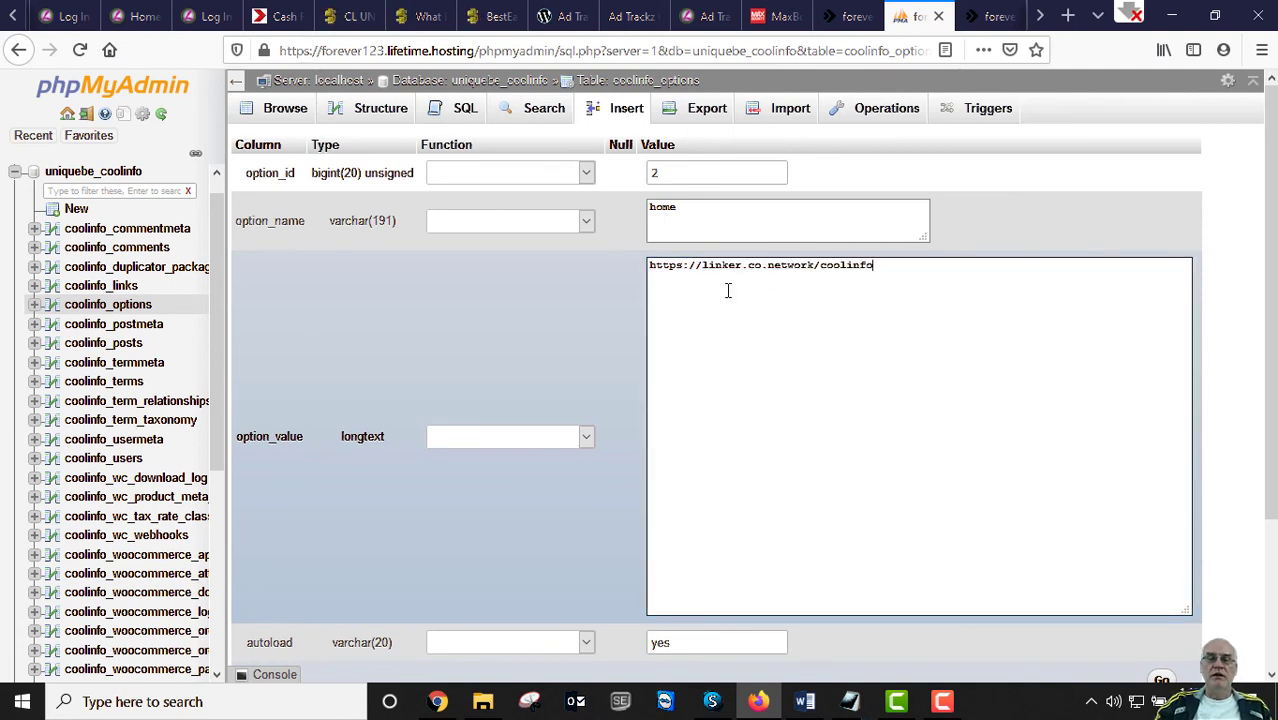
{"action": "scroll", "coordinate": [613, 434], "scroll_direction": "down", "scroll_amount": 3}
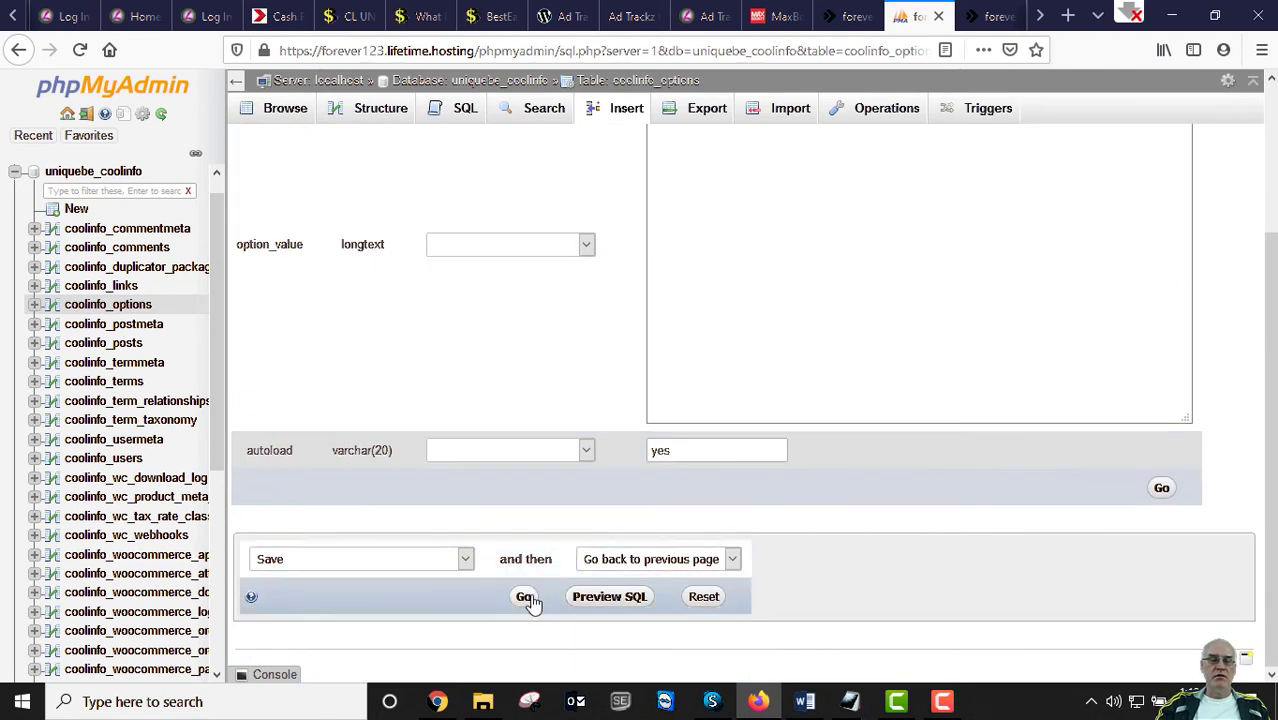
{"action": "left_click", "coordinate": [525, 597]}
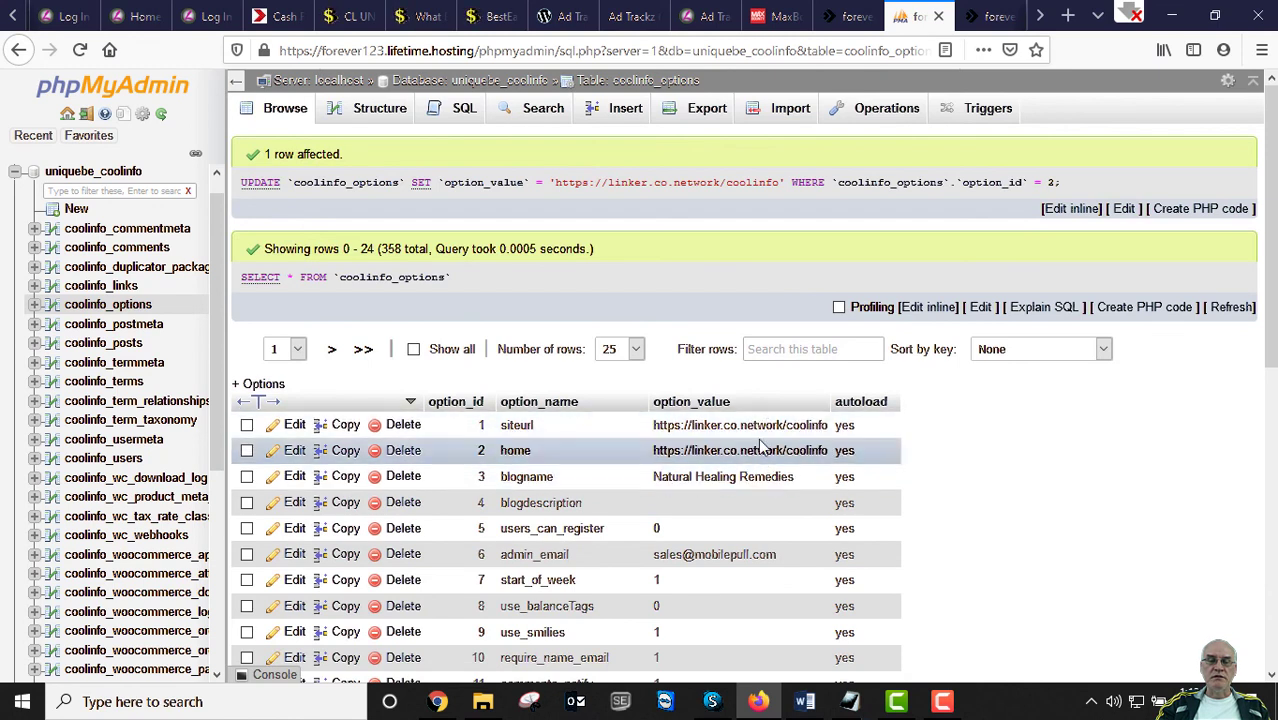
Review the siteurl and home rows in coolinfo_options and look through the database's table list
{"action": "scroll", "coordinate": [910, 432], "scroll_direction": "down", "scroll_amount": 2}
{"action": "scroll", "coordinate": [907, 423], "scroll_direction": "down", "scroll_amount": 5}
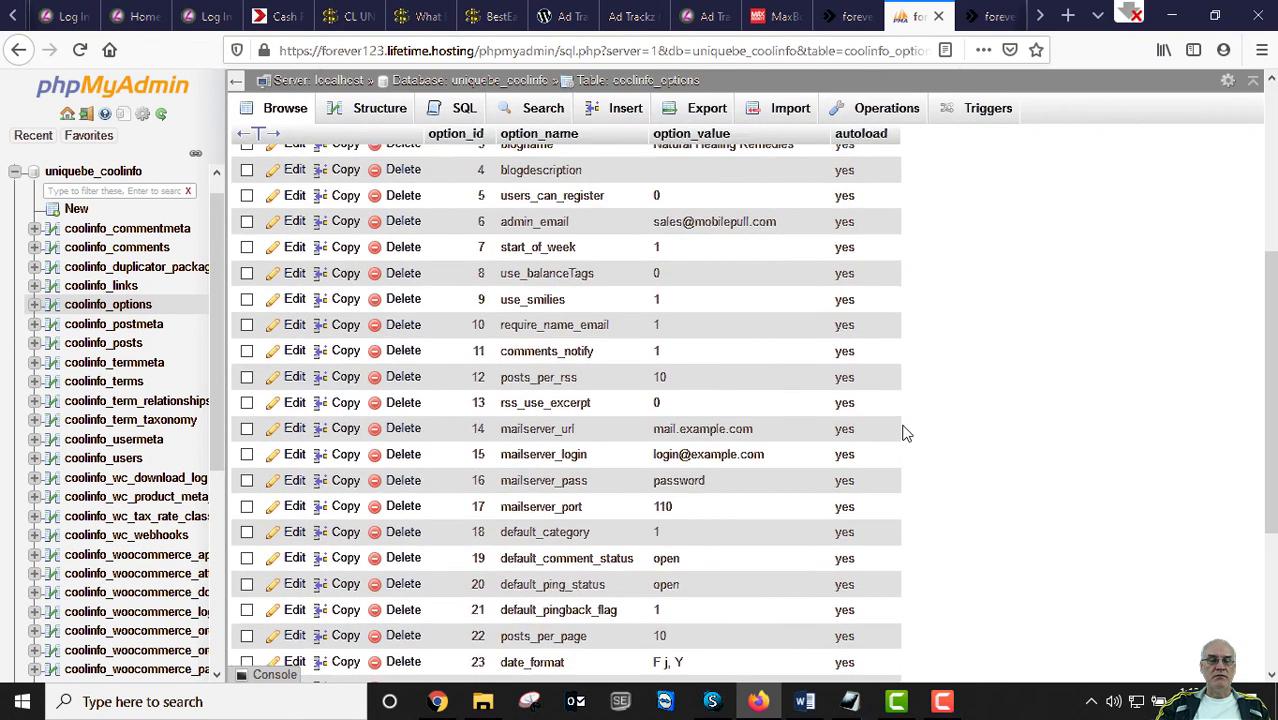
{"action": "scroll", "coordinate": [876, 432], "scroll_direction": "up", "scroll_amount": 3}
{"action": "scroll", "coordinate": [878, 434], "scroll_direction": "up", "scroll_amount": 5}
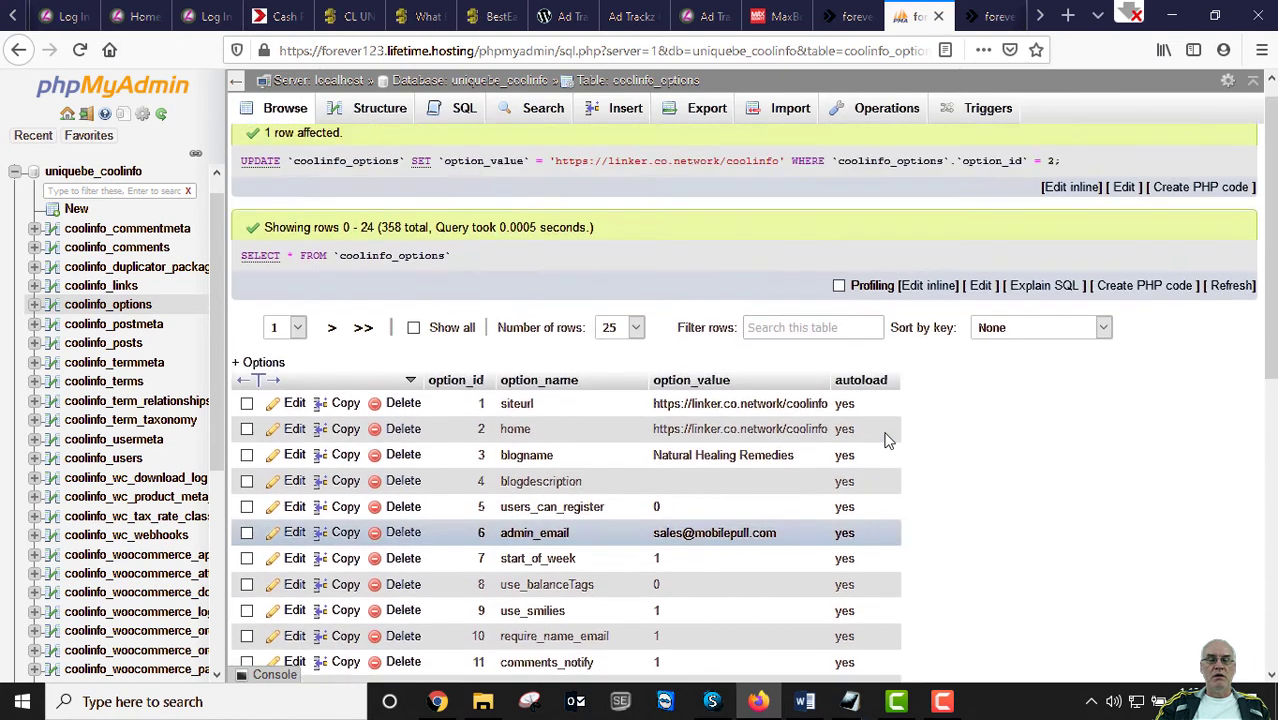
{"action": "scroll", "coordinate": [617, 368], "scroll_direction": "down", "scroll_amount": 3}
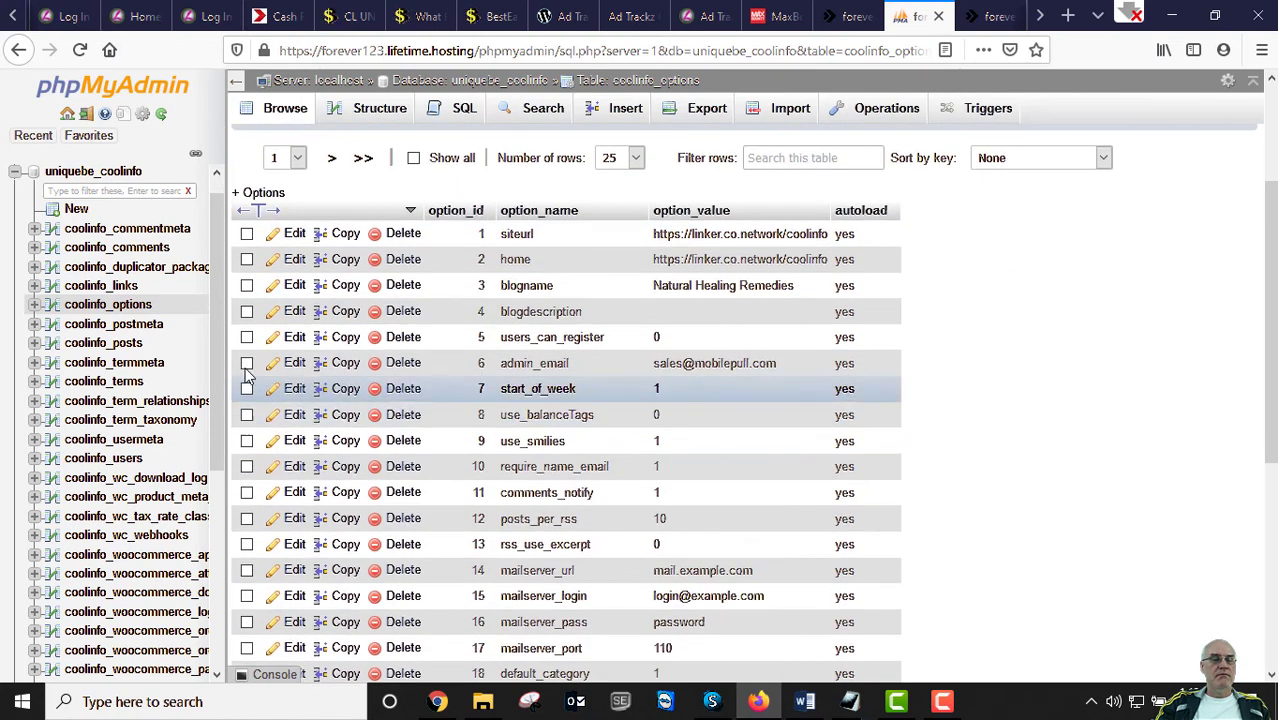
{"action": "scroll", "coordinate": [216, 342], "scroll_direction": "down", "scroll_amount": 1}
{"action": "left_click_drag", "start_coordinate": [216, 342], "coordinate": [252, 305]}
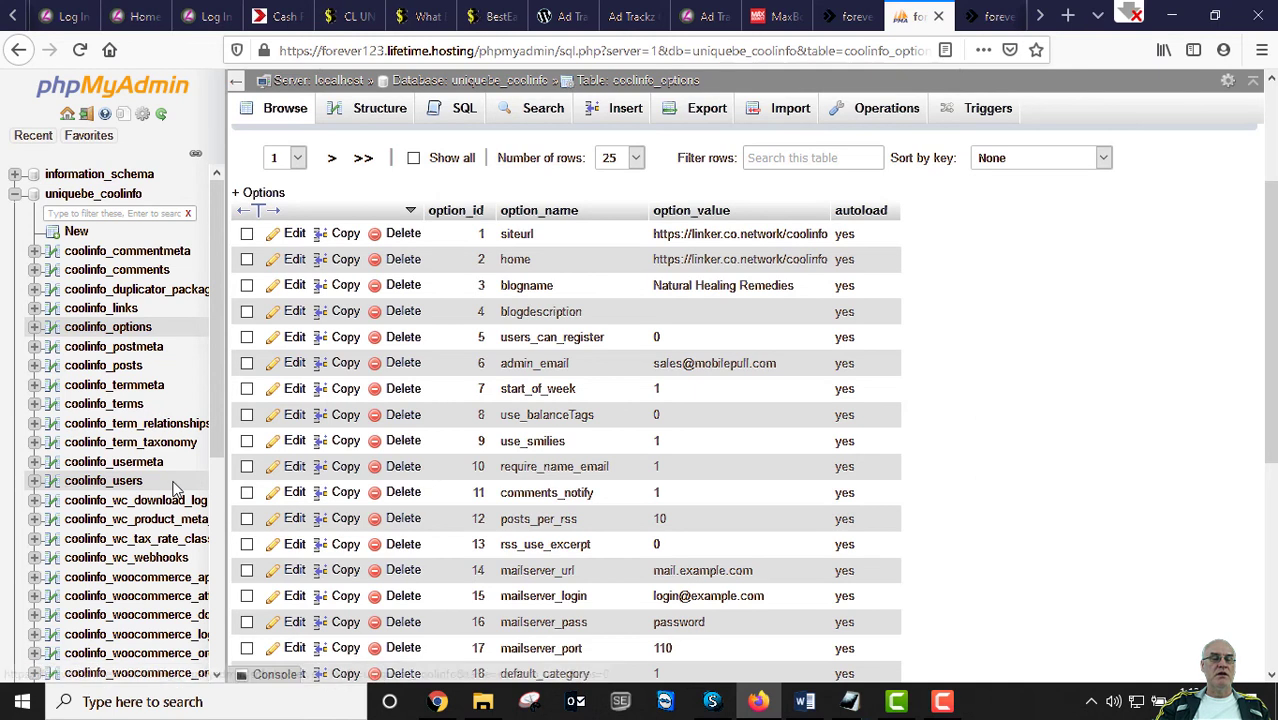
{"action": "left_click_drag", "start_coordinate": [220, 372], "coordinate": [225, 274]}
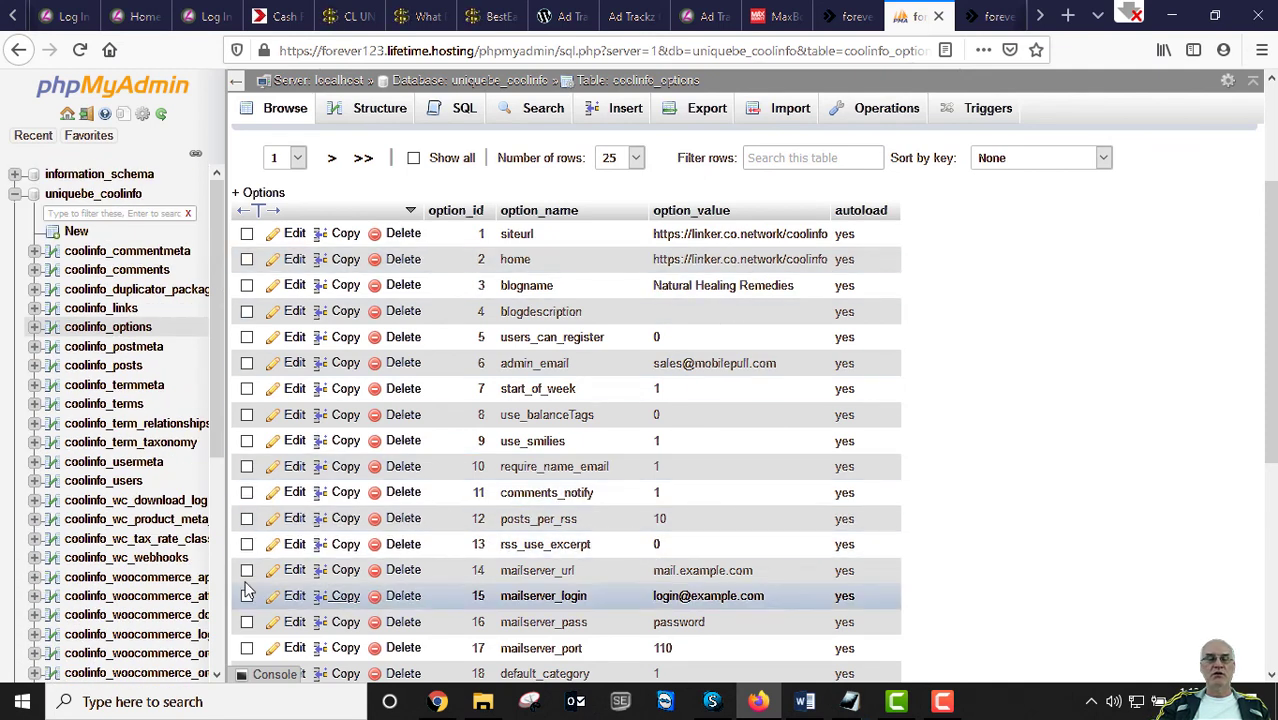
{"action": "left_click_drag", "start_coordinate": [218, 226], "coordinate": [216, 264]}
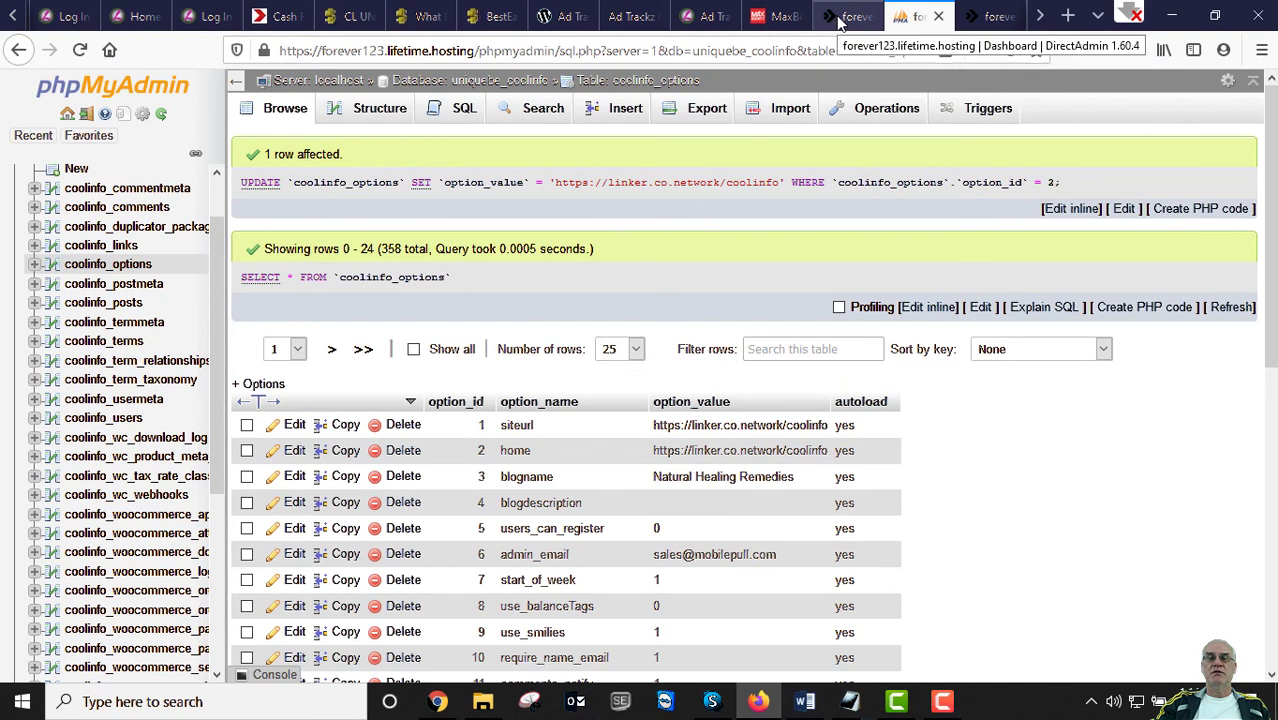
Go through the open DirectAdmin pages to the file manager showing the coolinfo folder of linker.co.network
{"action": "left_click", "coordinate": [978, 18]}
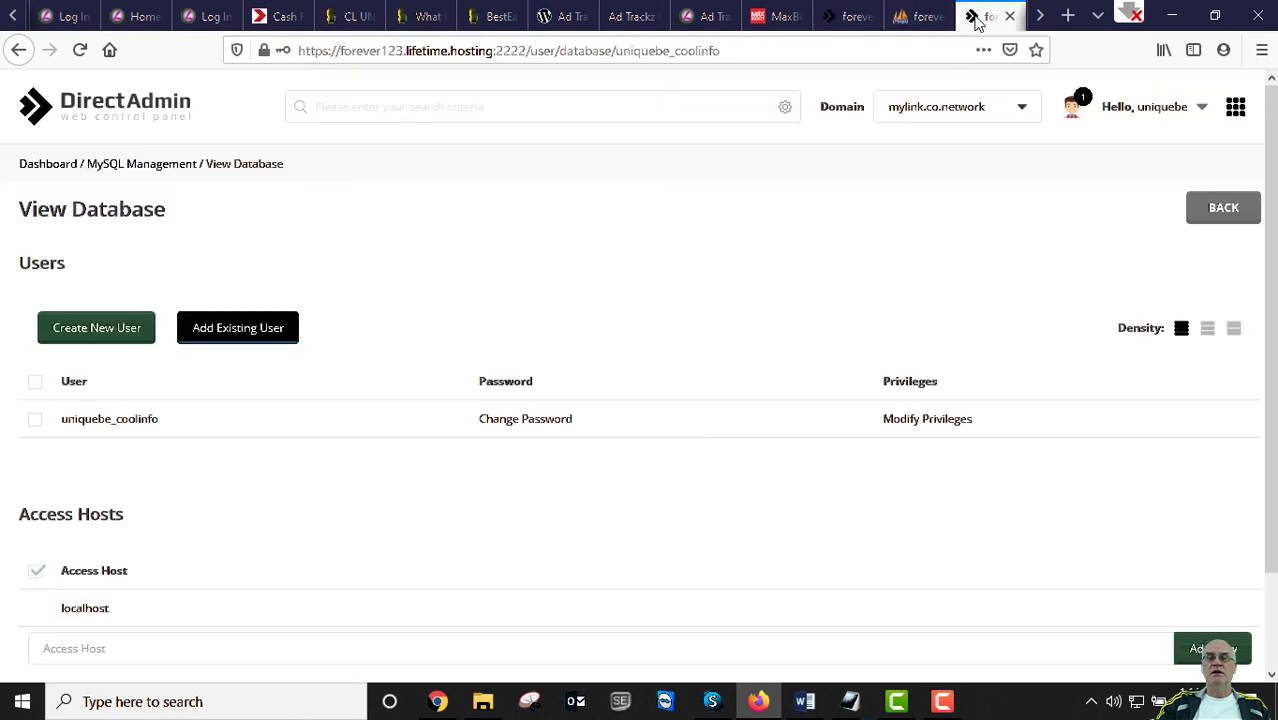
{"action": "left_click", "coordinate": [830, 18]}
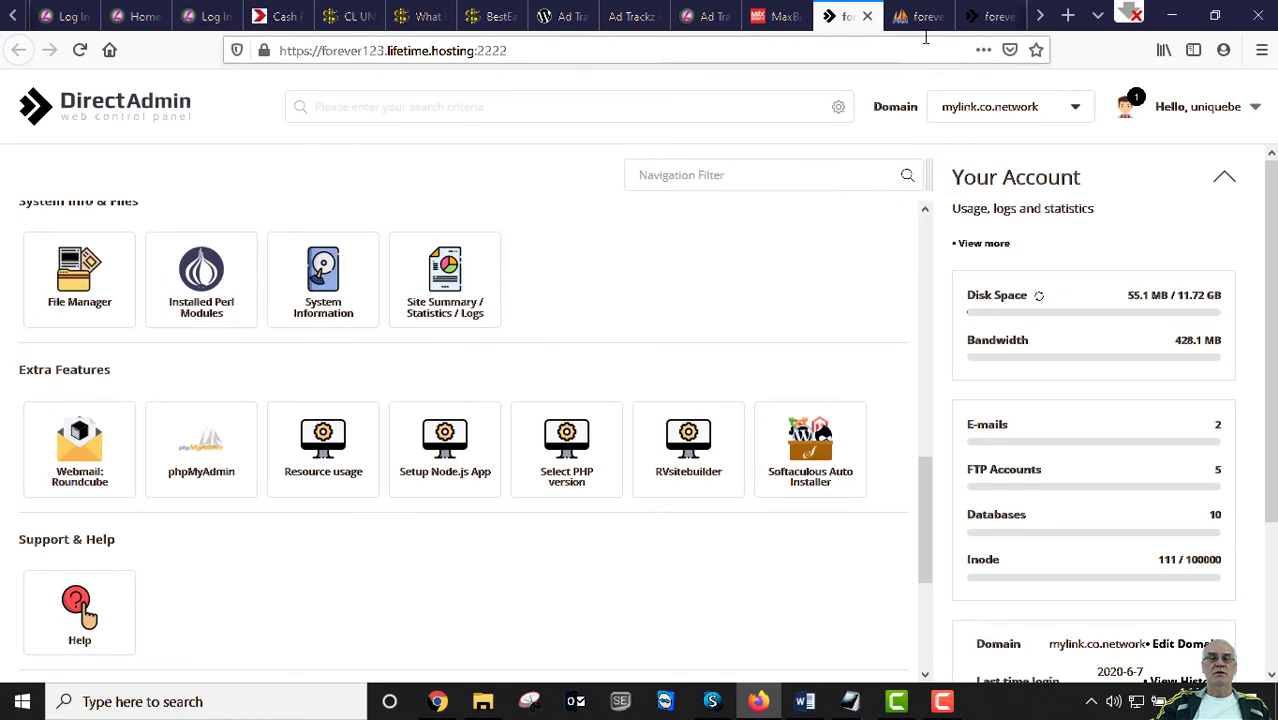
{"action": "left_click", "coordinate": [1040, 16]}
{"action": "left_click", "coordinate": [990, 18]}
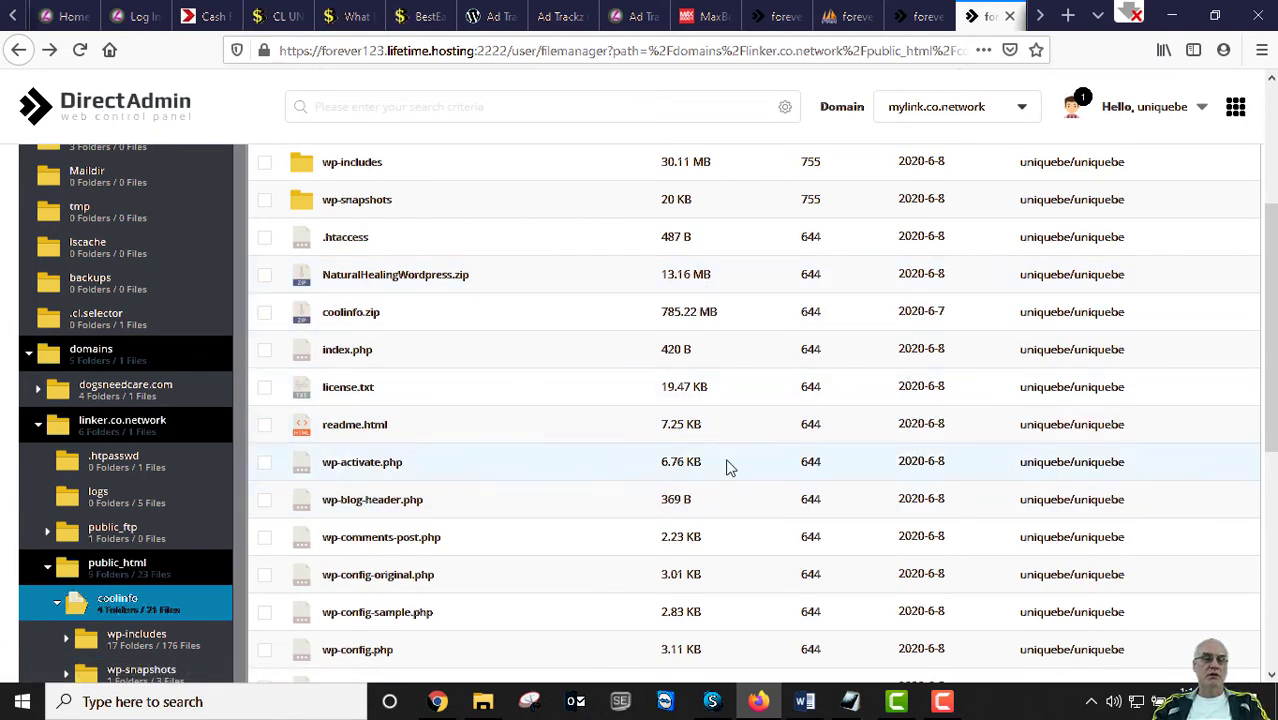
{"action": "left_click", "coordinate": [1040, 17]}
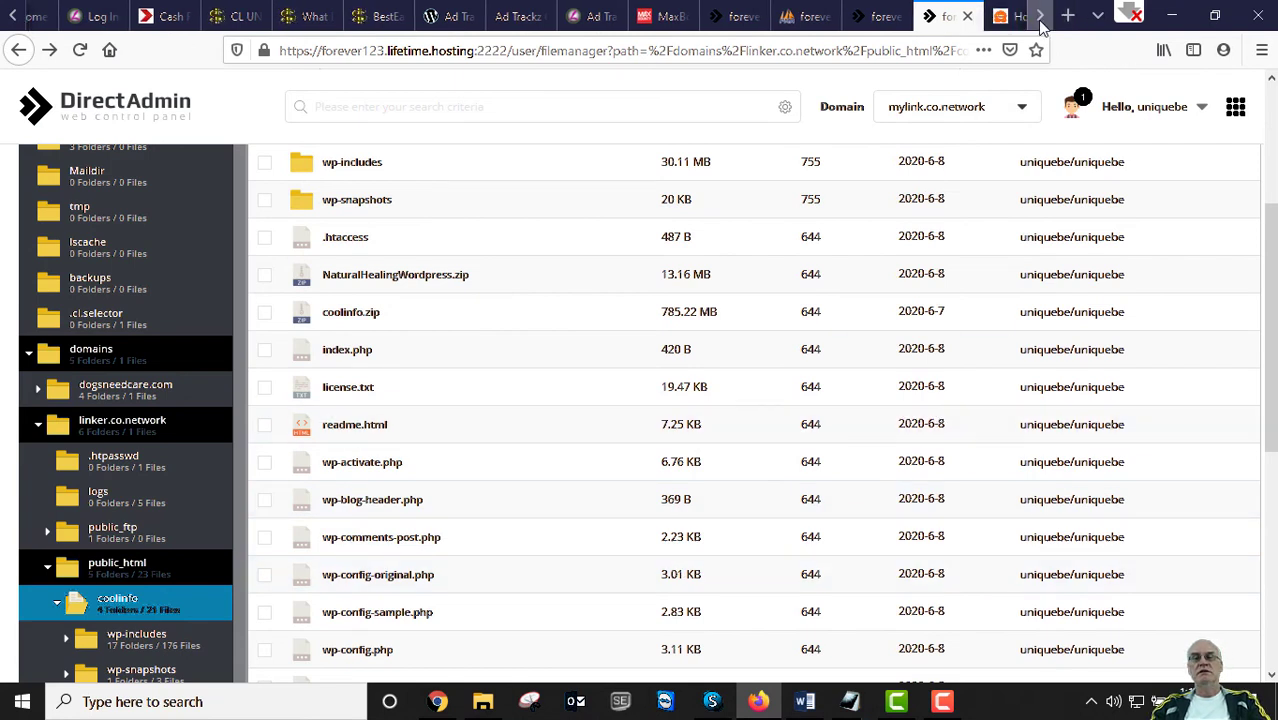
{"action": "left_click", "coordinate": [1040, 17]}
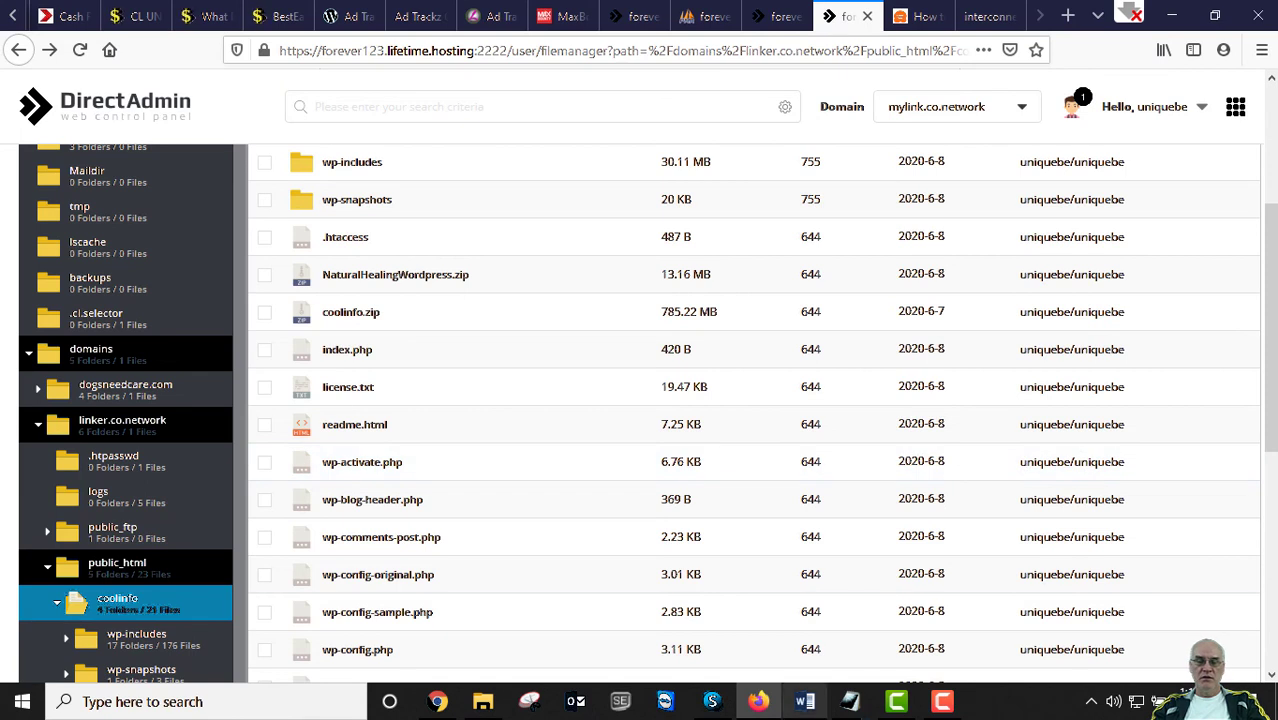
{"action": "mouse_move", "coordinate": [850, 701]}
{"action": "left_click", "coordinate": [878, 632]}
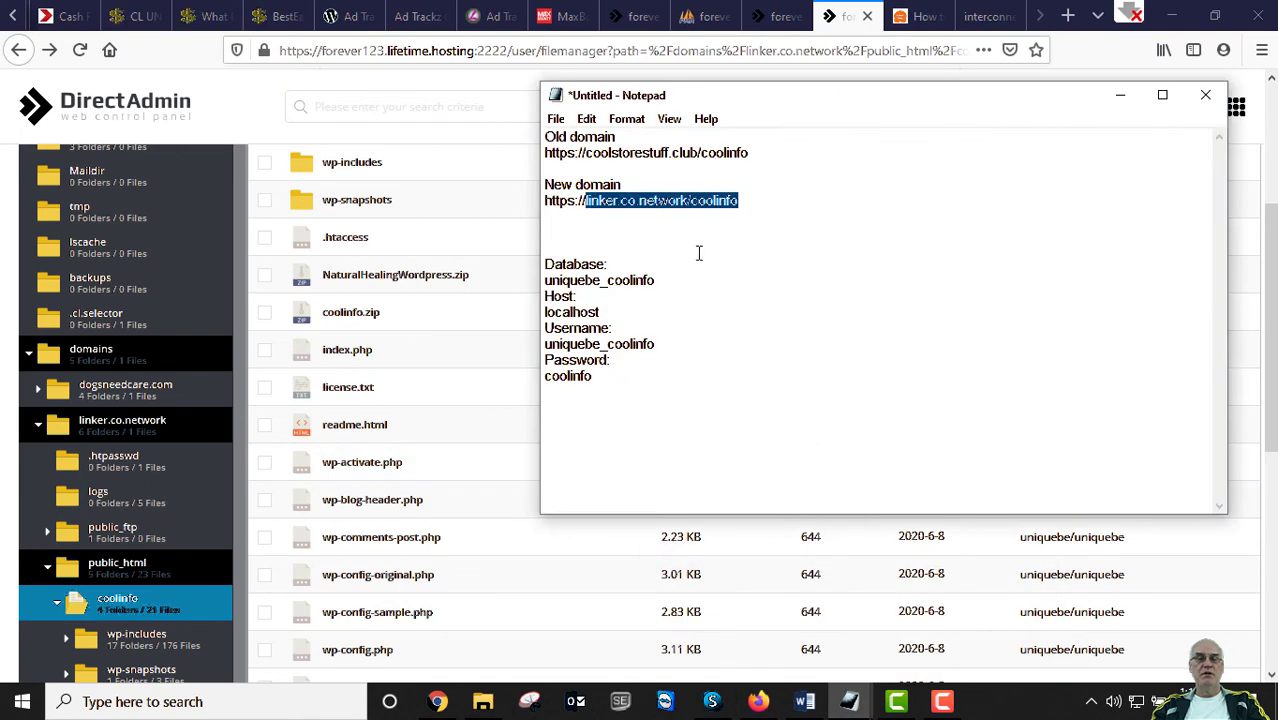
{"action": "left_click", "coordinate": [727, 203]}
{"action": "left_click_drag", "start_coordinate": [679, 207], "coordinate": [556, 200]}
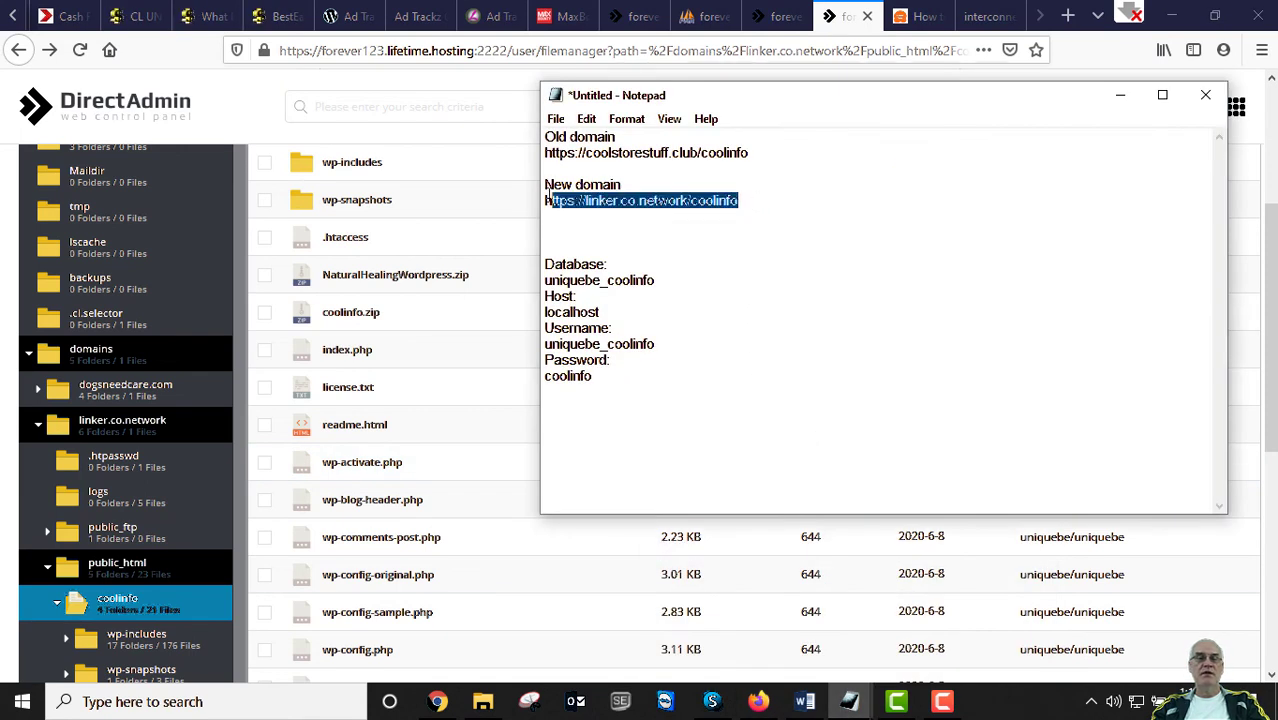
{"action": "right_click", "coordinate": [627, 203]}
{"action": "left_click", "coordinate": [677, 261]}
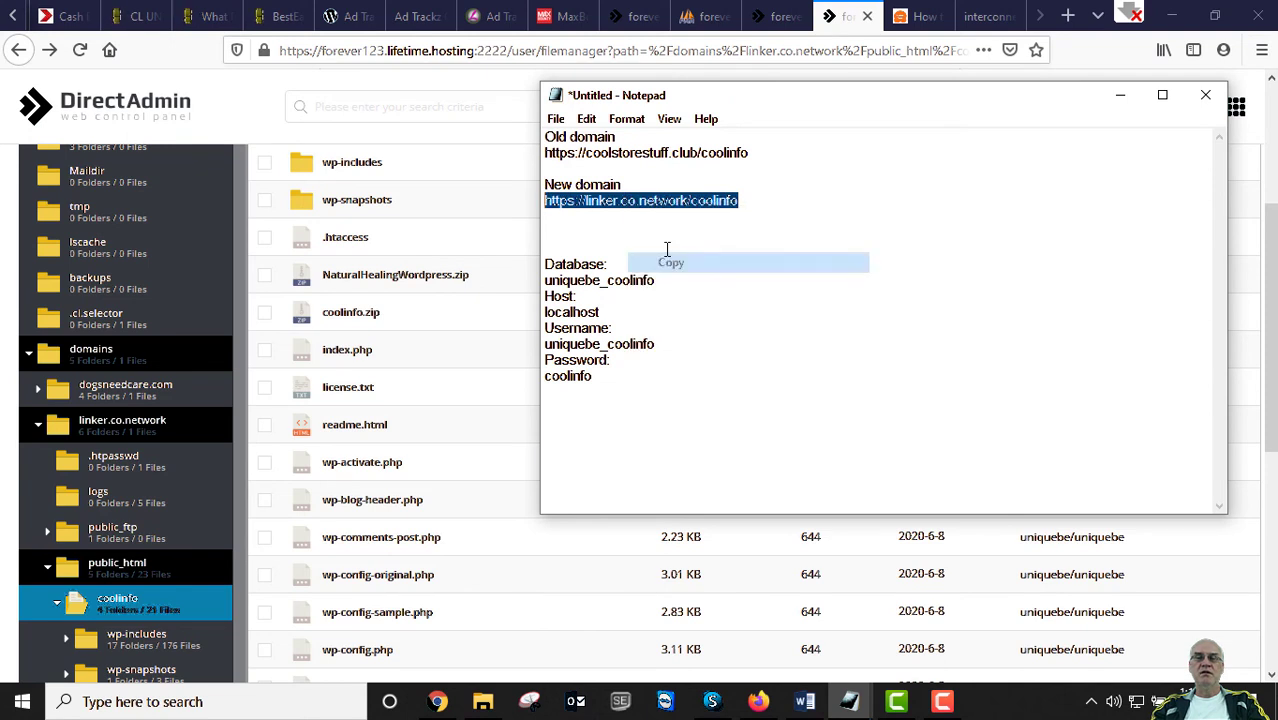
{"action": "left_click", "coordinate": [1069, 16]}
{"action": "left_click", "coordinate": [1069, 16]}
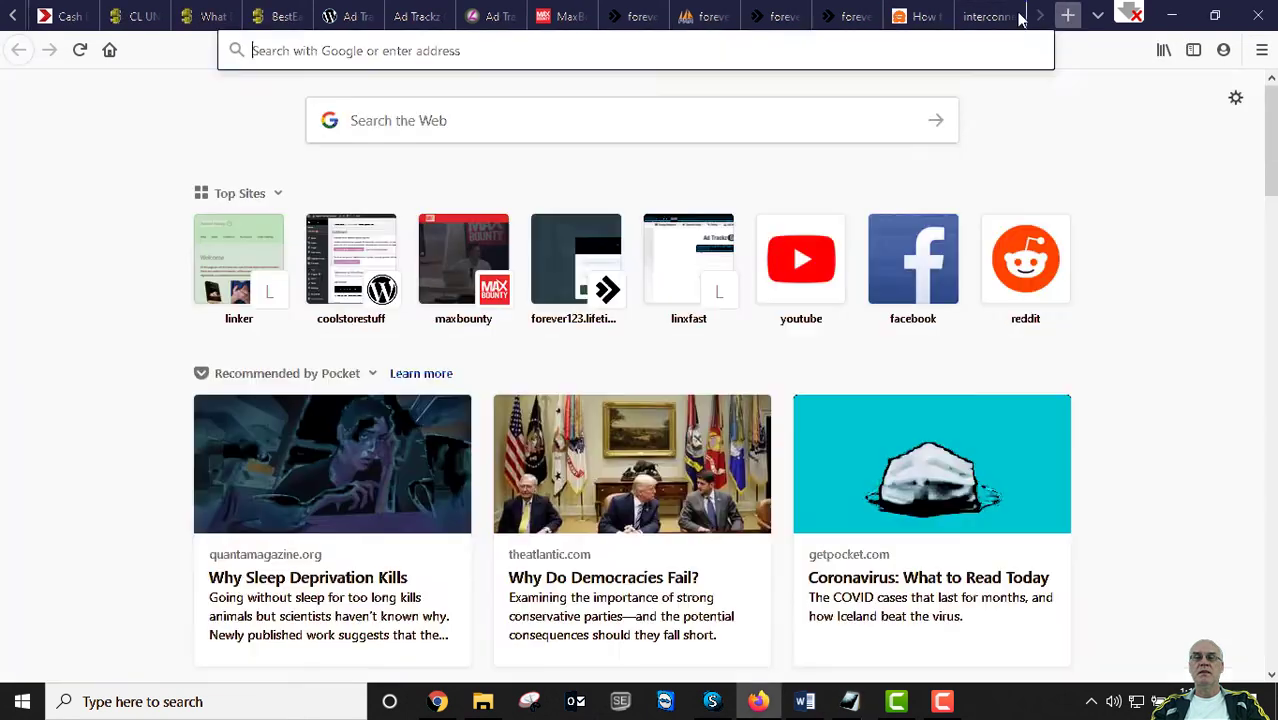
{"action": "left_click", "coordinate": [573, 44]}
{"action": "right_click", "coordinate": [572, 44]}
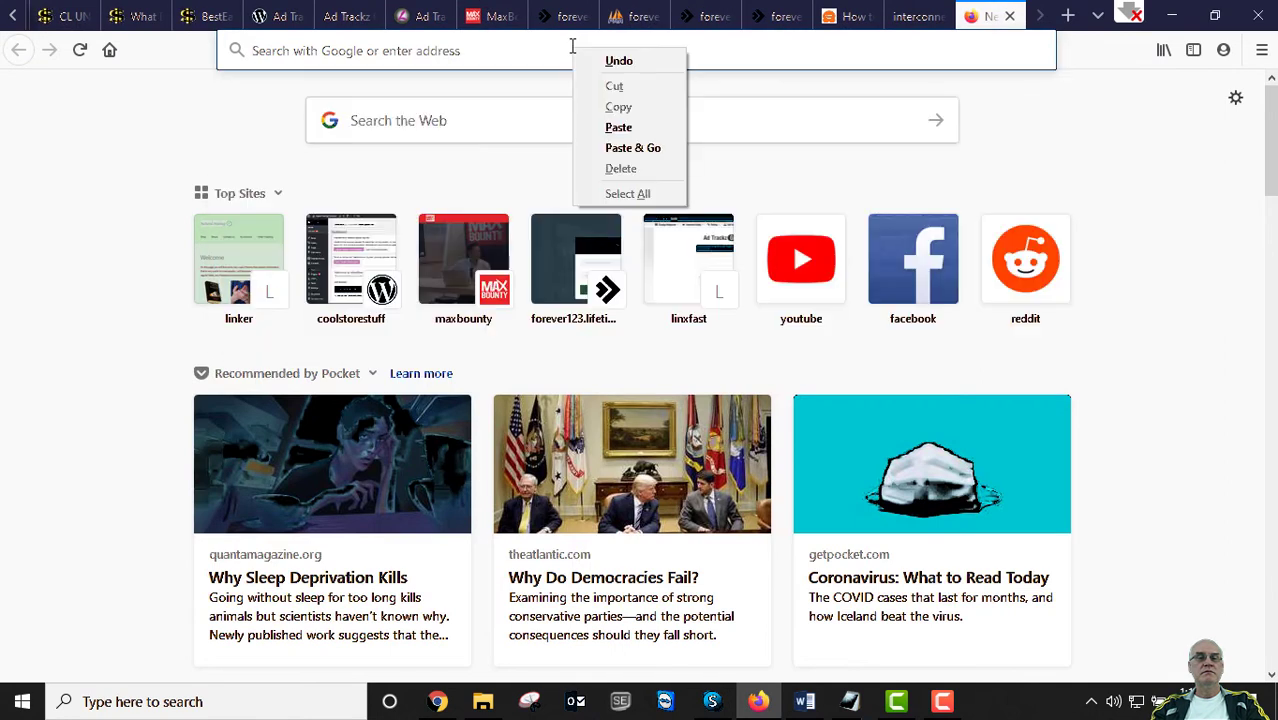
{"action": "left_click", "coordinate": [628, 148]}
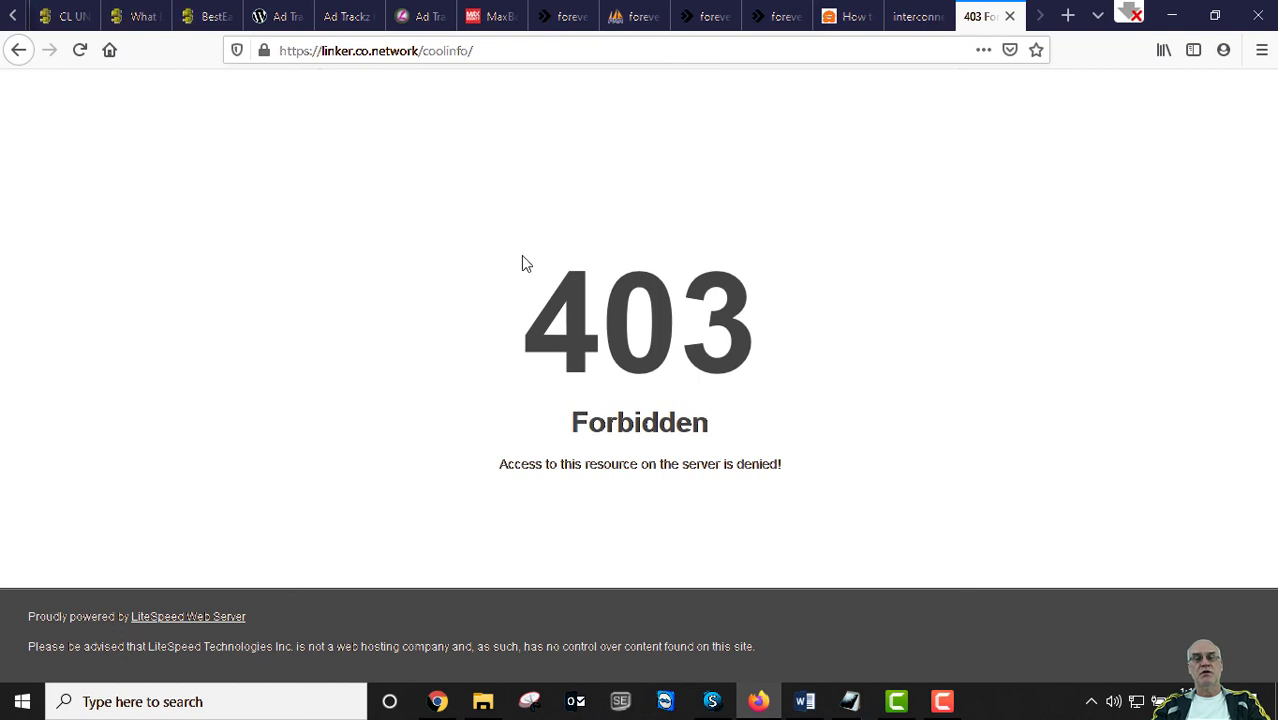
Return to the DirectAdmin file manager and locate the .htaccess file in the coolinfo folder
{"action": "left_click", "coordinate": [781, 17]}
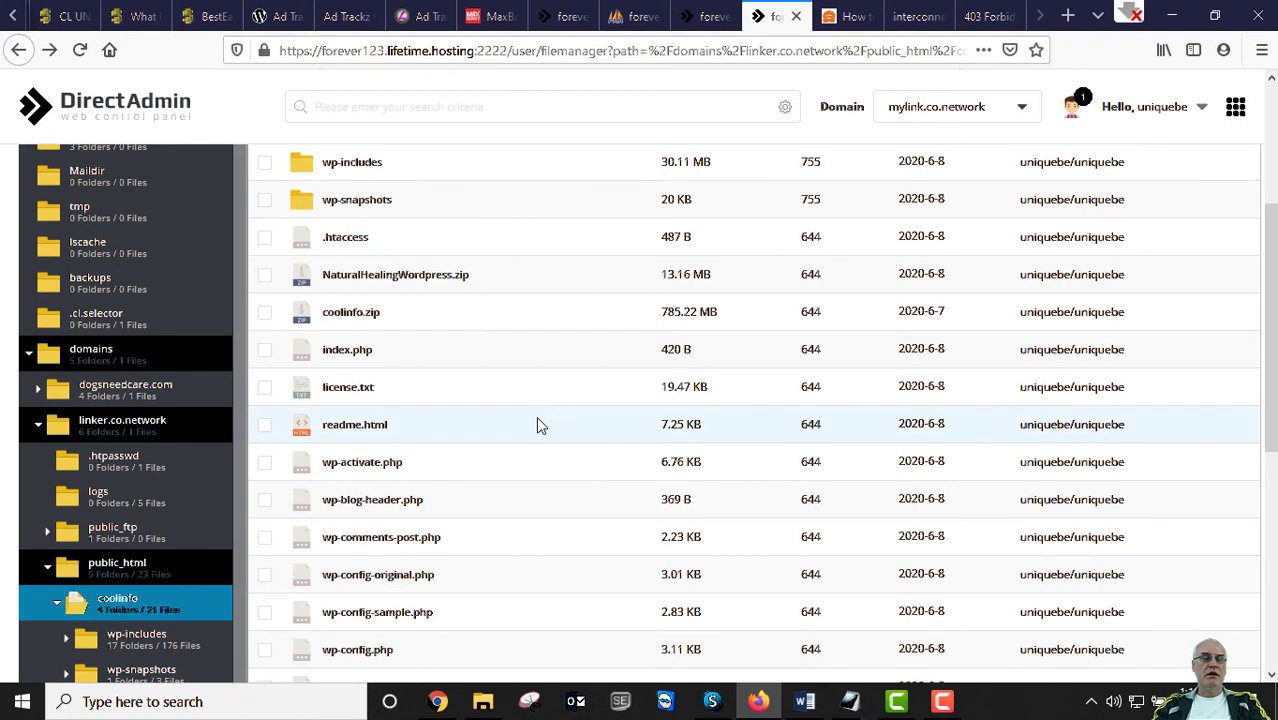
{"action": "scroll", "coordinate": [480, 420], "scroll_direction": "up", "scroll_amount": 4}
{"action": "right_click", "coordinate": [297, 514]}
{"action": "left_click", "coordinate": [296, 514]}
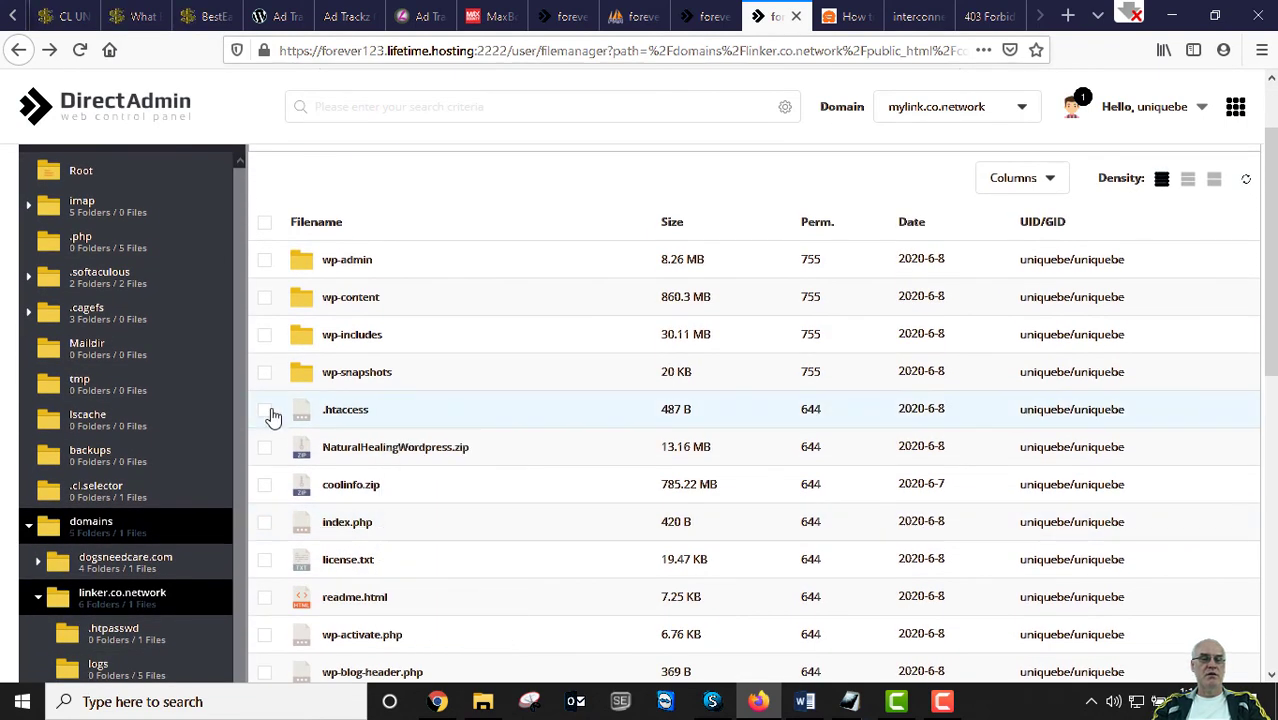
{"action": "right_click", "coordinate": [332, 416]}
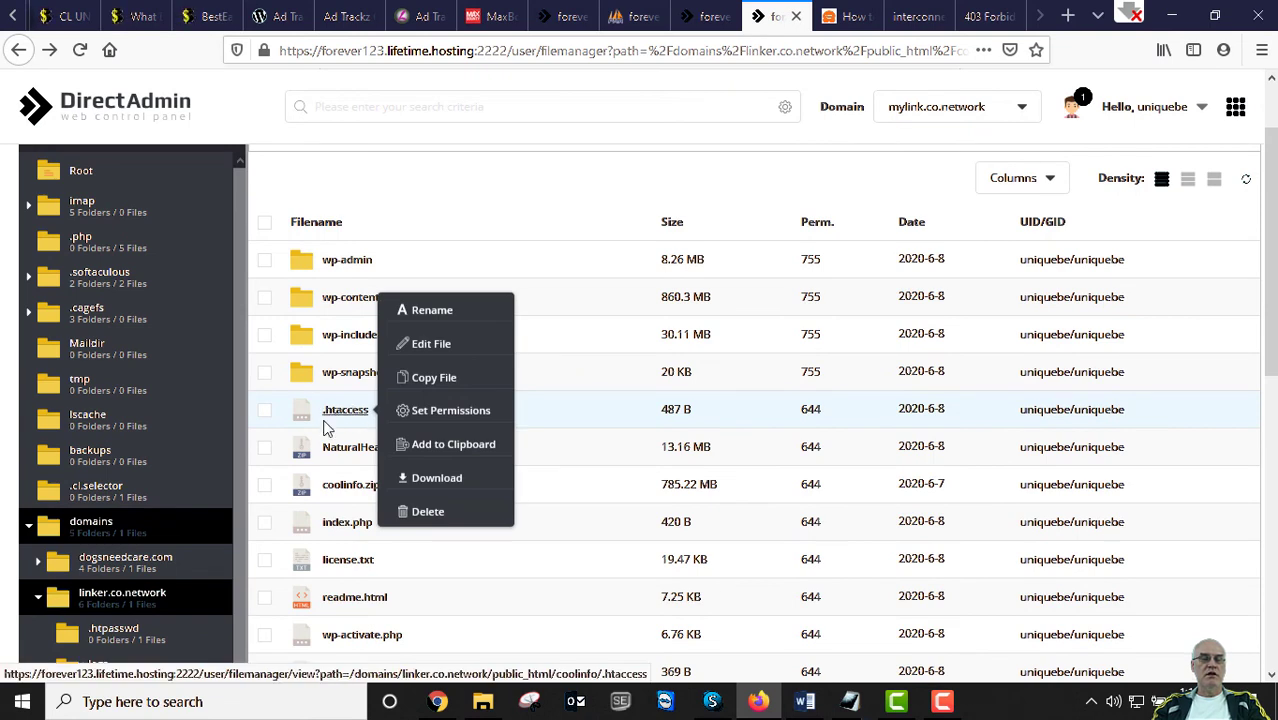
{"action": "left_click", "coordinate": [325, 421]}
{"action": "right_click", "coordinate": [325, 421]}
{"action": "left_click", "coordinate": [325, 421]}
{"action": "right_click", "coordinate": [330, 416]}
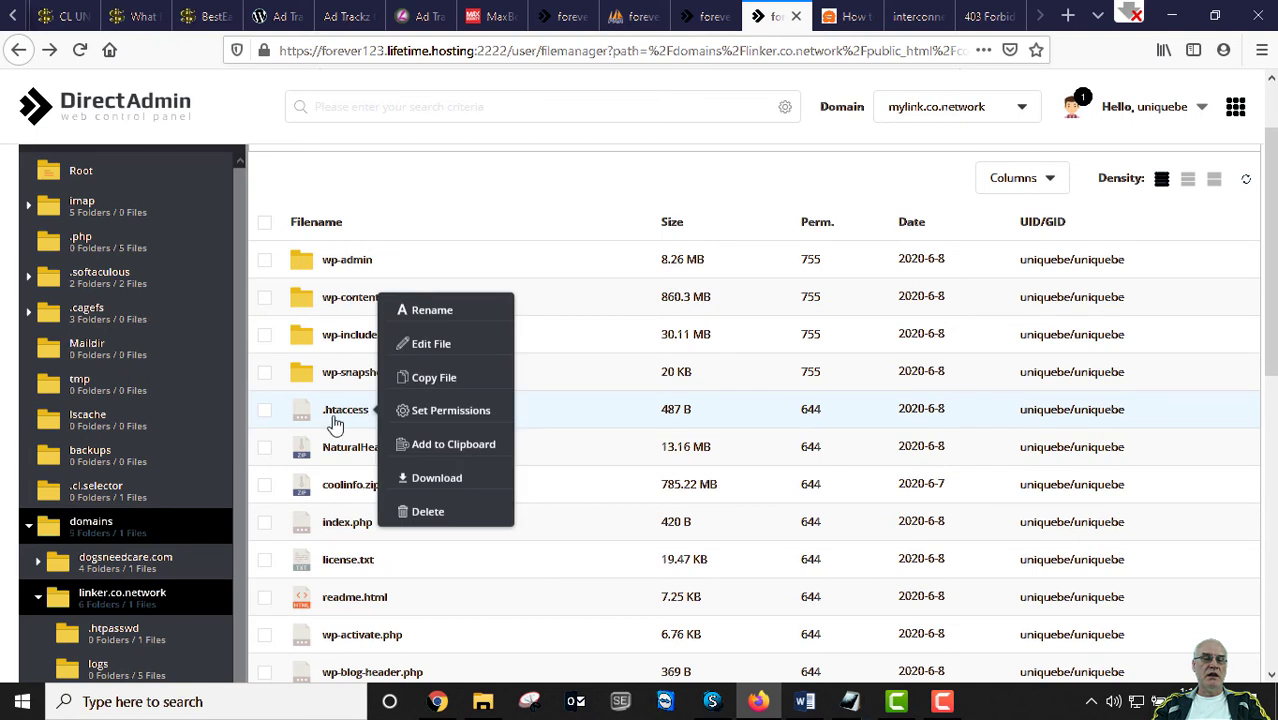
{"action": "left_click", "coordinate": [327, 420]}
{"action": "right_click", "coordinate": [324, 423]}
{"action": "left_click", "coordinate": [326, 422]}
{"action": "right_click", "coordinate": [344, 416]}
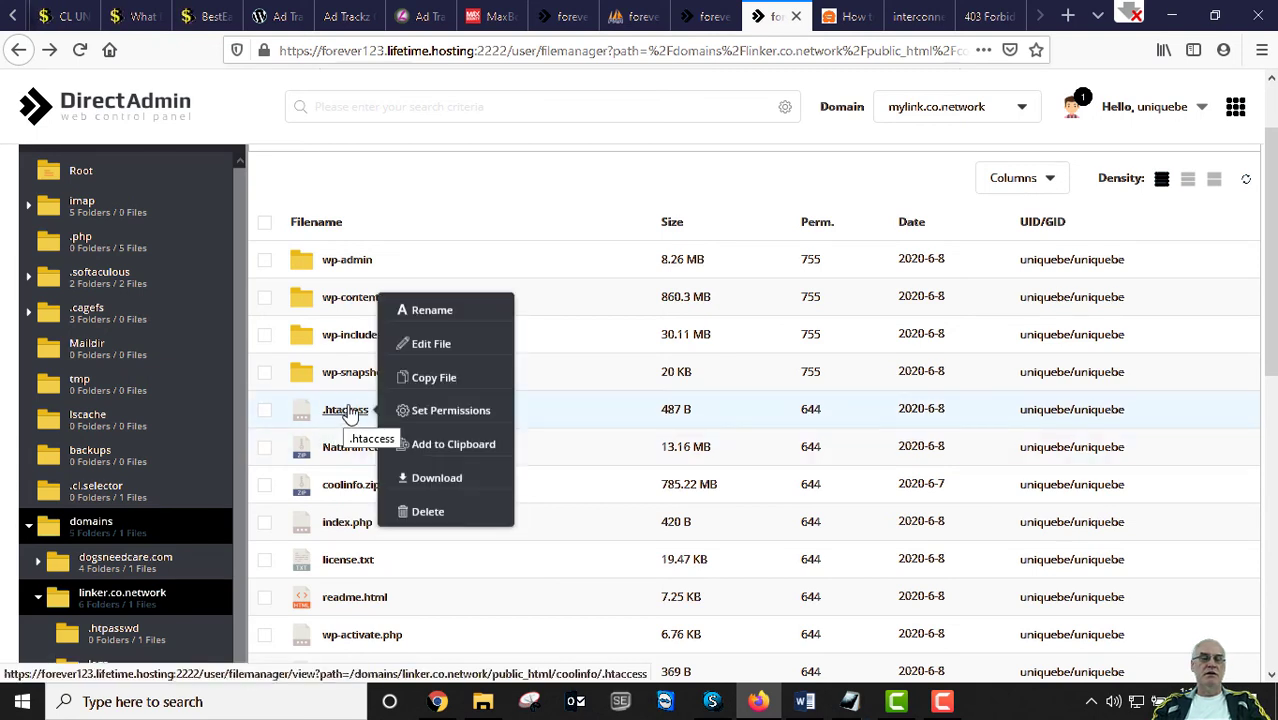
{"action": "left_click", "coordinate": [363, 433]}
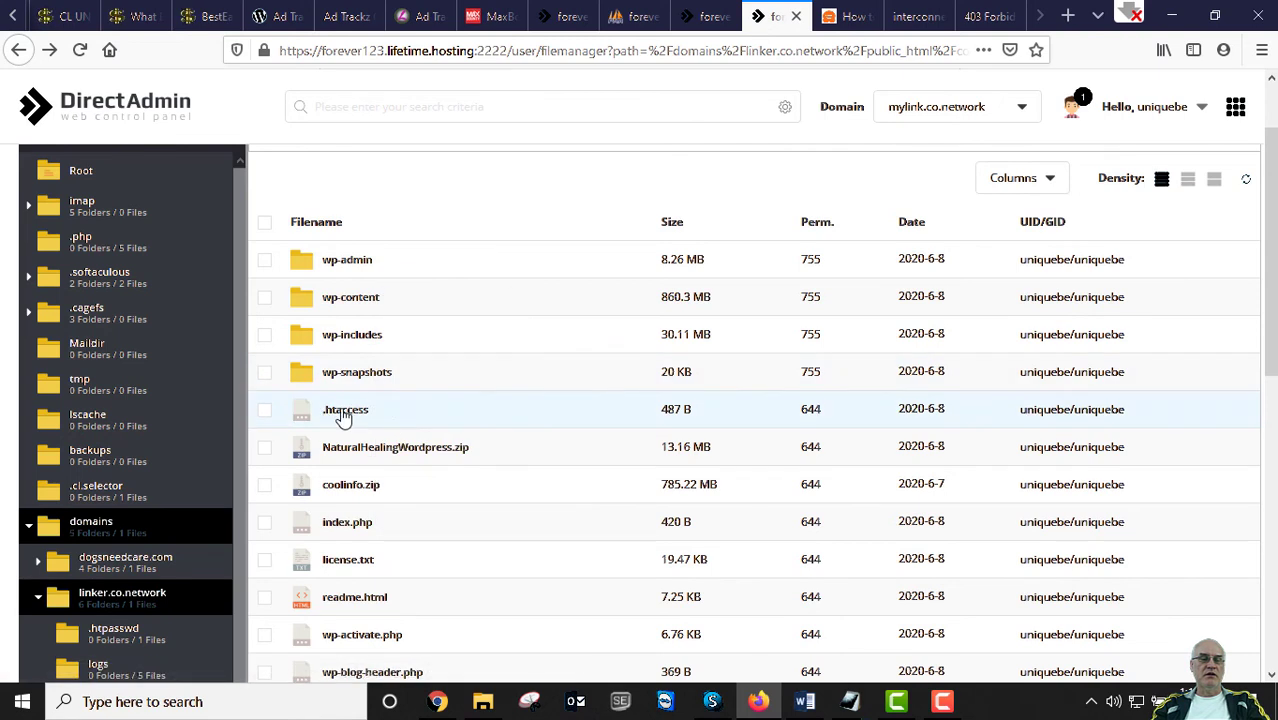
Rename the .htaccess file in the coolinfo folder to backup.htaccess
{"action": "right_click", "coordinate": [343, 415]}
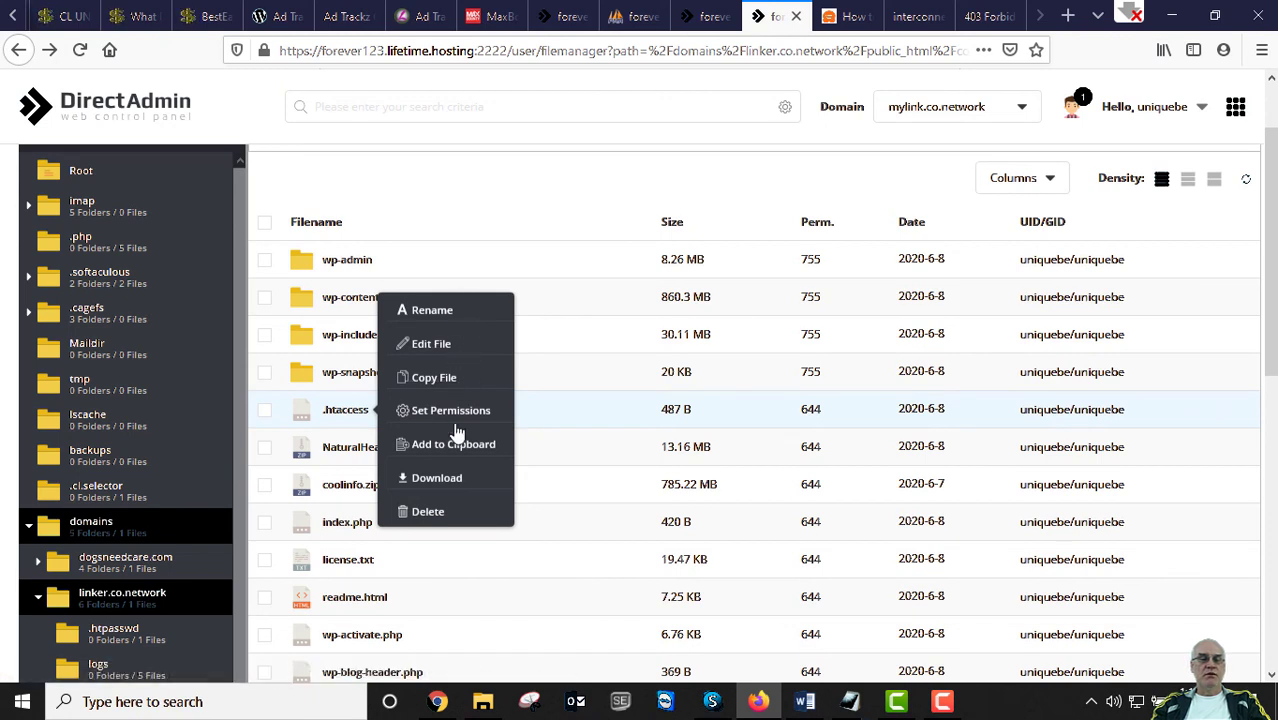
{"action": "left_click", "coordinate": [432, 311]}
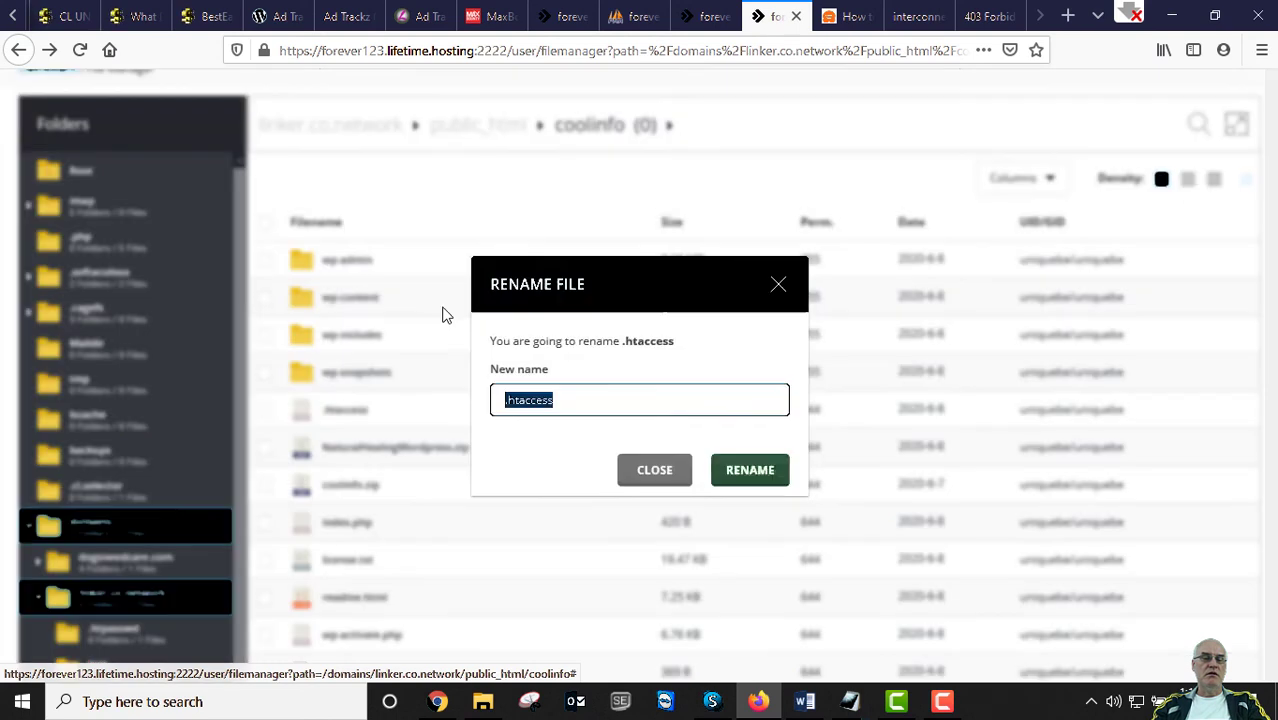
{"action": "left_click", "coordinate": [500, 408]}
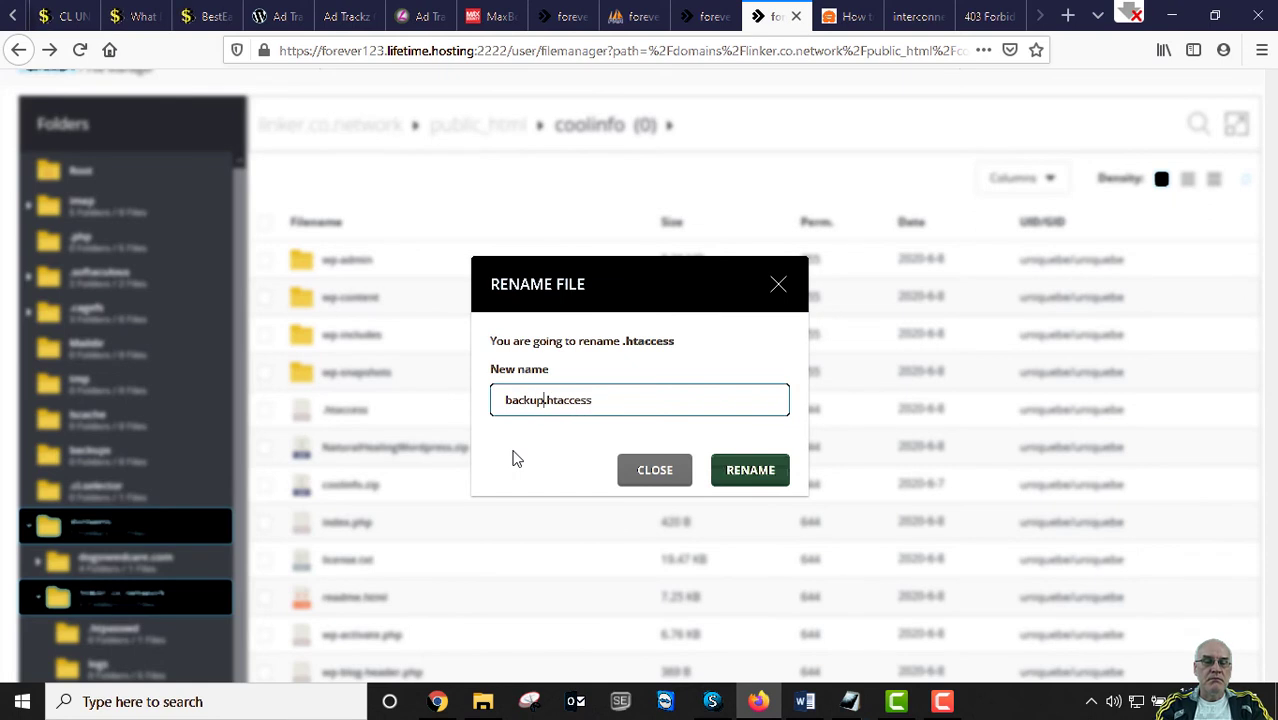
{"action": "left_click", "coordinate": [766, 481]}
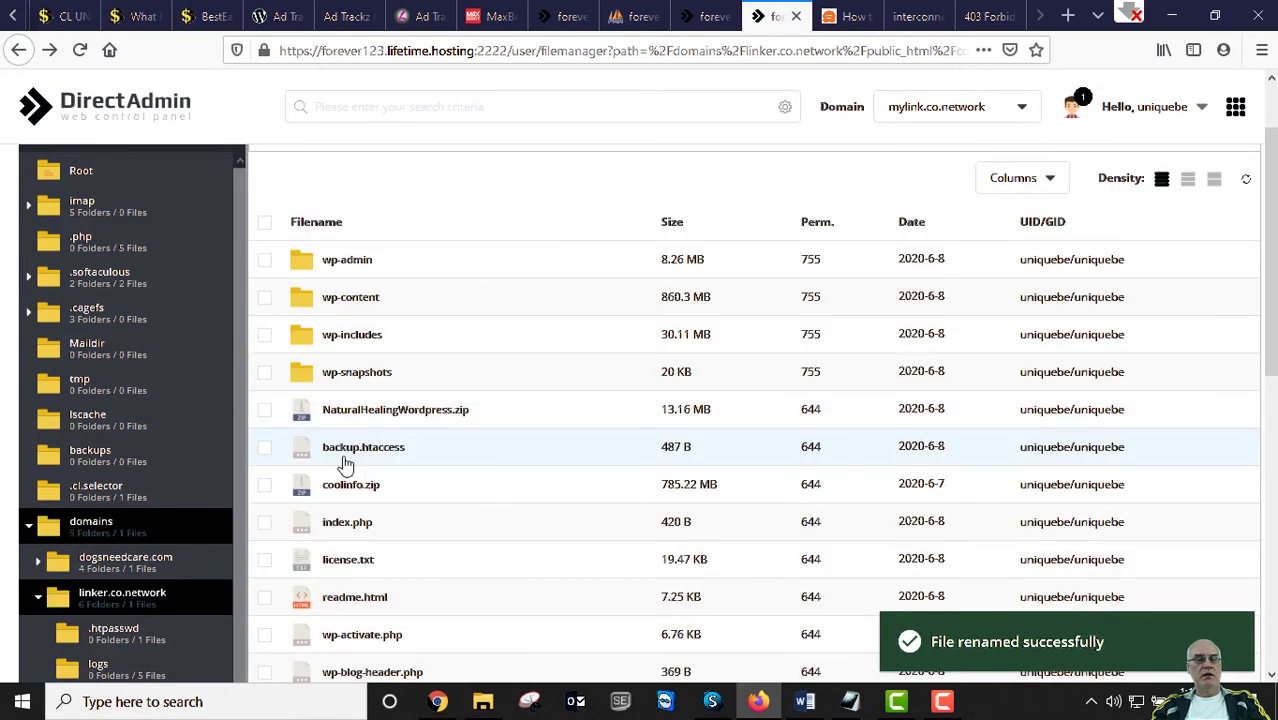
{"action": "right_click", "coordinate": [415, 447]}
{"action": "left_click", "coordinate": [379, 451]}
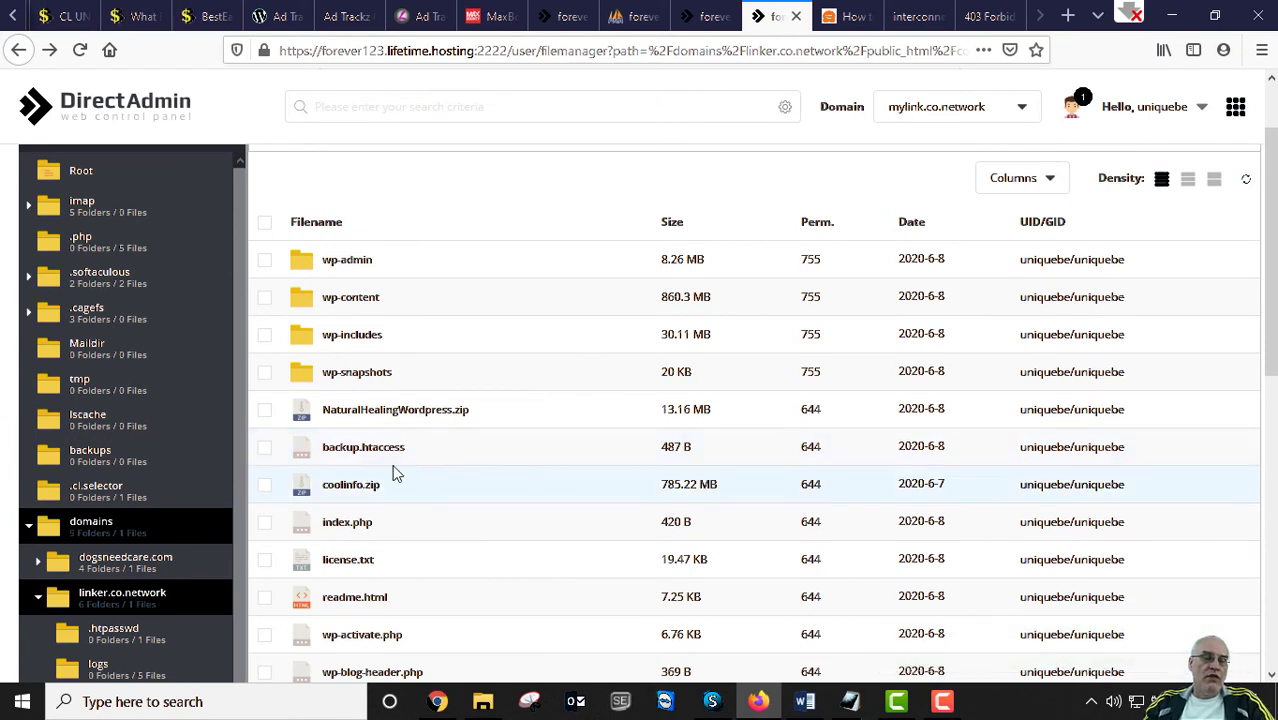
{"action": "right_click", "coordinate": [330, 452]}
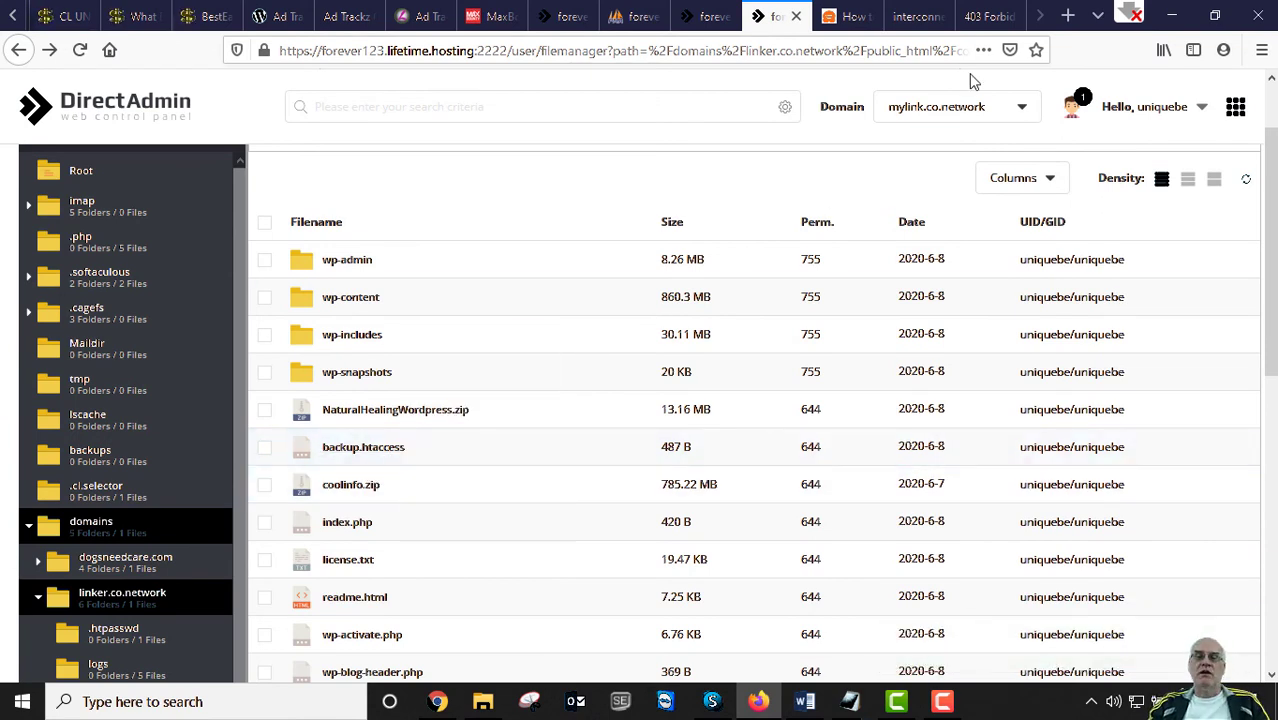
Switch to the linker.co.network/coolinfo site, reload it, and look over the product listing on the home page
{"action": "left_click", "coordinate": [982, 17]}
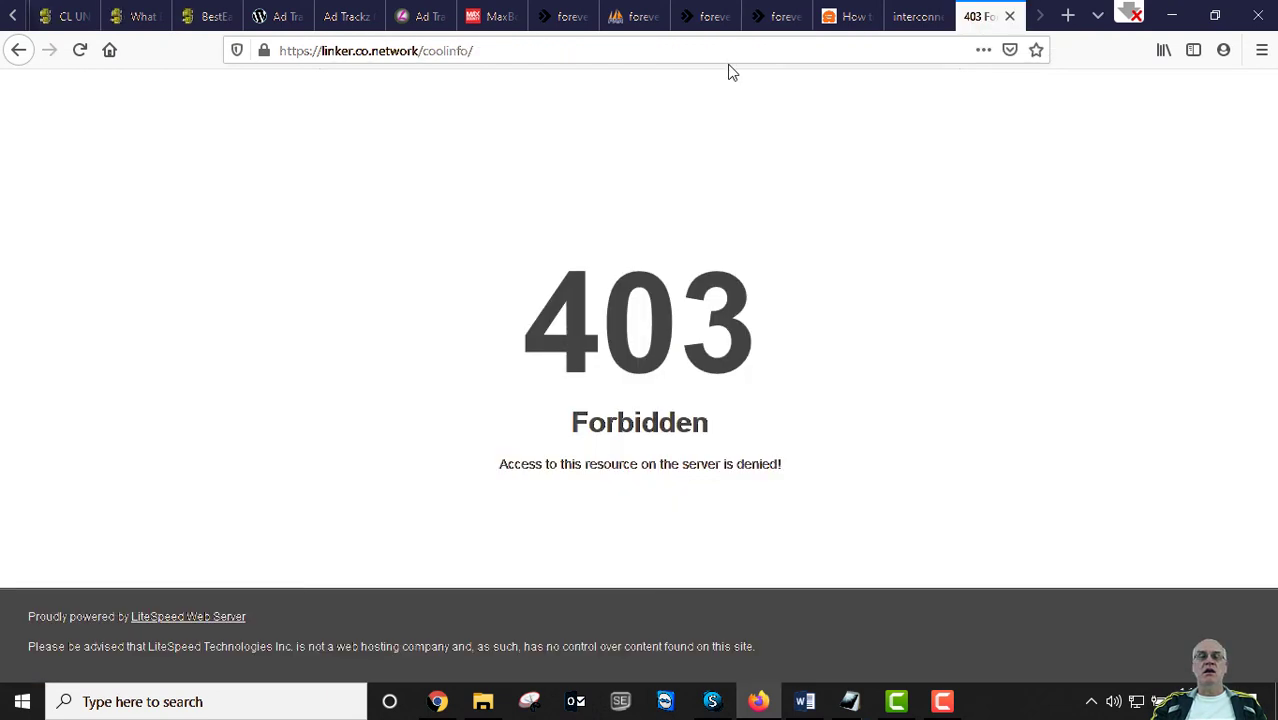
{"action": "left_click", "coordinate": [80, 52]}
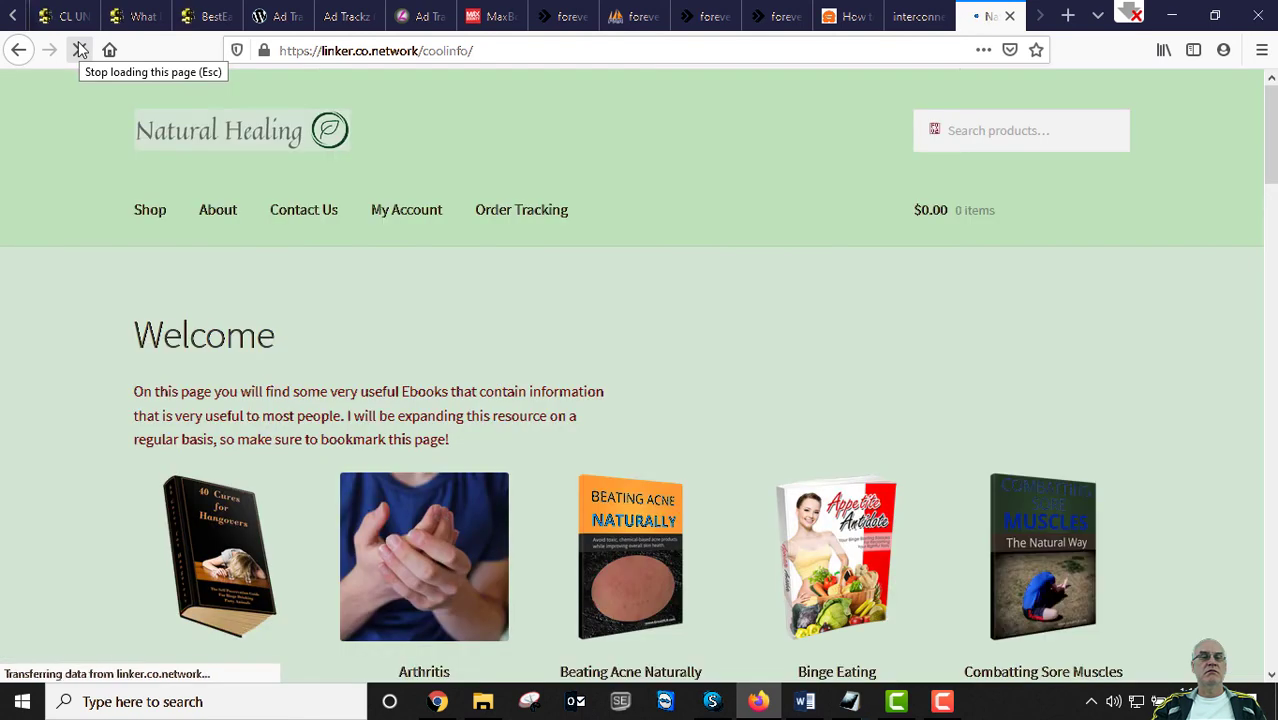
{"action": "scroll", "coordinate": [560, 305], "scroll_direction": "down", "scroll_amount": 10}
{"action": "scroll", "coordinate": [552, 315], "scroll_direction": "up", "scroll_amount": 8}
{"action": "scroll", "coordinate": [557, 320], "scroll_direction": "down", "scroll_amount": 3}
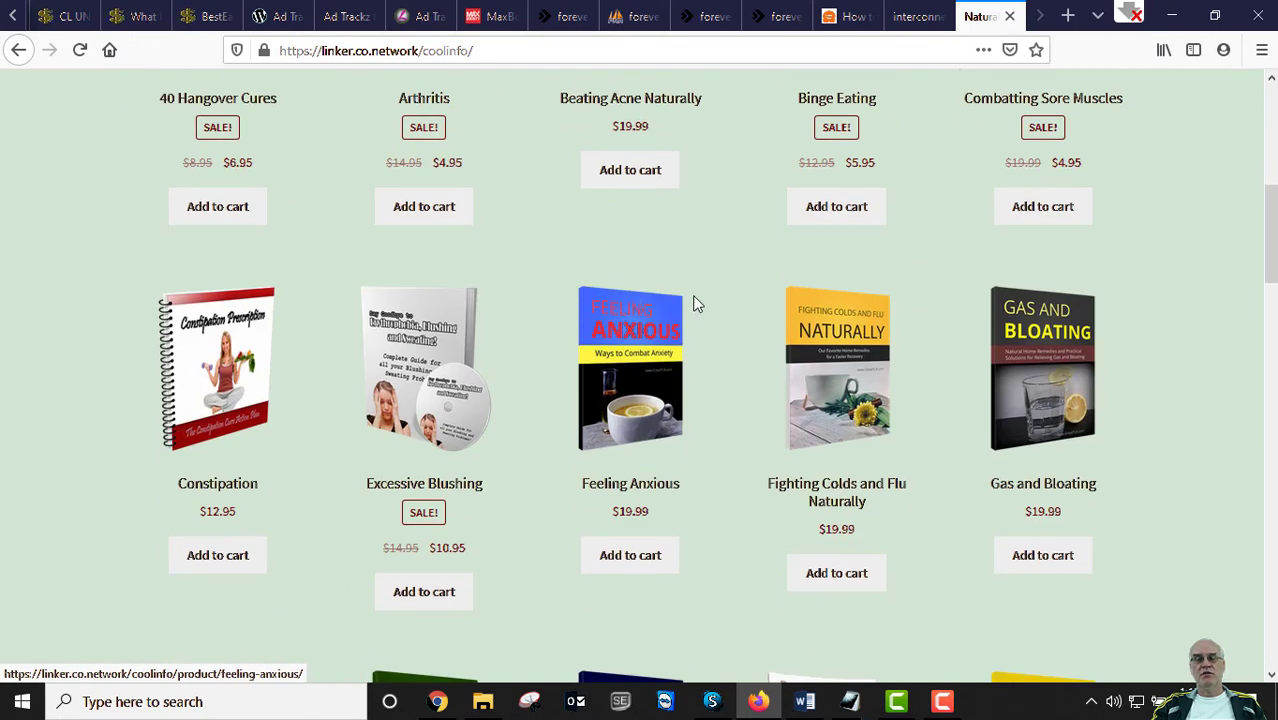
{"action": "scroll", "coordinate": [815, 398], "scroll_direction": "up", "scroll_amount": 6}
{"action": "scroll", "coordinate": [800, 390], "scroll_direction": "down", "scroll_amount": 9}
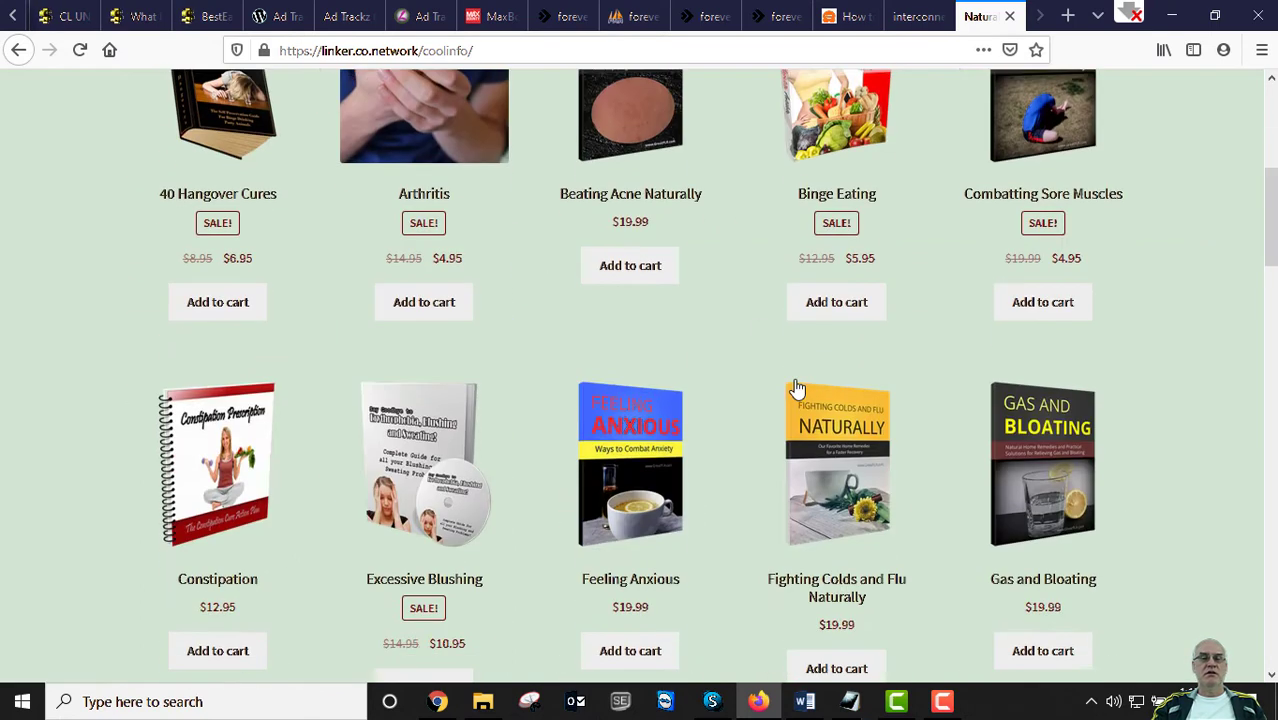
Test the Fighting Colds and Flu Naturally and Gas and Bloating product links, returning to the home page after each
{"action": "scroll", "coordinate": [840, 280], "scroll_direction": "up", "scroll_amount": 2}
{"action": "scroll", "coordinate": [815, 238], "scroll_direction": "up", "scroll_amount": 1}
{"action": "left_click", "coordinate": [836, 345]}
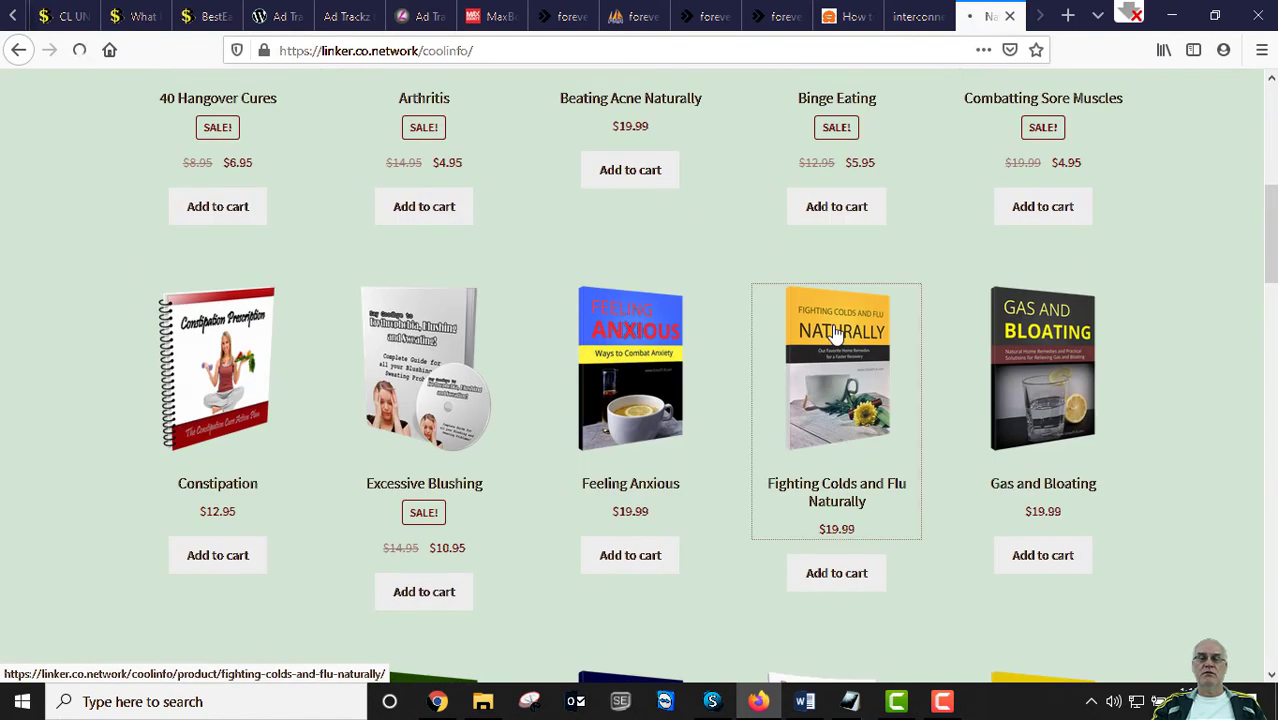
{"action": "left_click", "coordinate": [18, 51]}
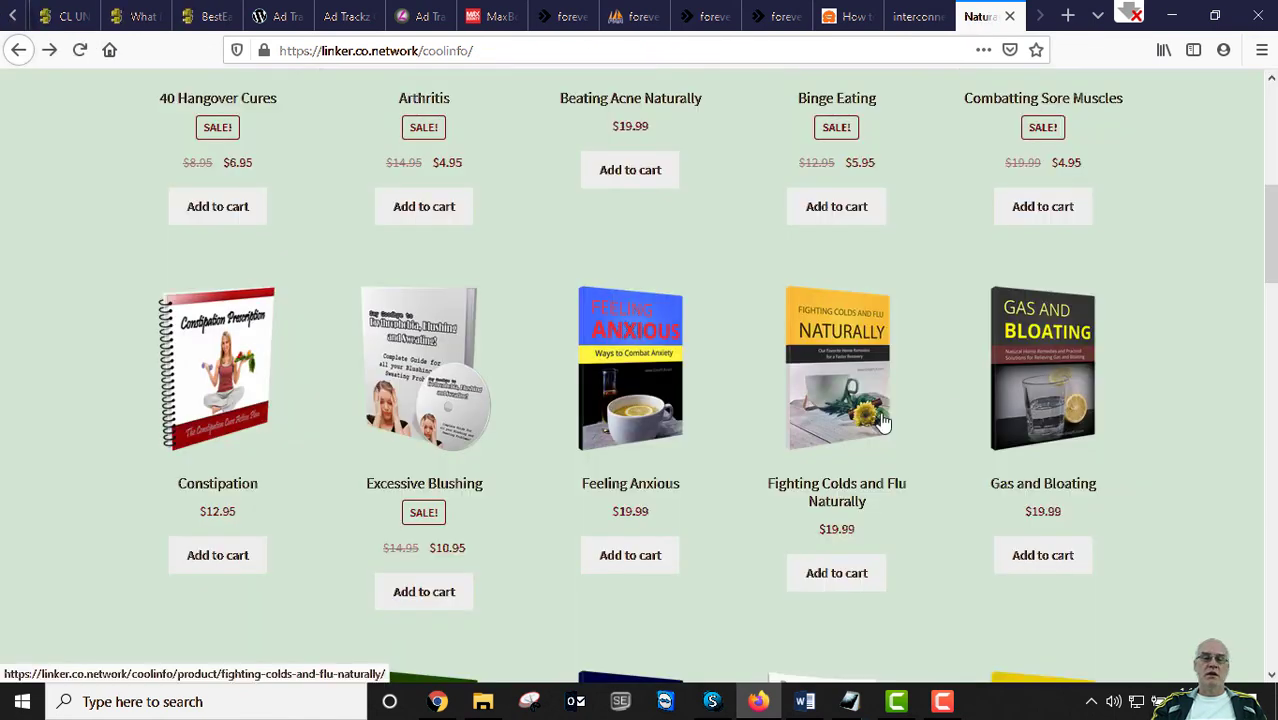
{"action": "left_click", "coordinate": [1031, 396]}
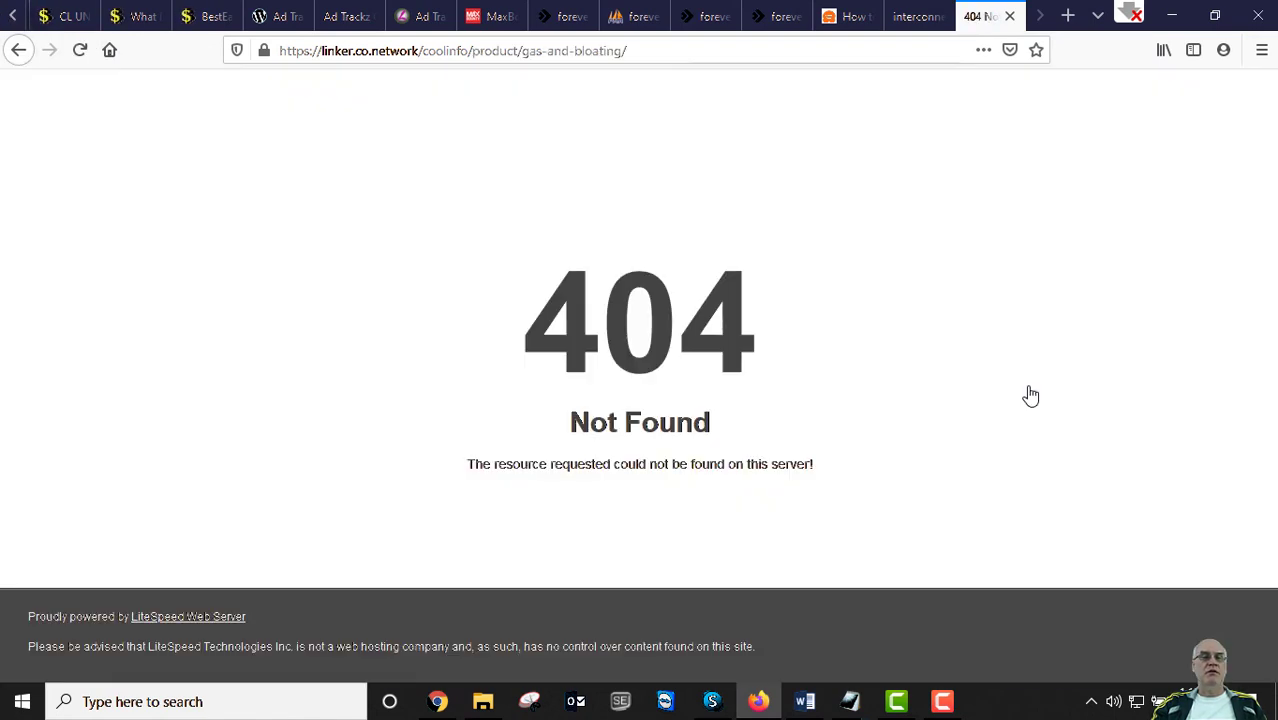
{"action": "left_click", "coordinate": [18, 50]}
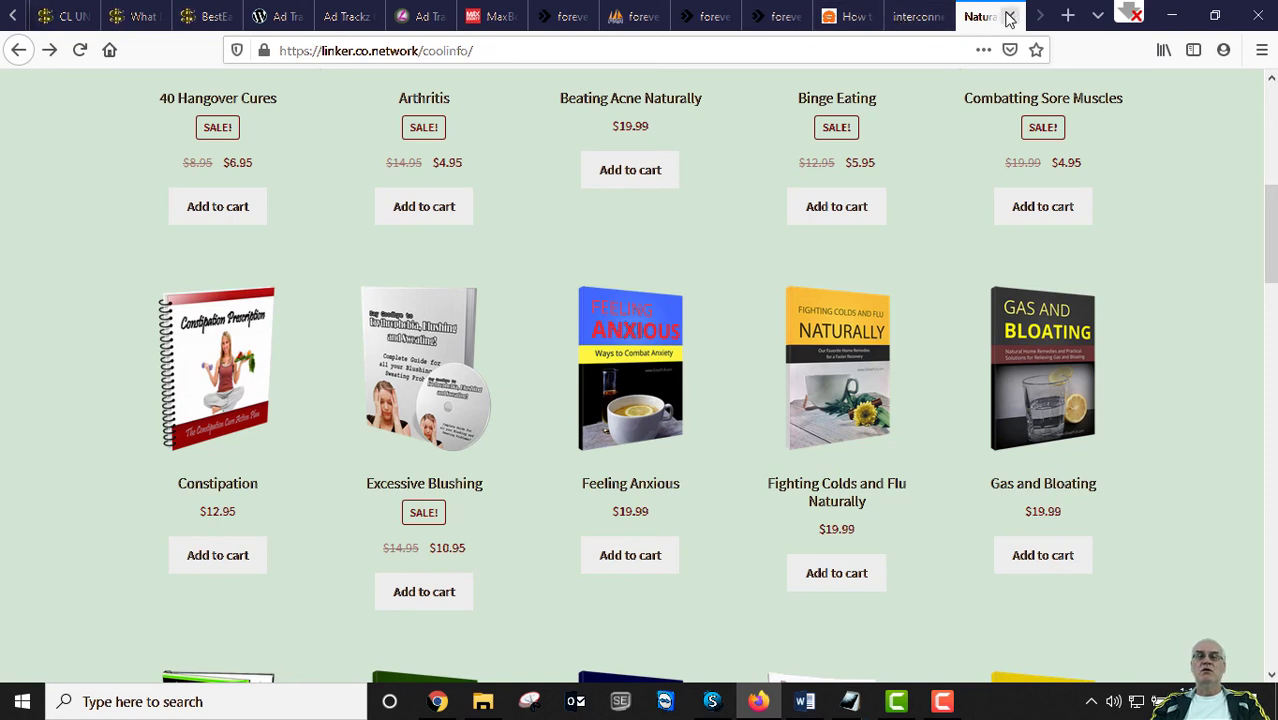
{"action": "left_click", "coordinate": [492, 47]}
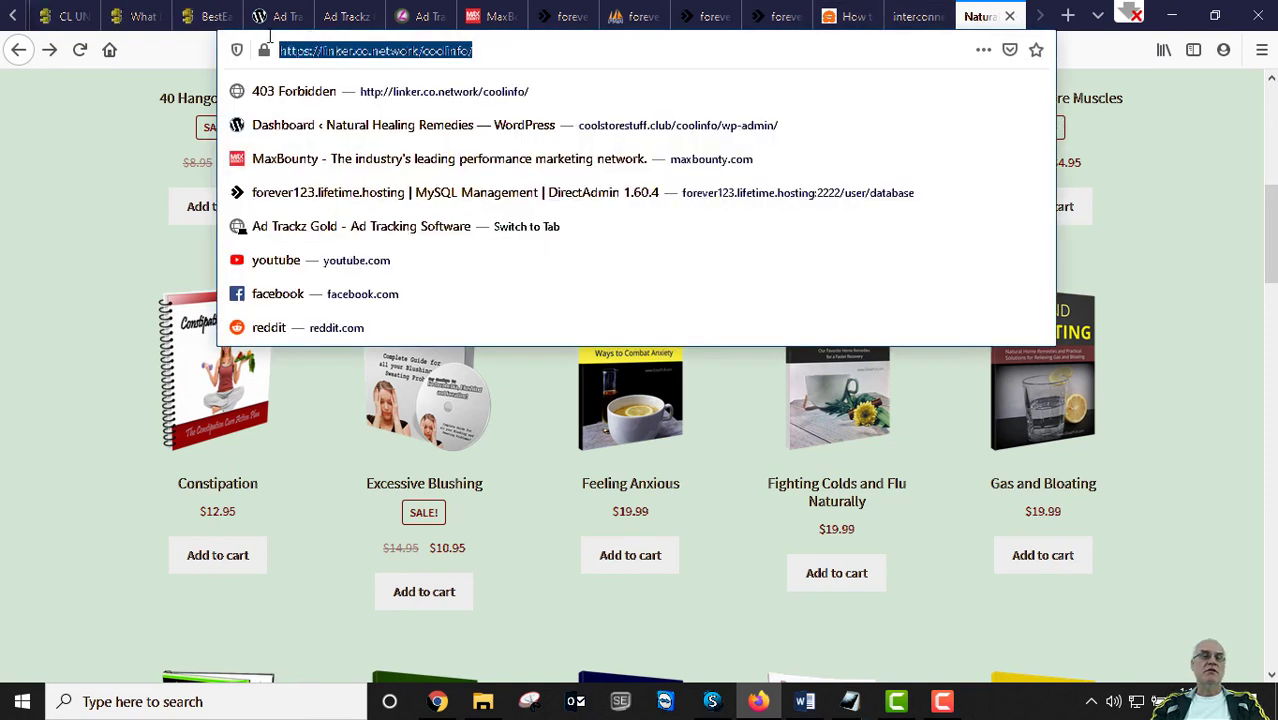
{"action": "right_click", "coordinate": [360, 55]}
{"action": "left_click", "coordinate": [419, 111]}
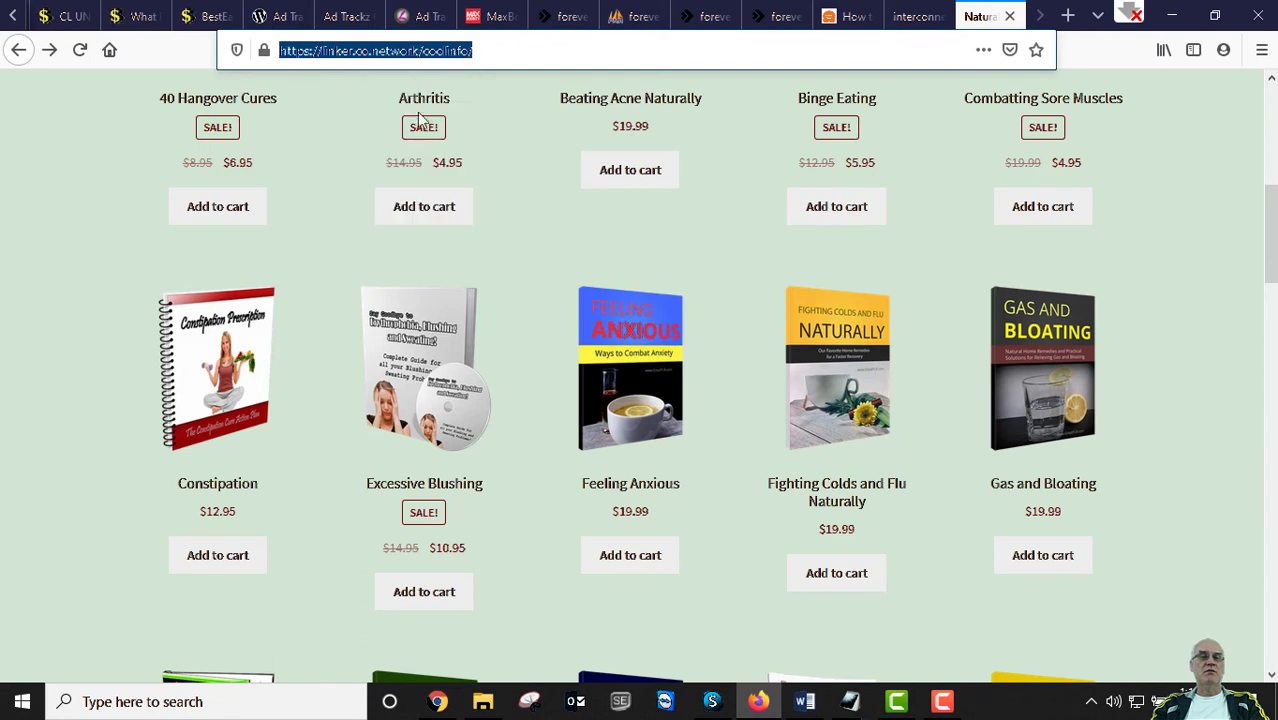
{"action": "left_click", "coordinate": [1068, 15]}
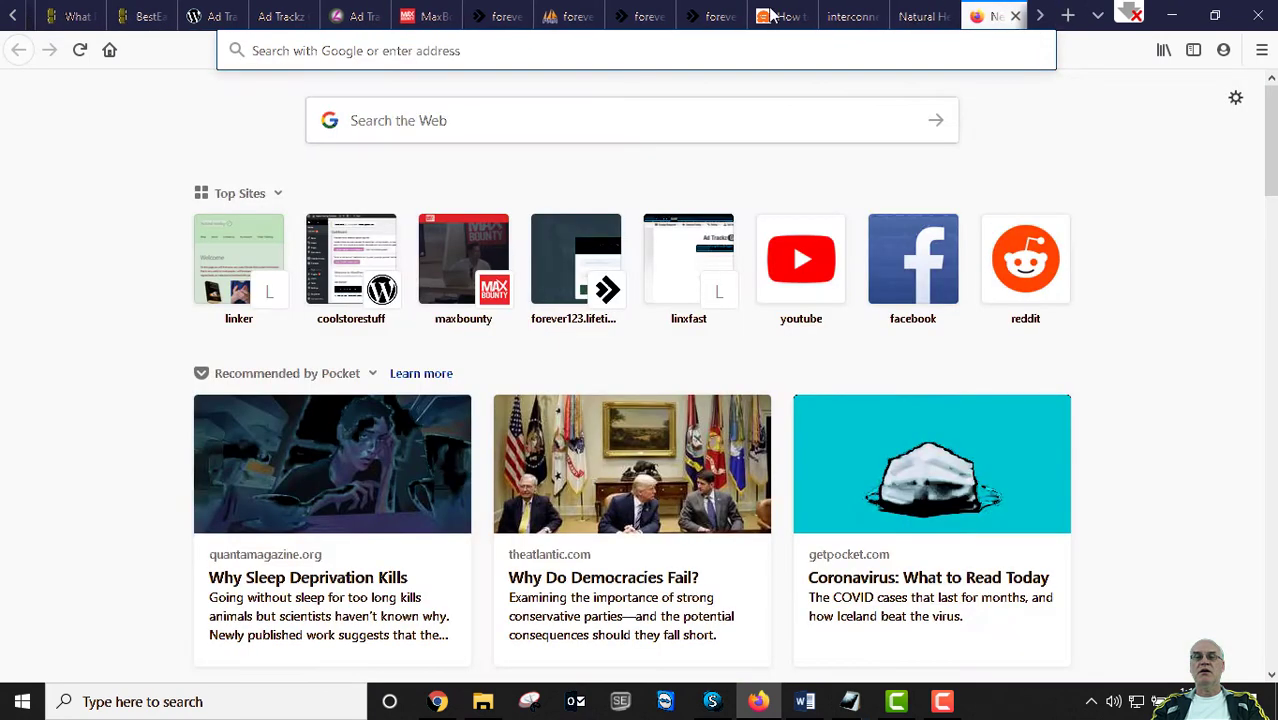
{"action": "right_click", "coordinate": [431, 51]}
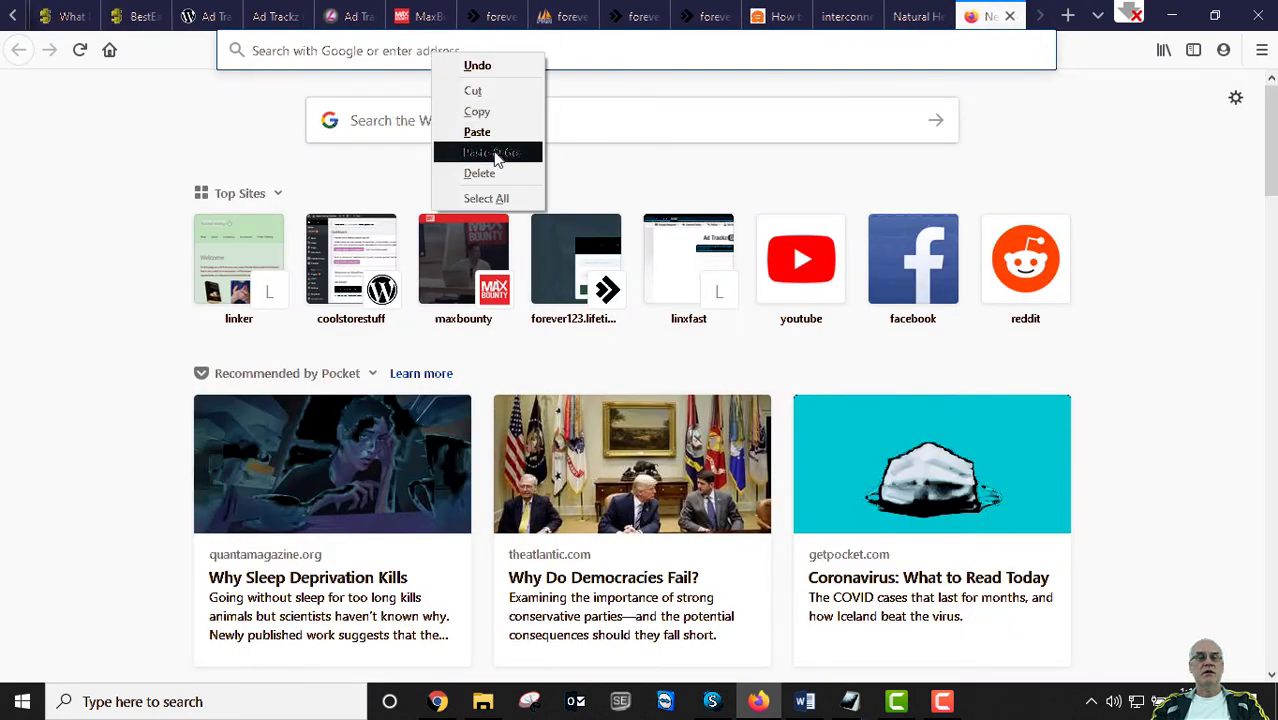
{"action": "left_click", "coordinate": [490, 132]}
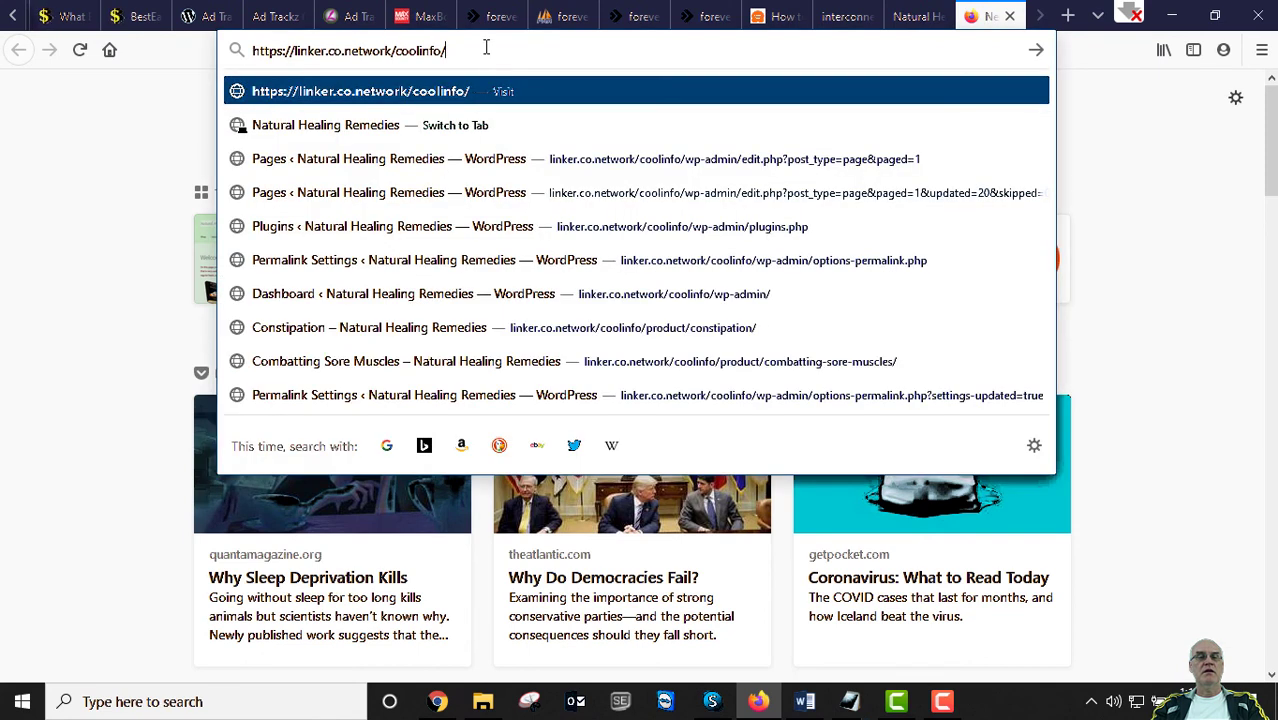
{"action": "type", "text": "wp"}
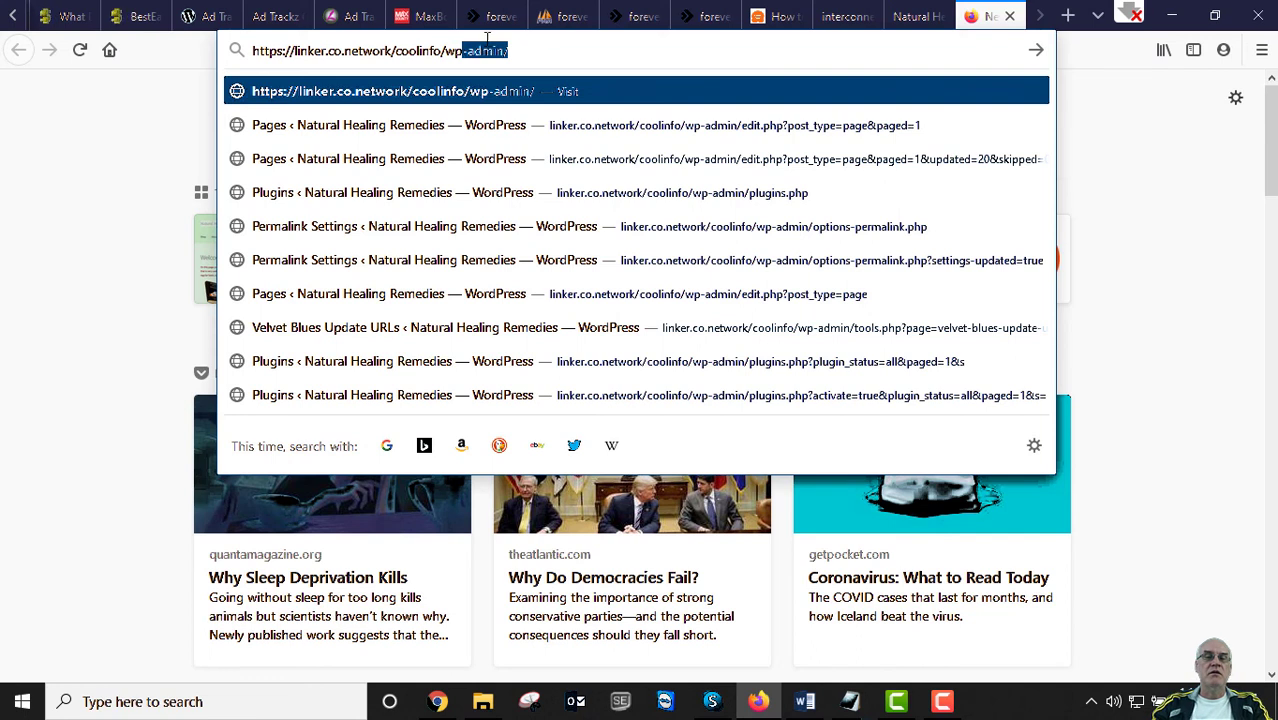
{"action": "left_click", "coordinate": [548, 58]}
{"action": "key", "text": "Return"}
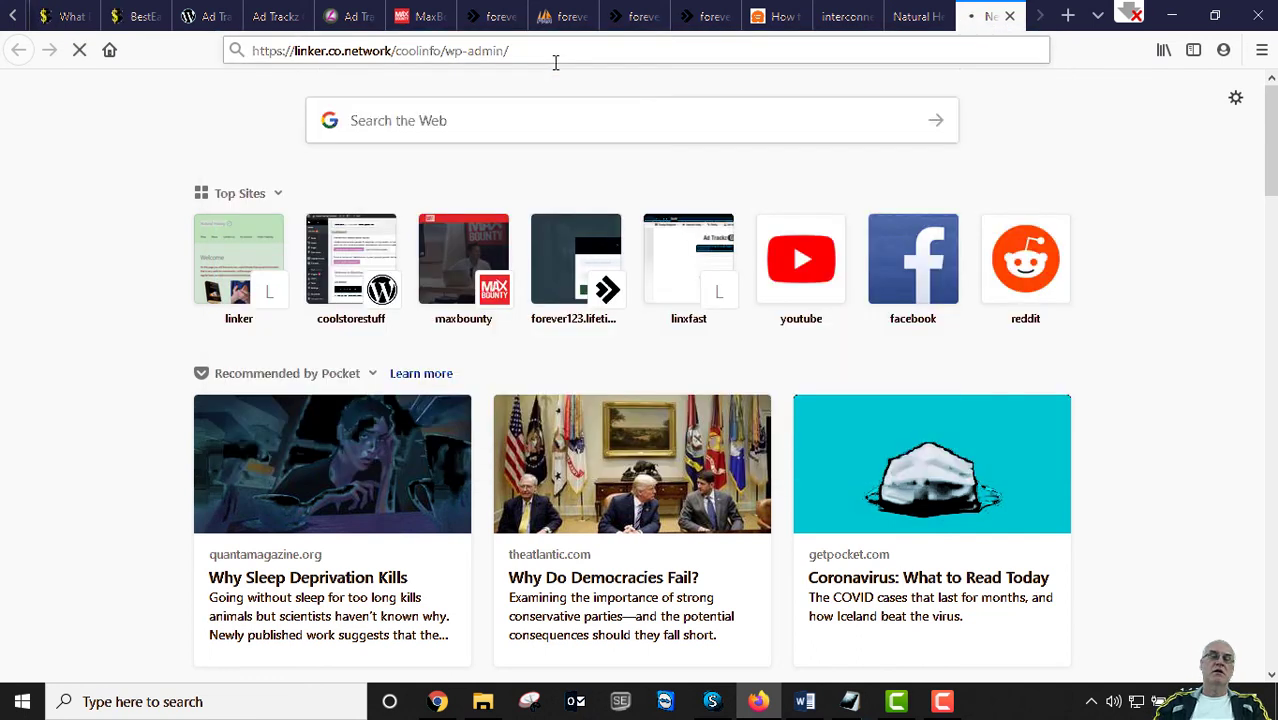
Log in to WordPress by filling the username and password from the saved admin login, with Remember Me enabled
{"action": "left_click", "coordinate": [634, 324]}
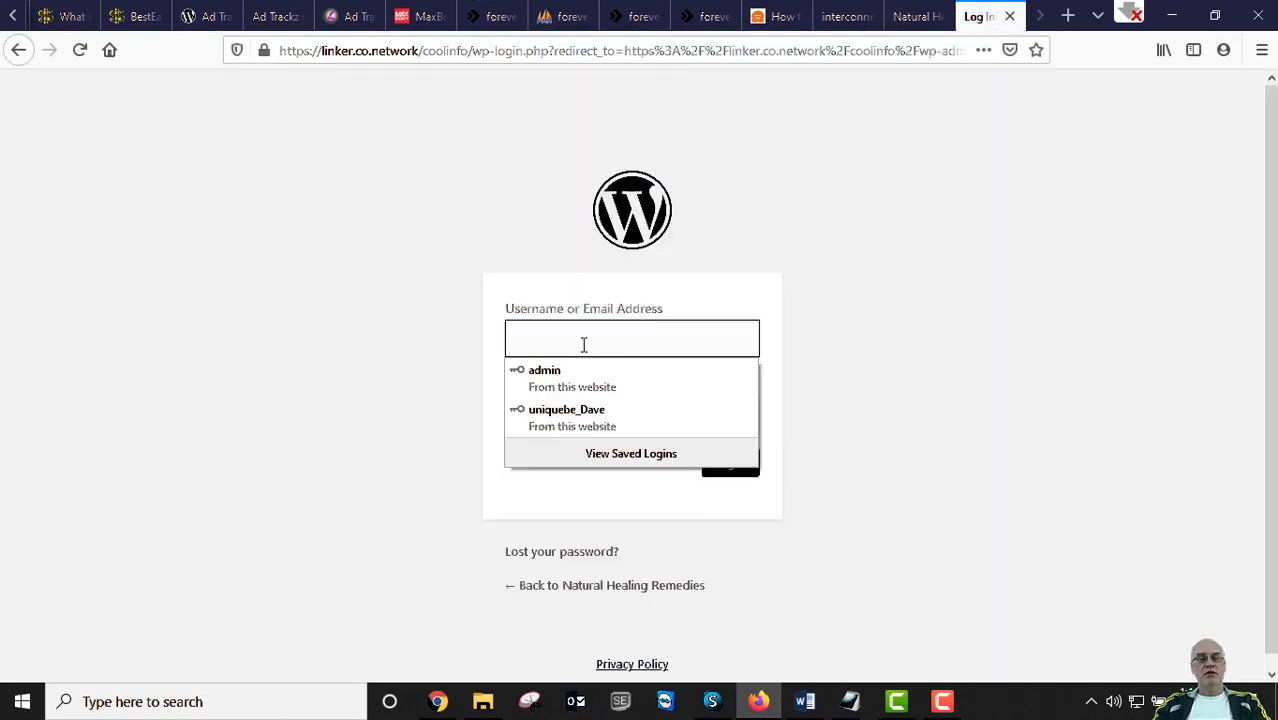
{"action": "left_click", "coordinate": [559, 370]}
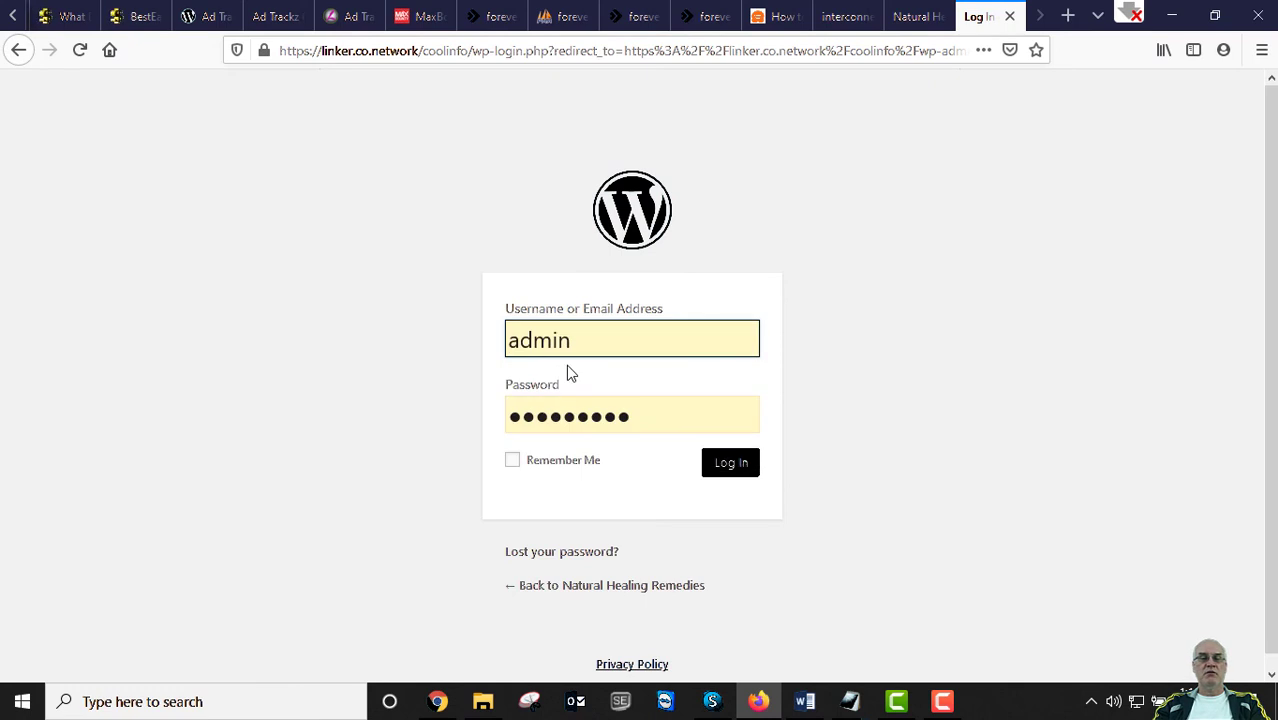
{"action": "left_click", "coordinate": [554, 417]}
{"action": "left_click_drag", "start_coordinate": [554, 417], "coordinate": [594, 417]}
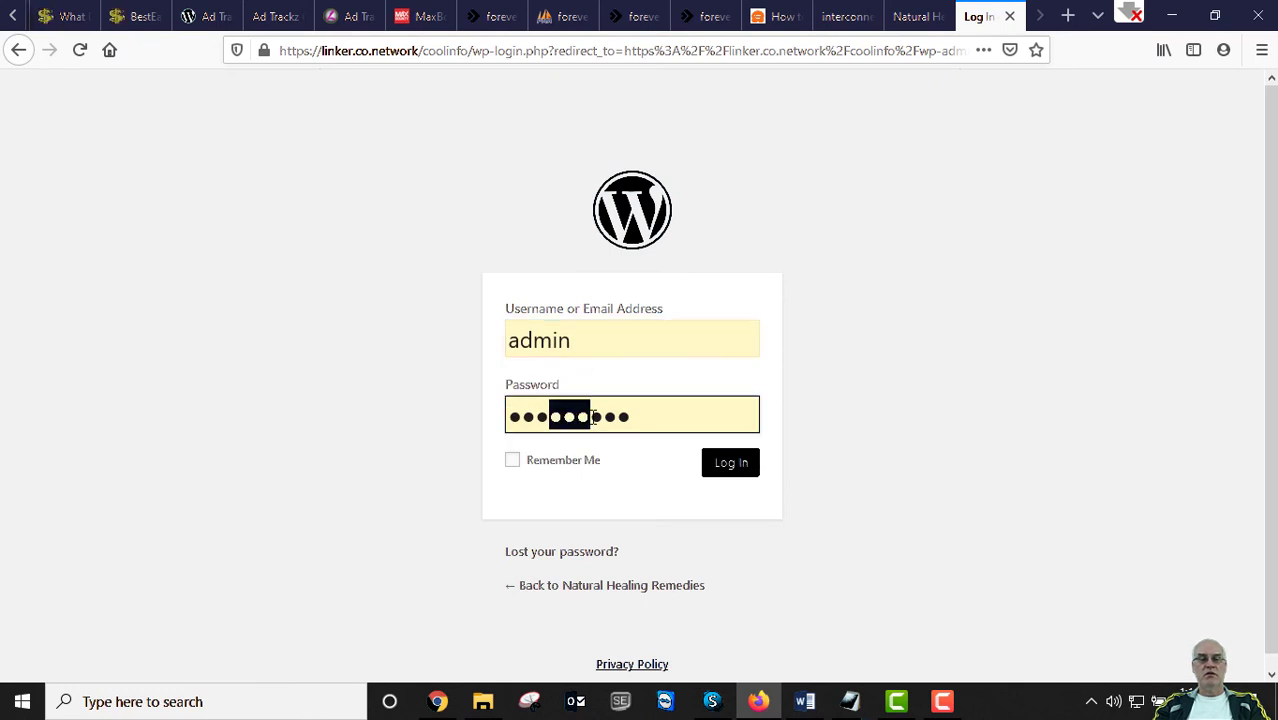
{"action": "left_click", "coordinate": [516, 463]}
{"action": "left_click", "coordinate": [733, 465]}
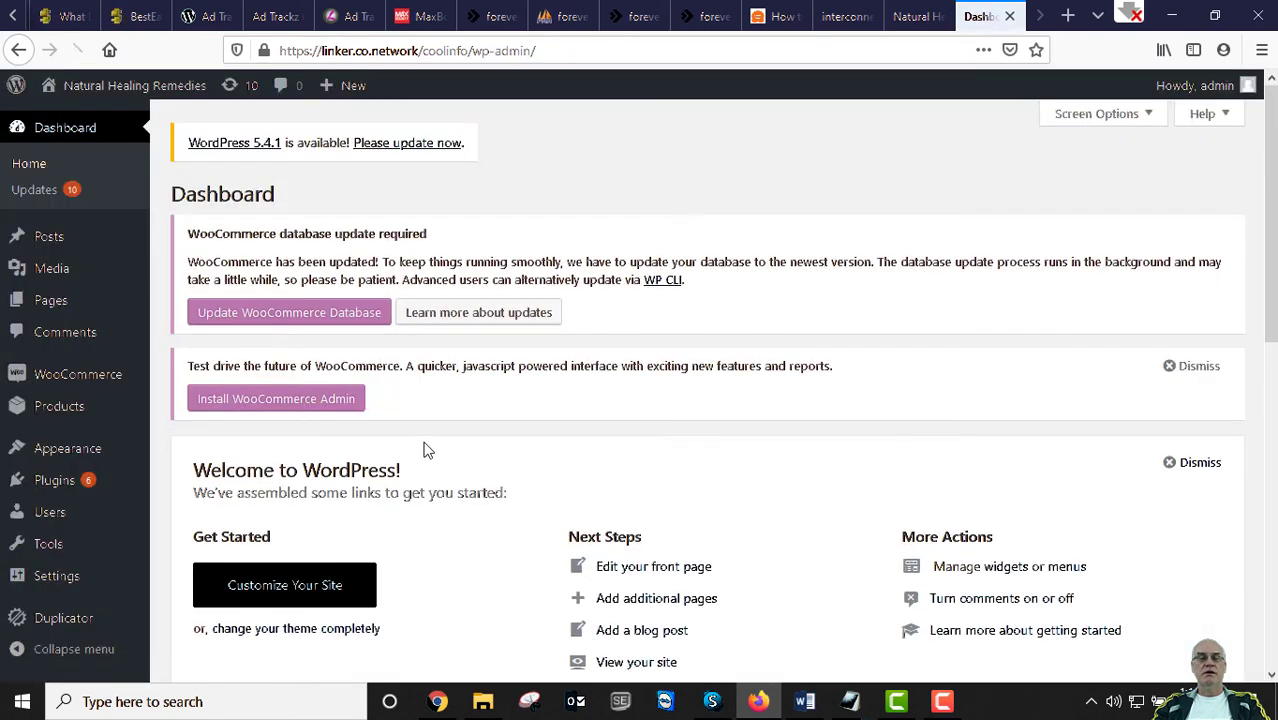
Open the WordPress Permalink Settings and save them with the existing custom structure and custom product base
{"action": "scroll", "coordinate": [255, 340], "scroll_direction": "down", "scroll_amount": 7}
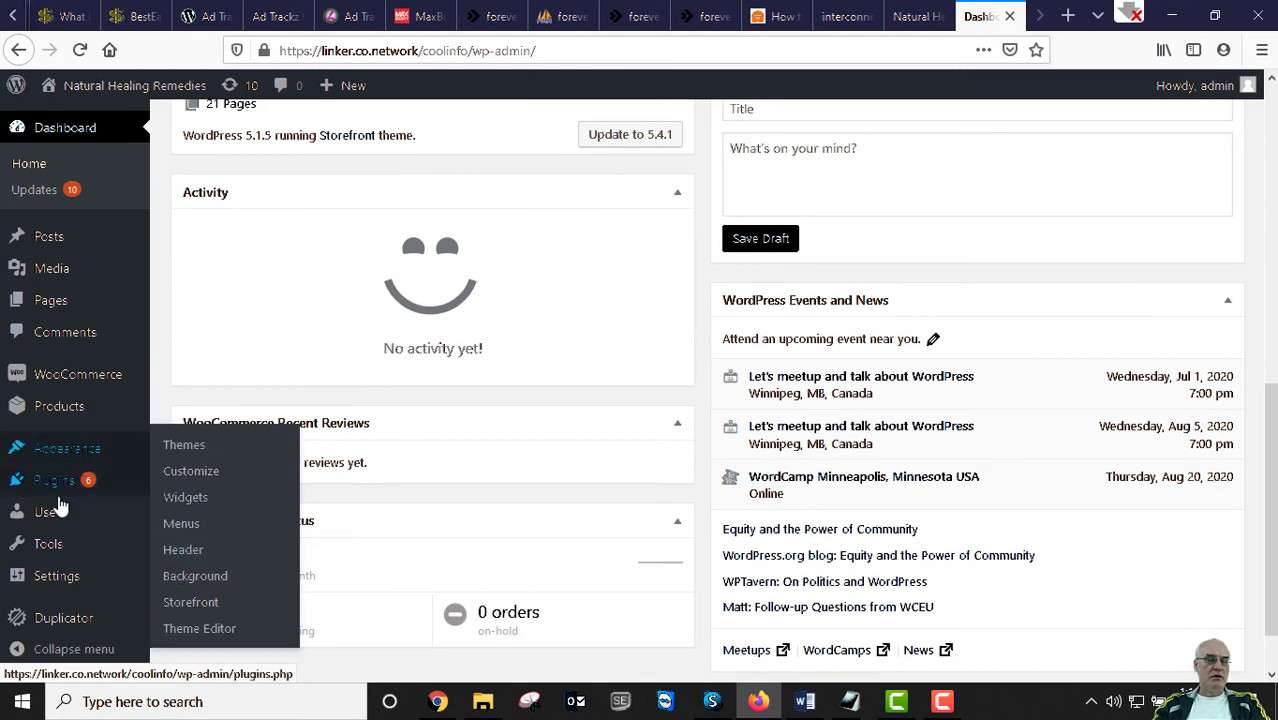
{"action": "mouse_move", "coordinate": [45, 585]}
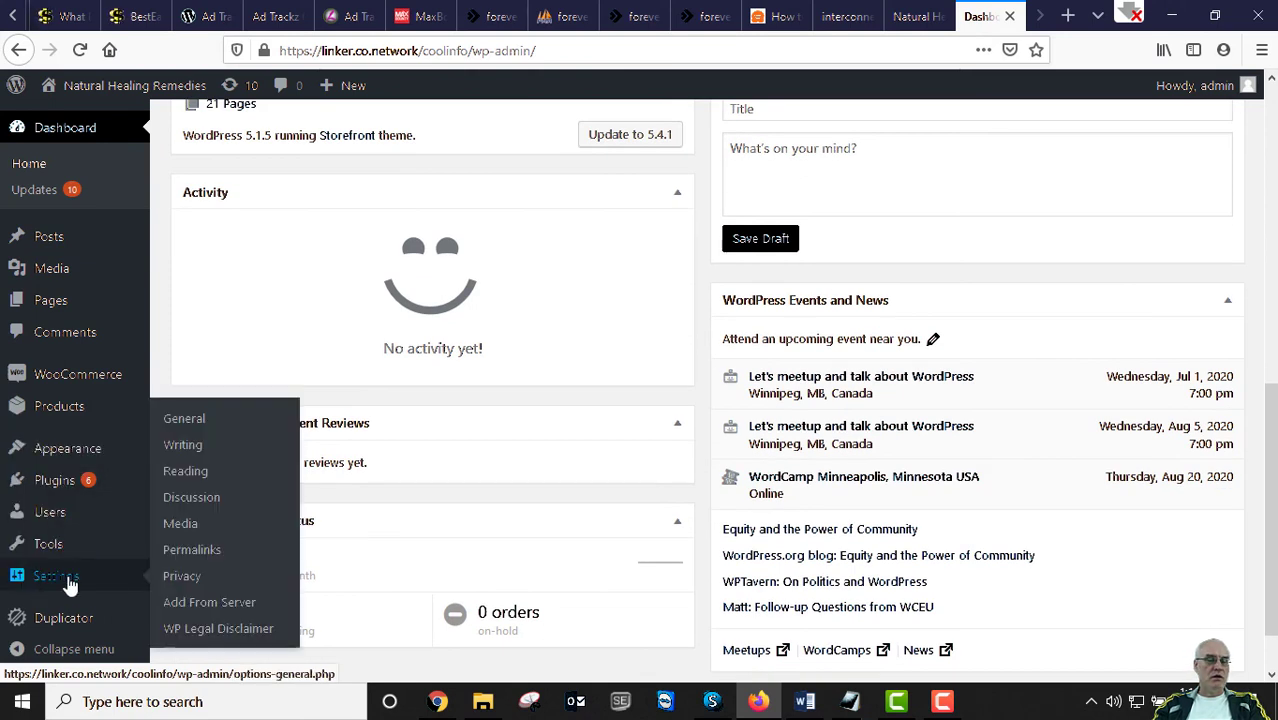
{"action": "left_click", "coordinate": [205, 557]}
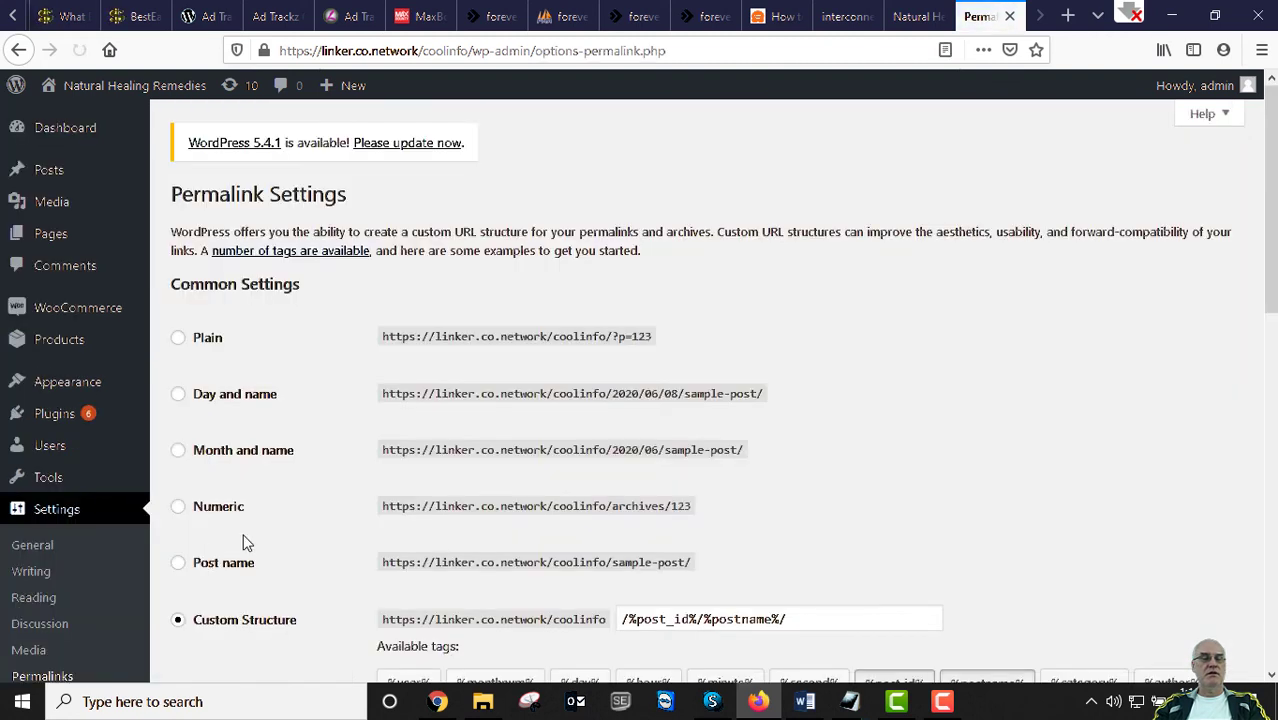
{"action": "scroll", "coordinate": [285, 533], "scroll_direction": "down", "scroll_amount": 10}
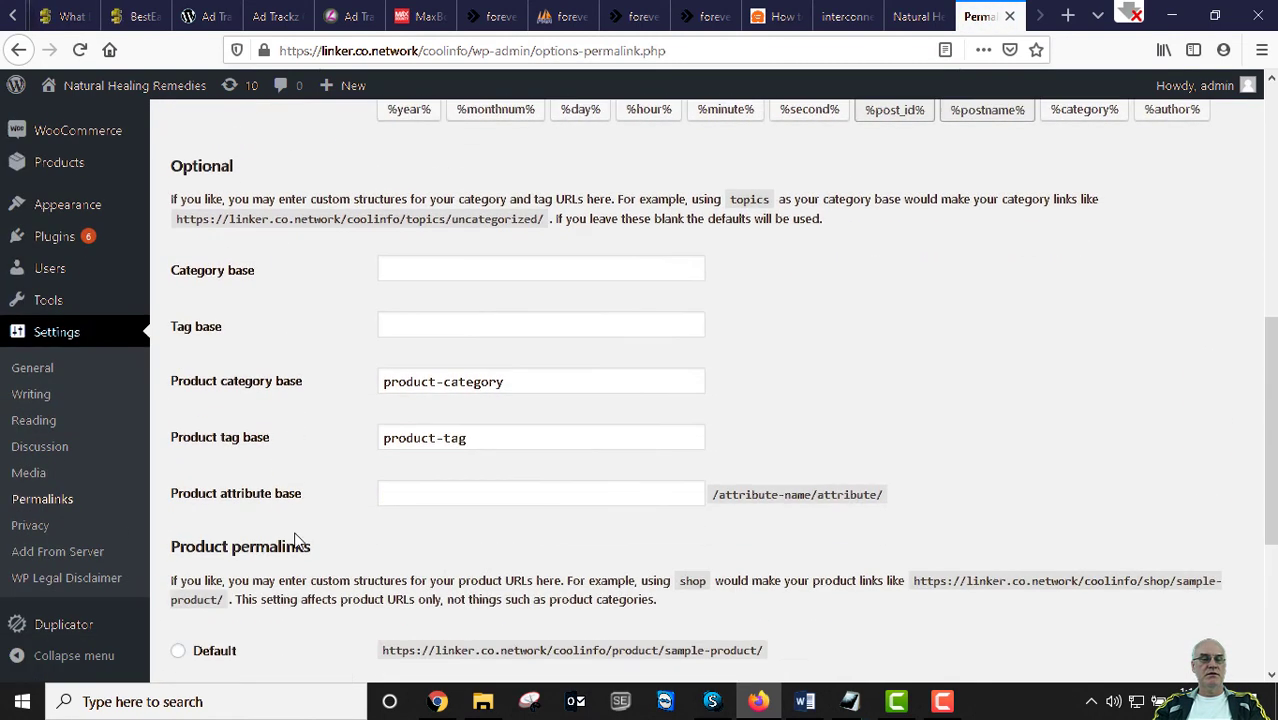
{"action": "scroll", "coordinate": [295, 541], "scroll_direction": "down", "scroll_amount": 2}
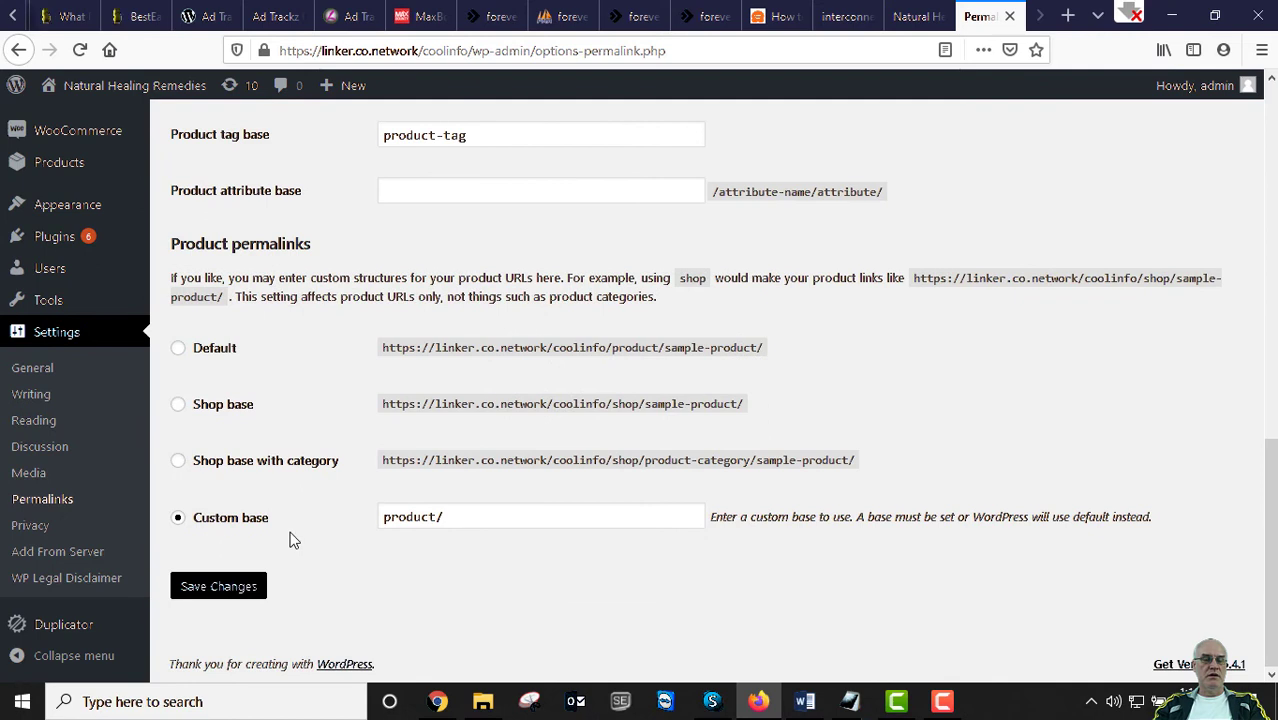
{"action": "left_click", "coordinate": [222, 589]}
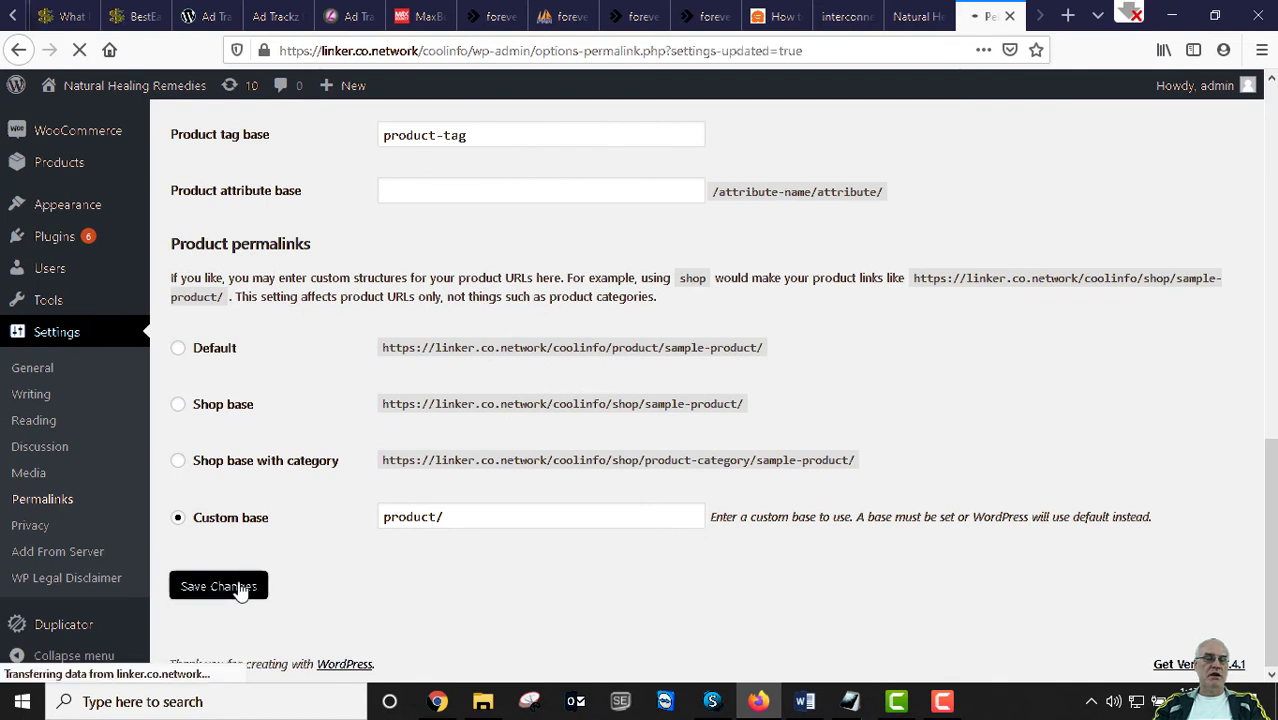
Save the permalink settings a second time and review the Permalink Settings page
{"action": "scroll", "coordinate": [234, 514], "scroll_direction": "down", "scroll_amount": 5}
{"action": "scroll", "coordinate": [234, 514], "scroll_direction": "down", "scroll_amount": 4}
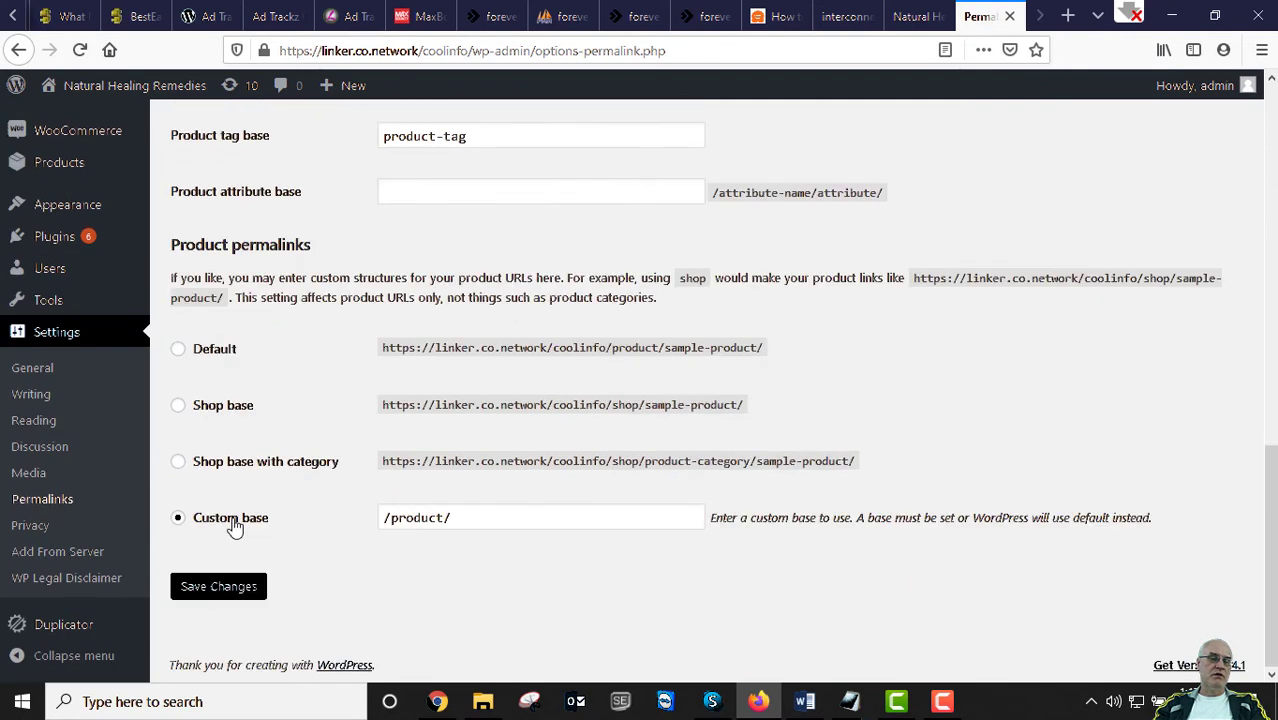
{"action": "left_click", "coordinate": [251, 590]}
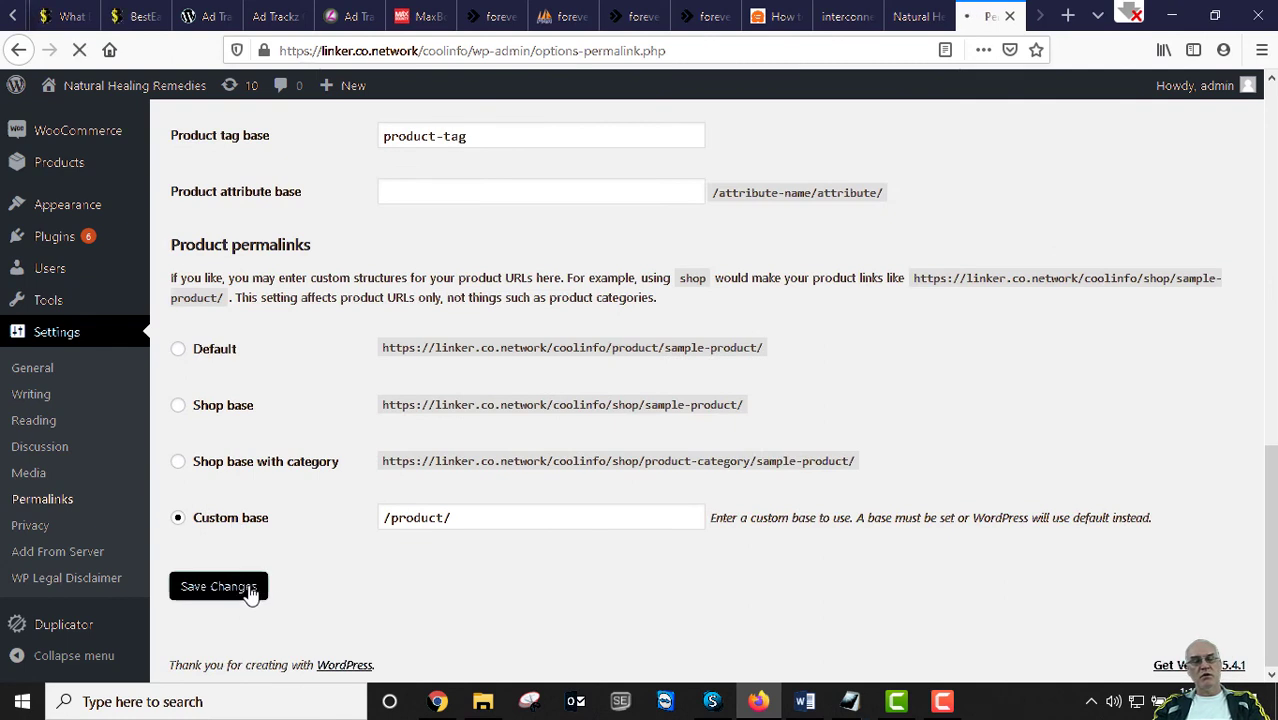
{"action": "scroll", "coordinate": [341, 398], "scroll_direction": "down", "scroll_amount": 4}
{"action": "scroll", "coordinate": [329, 405], "scroll_direction": "up", "scroll_amount": 4}
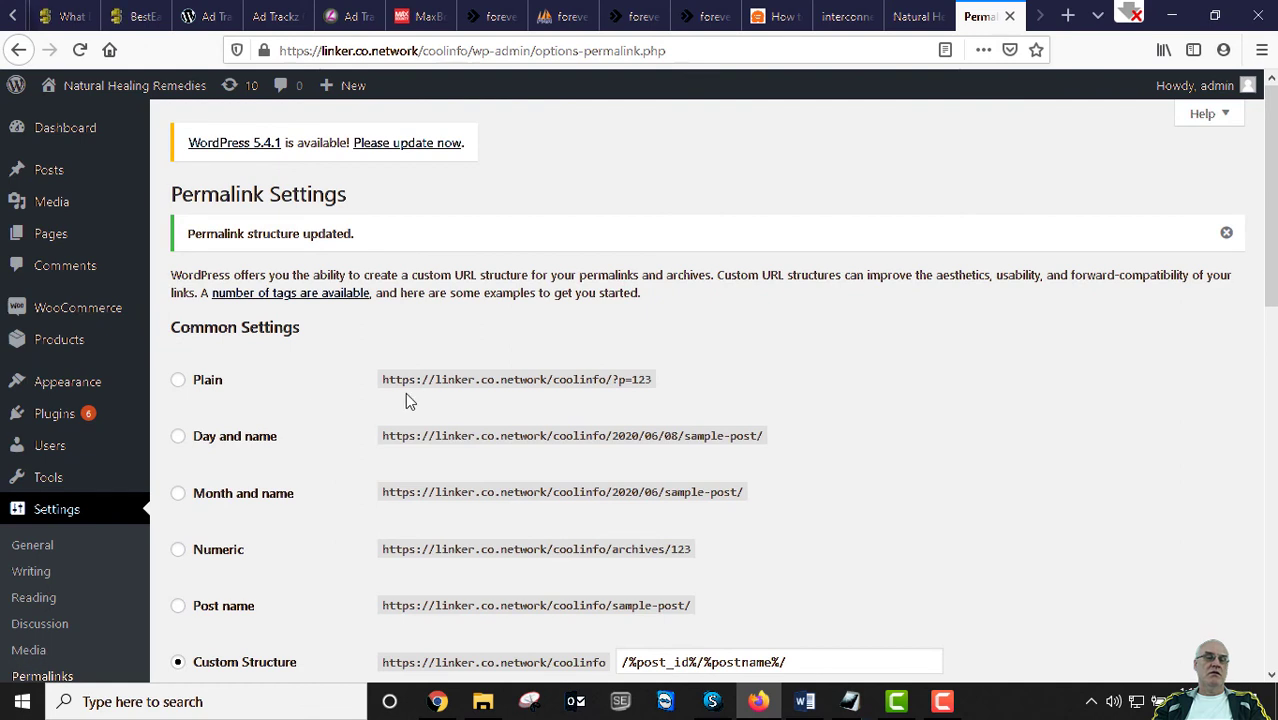
{"action": "mouse_move", "coordinate": [128, 340]}
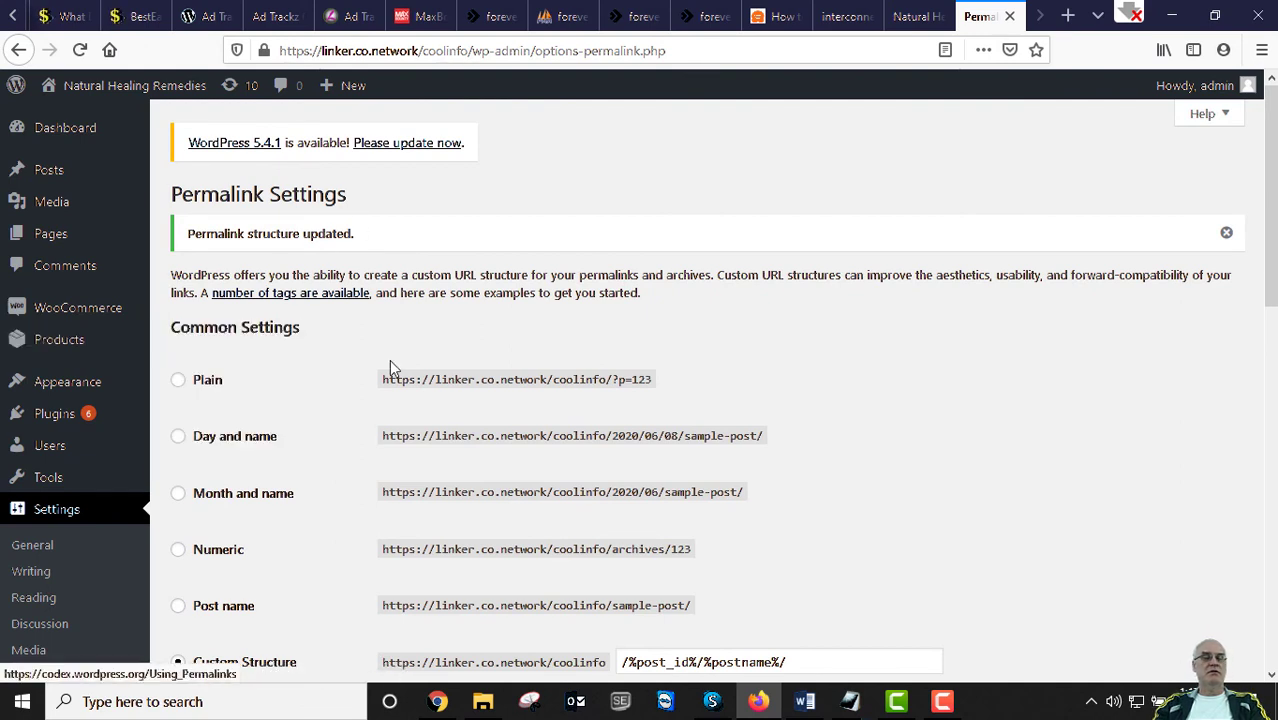
{"action": "scroll", "coordinate": [220, 530], "scroll_direction": "down", "scroll_amount": 4}
{"action": "scroll", "coordinate": [220, 530], "scroll_direction": "up", "scroll_amount": 4}
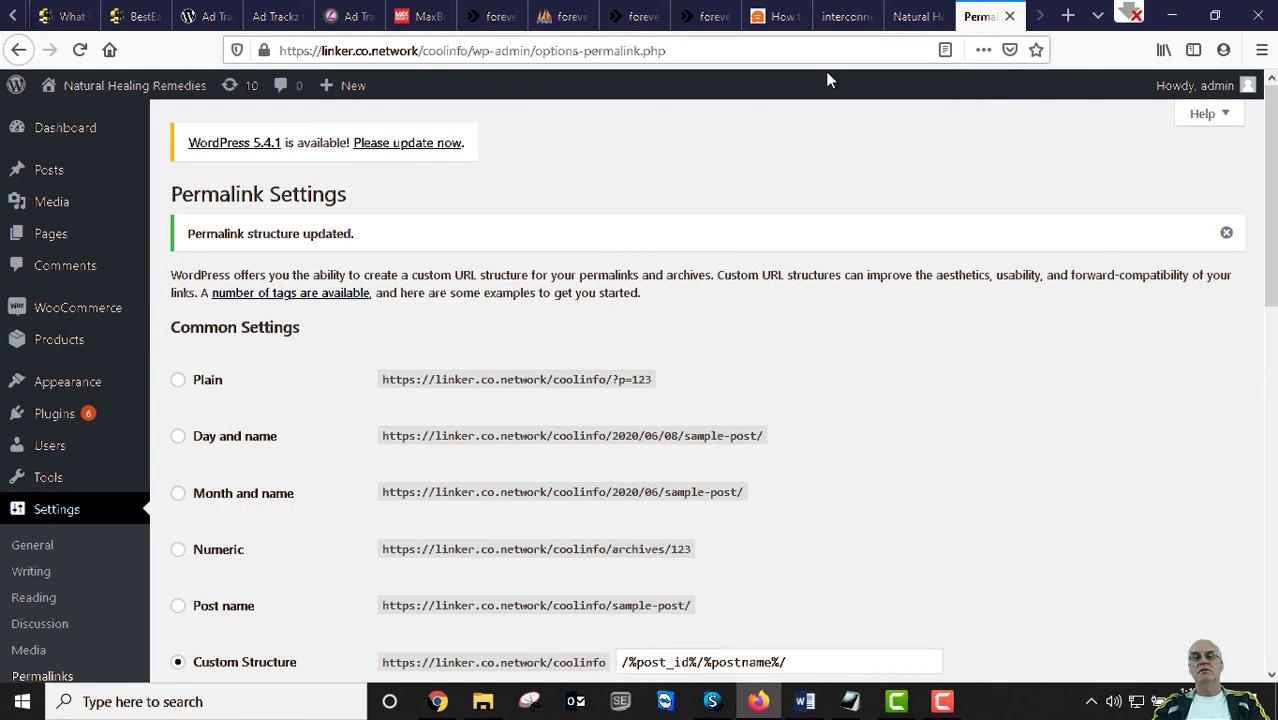
Reload the site's home page, test the Constipation product page by viewing its contents, and return to the home page
{"action": "left_click", "coordinate": [918, 17]}
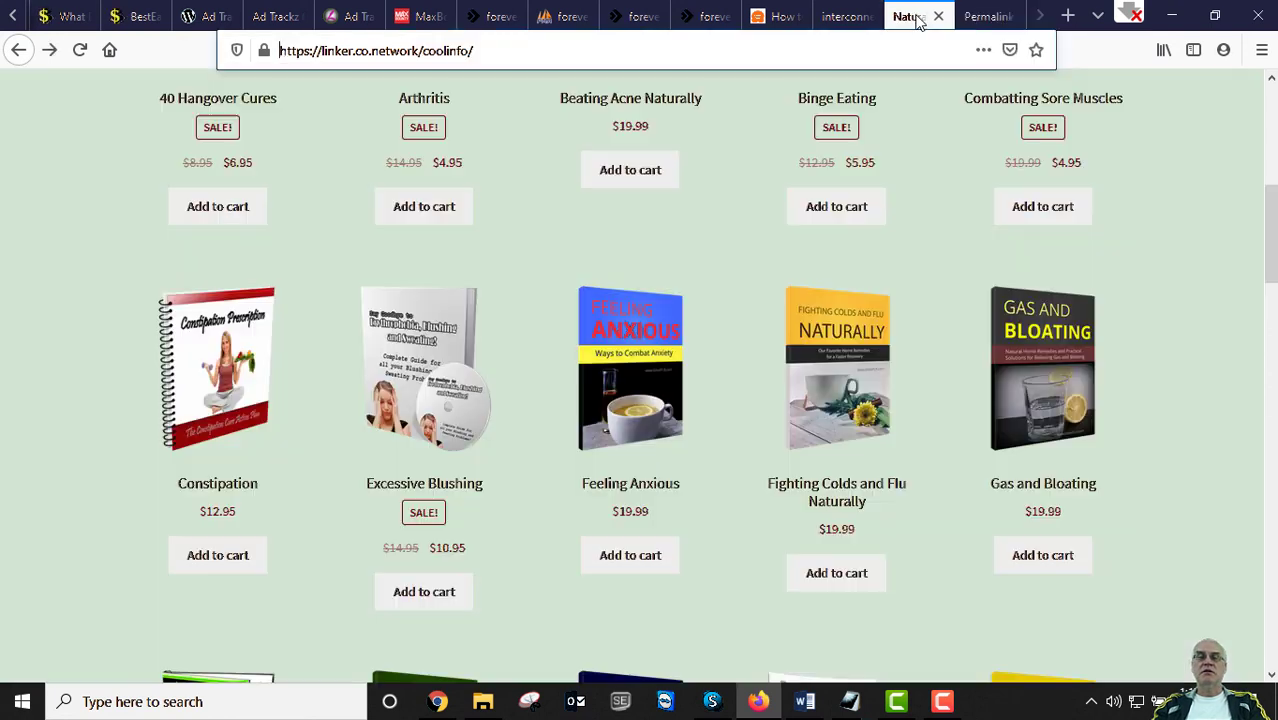
{"action": "left_click", "coordinate": [79, 49]}
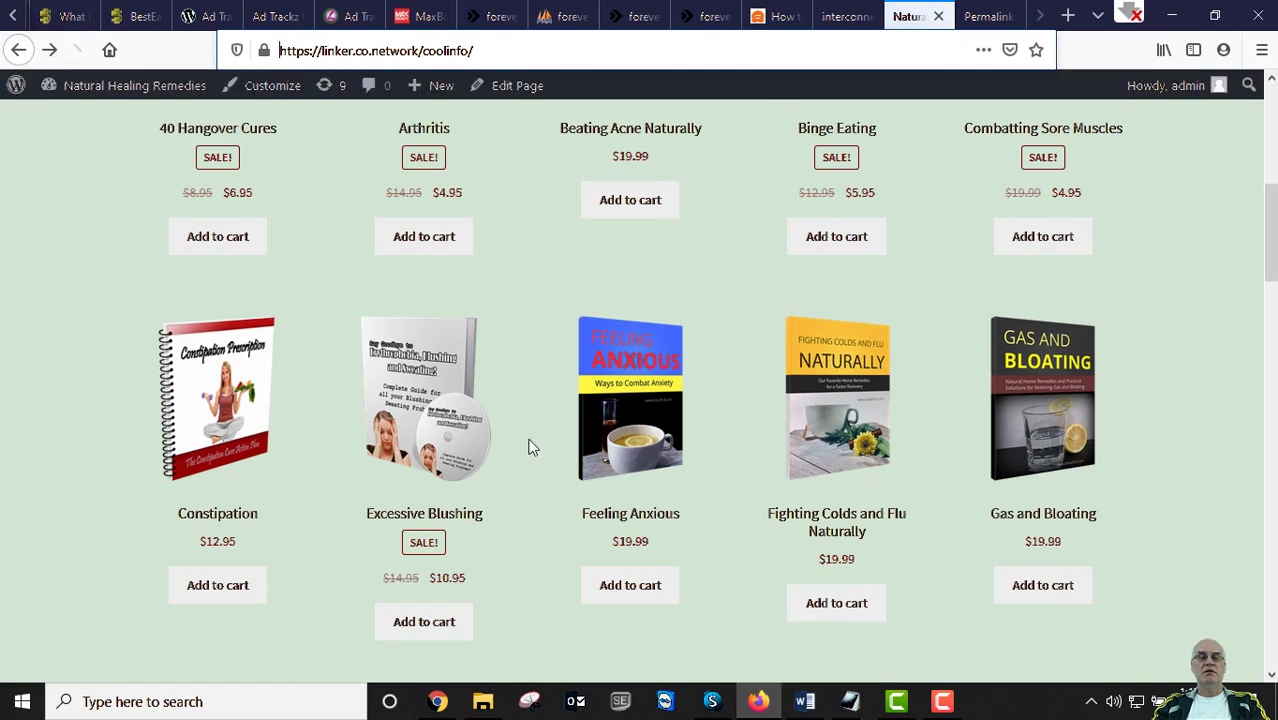
{"action": "left_click", "coordinate": [214, 390]}
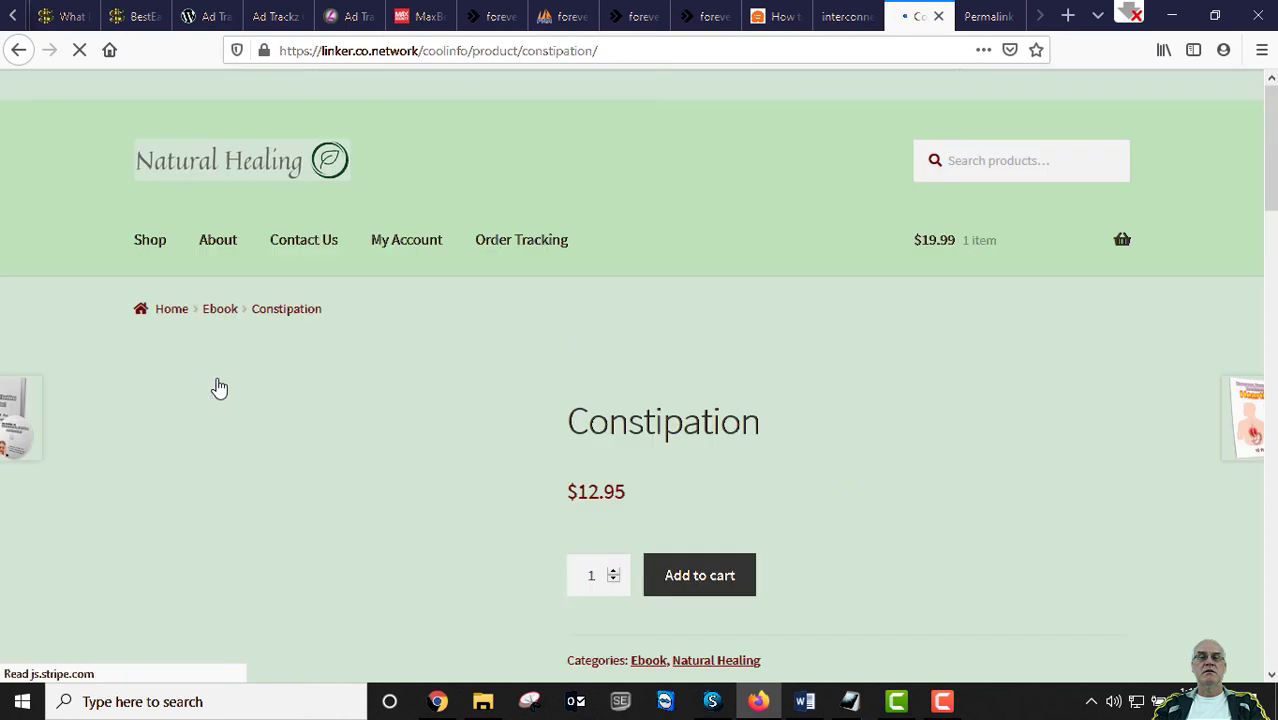
{"action": "scroll", "coordinate": [277, 395], "scroll_direction": "down", "scroll_amount": 10}
{"action": "scroll", "coordinate": [279, 410], "scroll_direction": "up", "scroll_amount": 10}
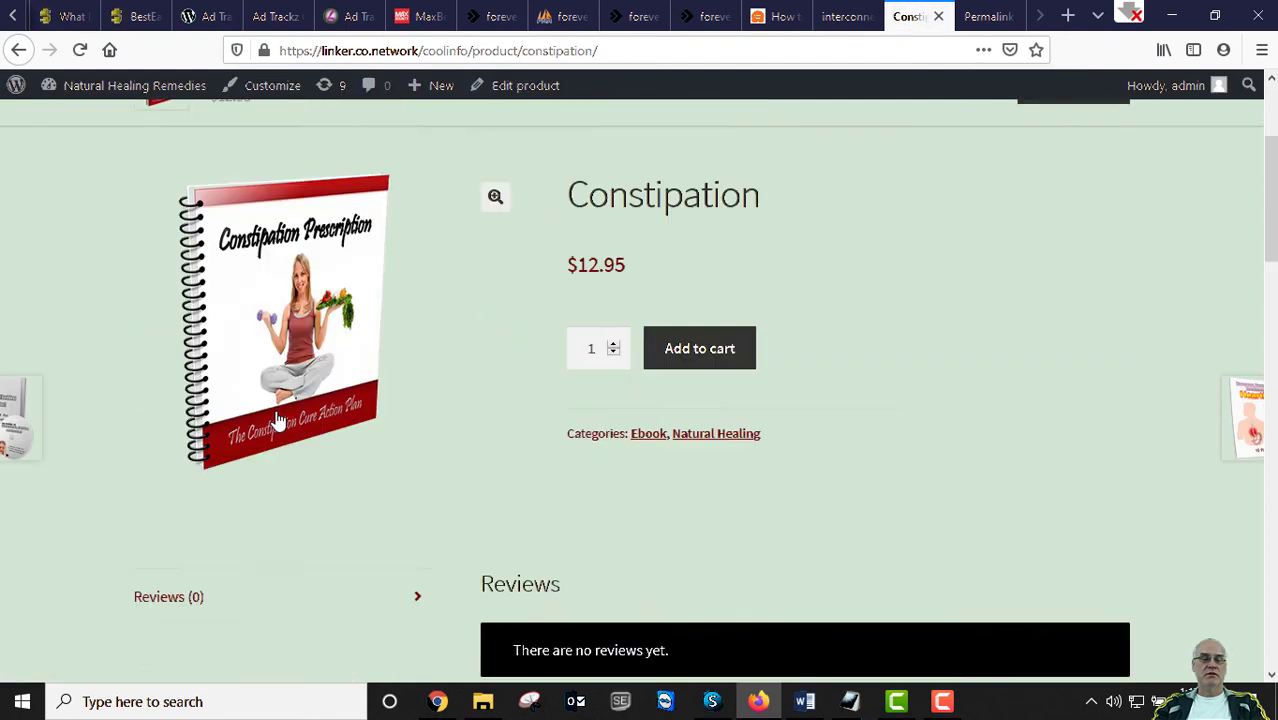
{"action": "left_click", "coordinate": [19, 52]}
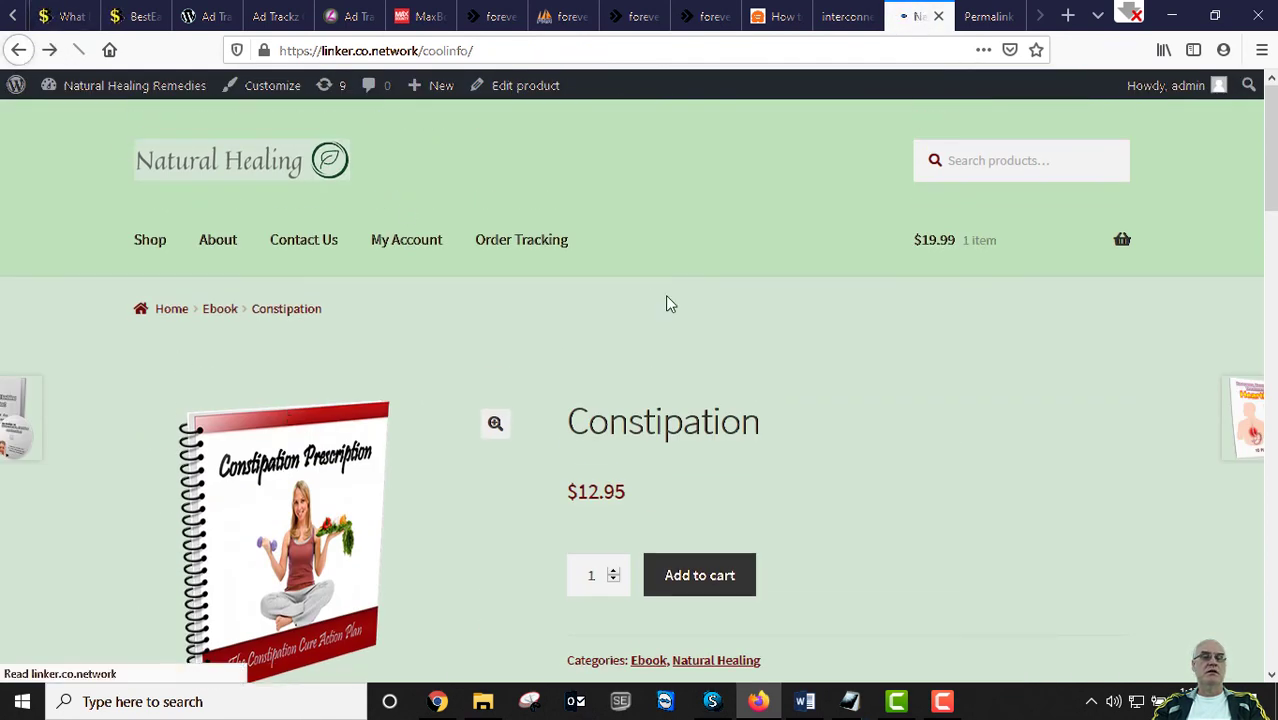
Test the Wart Removal product page from the home page, check the domain in its address, and return to the home page
{"action": "scroll", "coordinate": [734, 322], "scroll_direction": "up", "scroll_amount": 5}
{"action": "scroll", "coordinate": [728, 349], "scroll_direction": "down", "scroll_amount": 15}
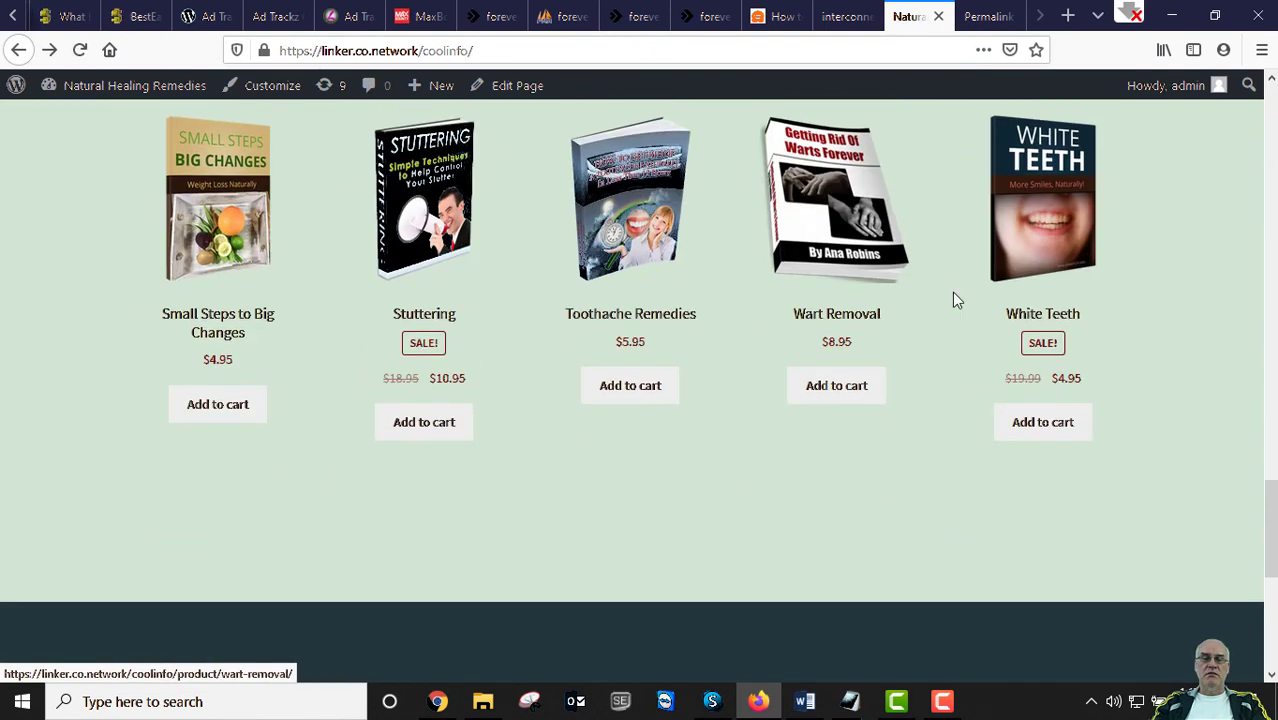
{"action": "left_click", "coordinate": [812, 205]}
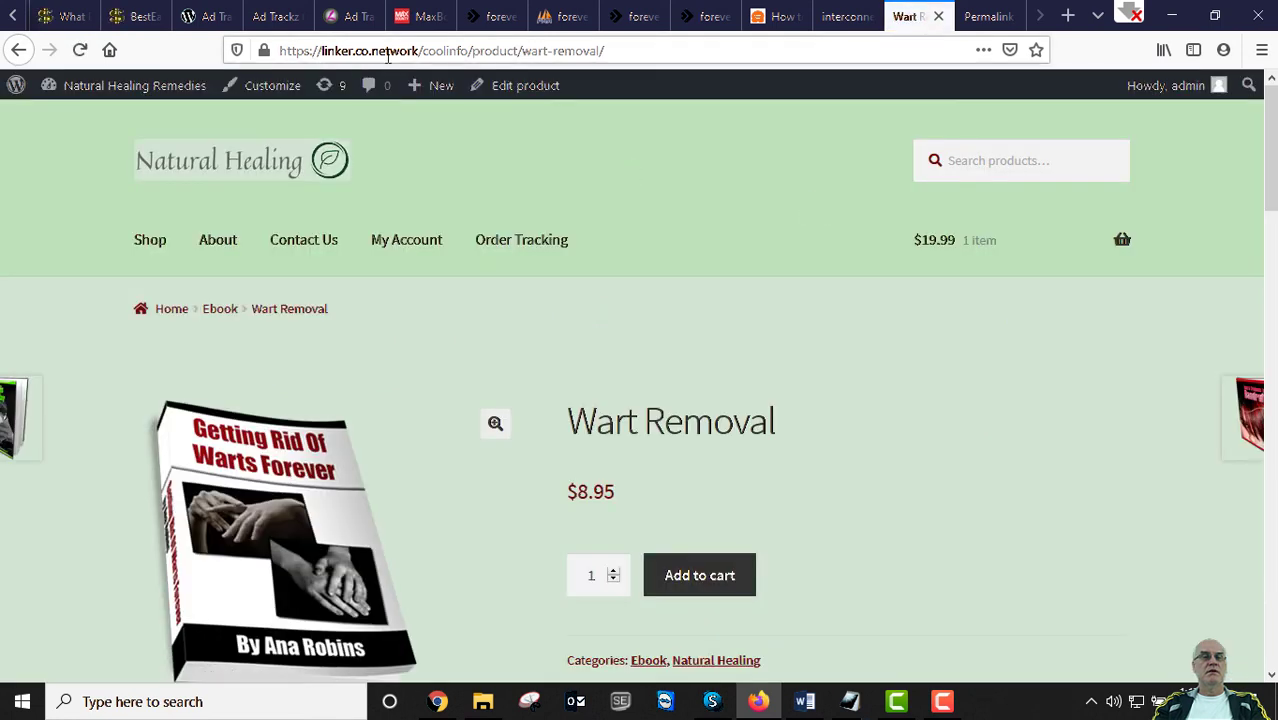
{"action": "left_click_drag", "start_coordinate": [417, 50], "coordinate": [289, 58]}
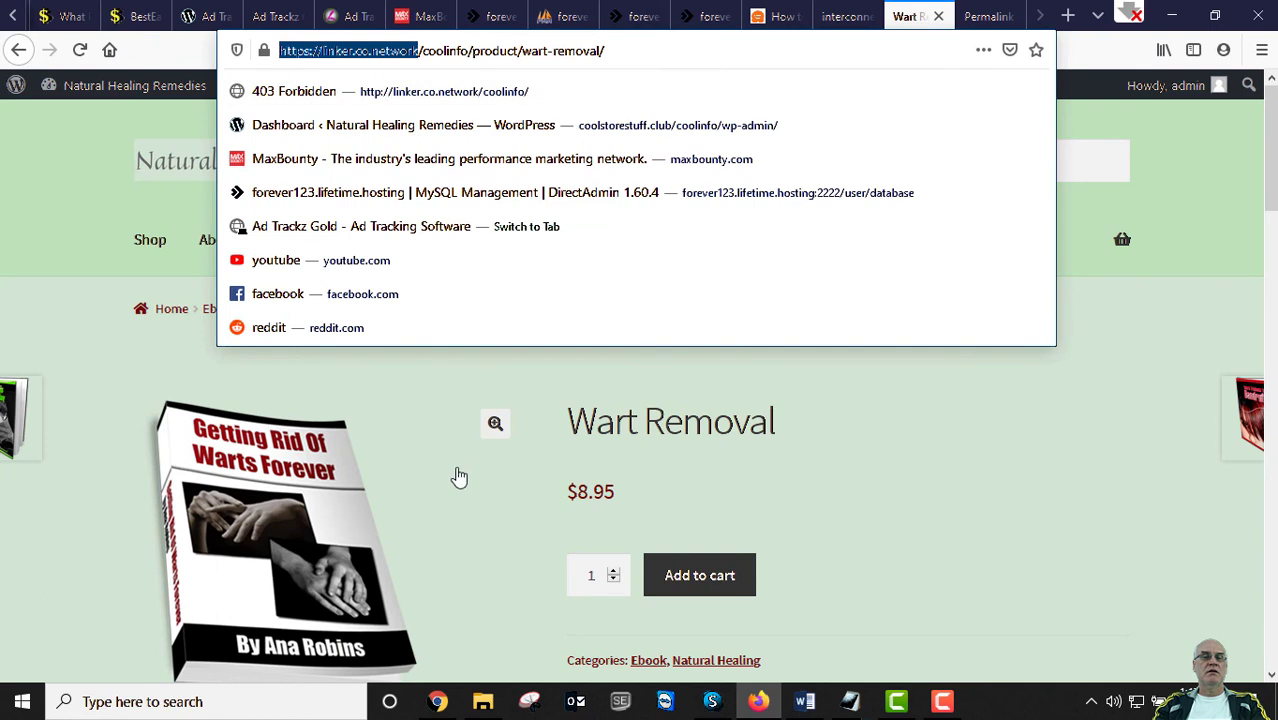
{"action": "left_click", "coordinate": [816, 483]}
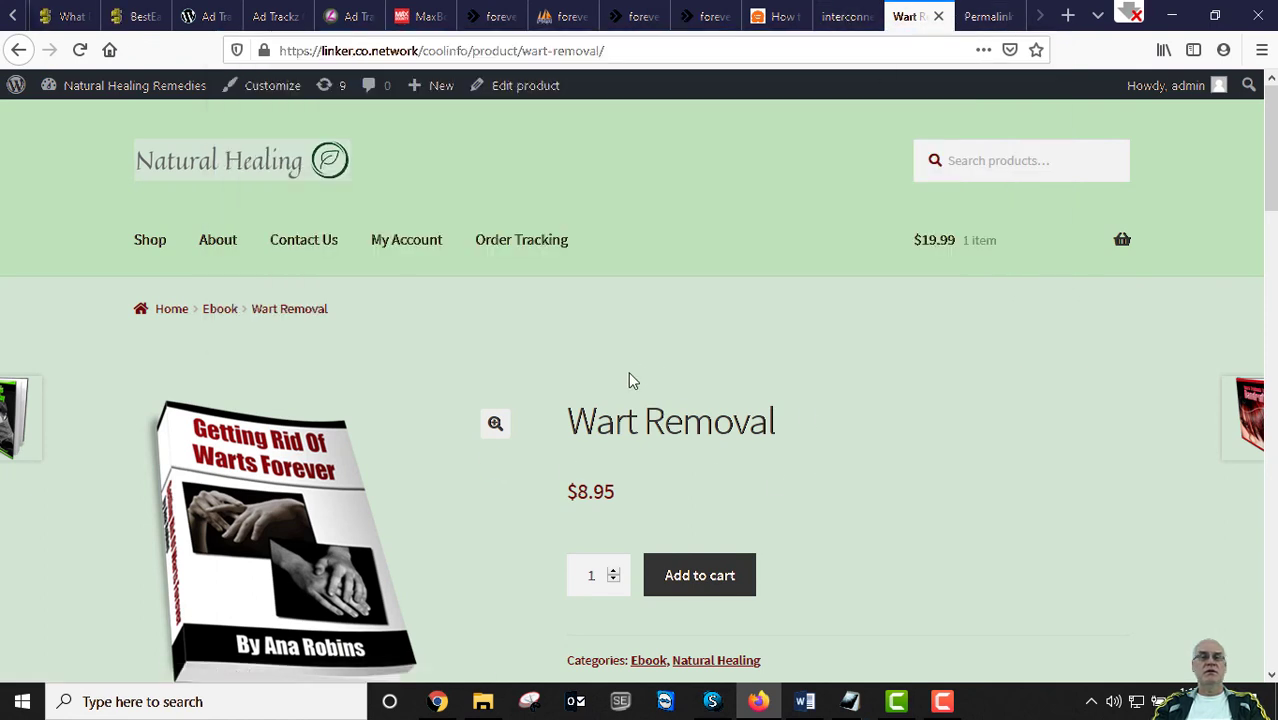
{"action": "left_click", "coordinate": [17, 52]}
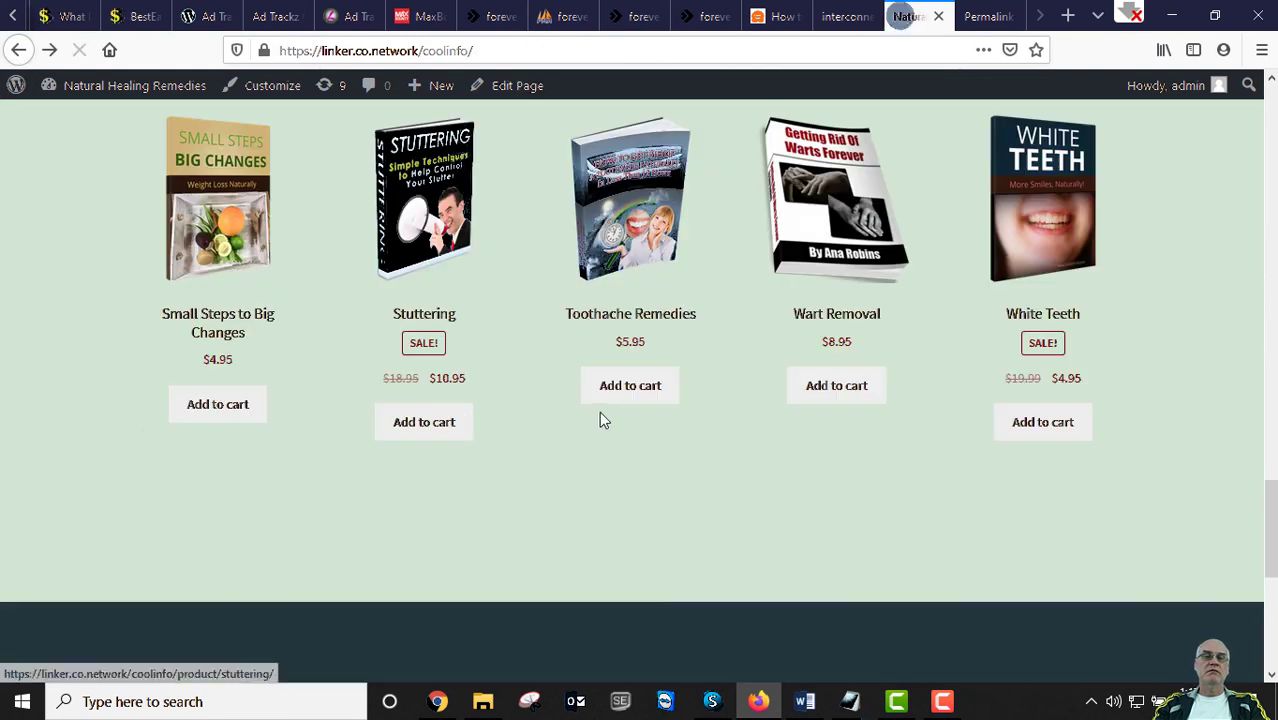
Test the Binge Eating product page by opening it from the home page's product listing
{"action": "scroll", "coordinate": [577, 389], "scroll_direction": "up", "scroll_amount": 8}
{"action": "scroll", "coordinate": [584, 395], "scroll_direction": "up", "scroll_amount": 6}
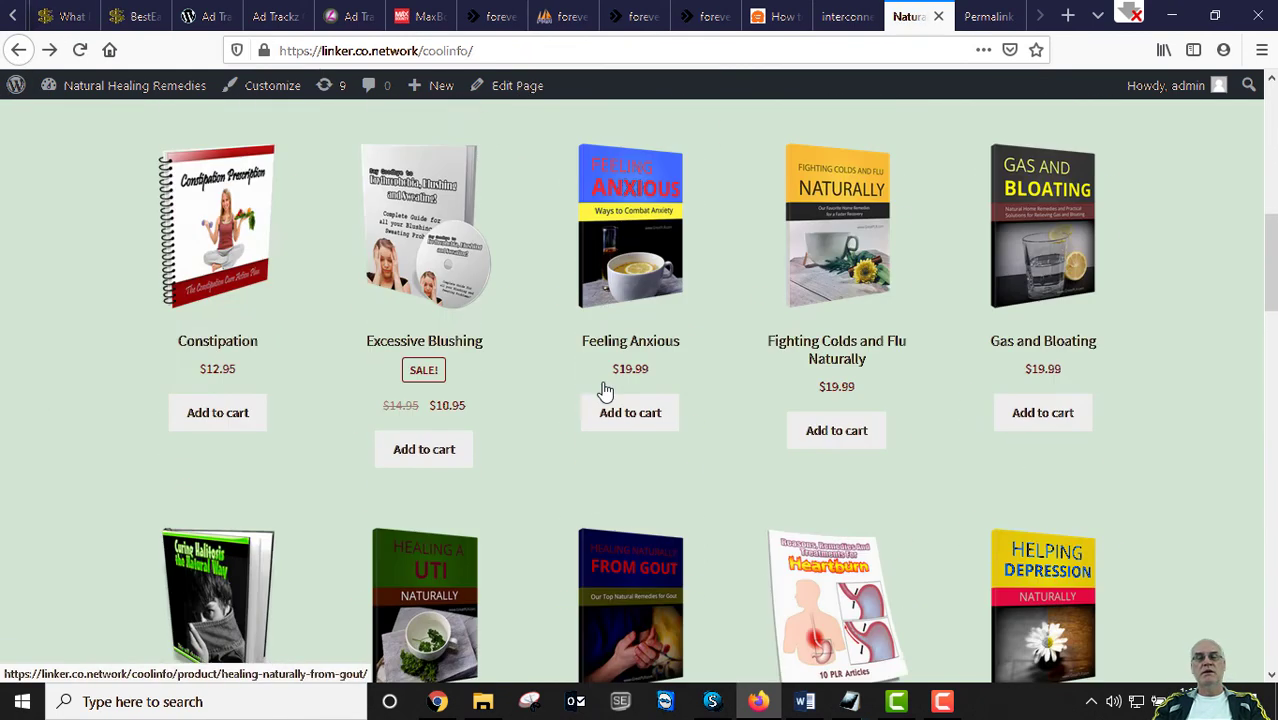
{"action": "left_click", "coordinate": [864, 290]}
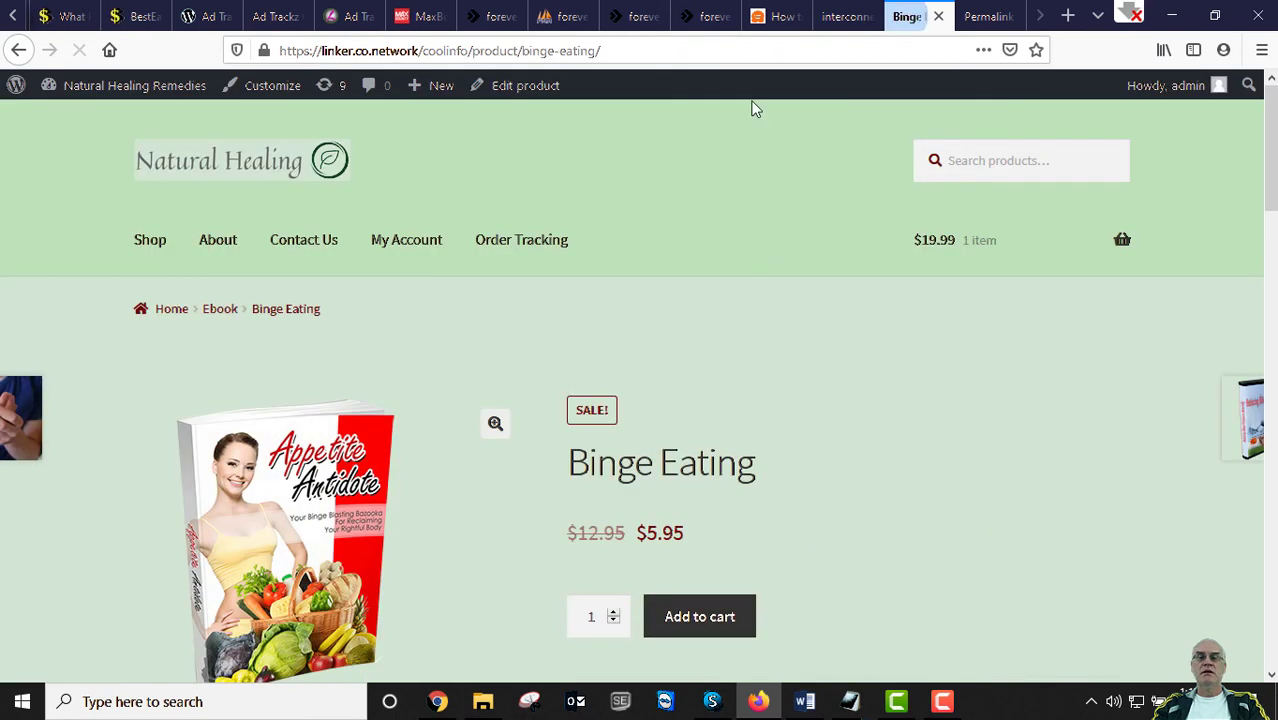
{"action": "left_click", "coordinate": [990, 17]}
{"action": "left_click", "coordinate": [907, 17]}
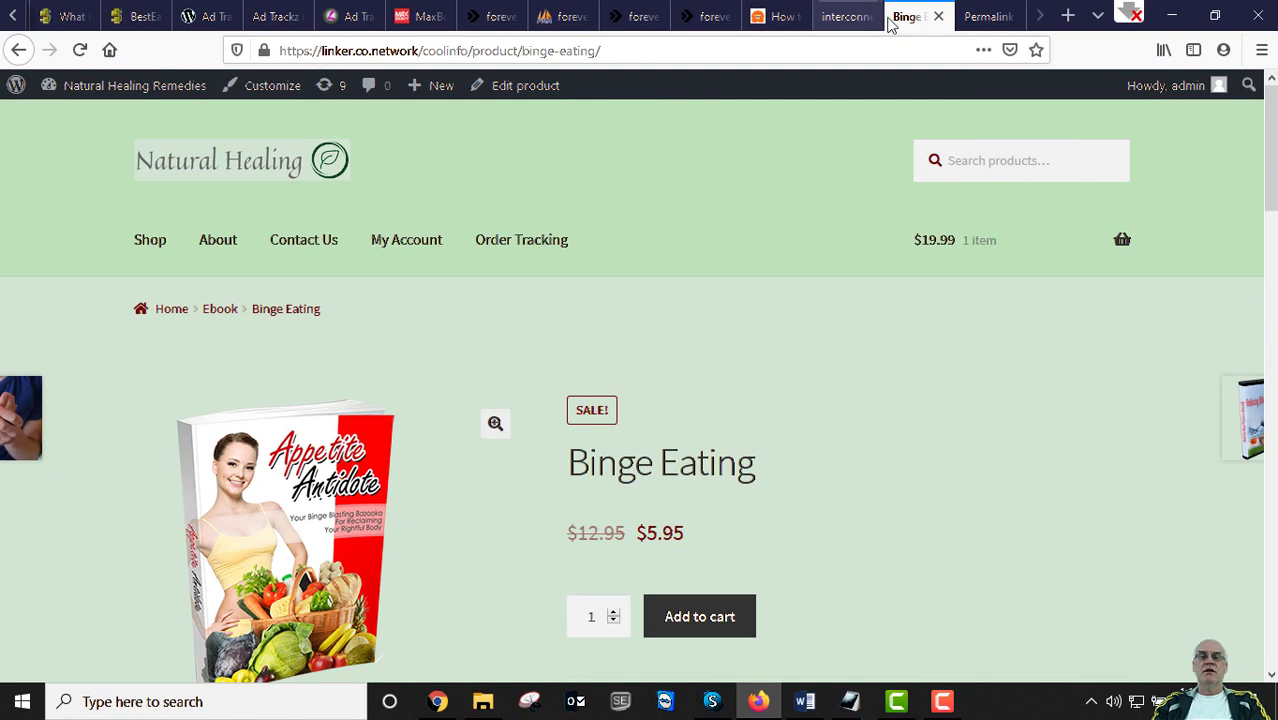
Return to the Permalink Settings page and review the old and new domain addresses in the Notepad notes
{"action": "left_click", "coordinate": [848, 17]}
{"action": "left_click", "coordinate": [1003, 17]}
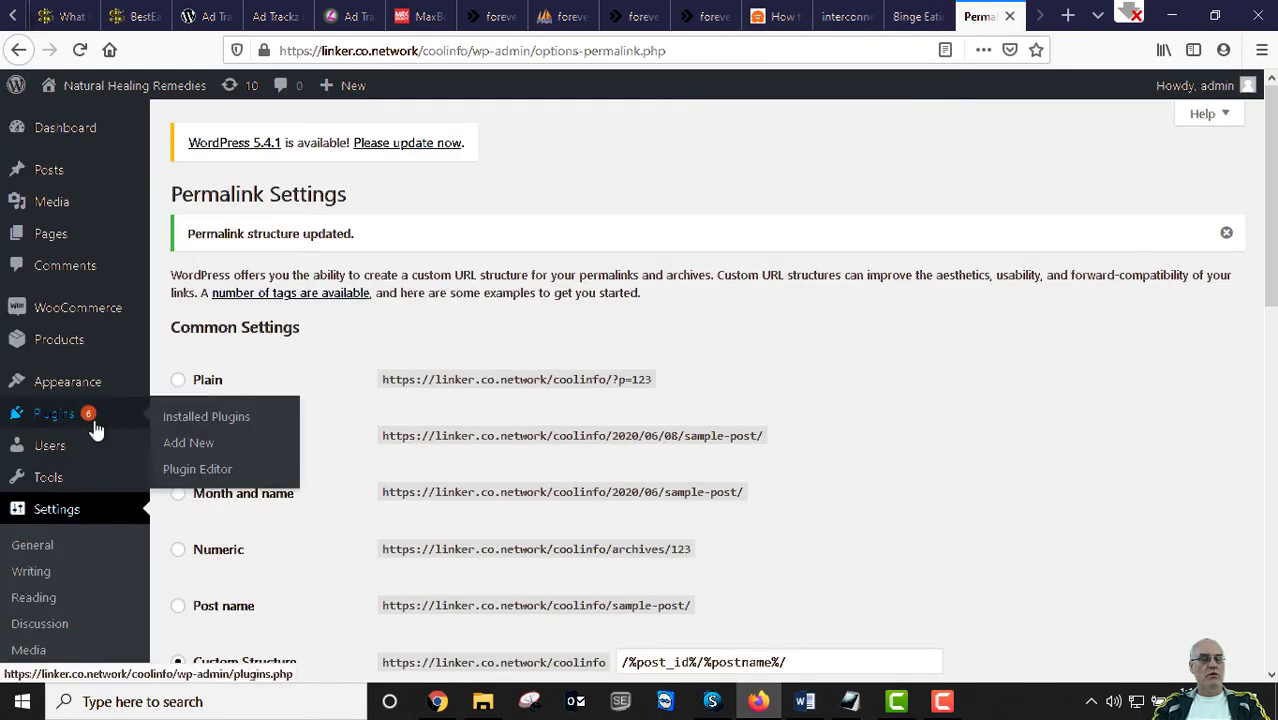
{"action": "scroll", "coordinate": [114, 423], "scroll_direction": "down", "scroll_amount": 2}
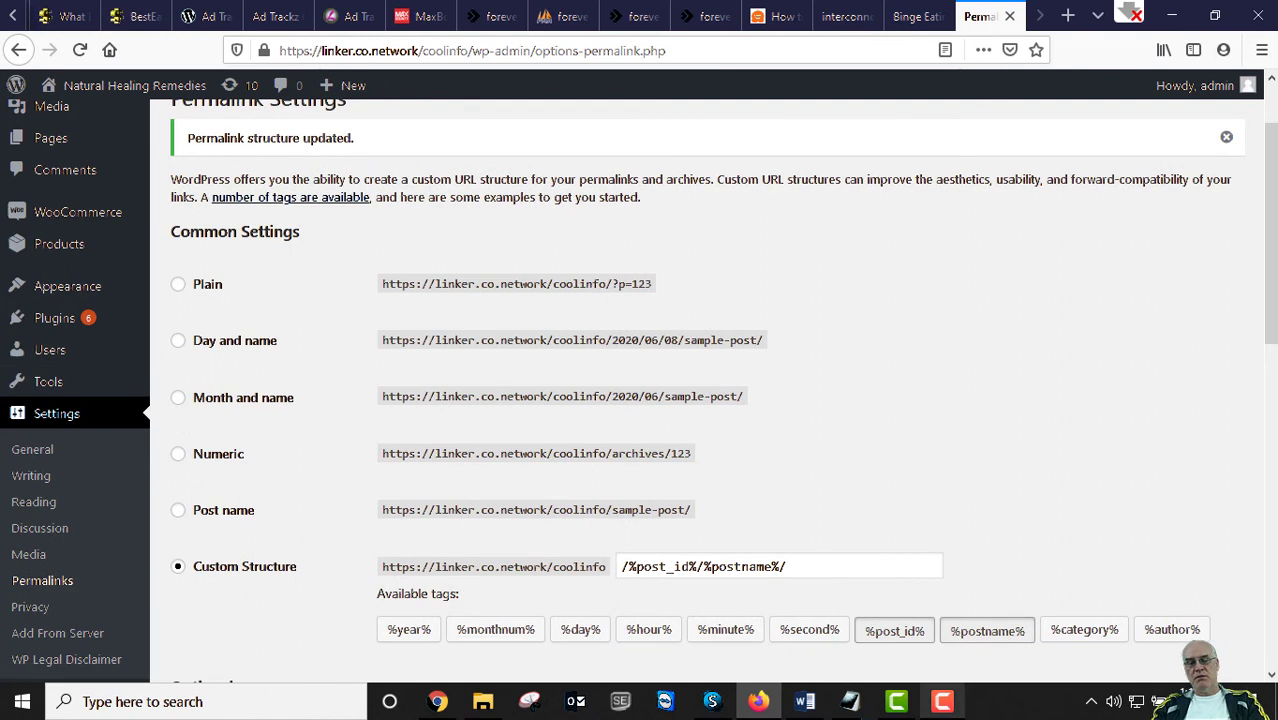
{"action": "left_click", "coordinate": [850, 700]}
{"action": "left_click", "coordinate": [904, 609]}
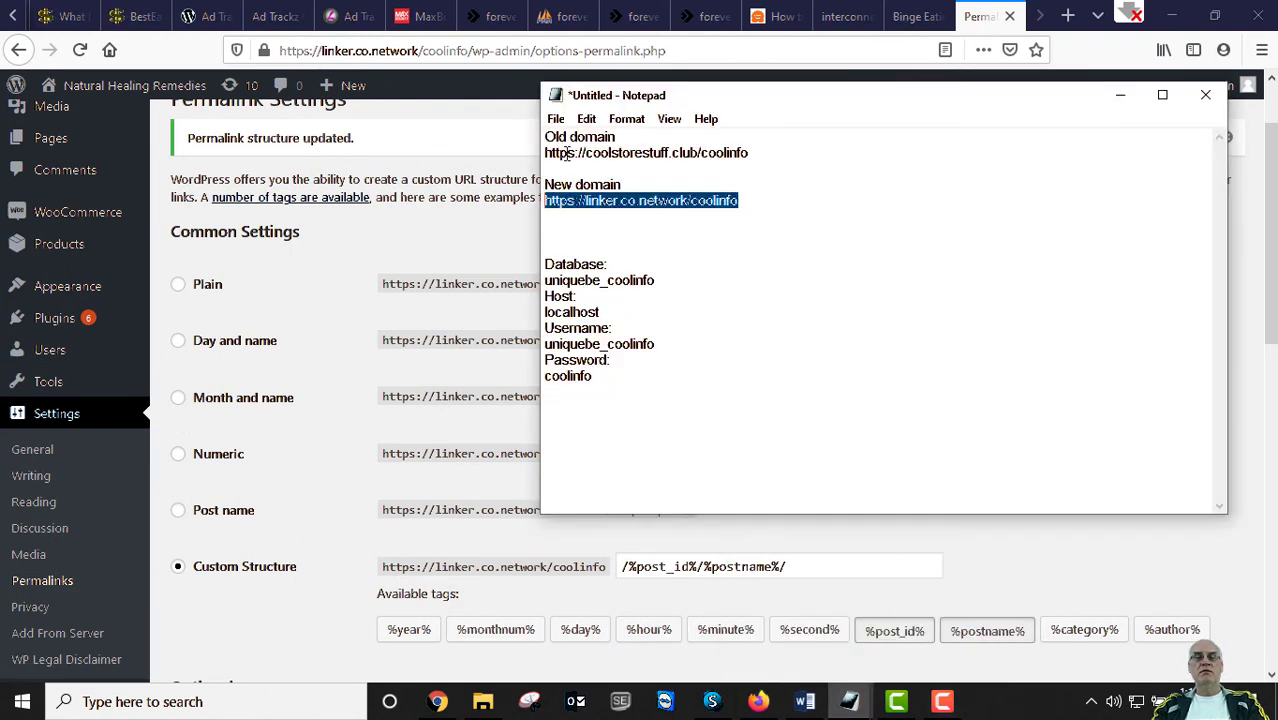
{"action": "left_click", "coordinate": [742, 188]}
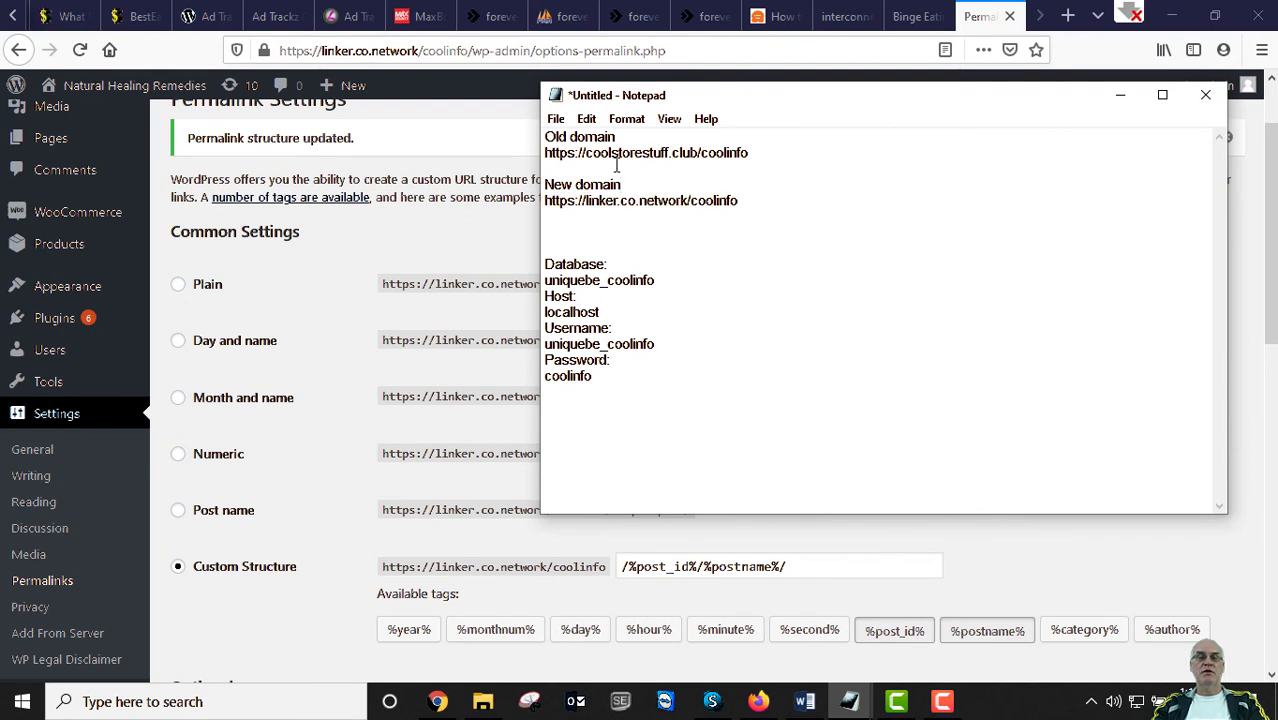
{"action": "left_click_drag", "start_coordinate": [579, 152], "coordinate": [749, 152]}
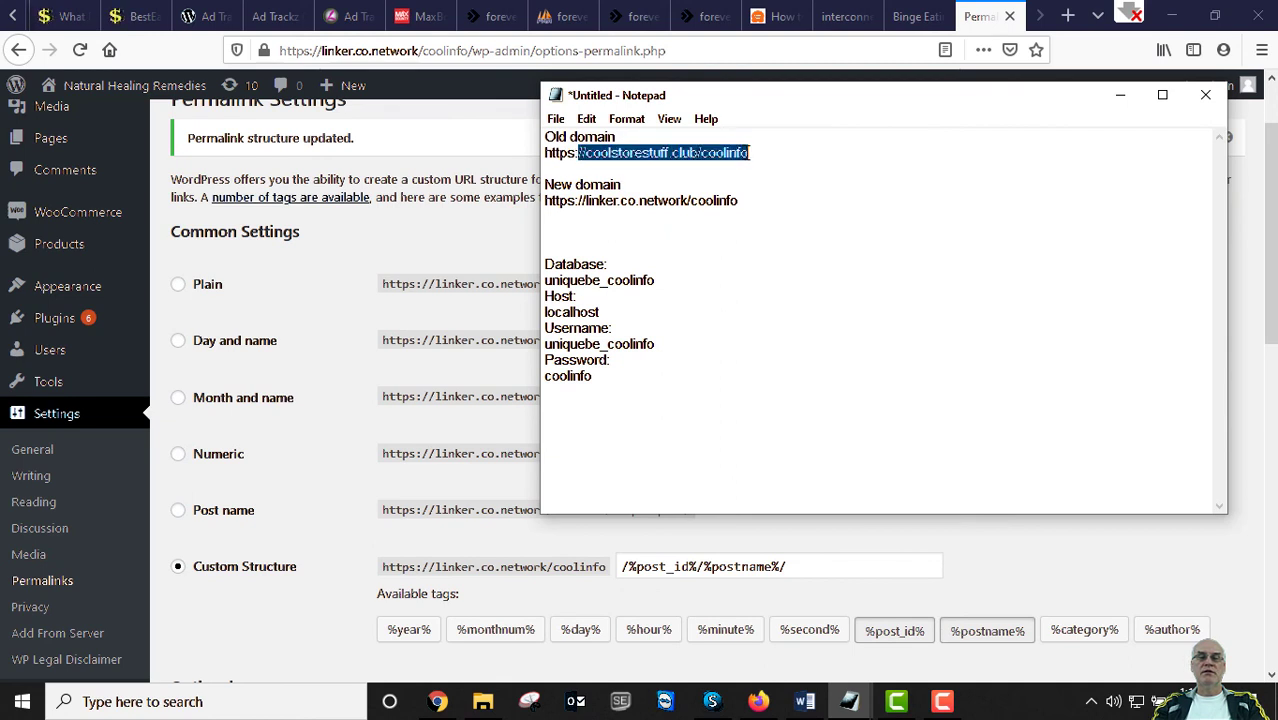
{"action": "left_click", "coordinate": [747, 152]}
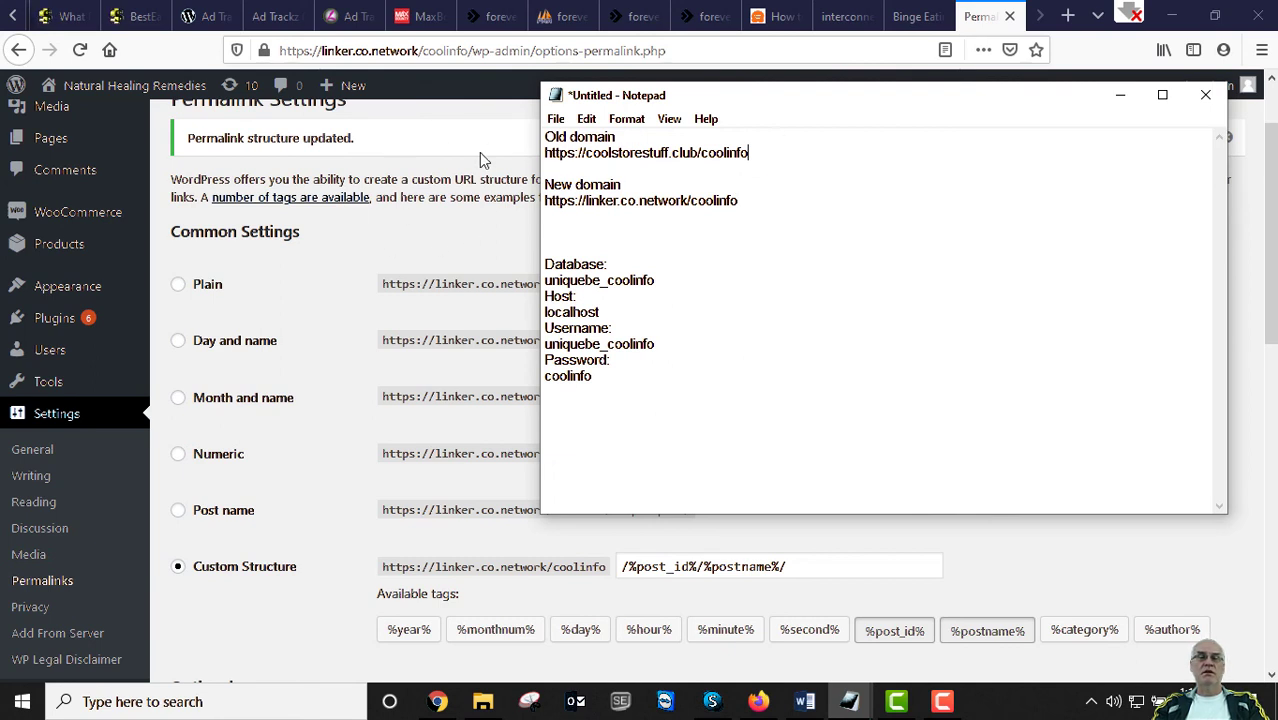
{"action": "left_click", "coordinate": [365, 245]}
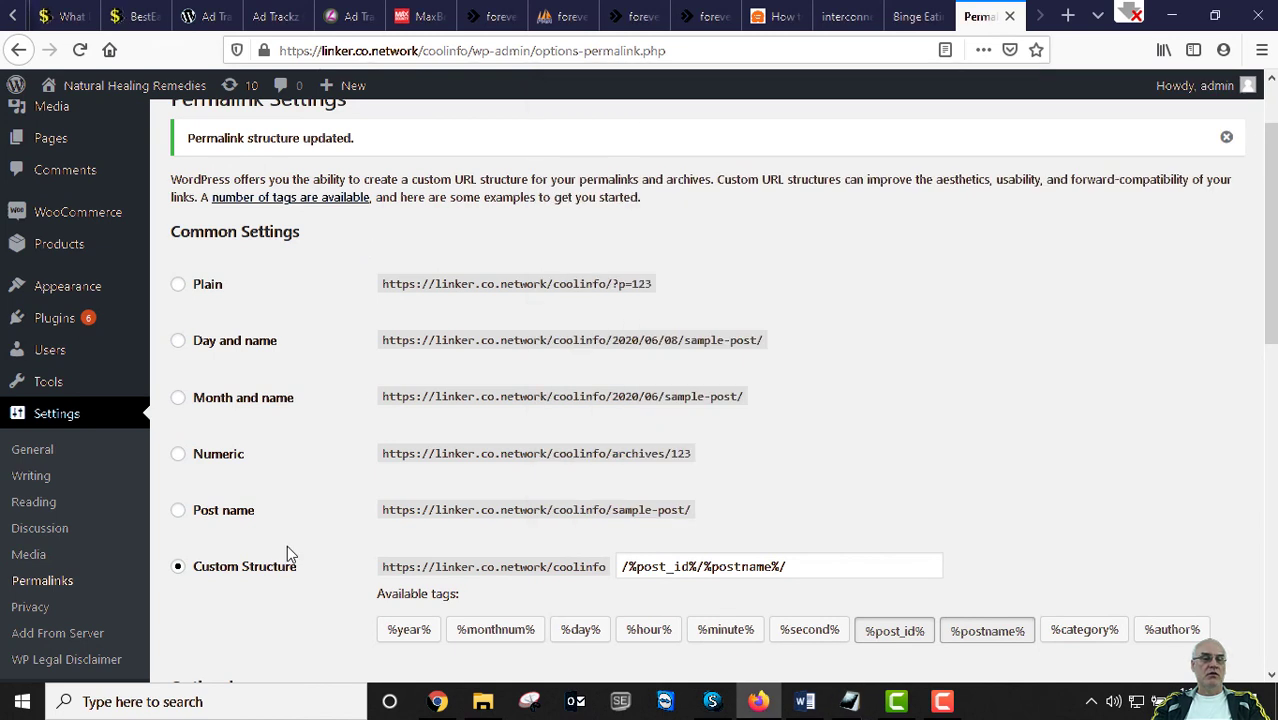
{"action": "scroll", "coordinate": [300, 540], "scroll_direction": "up", "scroll_amount": 1}
{"action": "scroll", "coordinate": [301, 541], "scroll_direction": "down", "scroll_amount": 3}
{"action": "scroll", "coordinate": [301, 546], "scroll_direction": "down", "scroll_amount": 2}
{"action": "scroll", "coordinate": [300, 548], "scroll_direction": "up", "scroll_amount": 5}
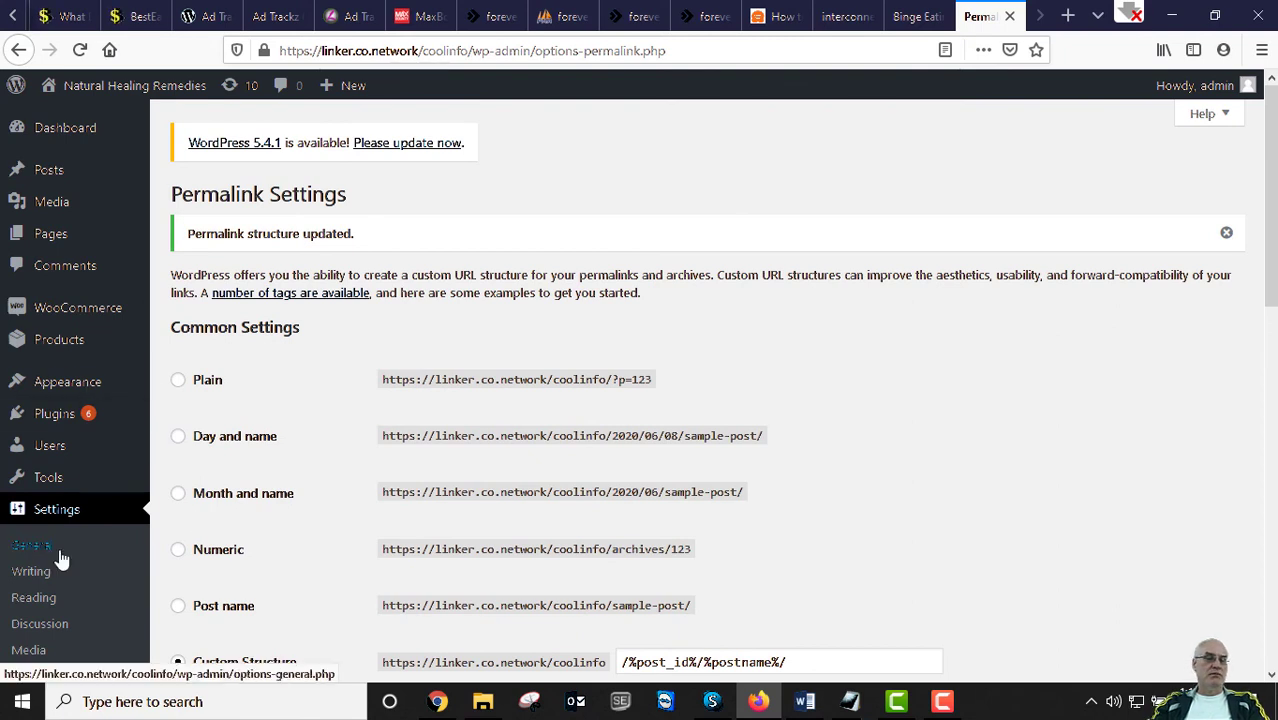
{"action": "scroll", "coordinate": [57, 556], "scroll_direction": "down", "scroll_amount": 2}
{"action": "mouse_move", "coordinate": [55, 236]}
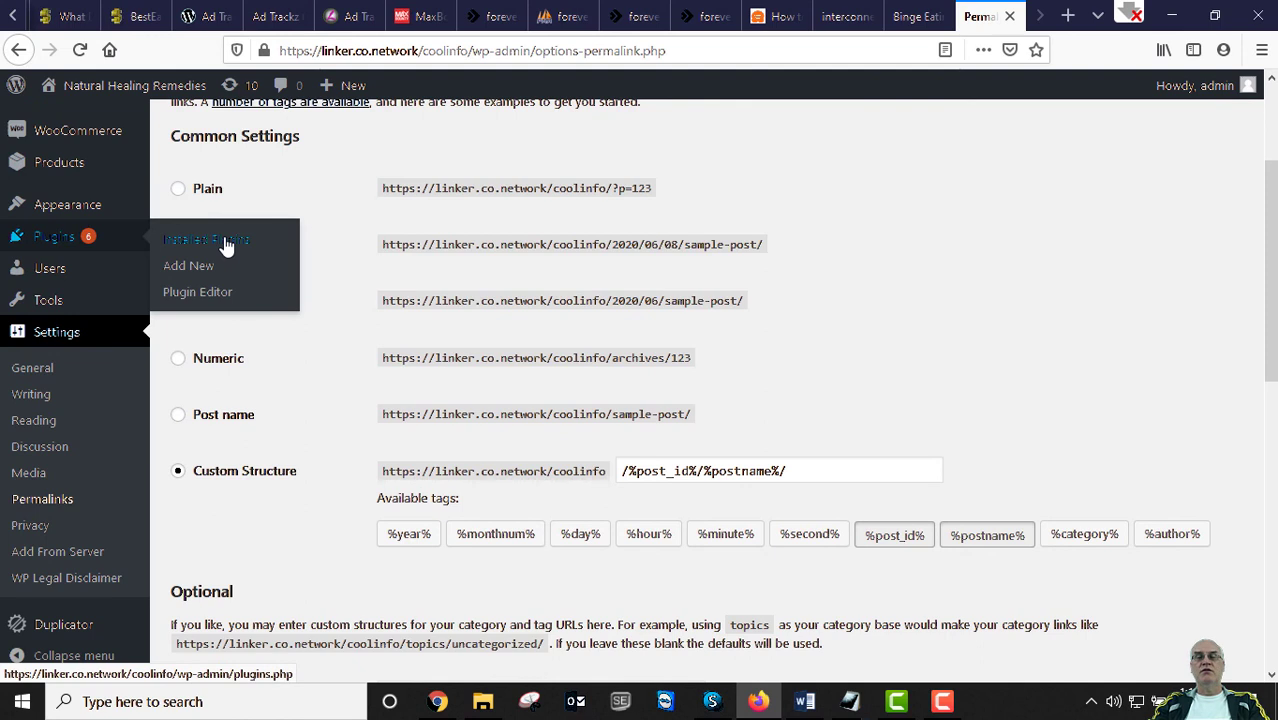
{"action": "mouse_move", "coordinate": [80, 262]}
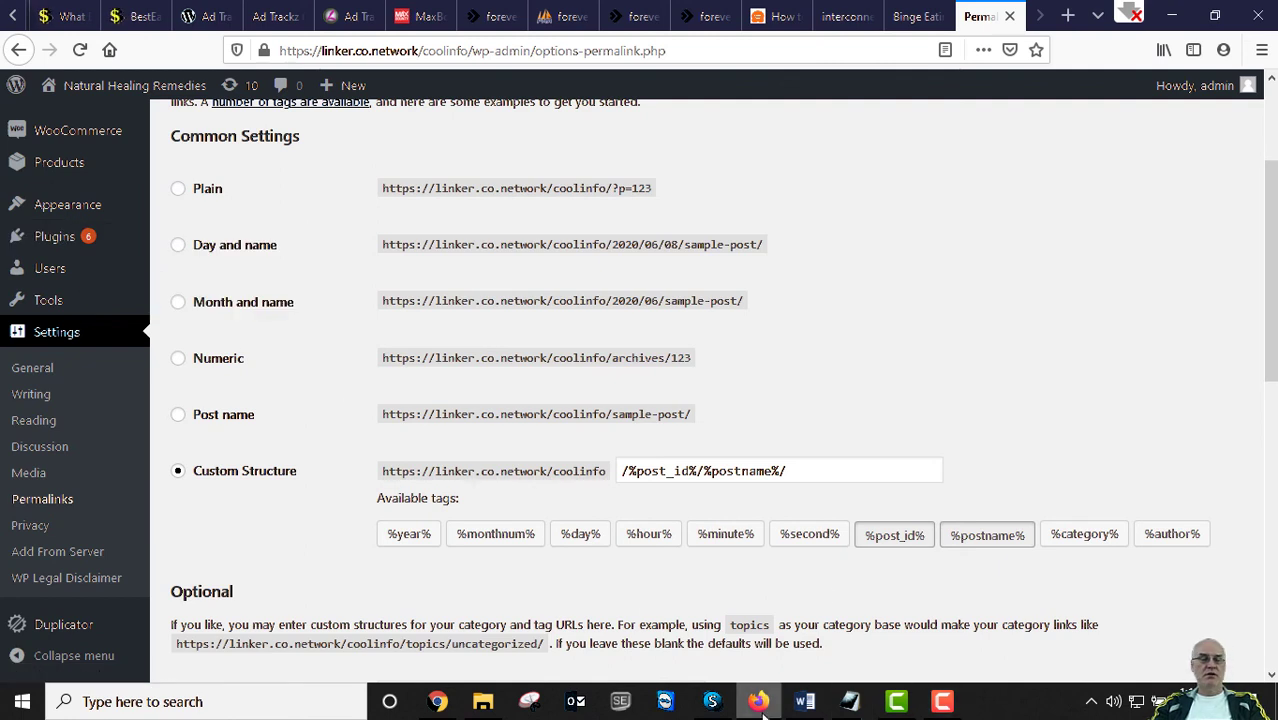
{"action": "mouse_move", "coordinate": [440, 704]}
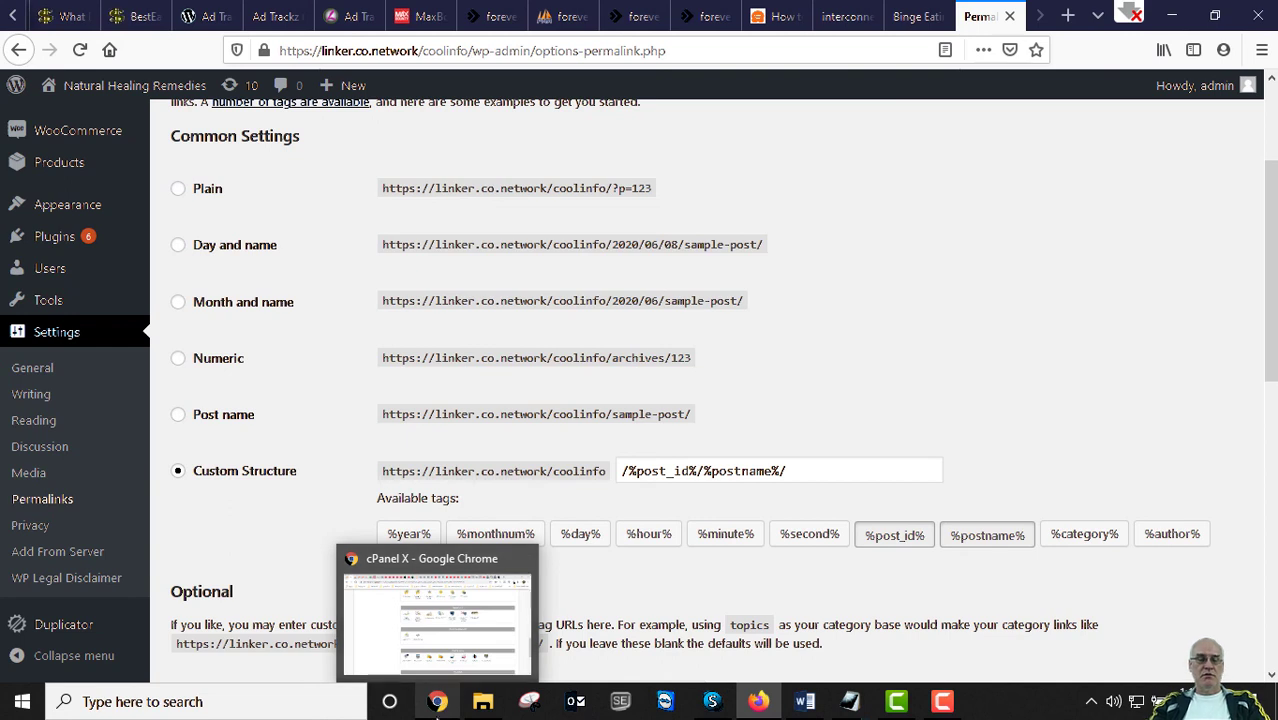
{"action": "left_click", "coordinate": [440, 704]}
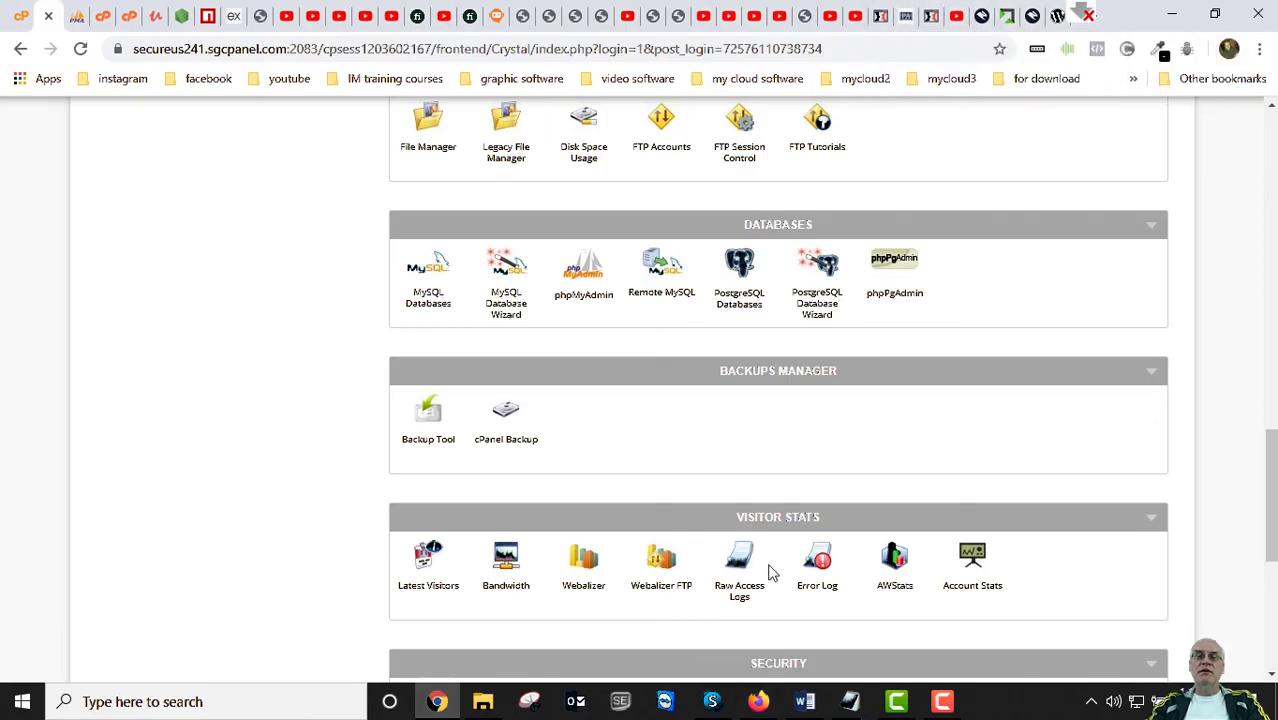
{"action": "left_click", "coordinate": [767, 706]}
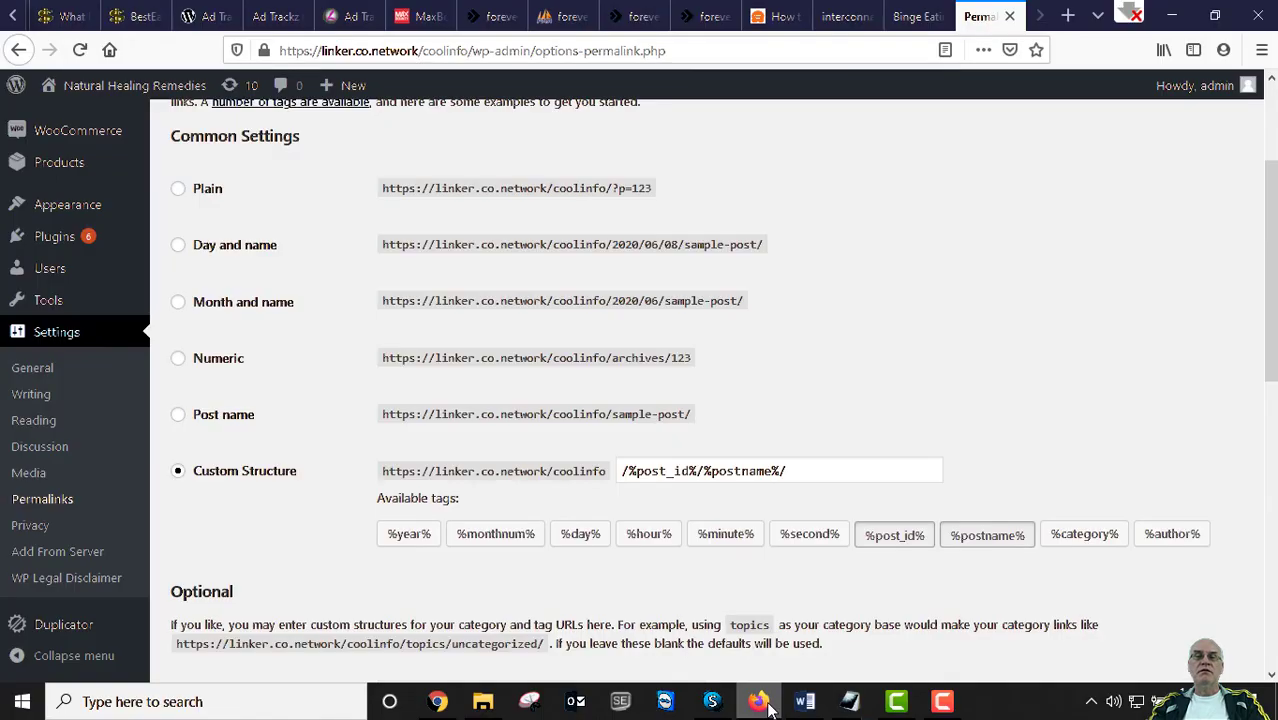
Open the SearchReplace script page for the drones site and read through to the interconnect/i description and warnings
{"action": "left_click", "coordinate": [845, 17]}
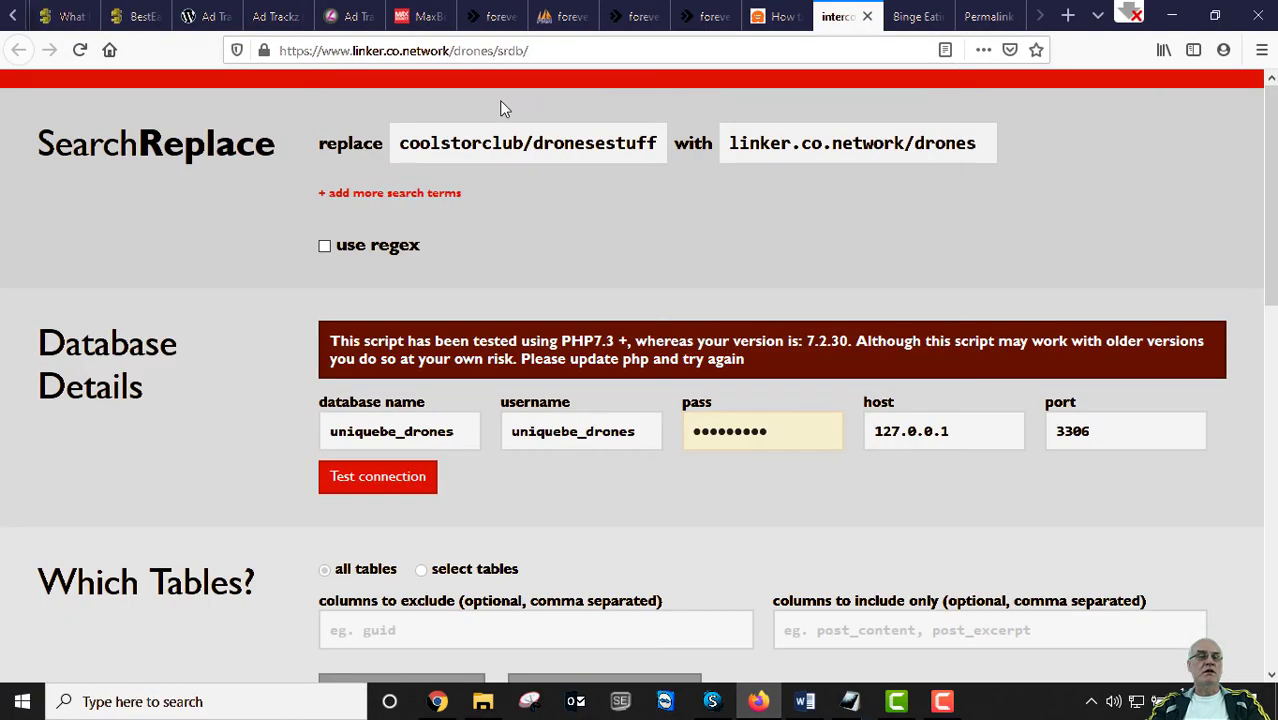
{"action": "scroll", "coordinate": [535, 561], "scroll_direction": "down", "scroll_amount": 3}
{"action": "scroll", "coordinate": [542, 525], "scroll_direction": "up", "scroll_amount": 3}
{"action": "scroll", "coordinate": [460, 535], "scroll_direction": "down", "scroll_amount": 10}
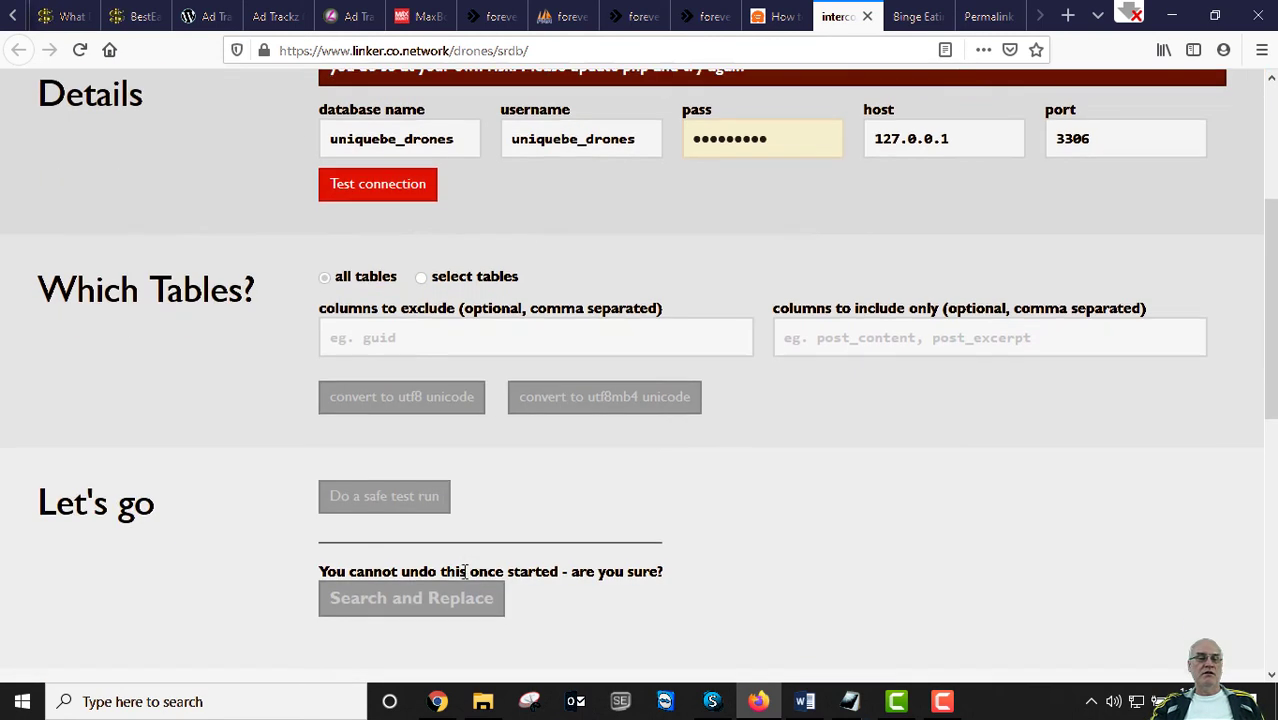
{"action": "scroll", "coordinate": [262, 570], "scroll_direction": "down", "scroll_amount": 3}
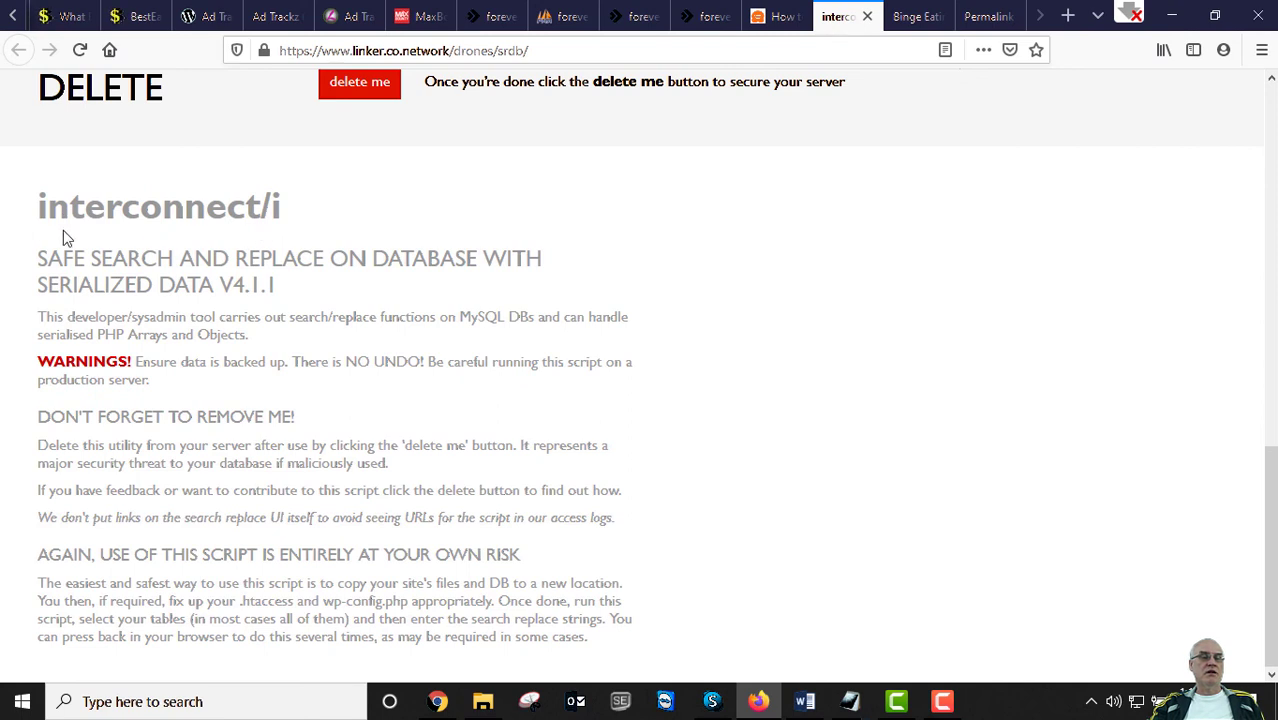
{"action": "left_click_drag", "start_coordinate": [40, 206], "coordinate": [245, 206]}
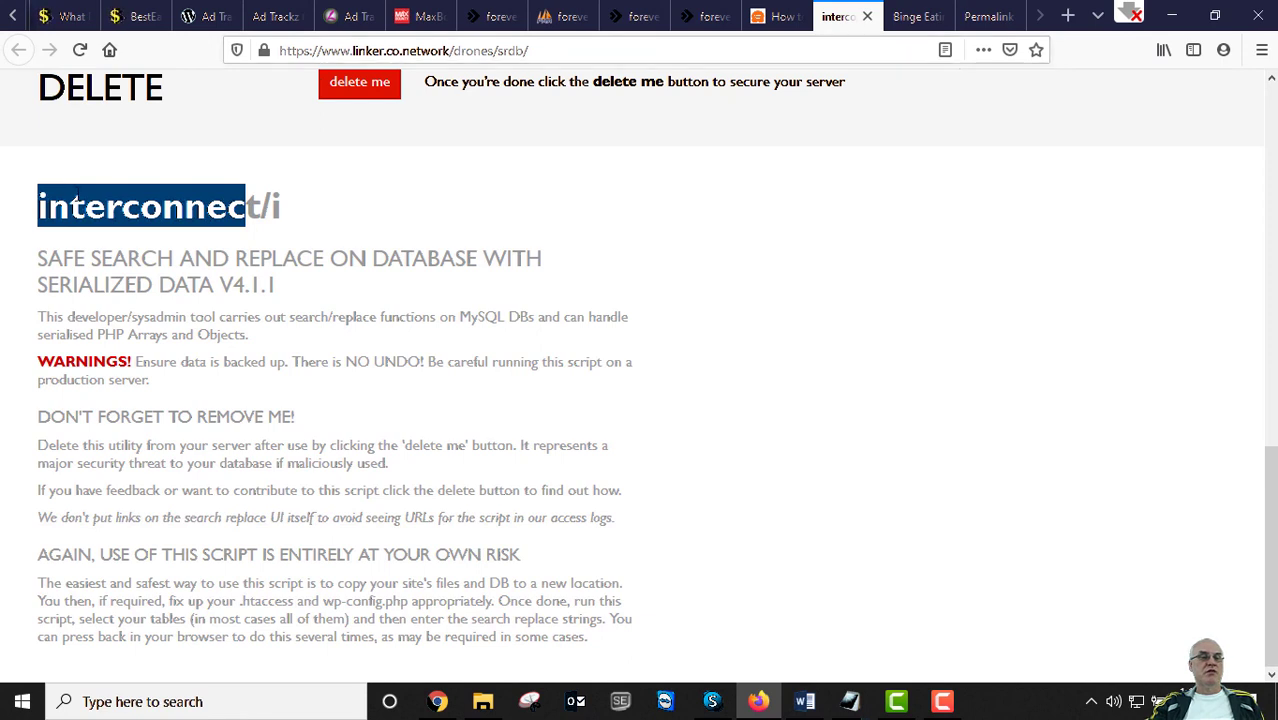
{"action": "left_click", "coordinate": [38, 211]}
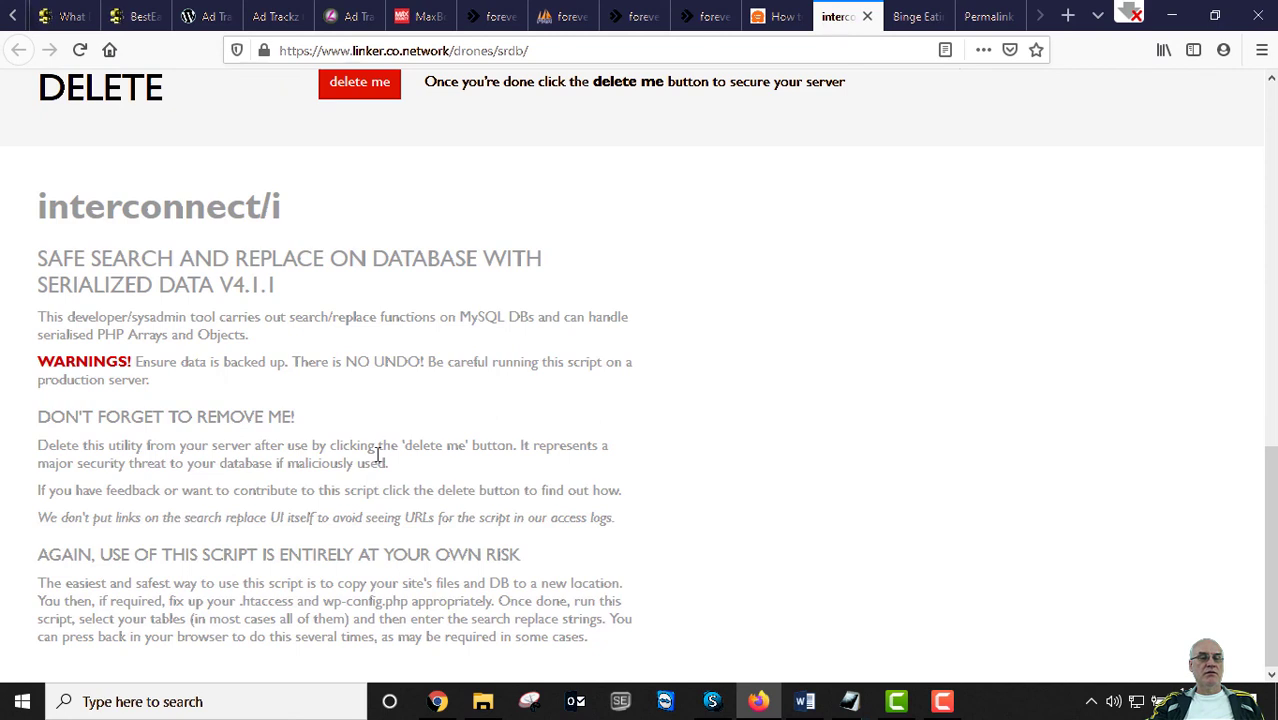
Review the script's replacement terms, database details, table options and the Search and Replace and delete sections
{"action": "scroll", "coordinate": [288, 468], "scroll_direction": "up", "scroll_amount": 10}
{"action": "scroll", "coordinate": [288, 468], "scroll_direction": "down", "scroll_amount": 6}
{"action": "scroll", "coordinate": [259, 447], "scroll_direction": "up", "scroll_amount": 6}
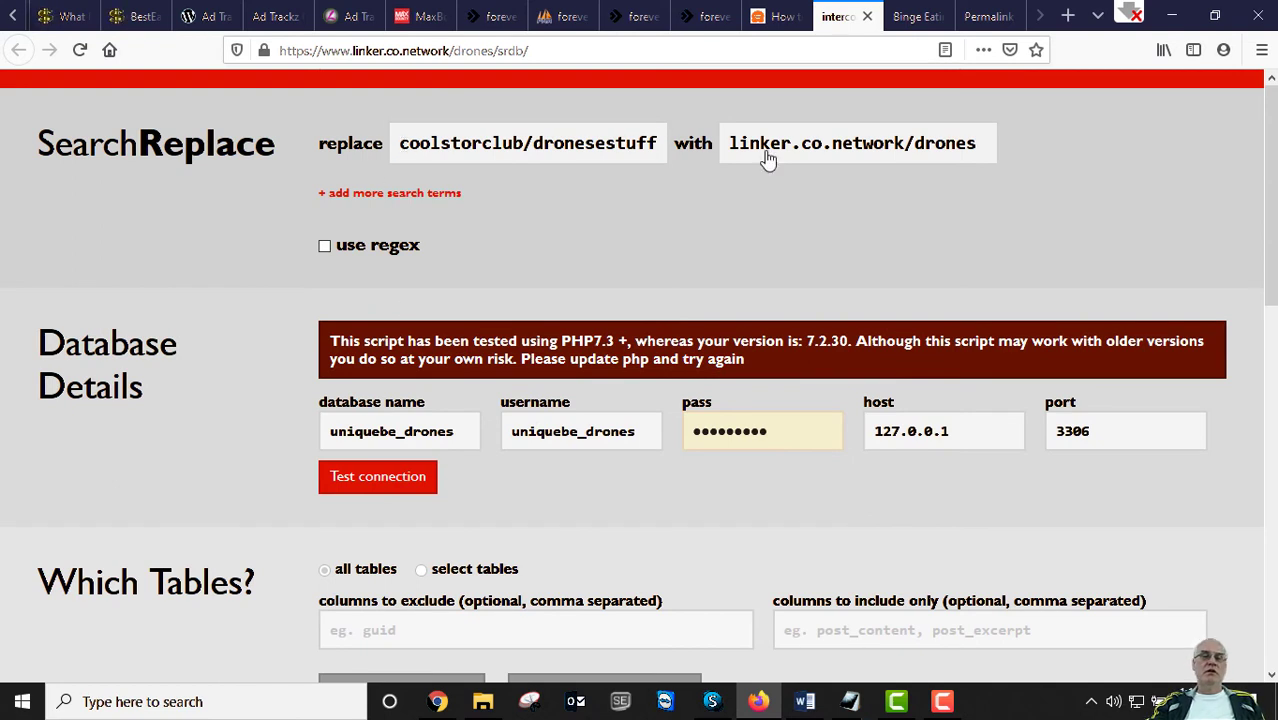
{"action": "scroll", "coordinate": [750, 405], "scroll_direction": "down", "scroll_amount": 3}
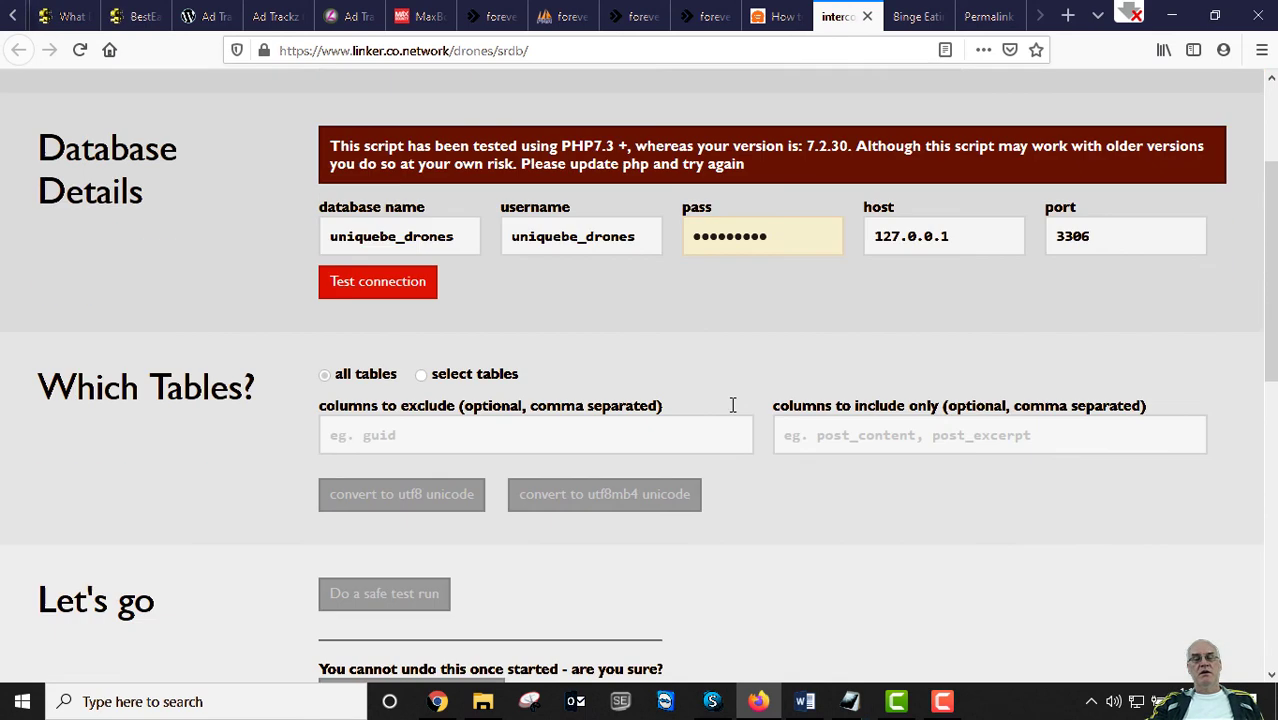
{"action": "scroll", "coordinate": [497, 344], "scroll_direction": "down", "scroll_amount": 3}
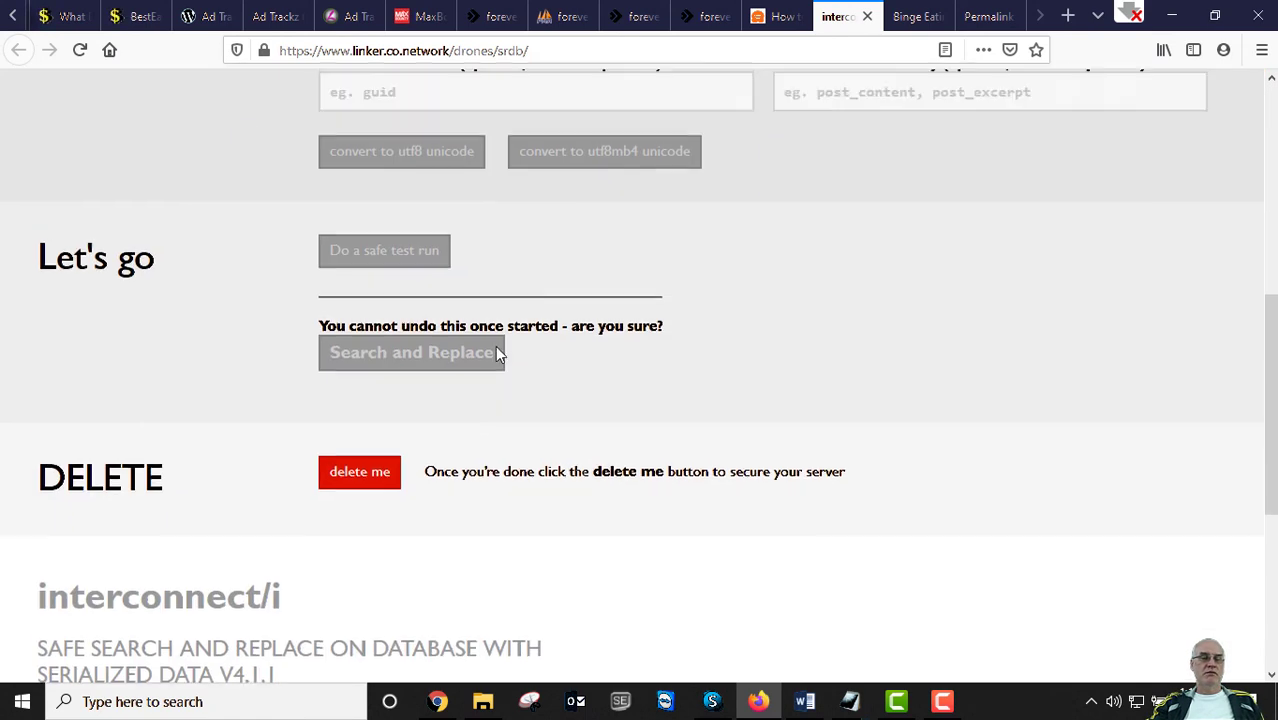
{"action": "scroll", "coordinate": [500, 355], "scroll_direction": "up", "scroll_amount": 6}
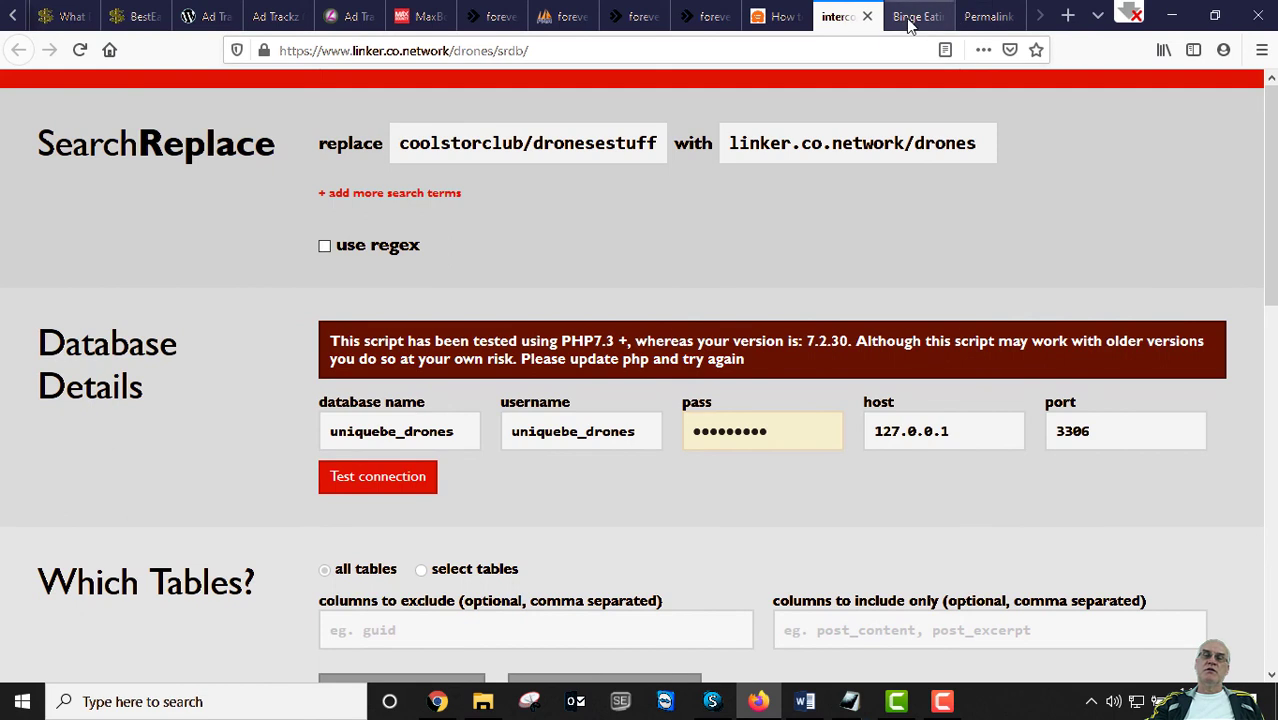
Open the WordPress Add Plugins page for the coolinfo site and search for "velvet blues"
{"action": "left_click", "coordinate": [982, 18]}
{"action": "mouse_move", "coordinate": [50, 238]}
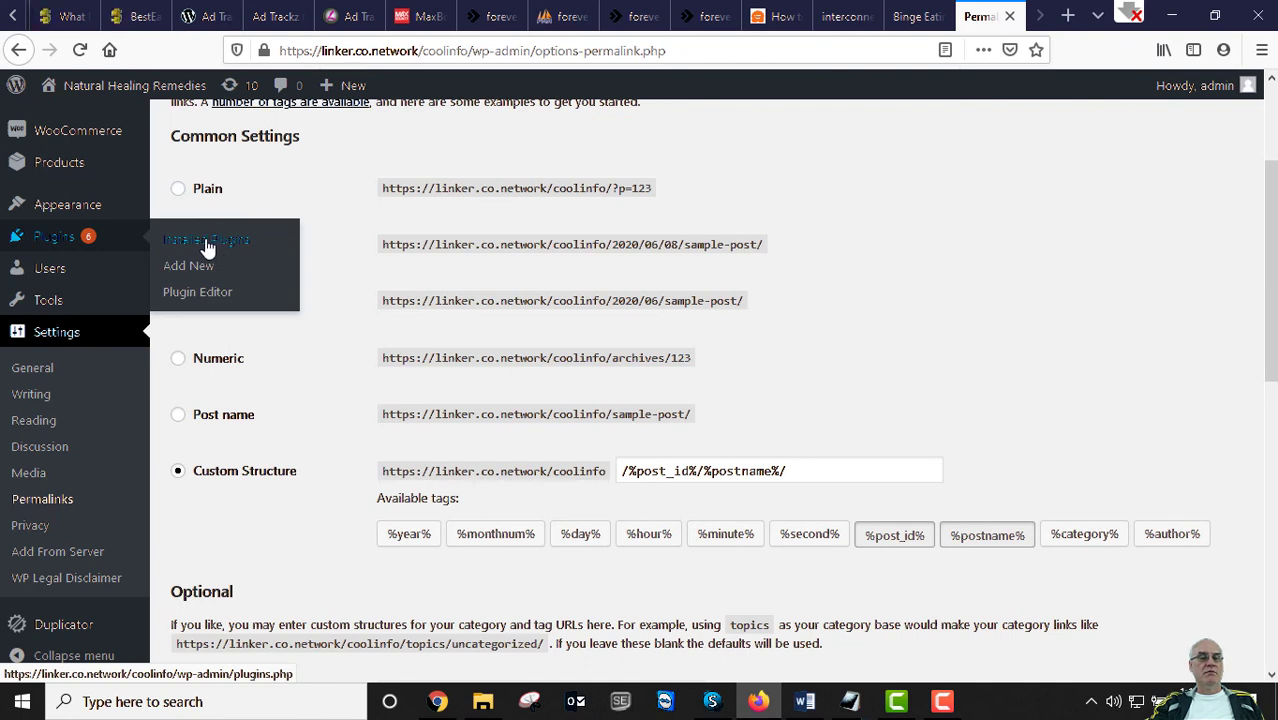
{"action": "left_click", "coordinate": [191, 266]}
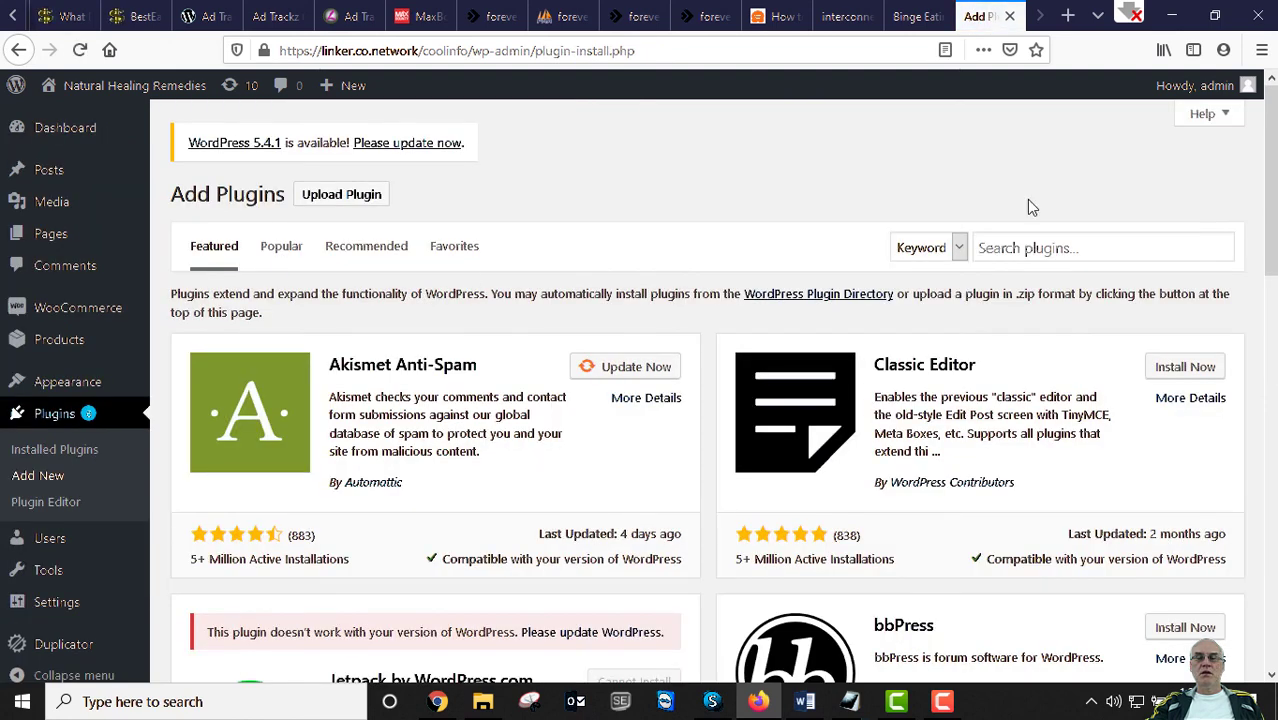
{"action": "left_click", "coordinate": [1042, 252]}
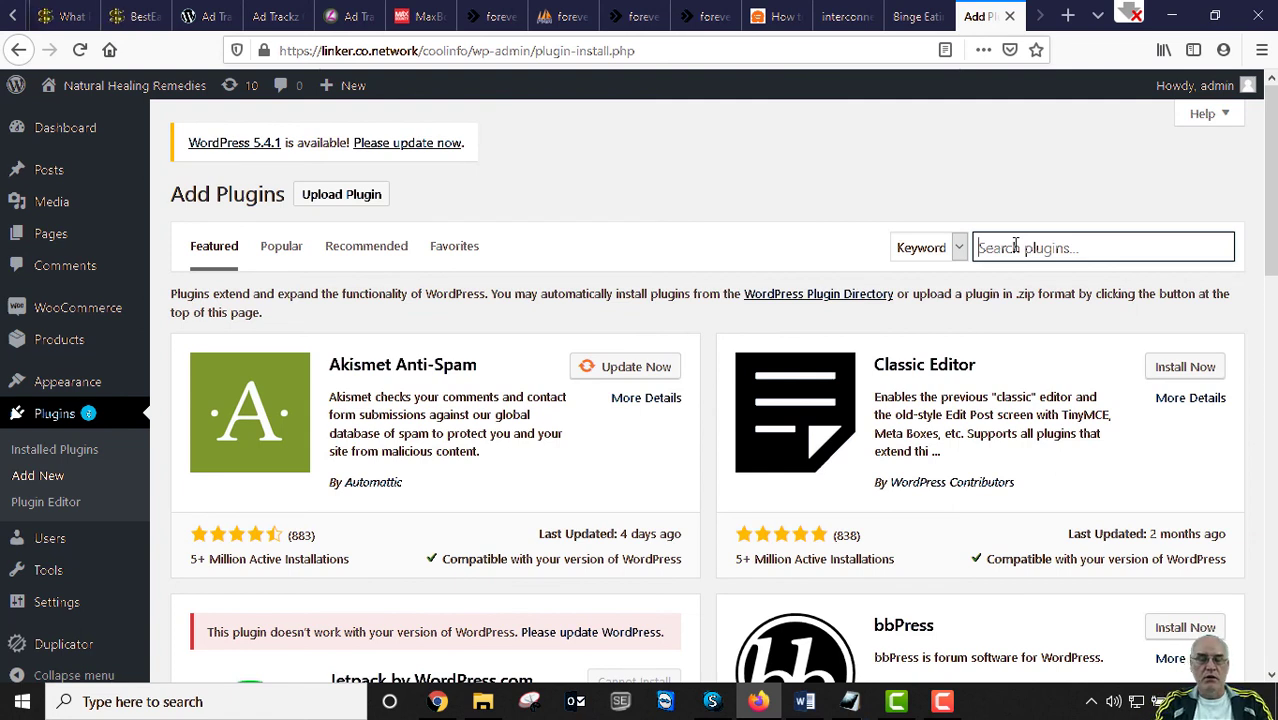
{"action": "type", "text": "v"}
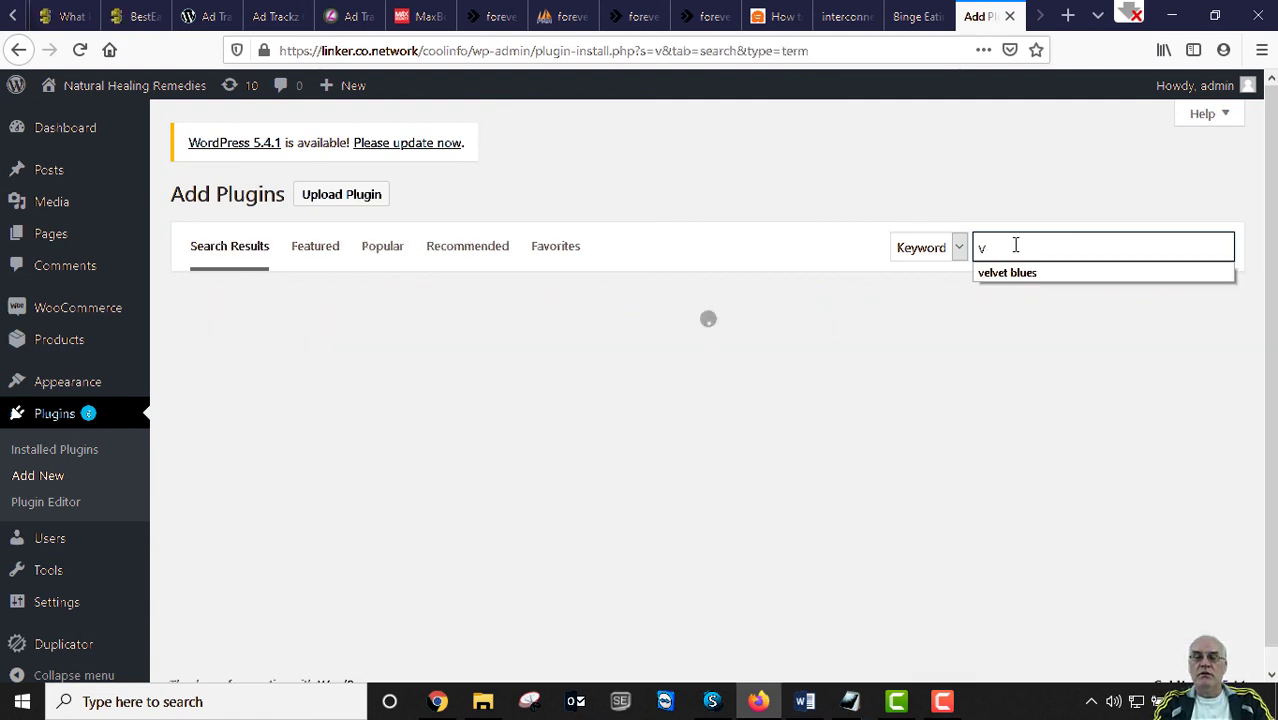
{"action": "left_click", "coordinate": [1000, 271]}
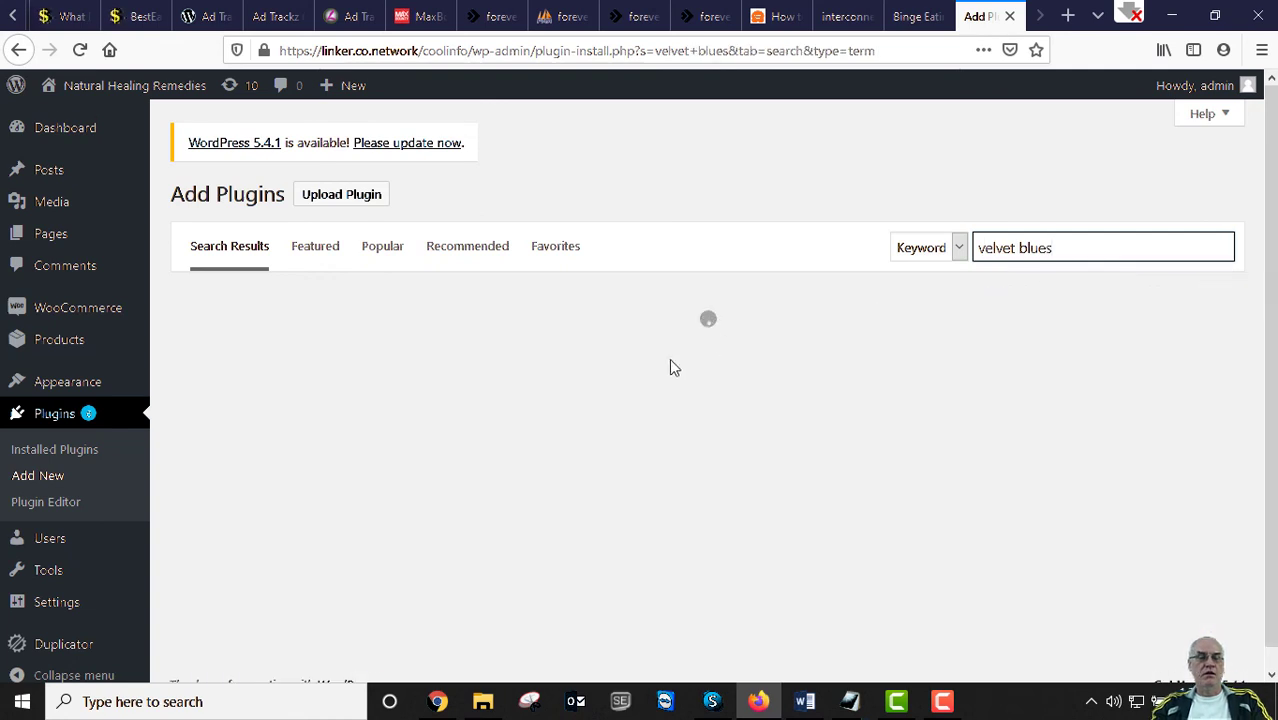
Repeat the plugin search for "velvet blues", and install and activate Velvet Blues Update URLs
{"action": "scroll", "coordinate": [336, 442], "scroll_direction": "down", "scroll_amount": 1}
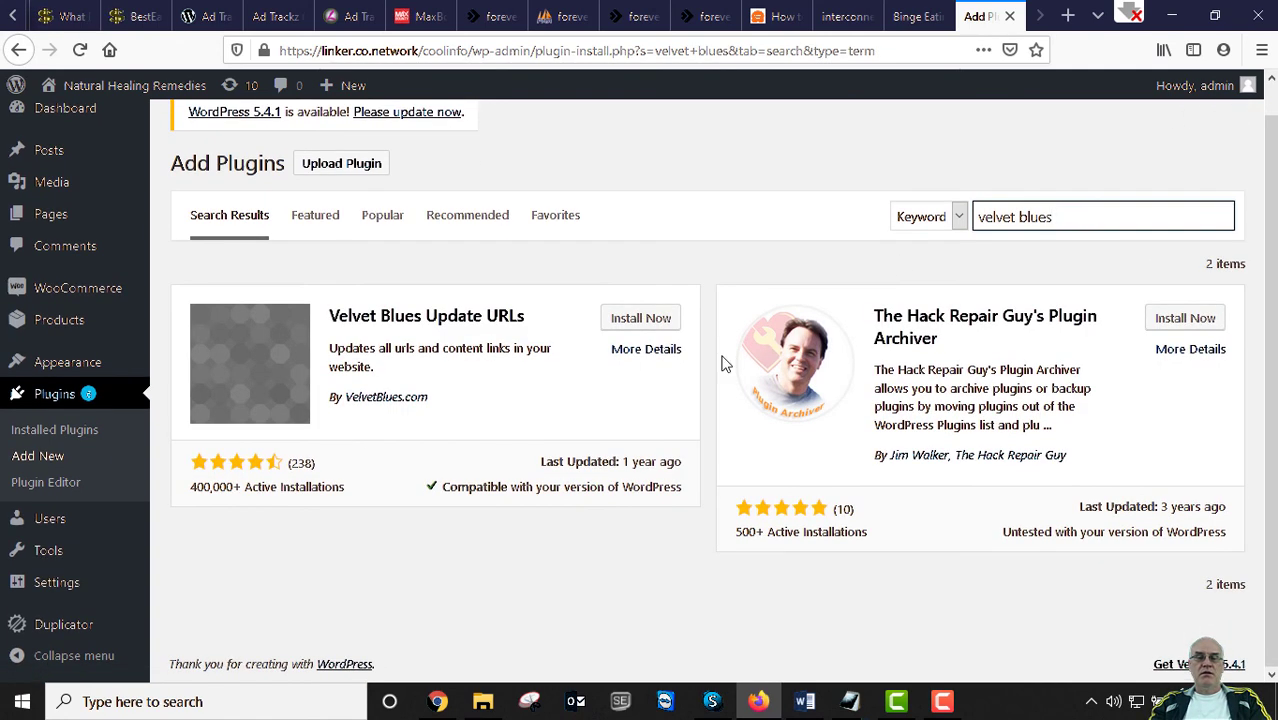
{"action": "scroll", "coordinate": [520, 465], "scroll_direction": "up", "scroll_amount": 1}
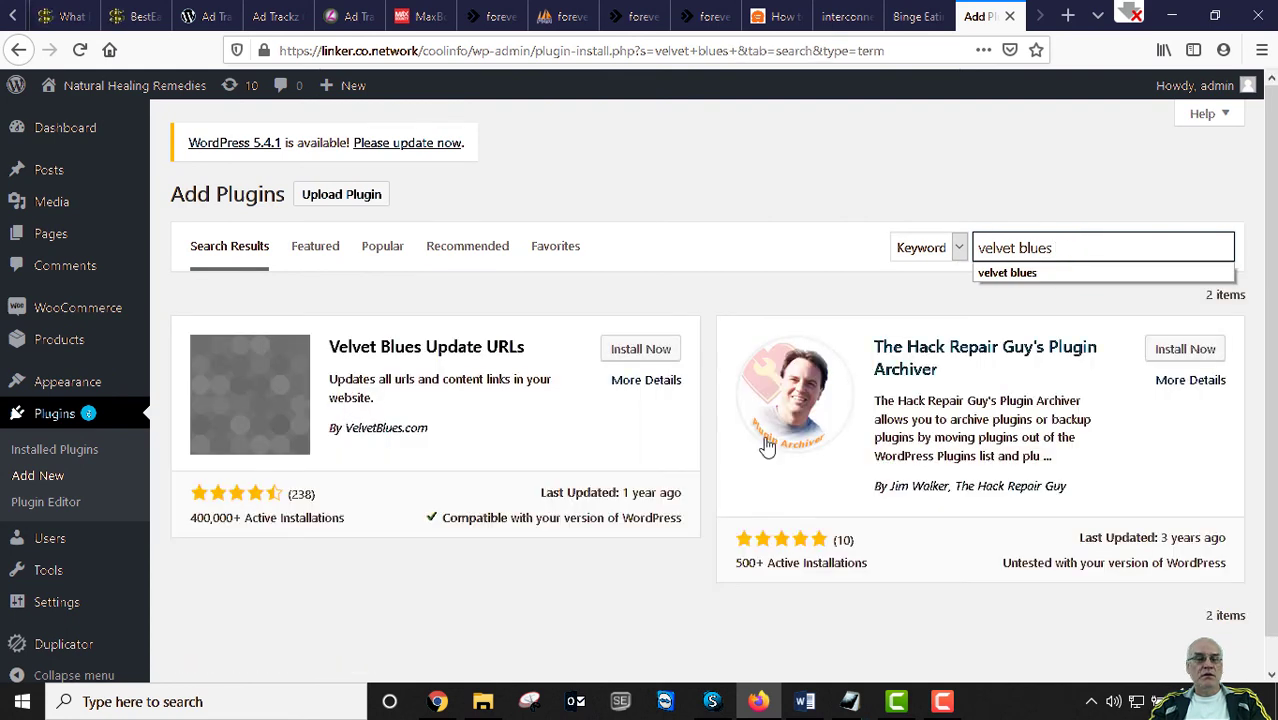
{"action": "scroll", "coordinate": [898, 404], "scroll_direction": "down", "scroll_amount": 1}
{"action": "scroll", "coordinate": [1071, 257], "scroll_direction": "down", "scroll_amount": 1}
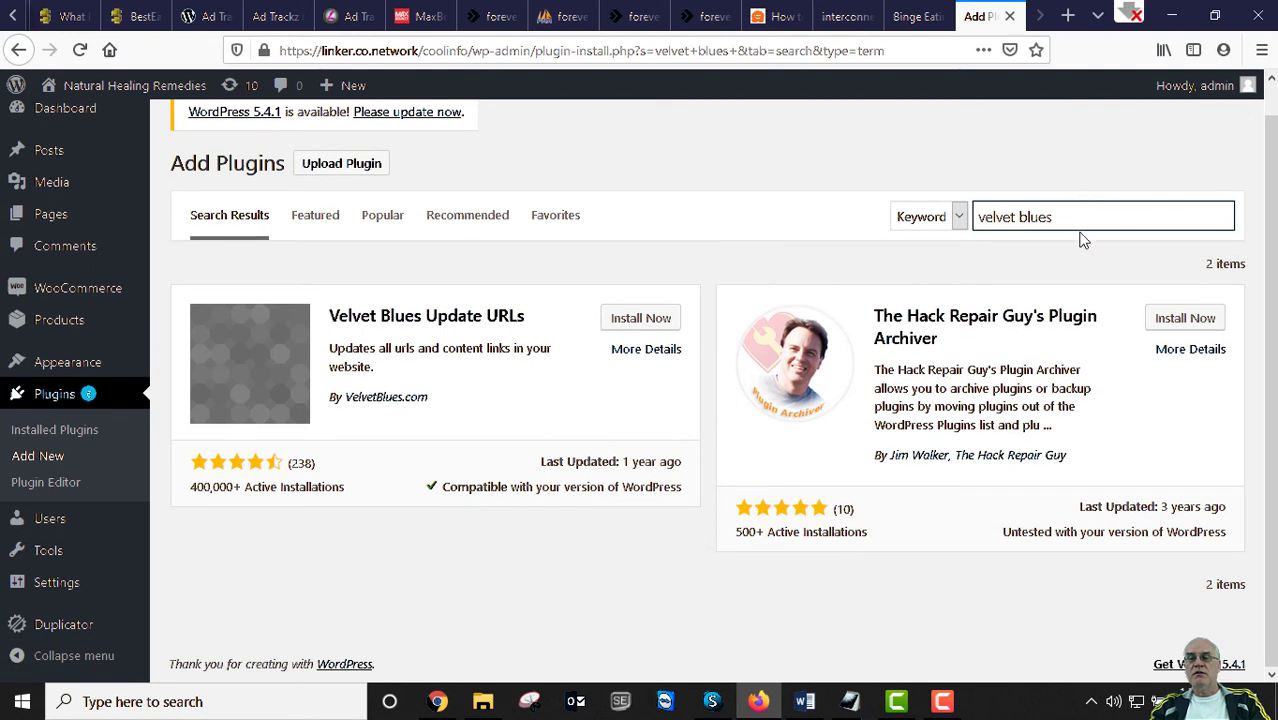
{"action": "left_click", "coordinate": [1083, 218]}
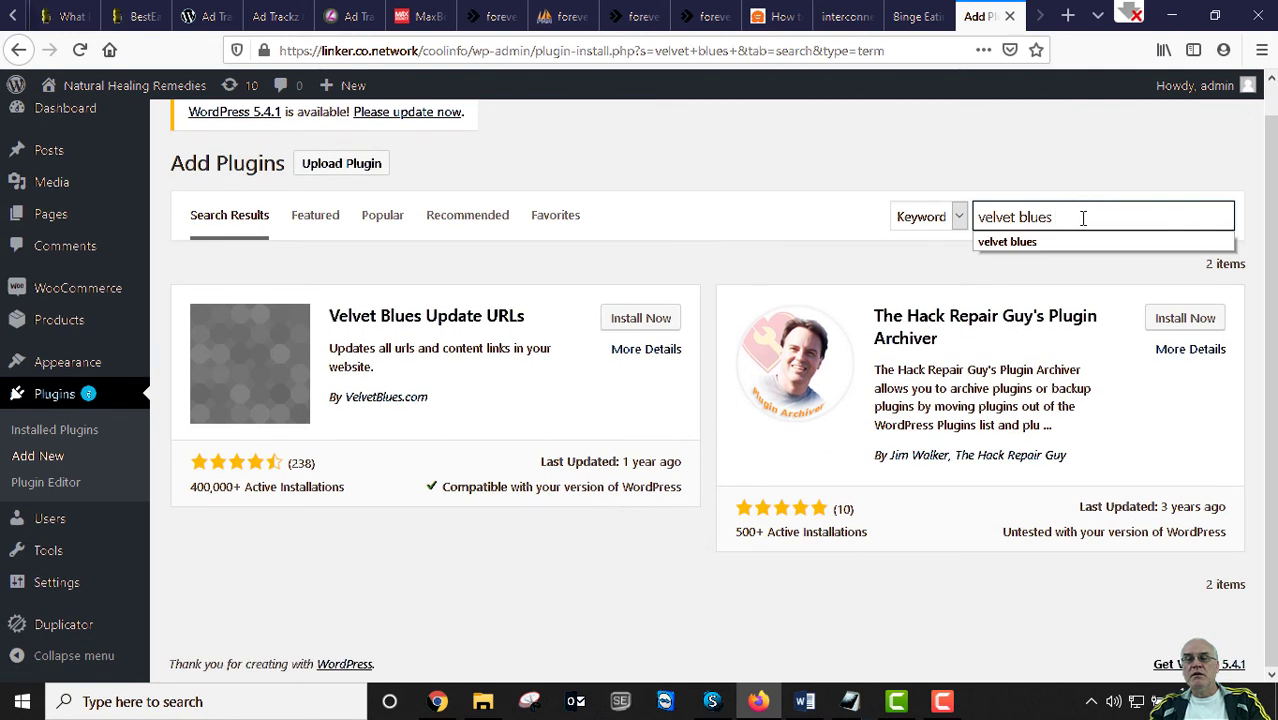
{"action": "left_click", "coordinate": [1000, 243]}
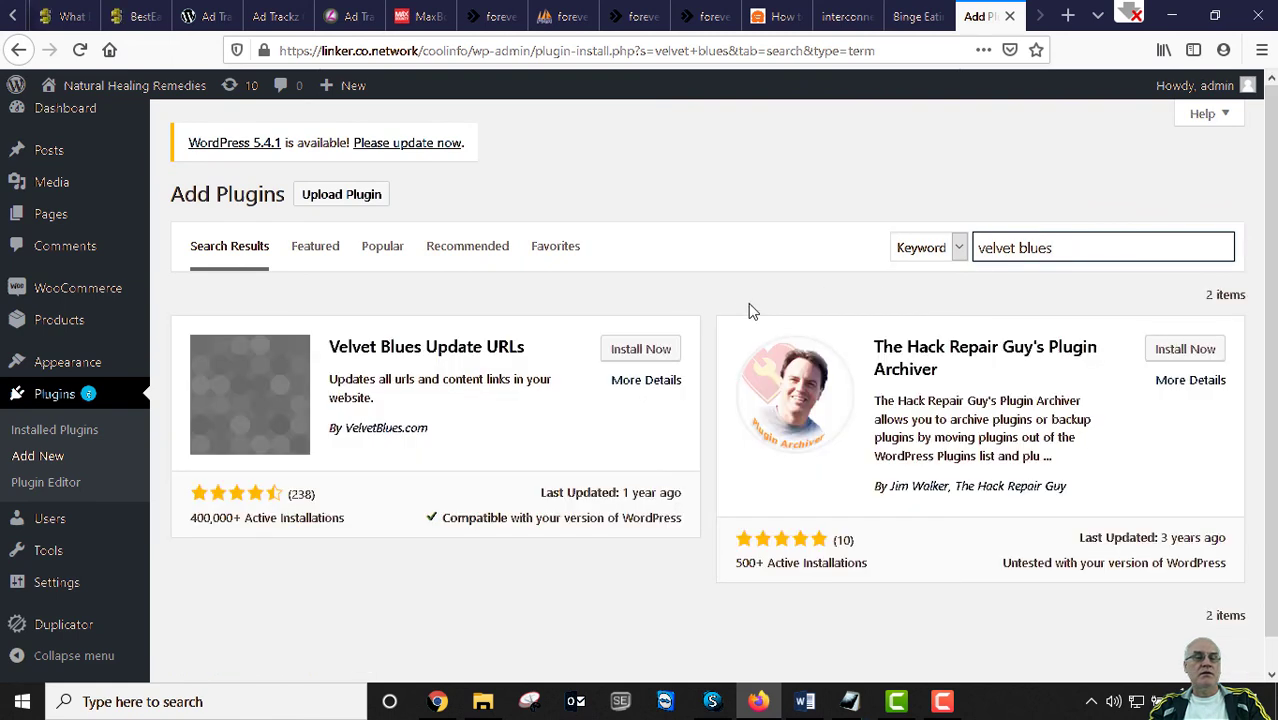
{"action": "left_click", "coordinate": [641, 349]}
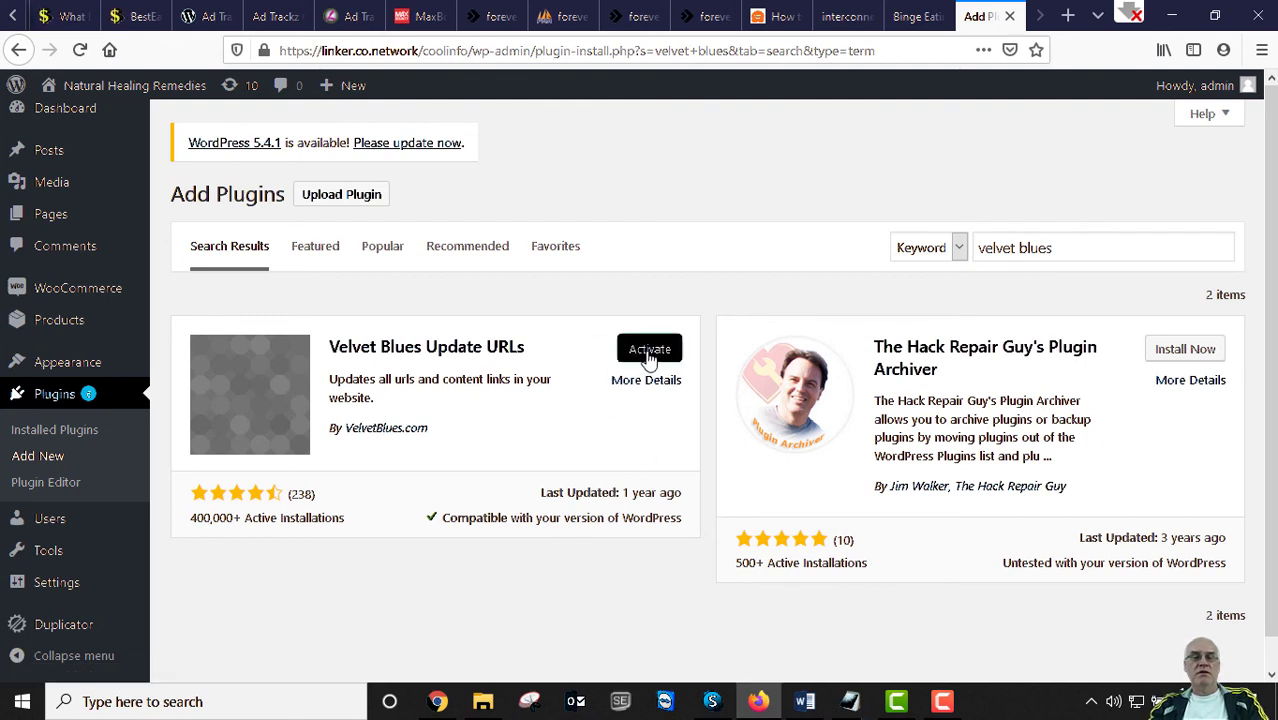
{"action": "left_click", "coordinate": [649, 352]}
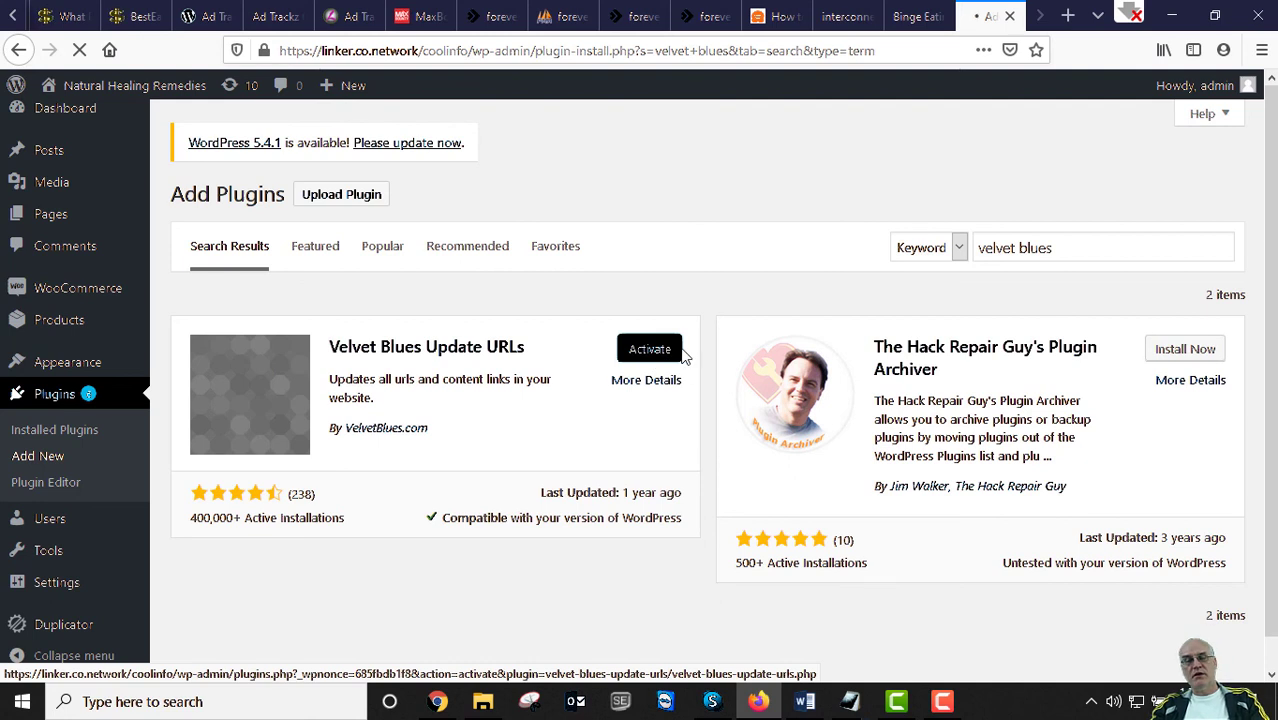
Find Velvet Blues Update URLs among the installed plugins and open its Update URLs page
{"action": "scroll", "coordinate": [434, 439], "scroll_direction": "down", "scroll_amount": 5}
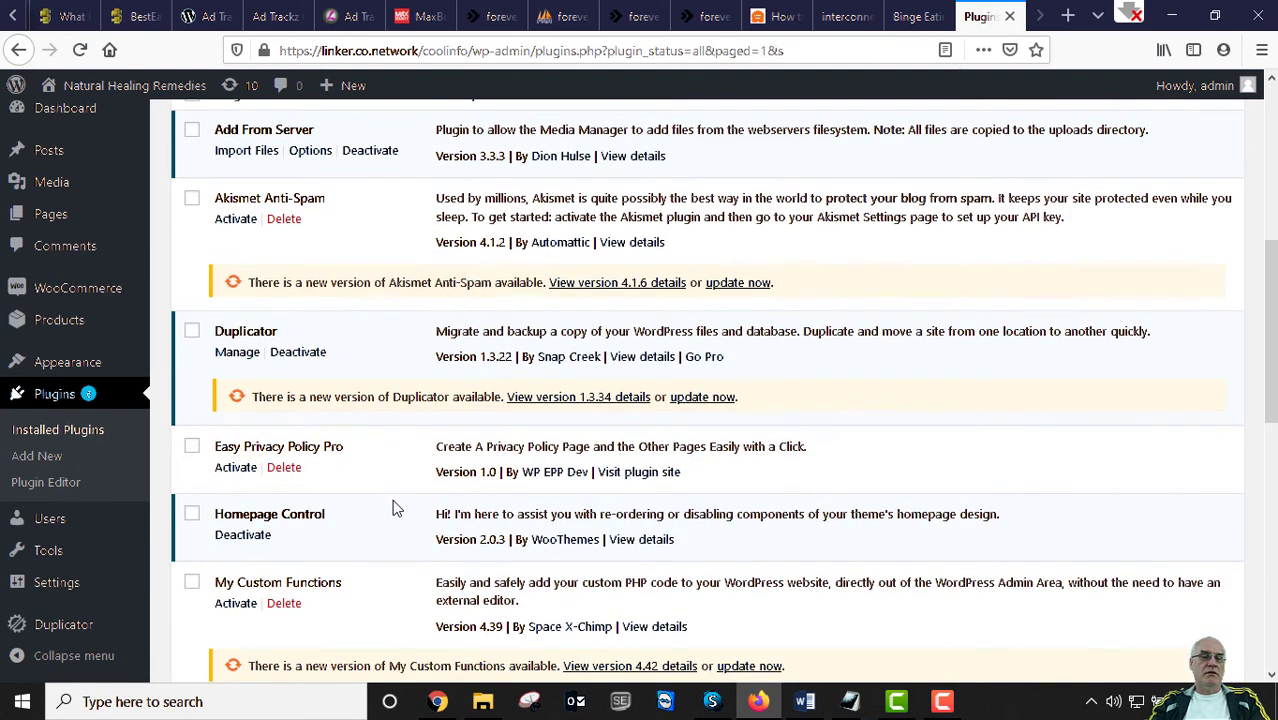
{"action": "scroll", "coordinate": [378, 507], "scroll_direction": "down", "scroll_amount": 7}
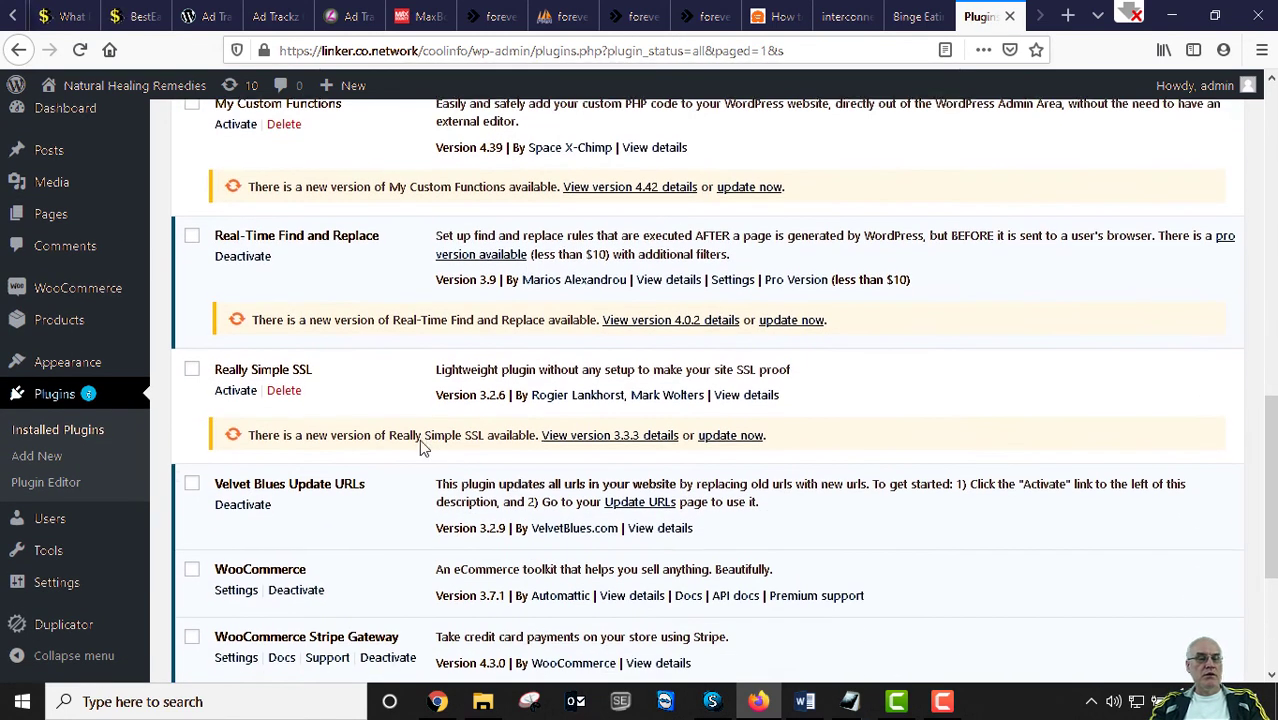
{"action": "scroll", "coordinate": [418, 474], "scroll_direction": "down", "scroll_amount": 2}
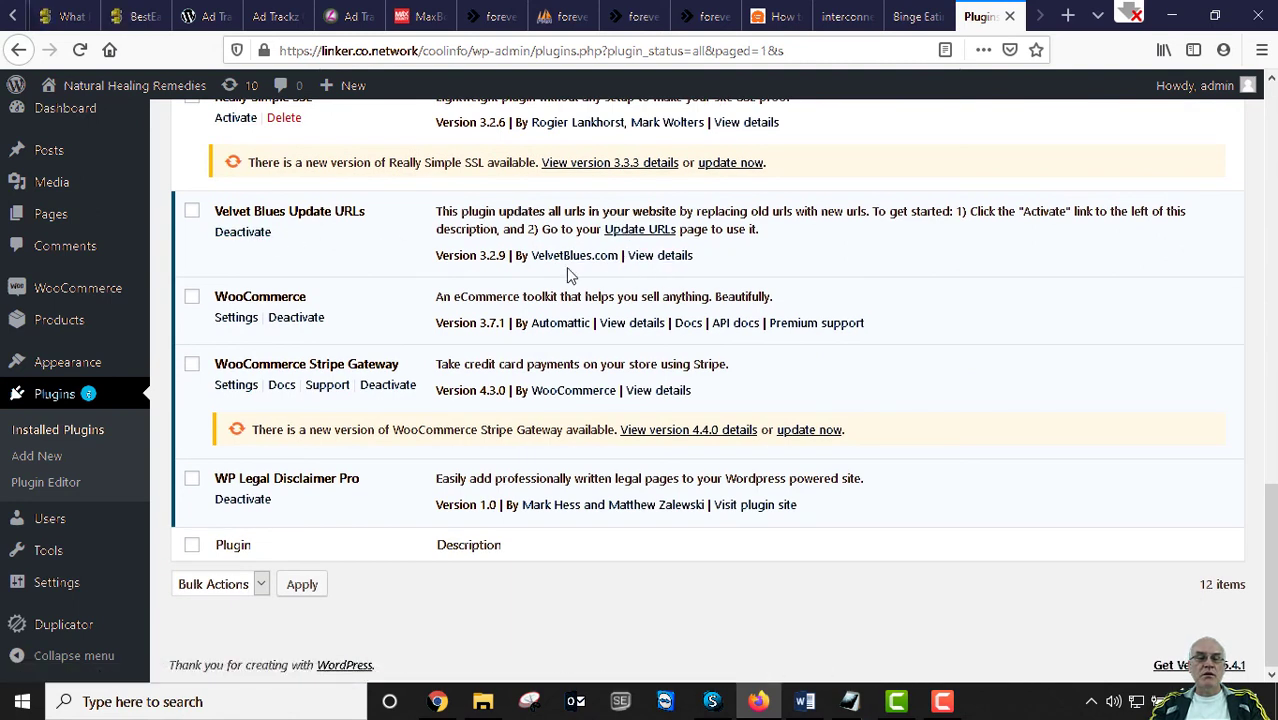
{"action": "left_click", "coordinate": [650, 230]}
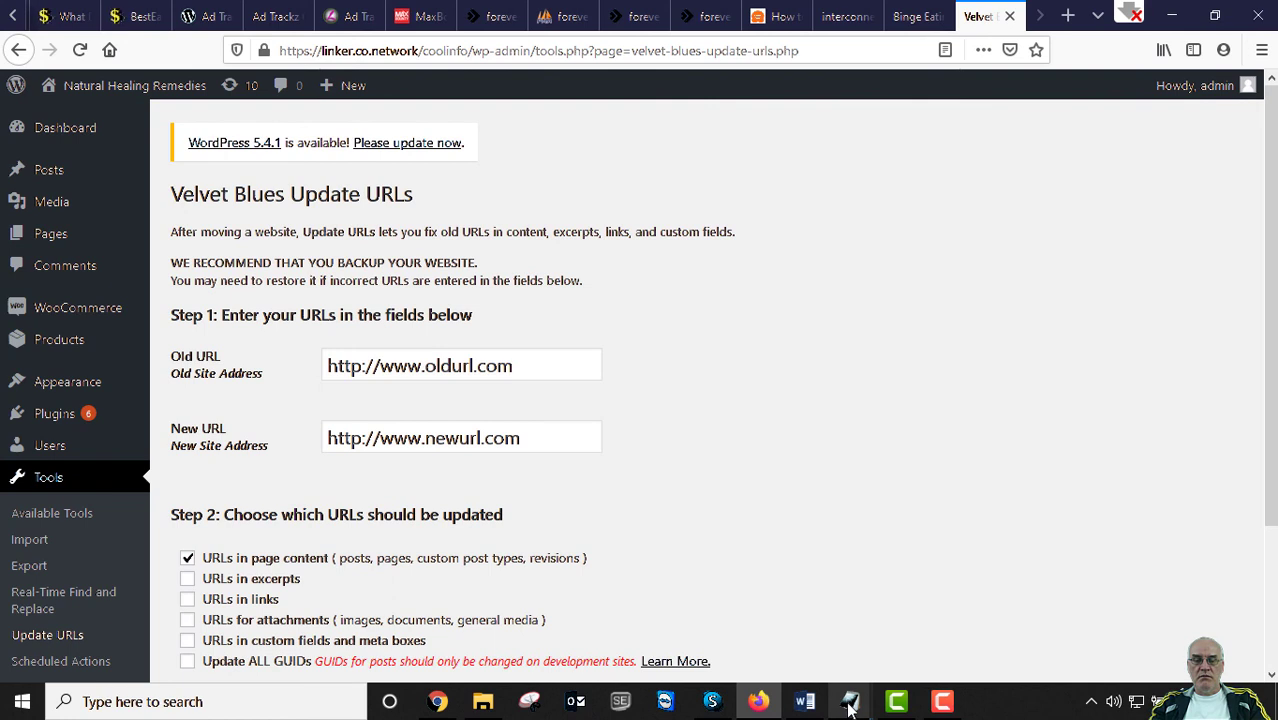
{"action": "mouse_move", "coordinate": [849, 706]}
{"action": "left_click", "coordinate": [888, 606]}
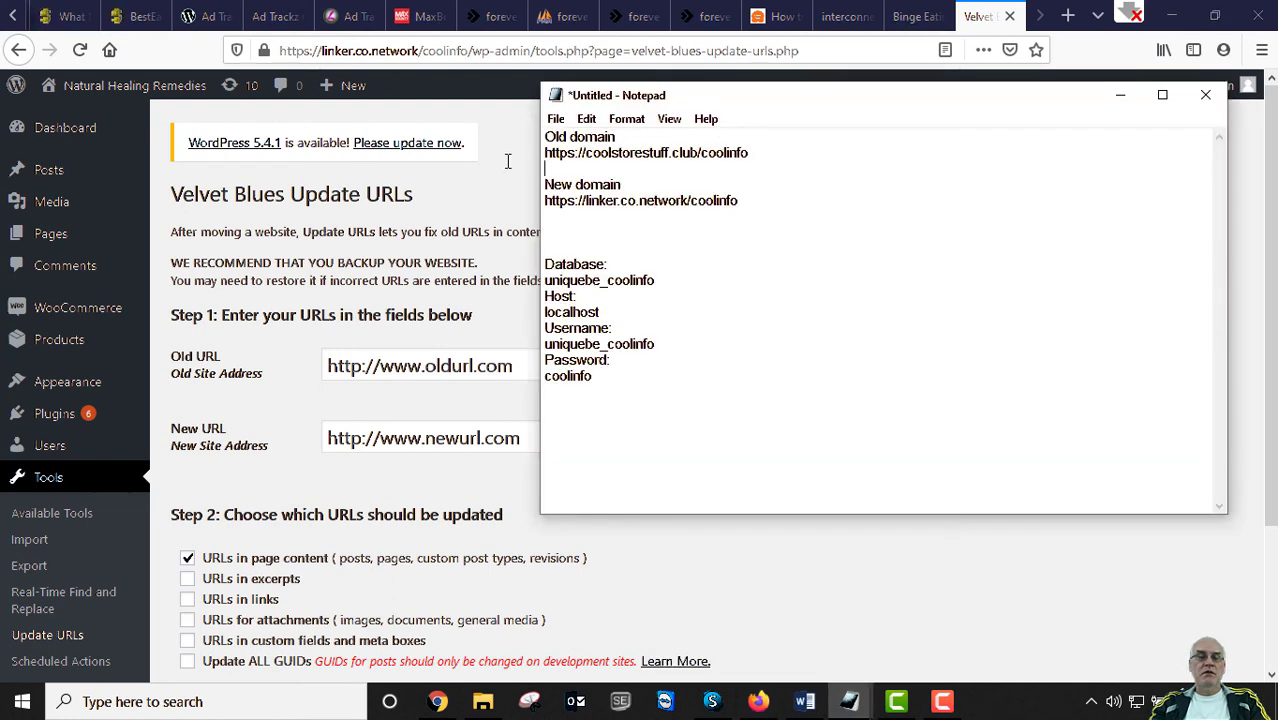
{"action": "left_click", "coordinate": [543, 152], "text": "shift"}
{"action": "right_click", "coordinate": [603, 159]}
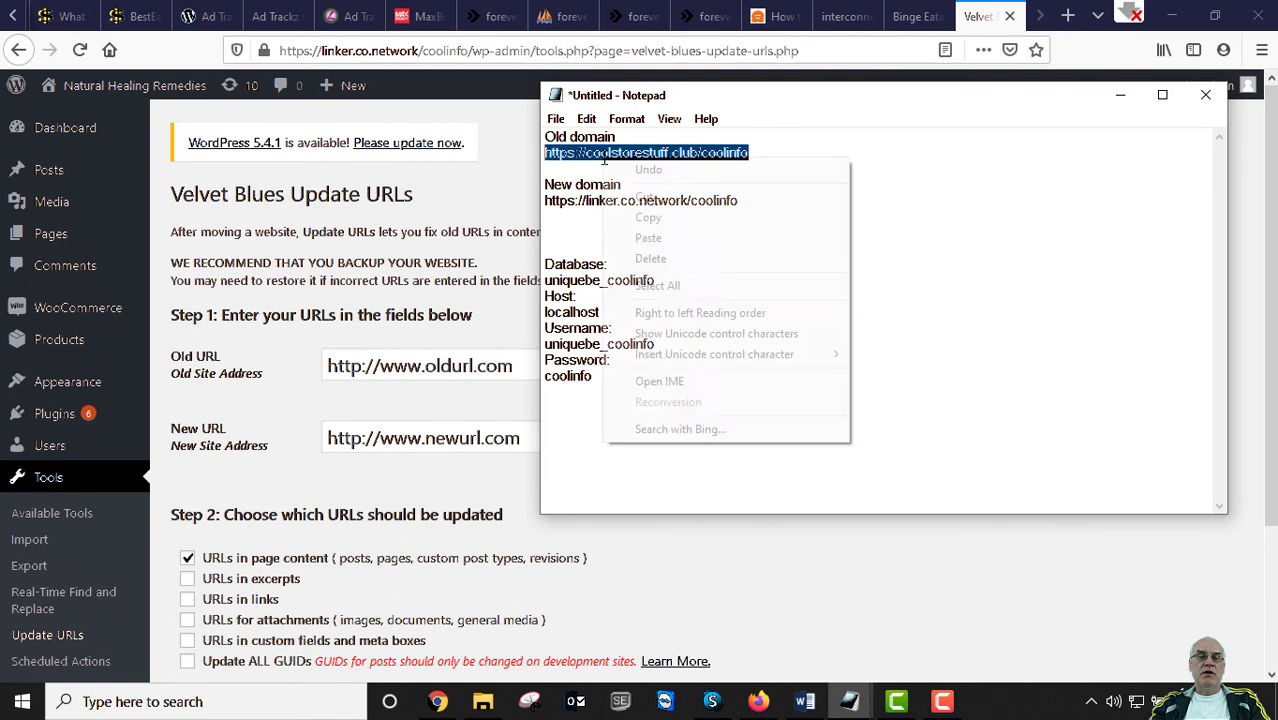
{"action": "left_click", "coordinate": [668, 218]}
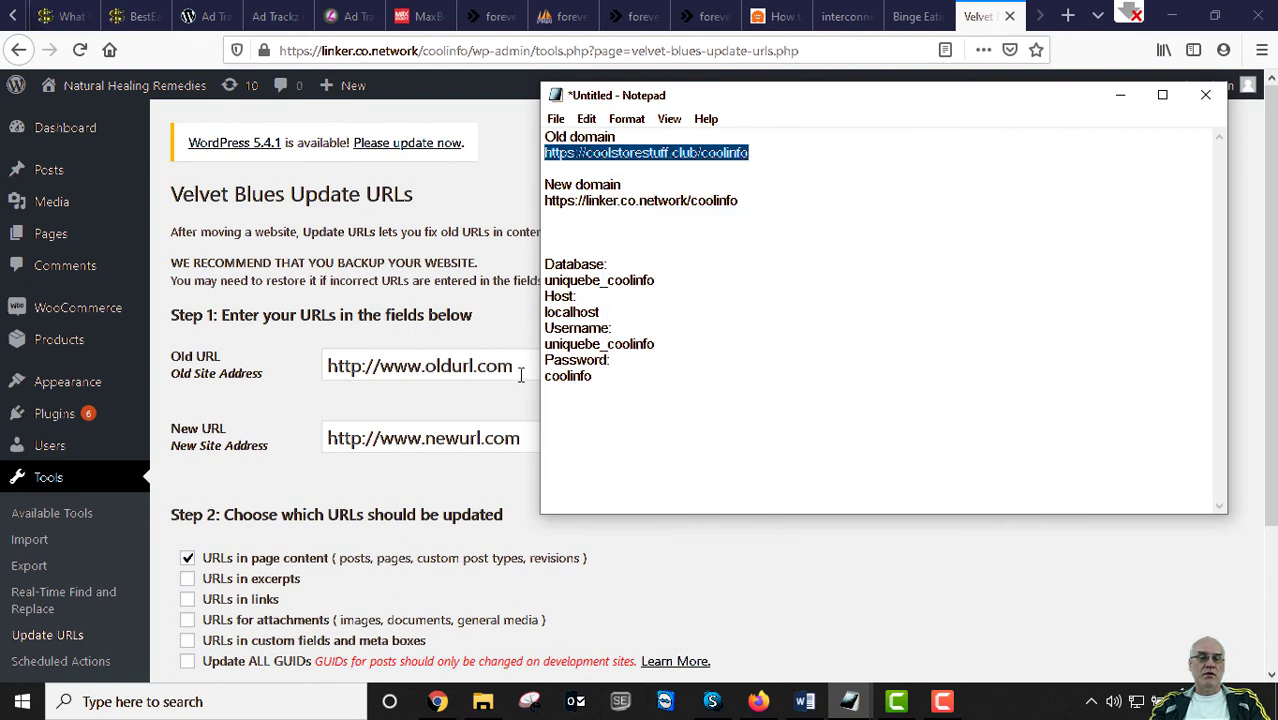
{"action": "left_click", "coordinate": [350, 368]}
{"action": "right_click", "coordinate": [348, 368]}
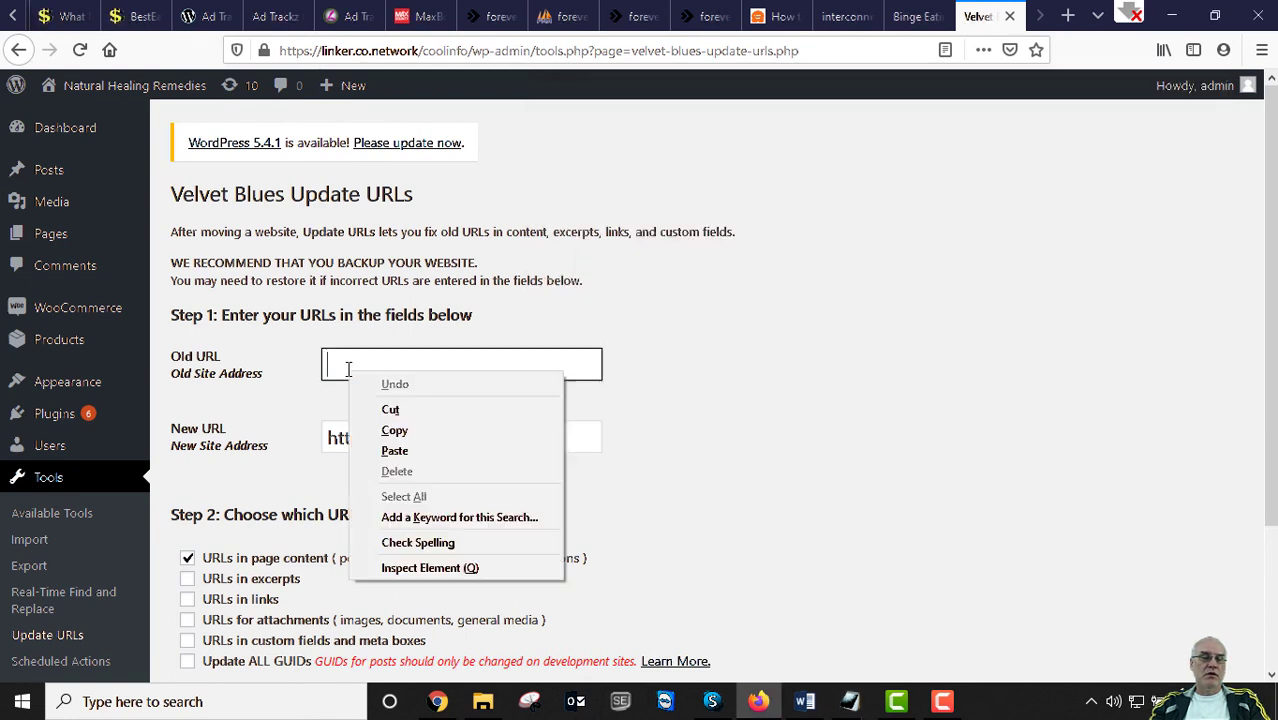
{"action": "left_click", "coordinate": [407, 451]}
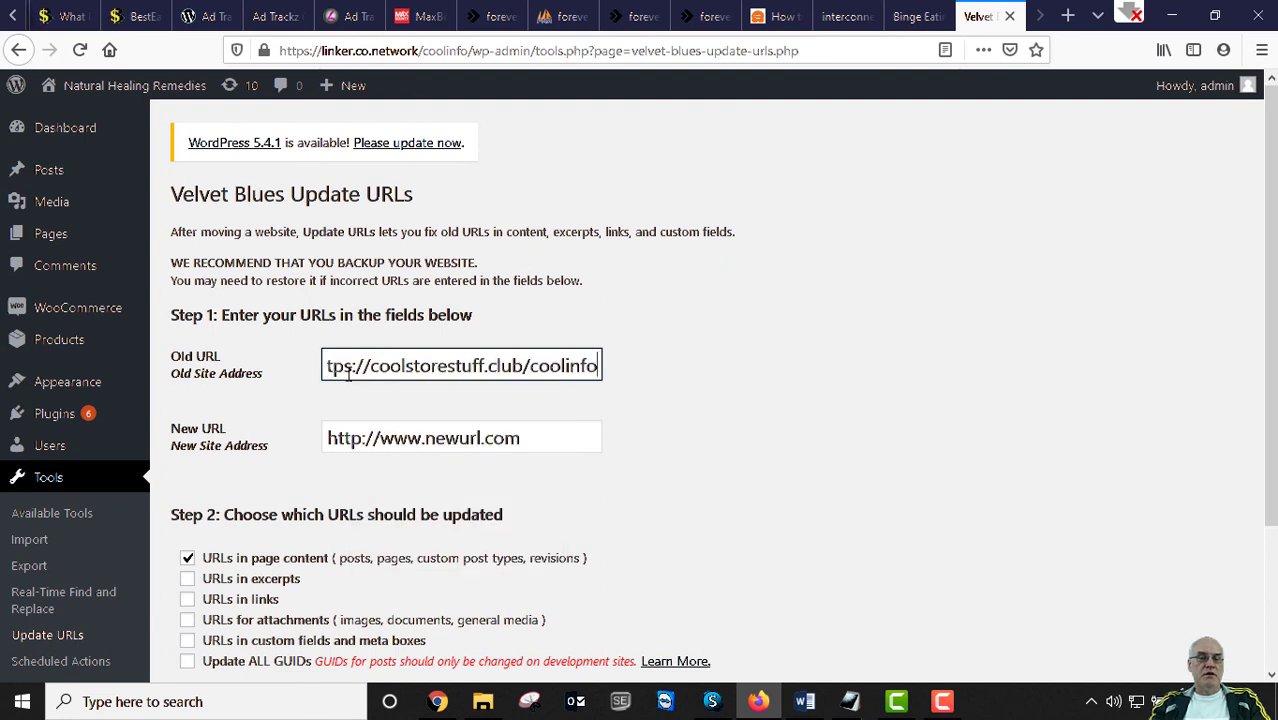
{"action": "left_click_drag", "start_coordinate": [345, 365], "coordinate": [266, 368]}
{"action": "left_click", "coordinate": [345, 366]}
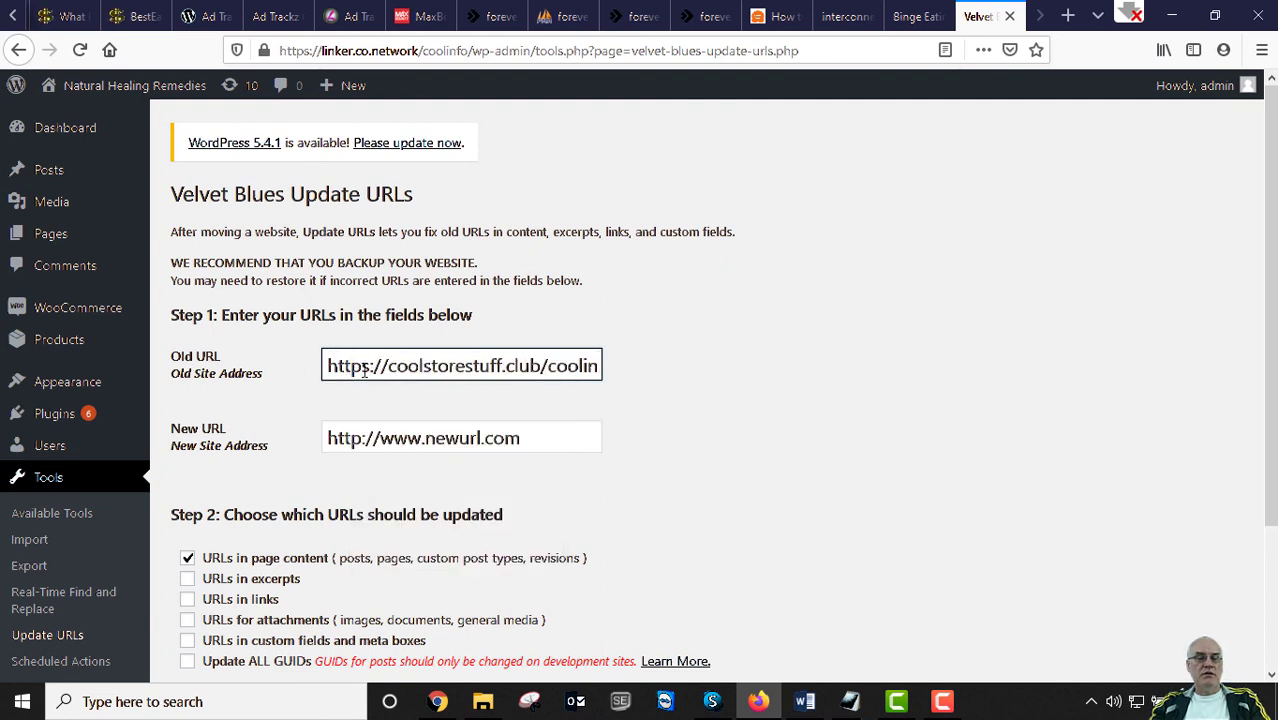
{"action": "left_click_drag", "start_coordinate": [388, 366], "coordinate": [645, 383]}
{"action": "left_click_drag", "start_coordinate": [371, 366], "coordinate": [258, 358]}
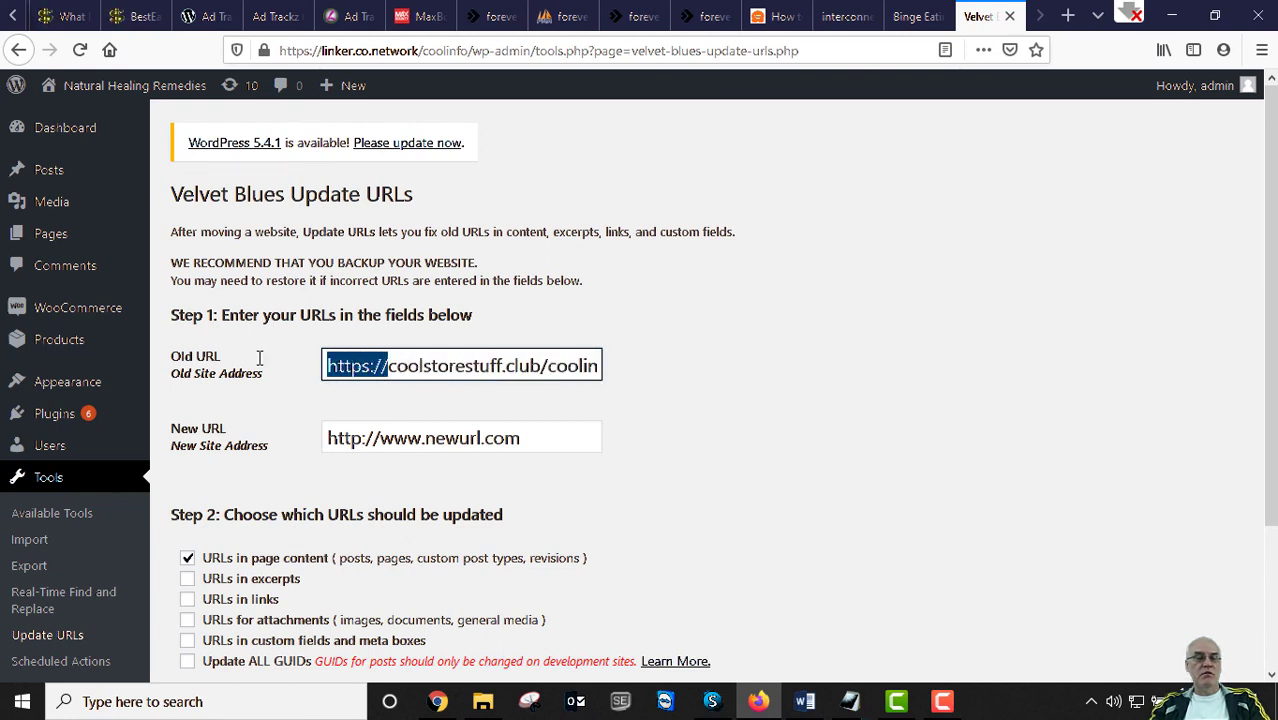
{"action": "left_click", "coordinate": [401, 367]}
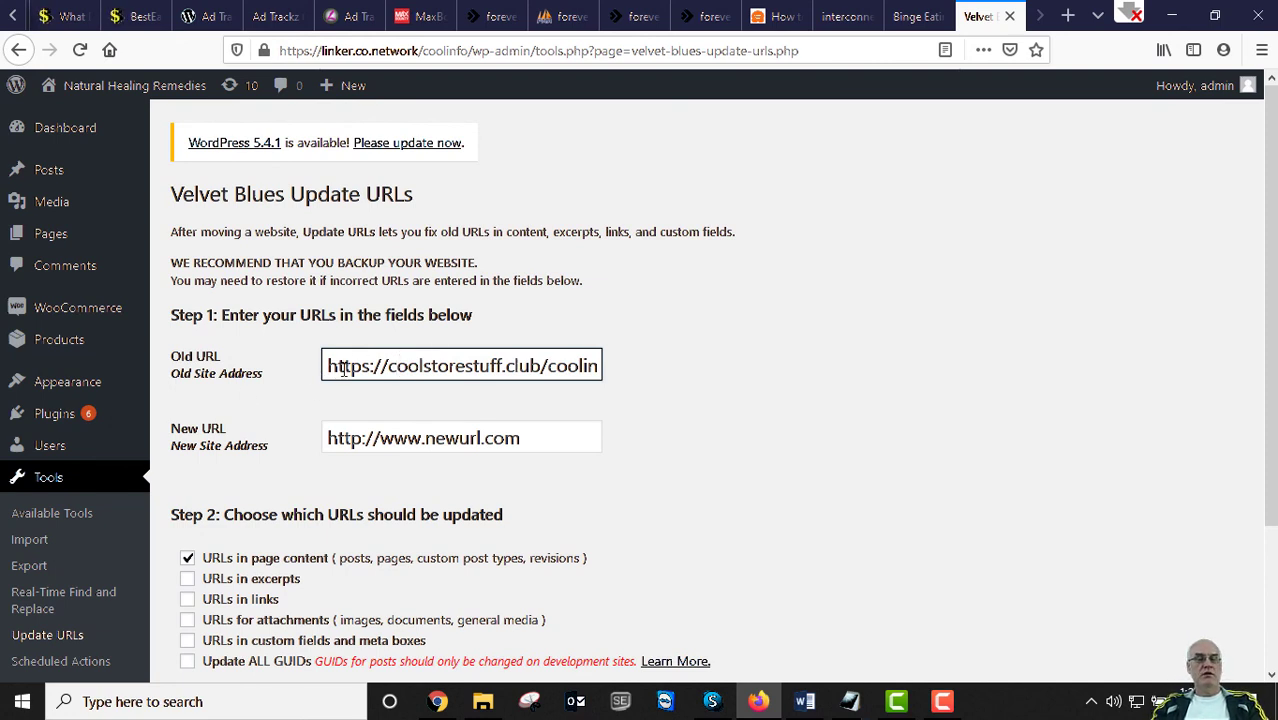
{"action": "mouse_move", "coordinate": [850, 700]}
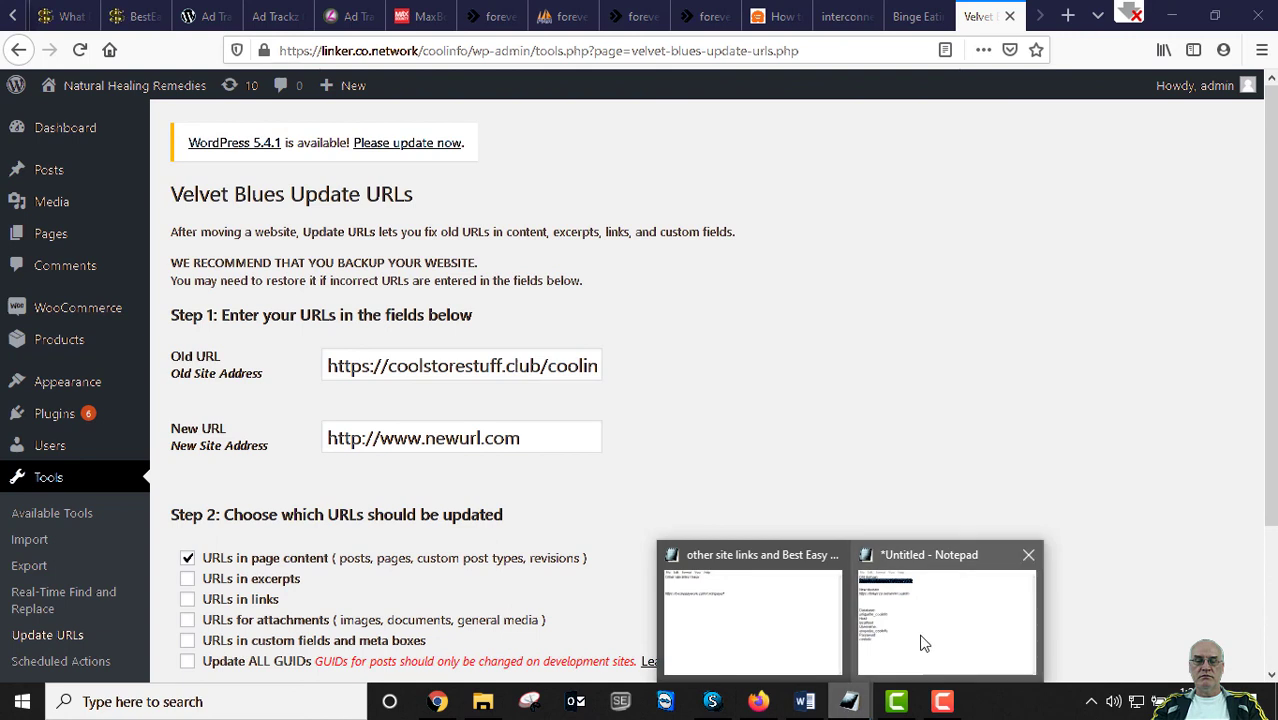
{"action": "left_click", "coordinate": [925, 640]}
{"action": "left_click_drag", "start_coordinate": [744, 202], "coordinate": [546, 205]}
{"action": "right_click", "coordinate": [546, 200]}
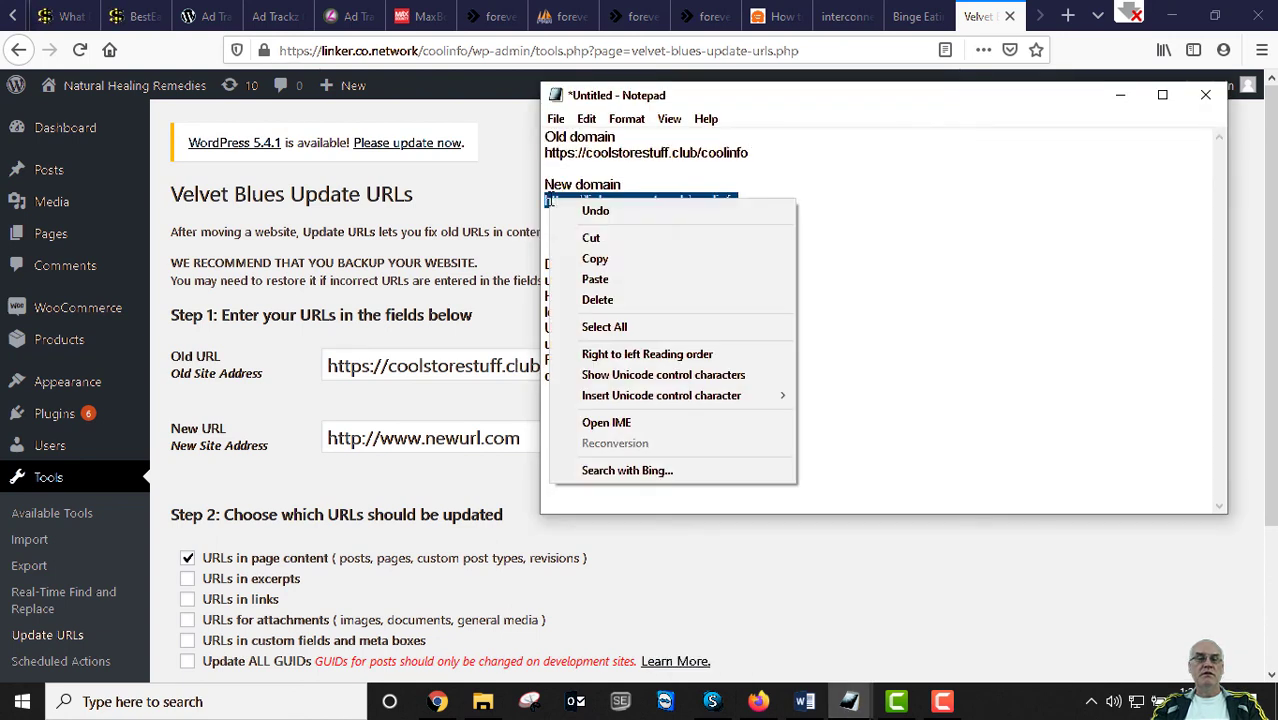
{"action": "left_click", "coordinate": [608, 258]}
{"action": "left_click", "coordinate": [526, 447]}
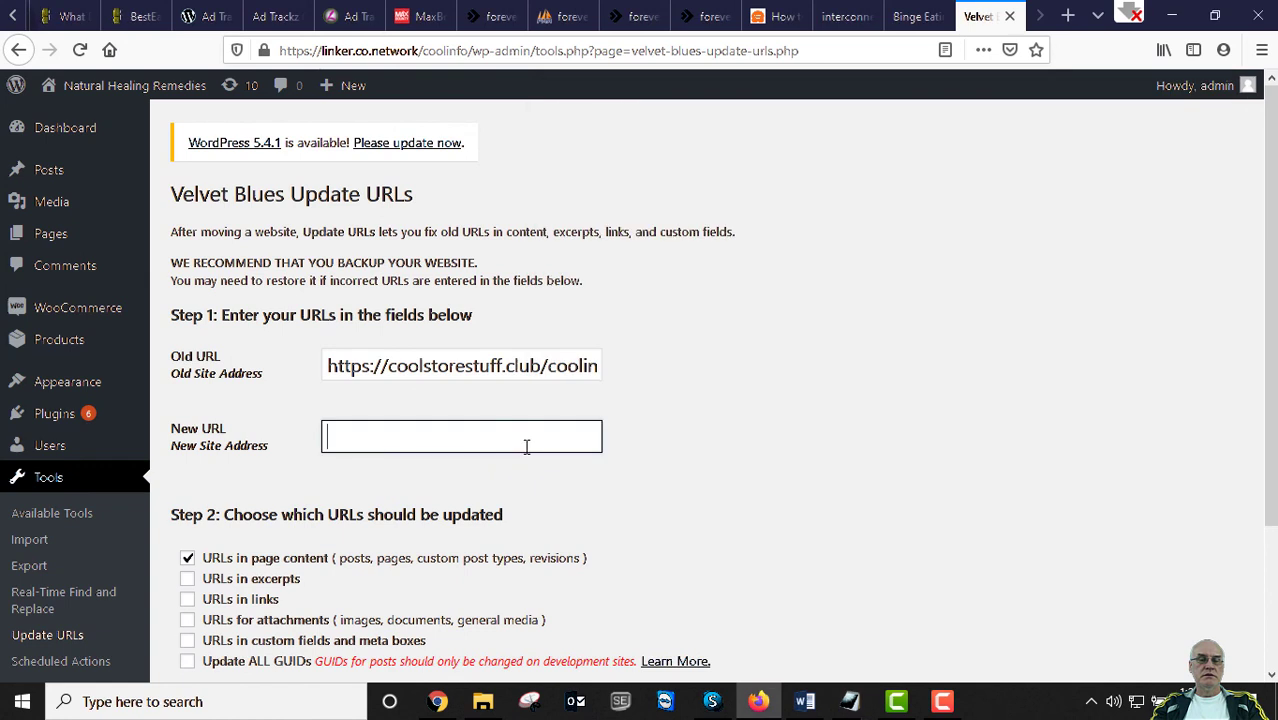
{"action": "right_click", "coordinate": [380, 436]}
{"action": "left_click", "coordinate": [388, 512]}
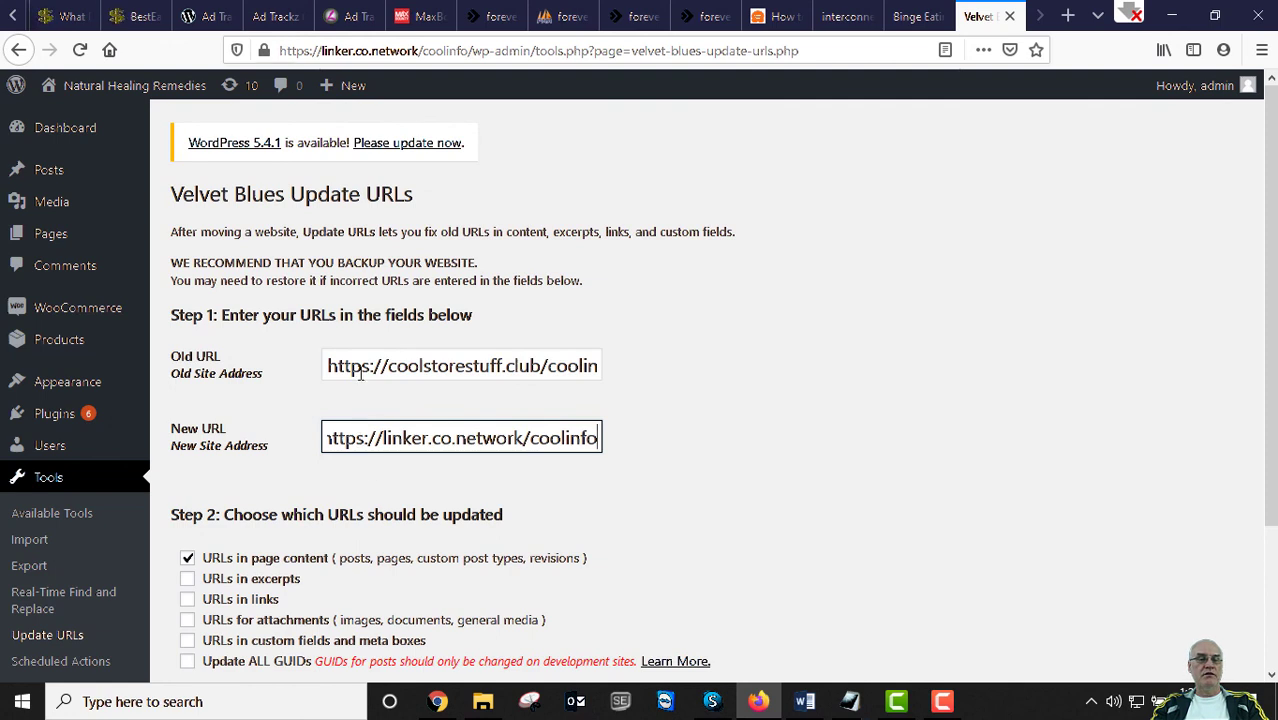
{"action": "double_click", "coordinate": [352, 438]}
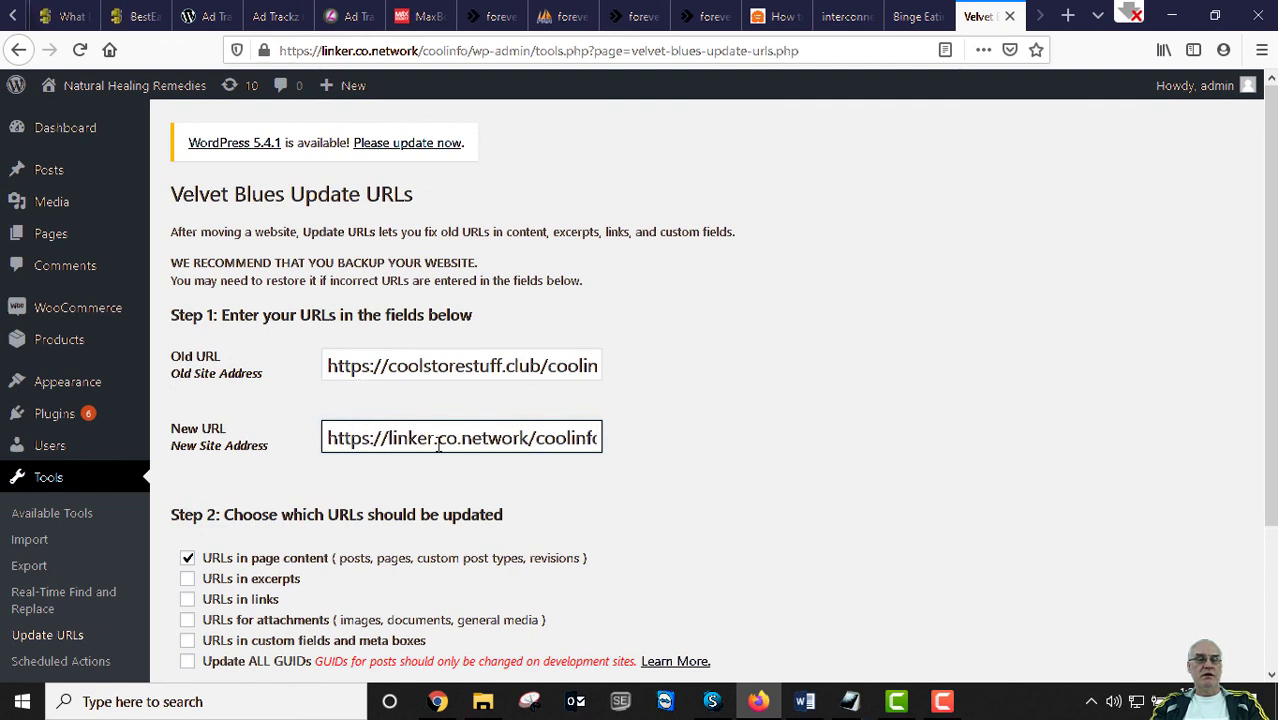
{"action": "left_click_drag", "start_coordinate": [437, 438], "coordinate": [544, 438]}
{"action": "left_click_drag", "start_coordinate": [626, 435], "coordinate": [692, 438]}
{"action": "left_click", "coordinate": [692, 438]}
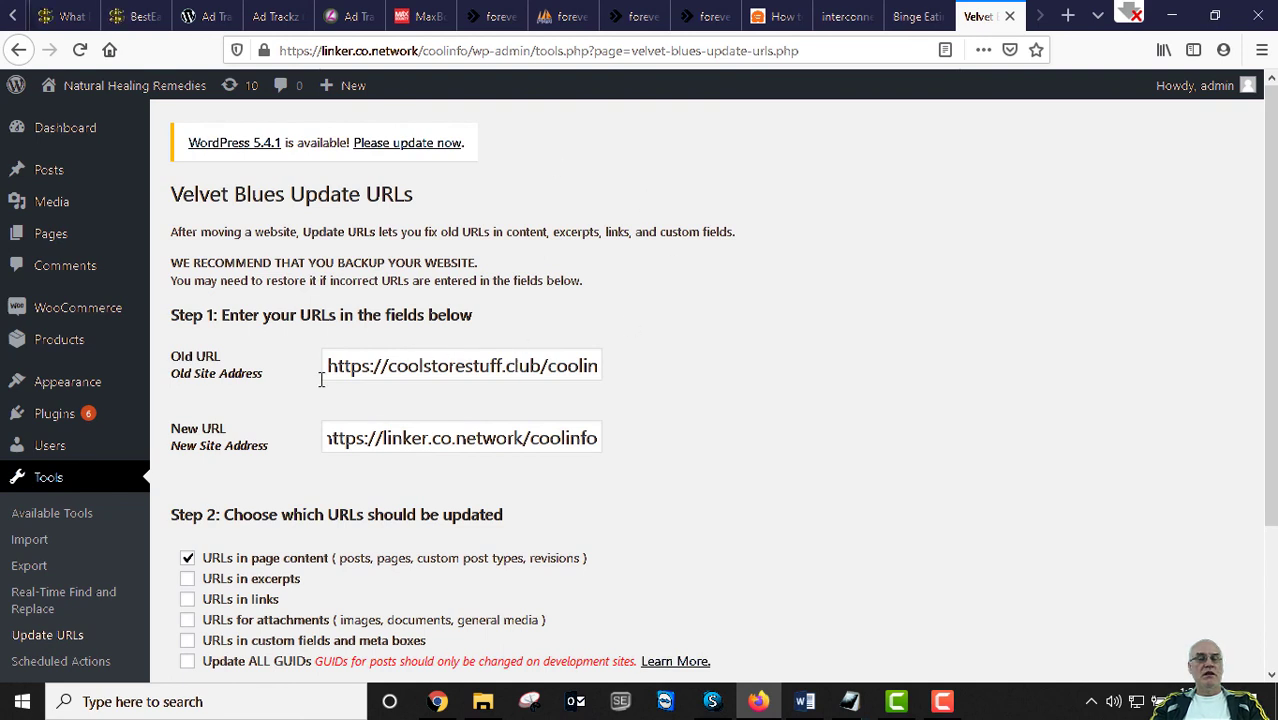
Include excerpts, links, attachments, custom fields and meta boxes, and all GUIDs alongside page content, and run the URL update
{"action": "scroll", "coordinate": [680, 434], "scroll_direction": "down", "scroll_amount": 1}
{"action": "scroll", "coordinate": [686, 437], "scroll_direction": "down", "scroll_amount": 1}
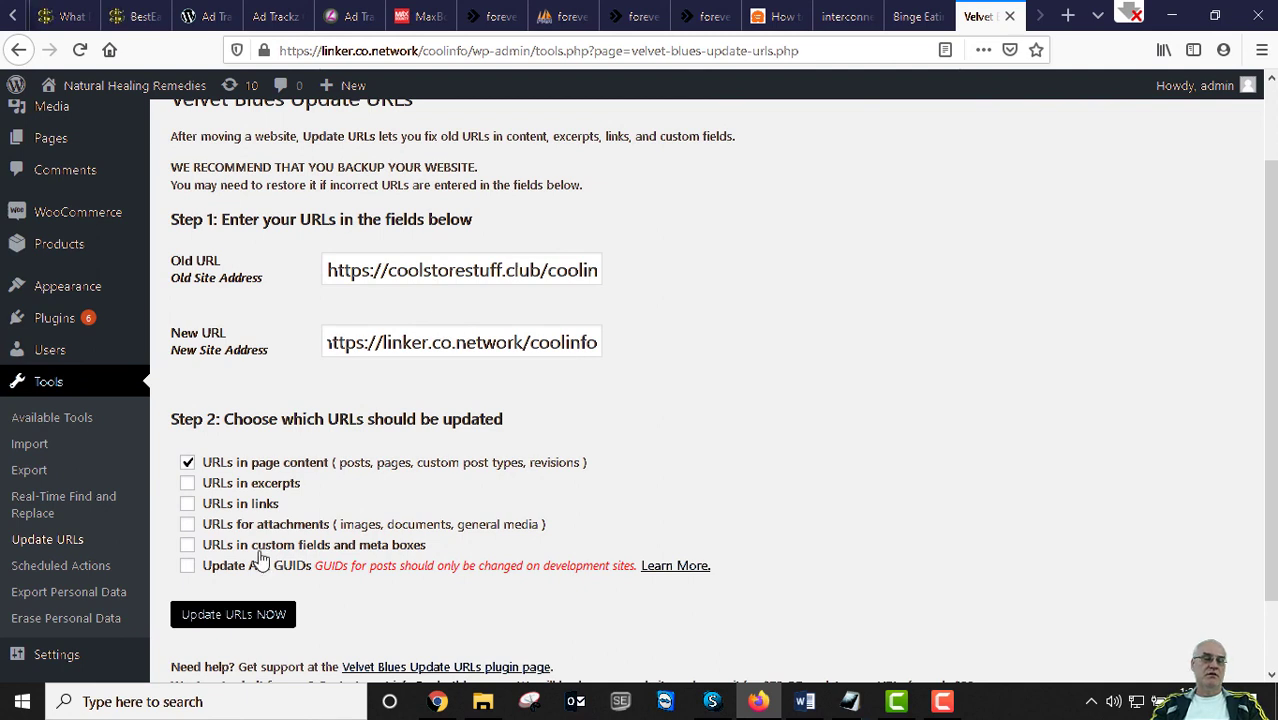
{"action": "left_click", "coordinate": [187, 484]}
{"action": "left_click", "coordinate": [187, 504]}
{"action": "left_click", "coordinate": [187, 525]}
{"action": "left_click", "coordinate": [187, 545]}
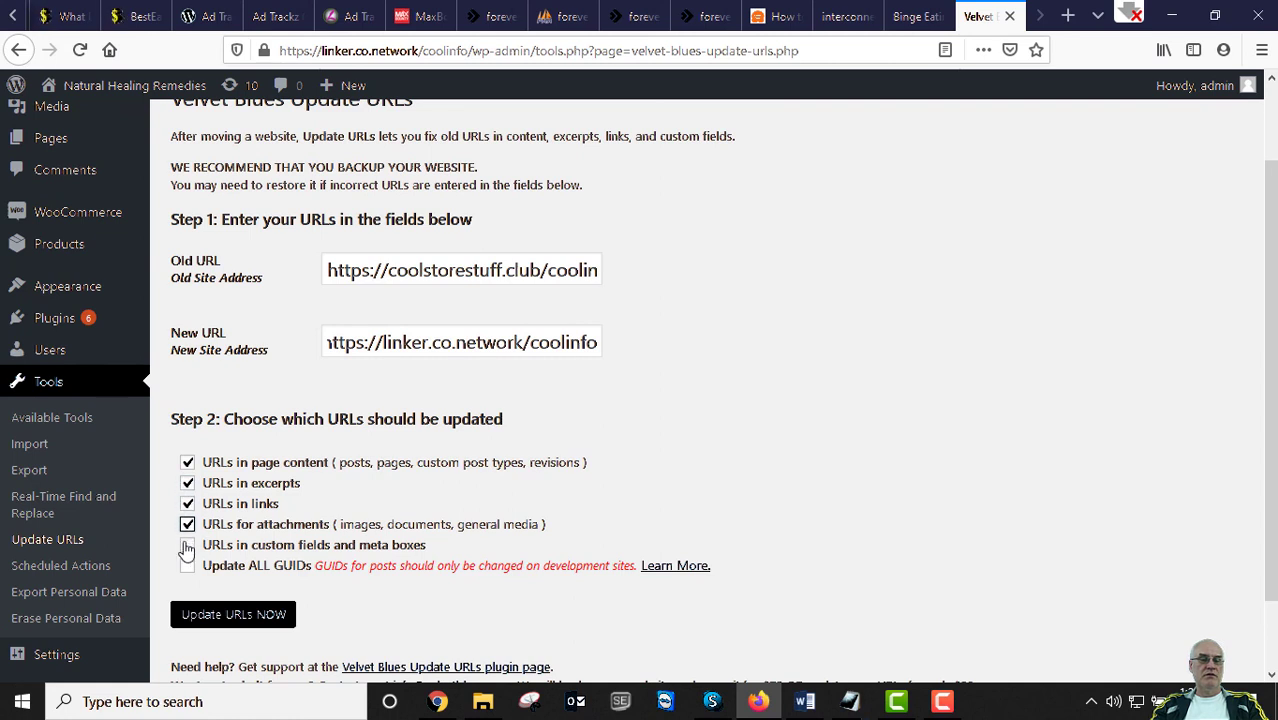
{"action": "left_click", "coordinate": [188, 566]}
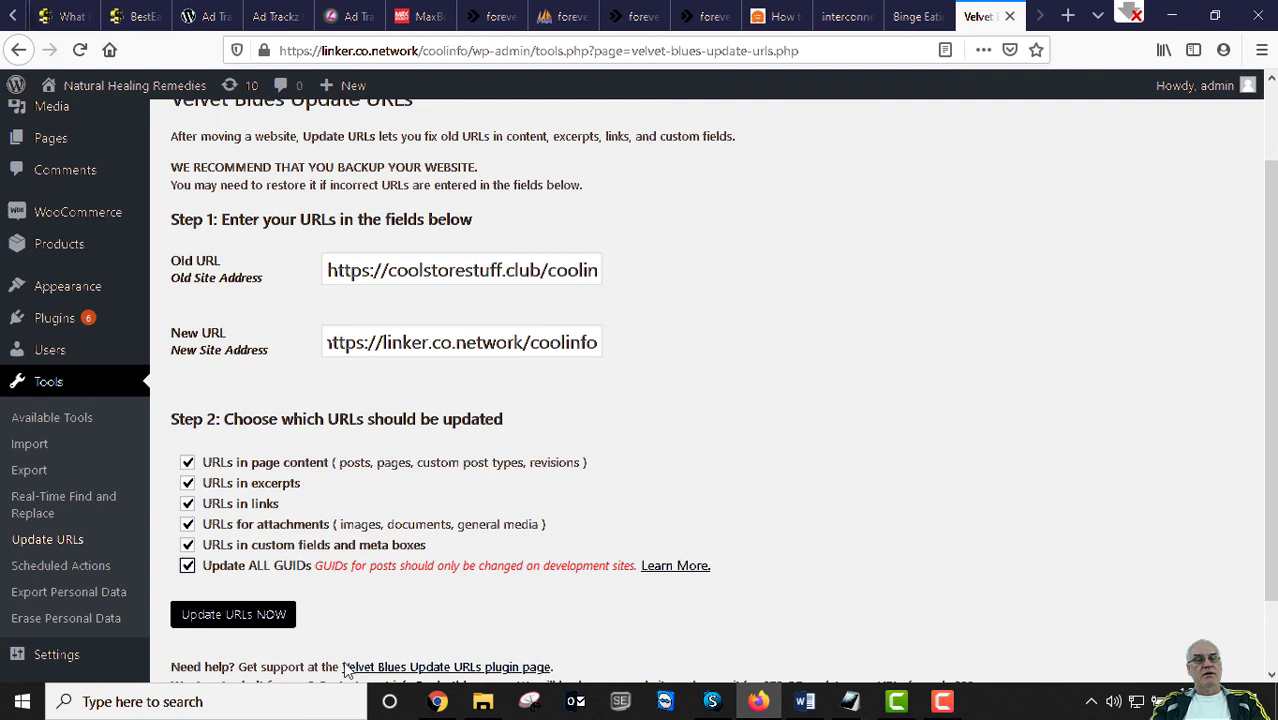
{"action": "left_click", "coordinate": [236, 622]}
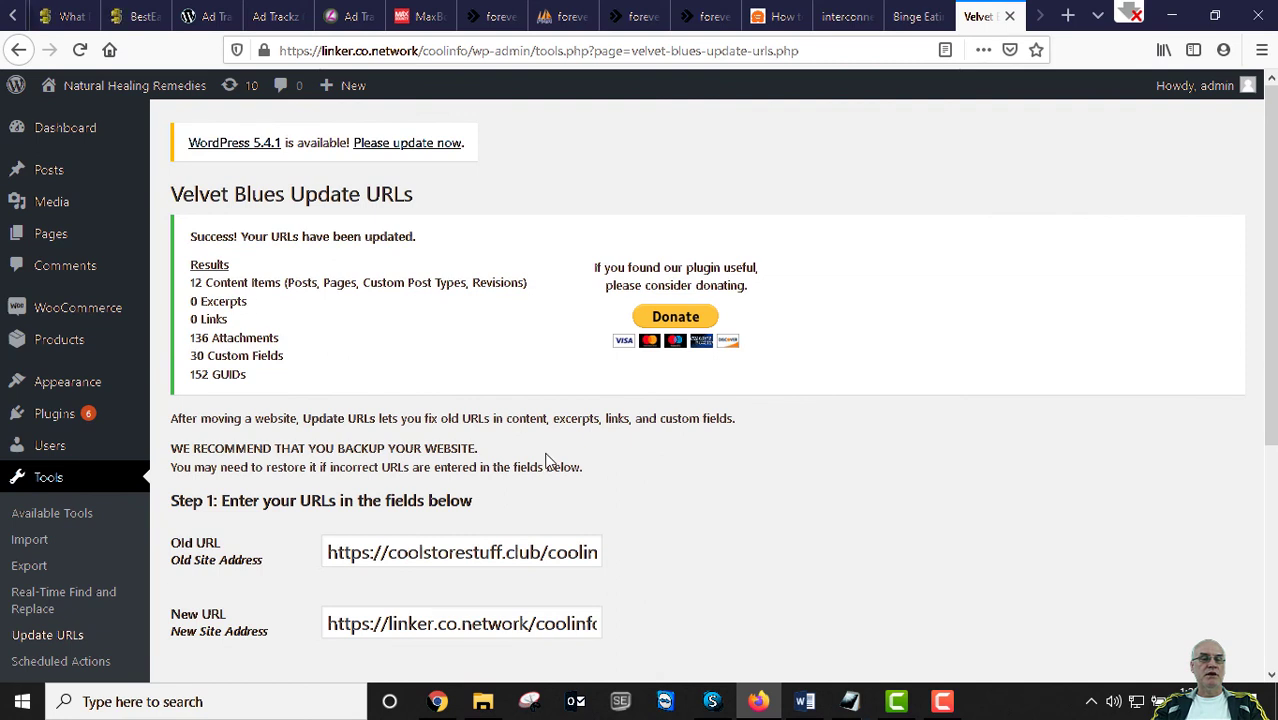
{"action": "scroll", "coordinate": [510, 451], "scroll_direction": "down", "scroll_amount": 2}
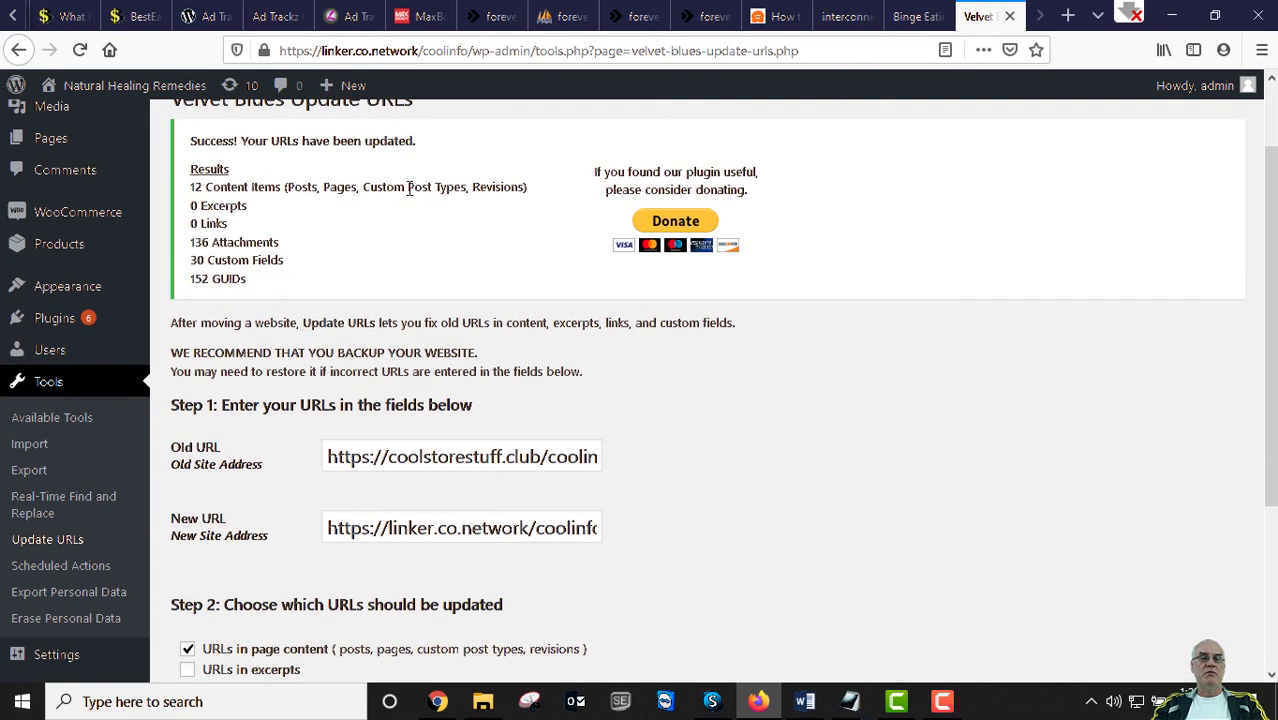
{"action": "scroll", "coordinate": [426, 465], "scroll_direction": "down", "scroll_amount": 2}
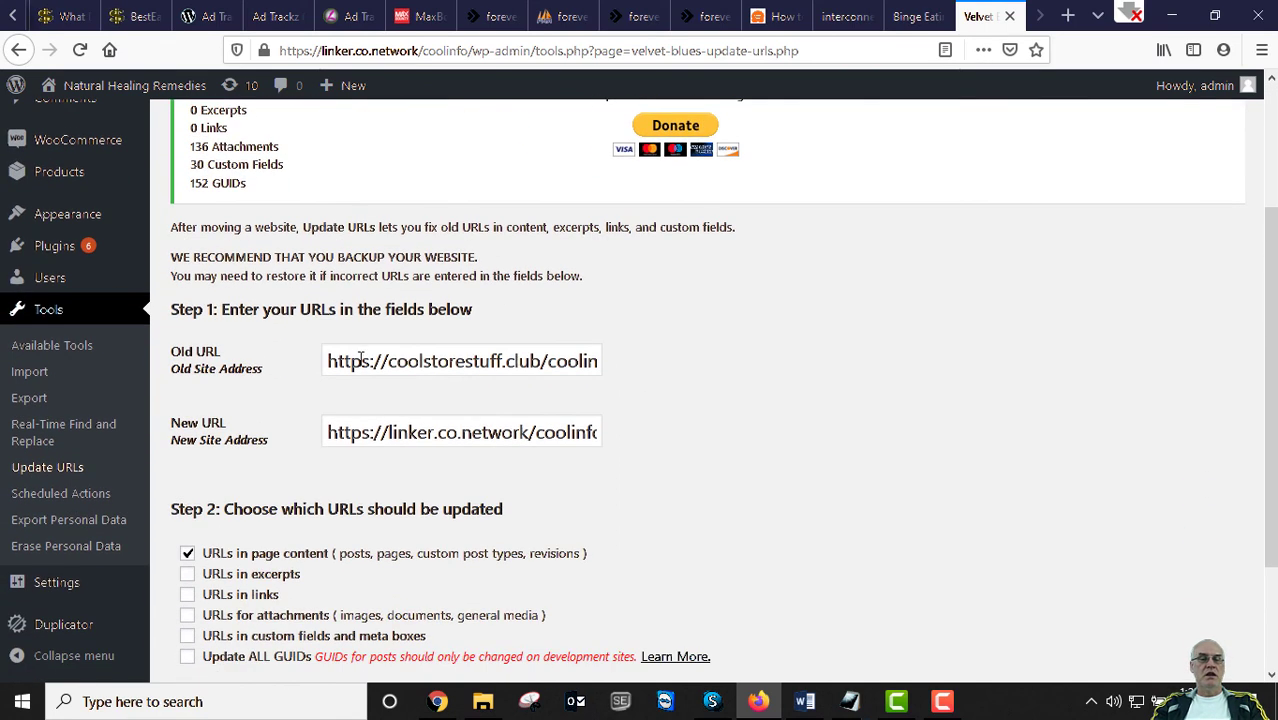
{"action": "left_click", "coordinate": [360, 364]}
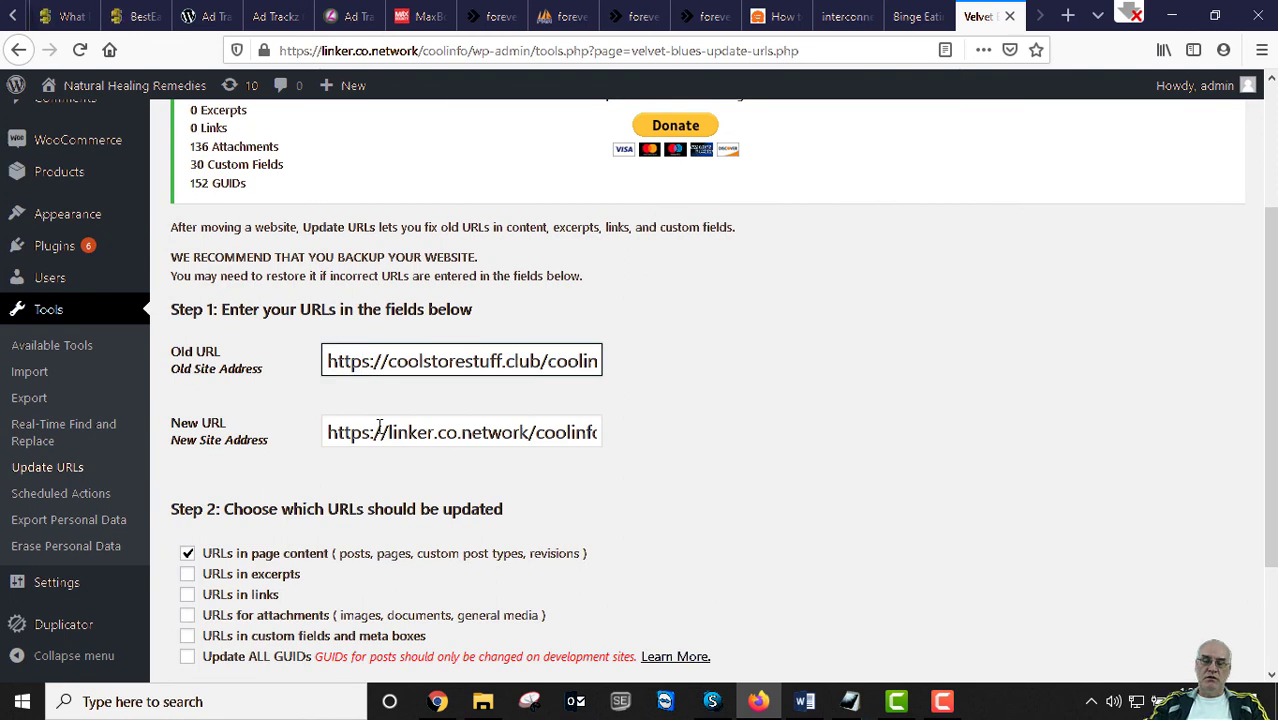
{"action": "key", "text": "BackSpace"}
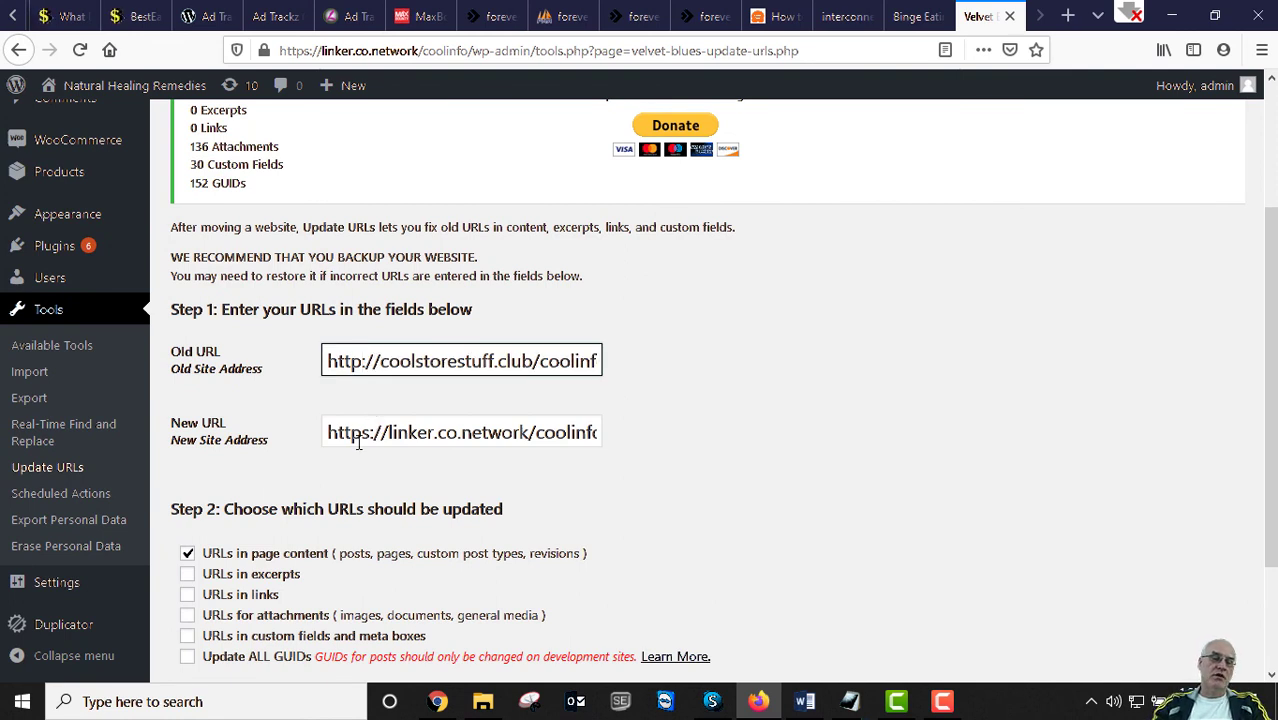
{"action": "left_click", "coordinate": [360, 432]}
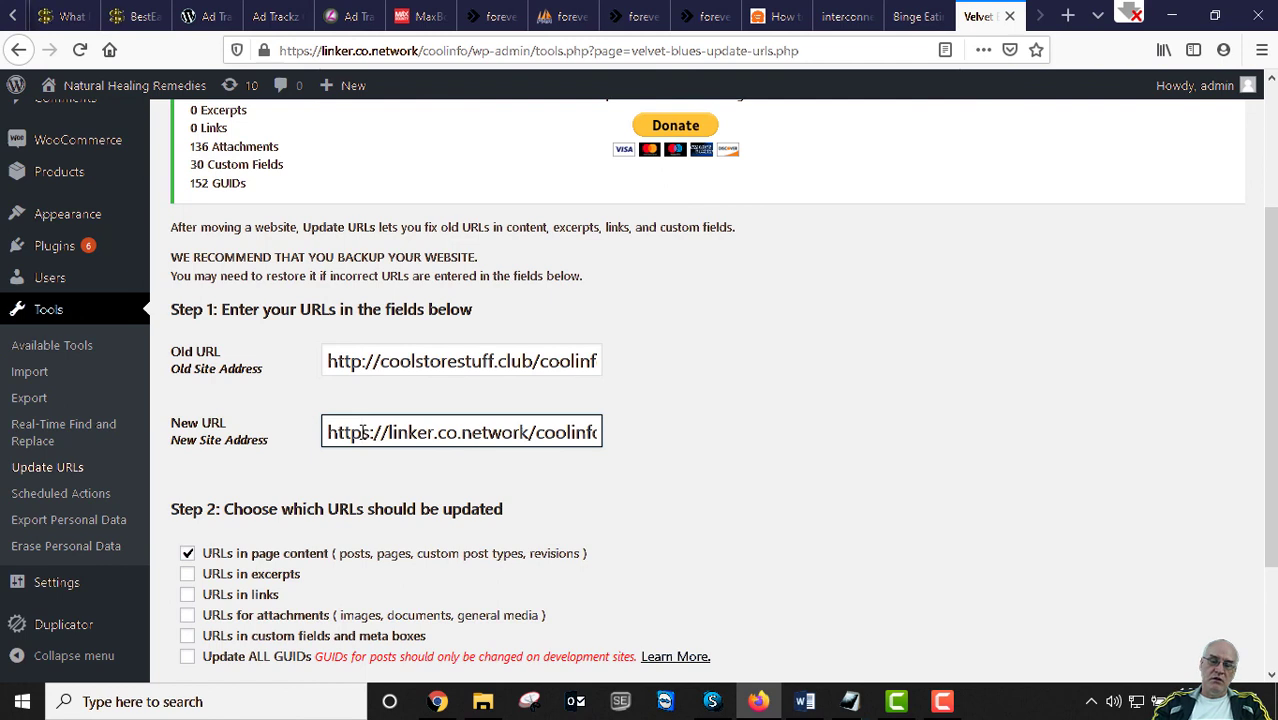
{"action": "key", "text": "BackSpace"}
{"action": "scroll", "coordinate": [536, 448], "scroll_direction": "down", "scroll_amount": 2}
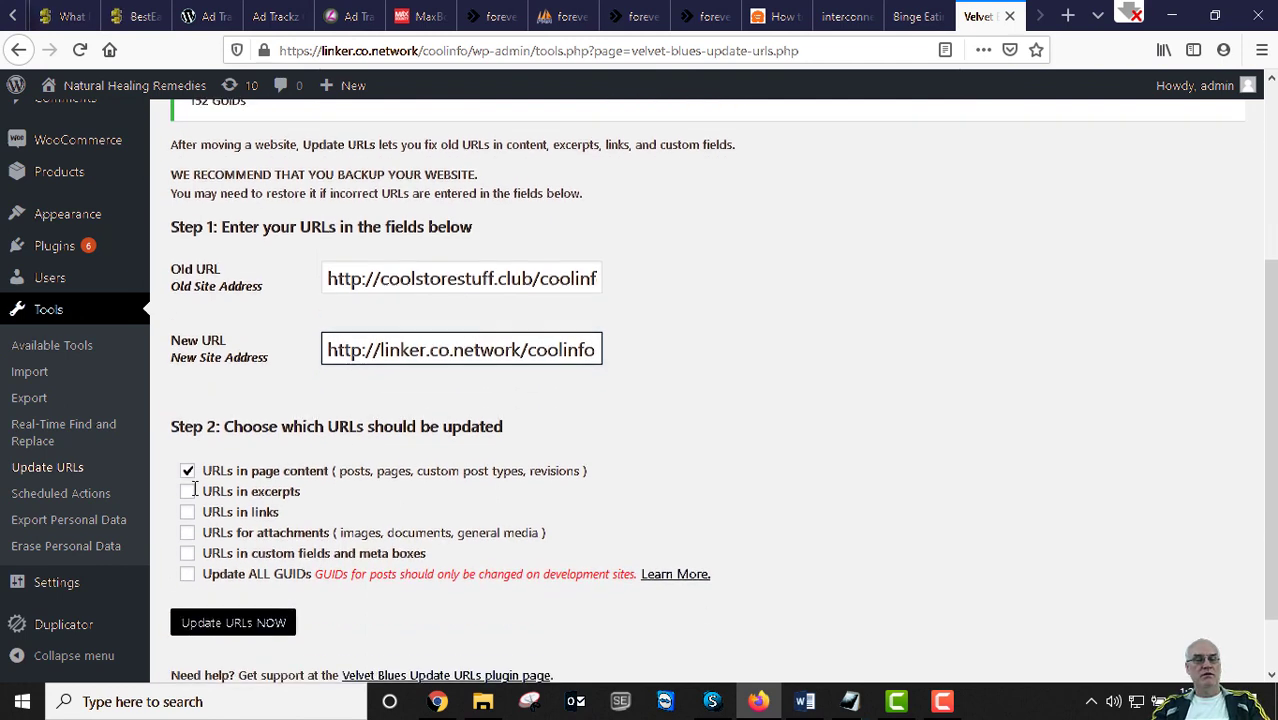
Include excerpts, links, attachments, custom fields and meta boxes, and all GUIDs, and run the update for the http addresses
{"action": "left_click", "coordinate": [187, 478]}
{"action": "left_click", "coordinate": [187, 500]}
{"action": "left_click", "coordinate": [187, 520]}
{"action": "left_click", "coordinate": [187, 541]}
{"action": "left_click", "coordinate": [189, 563]}
{"action": "left_click", "coordinate": [232, 612]}
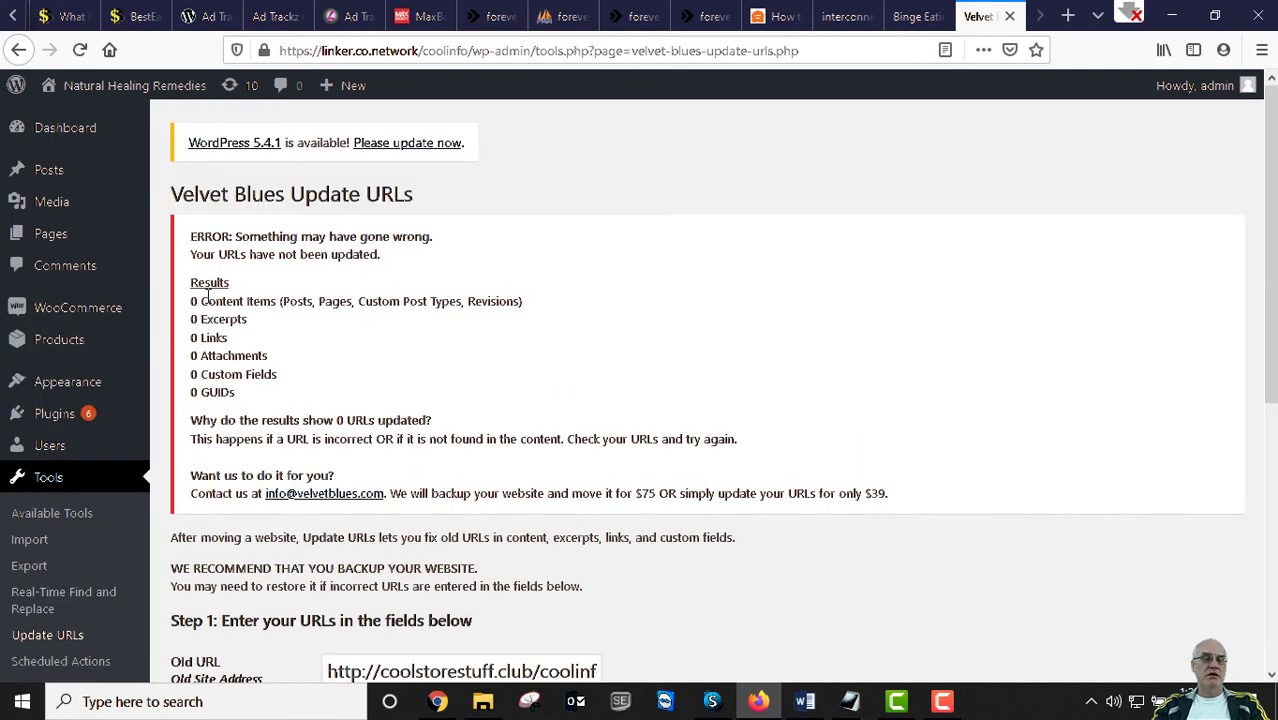
{"action": "scroll", "coordinate": [199, 412], "scroll_direction": "down", "scroll_amount": 3}
{"action": "left_click", "coordinate": [361, 384]}
{"action": "type", "text": "s"}
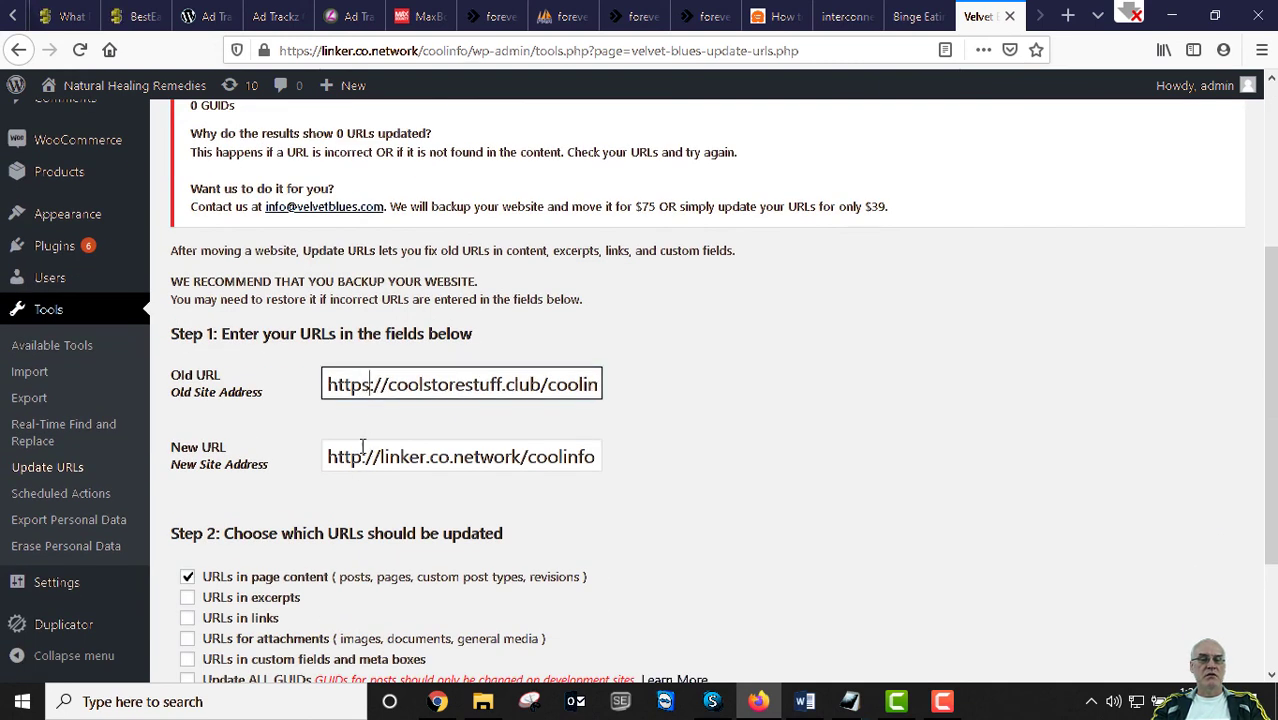
{"action": "left_click", "coordinate": [361, 456]}
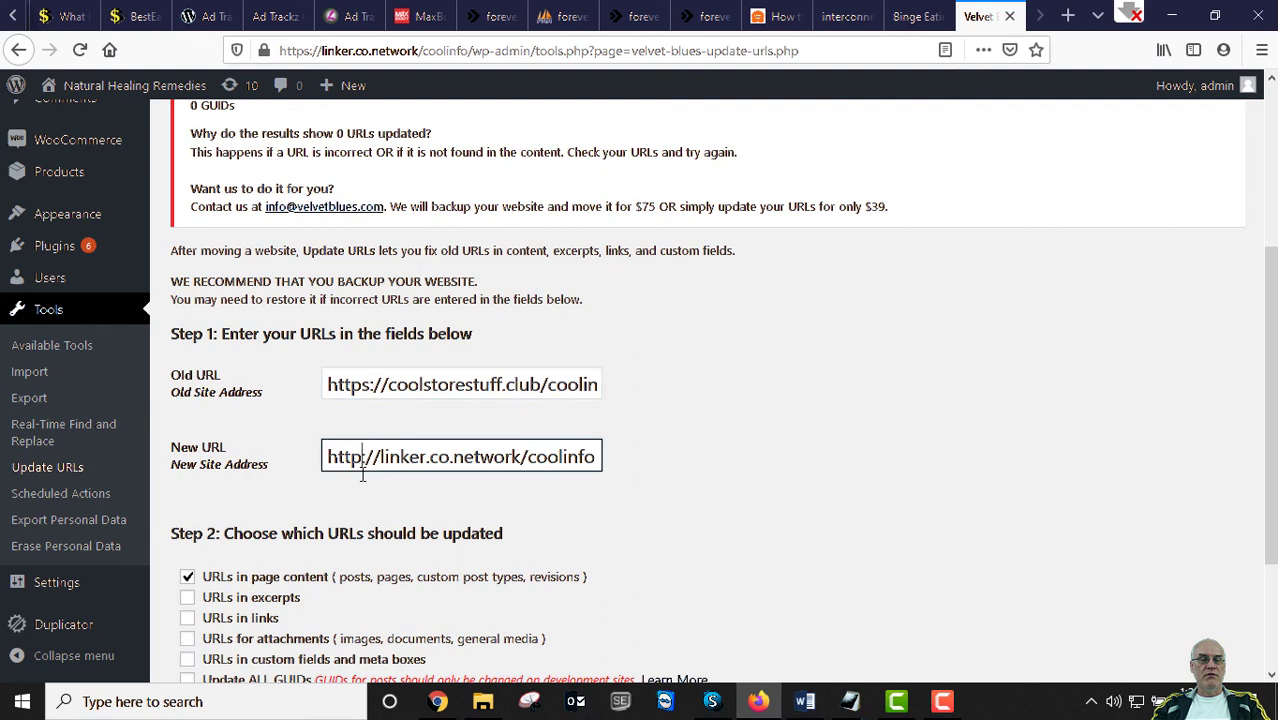
{"action": "type", "text": "s"}
{"action": "left_click", "coordinate": [386, 385]}
{"action": "type", "text": "www."}
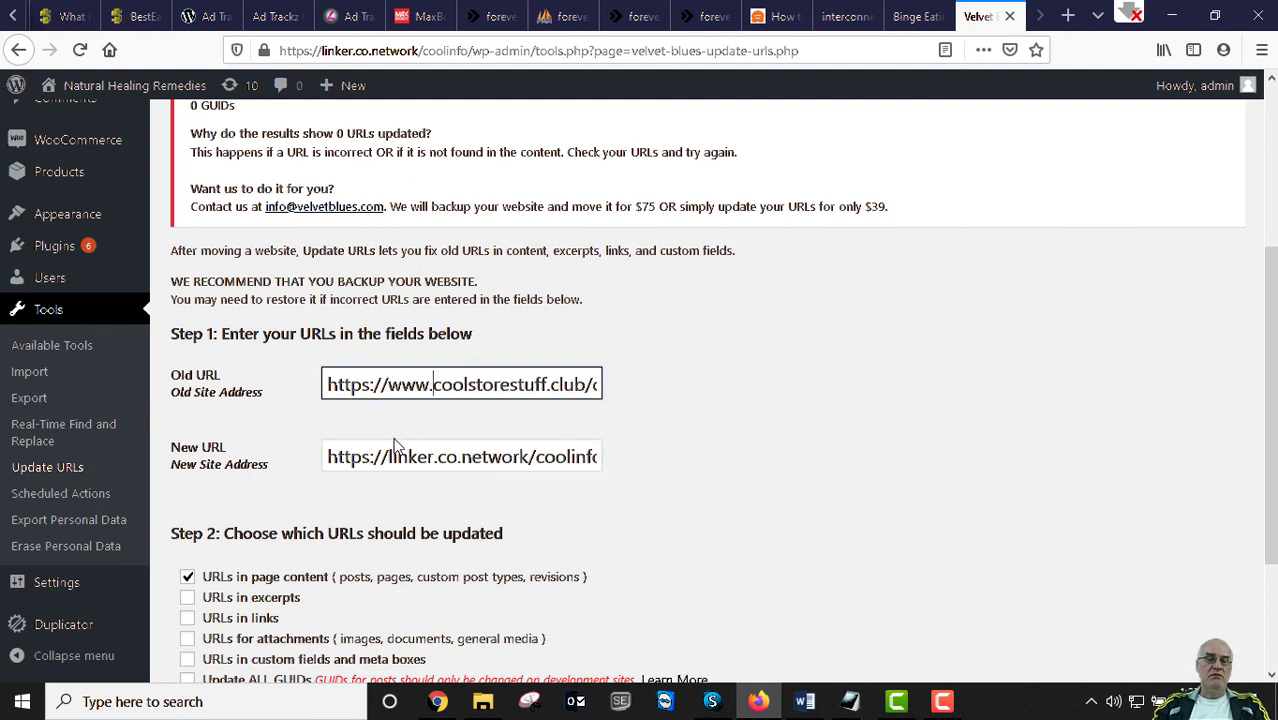
{"action": "left_click", "coordinate": [386, 457]}
{"action": "type", "text": "www."}
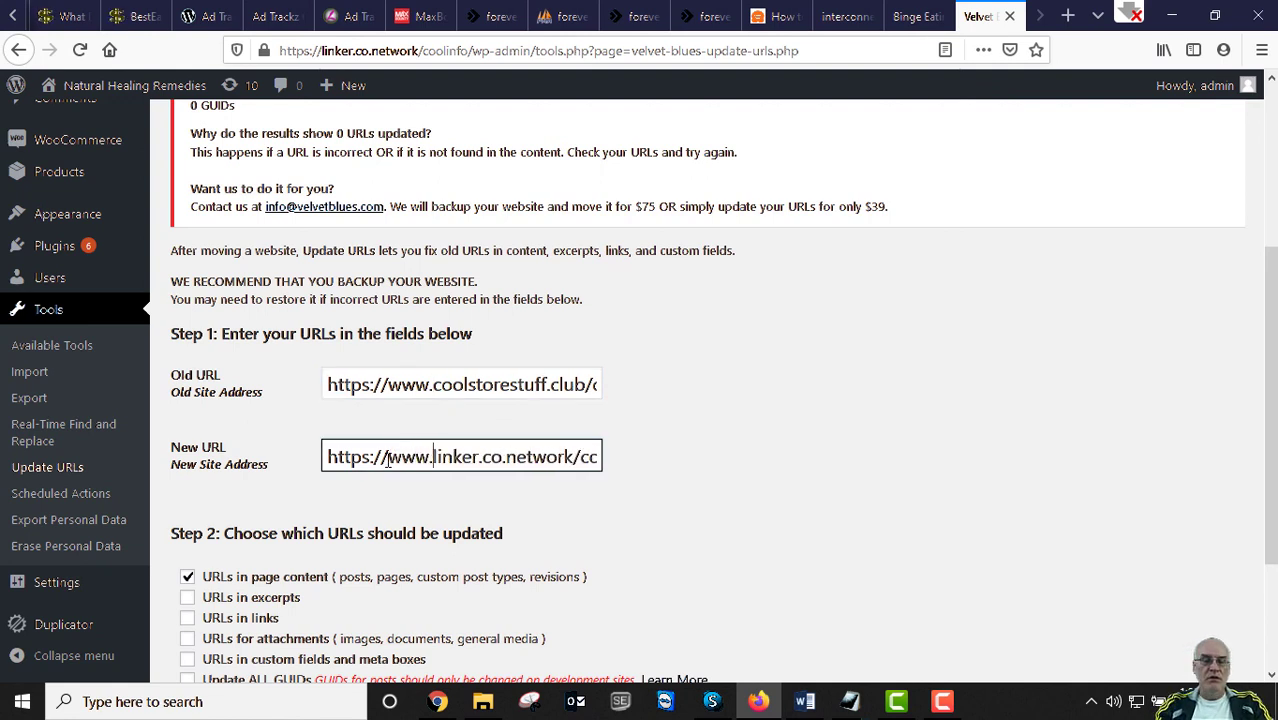
{"action": "scroll", "coordinate": [386, 460], "scroll_direction": "down", "scroll_amount": 3}
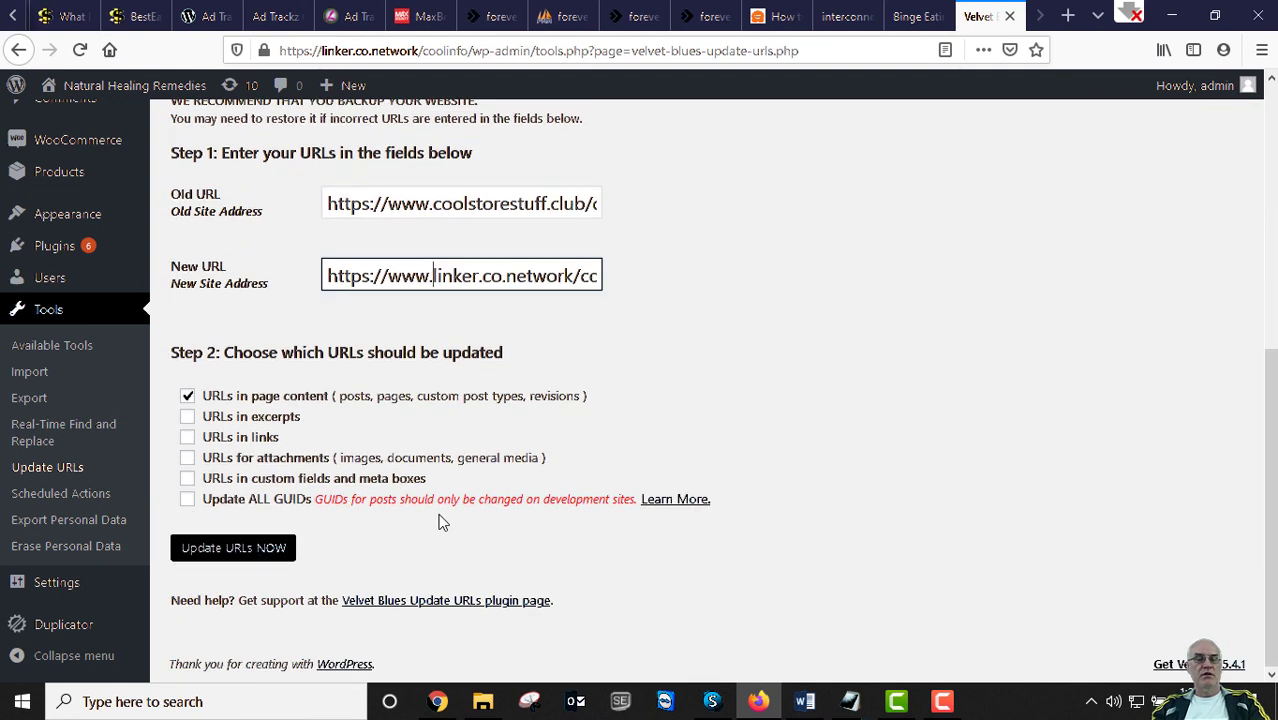
{"action": "left_click", "coordinate": [188, 417]}
{"action": "left_click", "coordinate": [188, 437]}
{"action": "left_click", "coordinate": [188, 457]}
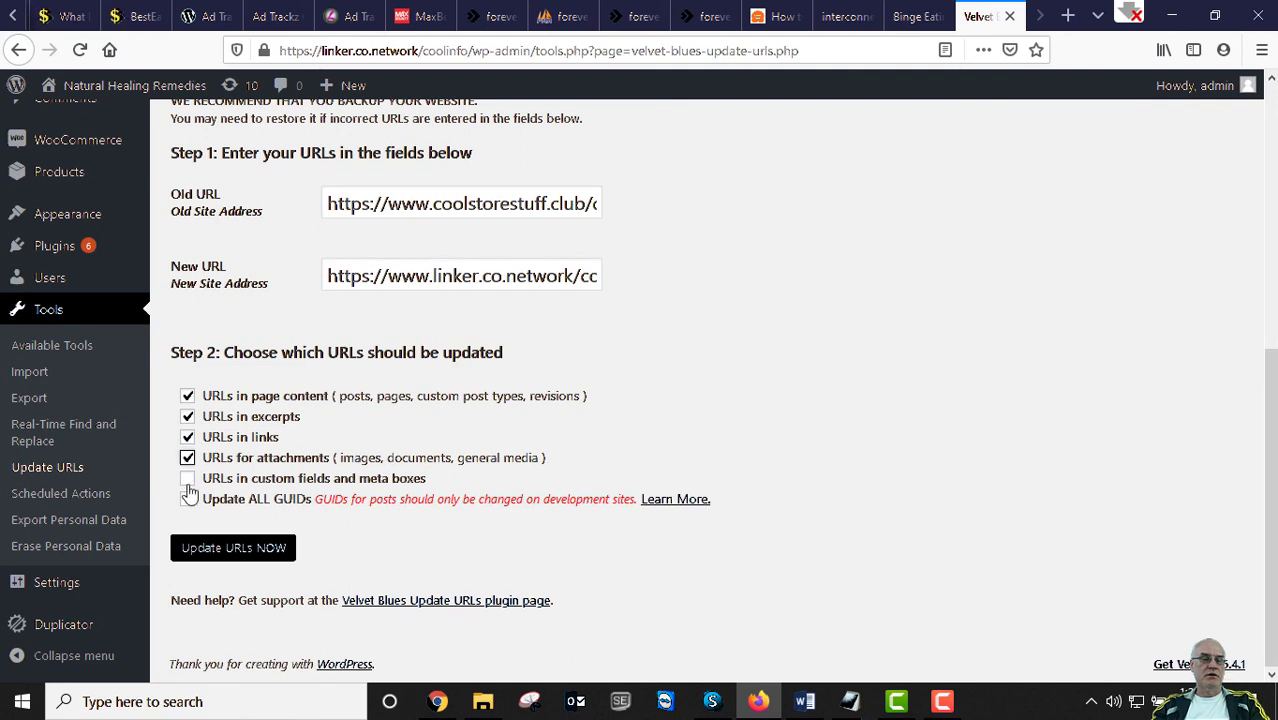
{"action": "left_click", "coordinate": [188, 478]}
{"action": "left_click", "coordinate": [188, 499]}
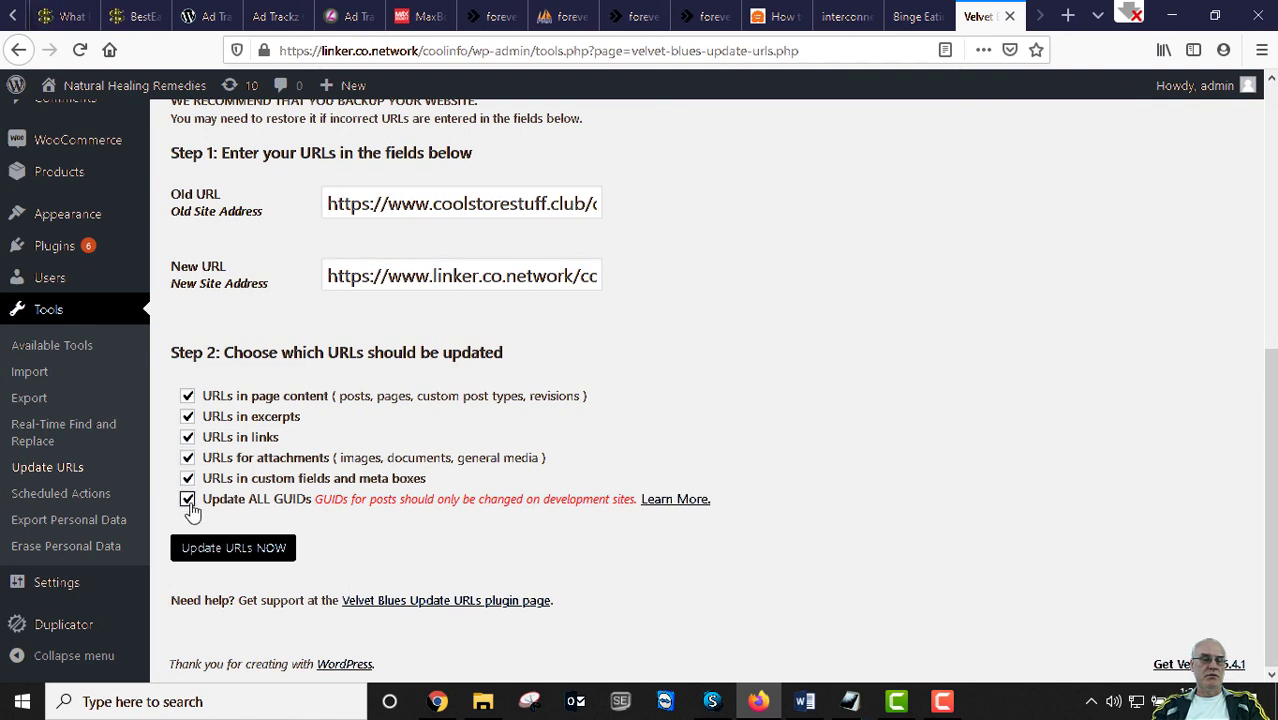
{"action": "left_click", "coordinate": [212, 558]}
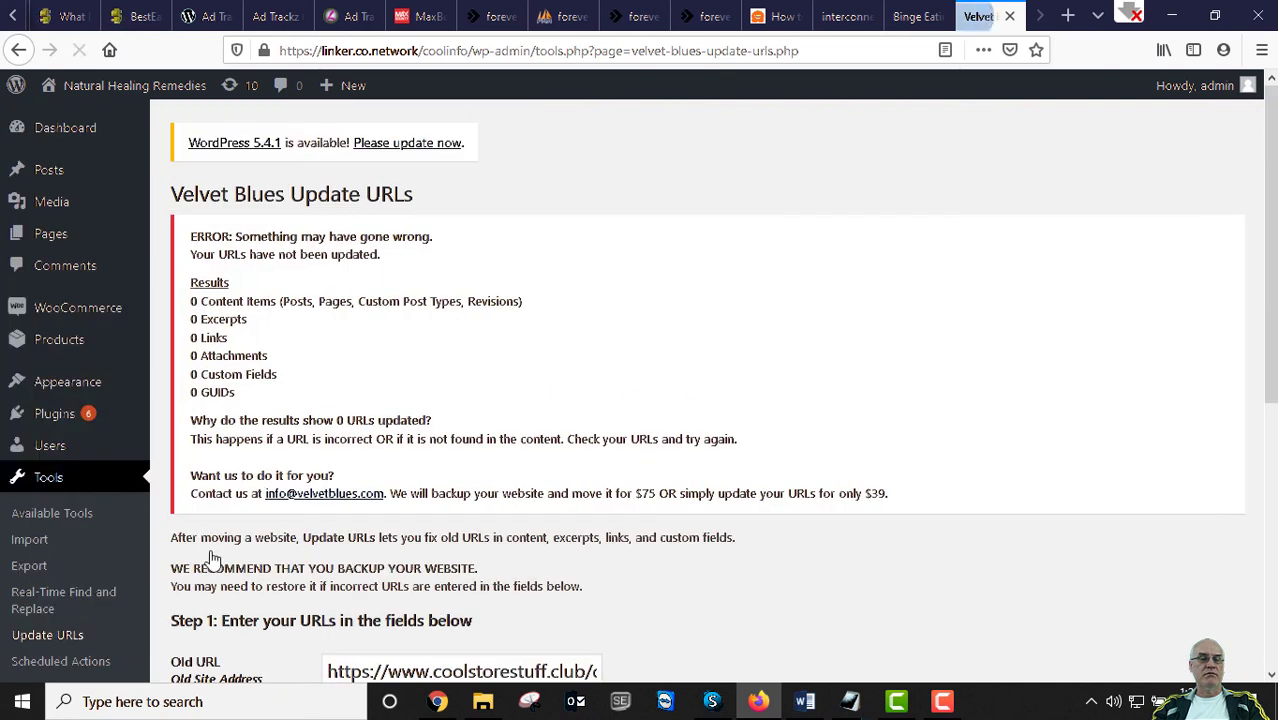
{"action": "scroll", "coordinate": [358, 401], "scroll_direction": "down", "scroll_amount": 4}
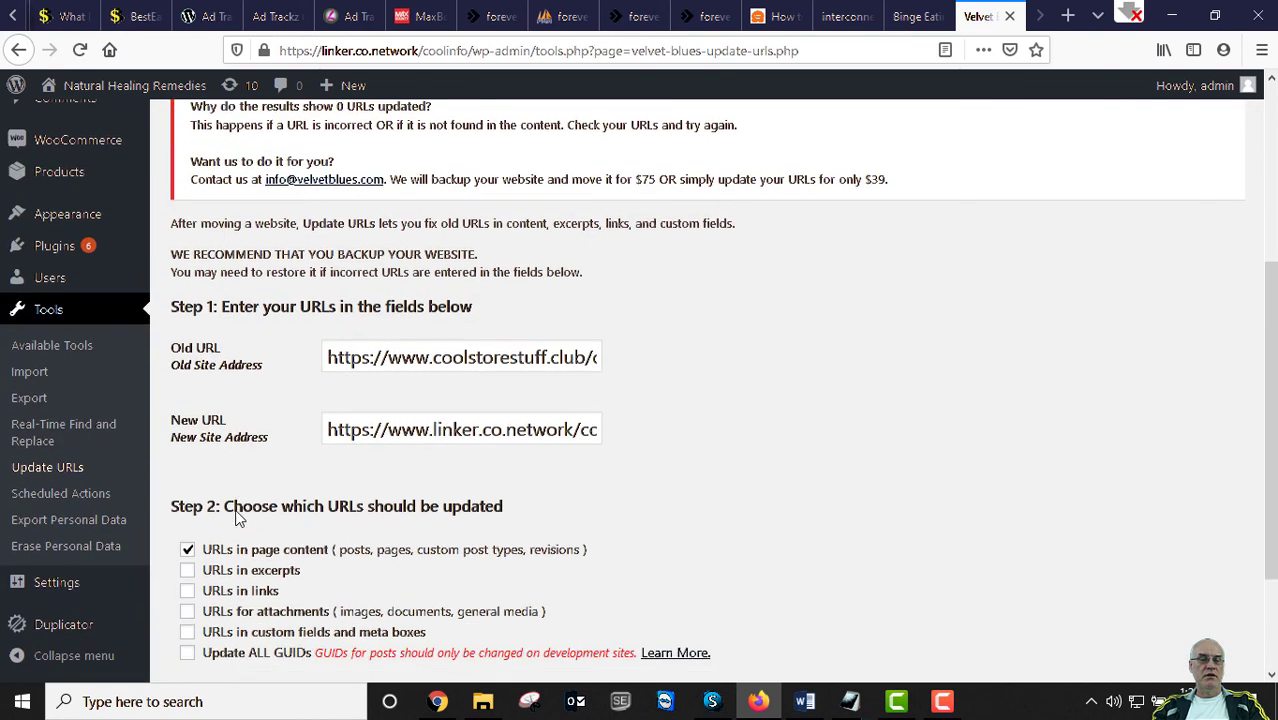
{"action": "left_click", "coordinate": [366, 293]}
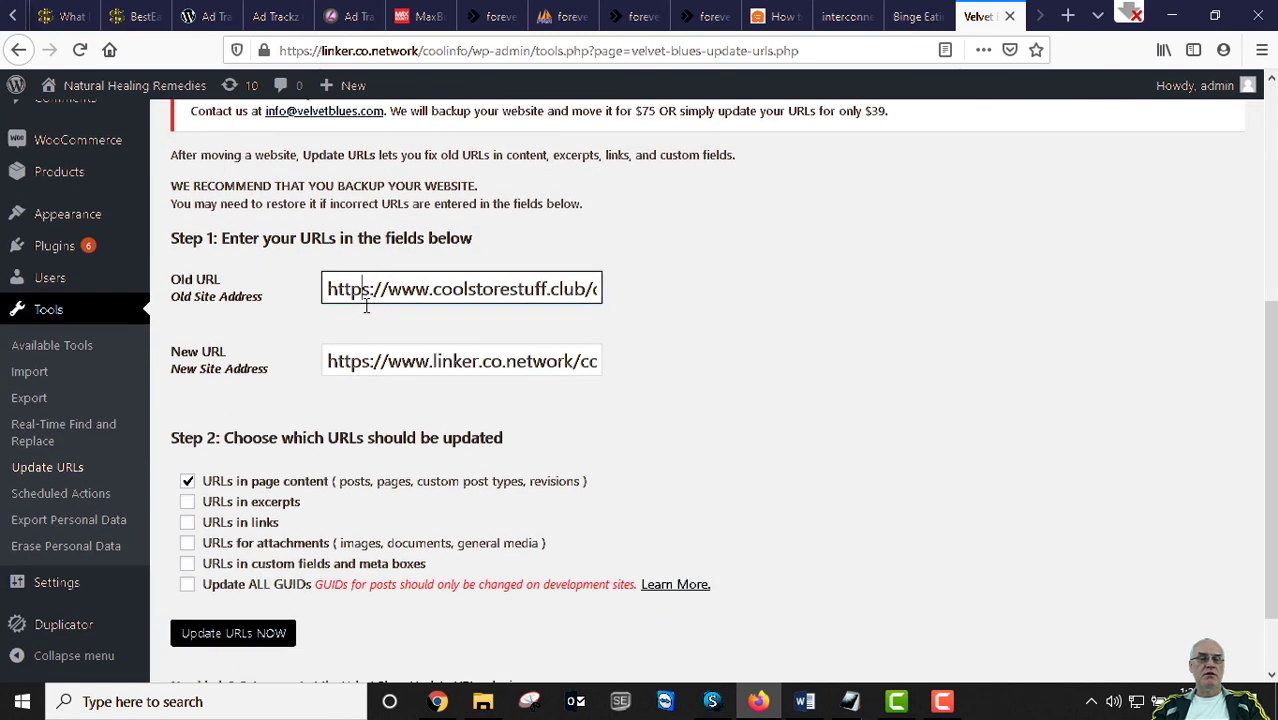
{"action": "key", "text": "Delete"}
{"action": "left_click", "coordinate": [360, 363]}
{"action": "key", "text": "Delete"}
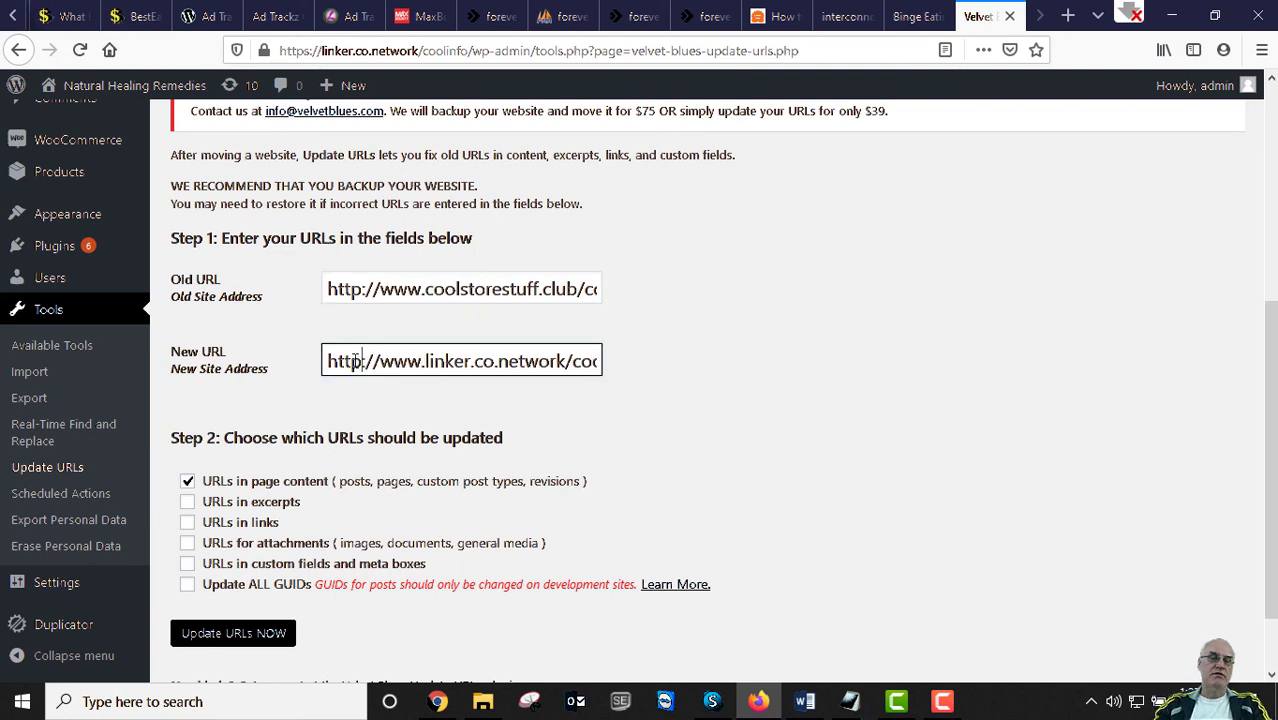
{"action": "left_click", "coordinate": [187, 502]}
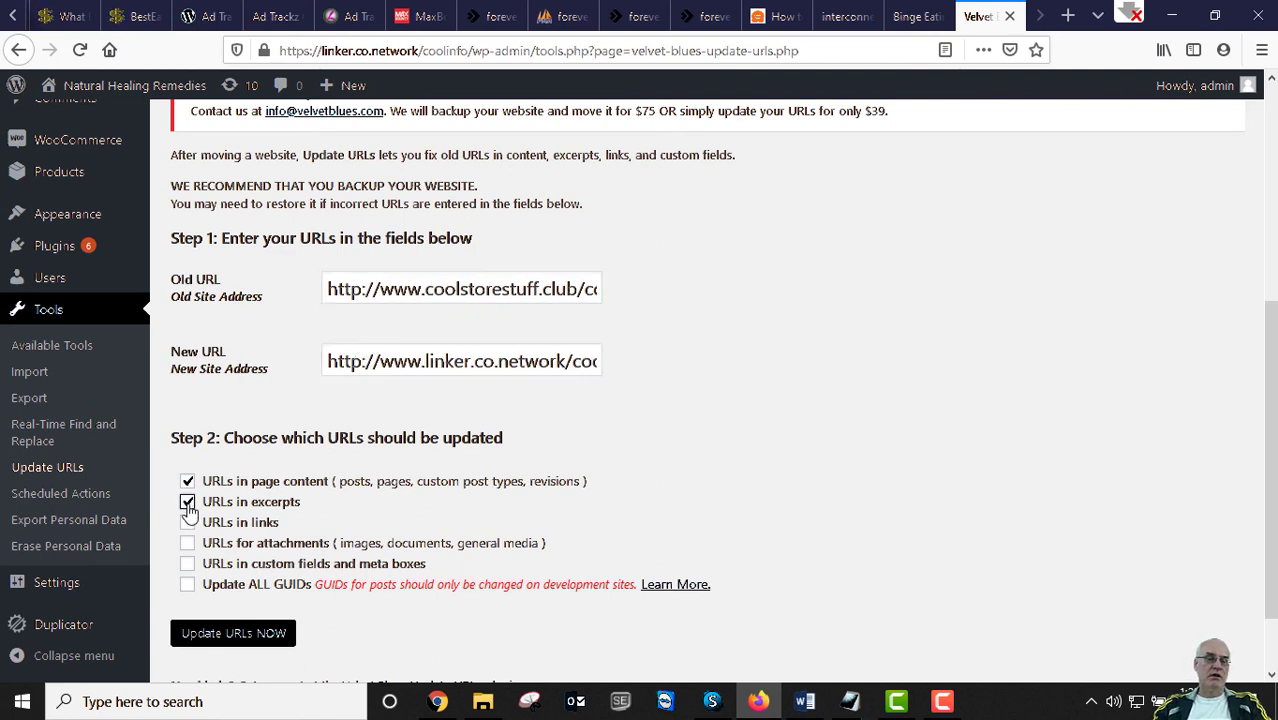
{"action": "left_click", "coordinate": [187, 522]}
{"action": "left_click", "coordinate": [187, 543]}
{"action": "left_click", "coordinate": [187, 564]}
{"action": "left_click", "coordinate": [188, 586]}
{"action": "left_click", "coordinate": [235, 633]}
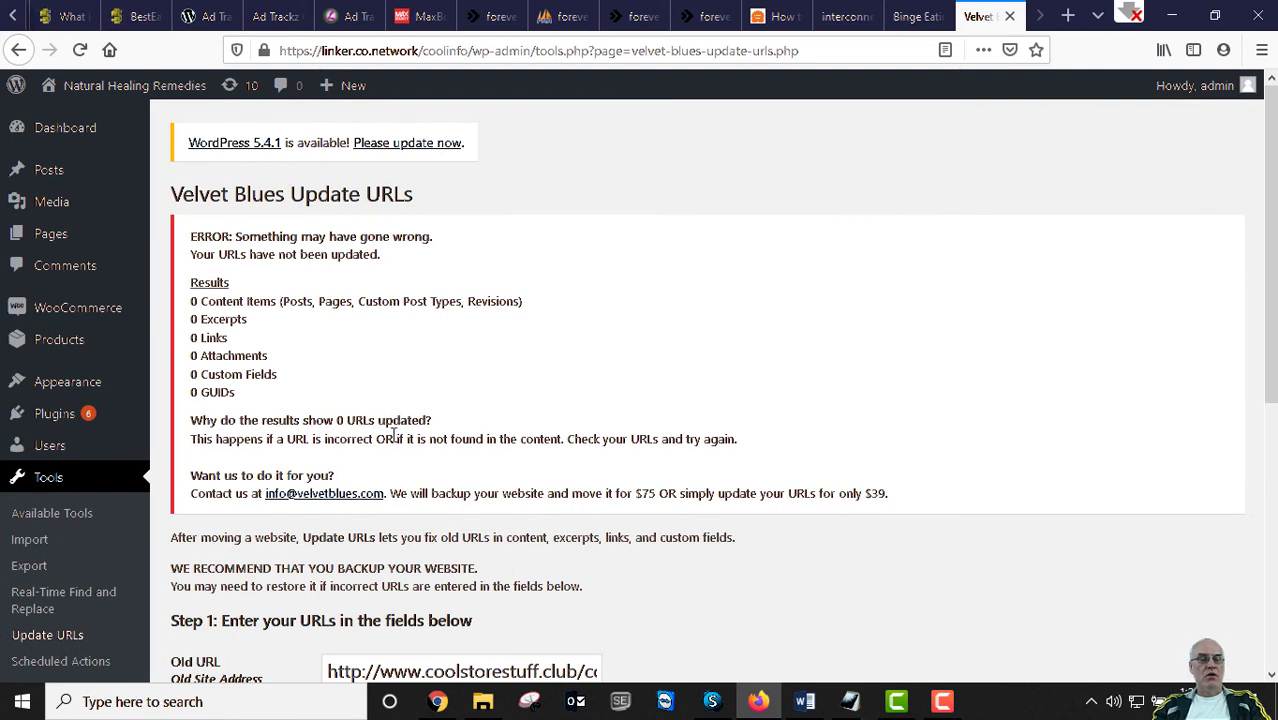
{"action": "scroll", "coordinate": [446, 408], "scroll_direction": "down", "scroll_amount": 5}
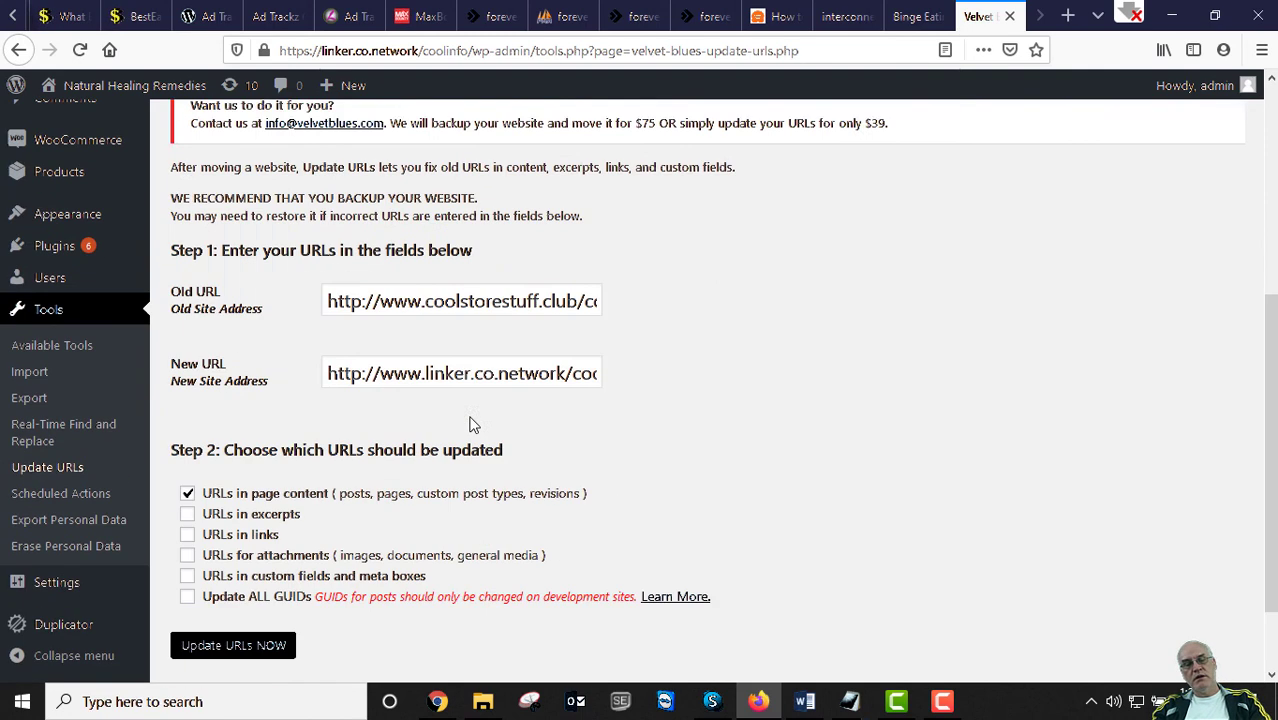
{"action": "scroll", "coordinate": [468, 463], "scroll_direction": "up", "scroll_amount": 5}
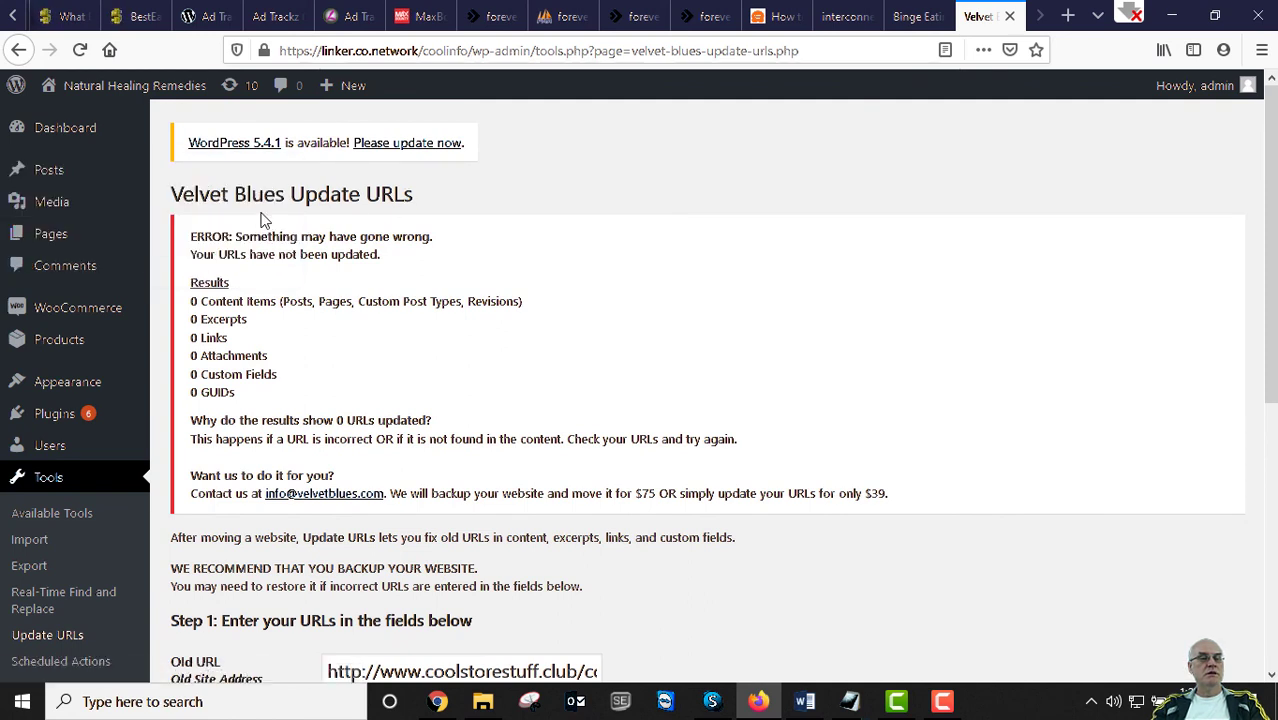
Bulk edit all the site pages on the first page of the Pages list, setting their status to Draft
{"action": "mouse_move", "coordinate": [41, 238]}
{"action": "left_click", "coordinate": [50, 240]}
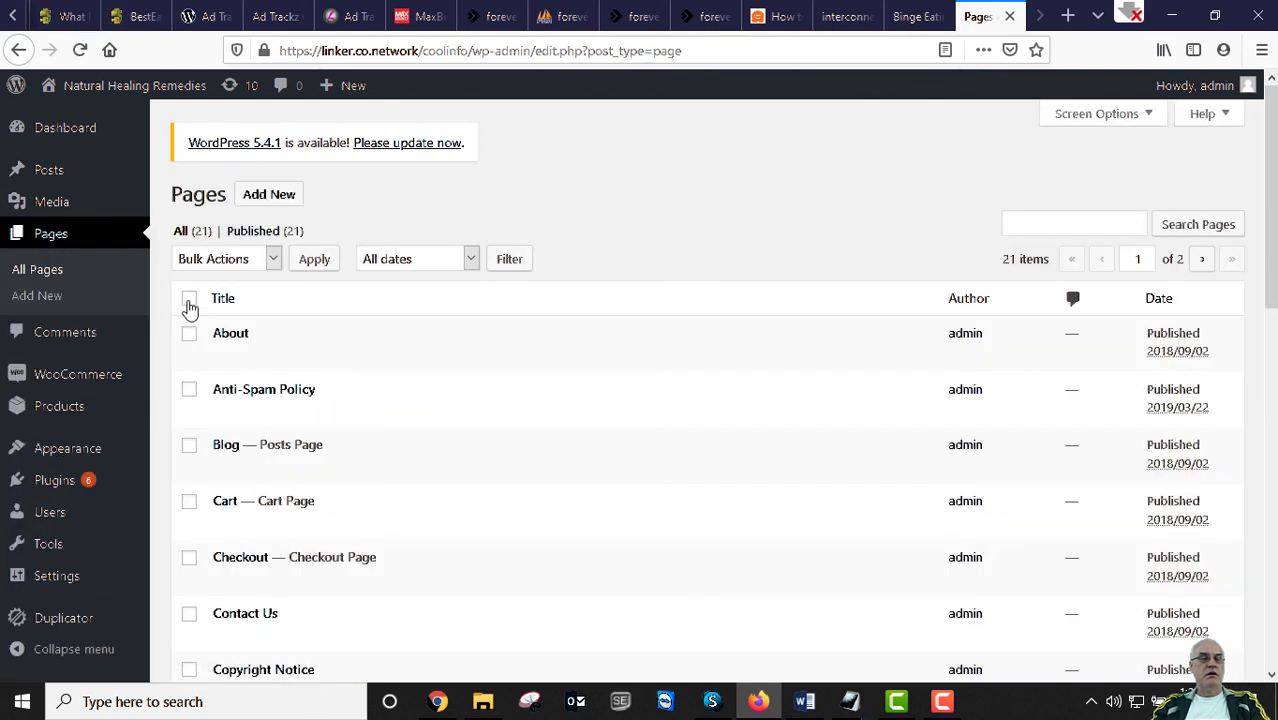
{"action": "left_click", "coordinate": [189, 301]}
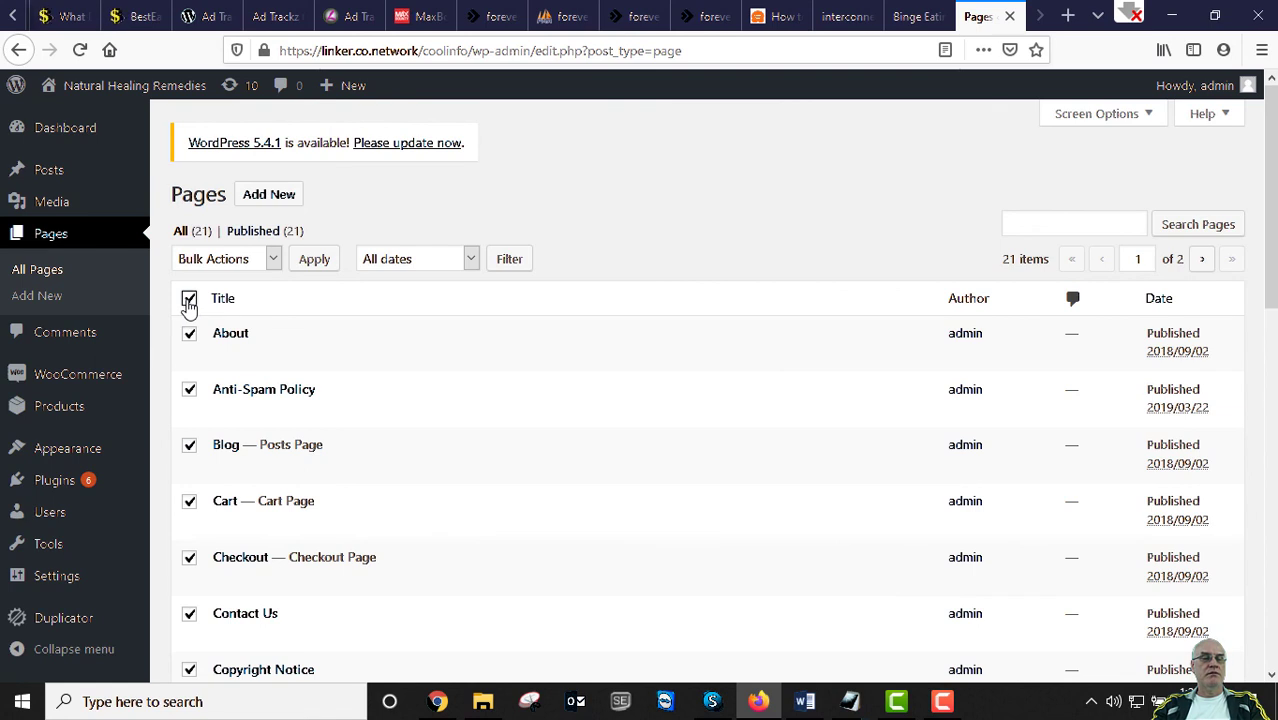
{"action": "left_click", "coordinate": [273, 259]}
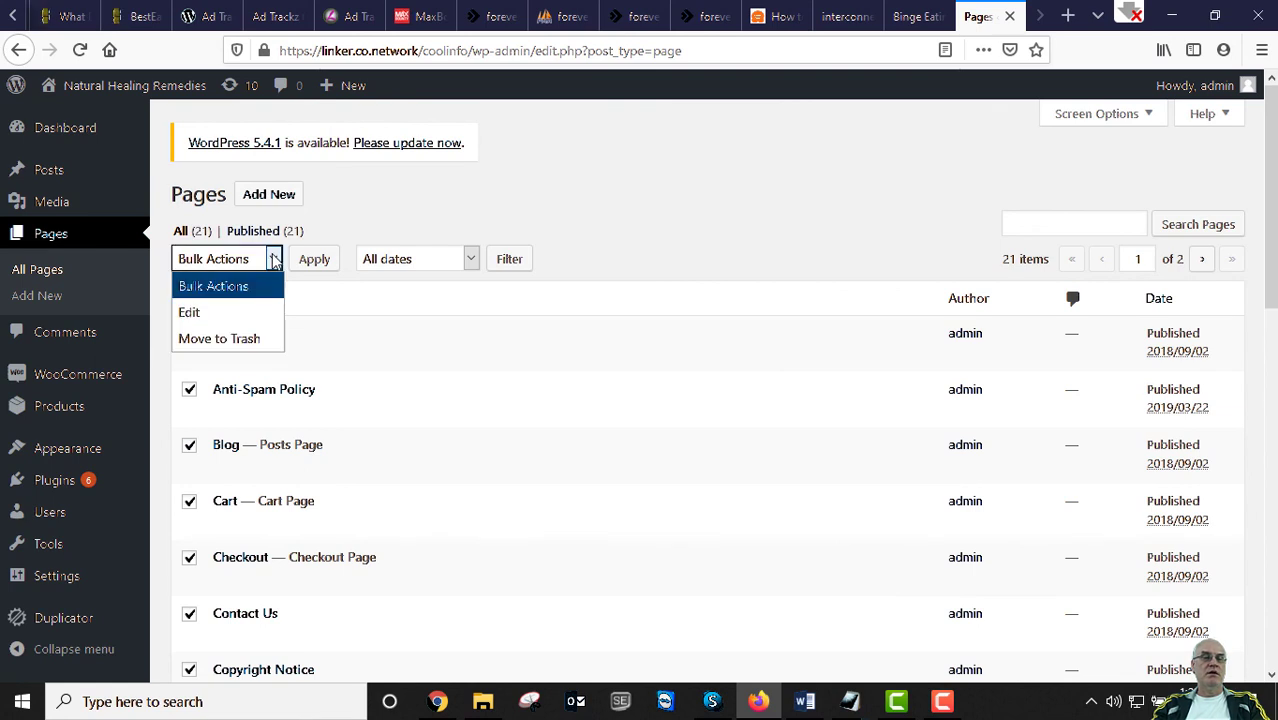
{"action": "left_click", "coordinate": [216, 314]}
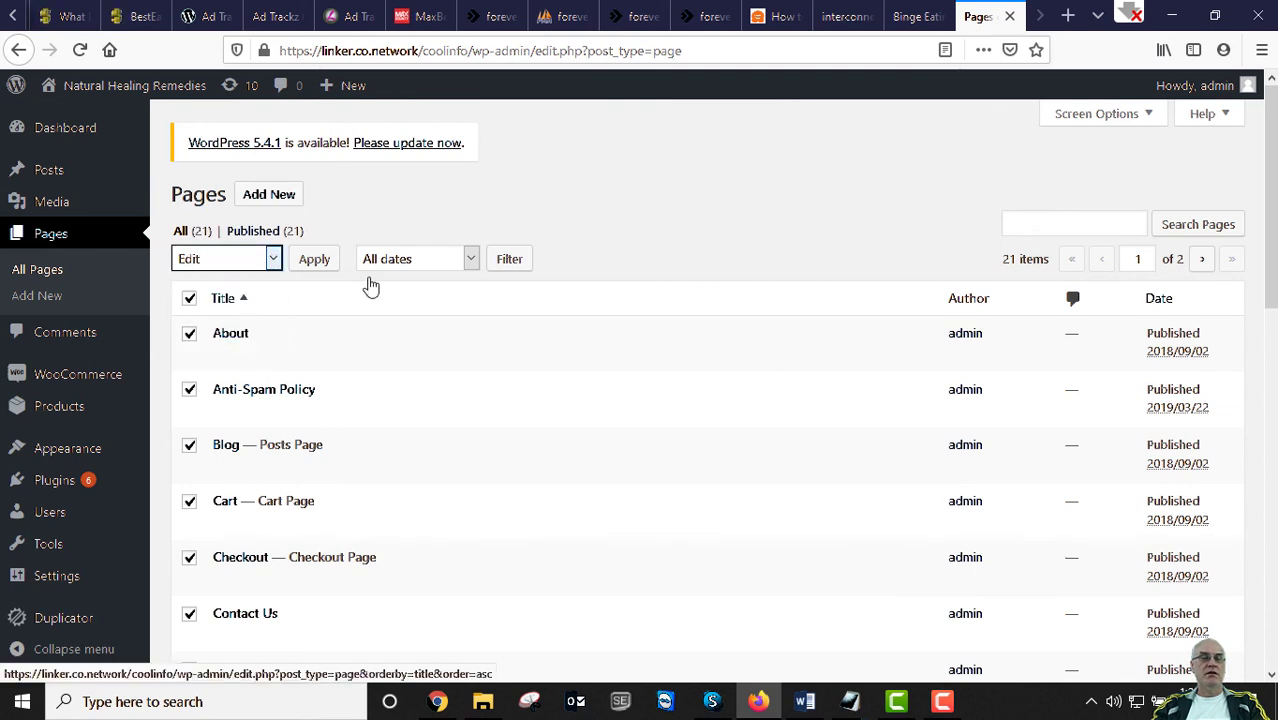
{"action": "left_click", "coordinate": [306, 264]}
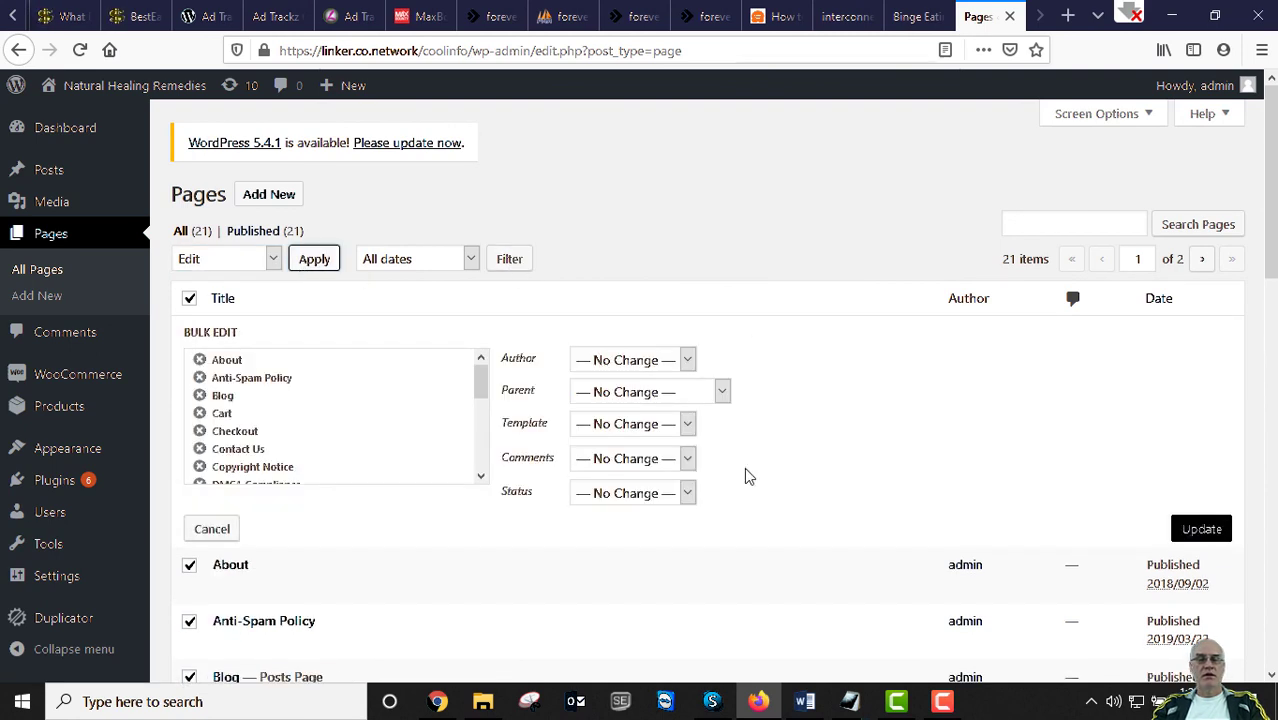
{"action": "left_click", "coordinate": [688, 492]}
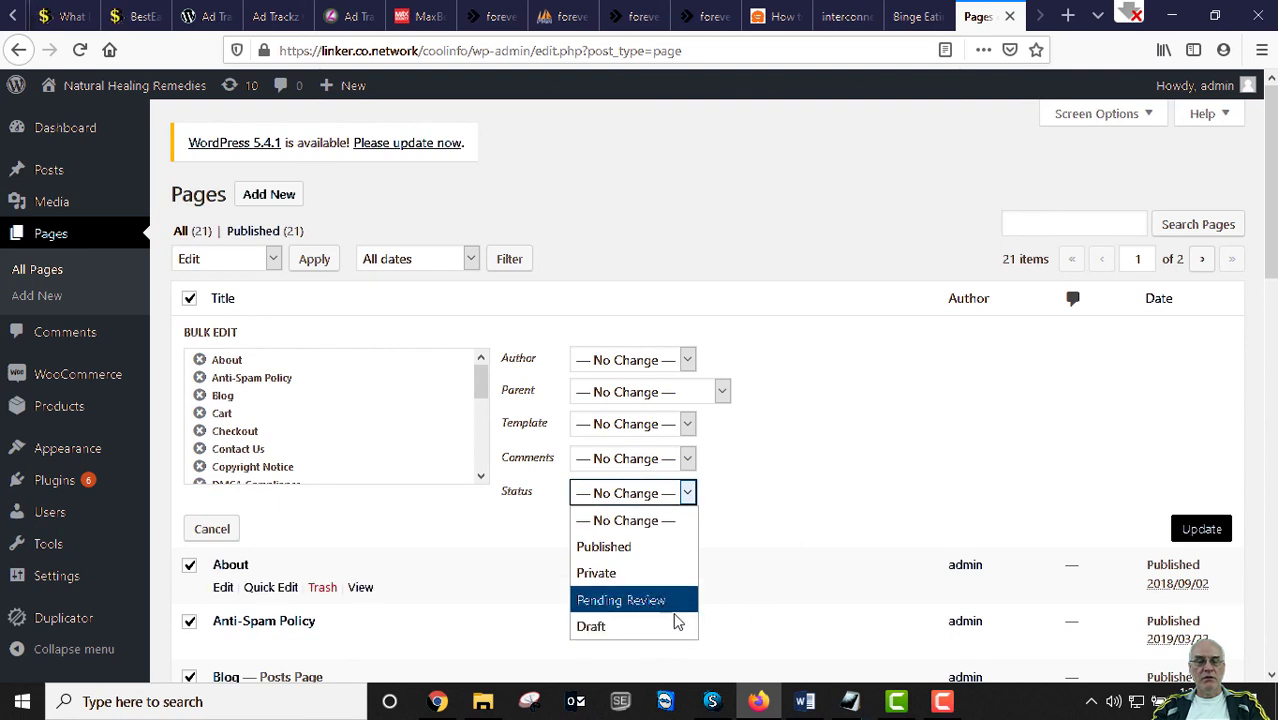
{"action": "left_click", "coordinate": [632, 629]}
{"action": "scroll", "coordinate": [759, 516], "scroll_direction": "down", "scroll_amount": 2}
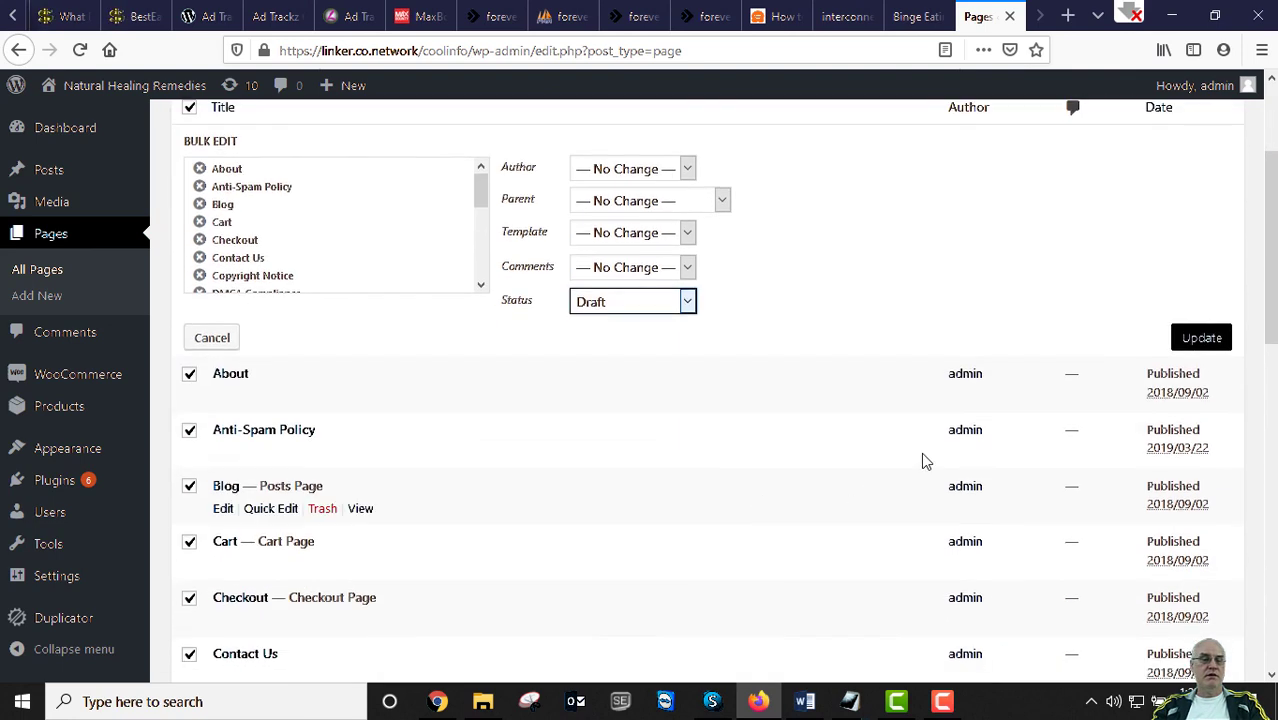
{"action": "left_click", "coordinate": [1189, 342]}
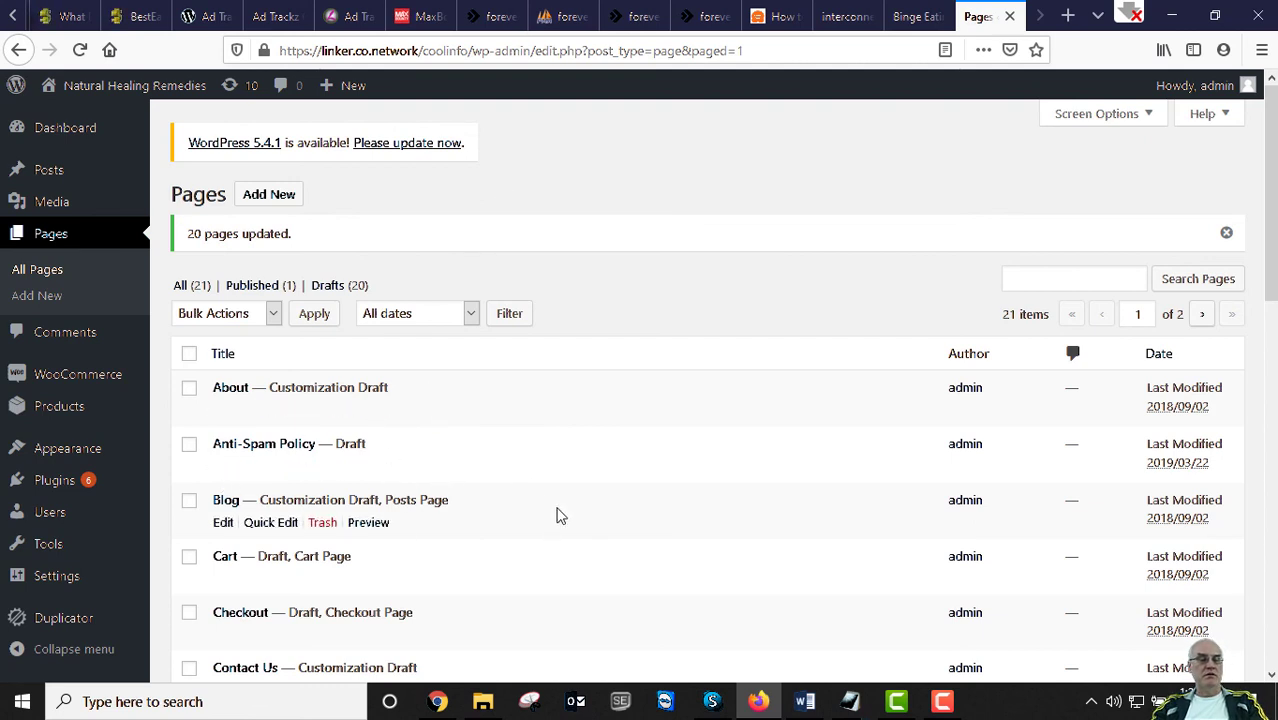
Bulk edit the same pages on the first page of the list, setting their status back to Published
{"action": "left_click", "coordinate": [189, 355]}
{"action": "scroll", "coordinate": [355, 525], "scroll_direction": "down", "scroll_amount": 10}
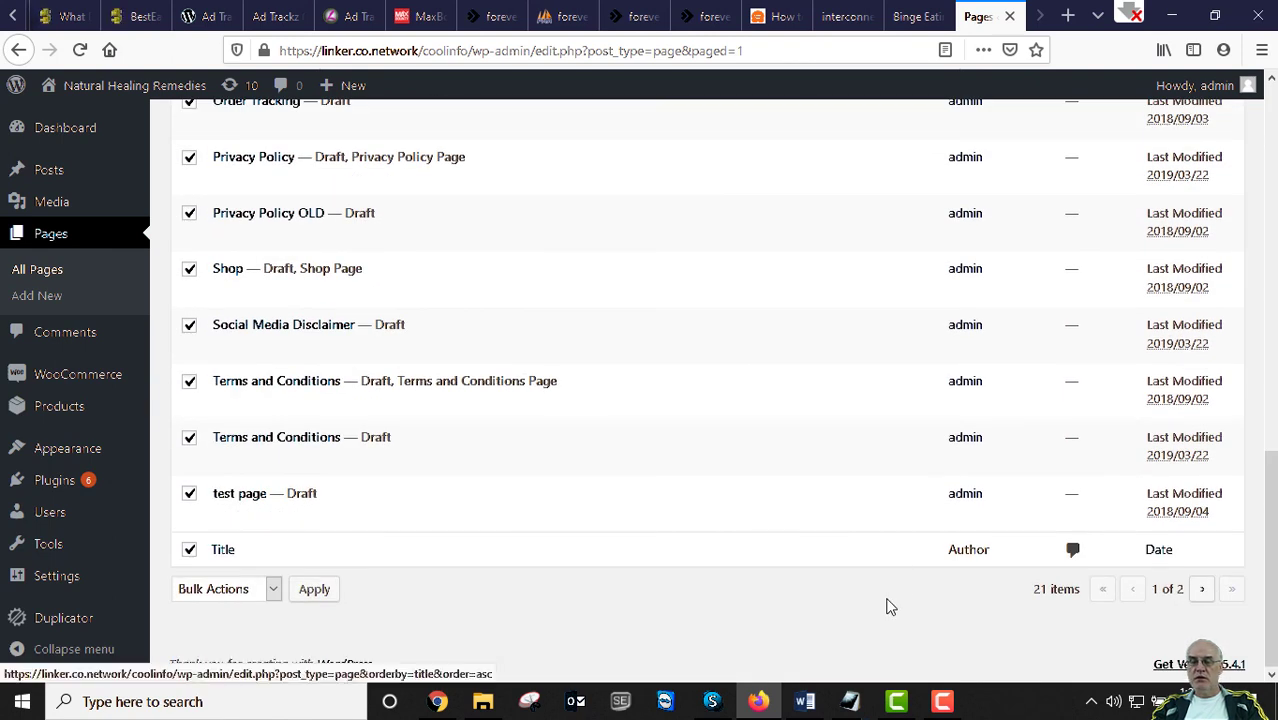
{"action": "scroll", "coordinate": [815, 620], "scroll_direction": "up", "scroll_amount": 10}
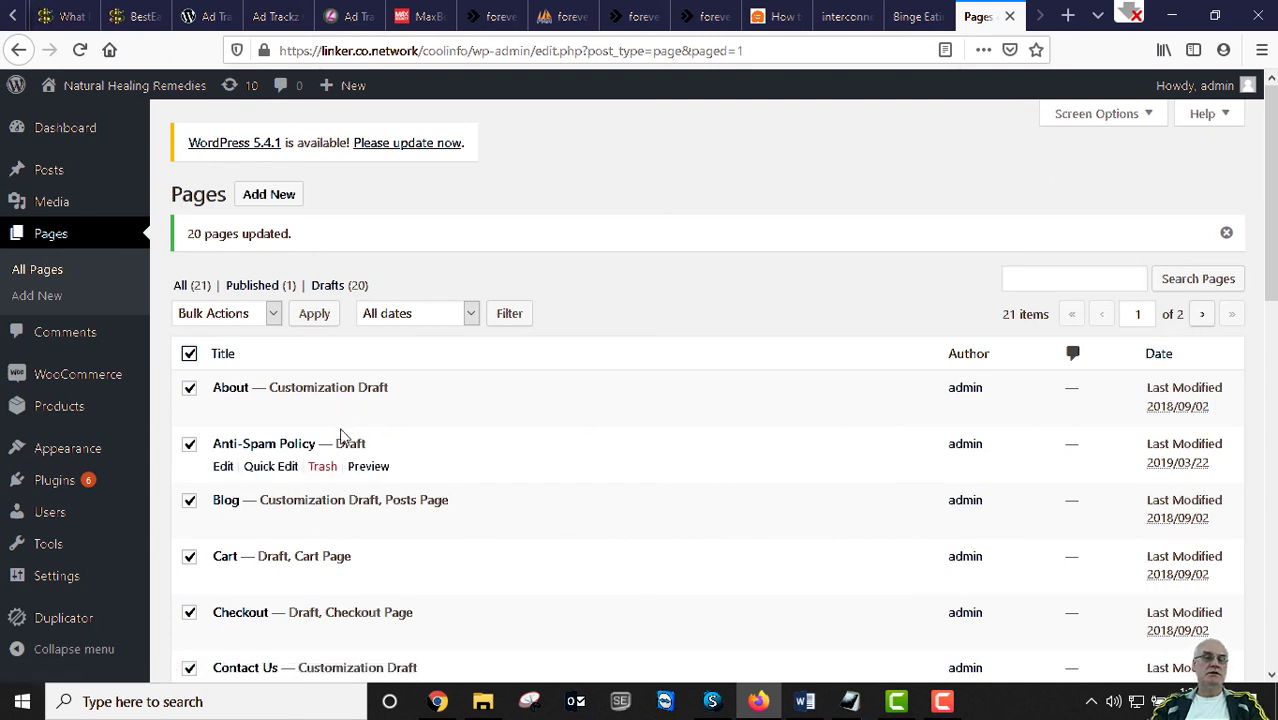
{"action": "left_click", "coordinate": [270, 316]}
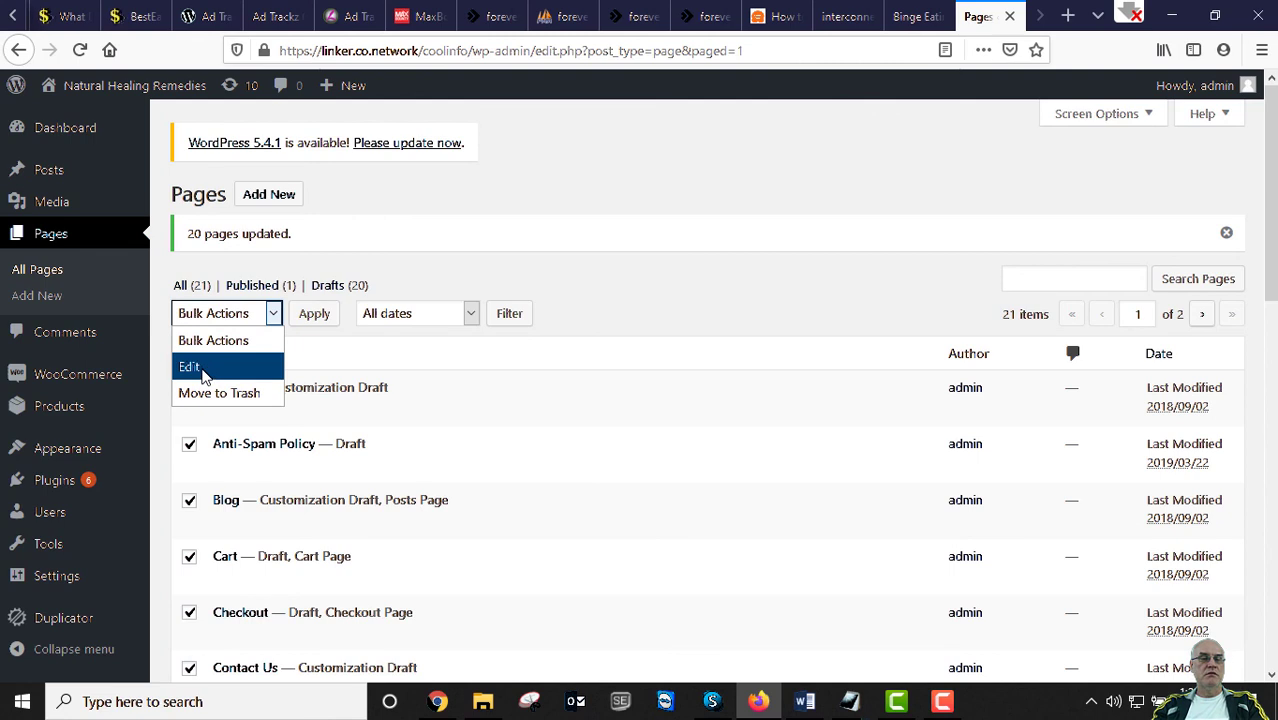
{"action": "left_click", "coordinate": [205, 370]}
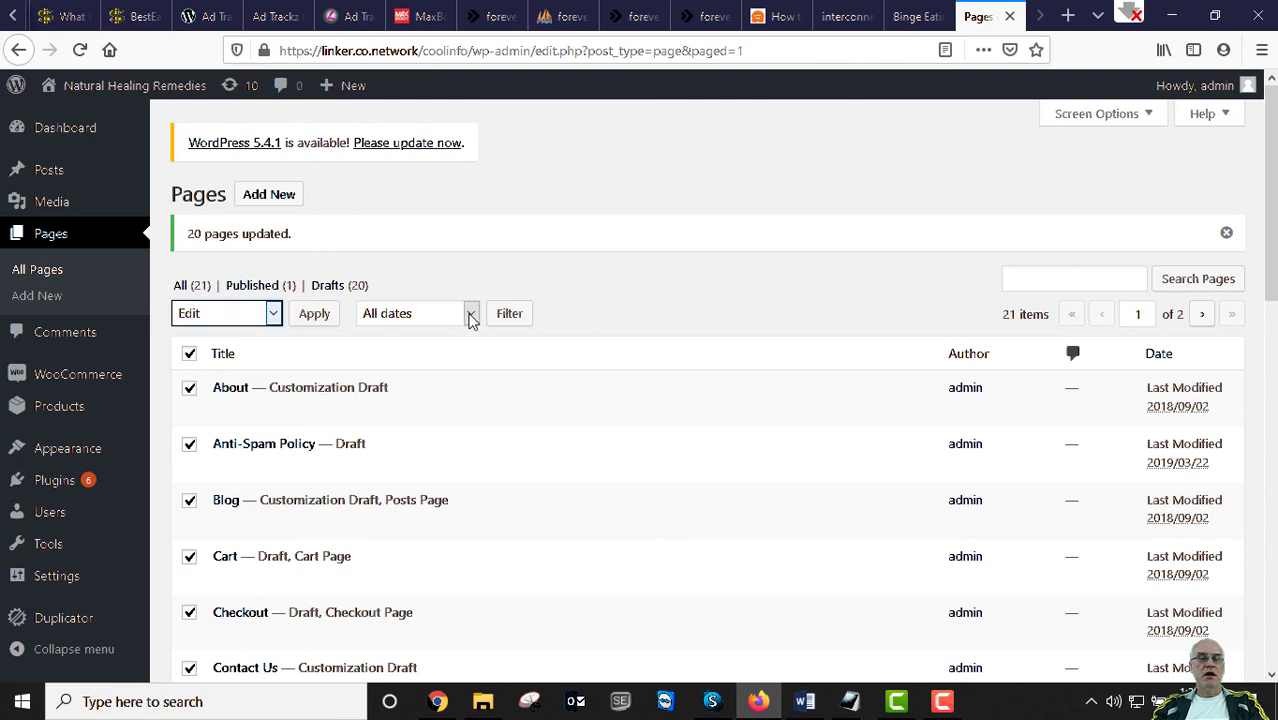
{"action": "left_click", "coordinate": [314, 314]}
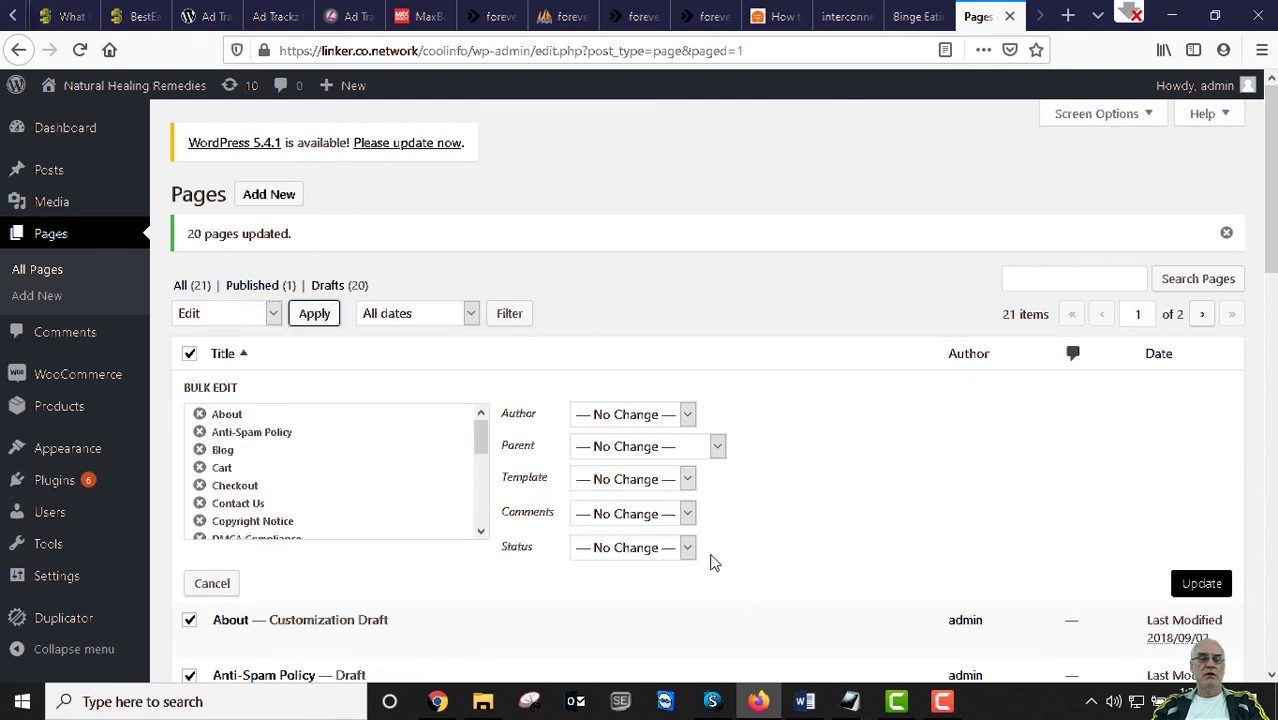
{"action": "left_click", "coordinate": [686, 552]}
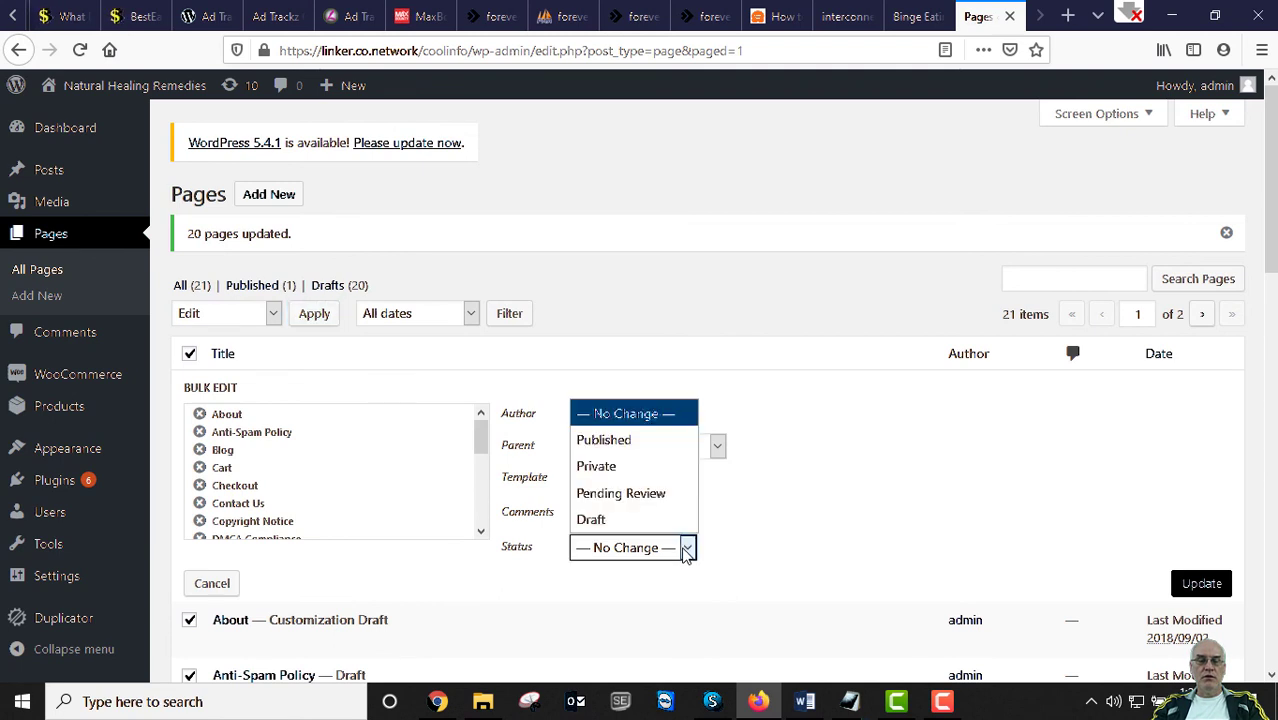
{"action": "left_click", "coordinate": [633, 440]}
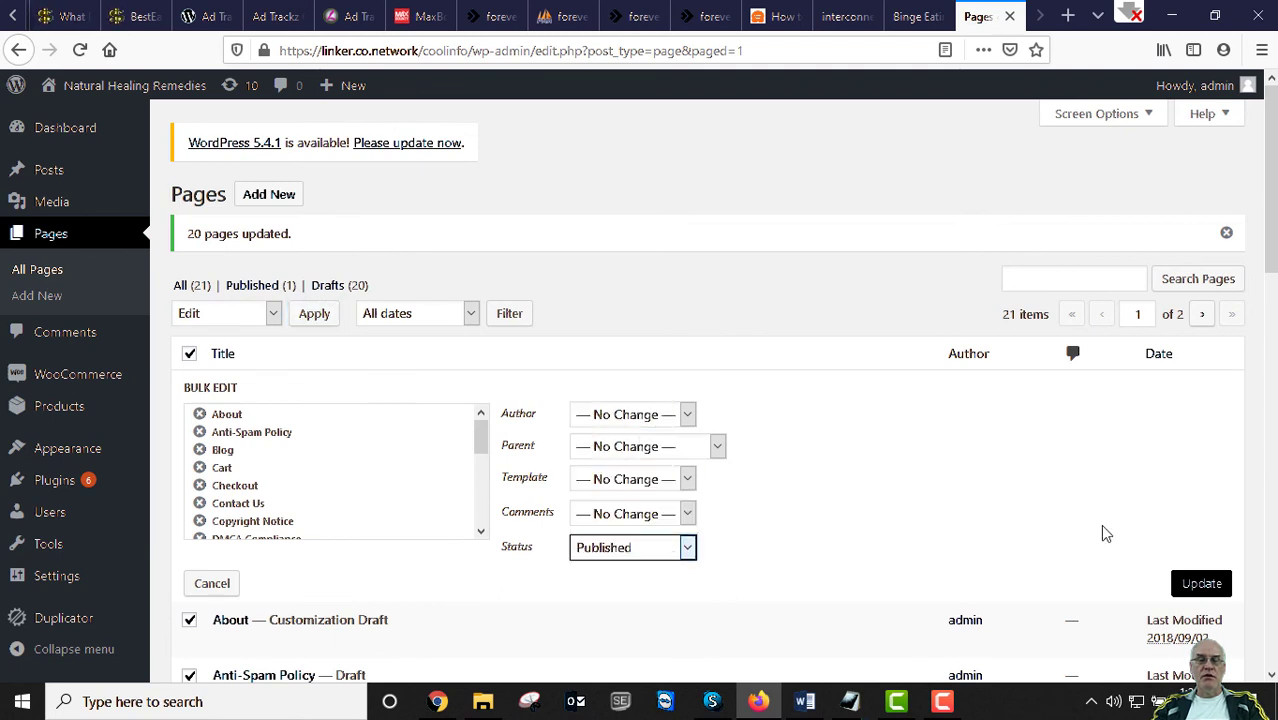
{"action": "left_click", "coordinate": [1203, 586]}
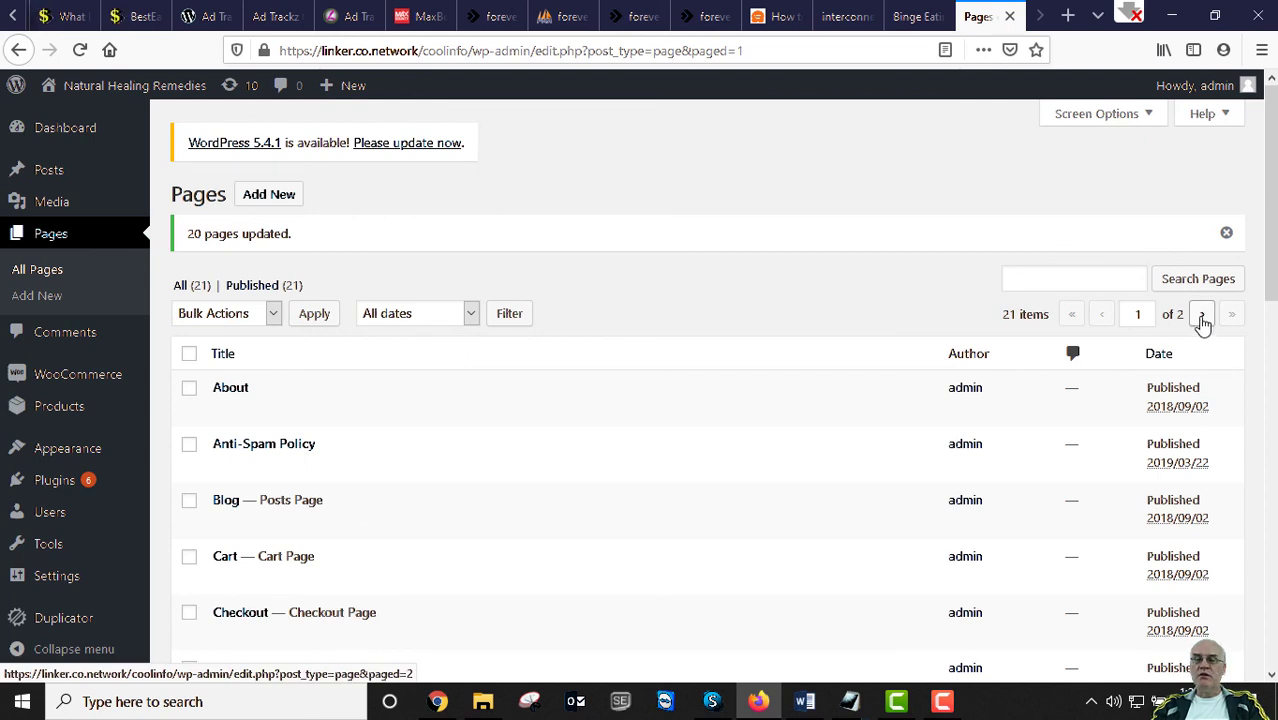
Bulk edit the Welcome page on the second page of the Pages list, setting its status to Draft
{"action": "left_click", "coordinate": [1201, 316]}
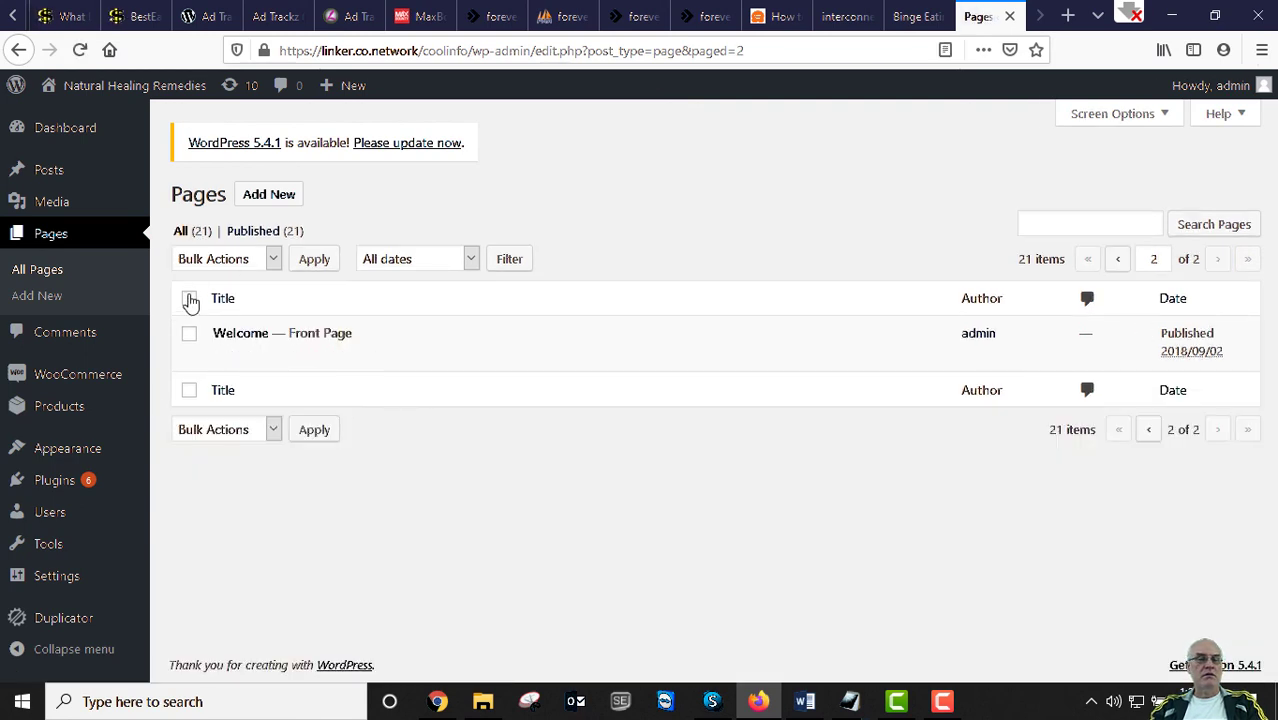
{"action": "left_click", "coordinate": [273, 258]}
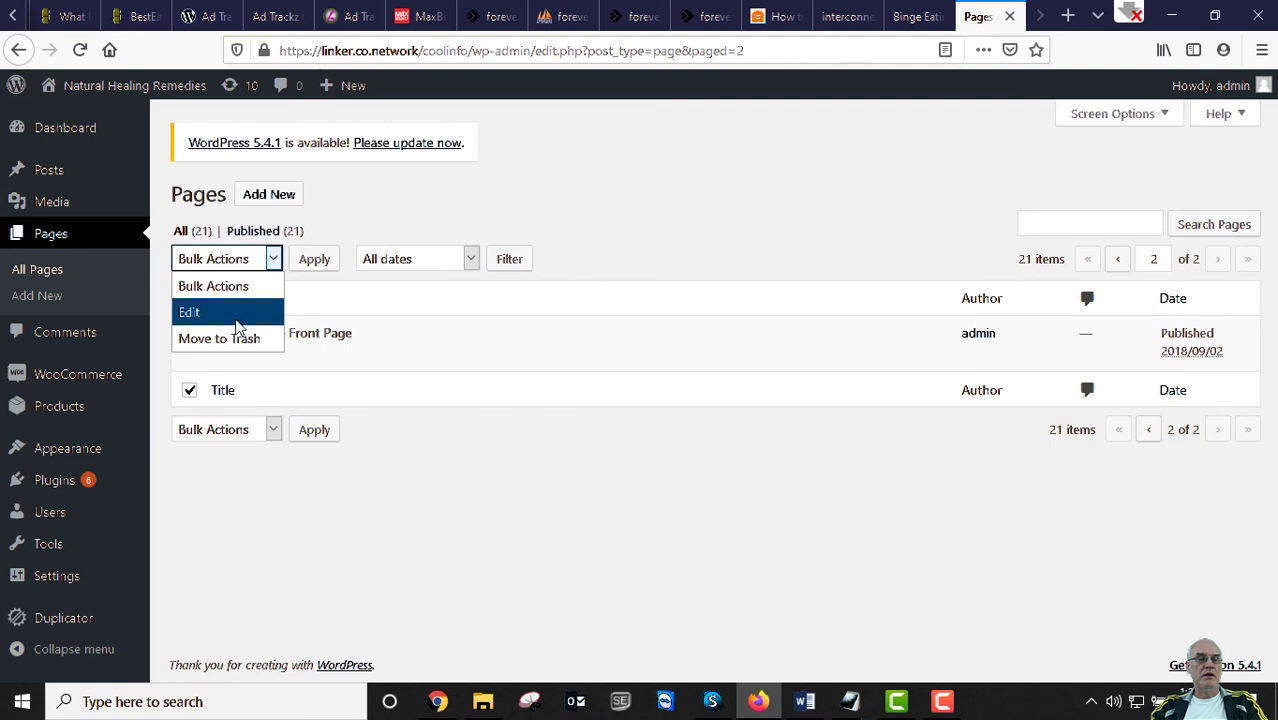
{"action": "left_click", "coordinate": [214, 312]}
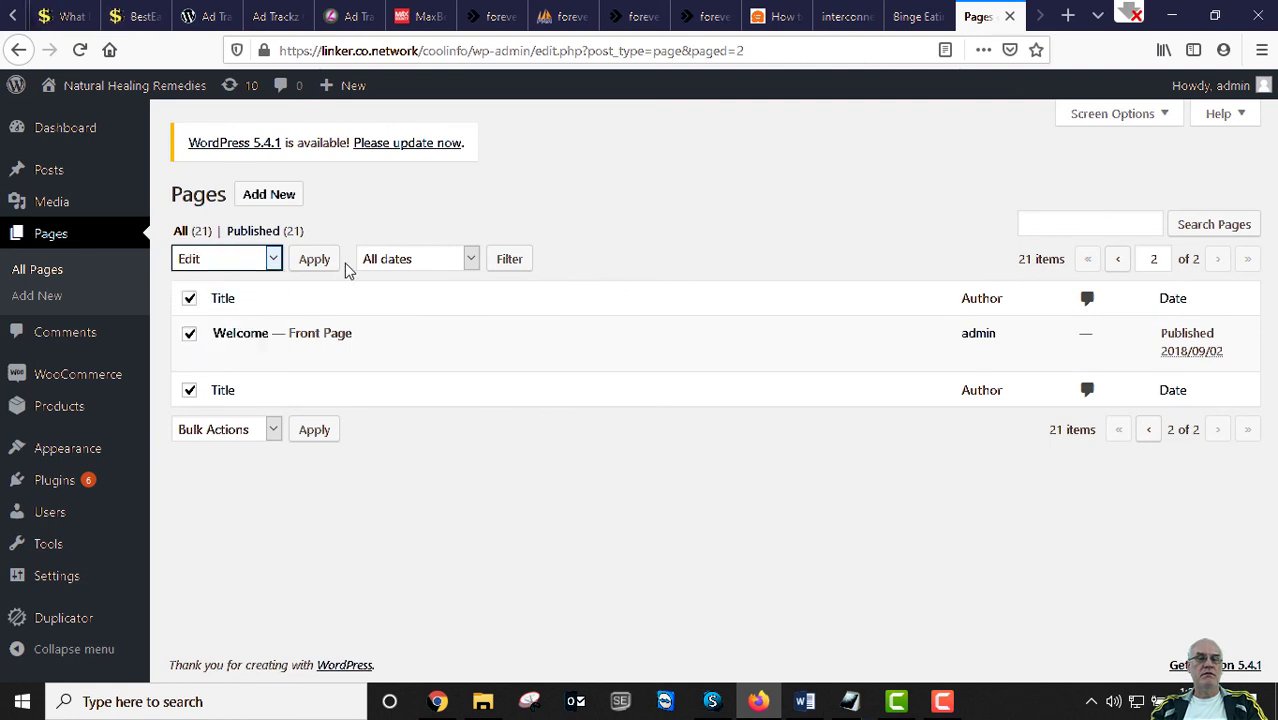
{"action": "left_click", "coordinate": [312, 260]}
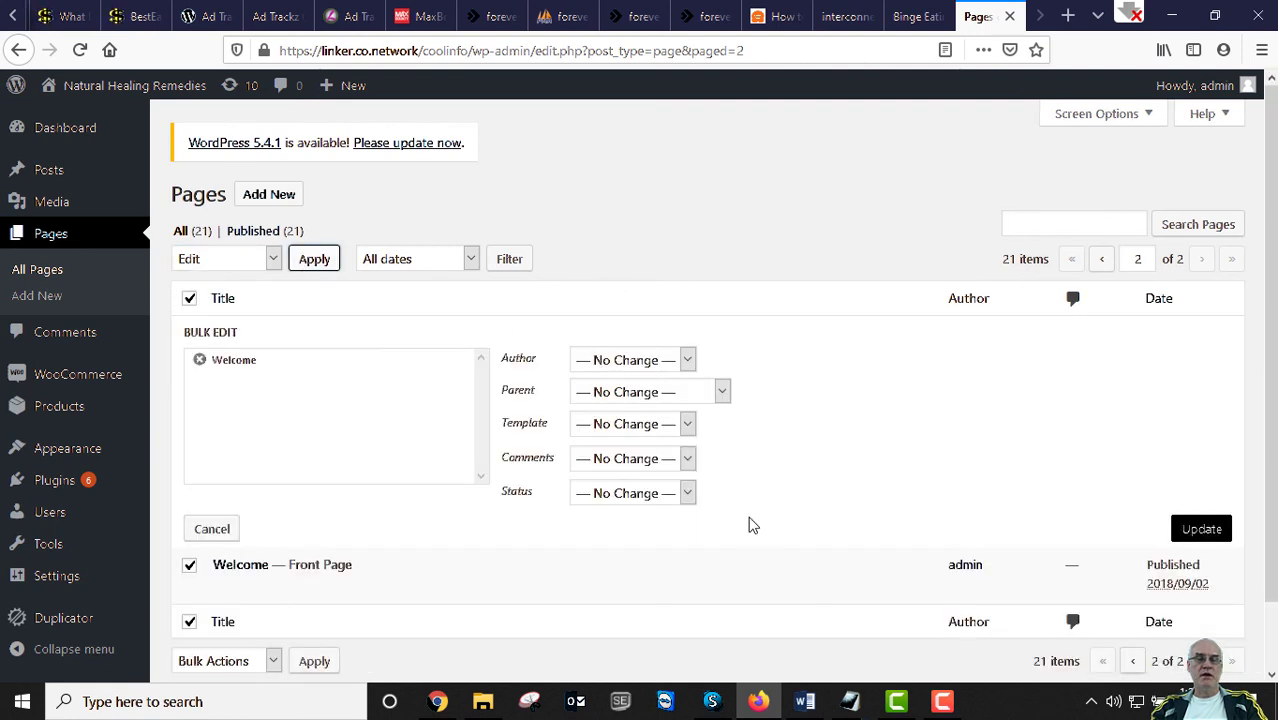
{"action": "left_click", "coordinate": [686, 496]}
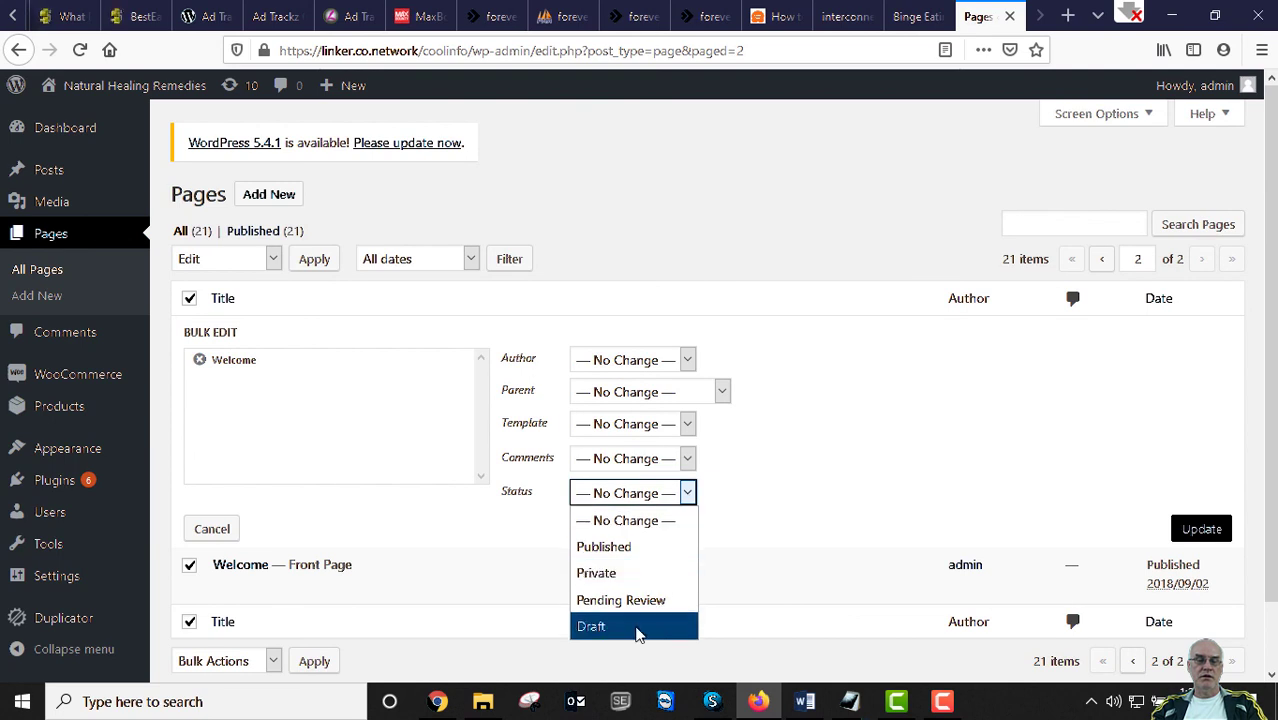
{"action": "left_click", "coordinate": [634, 628]}
{"action": "left_click", "coordinate": [1200, 532]}
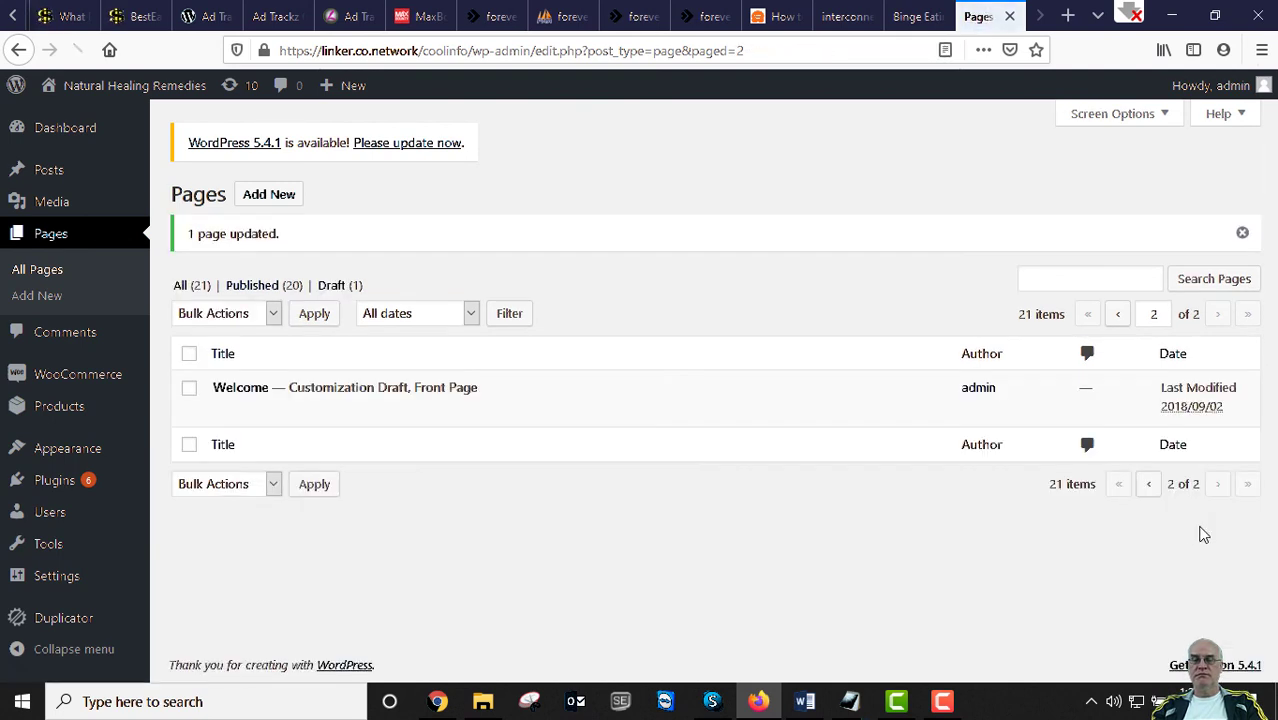
Bulk edit the Welcome page again, setting its status back to Published
{"action": "left_click", "coordinate": [189, 354]}
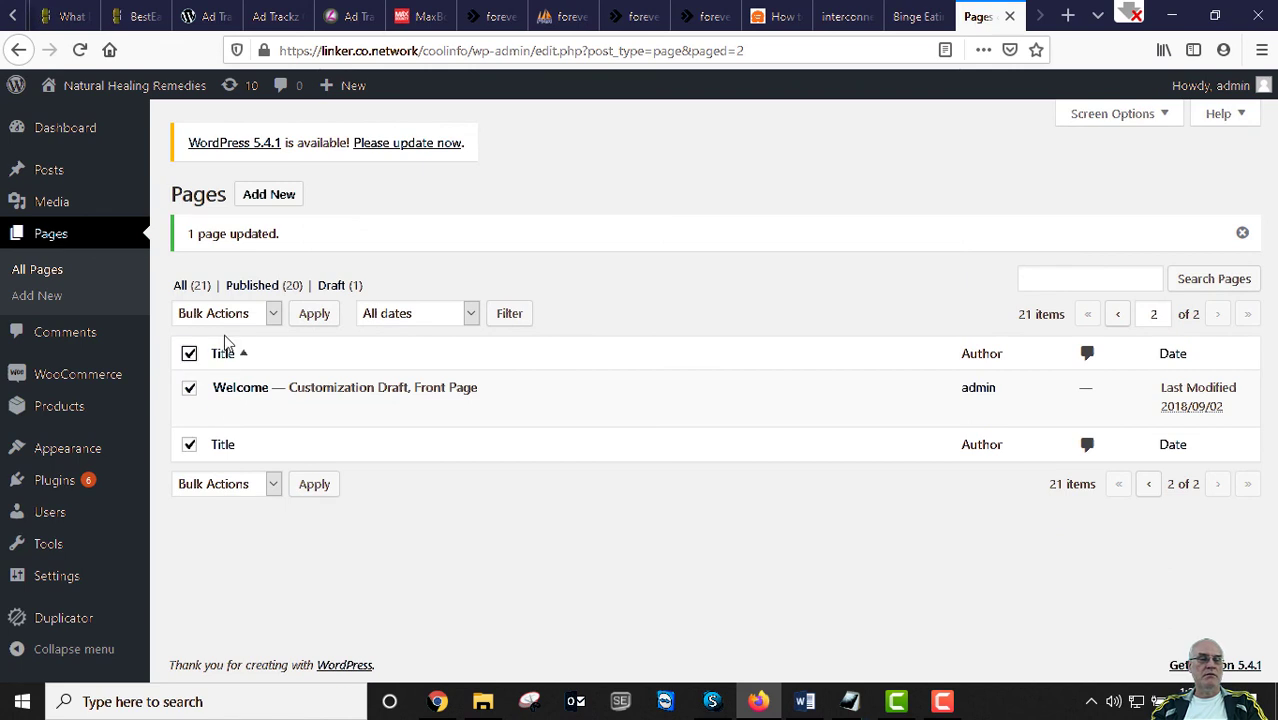
{"action": "left_click", "coordinate": [272, 316]}
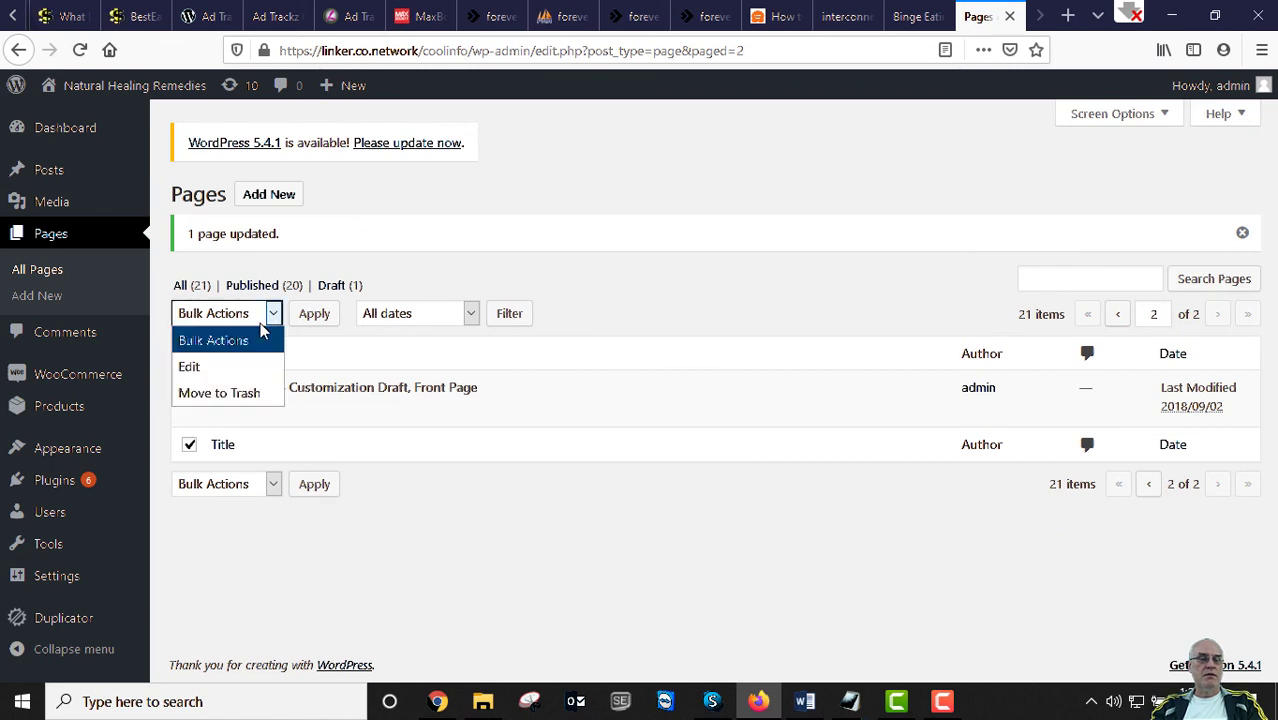
{"action": "left_click", "coordinate": [208, 366]}
{"action": "left_click", "coordinate": [313, 314]}
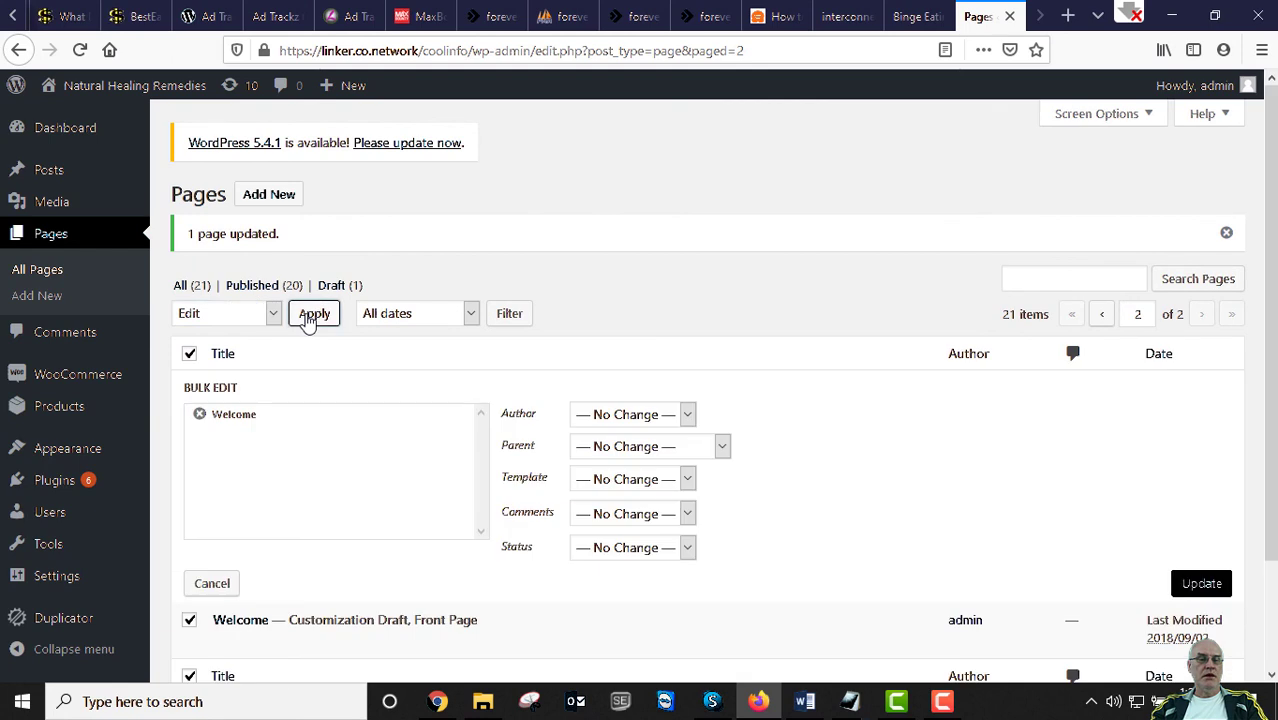
{"action": "left_click", "coordinate": [687, 549]}
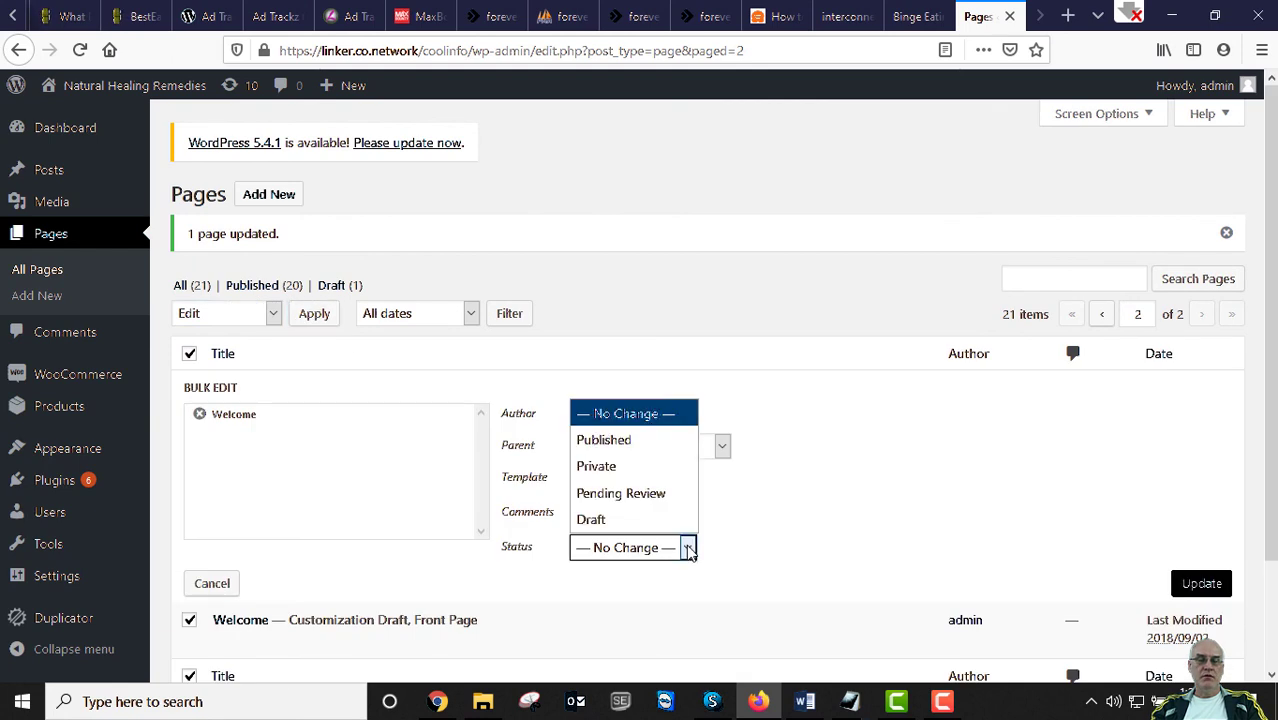
{"action": "left_click", "coordinate": [634, 441]}
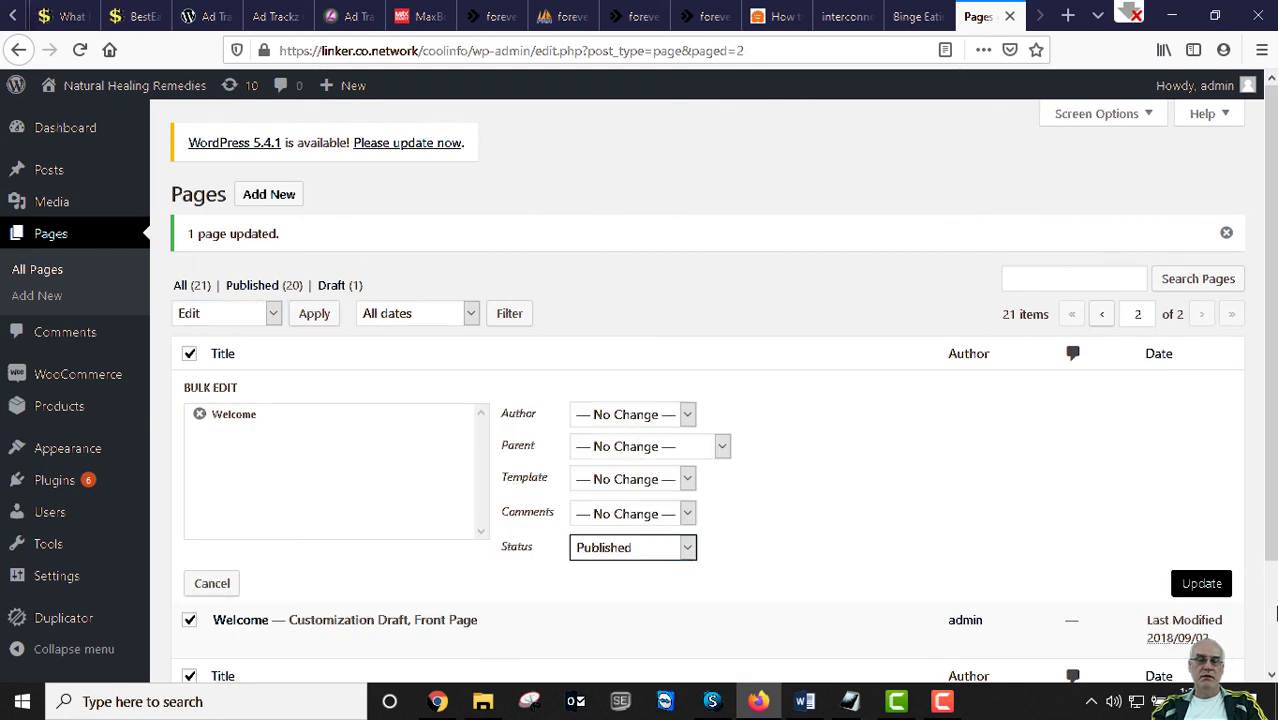
{"action": "left_click", "coordinate": [1219, 582]}
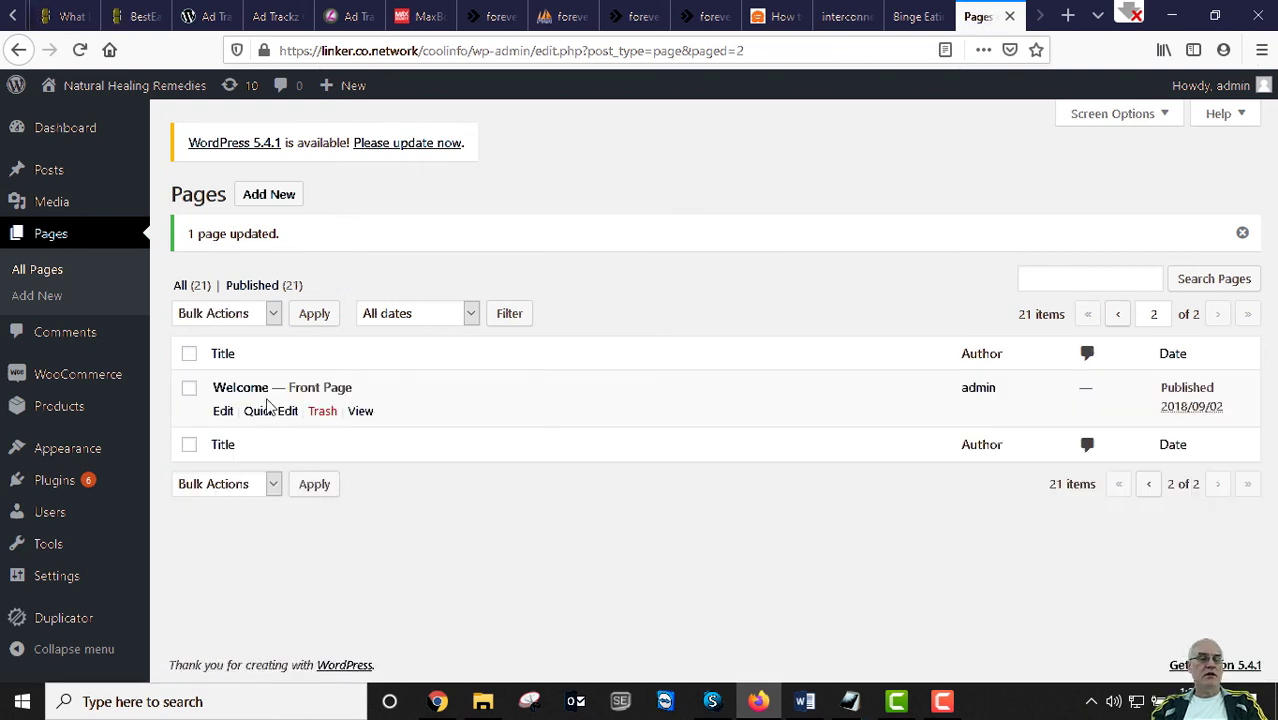
Check the list of all posts and examine the Binge Eating product page and its web address
{"action": "mouse_move", "coordinate": [51, 177]}
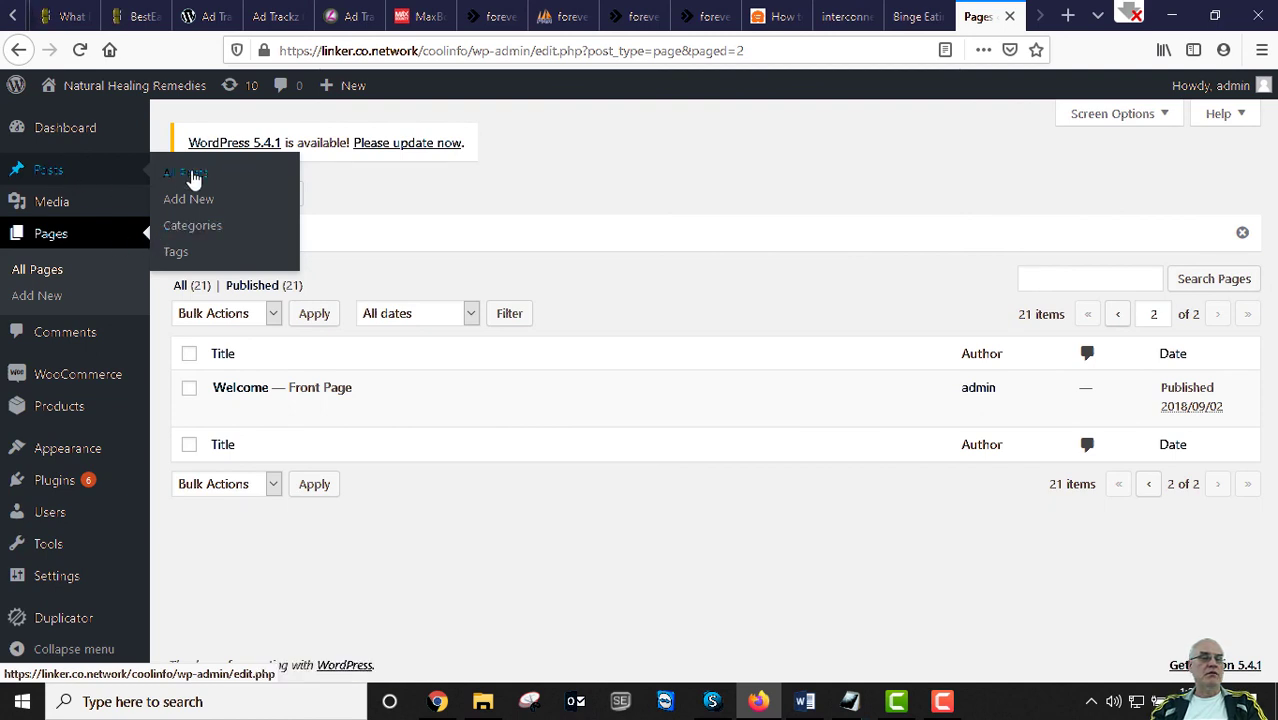
{"action": "left_click", "coordinate": [193, 178]}
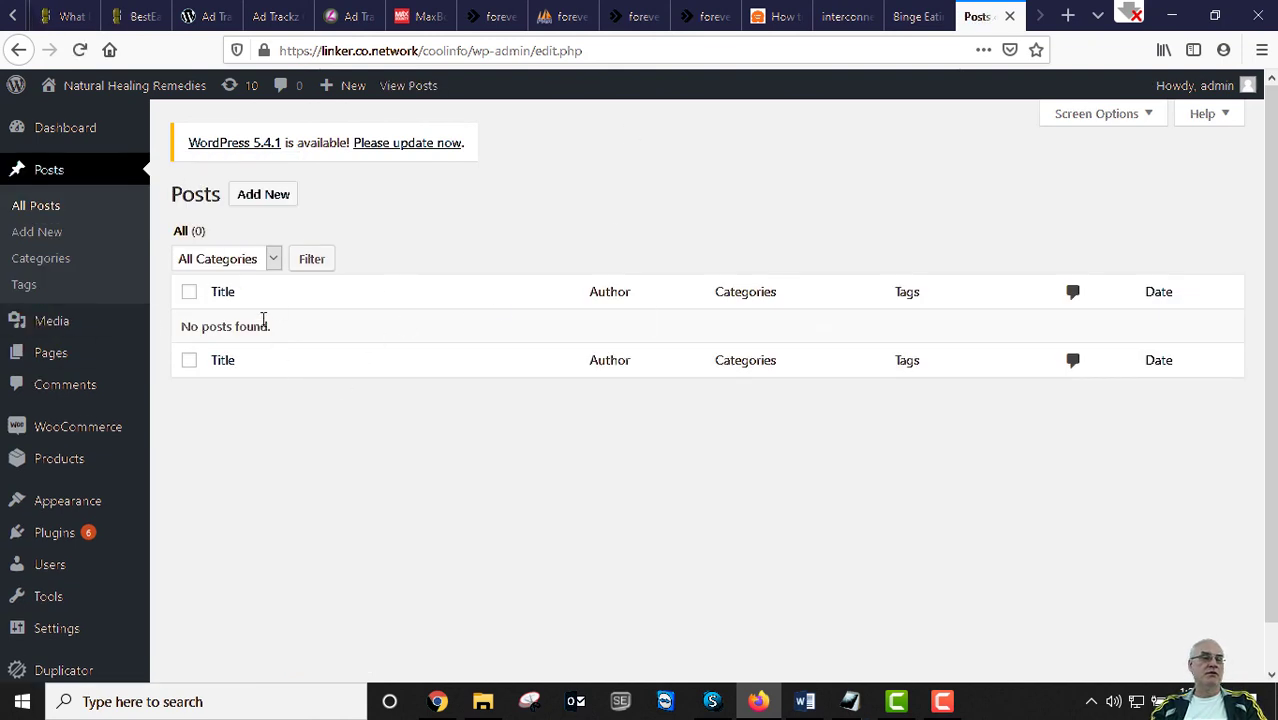
{"action": "left_click", "coordinate": [903, 18]}
{"action": "scroll", "coordinate": [742, 315], "scroll_direction": "down", "scroll_amount": 12}
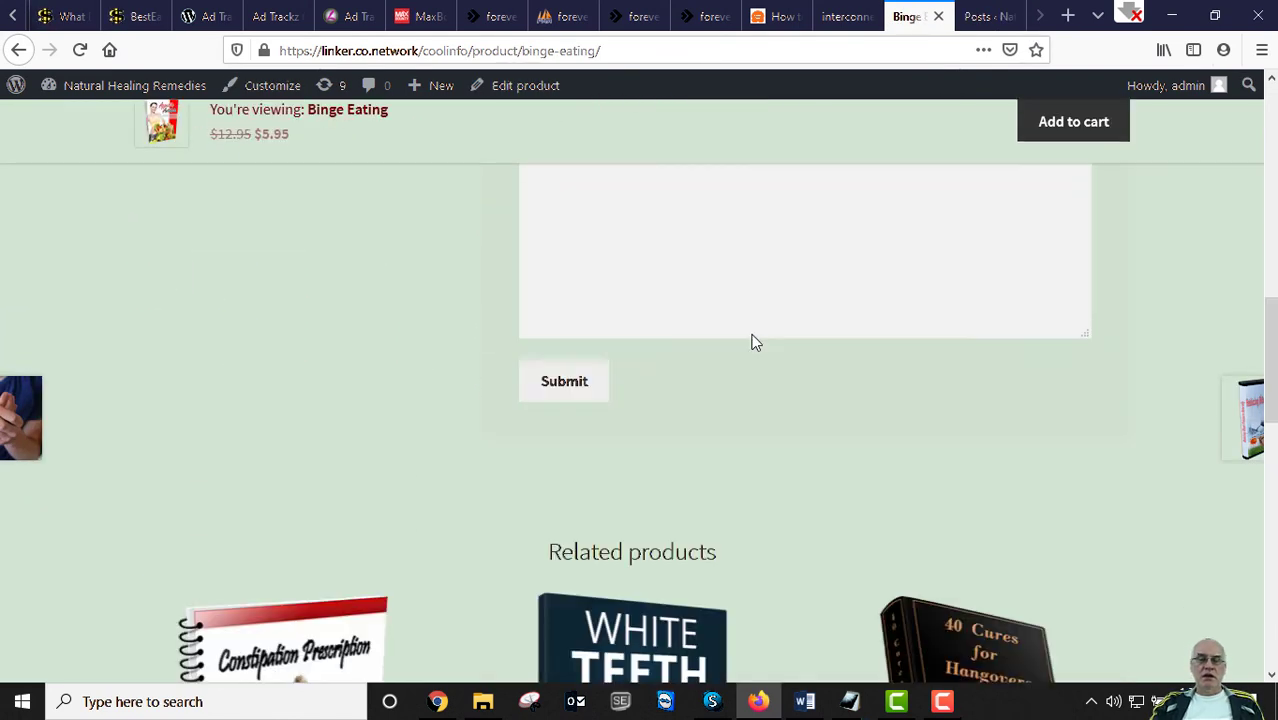
{"action": "scroll", "coordinate": [614, 333], "scroll_direction": "up", "scroll_amount": 12}
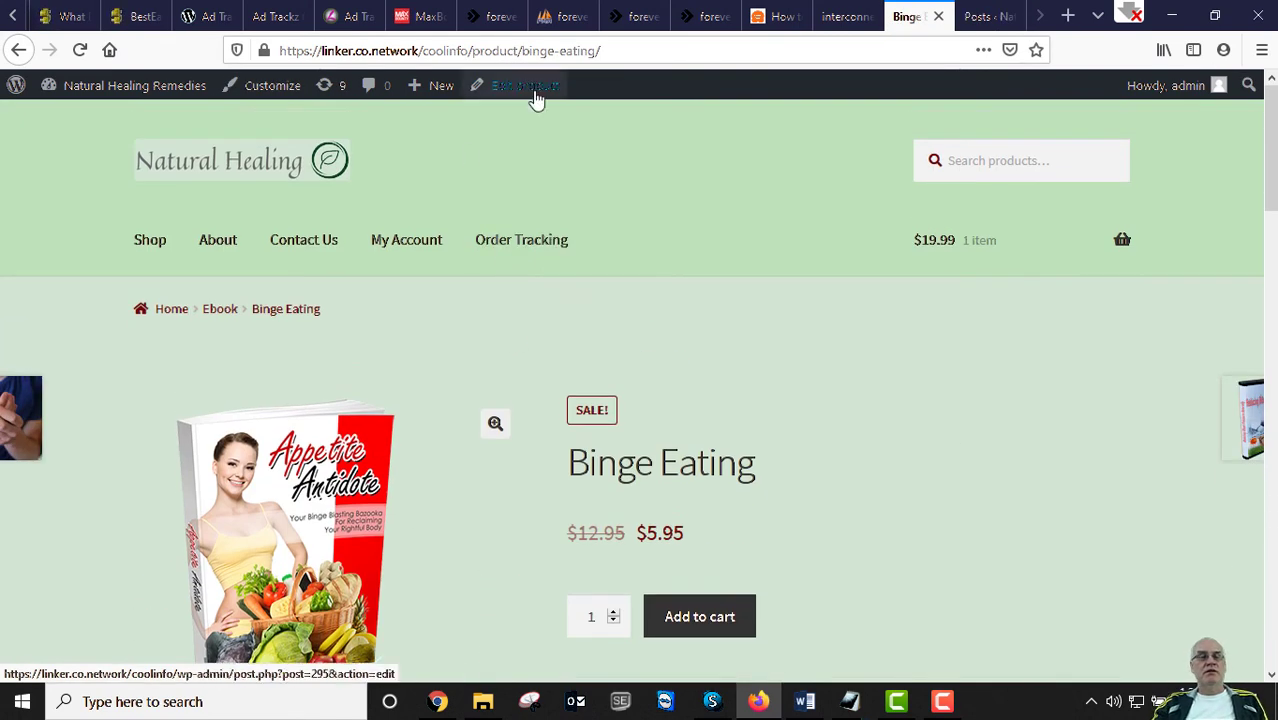
{"action": "left_click_drag", "start_coordinate": [673, 51], "coordinate": [448, 55]}
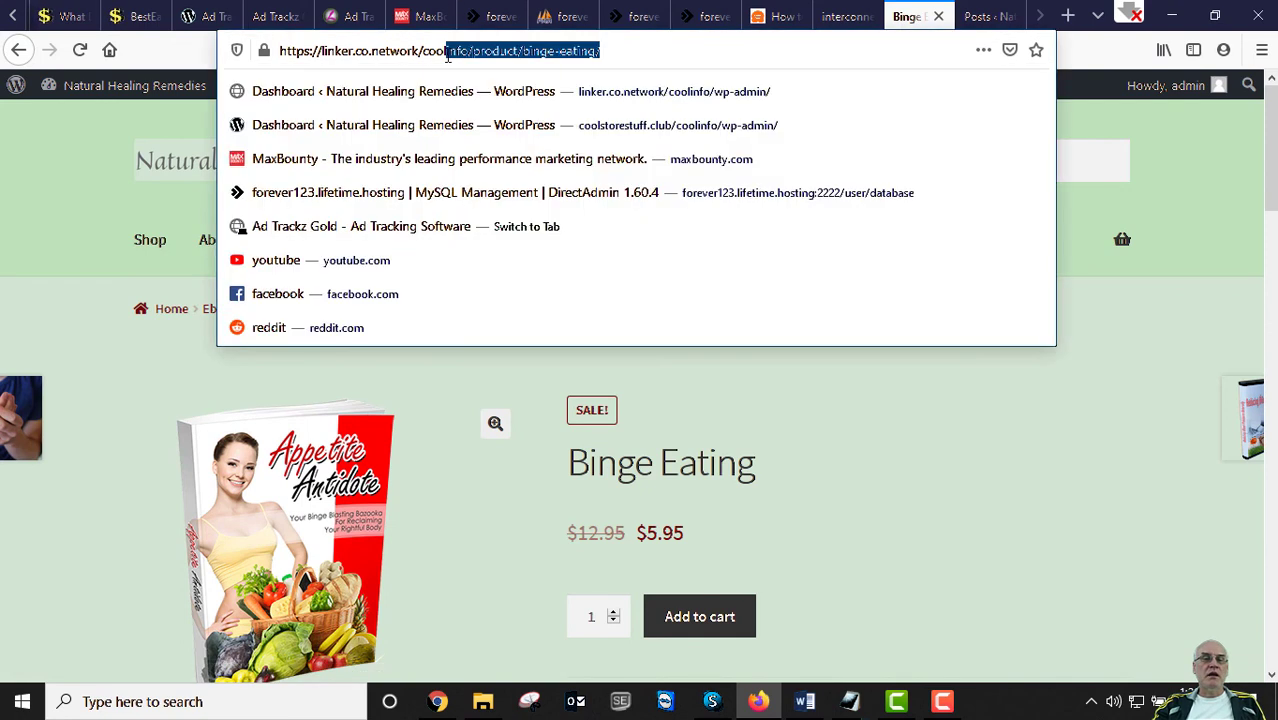
{"action": "triple_click", "coordinate": [651, 45]}
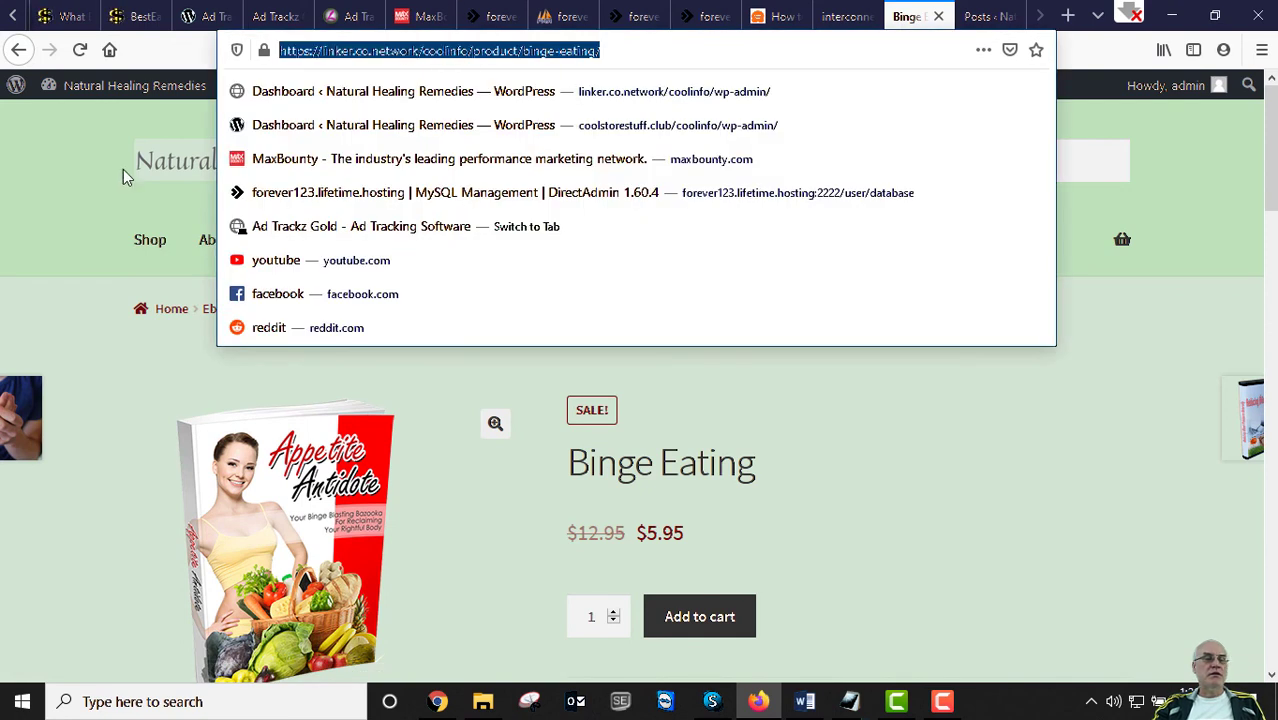
Look over the products on the site's home page and examine the Heartburn product page down to its footer
{"action": "left_click", "coordinate": [173, 170]}
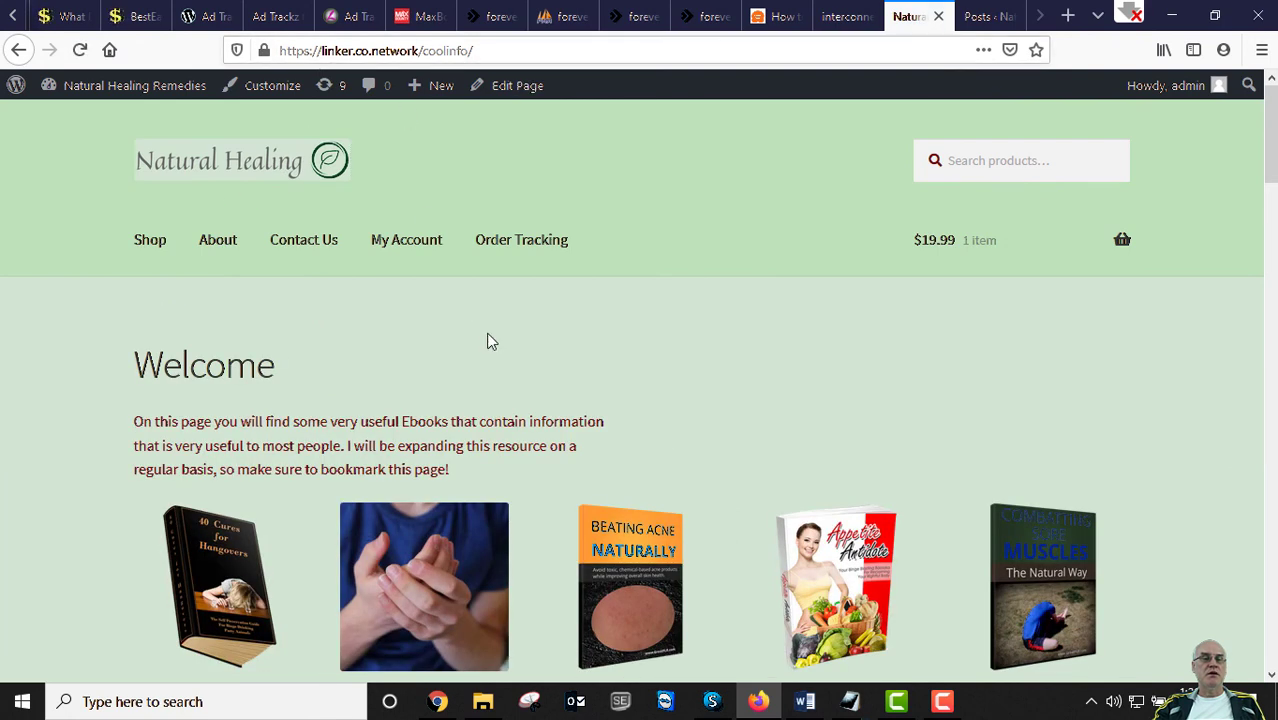
{"action": "scroll", "coordinate": [485, 340], "scroll_direction": "down", "scroll_amount": 8}
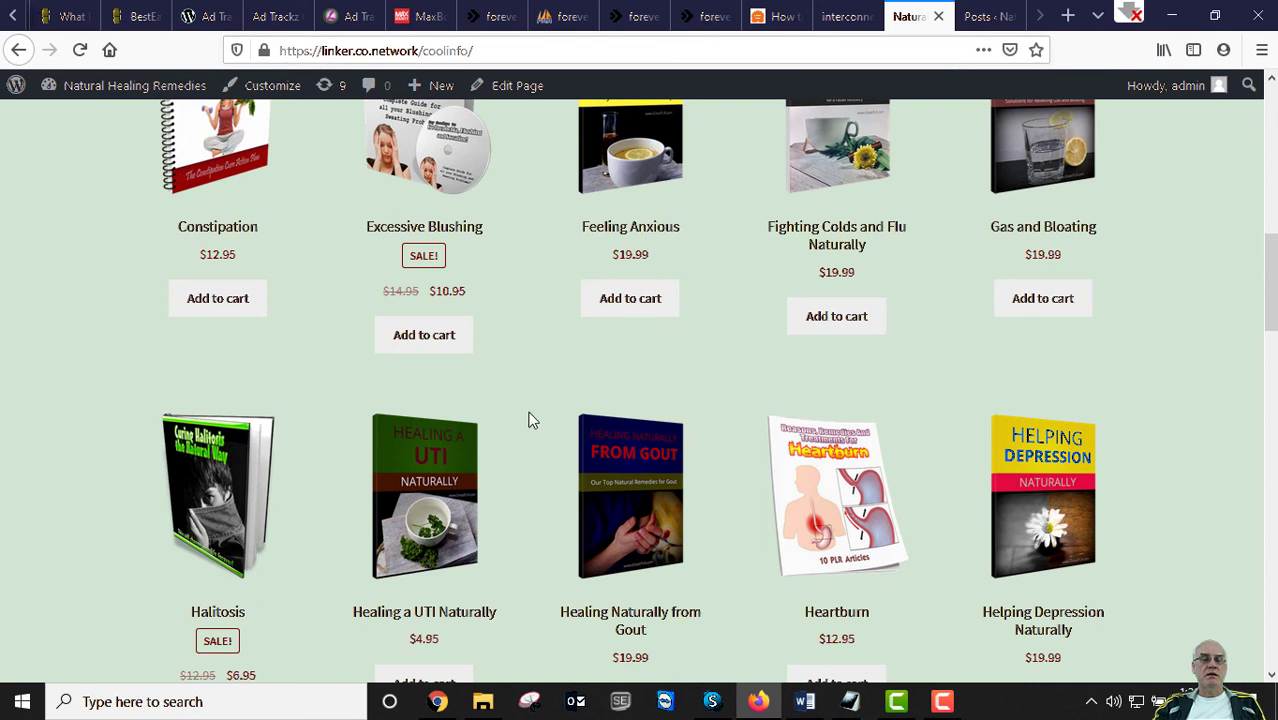
{"action": "scroll", "coordinate": [526, 407], "scroll_direction": "down", "scroll_amount": 3}
{"action": "left_click", "coordinate": [852, 217]}
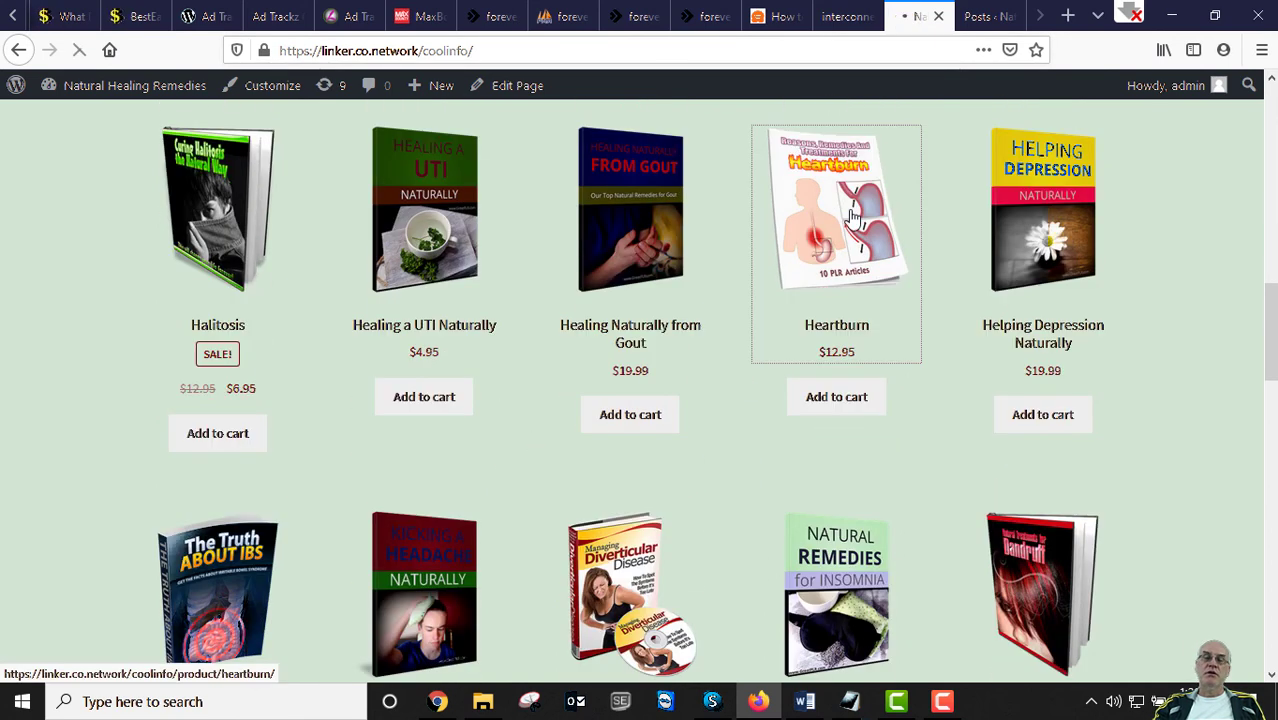
{"action": "scroll", "coordinate": [748, 380], "scroll_direction": "down", "scroll_amount": 4}
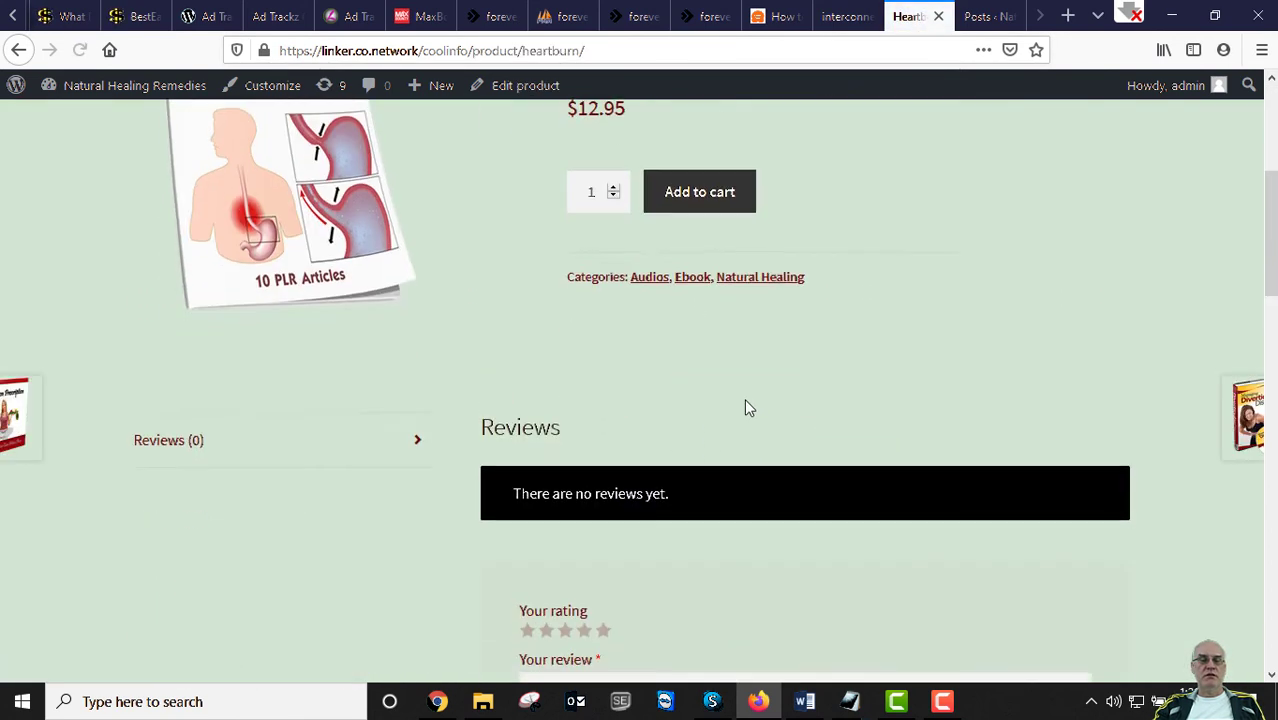
{"action": "scroll", "coordinate": [748, 394], "scroll_direction": "down", "scroll_amount": 10}
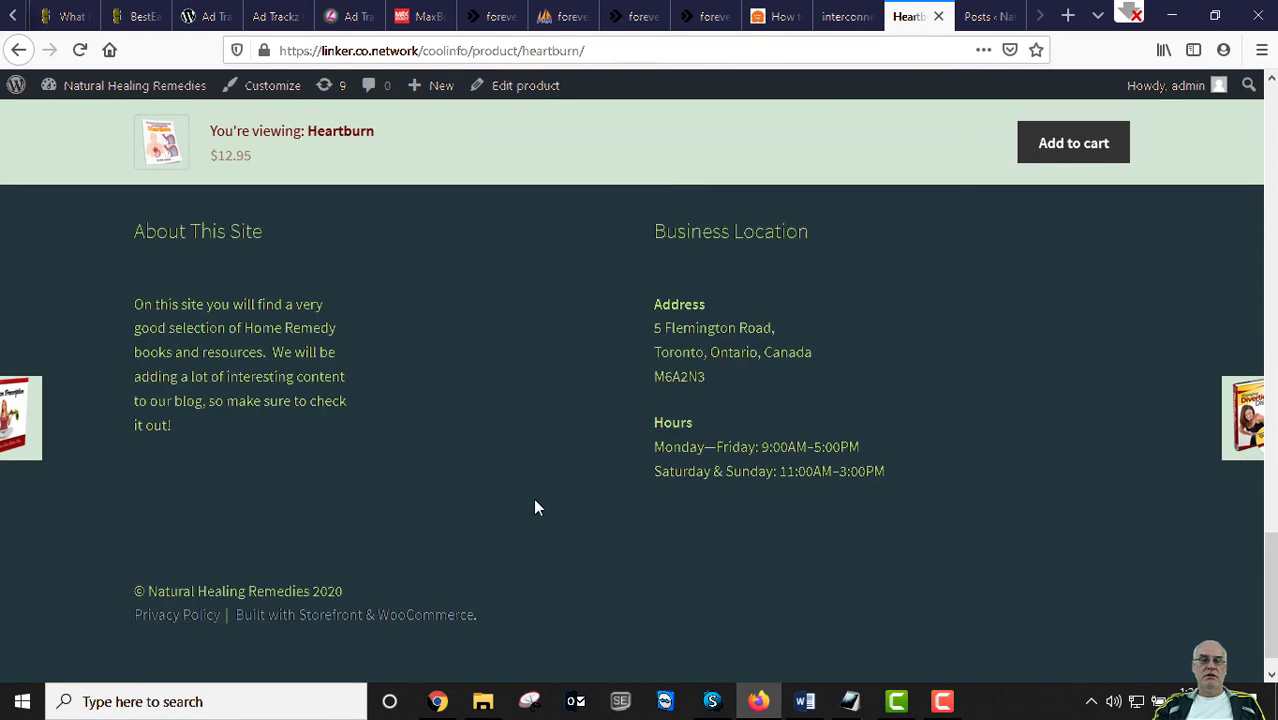
{"action": "scroll", "coordinate": [622, 534], "scroll_direction": "up", "scroll_amount": 7}
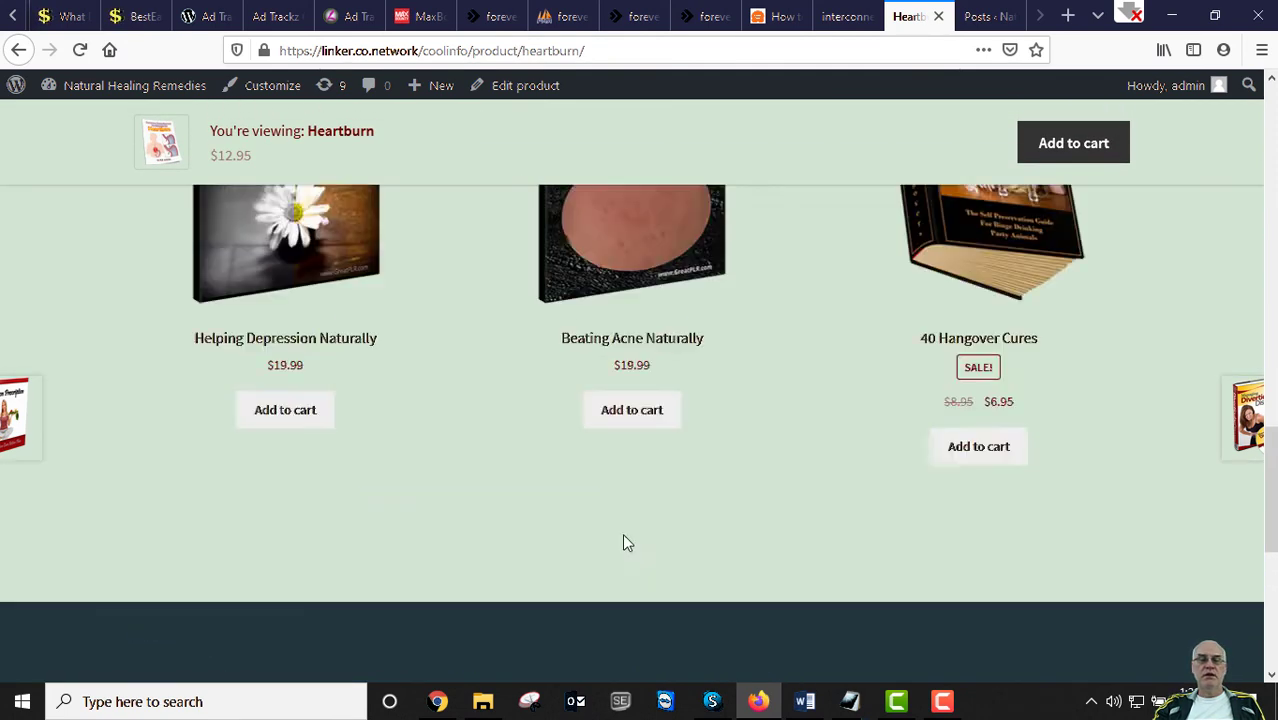
Open the related product Helping Depression Naturally and examine its whole page
{"action": "left_click", "coordinate": [295, 566]}
{"action": "scroll", "coordinate": [315, 565], "scroll_direction": "down", "scroll_amount": 10}
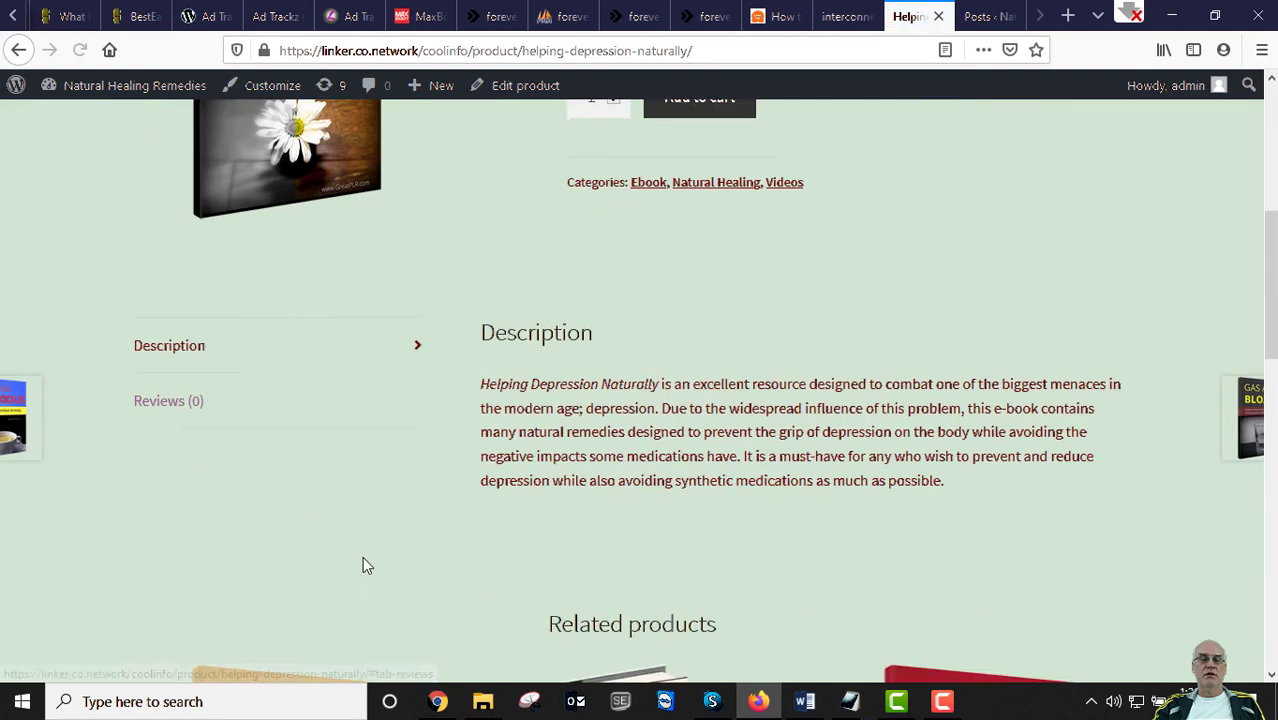
{"action": "scroll", "coordinate": [657, 537], "scroll_direction": "up", "scroll_amount": 12}
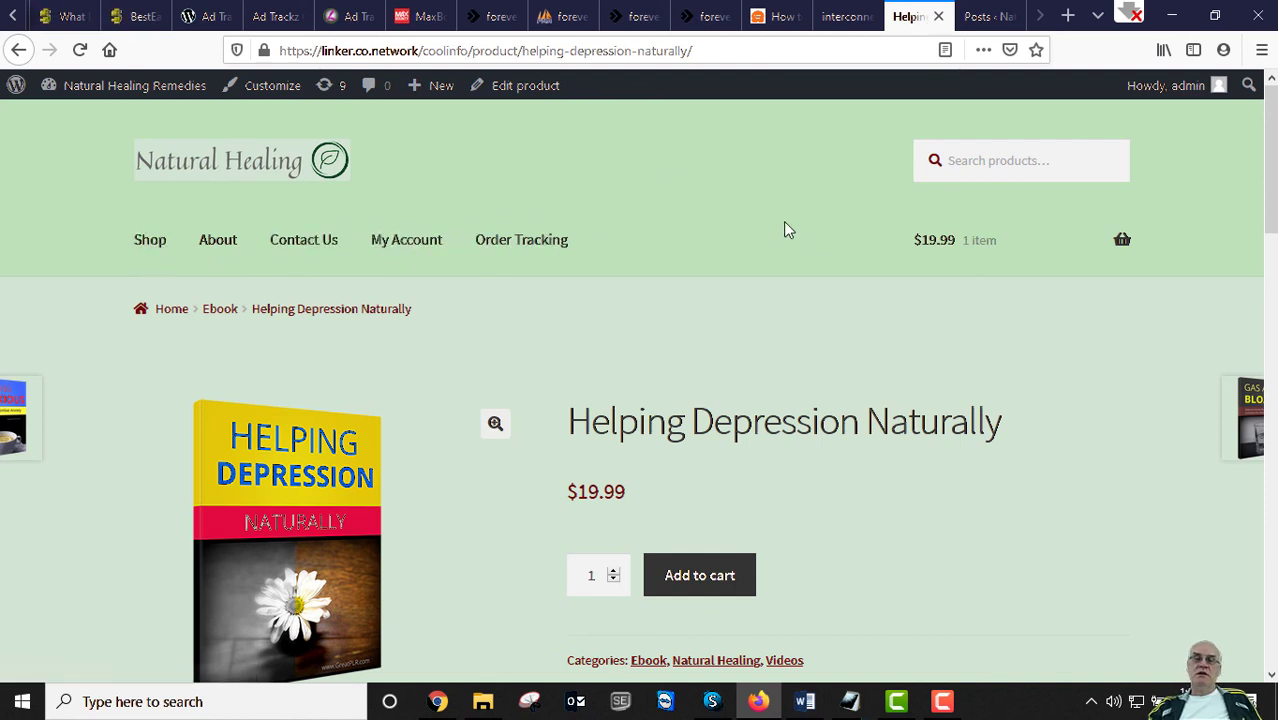
{"action": "scroll", "coordinate": [820, 300], "scroll_direction": "down", "scroll_amount": 15}
{"action": "scroll", "coordinate": [821, 378], "scroll_direction": "up", "scroll_amount": 15}
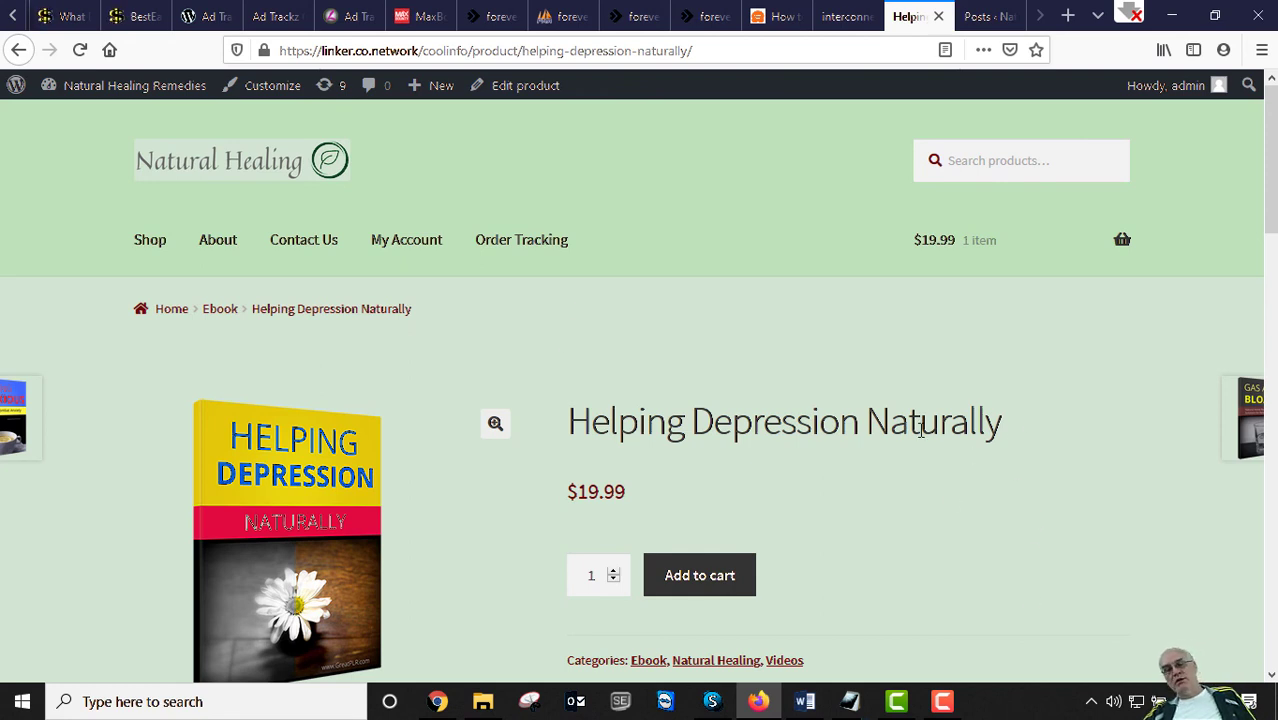
{"action": "left_click_drag", "start_coordinate": [609, 425], "coordinate": [972, 445]}
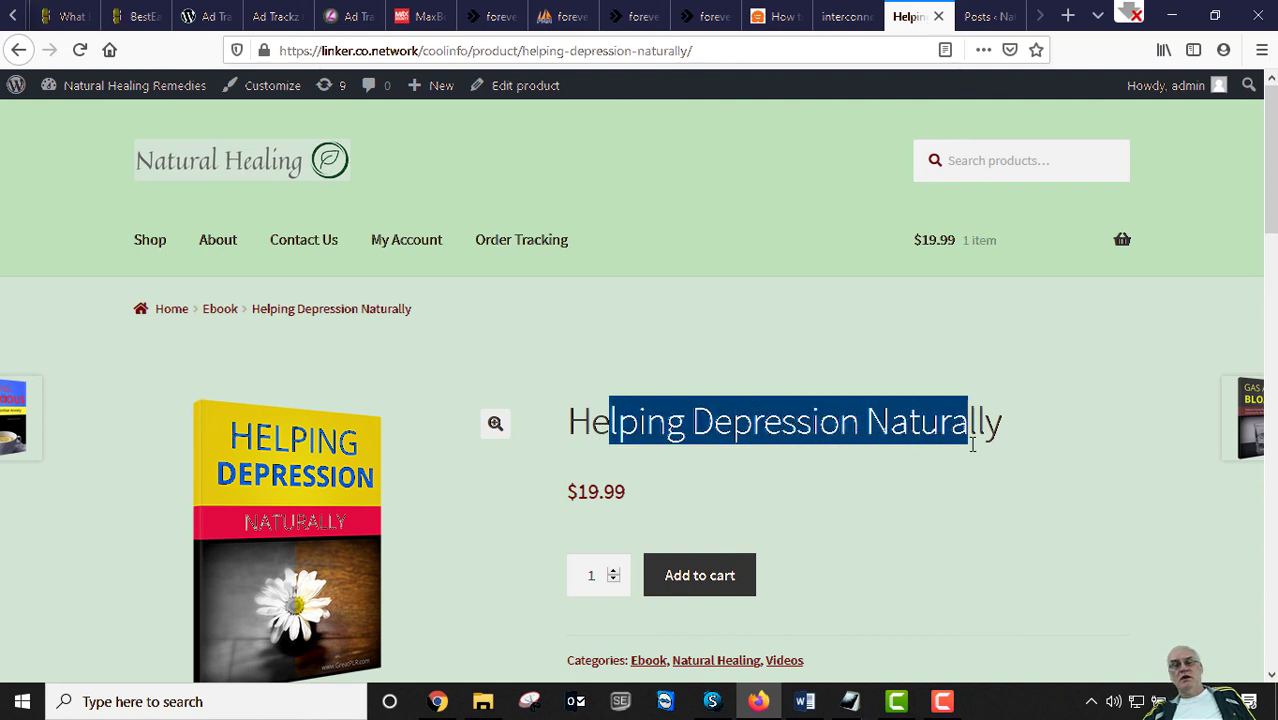
{"action": "left_click", "coordinate": [720, 420]}
{"action": "left_click_drag", "start_coordinate": [692, 422], "coordinate": [861, 426]}
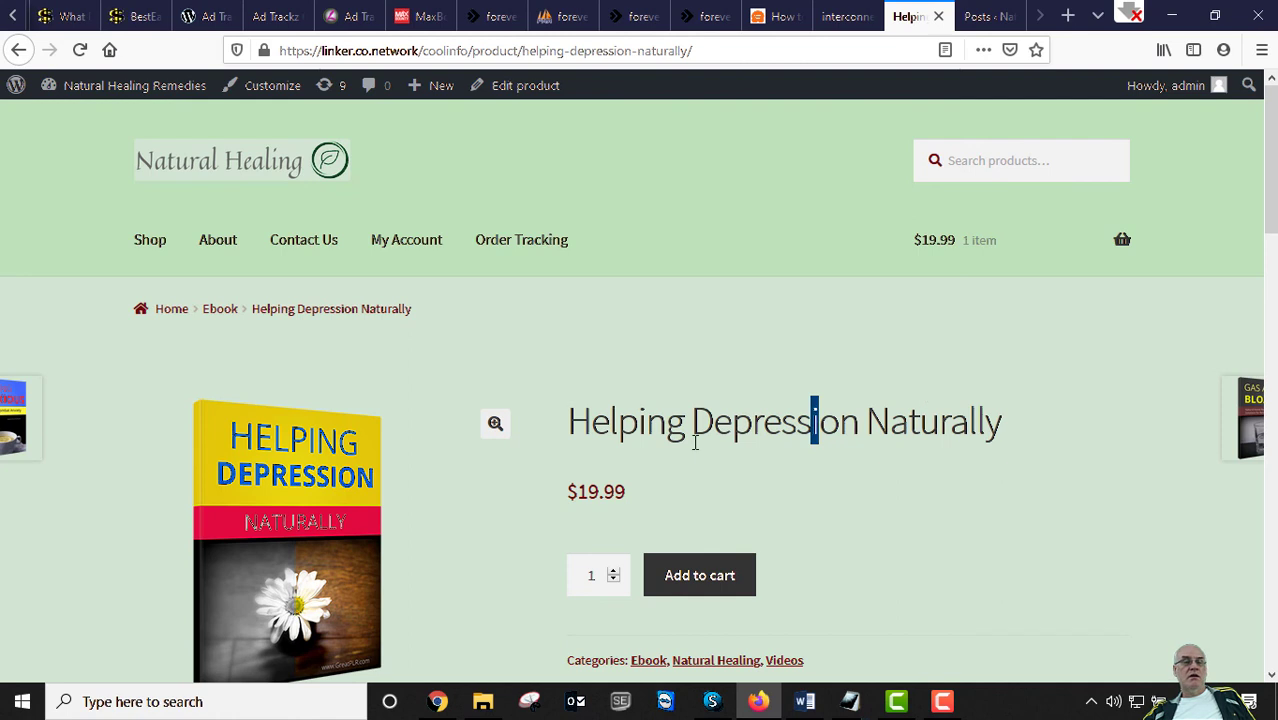
{"action": "left_click_drag", "start_coordinate": [716, 421], "coordinate": [955, 421]}
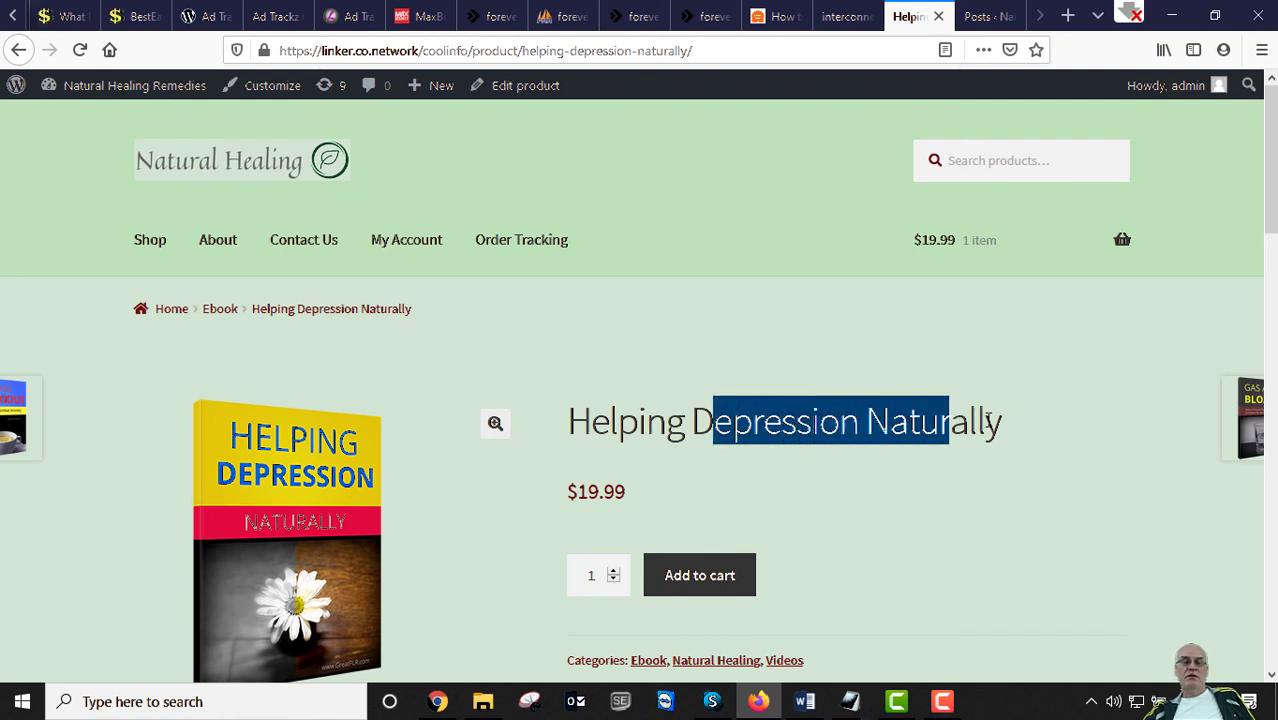
{"action": "left_click_drag", "start_coordinate": [624, 427], "coordinate": [881, 448]}
{"action": "left_click", "coordinate": [912, 428]}
{"action": "left_click_drag", "start_coordinate": [919, 422], "coordinate": [591, 422]}
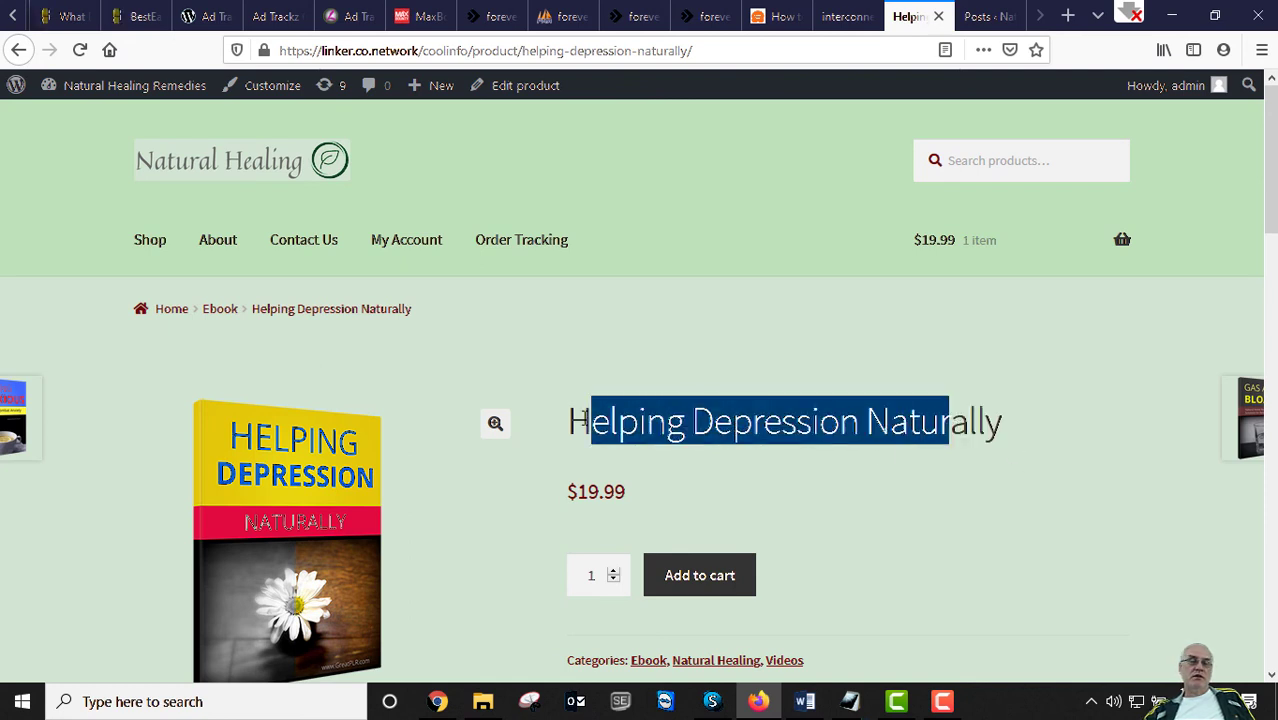